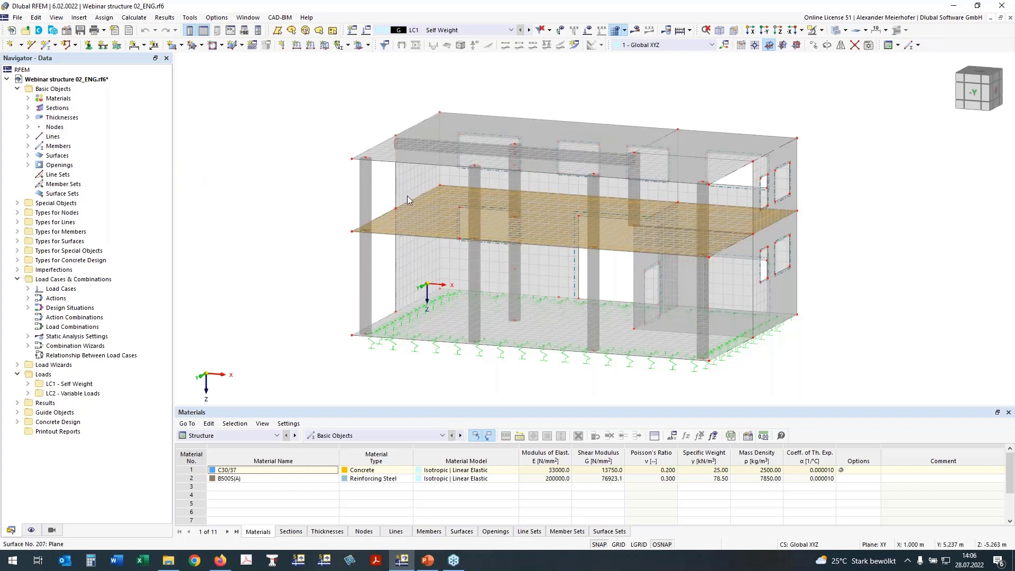
pyautogui.keyDown('ctrl'); pyautogui.moveTo(305, 194); pyautogui.dragTo(359, 197, button='middle'); pyautogui.keyUp('ctrl')
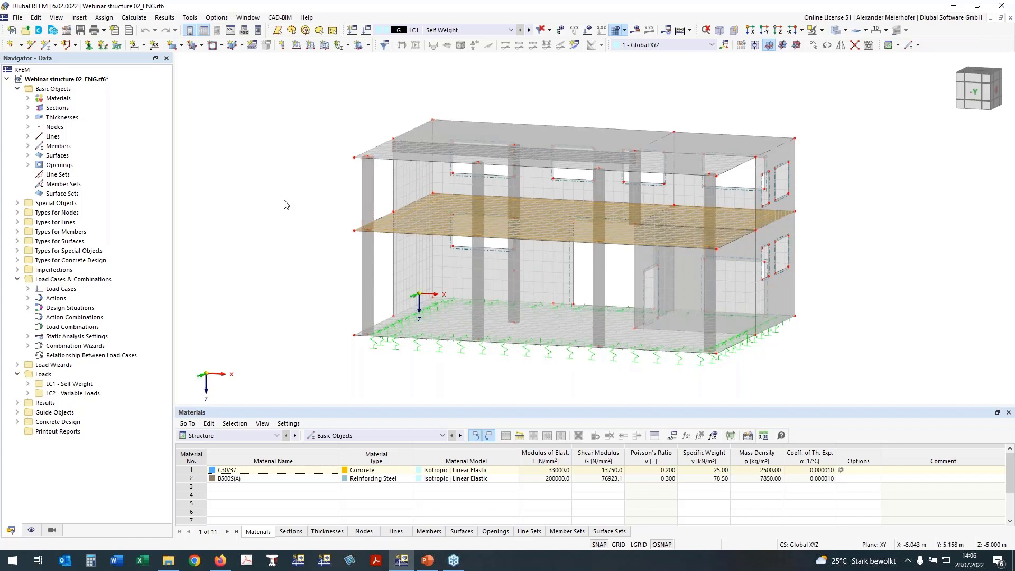
pyautogui.moveTo(285, 201)
pyautogui.keyDown('ctrl'); pyautogui.mouseDown(button='middle')
pyautogui.moveTo(297, 200)
pyautogui.moveTo(289, 204)
pyautogui.mouseUp(button='middle'); pyautogui.keyUp('ctrl')
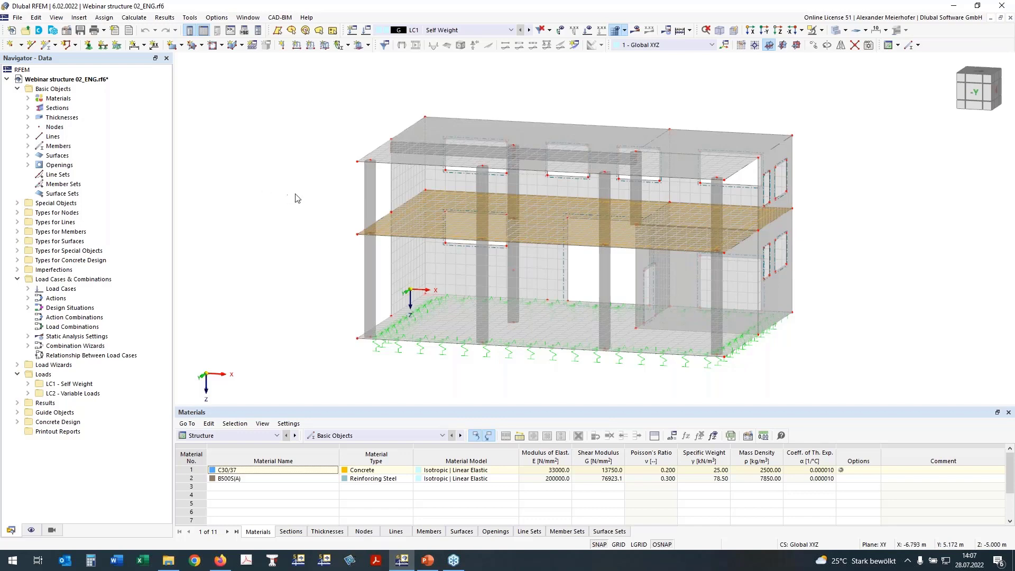
pyautogui.moveTo(266, 197); pyautogui.dragTo(281, 175, button='middle')
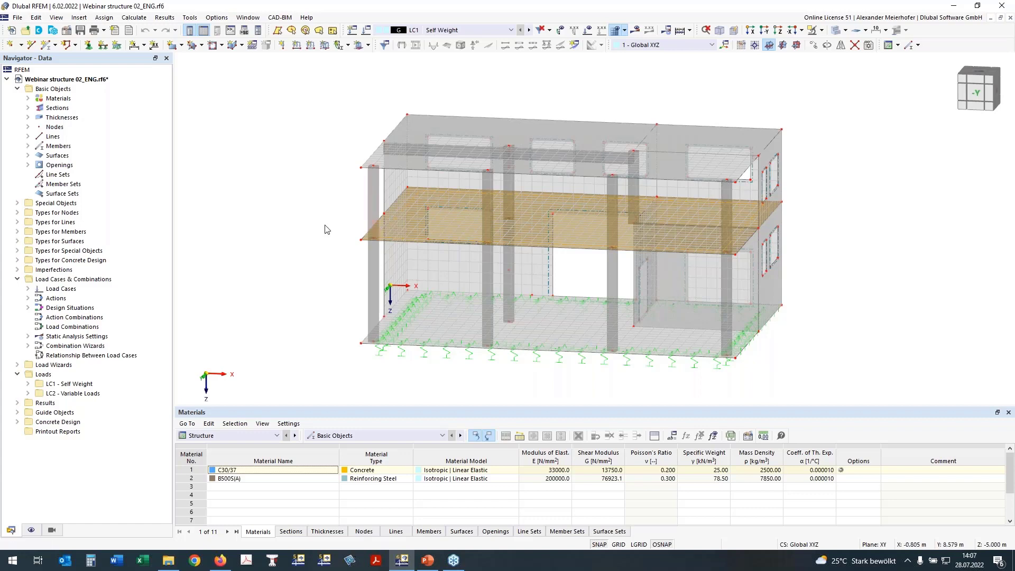
pyautogui.moveTo(295, 227); pyautogui.dragTo(351, 245, button='middle')
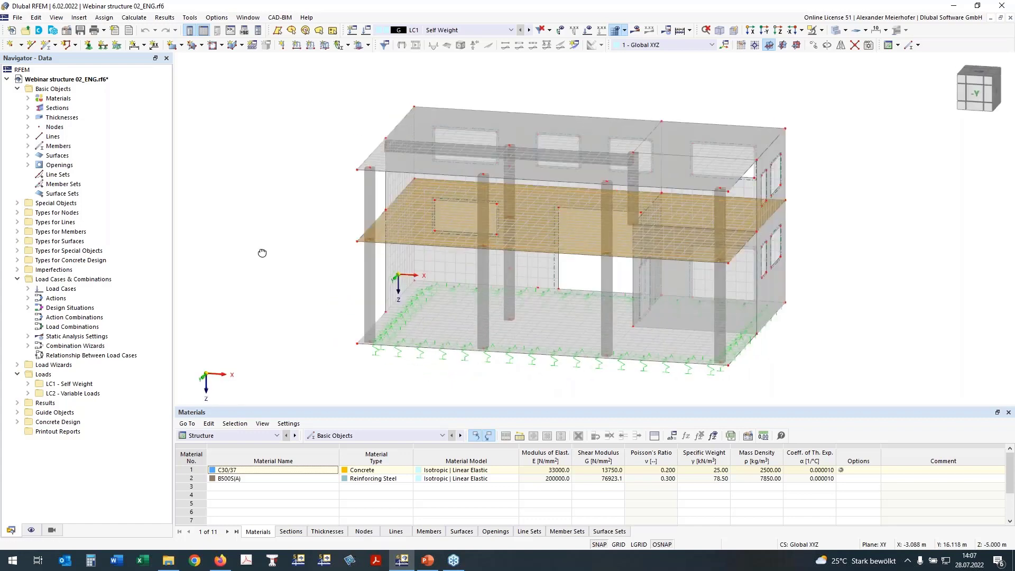
pyautogui.keyDown('ctrl'); pyautogui.moveTo(263, 253); pyautogui.dragTo(269, 217, button='middle'); pyautogui.keyUp('ctrl')
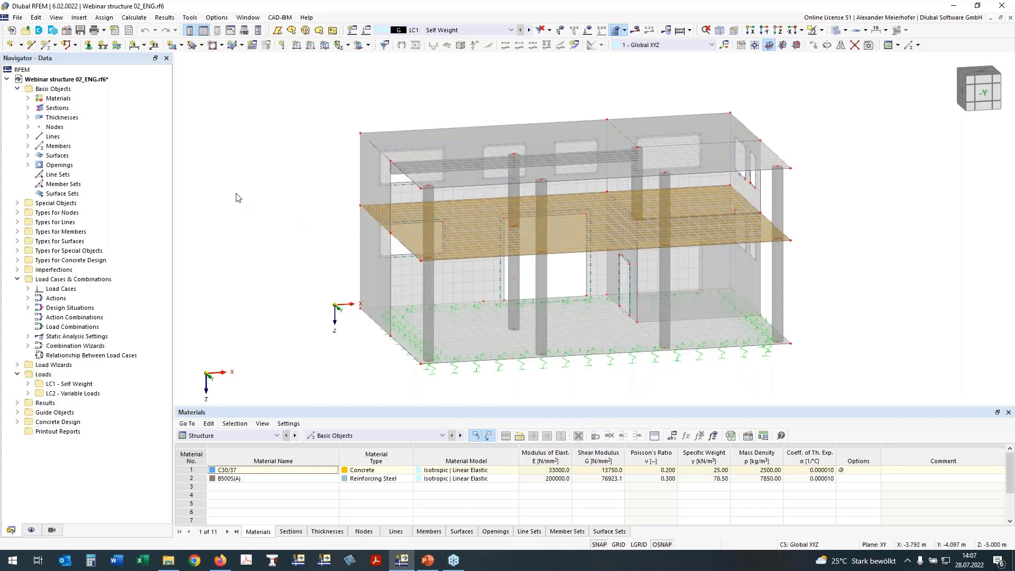
# Step: Review the model's materials and sections, highlighting the members that use sections R_M1 450/450 and R_M1 450/500
pyautogui.click(28, 98)
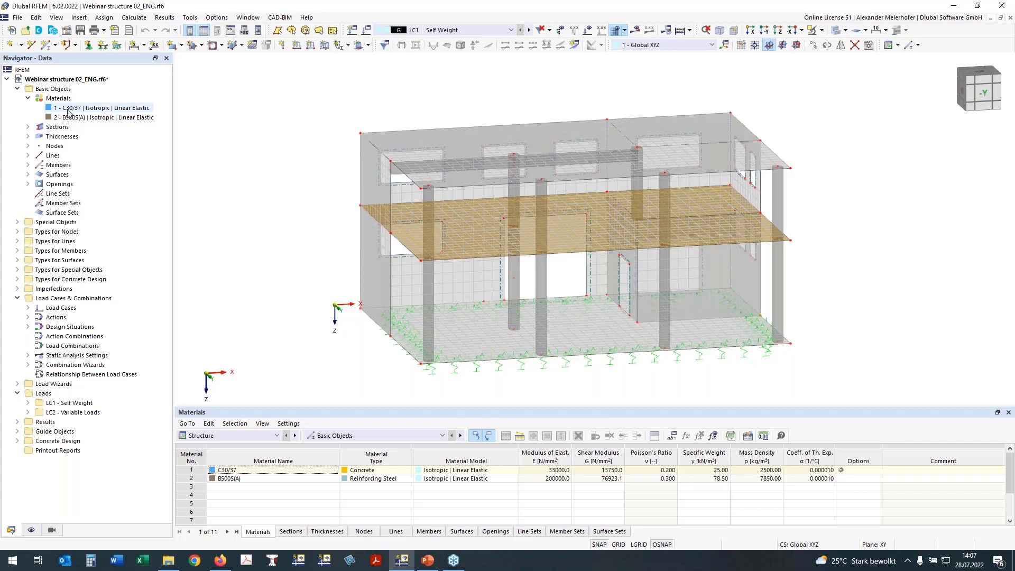
pyautogui.click(28, 127)
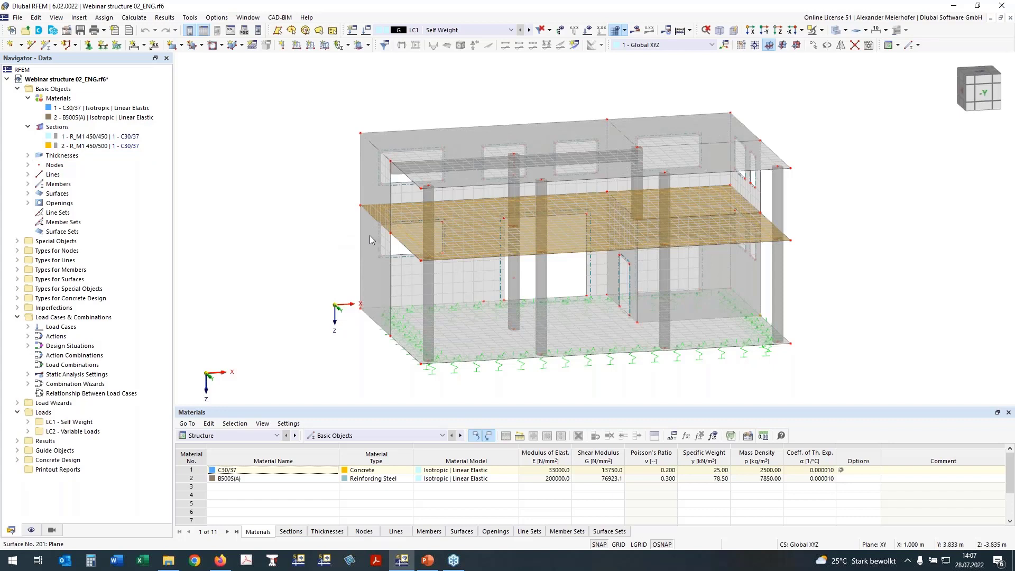
pyautogui.click(93, 137)
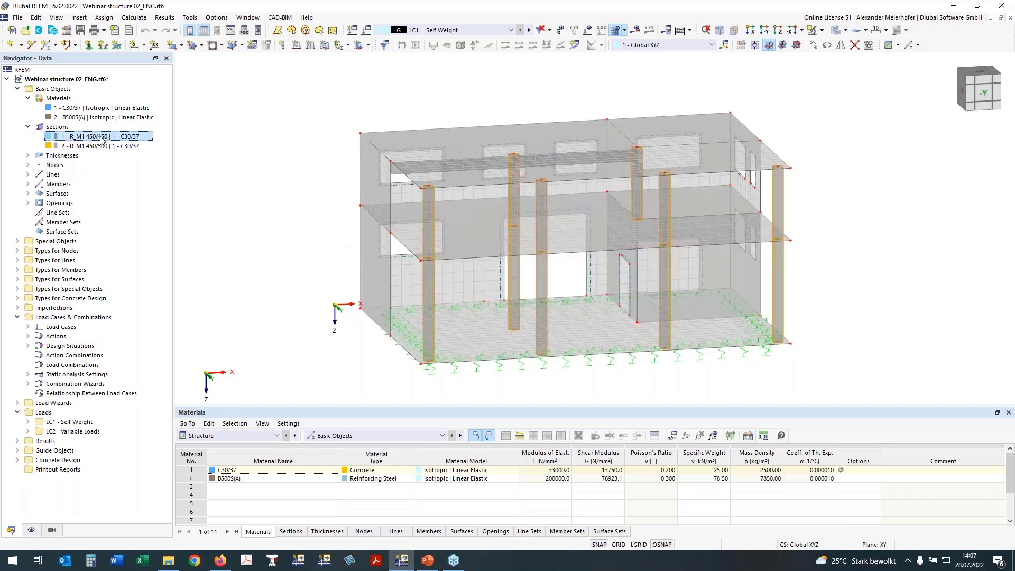
pyautogui.click(58, 146)
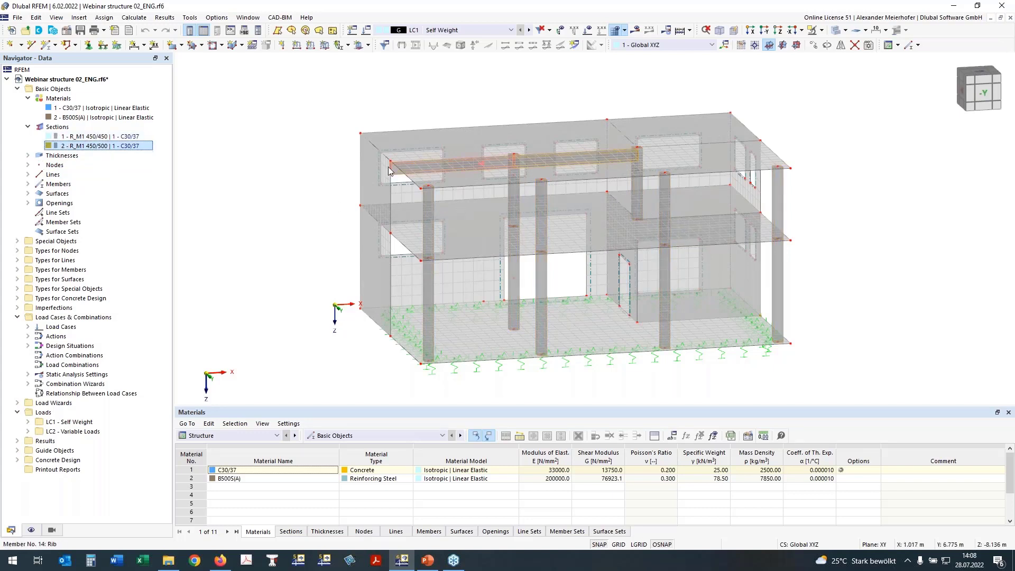
pyautogui.click(253, 190)
pyautogui.keyDown('ctrl'); pyautogui.moveTo(253, 189); pyautogui.dragTo(290, 191, button='middle'); pyautogui.keyUp('ctrl')
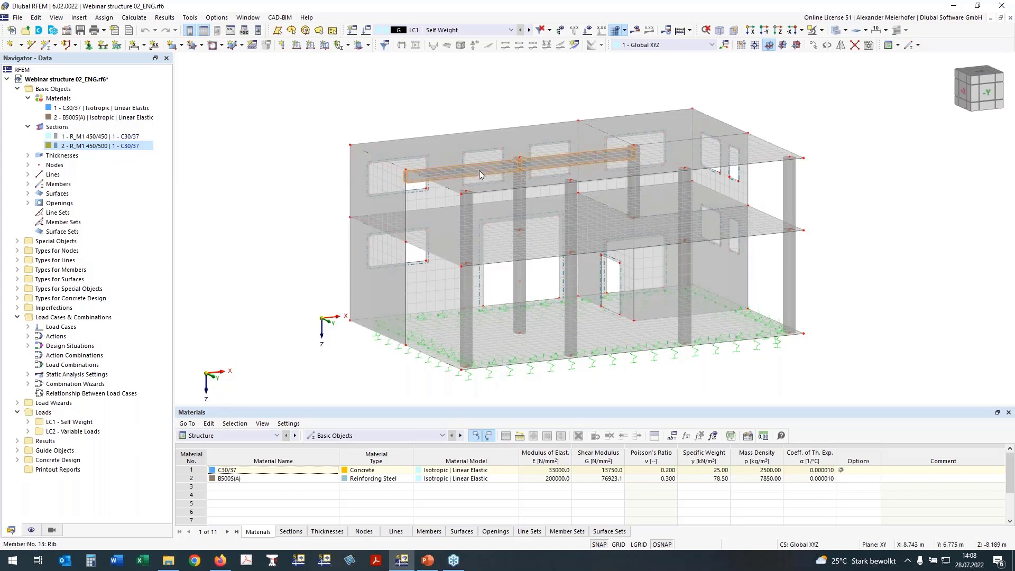
# Step: Review the defined thicknesses, highlighting the surfaces assigned to the 250 mm, 240 mm and 300 mm thicknesses
pyautogui.click(28, 155)
pyautogui.click(73, 165)
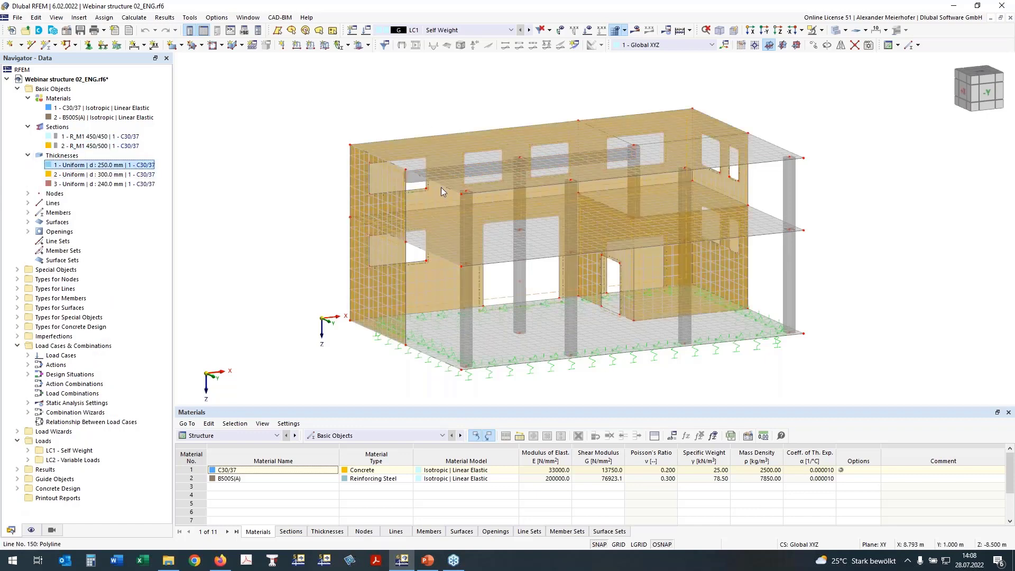
pyautogui.press('Down')
pyautogui.press('Down')
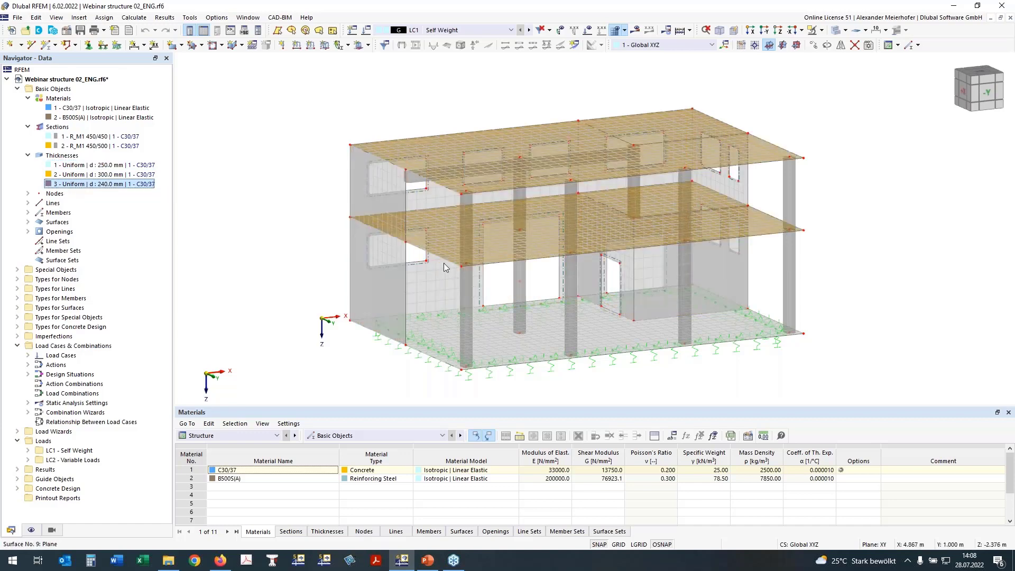
pyautogui.click(73, 175)
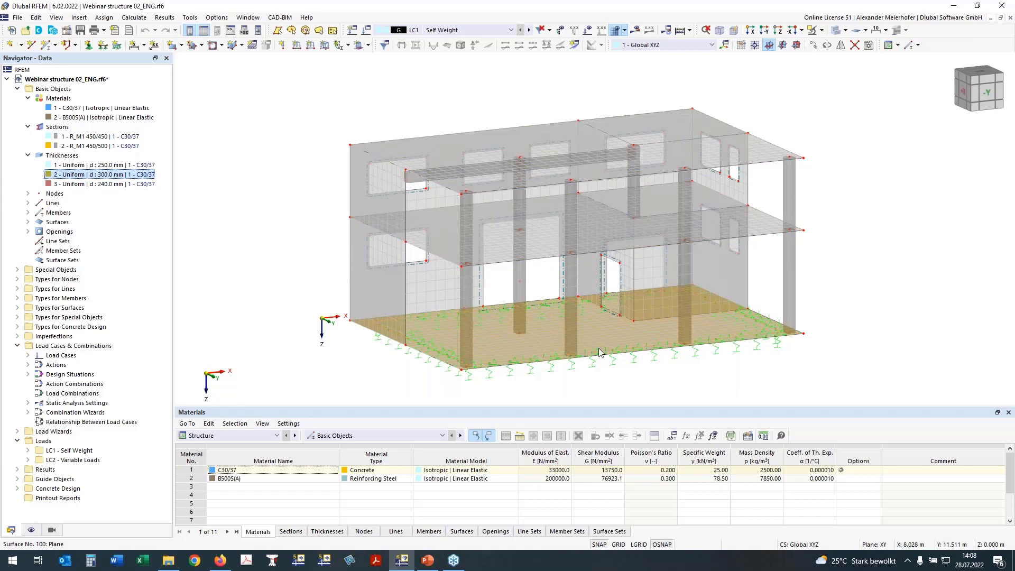
pyautogui.click(280, 287)
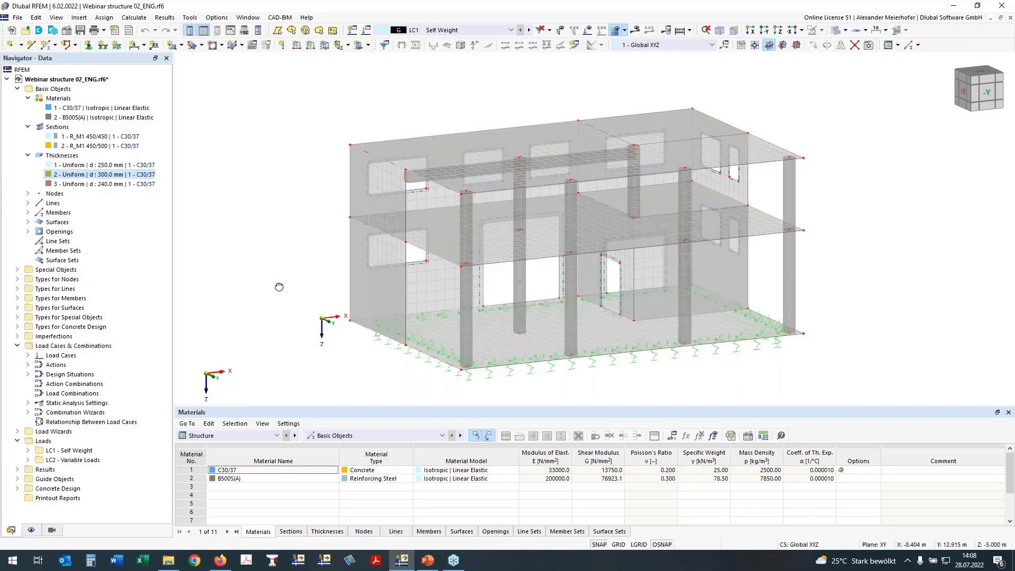
# Step: Examine the columns and their connections to the slabs, especially at the corner column of the roof slab
pyautogui.keyDown('ctrl'); pyautogui.moveTo(279, 287); pyautogui.dragTo(228, 287, button='middle'); pyautogui.keyUp('ctrl')
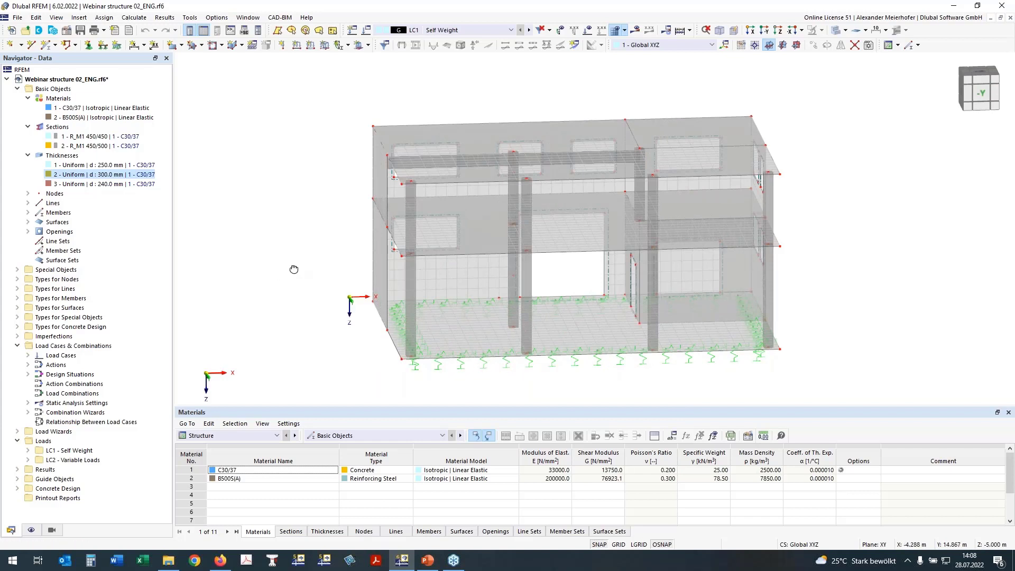
pyautogui.keyDown('ctrl'); pyautogui.moveTo(289, 273); pyautogui.dragTo(344, 281, button='middle'); pyautogui.keyUp('ctrl')
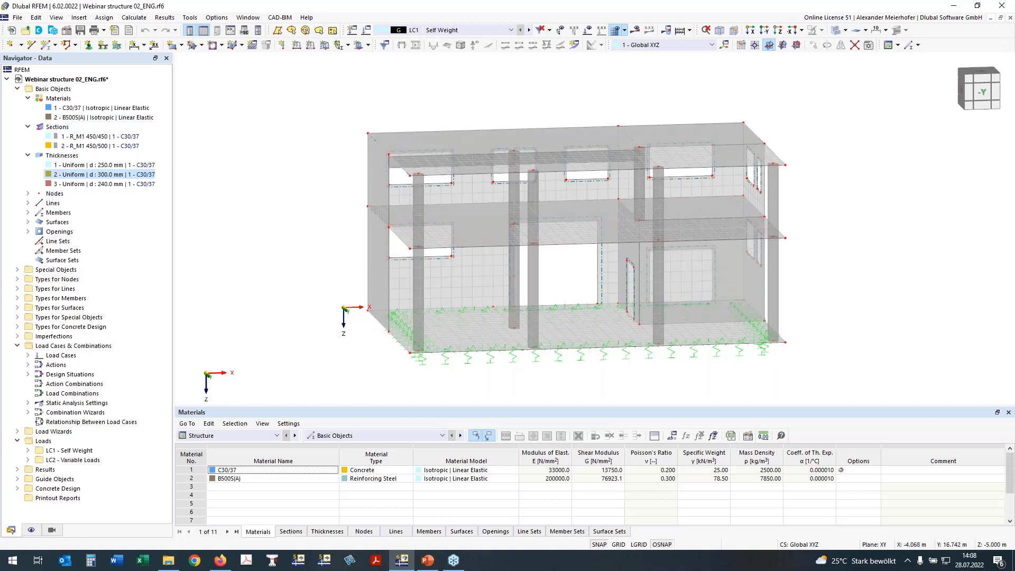
pyautogui.moveTo(371, 263); pyautogui.dragTo(309, 257, button='right')
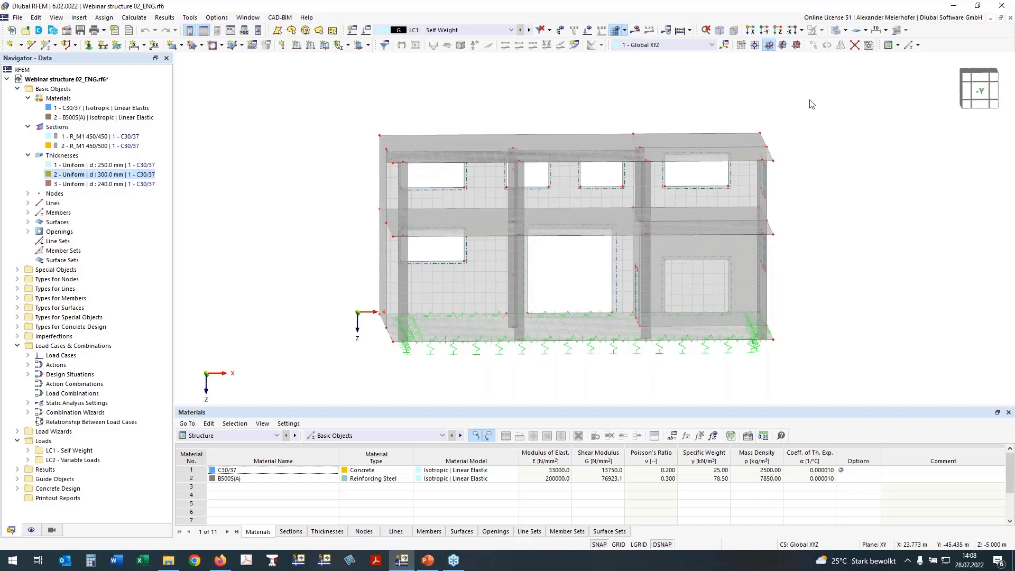
pyautogui.moveTo(760, 159); pyautogui.dragTo(747, 204, button='middle')
pyautogui.moveTo(724, 131); pyautogui.dragTo(685, 162, button='middle')
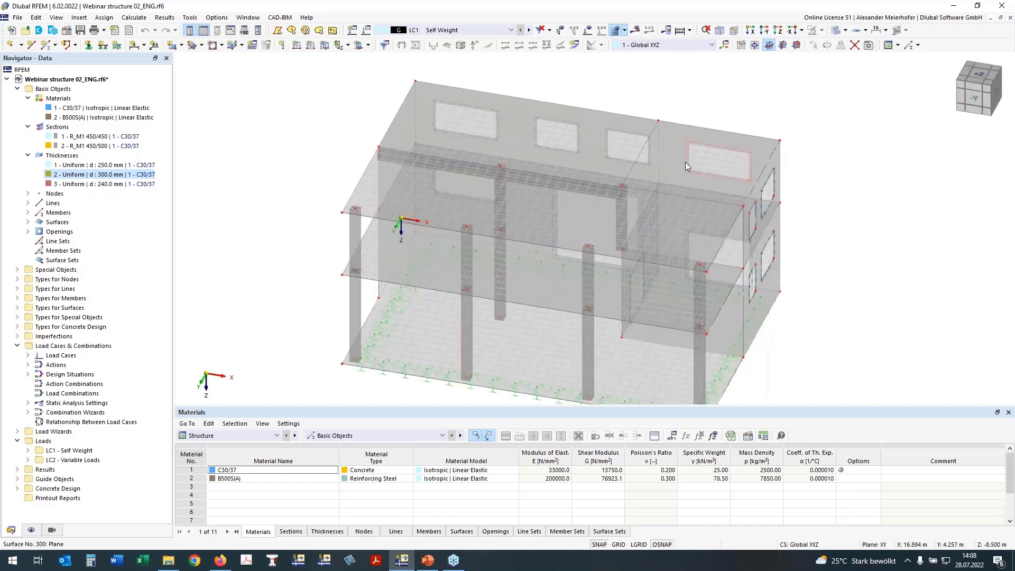
pyautogui.scroll(3, 353, 211)
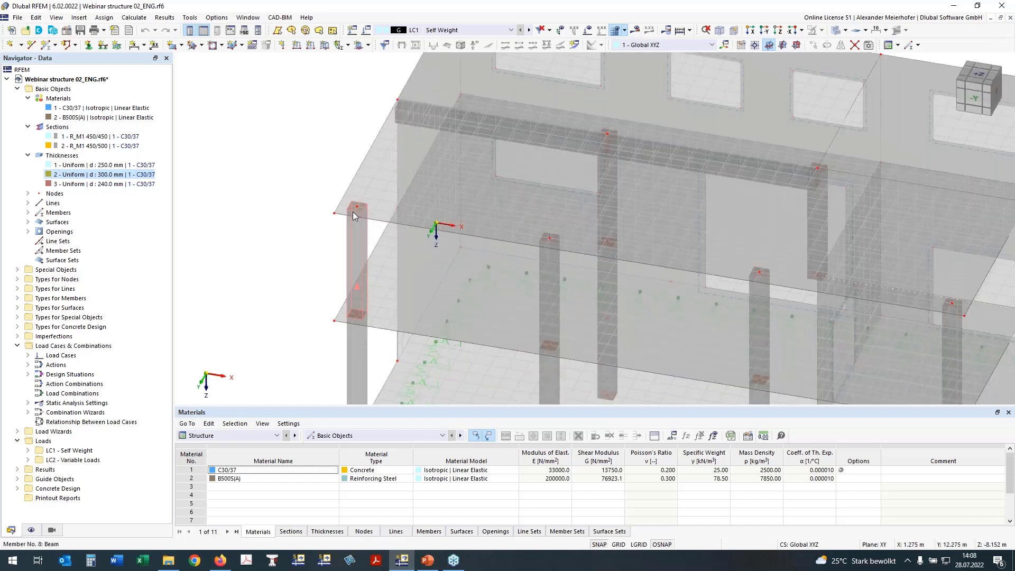
pyautogui.scroll(2, 353, 212)
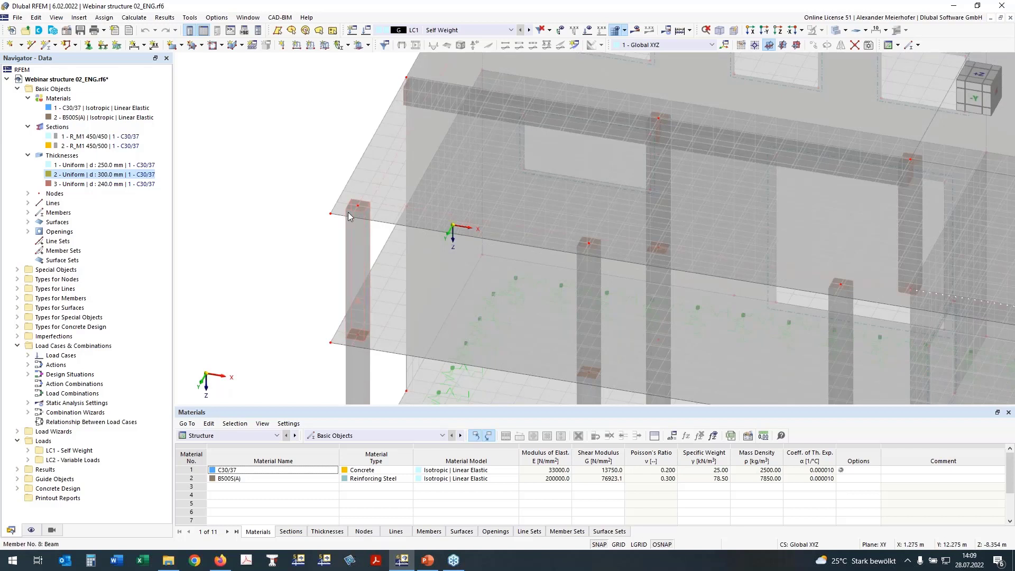
pyautogui.click(980, 74)
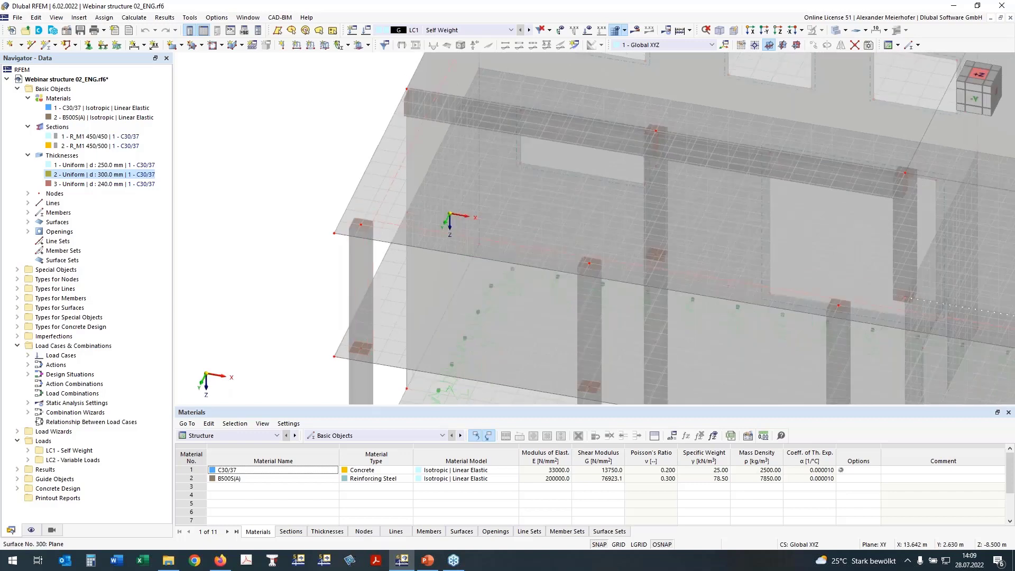
pyautogui.moveTo(982, 78); pyautogui.dragTo(981, 82)
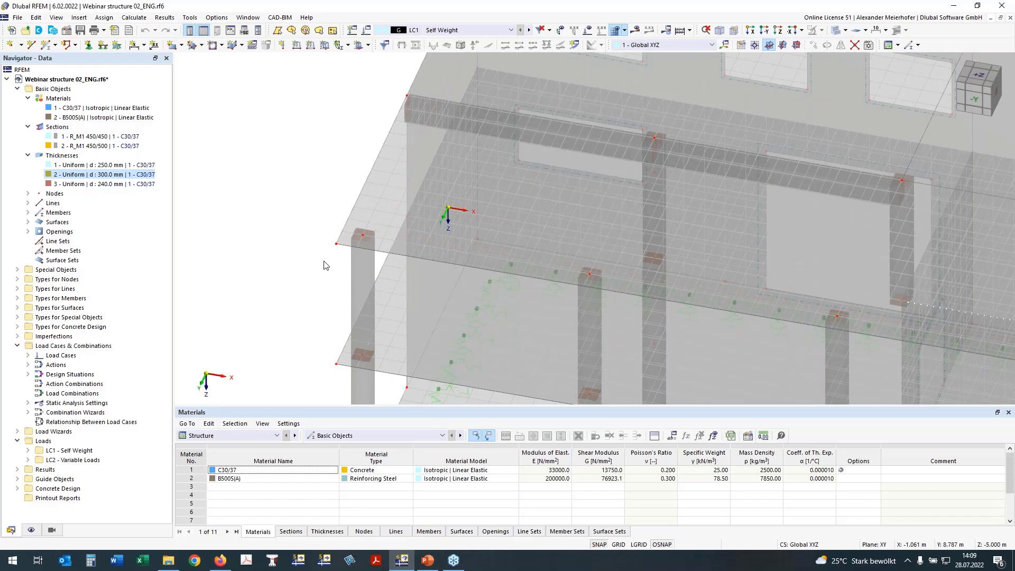
# Step: With the model in plan view, define a circular nodal mesh refinement with radius 1.000 m, inner target FE length 0.150 m and Combined arrangement
pyautogui.scroll(-3, 275, 197)
pyautogui.click(778, 30)
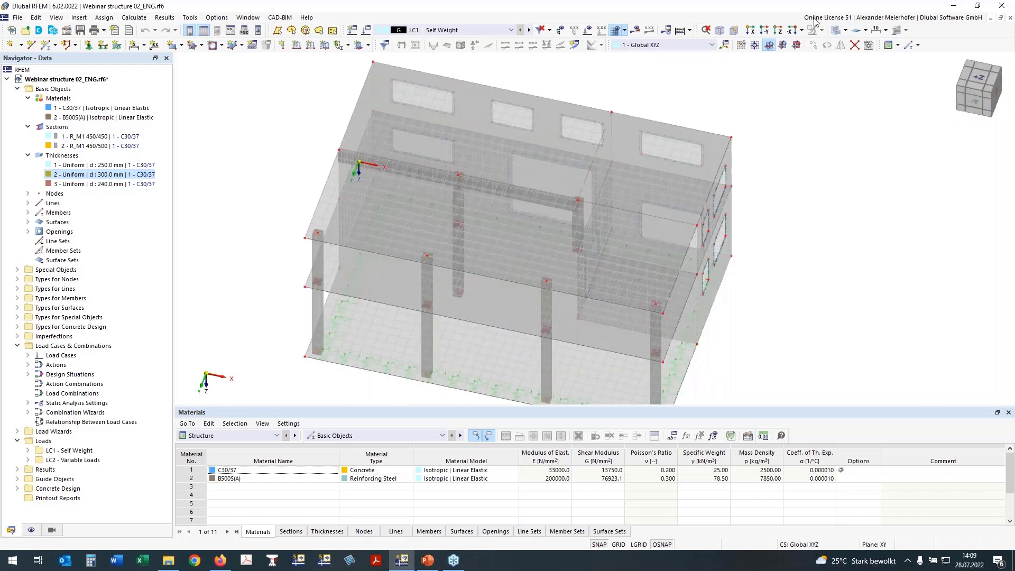
pyautogui.click(779, 31)
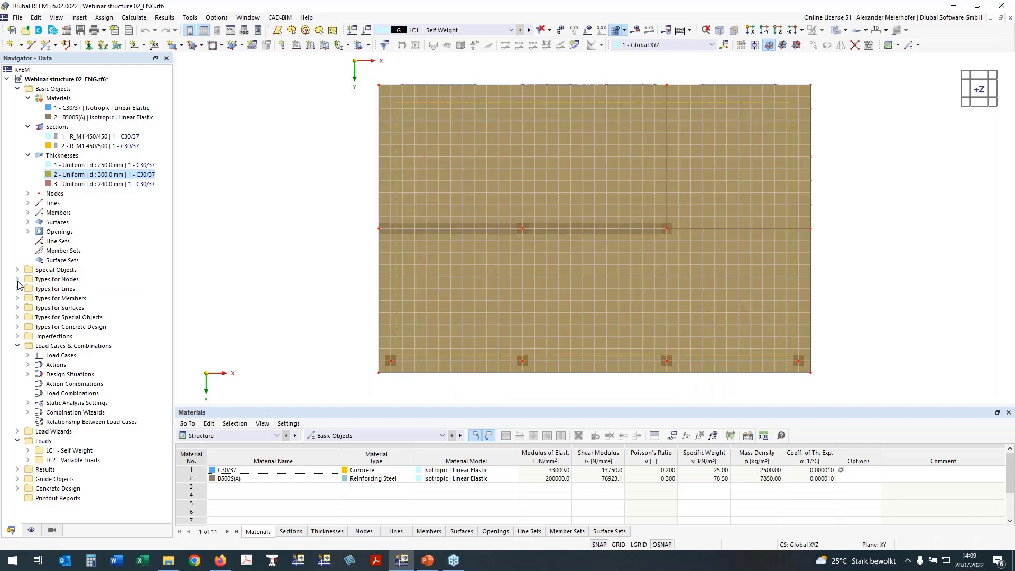
pyautogui.click(17, 280)
pyautogui.doubleClick(42, 299)
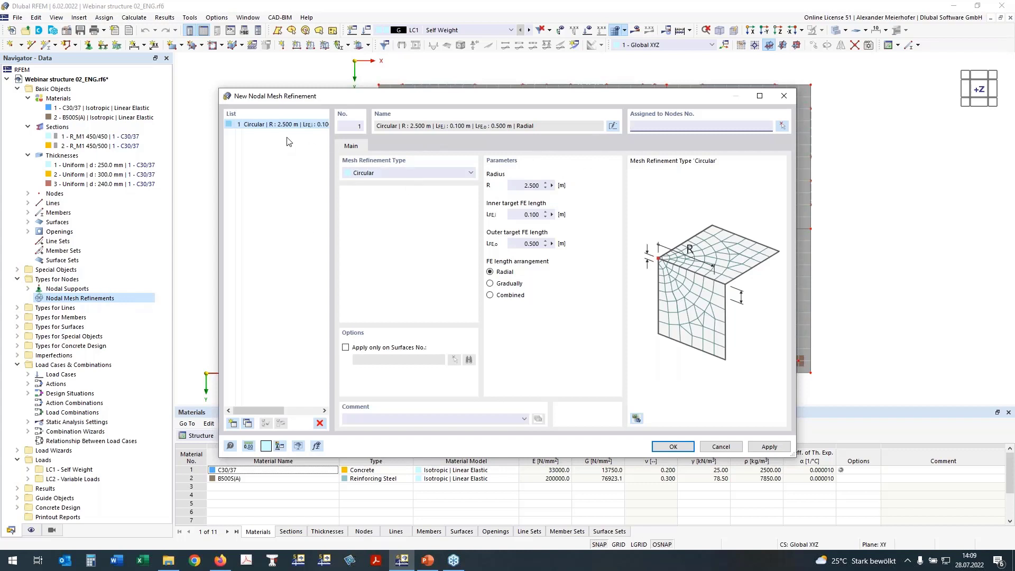
pyautogui.moveTo(521, 186); pyautogui.dragTo(561, 185)
pyautogui.write('1')
pyautogui.click(527, 244)
pyautogui.click(536, 215)
pyautogui.write('5')
pyautogui.click(492, 296)
# Step: Assign the nodal mesh refinement to the nodes along the front column row and the middle beam and column axis
pyautogui.click(783, 127)
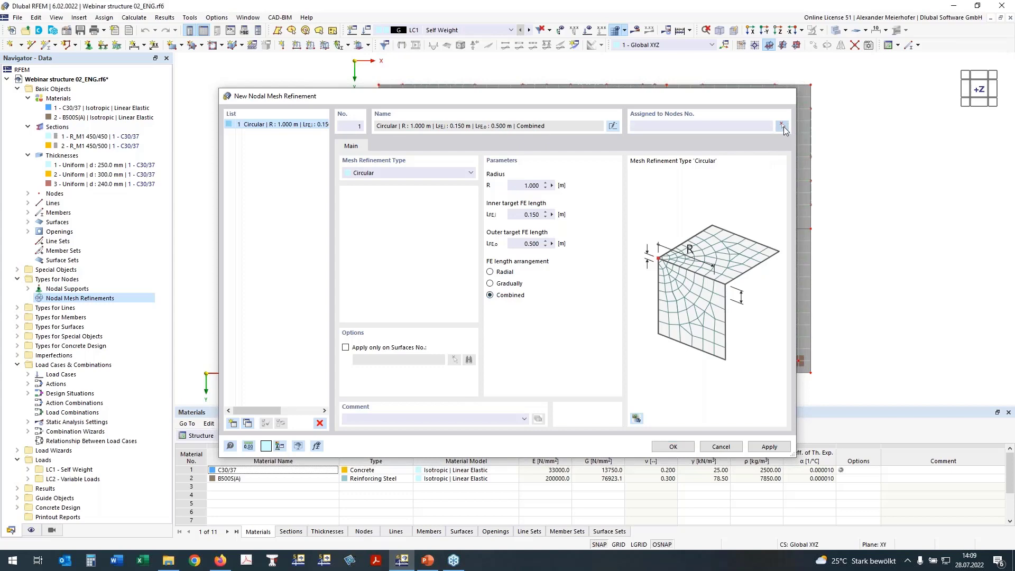
pyautogui.click(782, 126)
pyautogui.moveTo(320, 335); pyautogui.dragTo(835, 370)
pyautogui.moveTo(345, 208); pyautogui.dragTo(826, 252)
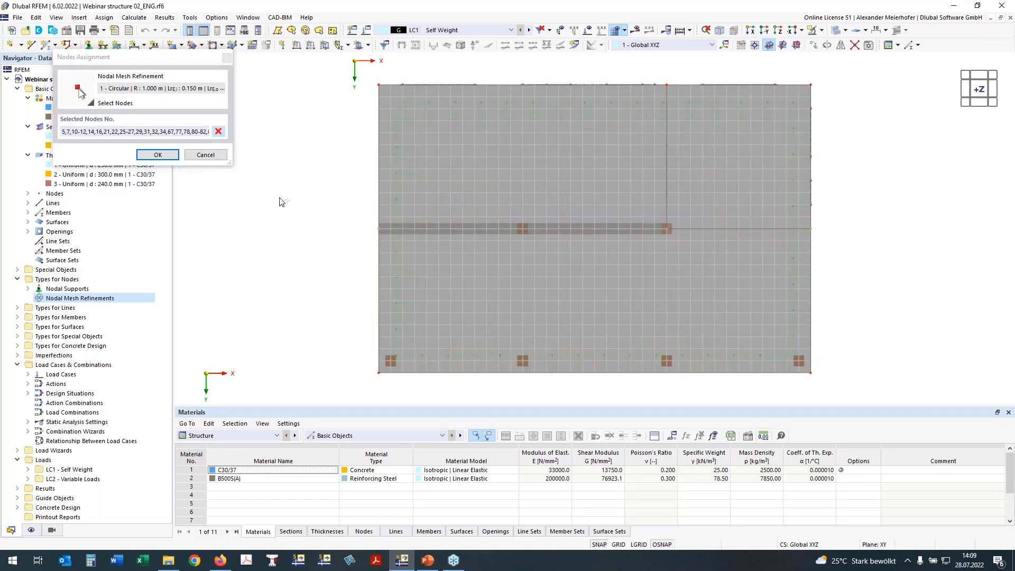
pyautogui.keyDown('ctrl'); pyautogui.moveTo(927, 268); pyautogui.dragTo(884, 139, button='middle'); pyautogui.keyUp('ctrl')
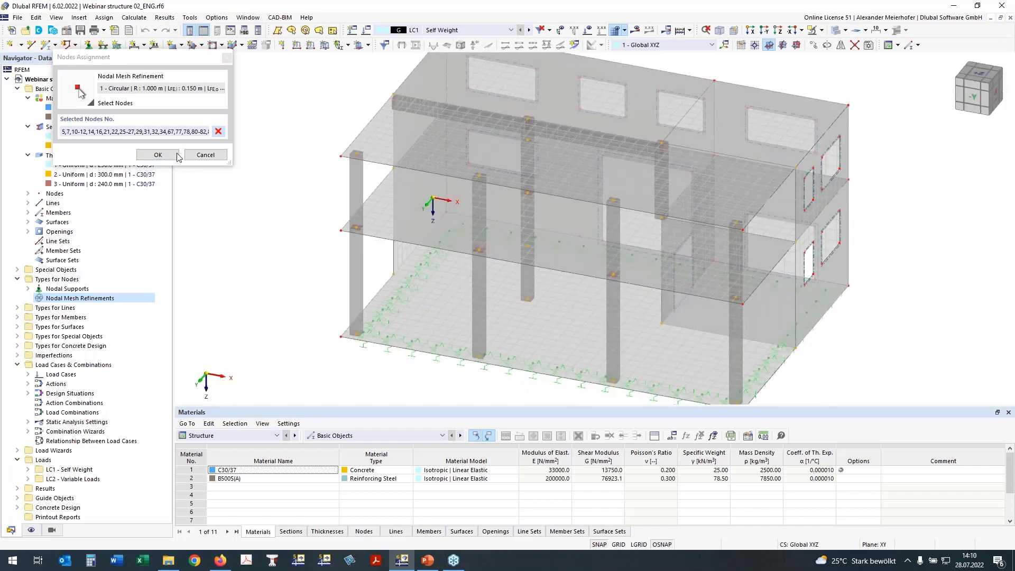
pyautogui.click(175, 155)
pyautogui.click(542, 330)
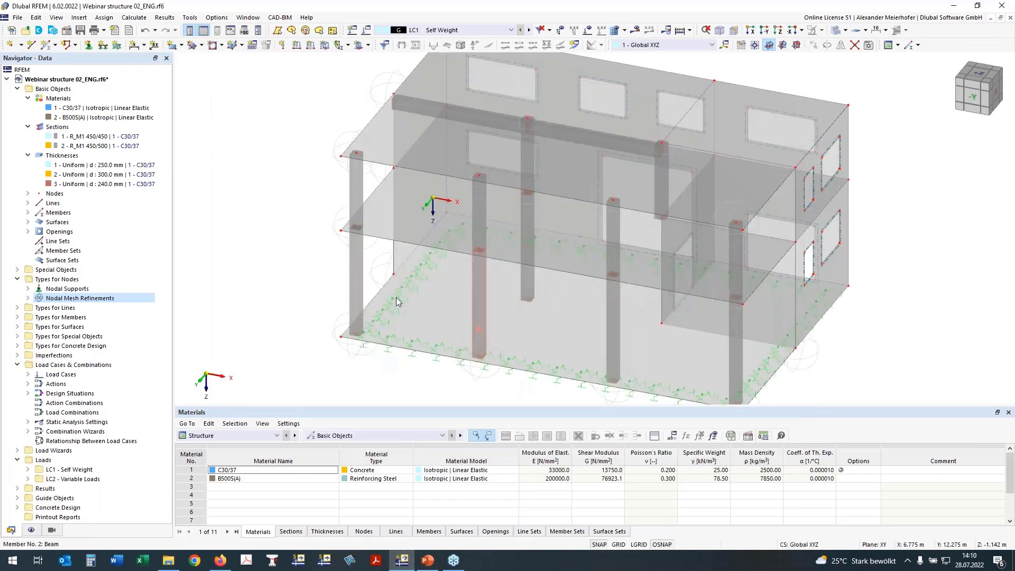
# Step: Examine the extent of the mesh refinement around the column nodes in 3D and in plan view
pyautogui.keyDown('ctrl'); pyautogui.moveTo(346, 125); pyautogui.dragTo(334, 235, button='middle'); pyautogui.keyUp('ctrl')
pyautogui.scroll(3, 334, 234)
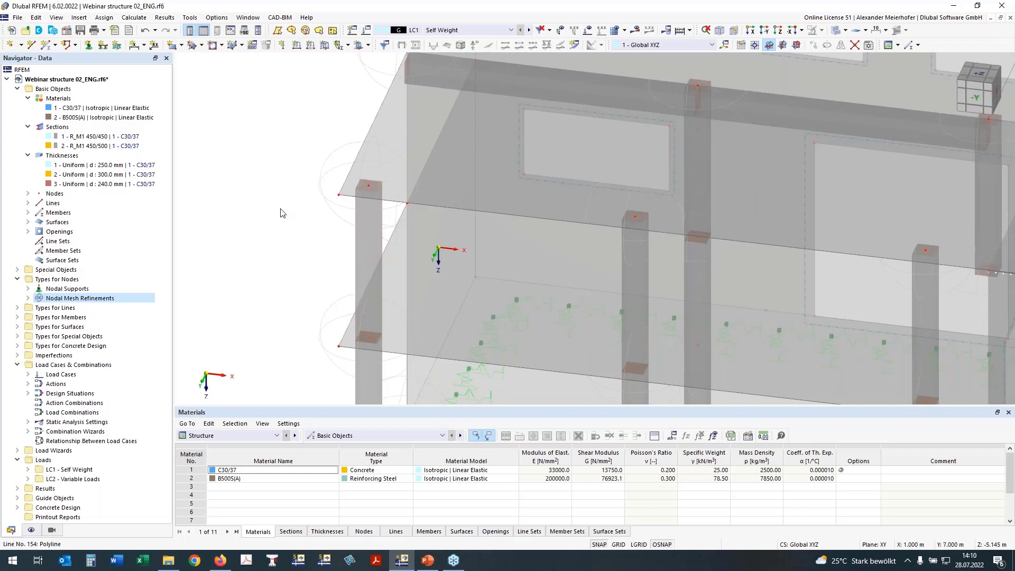
pyautogui.scroll(-2, 283, 214)
pyautogui.moveTo(282, 214); pyautogui.dragTo(232, 260, button='middle')
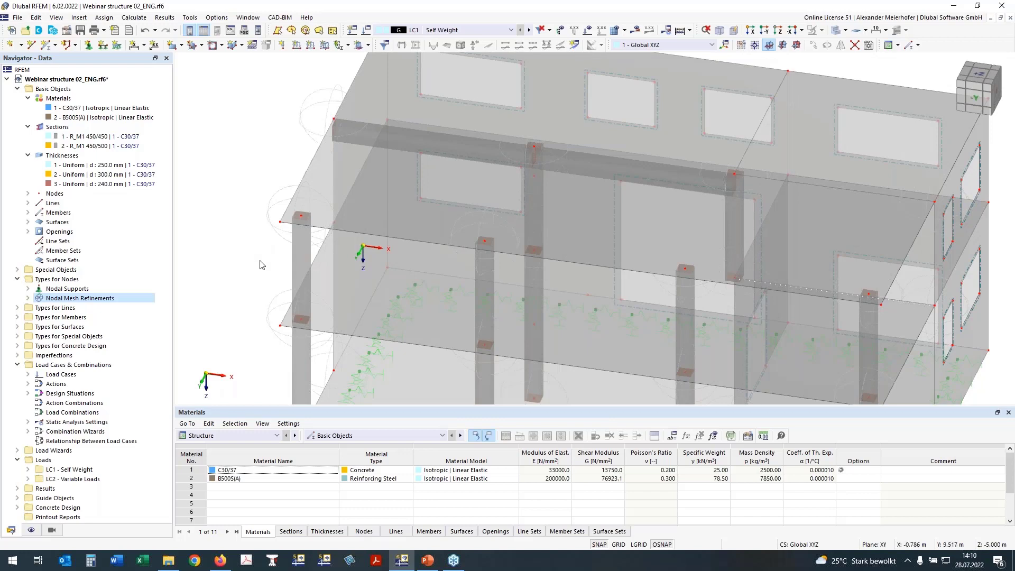
pyautogui.keyDown('ctrl'); pyautogui.moveTo(257, 263); pyautogui.dragTo(267, 232, button='middle'); pyautogui.keyUp('ctrl')
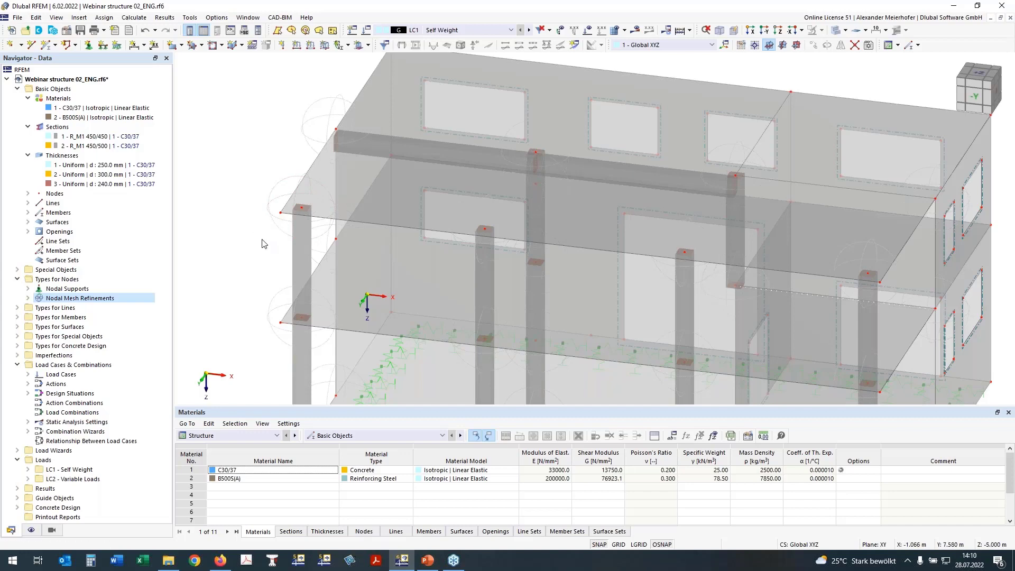
pyautogui.moveTo(256, 236); pyautogui.dragTo(270, 287, button='middle')
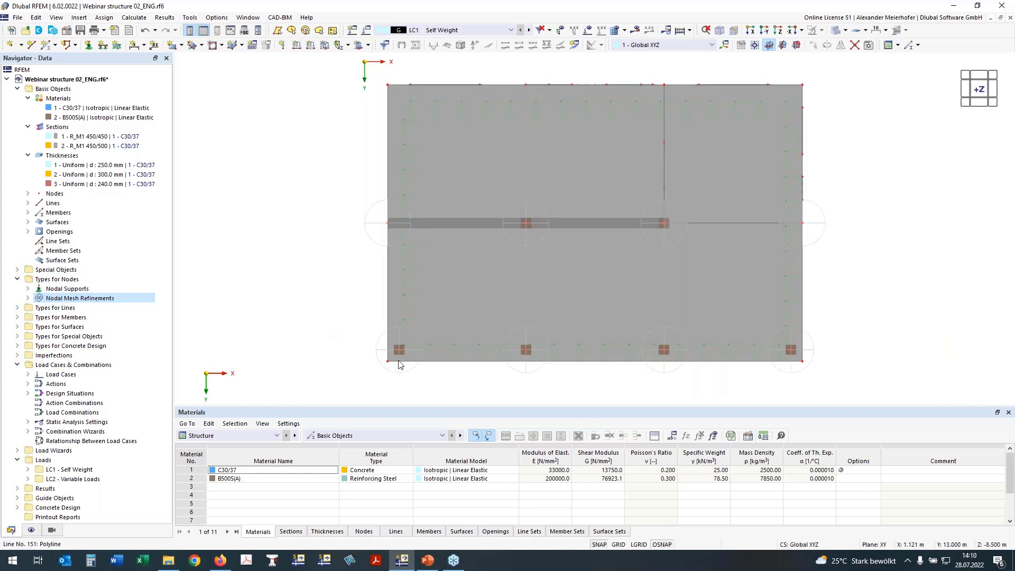
pyautogui.moveTo(363, 351); pyautogui.dragTo(332, 318, button='middle')
pyautogui.scroll(3, 422, 358)
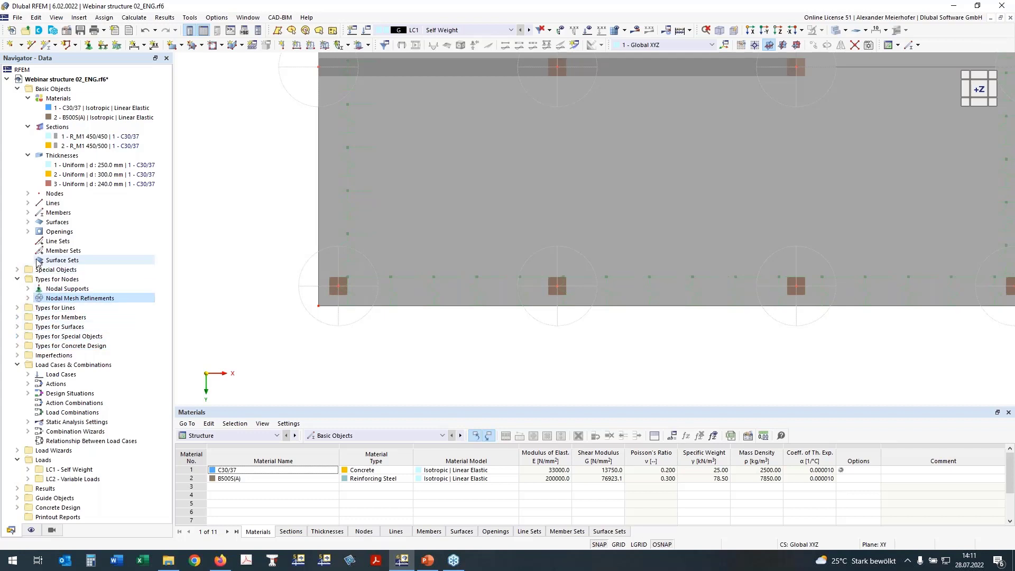
# Step: Create a new rectangular surface results adjustment with dimensions a and b of 0.450 m each
pyautogui.click(17, 270)
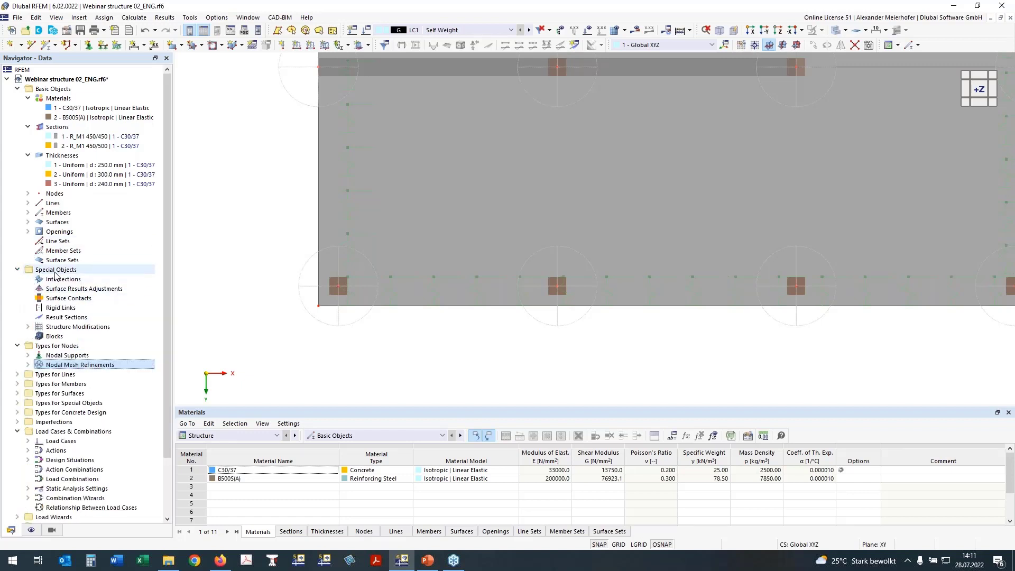
pyautogui.click(55, 289)
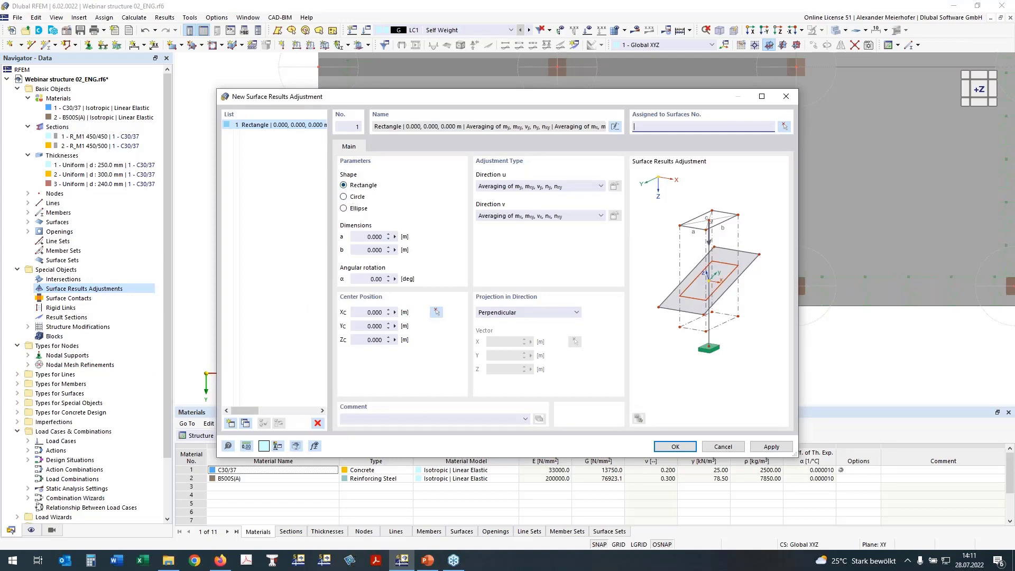
pyautogui.click(369, 237)
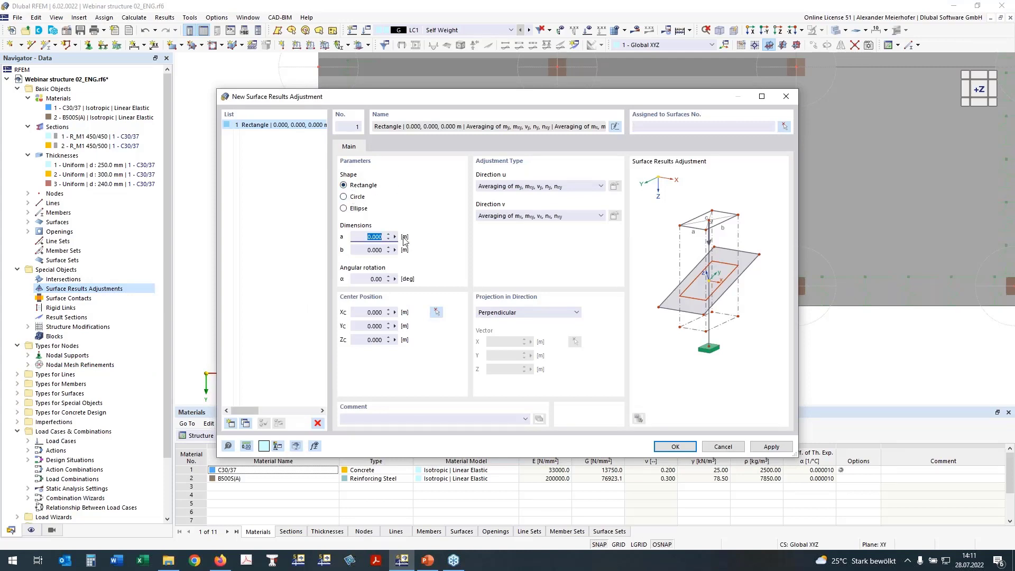
pyautogui.write('0,45')
pyautogui.click(369, 250)
pyautogui.write('0,45')
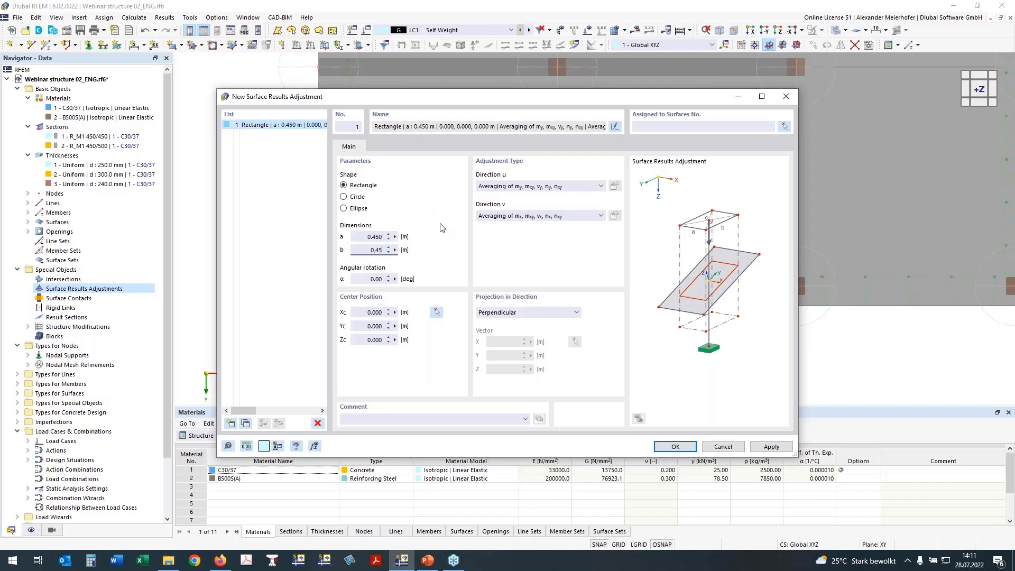
pyautogui.click(373, 280)
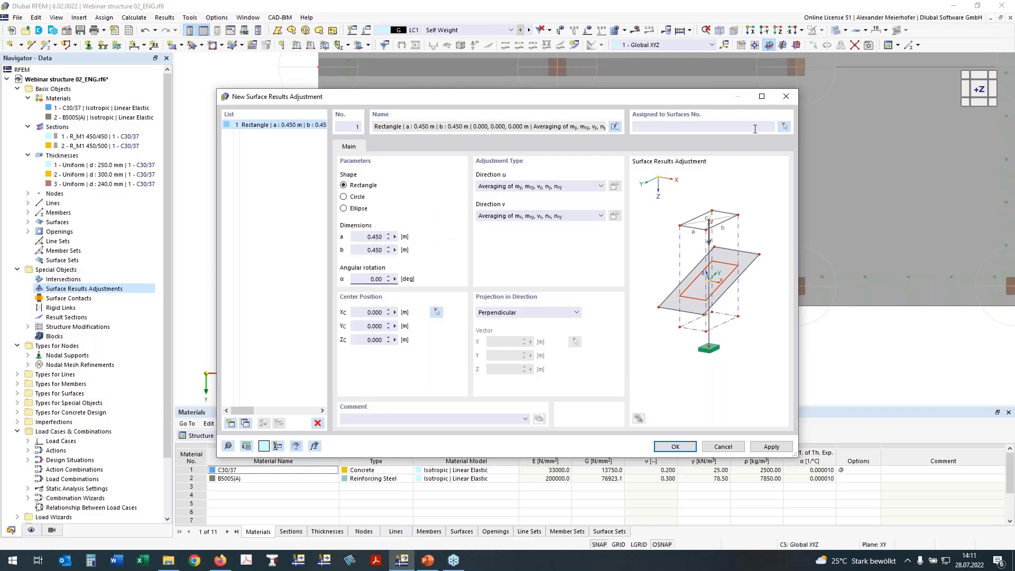
# Step: Assign the surface results adjustment to the floor and roof slabs, surfaces 100, 200 and 300
pyautogui.click(785, 128)
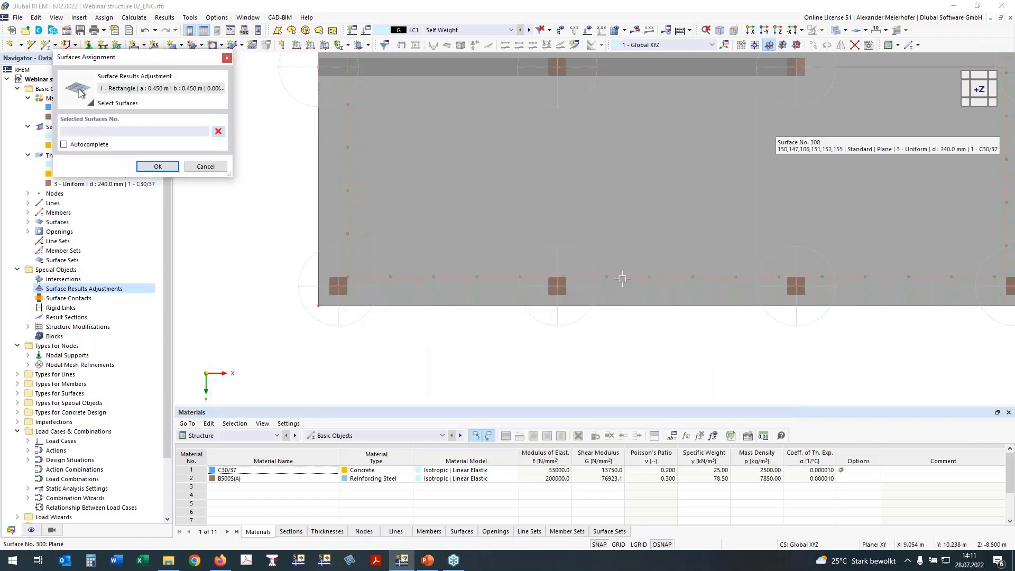
pyautogui.click(416, 201)
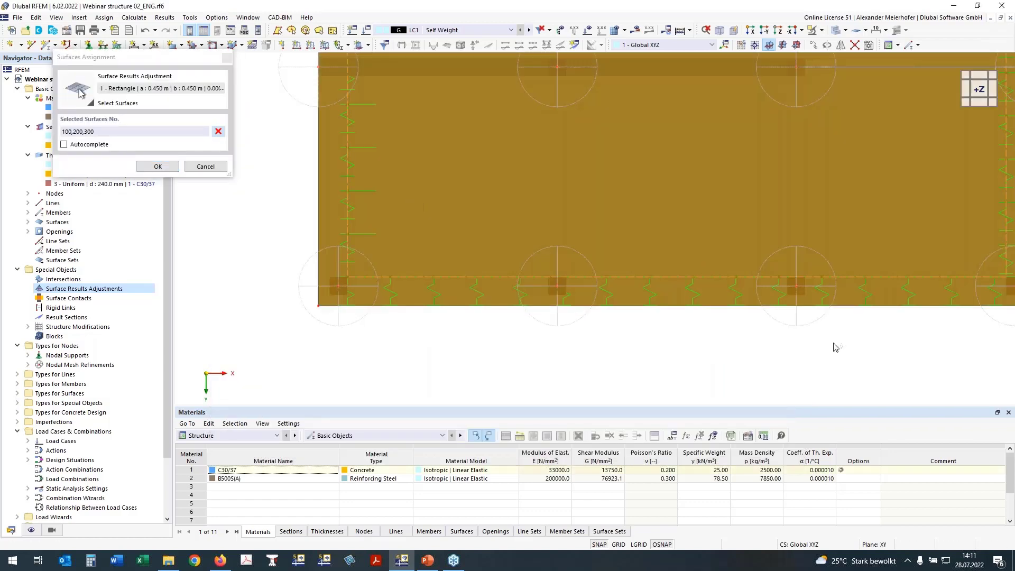
pyautogui.keyDown('ctrl'); pyautogui.moveTo(835, 347); pyautogui.dragTo(752, 236, button='middle'); pyautogui.keyUp('ctrl')
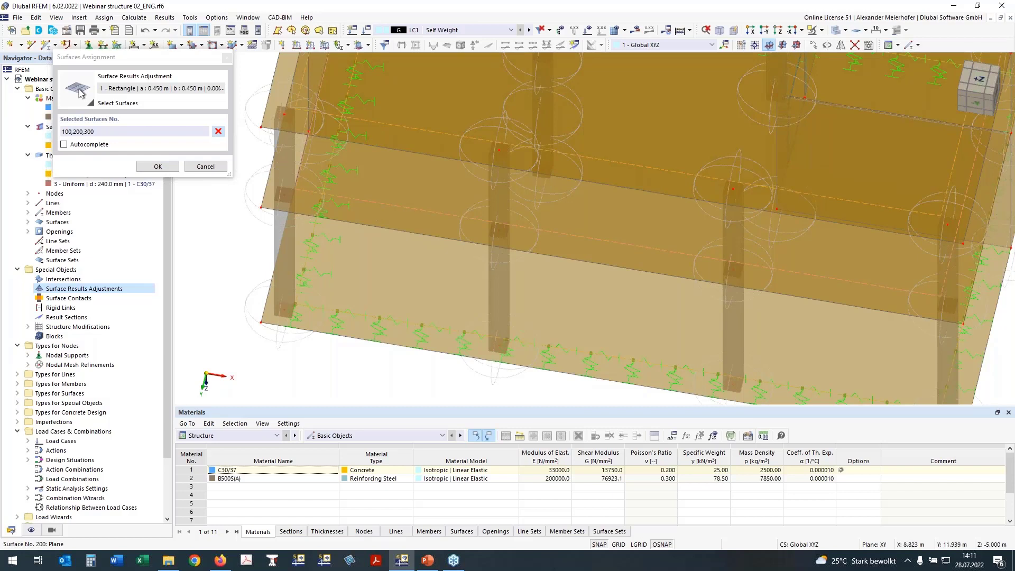
pyautogui.press('Return')
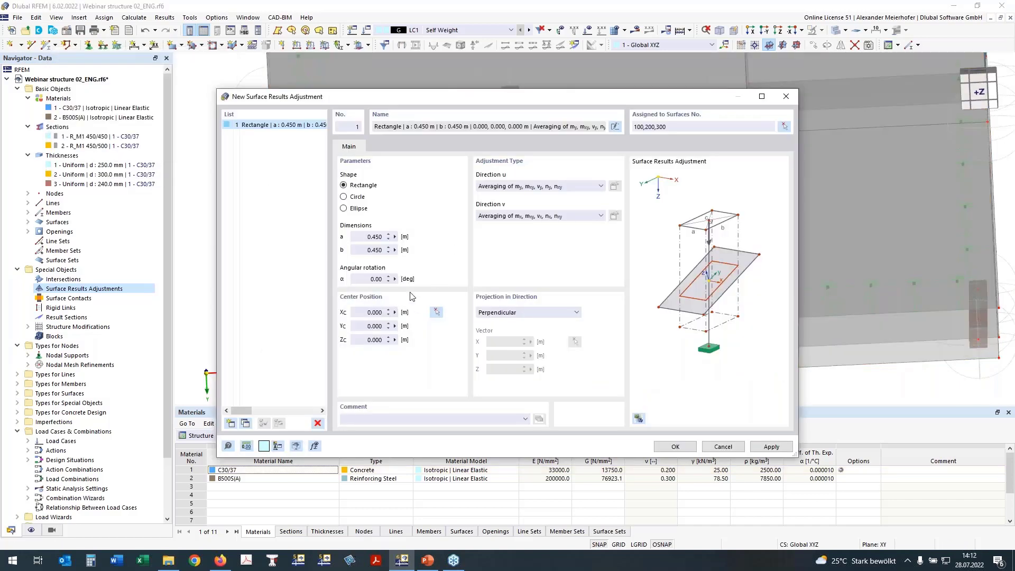
# Step: Centre the adjustment on the outer end node of the middle beam at X 1.000, Y 7.000, Z -8.500 m
pyautogui.click(436, 313)
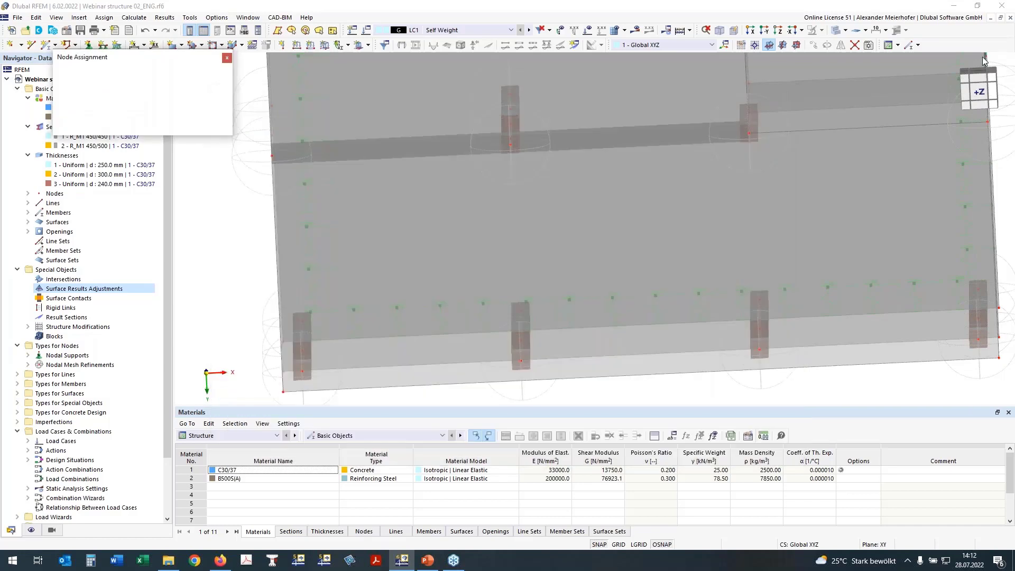
pyautogui.click(971, 102)
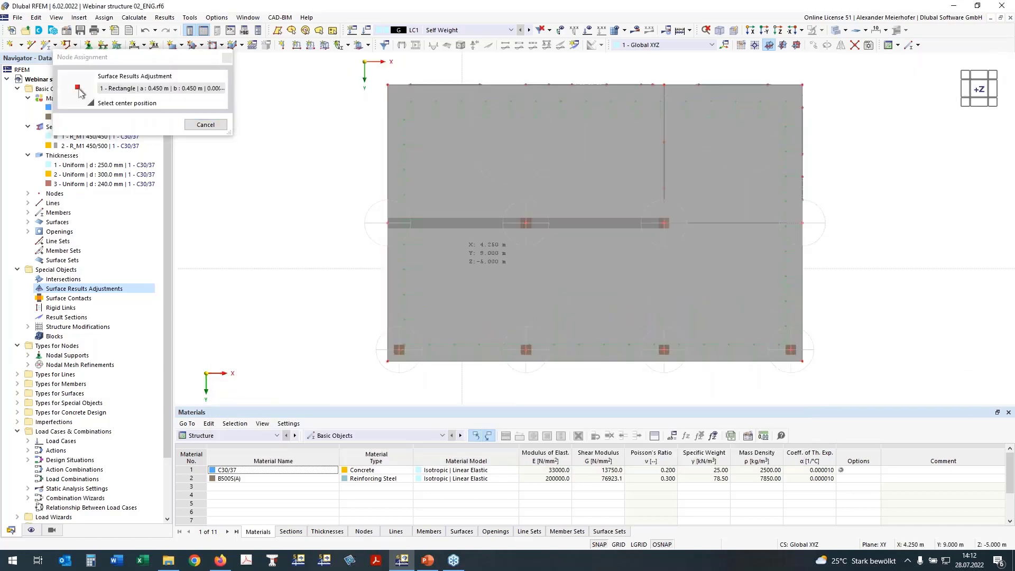
pyautogui.click(387, 223)
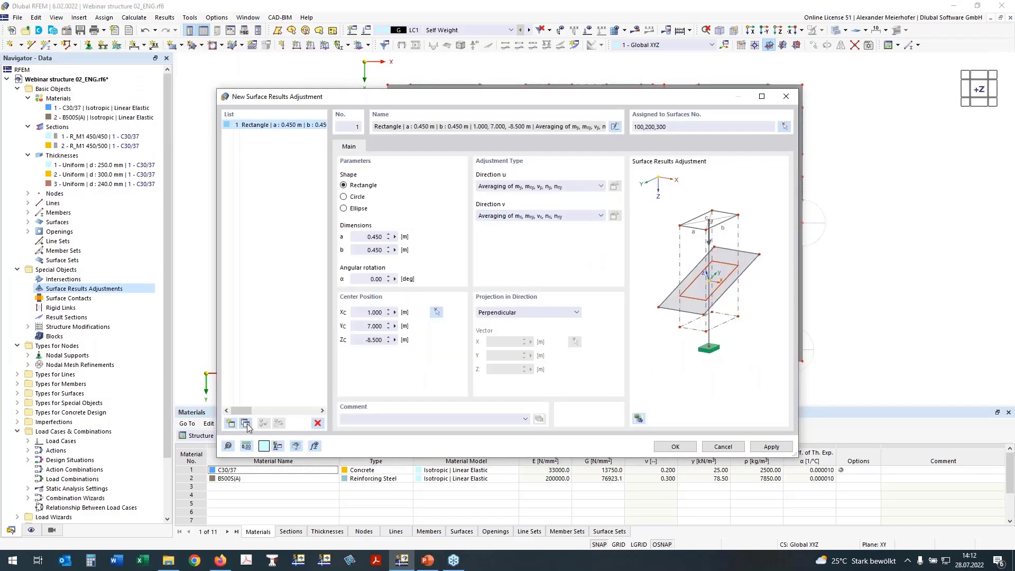
# Step: Copy the adjustment and centre the copy on the corner column node at X 1.500, Y 12.500, Z -8.500 m
pyautogui.click(246, 424)
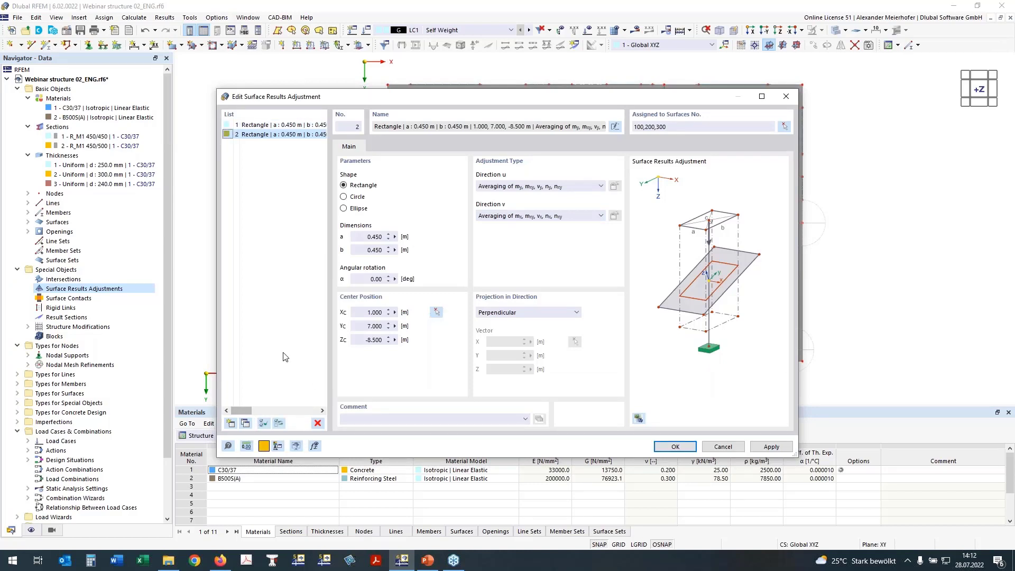
pyautogui.click(438, 312)
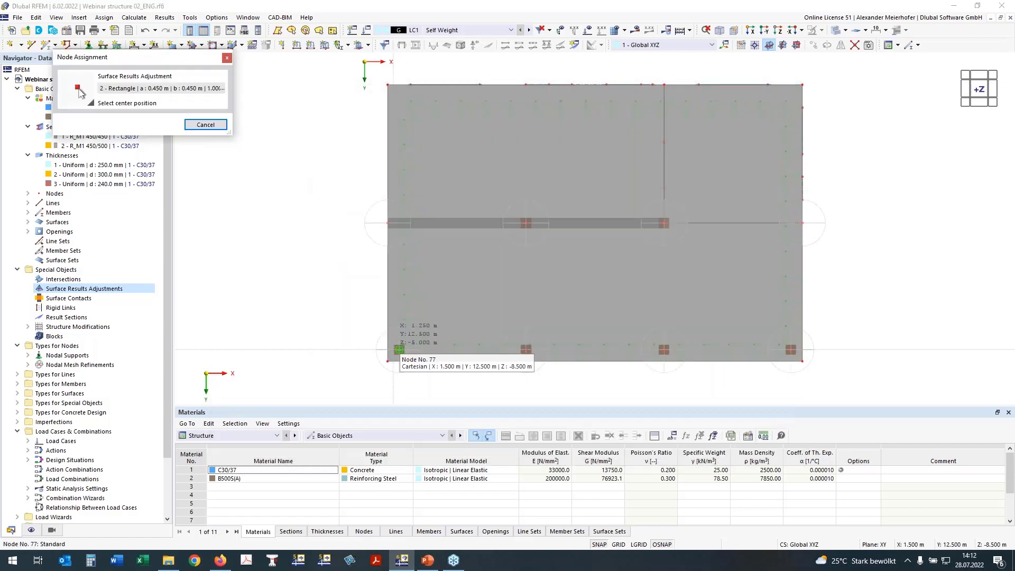
pyautogui.scroll(3, 391, 352)
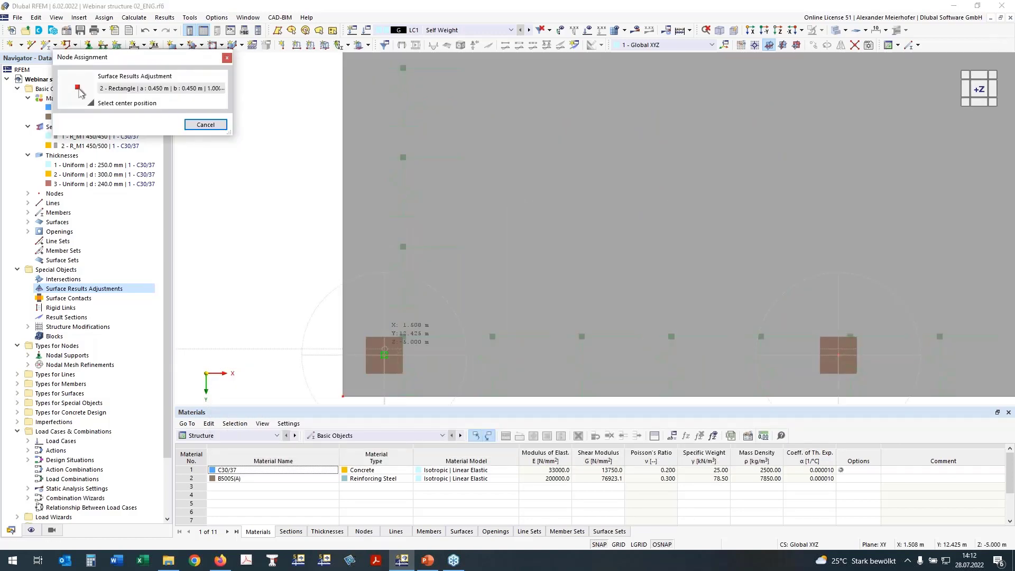
pyautogui.click(384, 354)
# Step: Add two more copies of the adjustment, centred on the column nodes at X 7.000, Y 12.500 m and X 7.000, Y 7.000 m
pyautogui.click(246, 425)
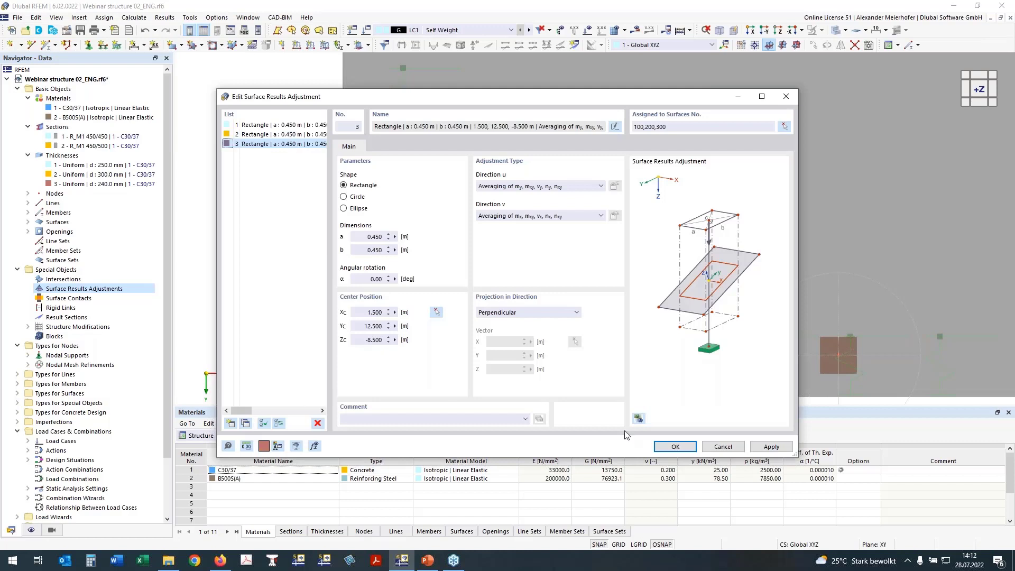
pyautogui.click(436, 312)
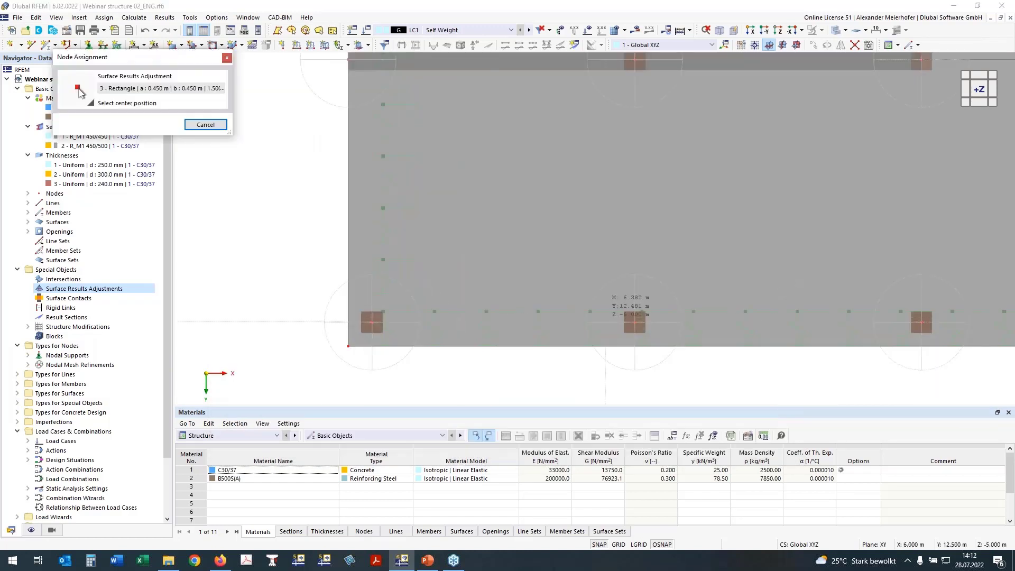
pyautogui.click(634, 322)
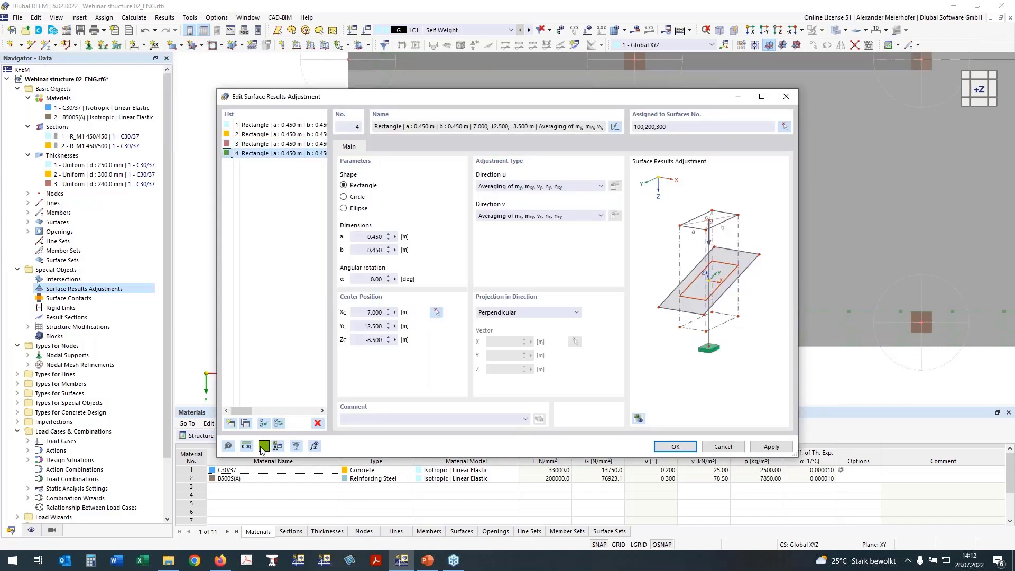
pyautogui.click(437, 312)
pyautogui.scroll(5, 518, 210)
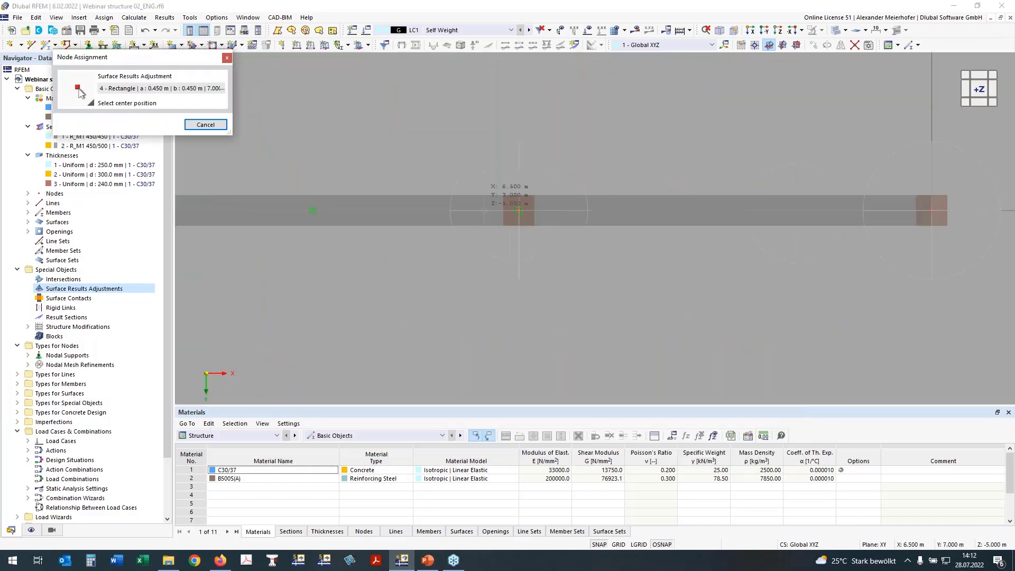
pyautogui.click(519, 210)
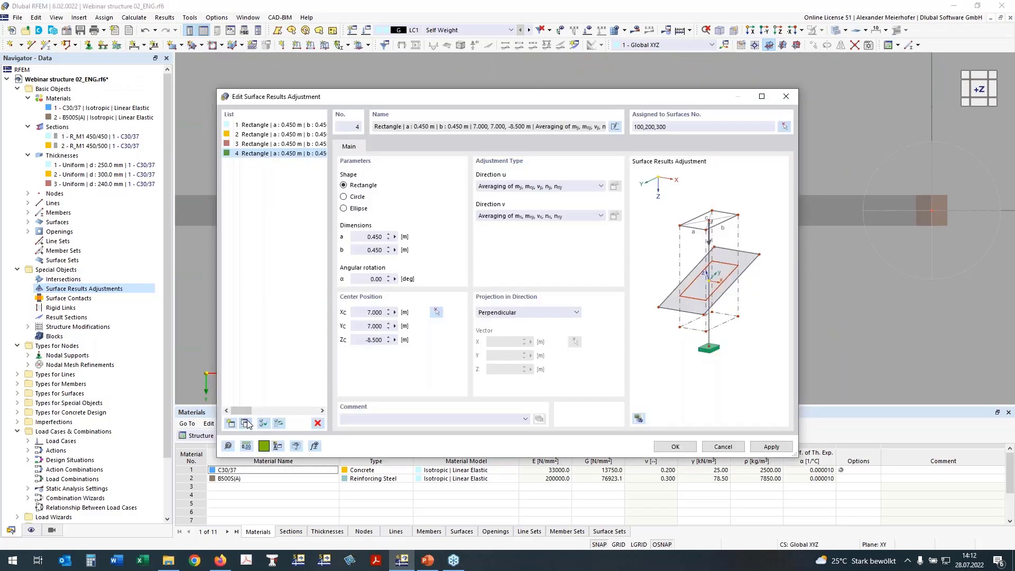
# Step: Create a fifth copy of the adjustment and set its dimensions to a 1.000 m and b 0.250 m
pyautogui.click(246, 423)
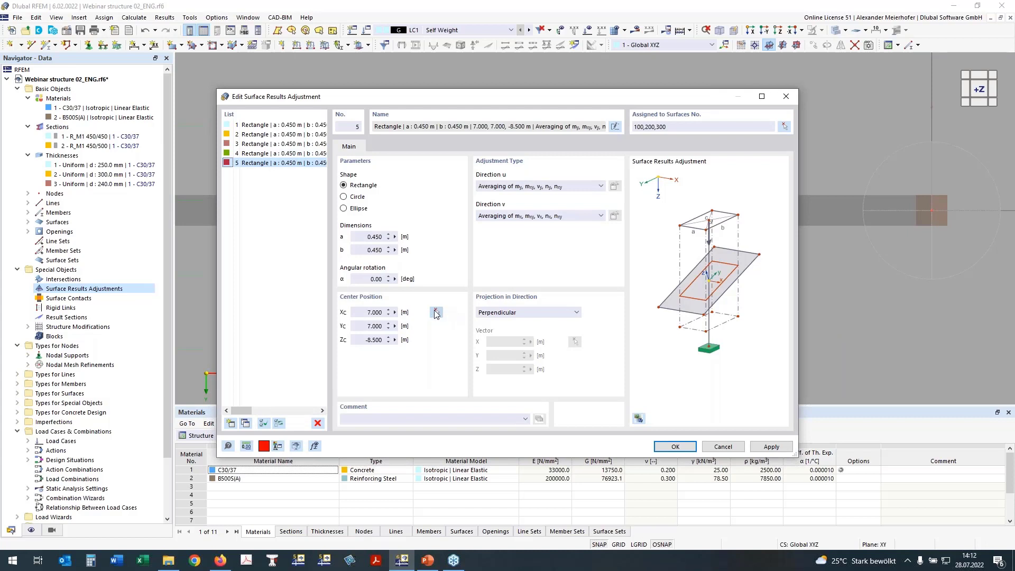
pyautogui.click(375, 250)
pyautogui.moveTo(375, 250); pyautogui.dragTo(372, 251)
pyautogui.write('2')
pyautogui.click(374, 237)
pyautogui.doubleClick(375, 236)
pyautogui.write('1')
pyautogui.press('Tab')
# Step: Centre the fifth adjustment on the slab edge node at X 19.000, Y 7.000, Z -8.500 m
pyautogui.click(437, 313)
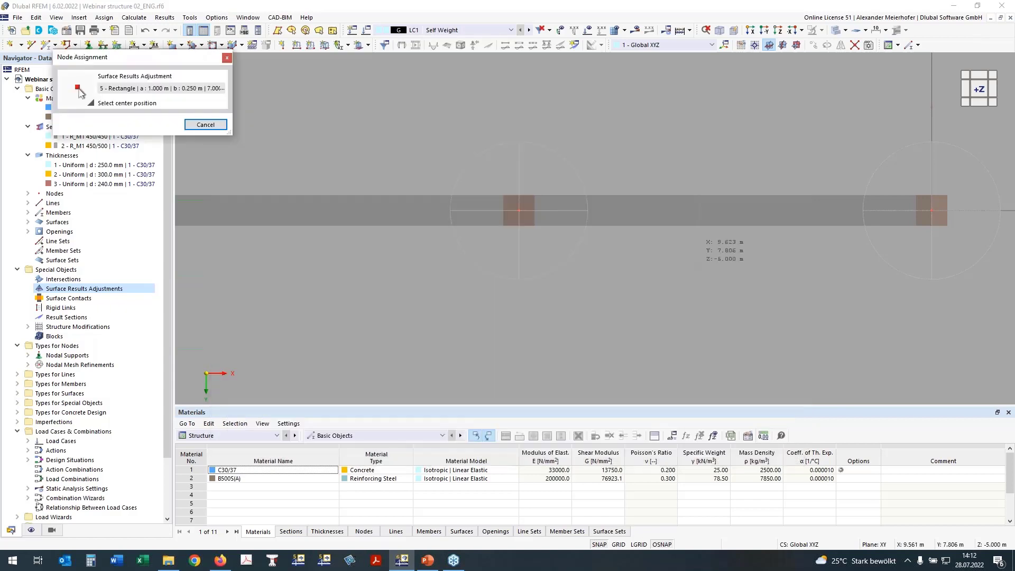
pyautogui.scroll(-3, 711, 262)
pyautogui.moveTo(711, 262); pyautogui.dragTo(365, 305, button='middle')
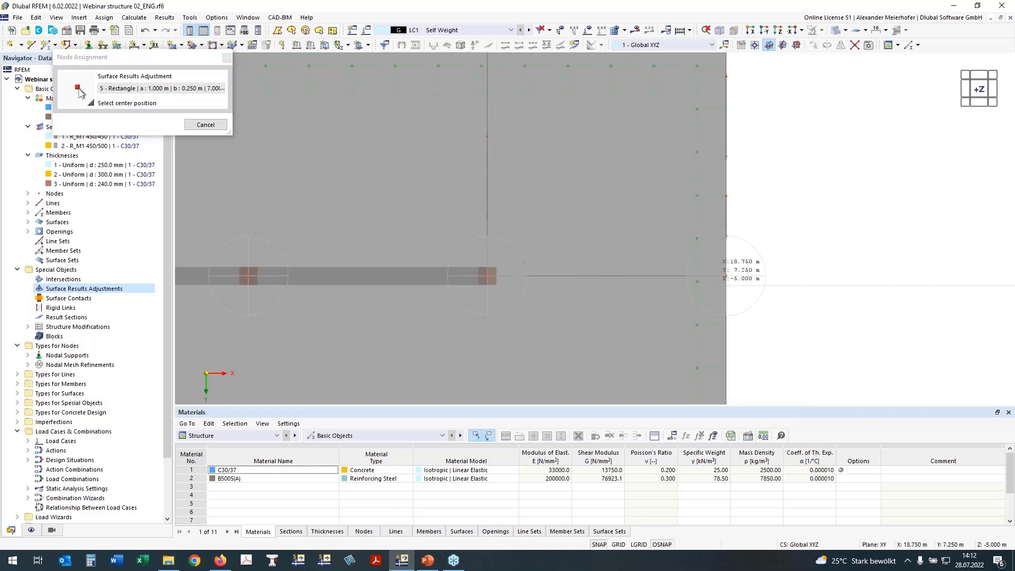
pyautogui.click(726, 276)
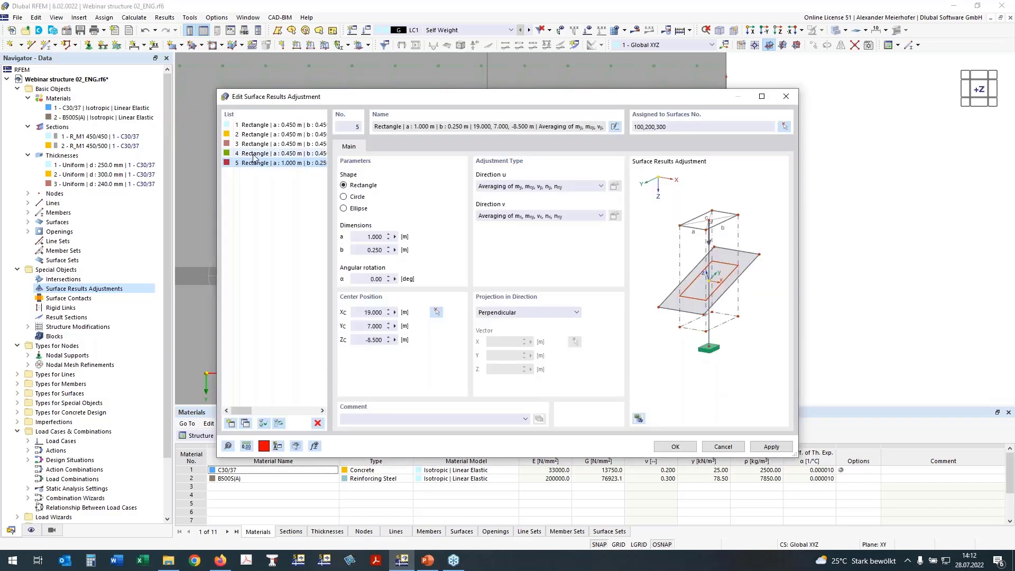
# Step: Set adjustment 1 to Zero in direction u and include all basic internal forces
pyautogui.click(259, 125)
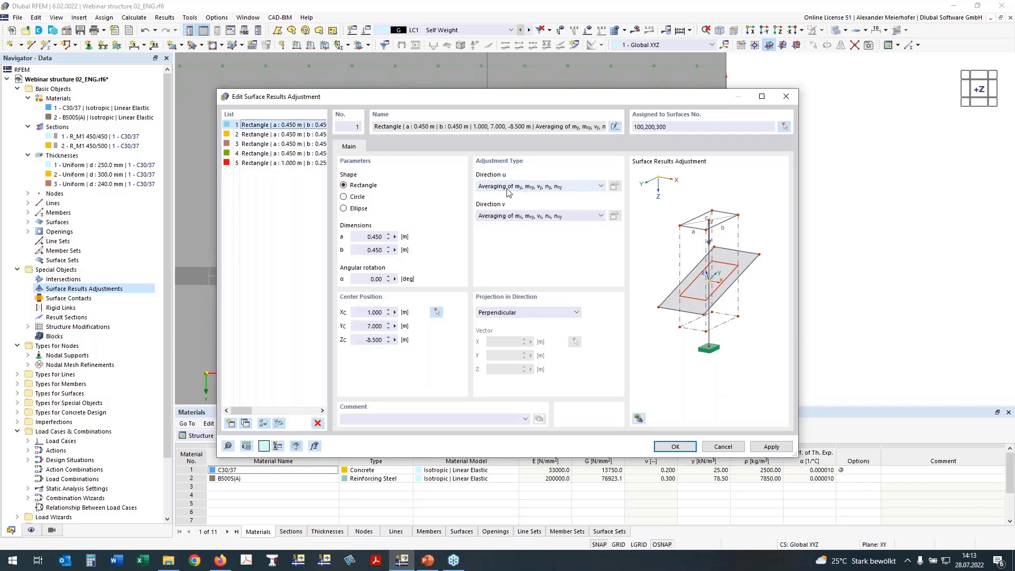
pyautogui.click(557, 190)
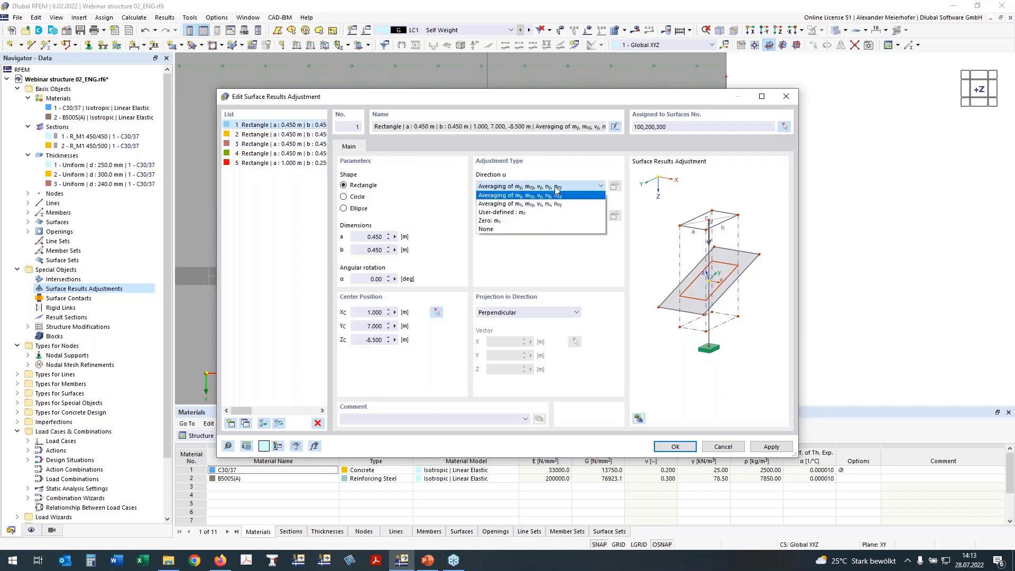
pyautogui.click(509, 220)
pyautogui.click(615, 187)
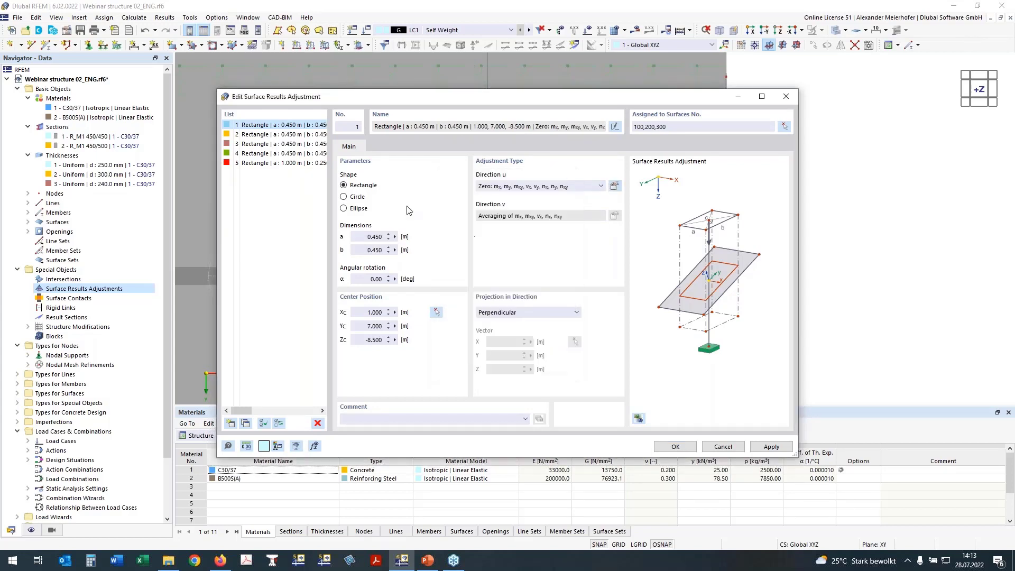
# Step: Set the direction u adjustment type to Zero for adjustments 2 to 5 together
pyautogui.click(275, 135)
pyautogui.keyDown('shift'); pyautogui.click(279, 163); pyautogui.keyUp('shift')
pyautogui.click(601, 186)
pyautogui.click(600, 198)
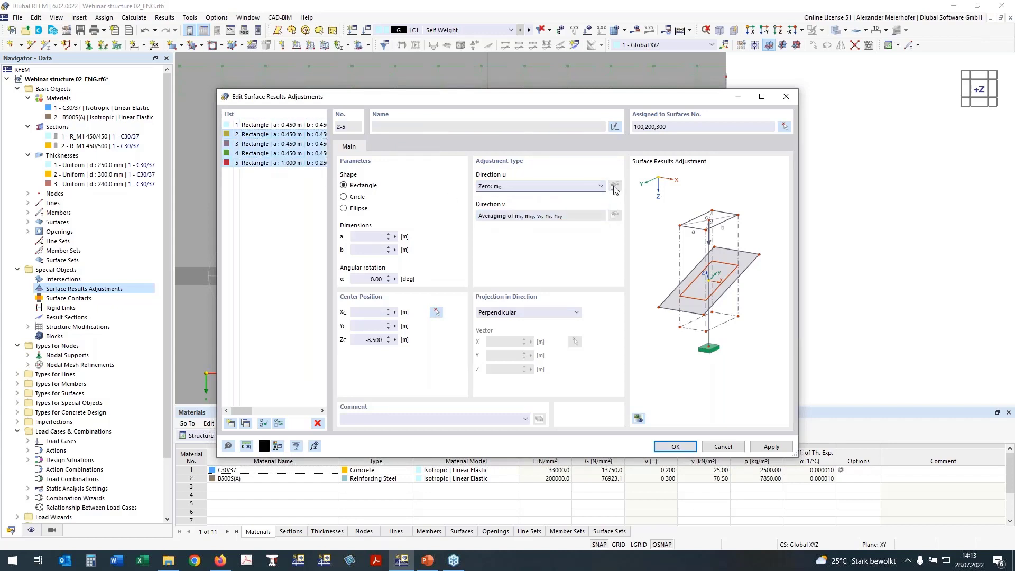
# Step: Include all basic internal forces in the direction u zero adjustment of surface results adjustments 2 and 3
pyautogui.click(272, 135)
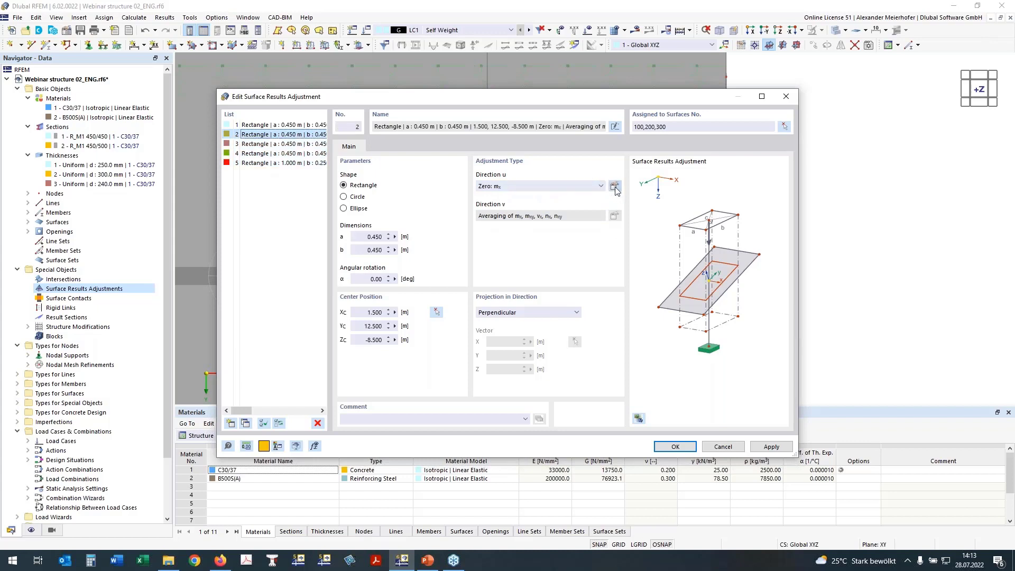
pyautogui.click(614, 186)
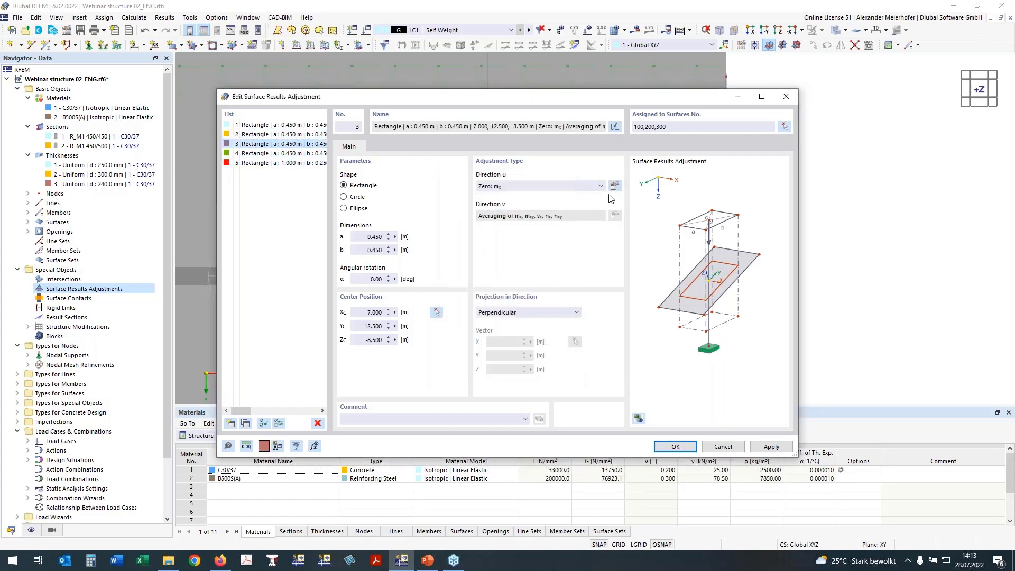
pyautogui.click(615, 186)
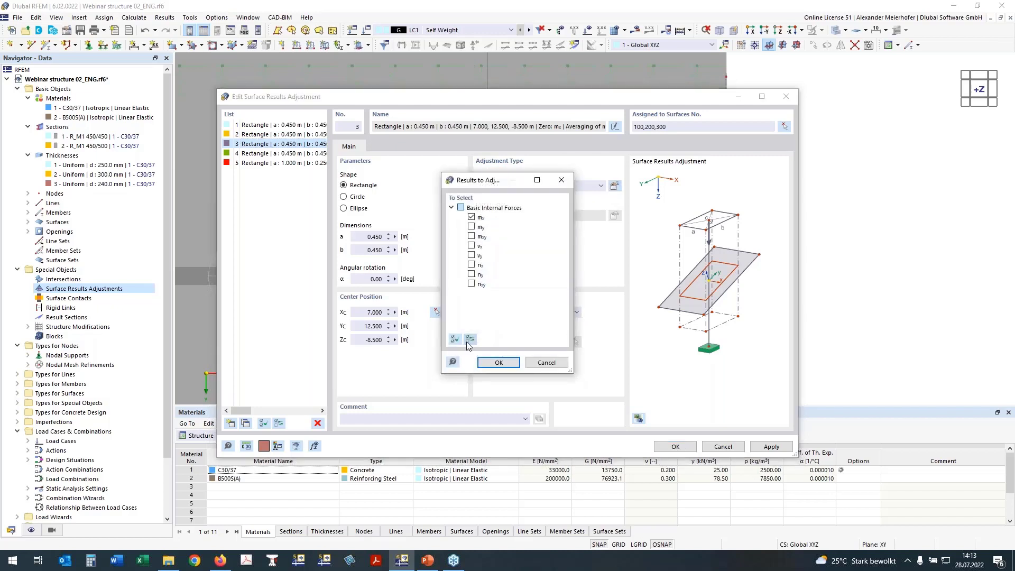
pyautogui.click(454, 340)
pyautogui.click(499, 363)
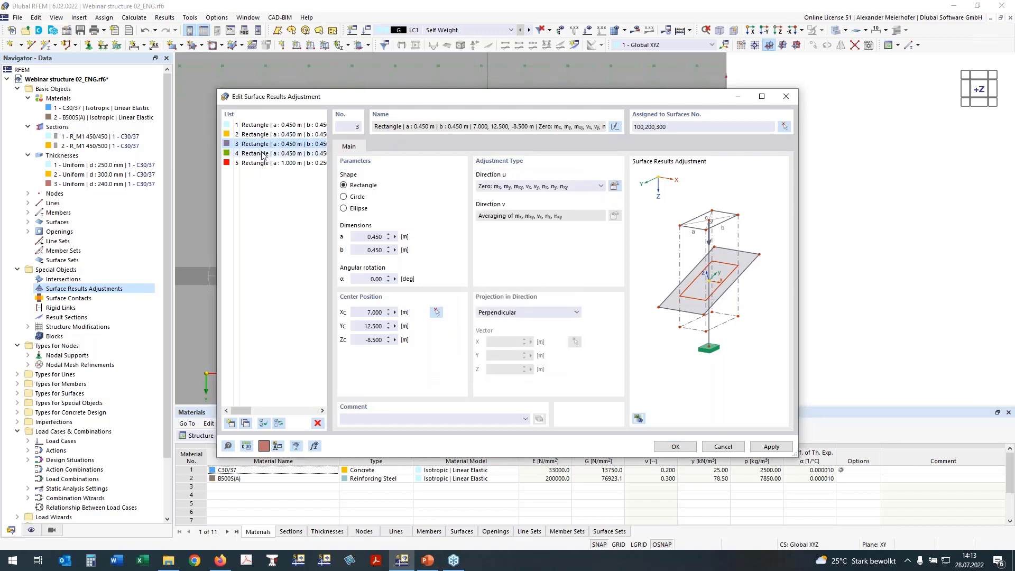
# Step: Include all basic internal forces in the direction u zero adjustment for adjustments 4 and 5, and accept the surface results adjustments
pyautogui.click(260, 153)
pyautogui.click(620, 186)
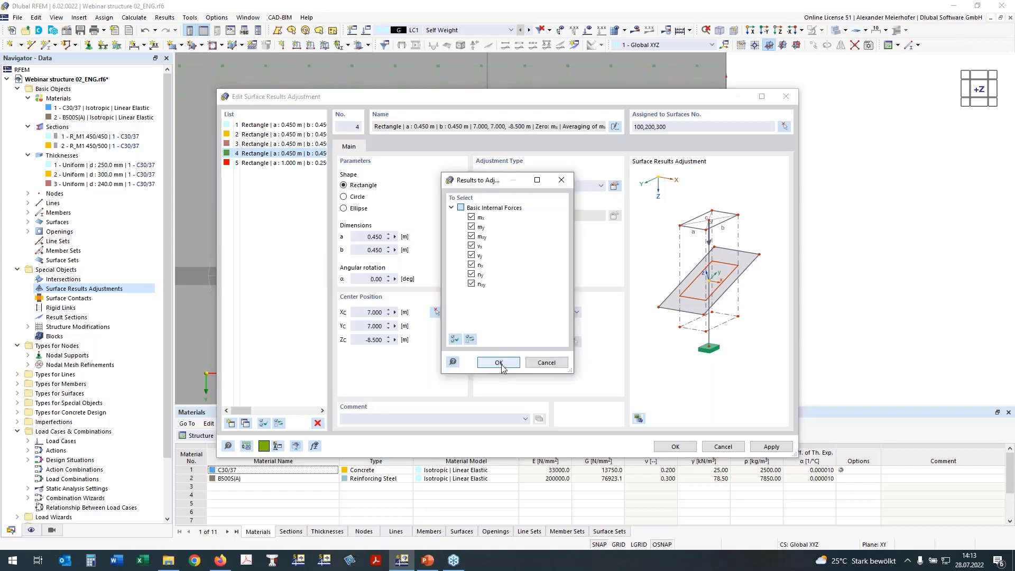
pyautogui.click(499, 363)
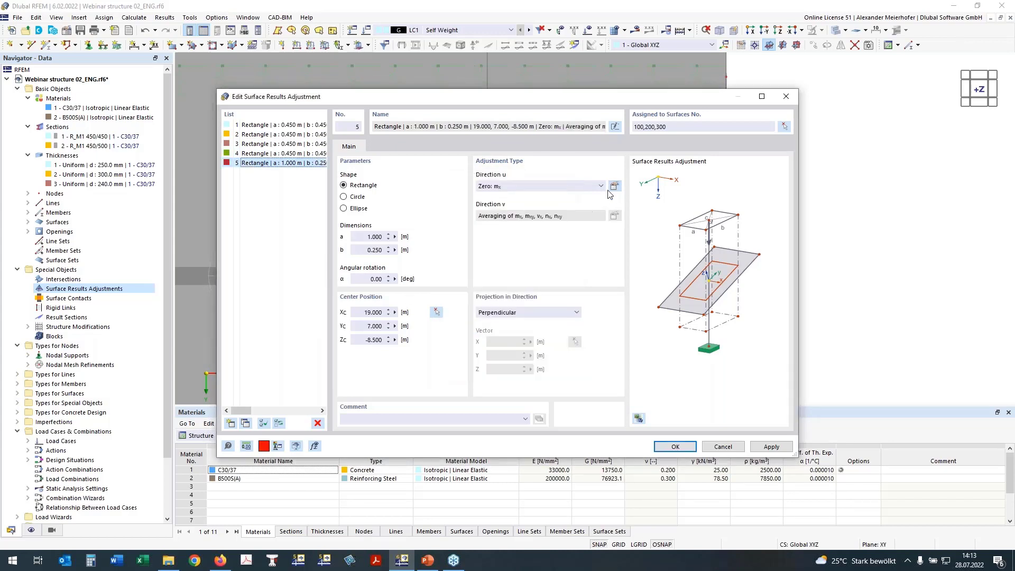
pyautogui.click(614, 187)
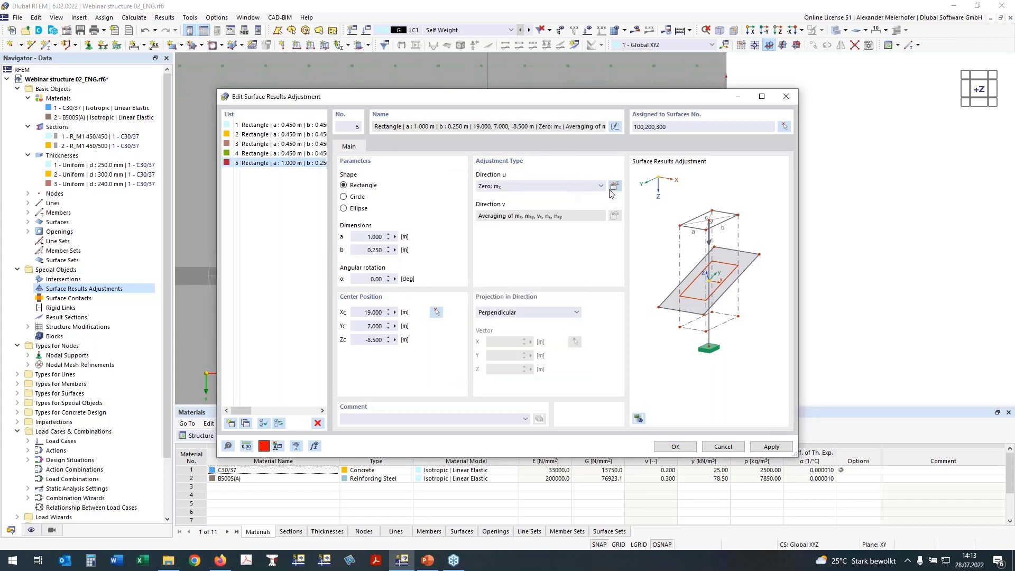
pyautogui.click(497, 363)
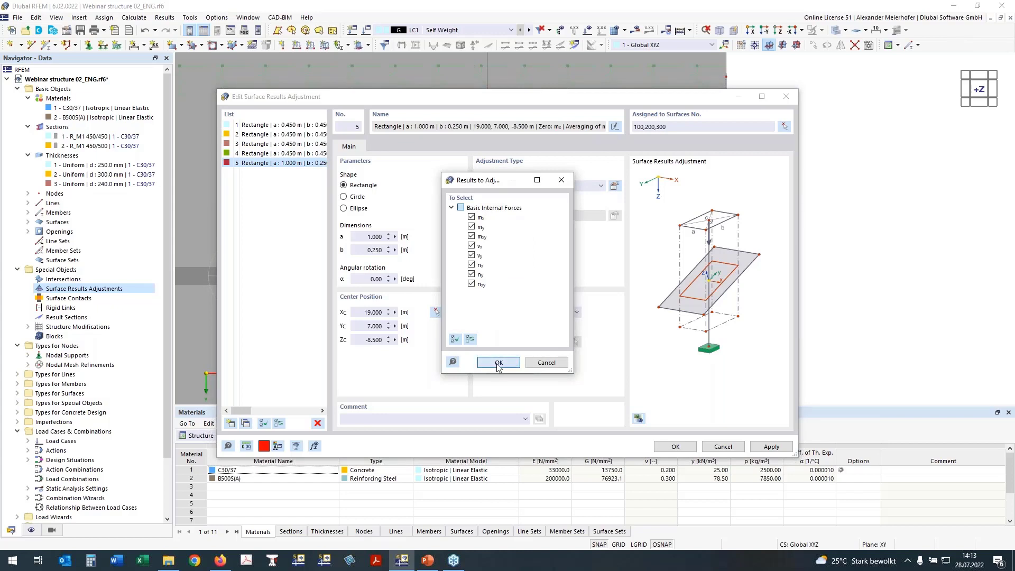
pyautogui.click(675, 447)
# Step: Examine the columns, slab supports and surface results adjustments in the building model from several angles
pyautogui.keyDown('ctrl'); pyautogui.moveTo(611, 412); pyautogui.dragTo(619, 41, button='middle'); pyautogui.keyUp('ctrl')
pyautogui.scroll(2, 626, 99)
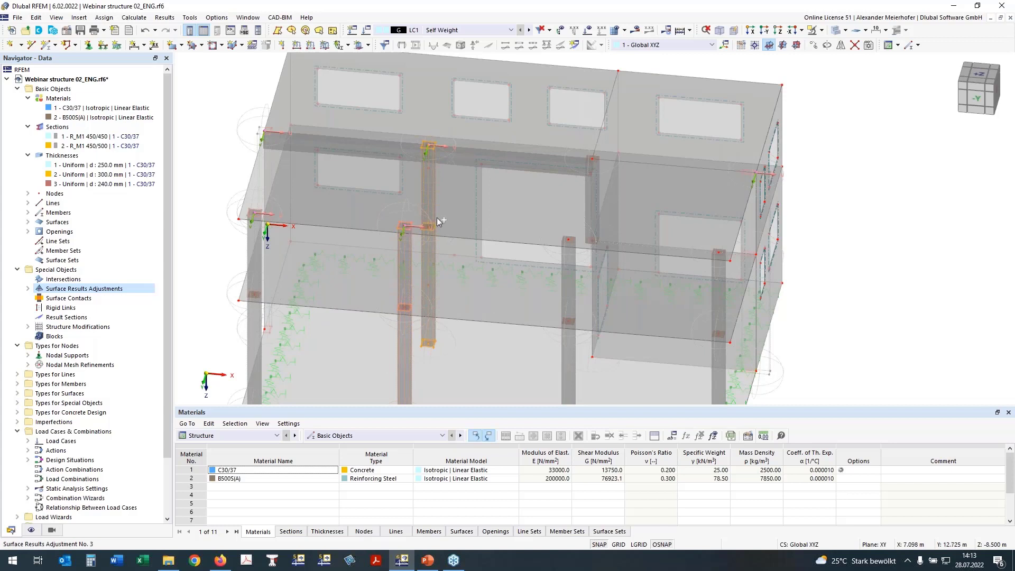
pyautogui.moveTo(438, 221); pyautogui.dragTo(576, 245)
pyautogui.press('Escape')
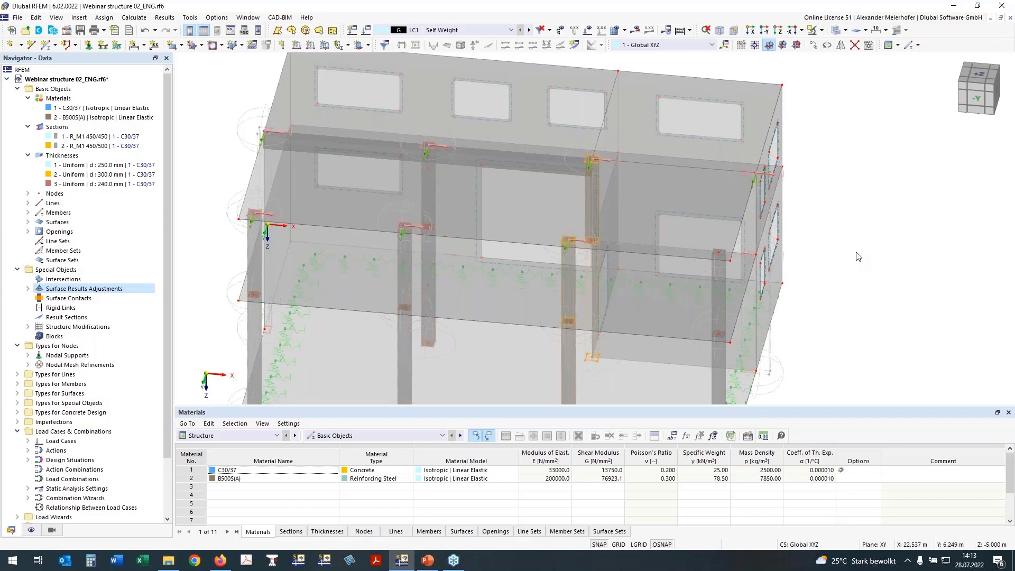
pyautogui.moveTo(678, 247); pyautogui.dragTo(830, 258)
pyautogui.scroll(-2, 860, 255)
pyautogui.keyDown('ctrl'); pyautogui.moveTo(860, 255); pyautogui.dragTo(730, 246, button='middle'); pyautogui.keyUp('ctrl')
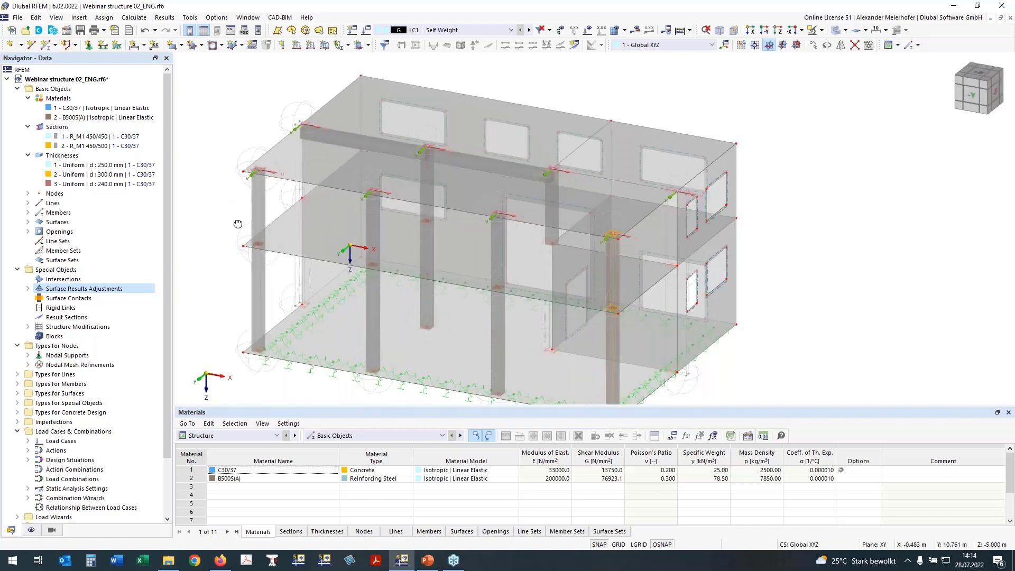
pyautogui.keyDown('ctrl'); pyautogui.moveTo(238, 224); pyautogui.dragTo(372, 186, button='middle'); pyautogui.keyUp('ctrl')
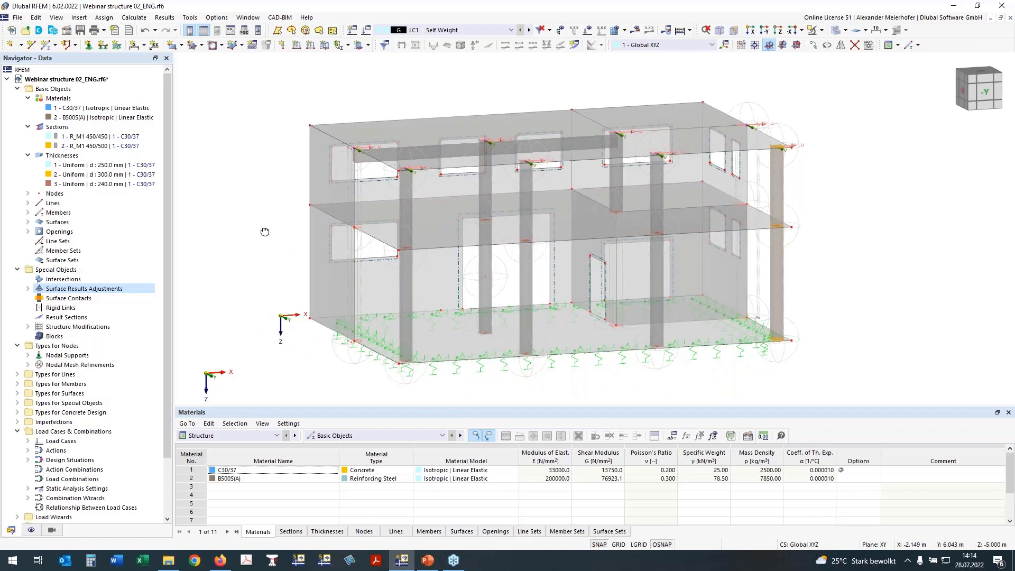
pyautogui.keyDown('ctrl'); pyautogui.moveTo(265, 232); pyautogui.dragTo(343, 236, button='middle'); pyautogui.keyUp('ctrl')
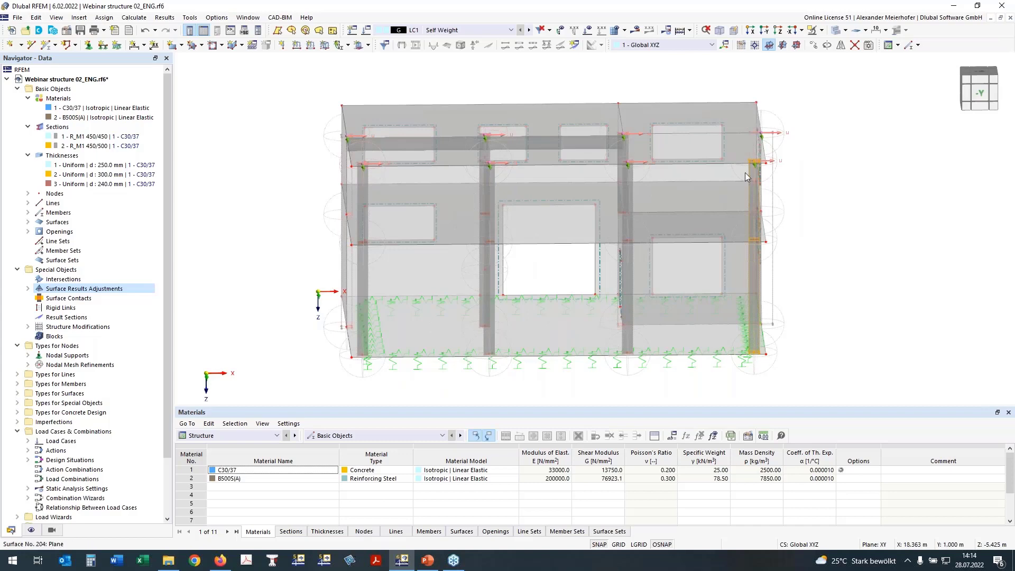
pyautogui.keyDown('ctrl'); pyautogui.moveTo(295, 287); pyautogui.dragTo(249, 290, button='middle'); pyautogui.keyUp('ctrl')
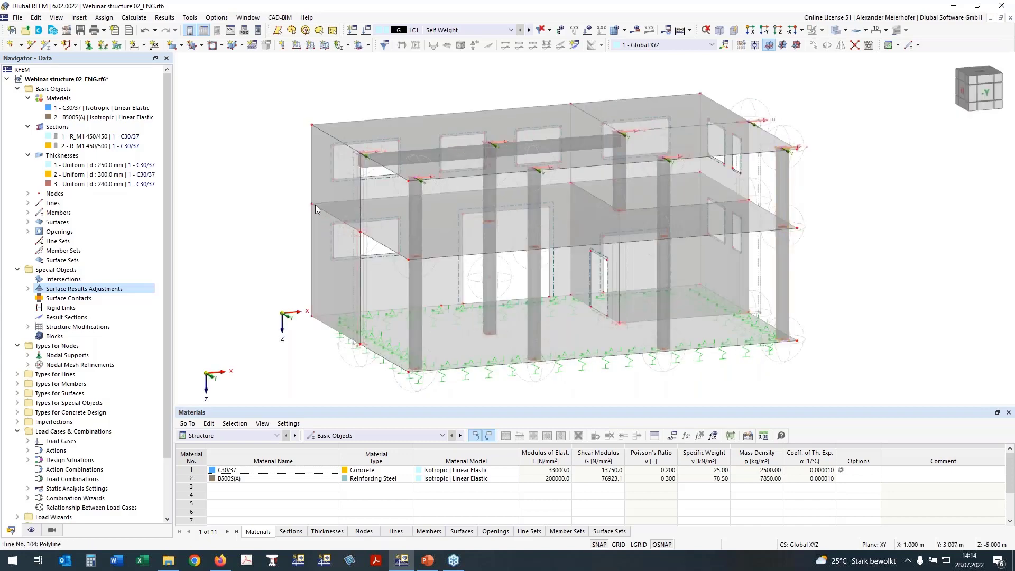
# Step: Enable hinges on the intermediate slab, surface 200, and select boundary lines 87, 95 and 104 for them
pyautogui.doubleClick(445, 231)
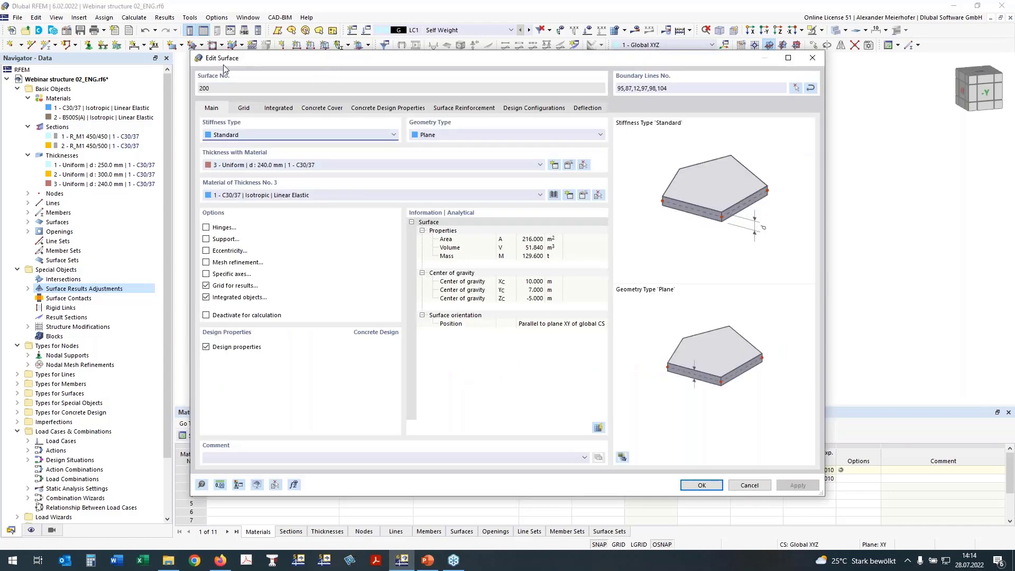
pyautogui.click(206, 228)
pyautogui.click(244, 108)
pyautogui.click(249, 157)
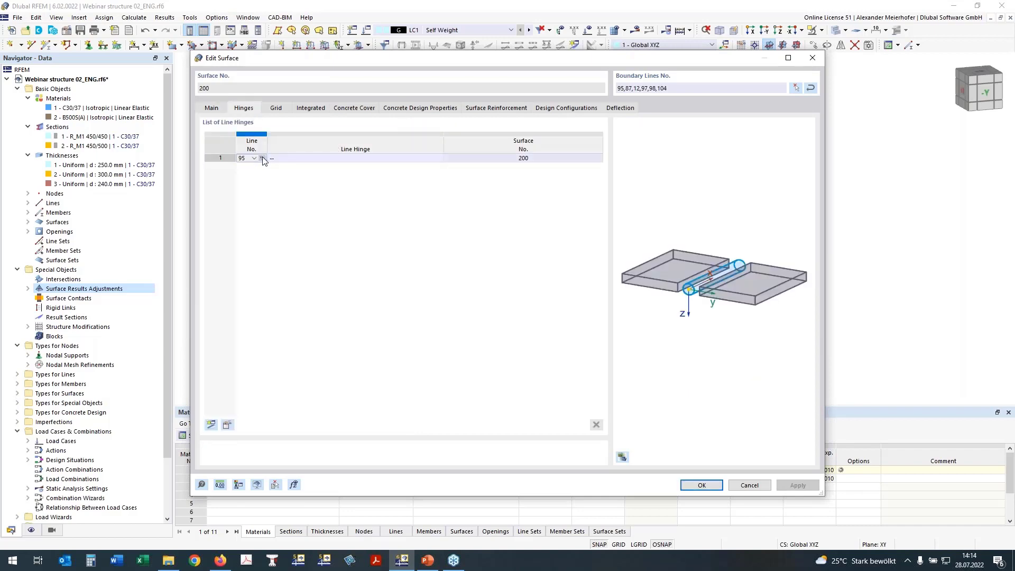
pyautogui.click(262, 158)
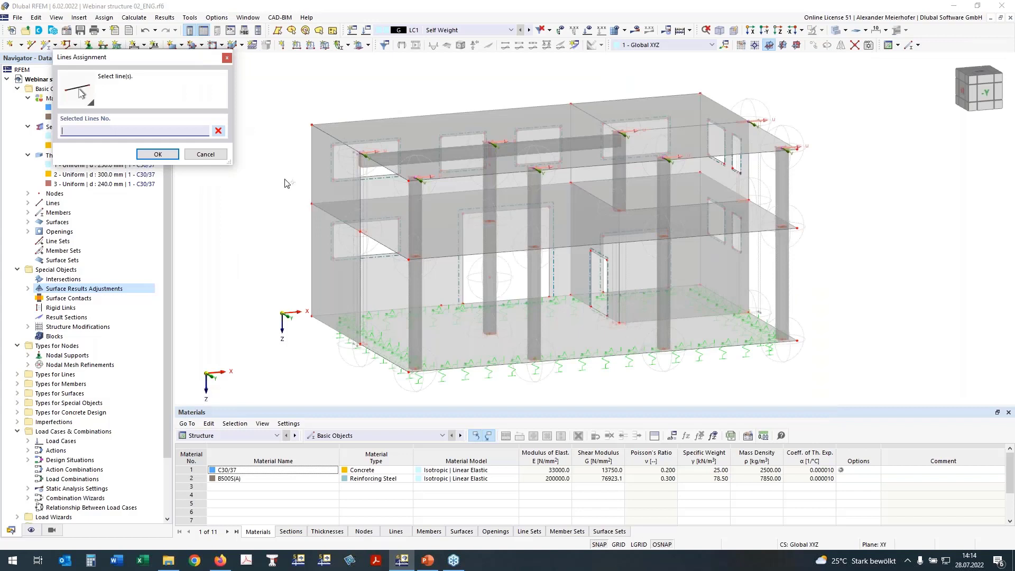
pyautogui.click(333, 214)
pyautogui.click(371, 199)
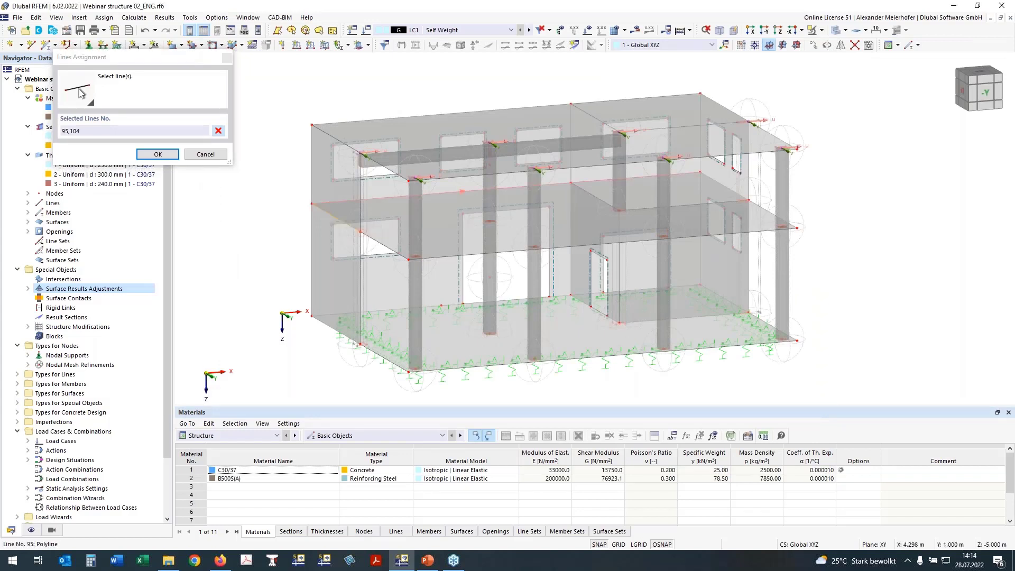
pyautogui.click(723, 185)
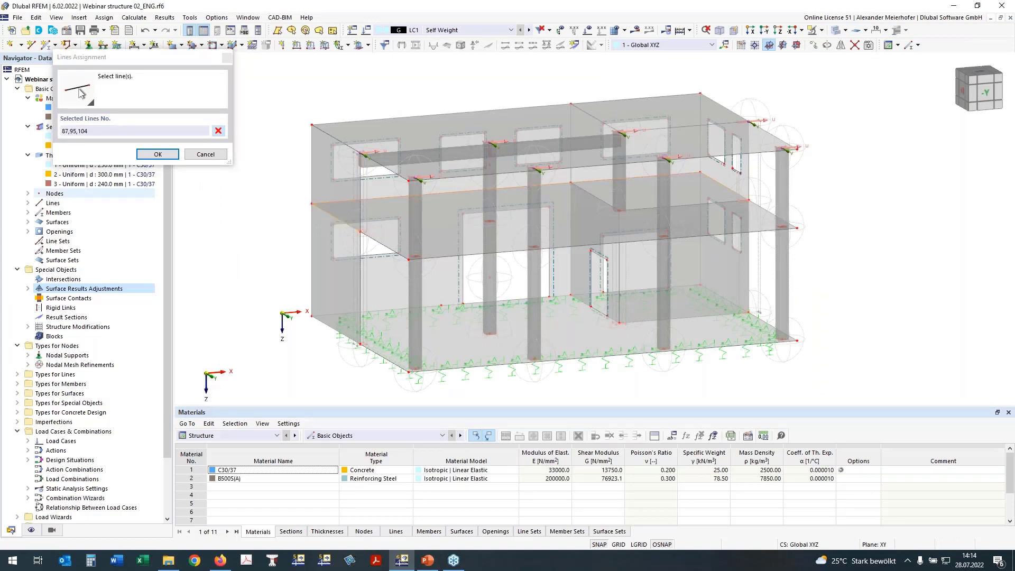
pyautogui.click(159, 155)
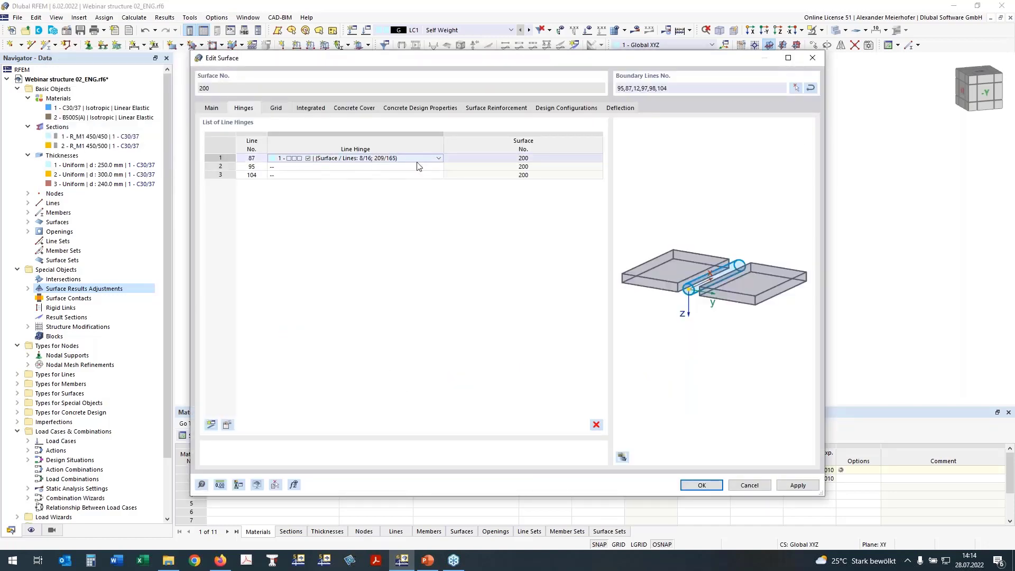
# Step: Assign line hinge 1 to lines 87, 95 and 104 of surface 200 and accept the surface changes
pyautogui.click(436, 158)
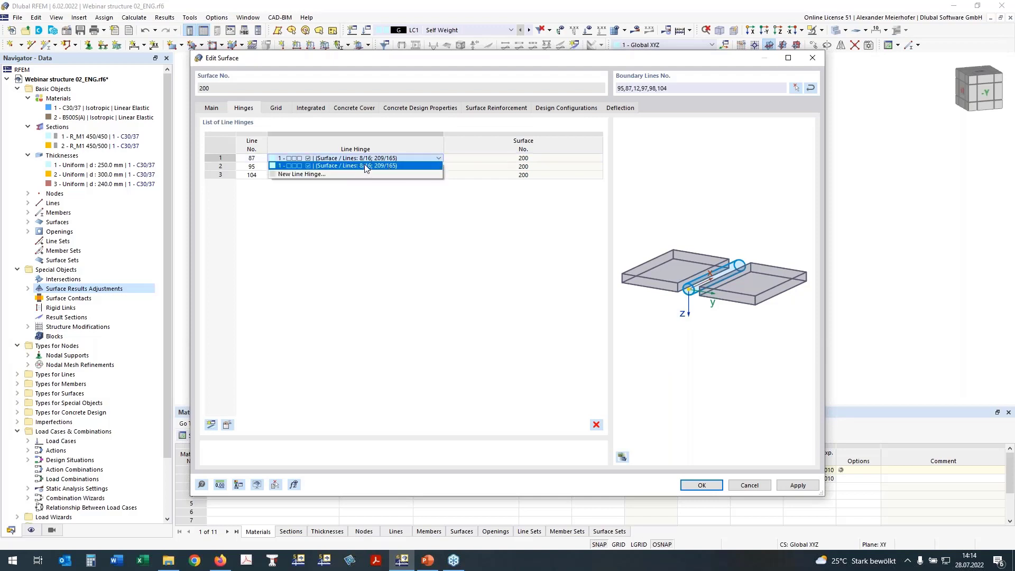
pyautogui.click(294, 166)
pyautogui.click(294, 168)
pyautogui.click(290, 173)
pyautogui.click(295, 176)
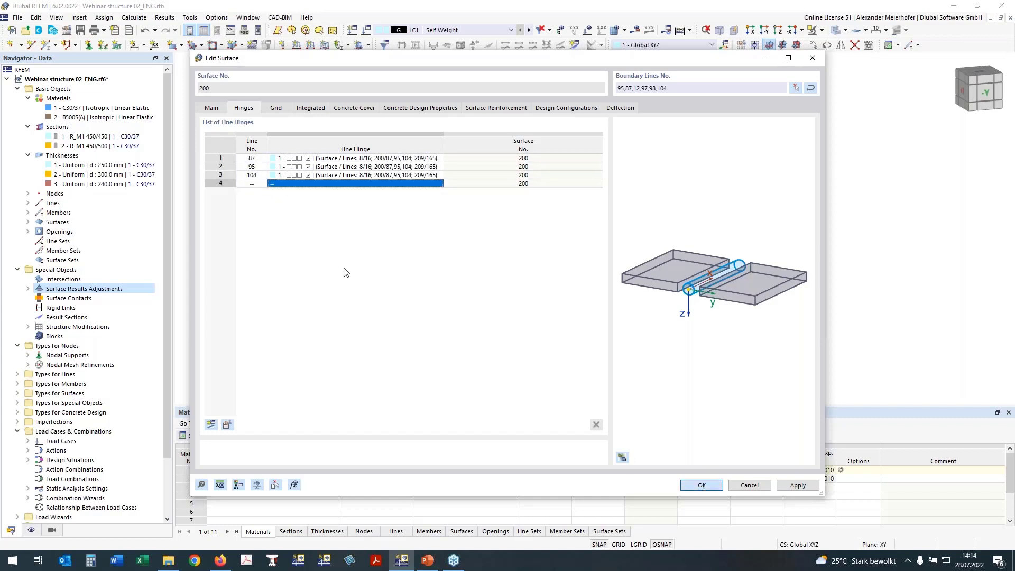
pyautogui.press('Return')
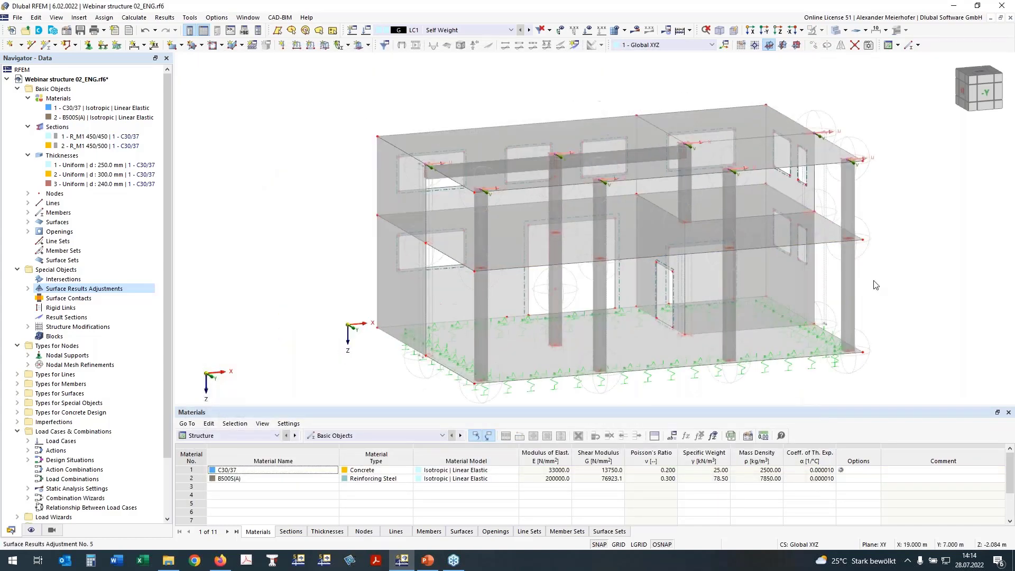
# Step: Hide the nodal mesh refinements in the model display
pyautogui.keyDown('ctrl'); pyautogui.moveTo(877, 285); pyautogui.dragTo(378, 249, button='middle'); pyautogui.keyUp('ctrl')
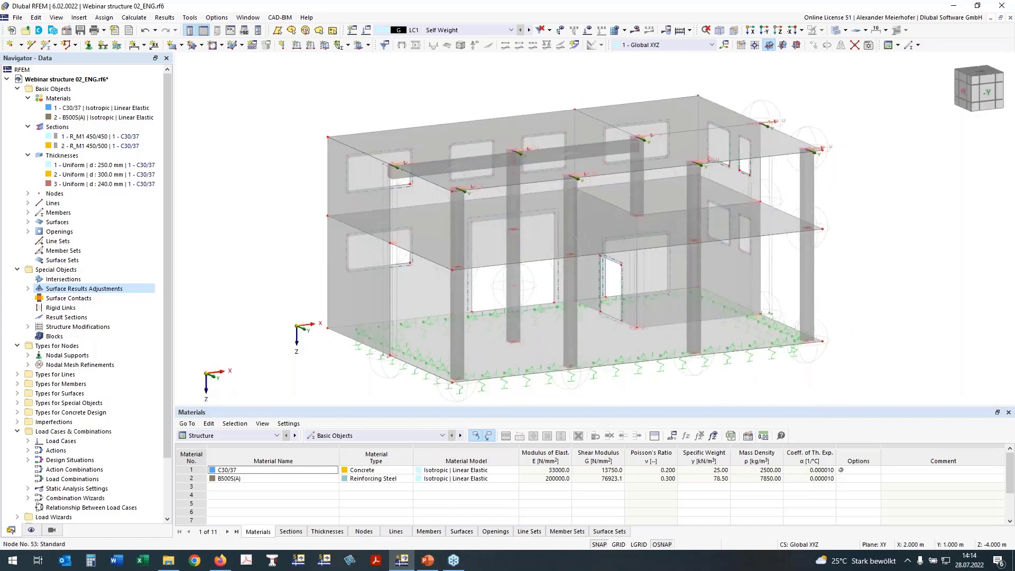
pyautogui.scroll(3, 389, 248)
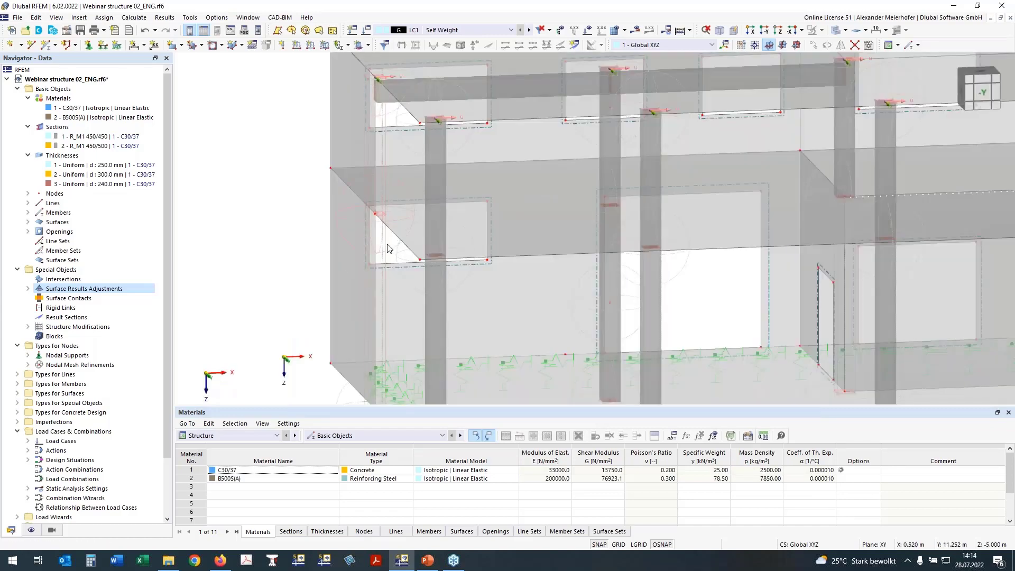
pyautogui.click(414, 98)
pyautogui.scroll(-3, 339, 249)
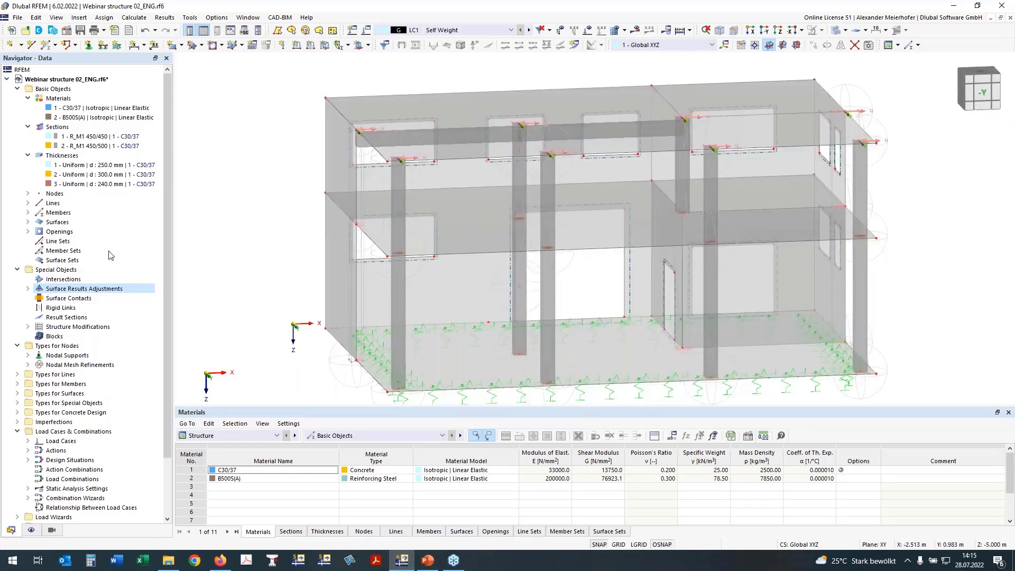
pyautogui.click(32, 529)
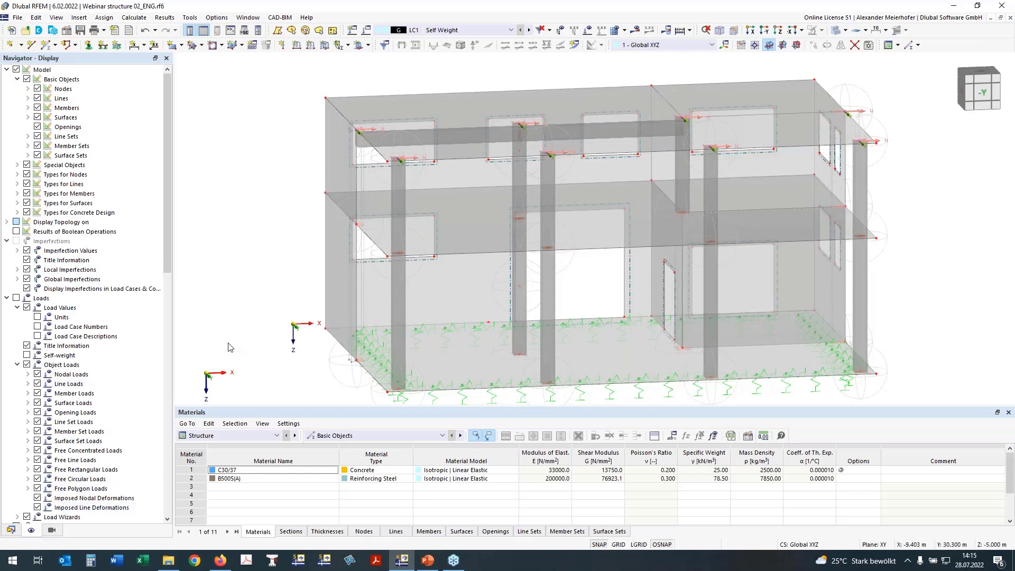
pyautogui.click(18, 175)
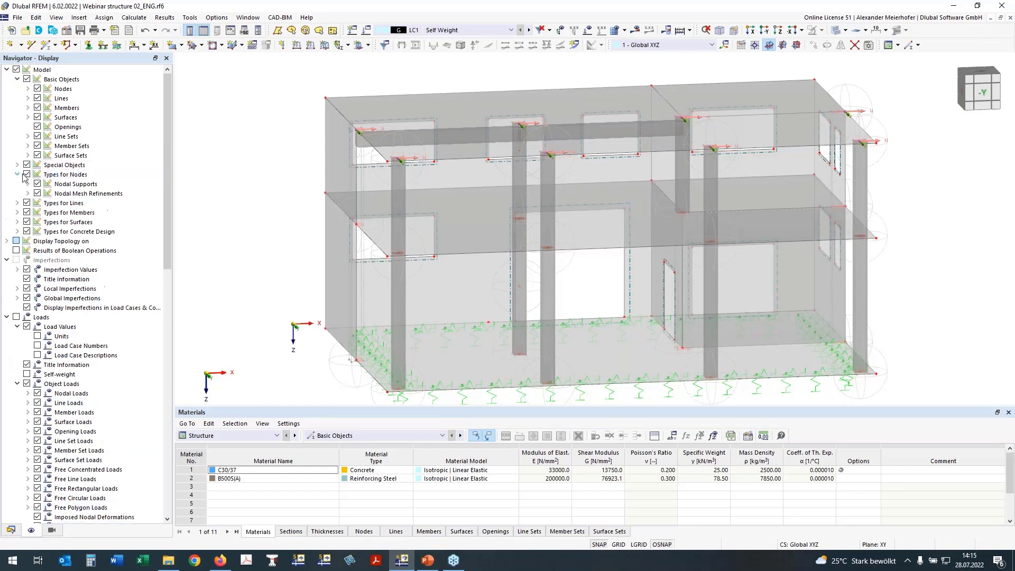
pyautogui.click(28, 193)
pyautogui.click(37, 194)
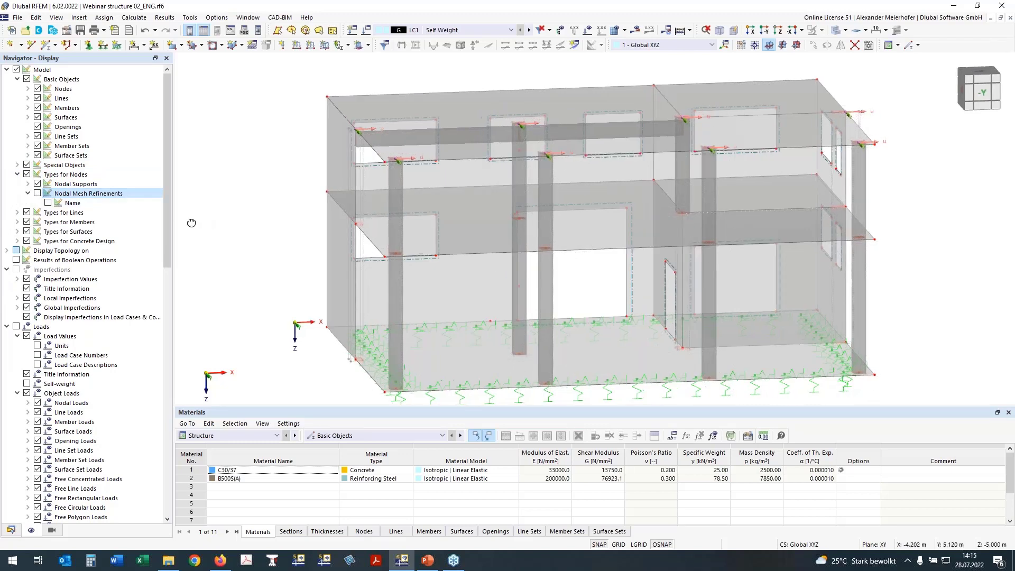
# Step: Hide the surface results adjustments in the model display
pyautogui.keyDown('ctrl'); pyautogui.moveTo(191, 223); pyautogui.dragTo(166, 222, button='middle'); pyautogui.keyUp('ctrl')
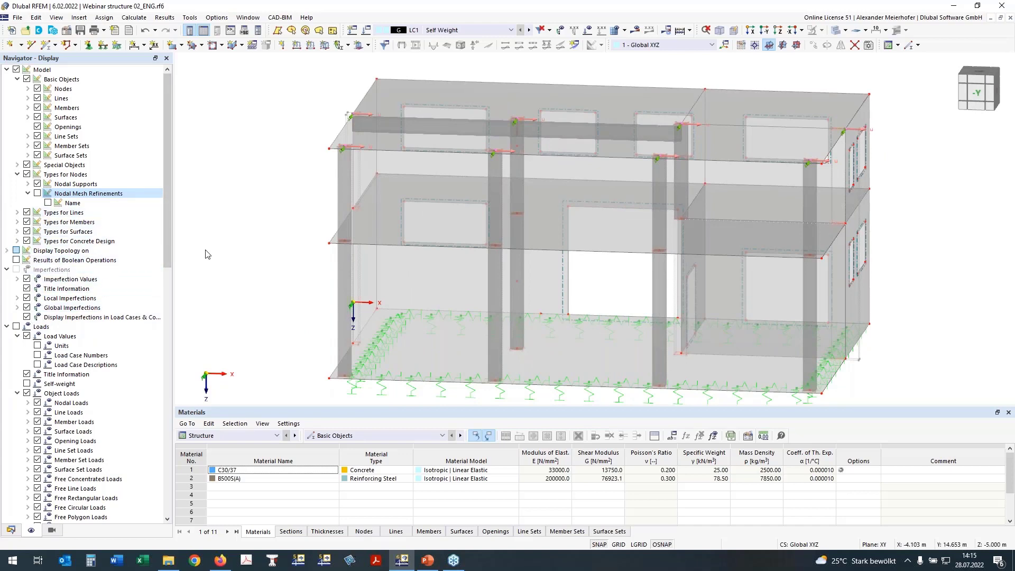
pyautogui.moveTo(195, 247); pyautogui.dragTo(262, 261, button='right')
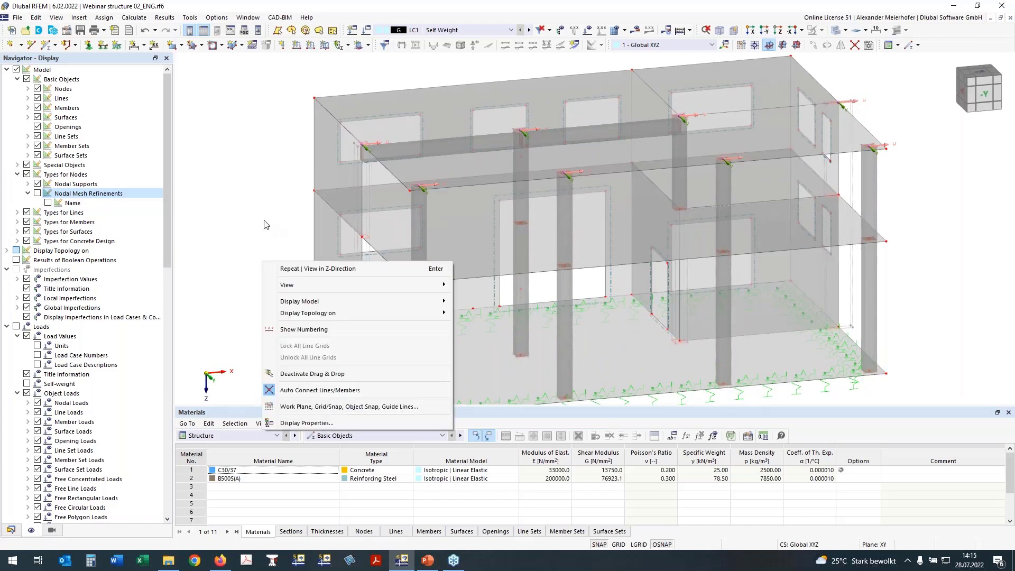
pyautogui.click(264, 221)
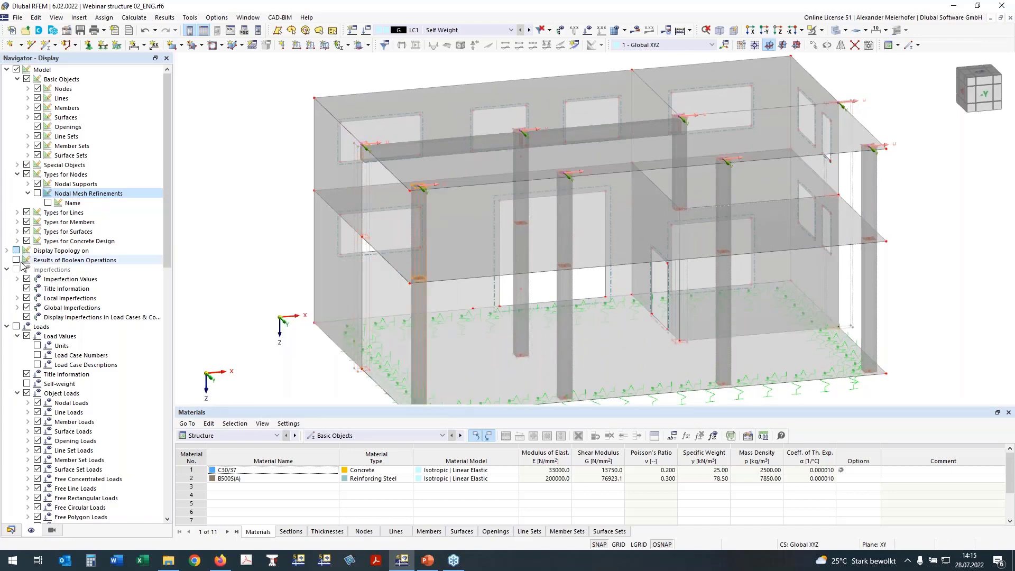
pyautogui.scroll(-15, 80, 291)
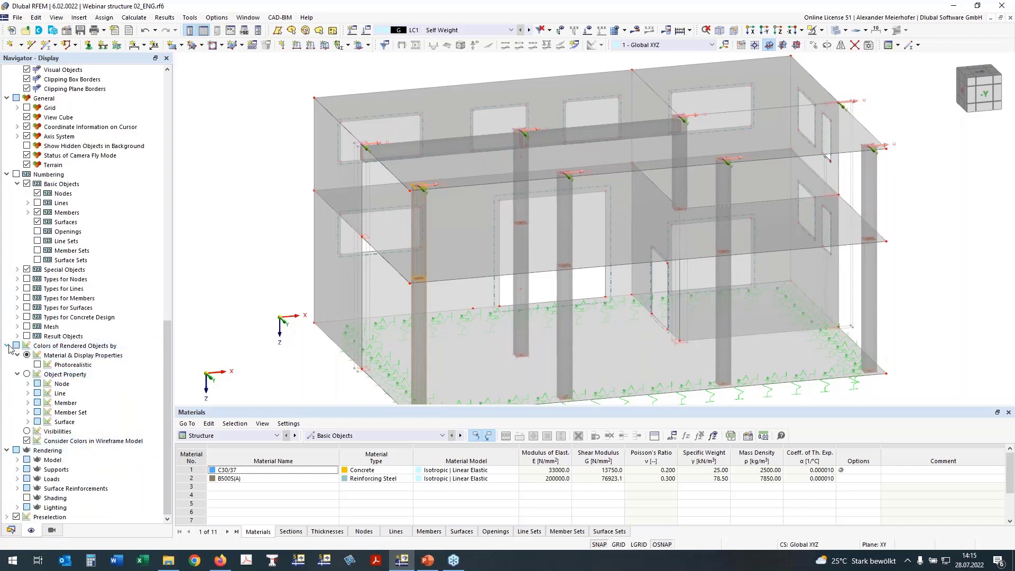
pyautogui.click(6, 345)
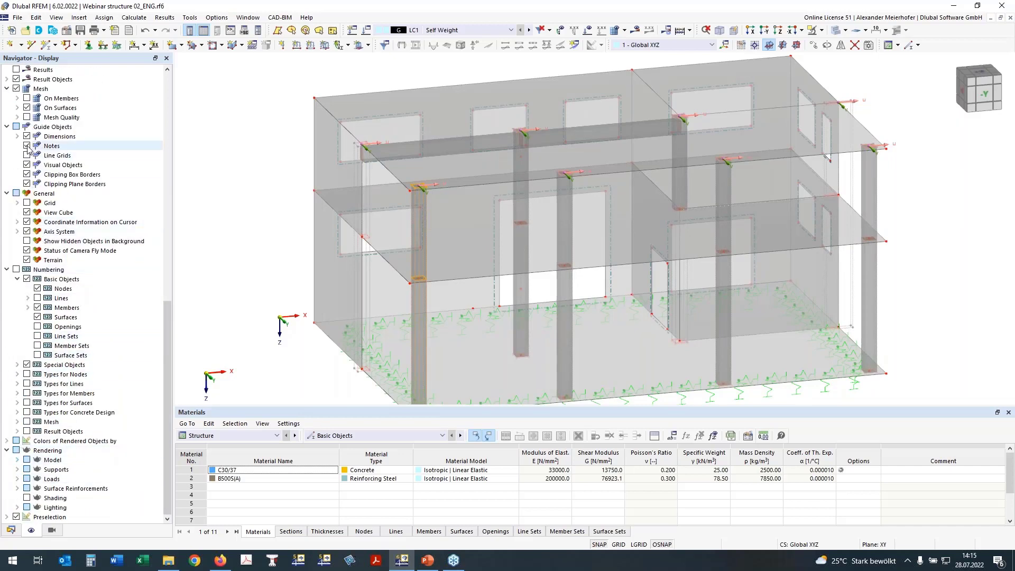
pyautogui.scroll(3, 28, 151)
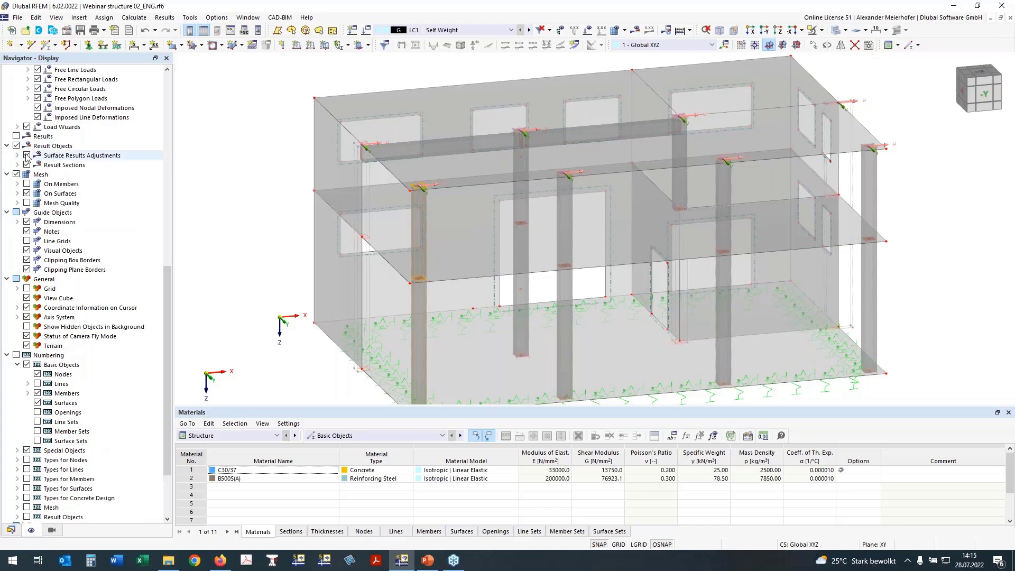
pyautogui.click(26, 155)
pyautogui.click(26, 156)
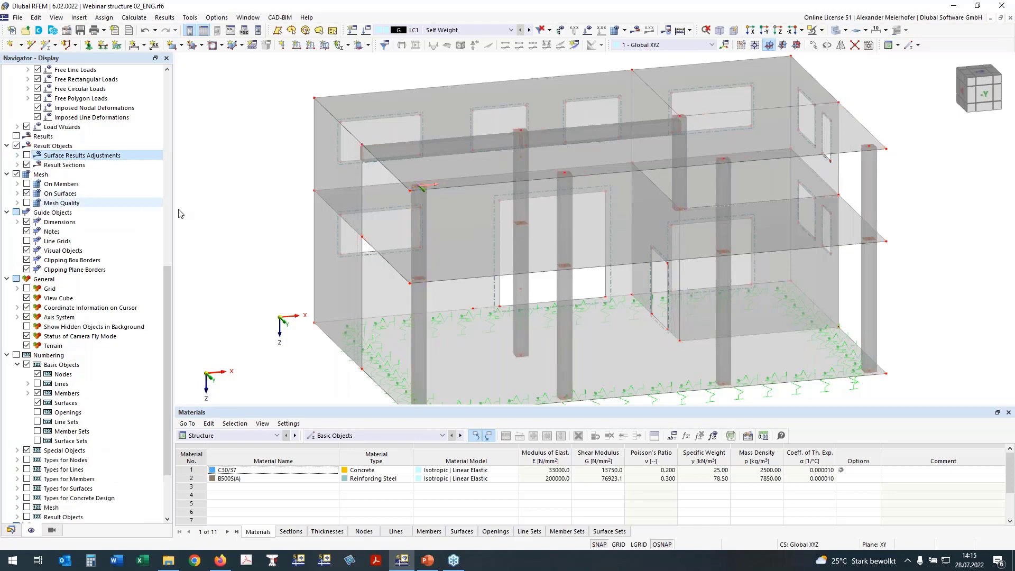
pyautogui.scroll(-1, 231, 225)
# Step: Select all objects of the upper storey in the front view and hide them, keeping the ground-floor structure displayed
pyautogui.keyDown('ctrl'); pyautogui.moveTo(914, 240); pyautogui.dragTo(880, 210, button='middle'); pyautogui.keyUp('ctrl')
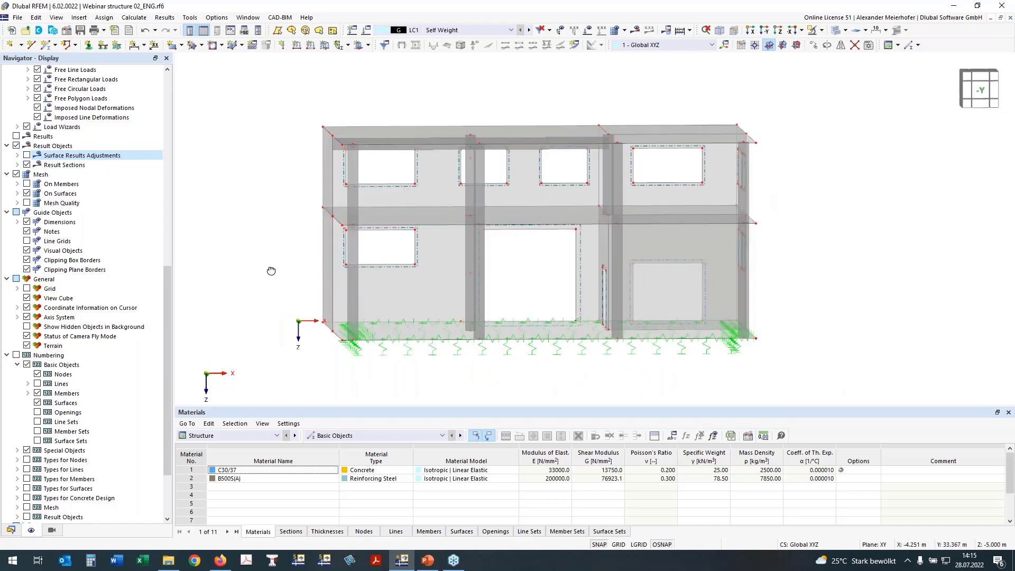
pyautogui.keyDown('ctrl'); pyautogui.moveTo(290, 279); pyautogui.dragTo(475, 226, button='right'); pyautogui.keyUp('ctrl')
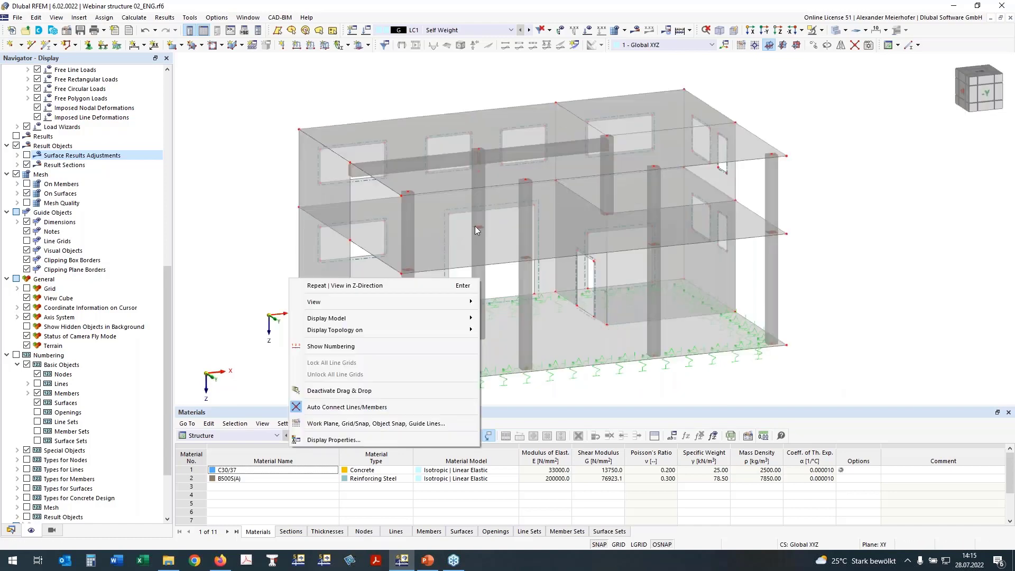
pyautogui.click(466, 256)
pyautogui.click(465, 256)
pyautogui.keyDown('ctrl'); pyautogui.moveTo(846, 236); pyautogui.dragTo(832, 220, button='middle'); pyautogui.keyUp('ctrl')
pyautogui.click(832, 220)
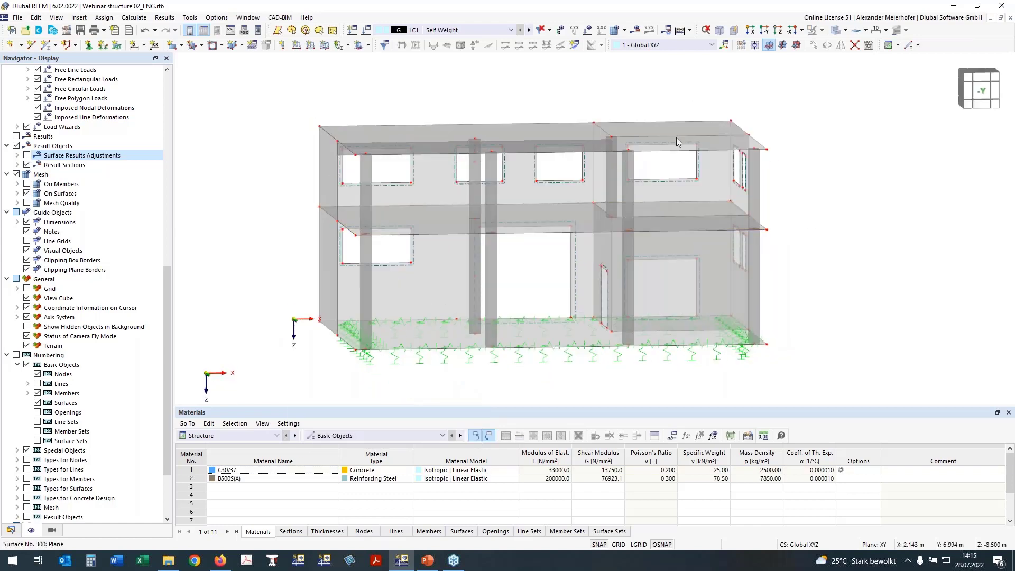
pyautogui.moveTo(799, 213); pyautogui.dragTo(210, 80)
pyautogui.keyDown('ctrl'); pyautogui.moveTo(210, 81); pyautogui.dragTo(255, 138, button='middle'); pyautogui.keyUp('ctrl')
pyautogui.moveTo(811, 214); pyautogui.dragTo(290, 88)
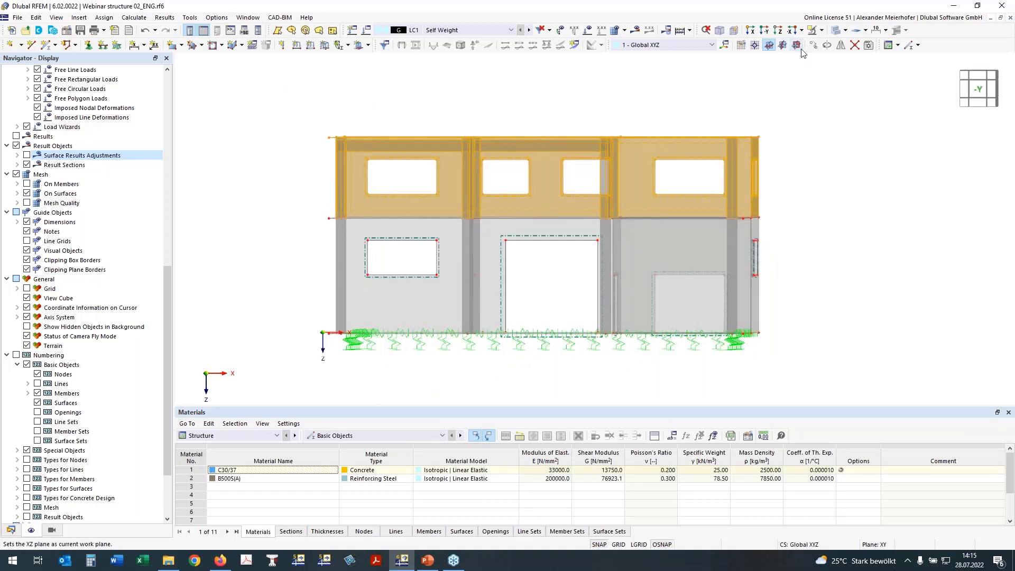
pyautogui.click(821, 30)
pyautogui.click(822, 44)
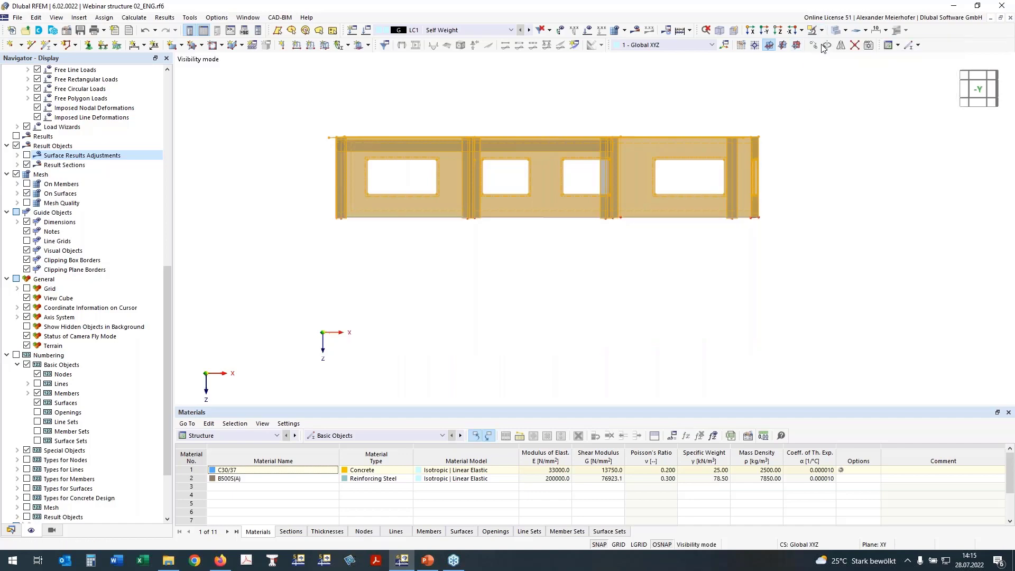
pyautogui.click(822, 31)
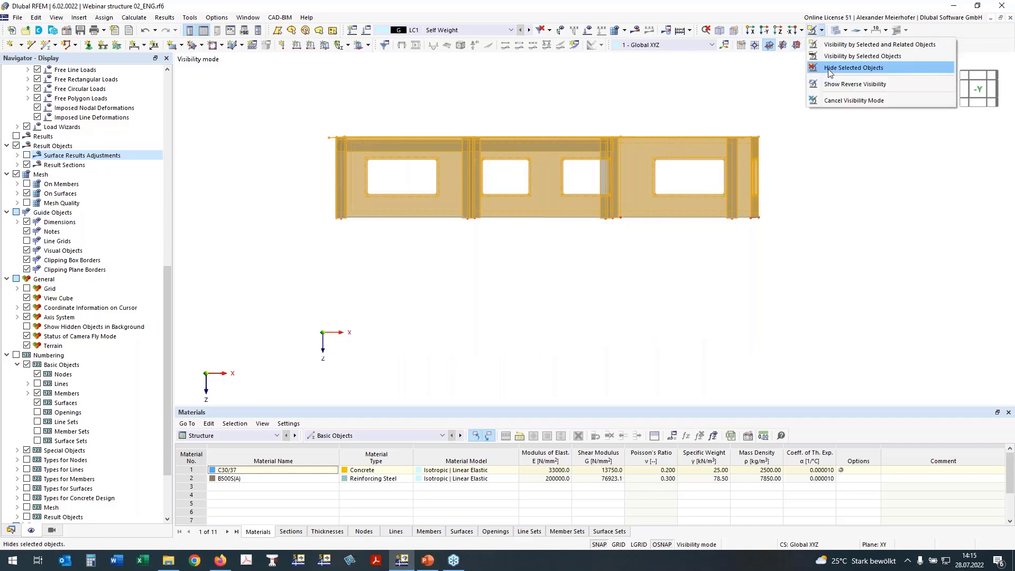
pyautogui.click(829, 69)
pyautogui.keyDown('ctrl'); pyautogui.moveTo(716, 169); pyautogui.dragTo(608, 134, button='middle'); pyautogui.keyUp('ctrl')
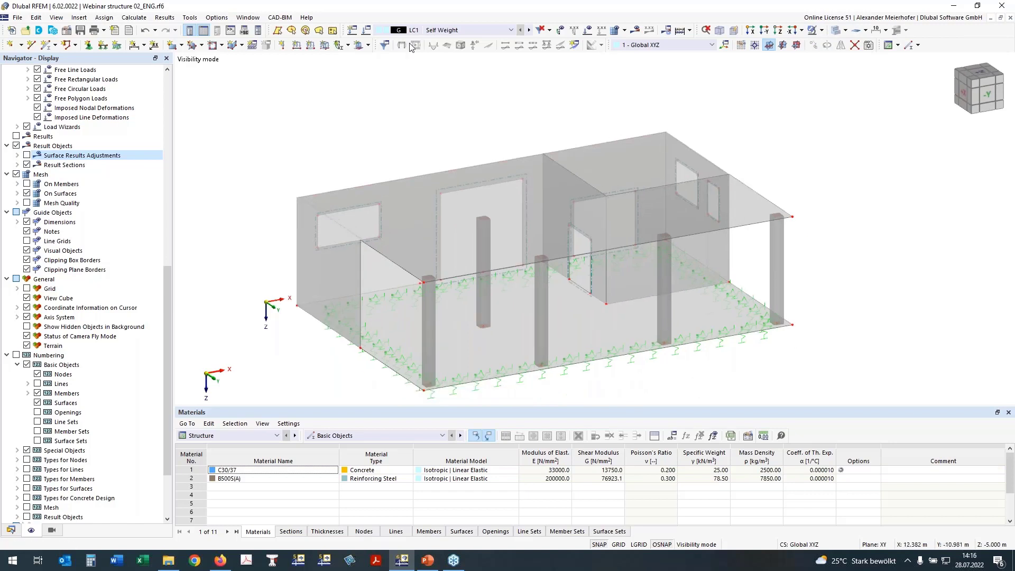
# Step: Define a new member of type Rib with section 2 - R_M1 450/500 in C30/37 and accept its settings
pyautogui.click(46, 45)
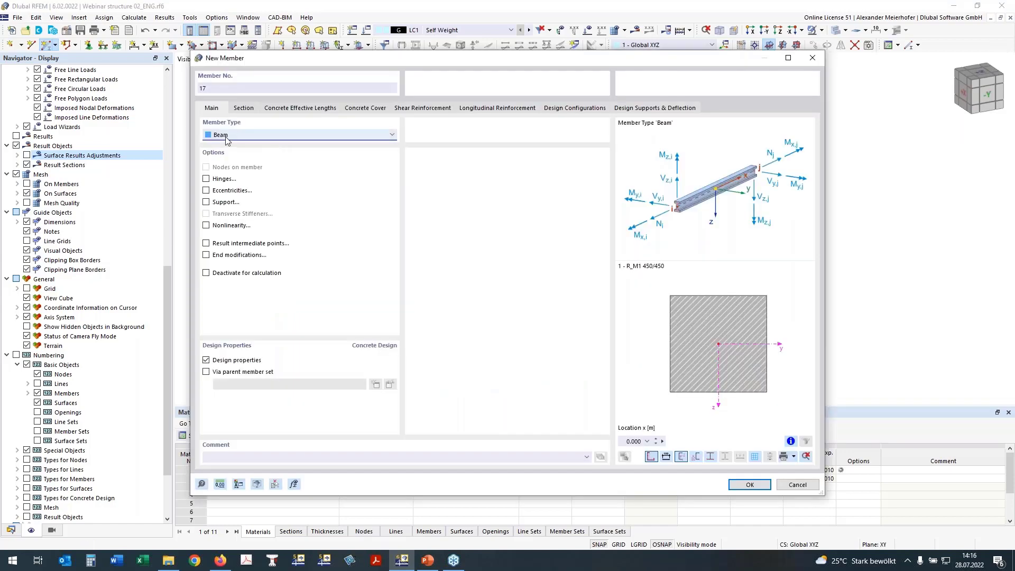
pyautogui.click(228, 135)
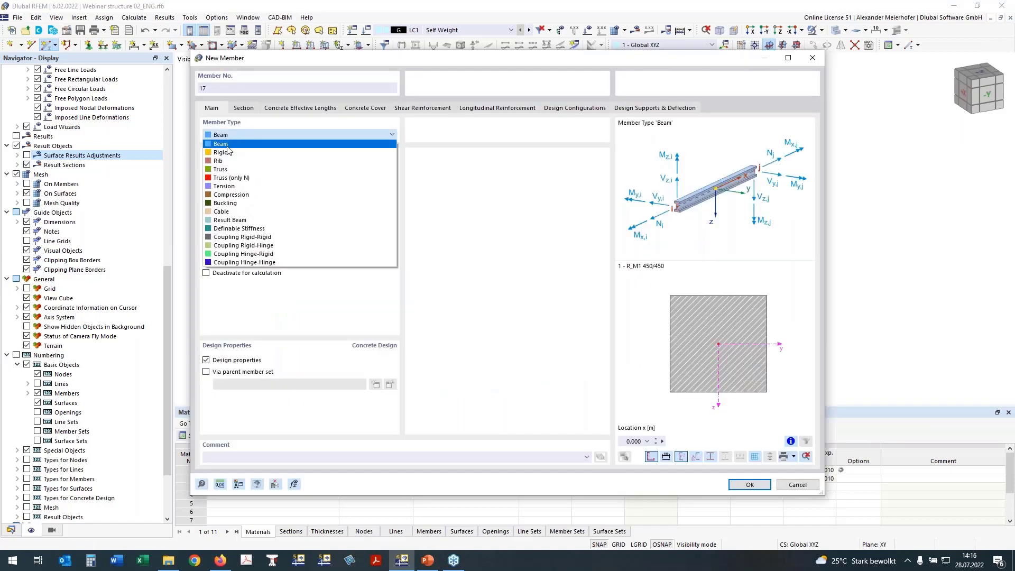
pyautogui.click(227, 160)
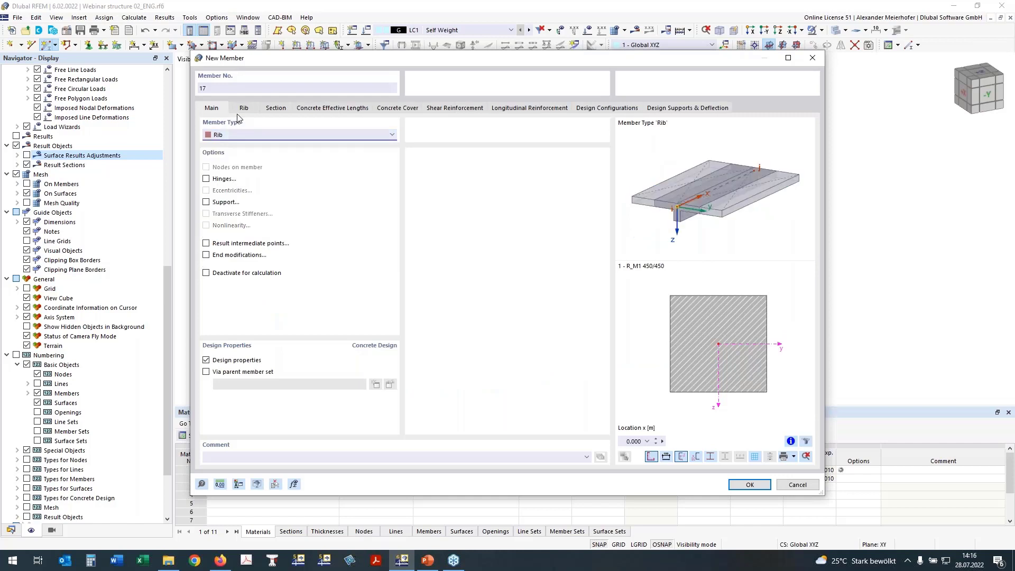
pyautogui.click(264, 110)
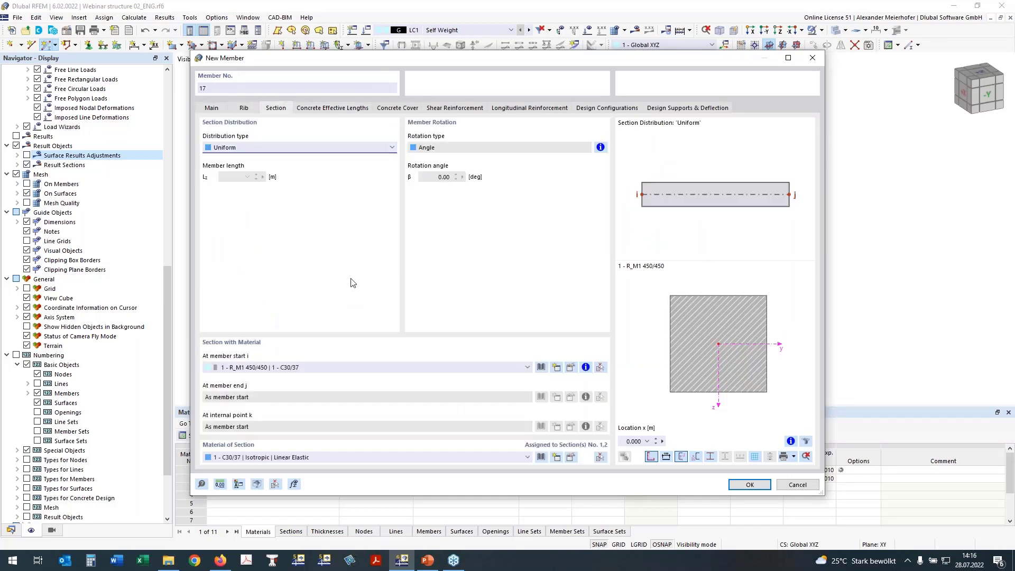
pyautogui.click(277, 367)
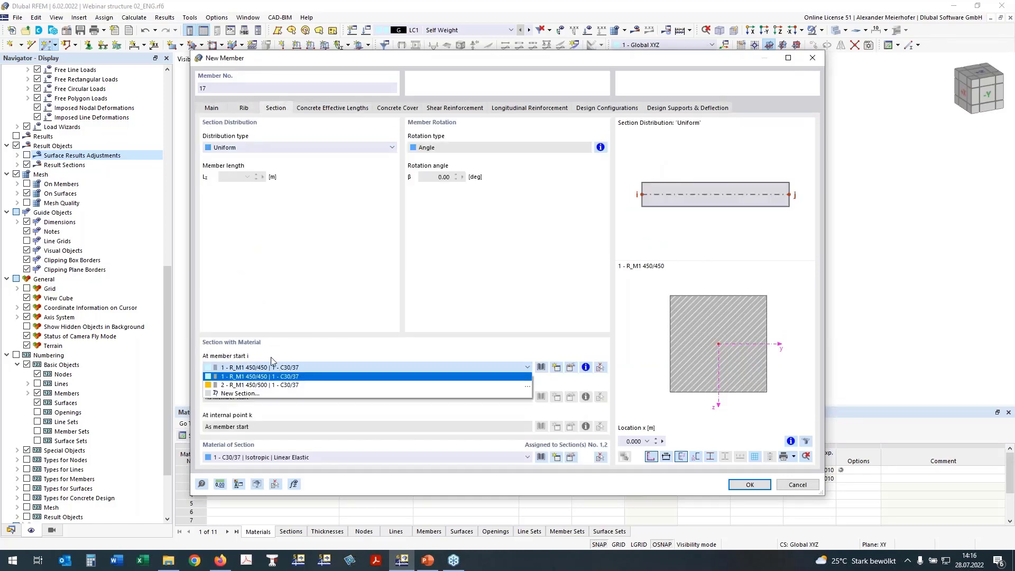
pyautogui.click(254, 386)
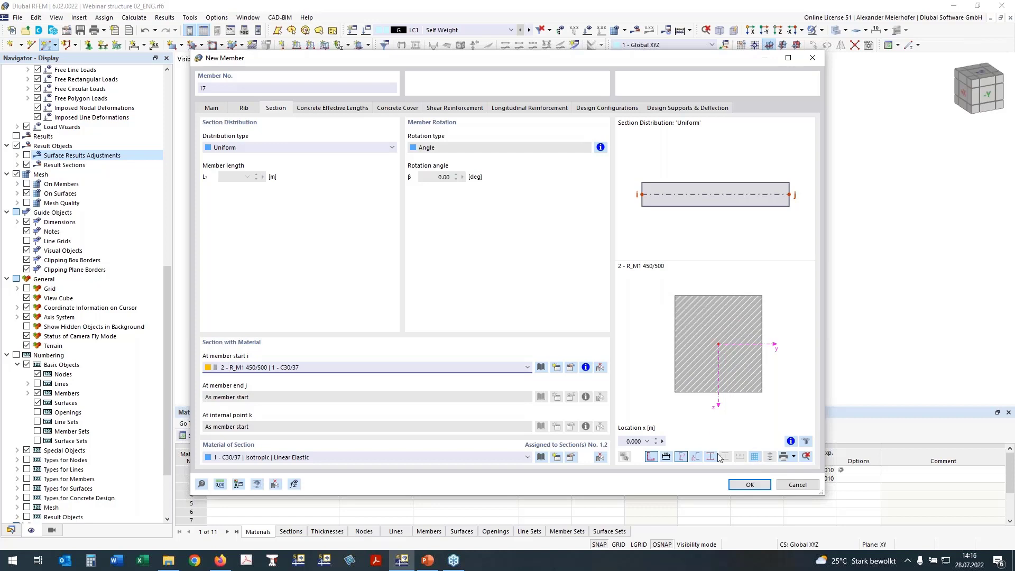
pyautogui.click(751, 487)
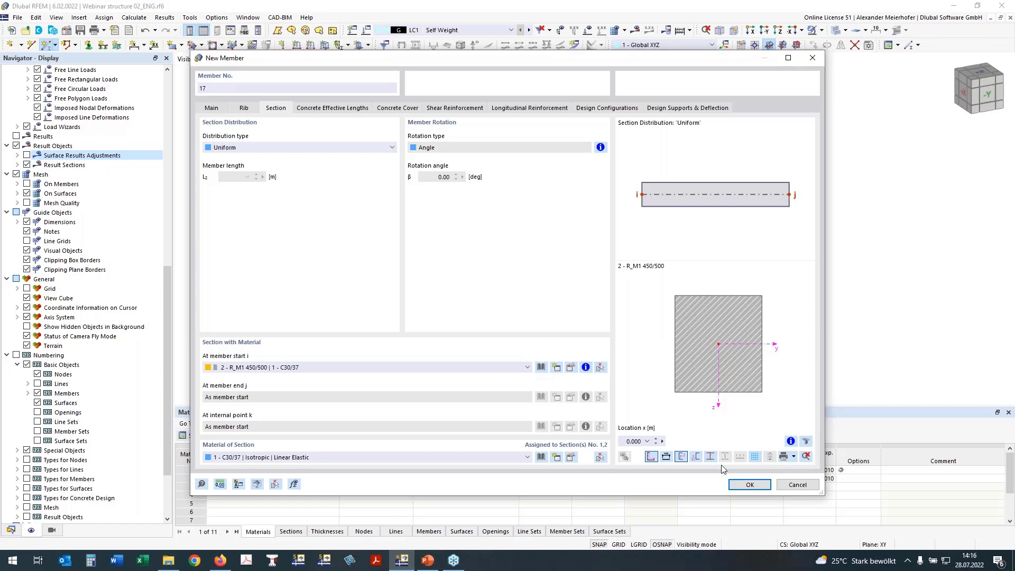
pyautogui.click(749, 485)
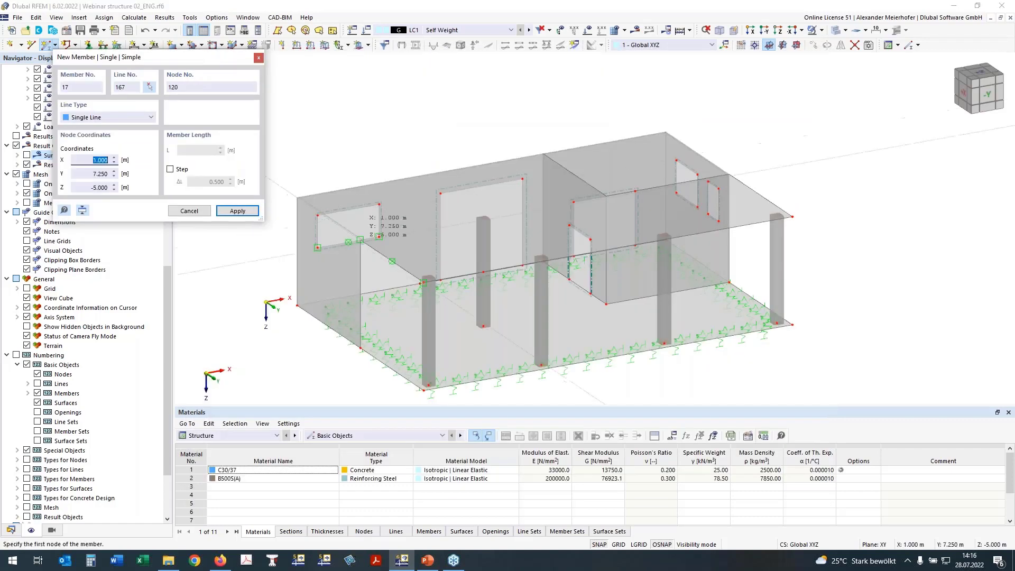
# Step: Place the rib 6.000 m long from the wall end to the inner column head at X 7.000, Y 7.000, Z -5.000 m
pyautogui.scroll(5, 367, 240)
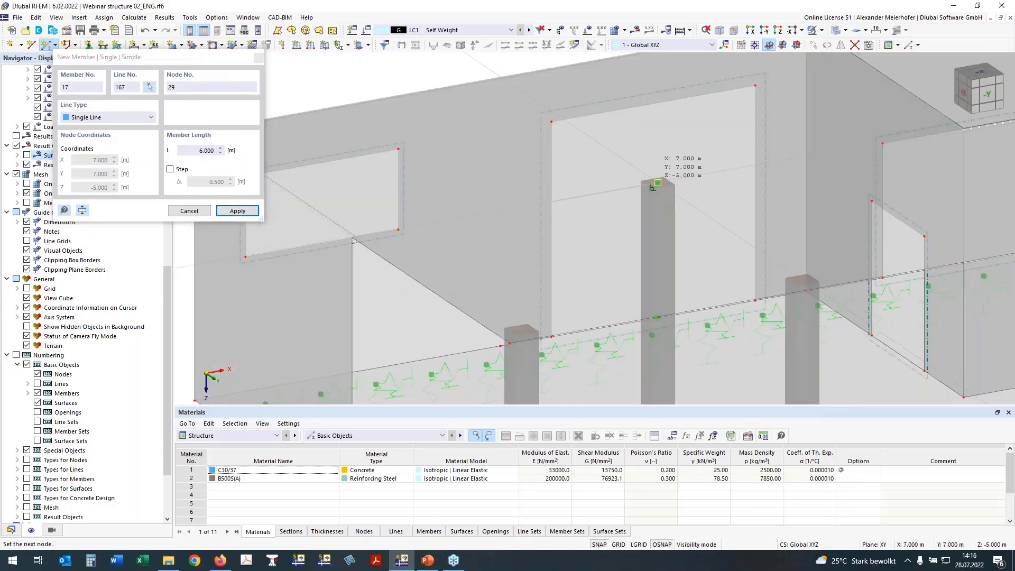
pyautogui.click(647, 186)
pyautogui.scroll(-2, 658, 182)
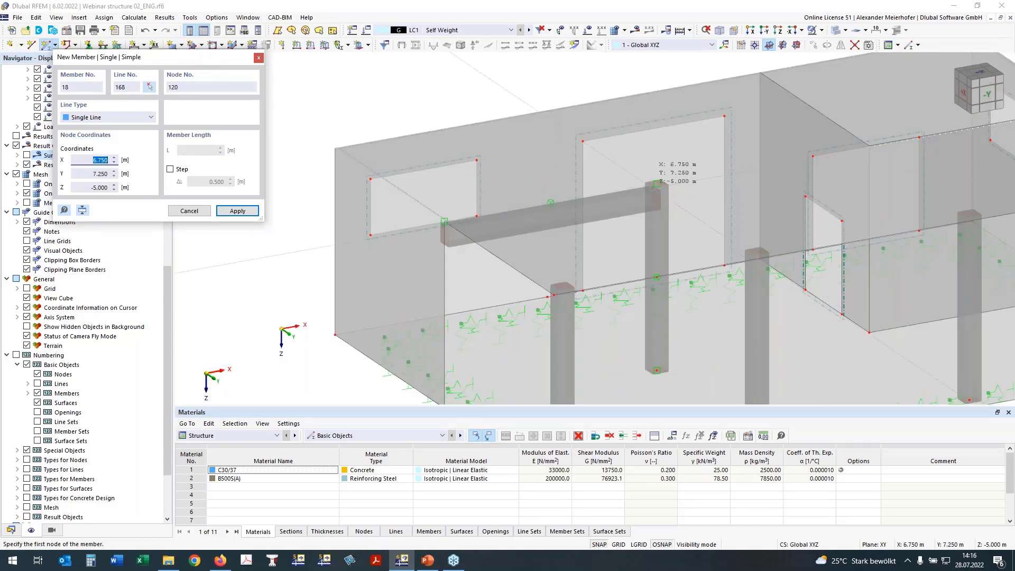
# Step: Try to add a second rib from the inner column head to the corner of the interior wall
pyautogui.click(657, 183)
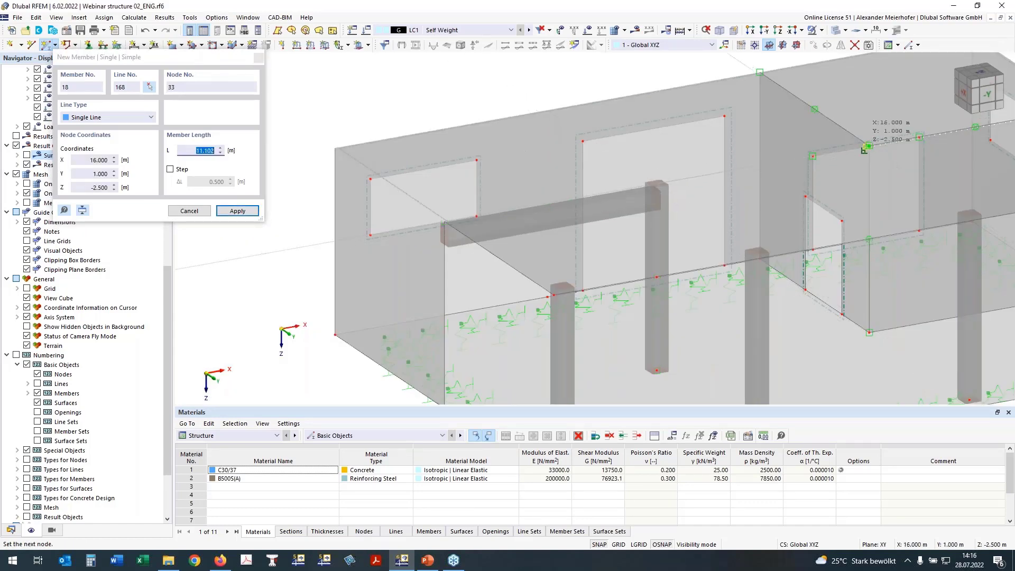
pyautogui.click(867, 146)
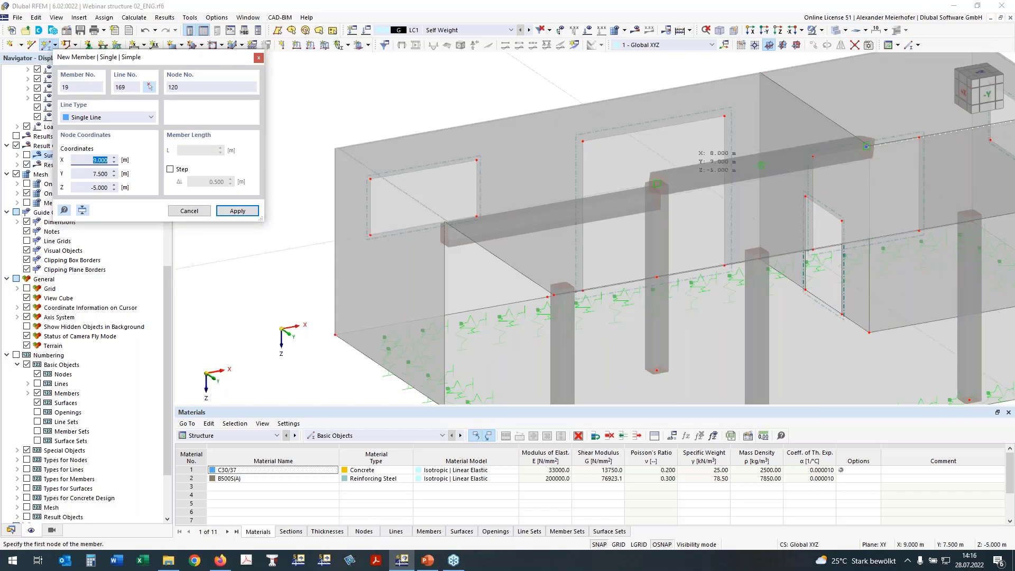
pyautogui.press('Escape')
pyautogui.moveTo(598, 185)
pyautogui.keyDown('ctrl'); pyautogui.mouseDown(button='middle')
pyautogui.moveTo(650, 186)
pyautogui.moveTo(597, 185)
pyautogui.mouseUp(button='middle'); pyautogui.keyUp('ctrl')
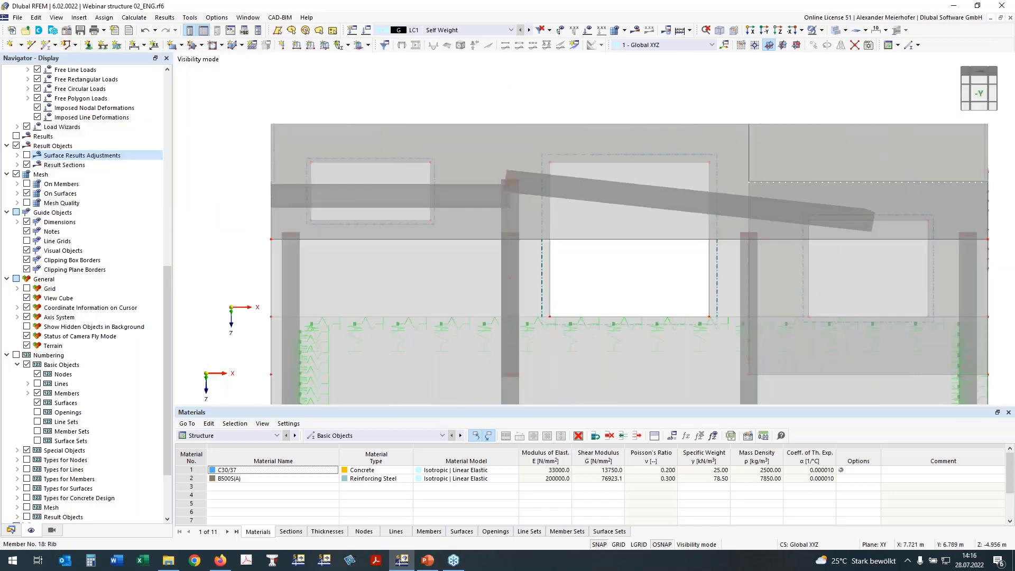
pyautogui.click(499, 216)
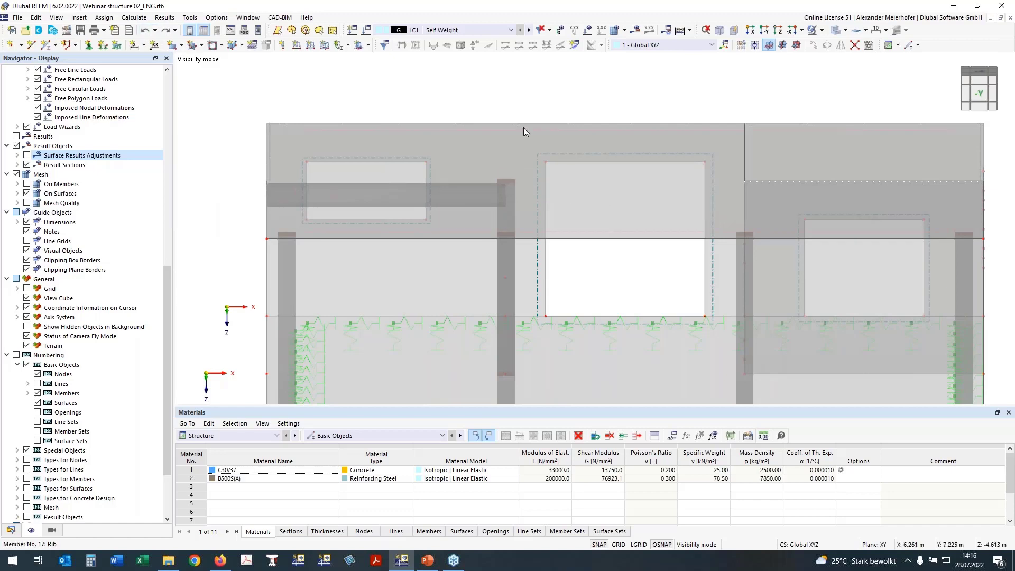
# Step: Cancel the visibility mode to display the whole building in front view
pyautogui.click(792, 30)
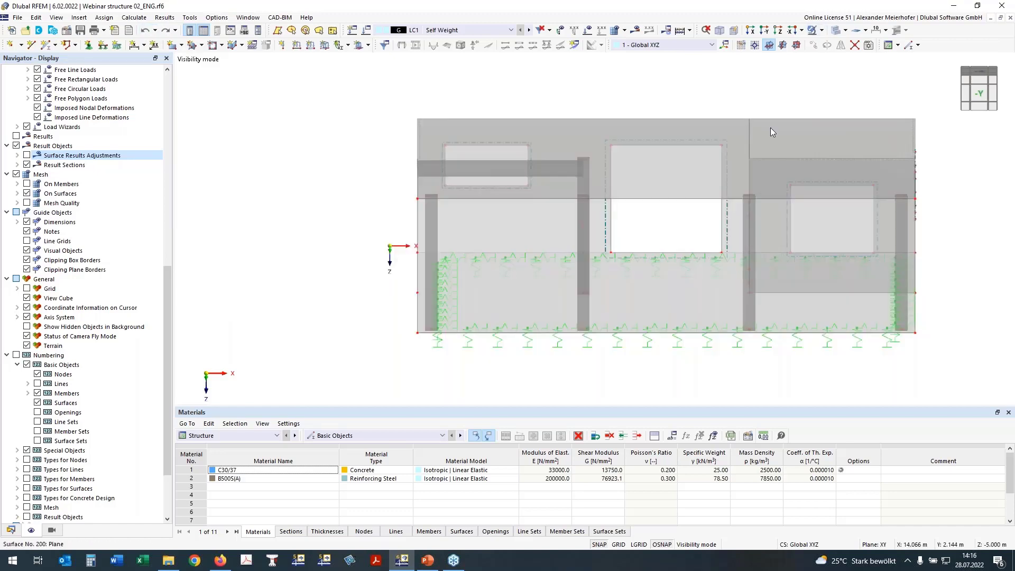
pyautogui.click(822, 31)
pyautogui.click(837, 112)
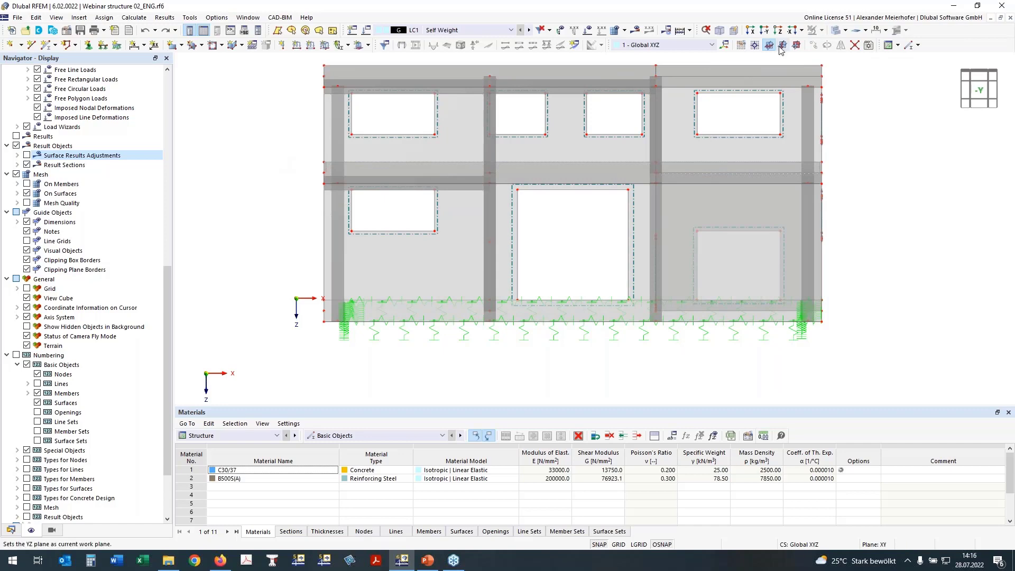
# Step: Select the intermediate slab at mid-height of the building and isolate it with its related objects
pyautogui.click(755, 45)
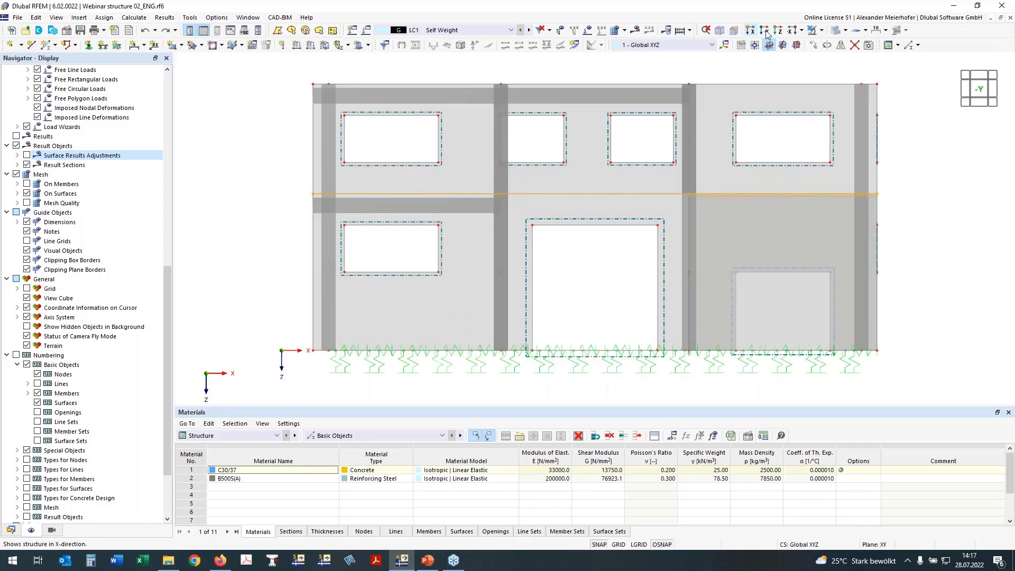
pyautogui.click(821, 30)
pyautogui.click(825, 44)
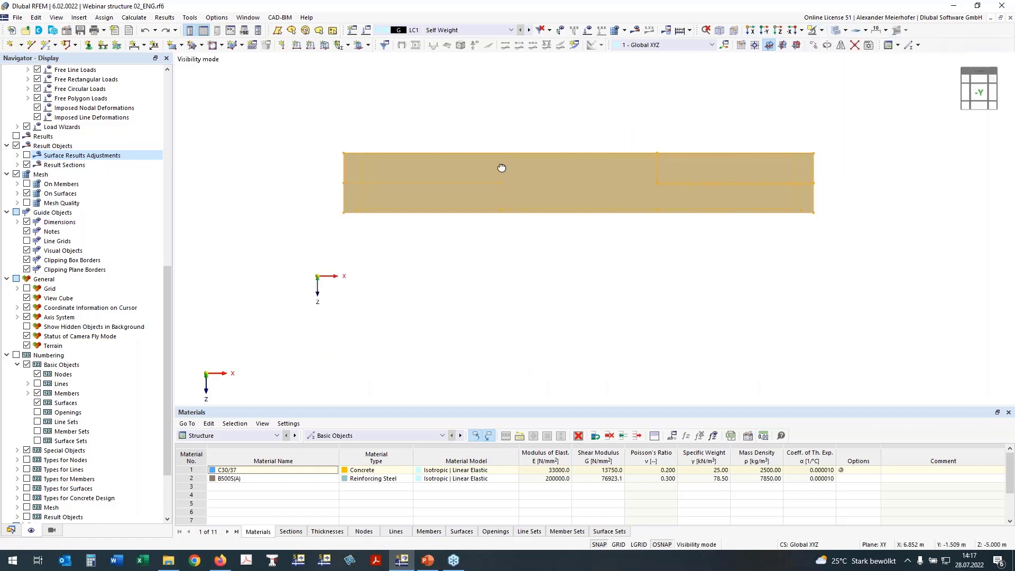
pyautogui.keyDown('ctrl'); pyautogui.moveTo(502, 168); pyautogui.dragTo(542, 187, button='middle'); pyautogui.keyUp('ctrl')
pyautogui.click(347, 291)
pyautogui.keyDown('ctrl'); pyautogui.moveTo(347, 291); pyautogui.dragTo(333, 319, button='middle'); pyautogui.keyUp('ctrl')
# Step: Set up a new single beam member with section 2 - R_M1 450/500 in C30/37
pyautogui.click(47, 44)
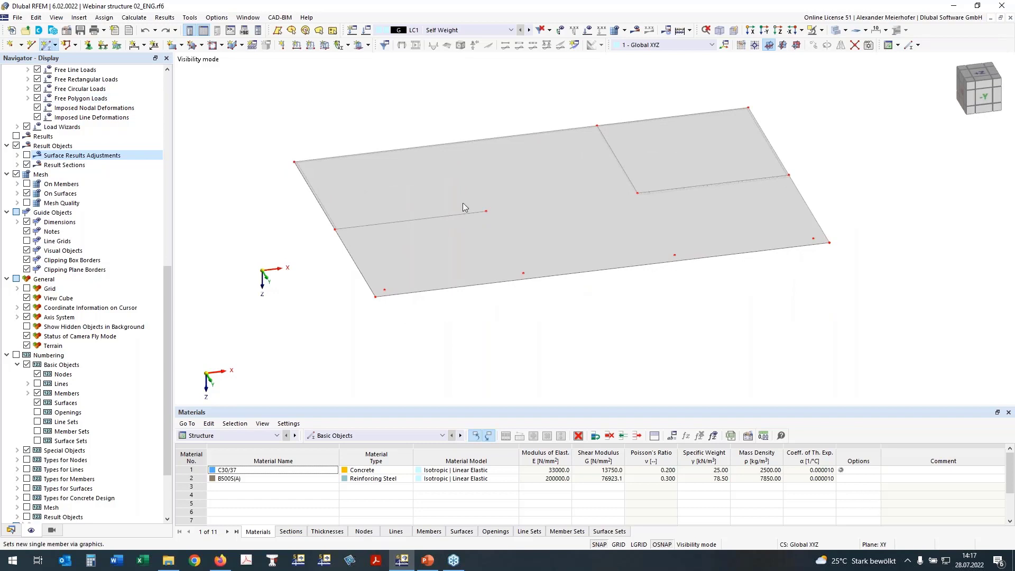
pyautogui.click(485, 213)
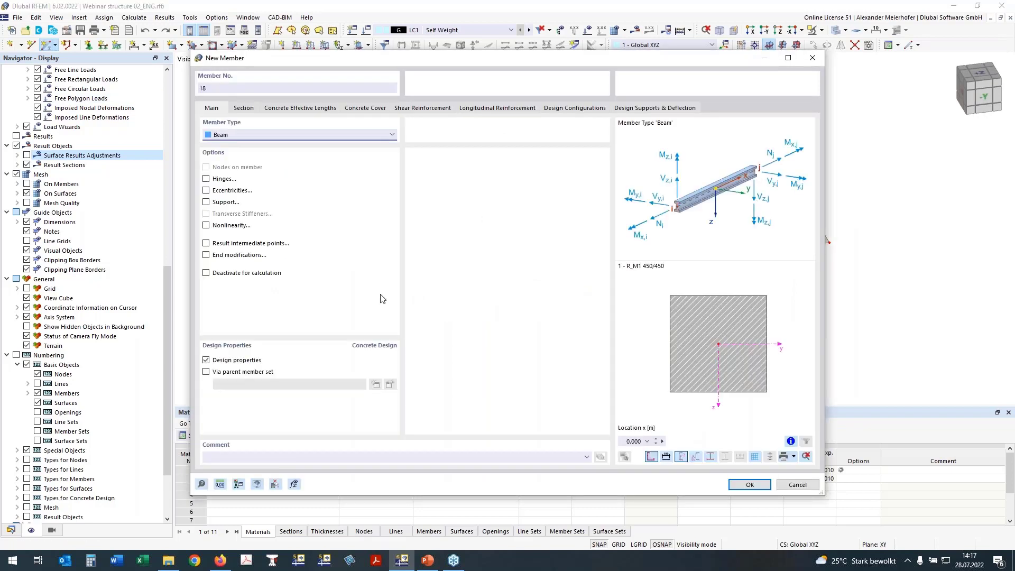
pyautogui.click(243, 107)
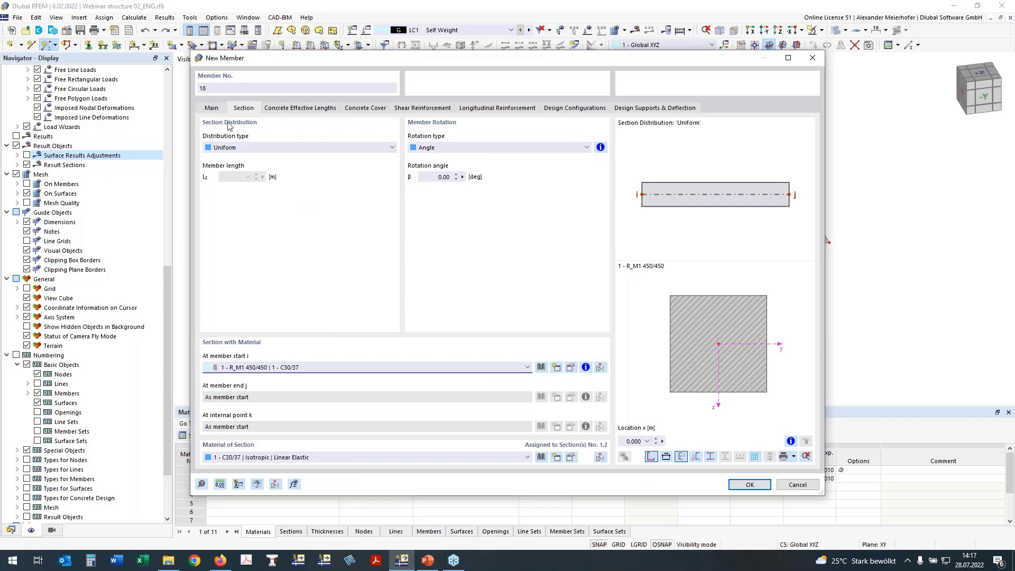
pyautogui.click(527, 368)
pyautogui.click(491, 386)
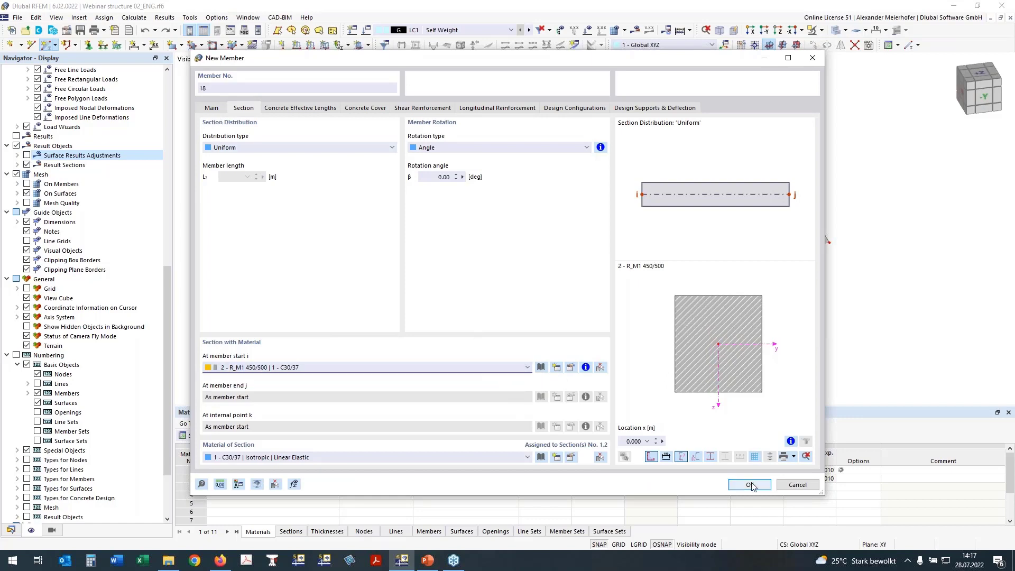
pyautogui.press('Return')
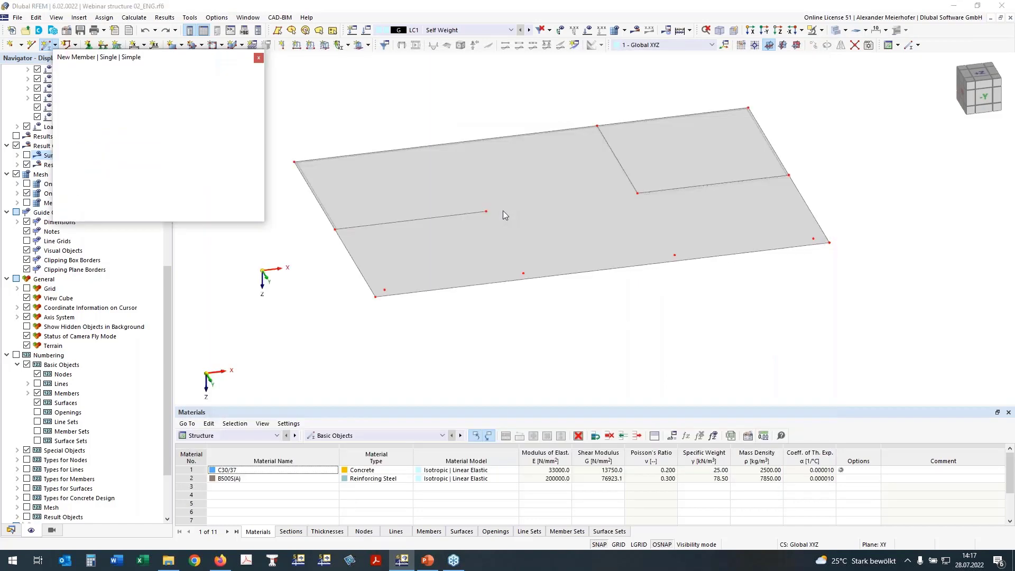
# Step: Place the beam 6.000 m long from the inner column head to the corner of the interior wall on the intermediate slab
pyautogui.click(486, 211)
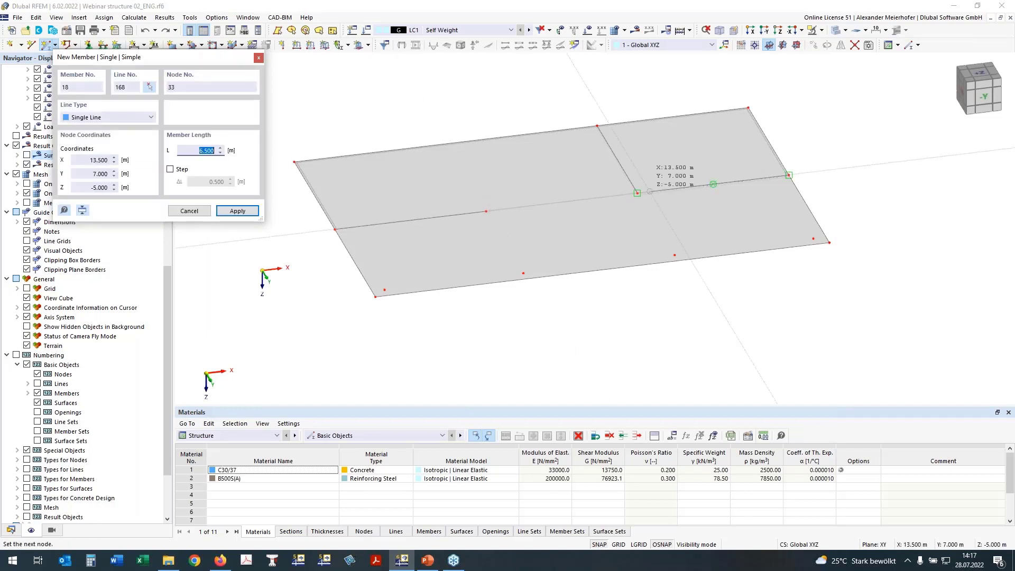
pyautogui.click(637, 193)
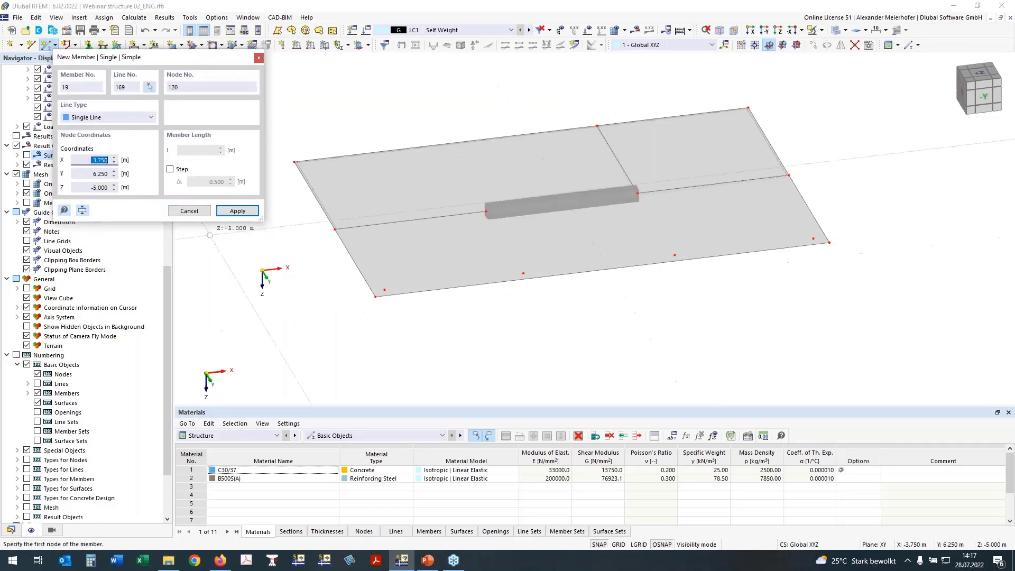
pyautogui.press('Escape')
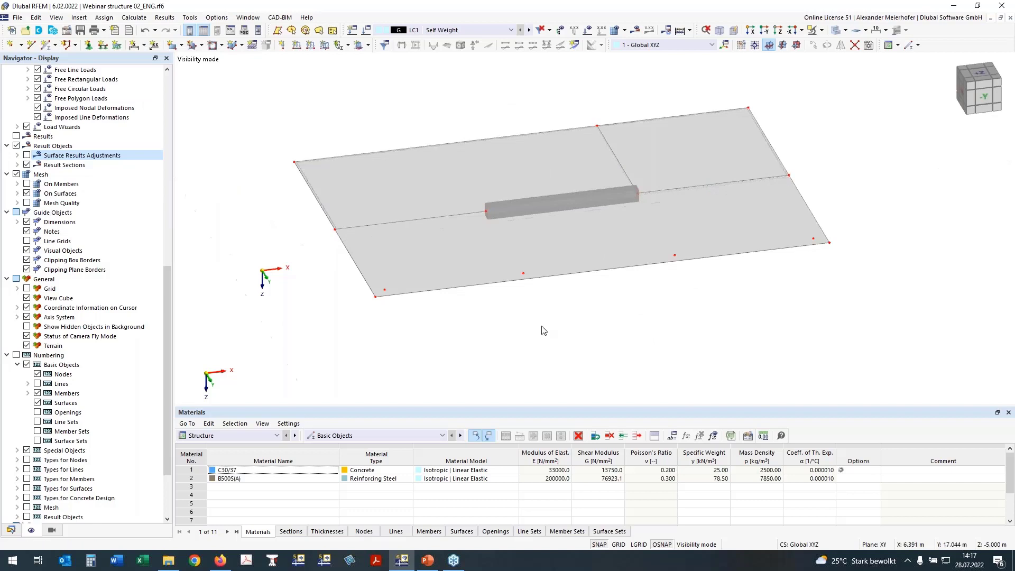
# Step: Cancel the visibility mode to show the complete building again
pyautogui.click(765, 31)
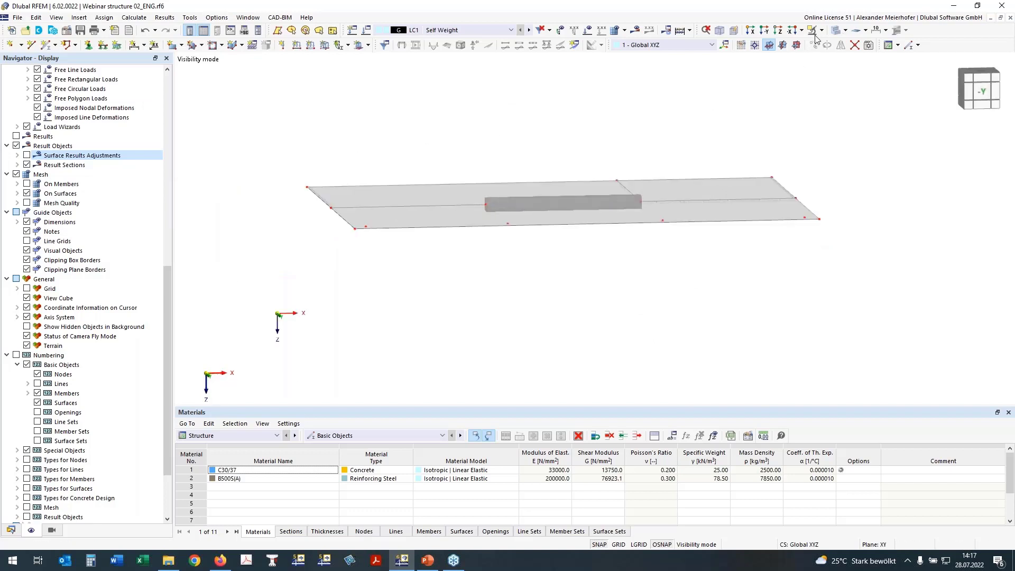
pyautogui.click(822, 31)
pyautogui.click(828, 102)
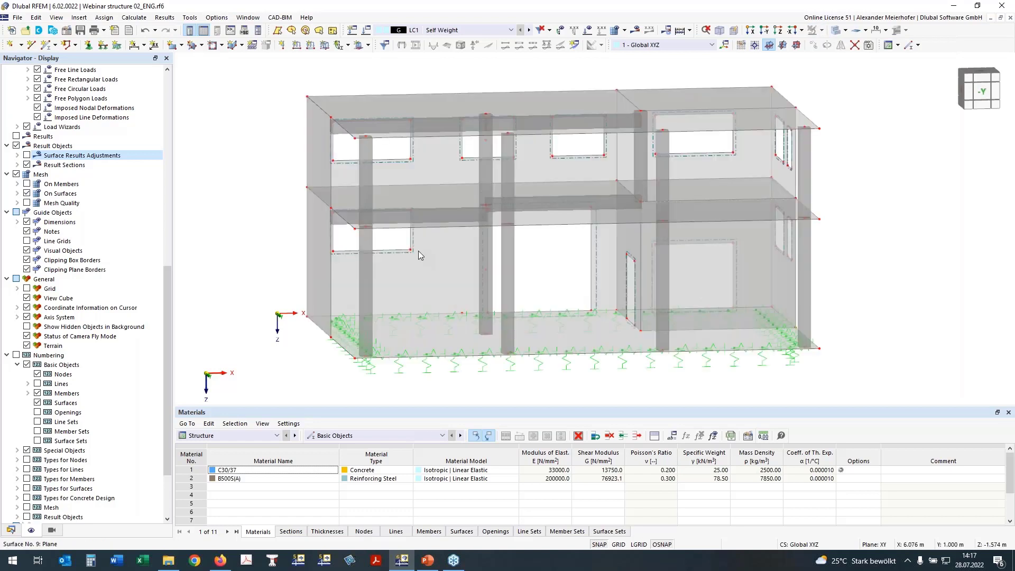
pyautogui.moveTo(338, 232)
pyautogui.keyDown('ctrl'); pyautogui.mouseDown(button='middle')
pyautogui.moveTo(351, 236)
pyautogui.moveTo(338, 247)
pyautogui.mouseUp(button='middle'); pyautogui.keyUp('ctrl')
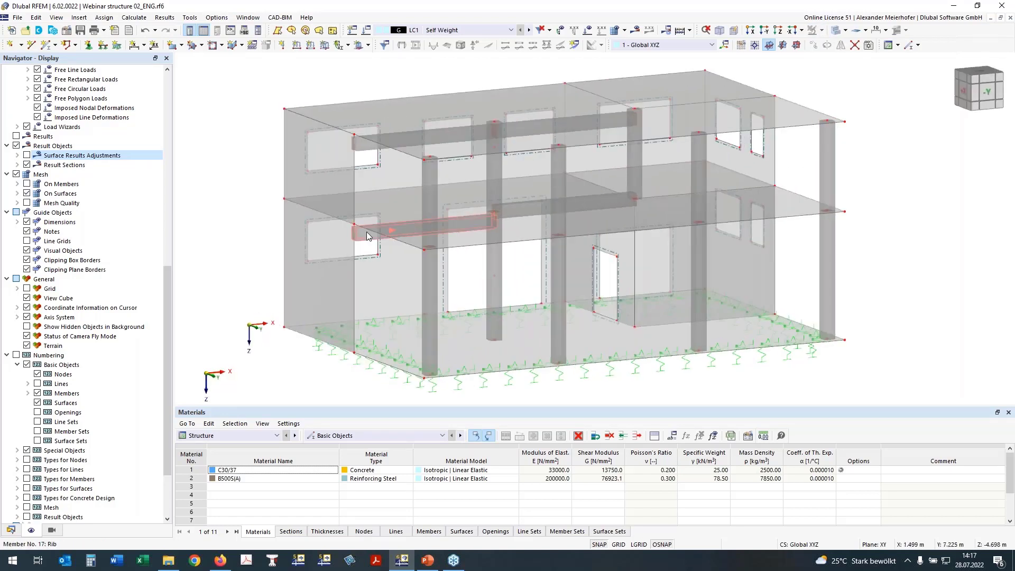
# Step: Open the rib between the wall end and the inner column and end its first flange segment at 15 %
pyautogui.doubleClick(367, 232)
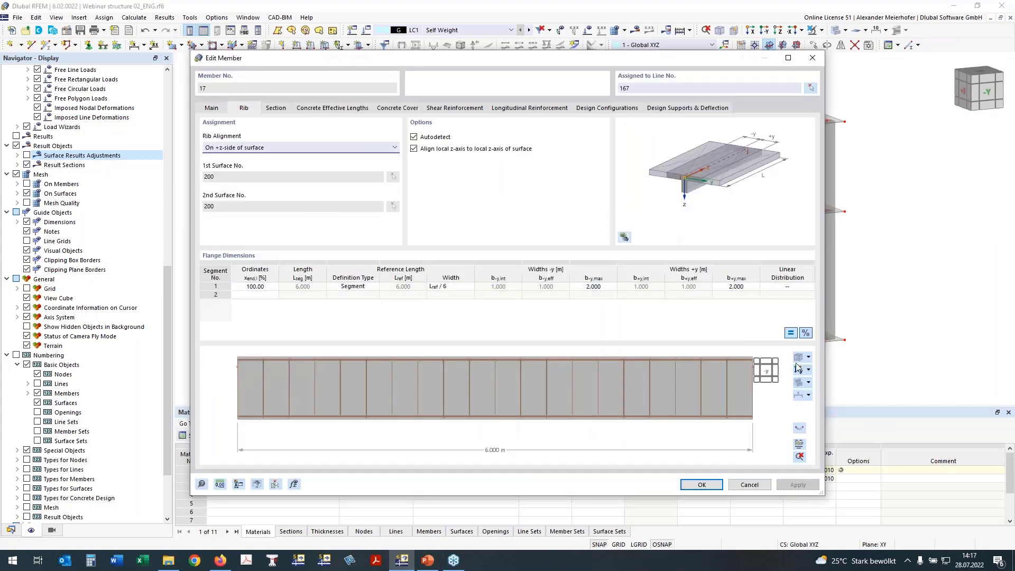
pyautogui.click(799, 372)
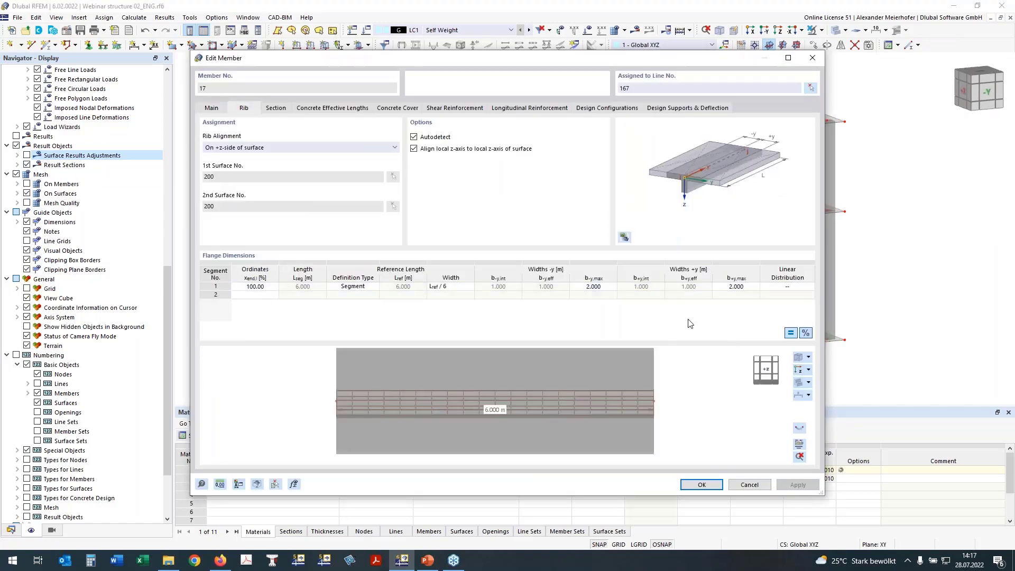
pyautogui.click(255, 286)
pyautogui.write('15')
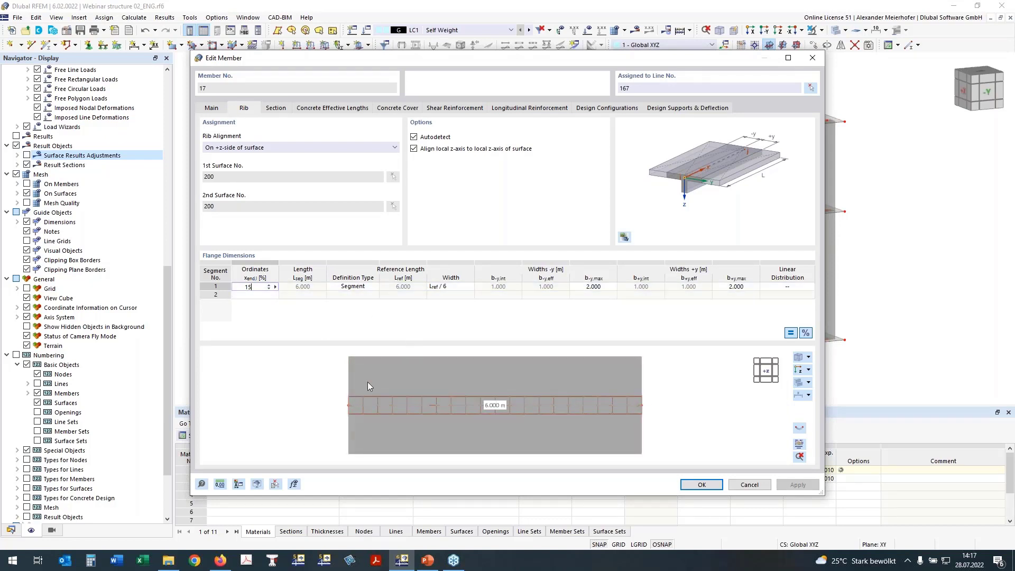
# Step: Set the flange width definition of the rib's first and second segments to EC2
pyautogui.click(361, 290)
pyautogui.click(448, 289)
pyautogui.click(452, 288)
pyautogui.click(435, 320)
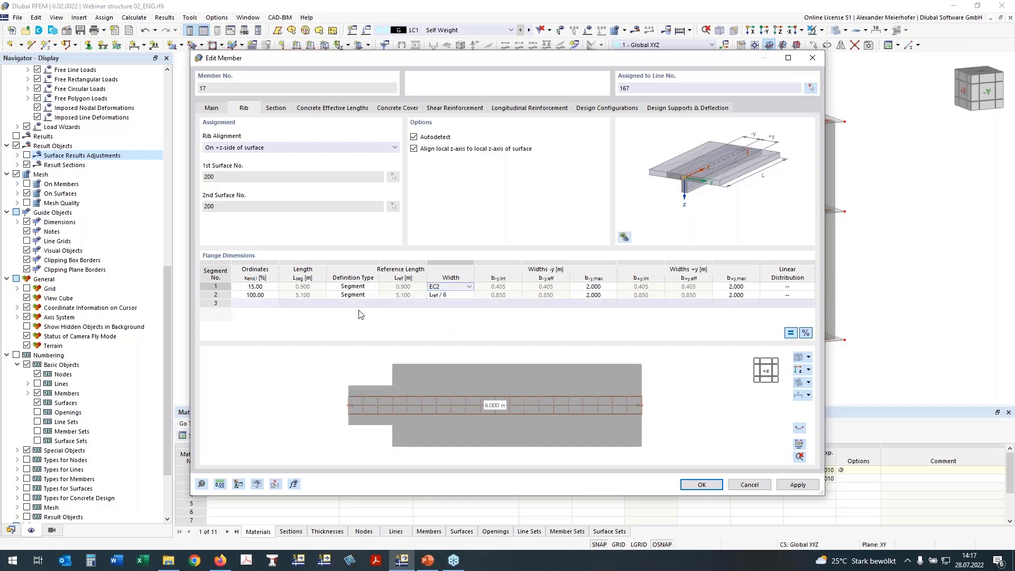
pyautogui.click(452, 294)
pyautogui.click(451, 296)
pyautogui.click(447, 317)
# Step: End the second flange segment at 85 % and let a third segment run to 100 %
pyautogui.click(262, 296)
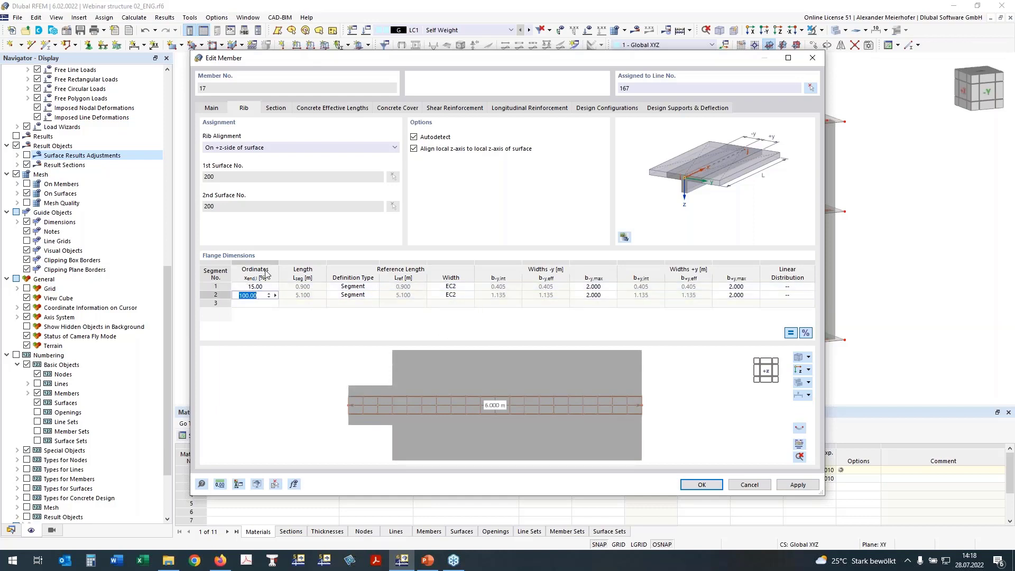
pyautogui.write('85')
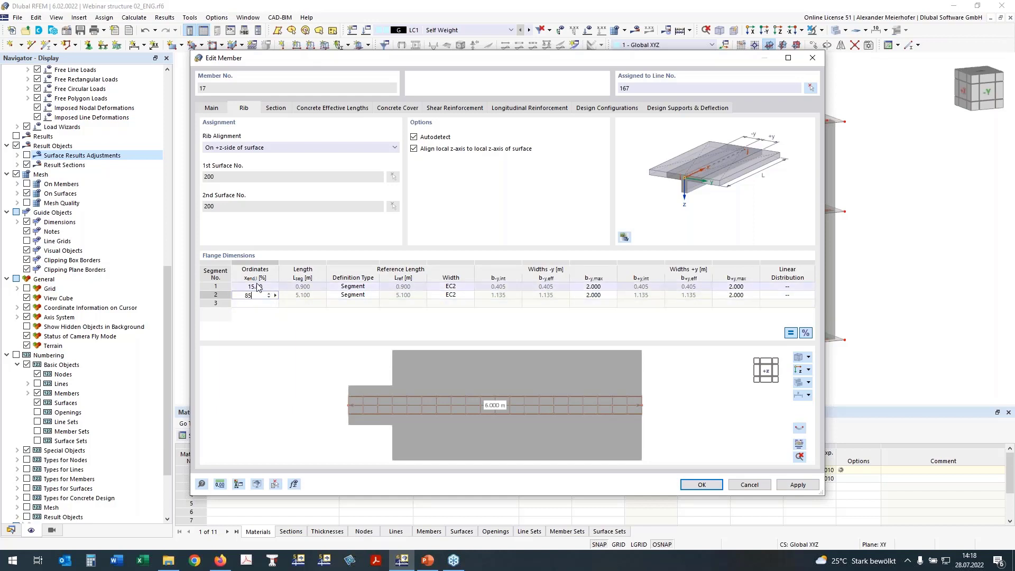
pyautogui.press('Return')
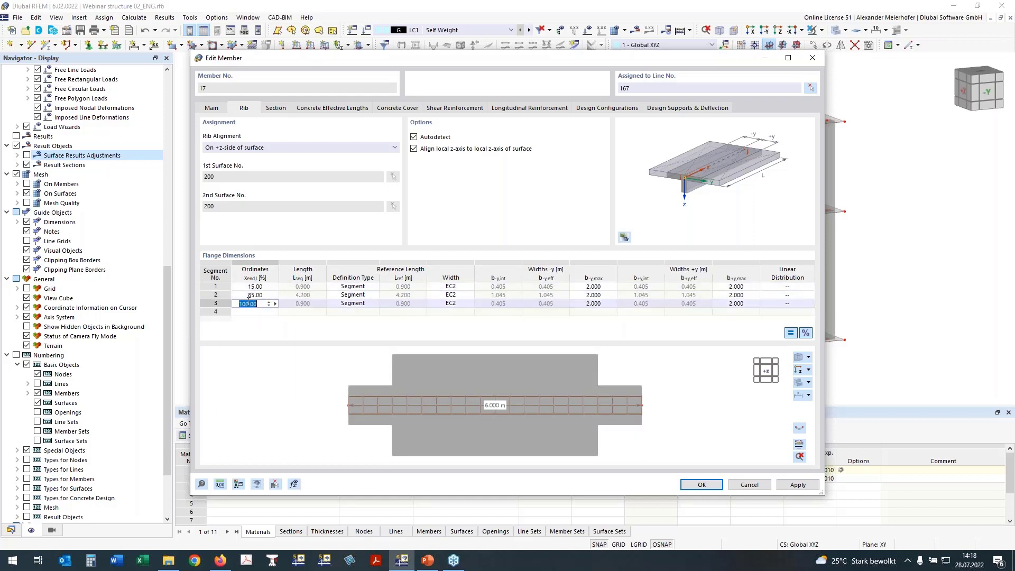
pyautogui.write('100')
pyautogui.click(257, 295)
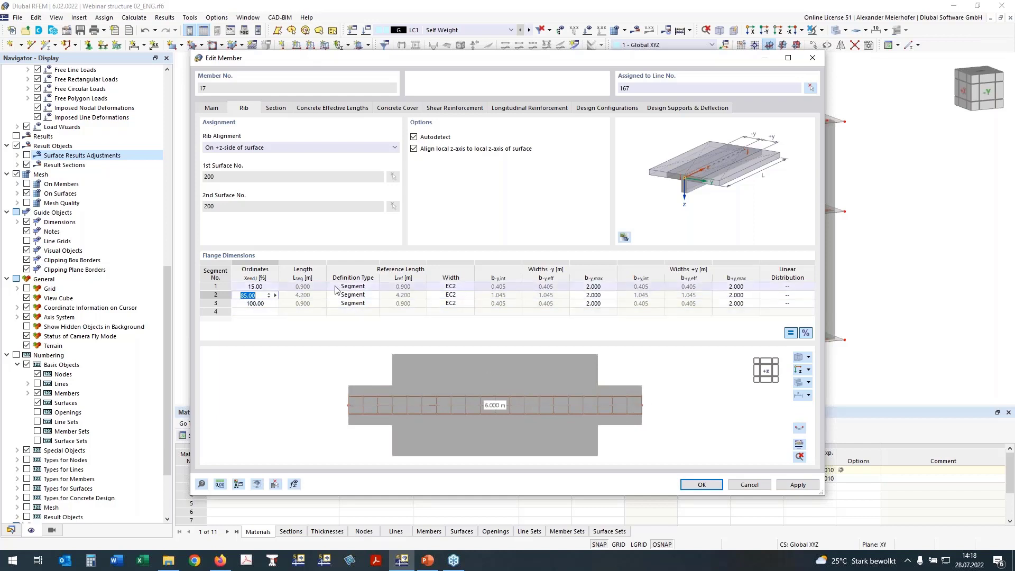
pyautogui.click(354, 305)
pyautogui.click(634, 401)
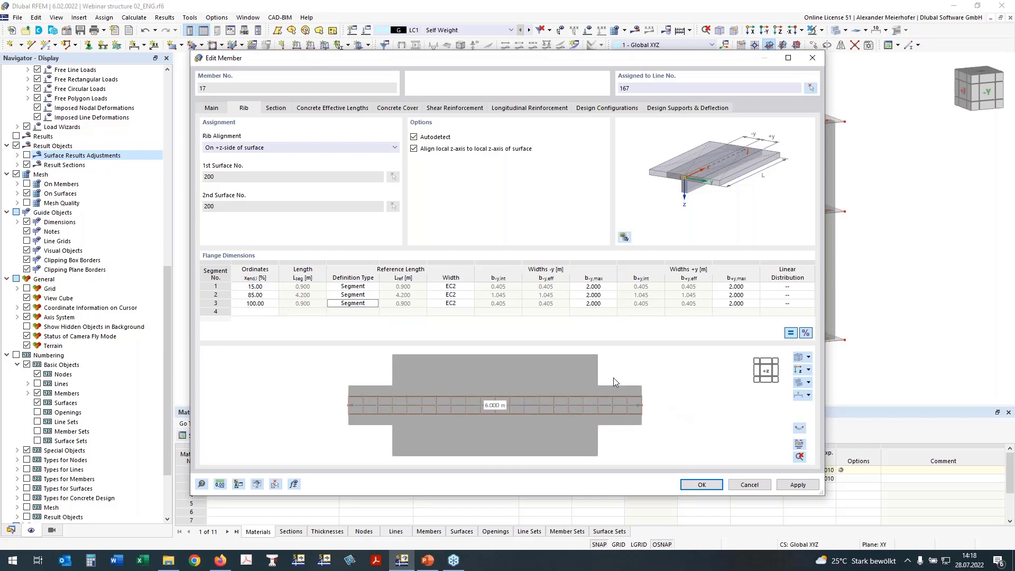
# Step: Set the third flange segment's definition type to User-defined with a reference length of 1.8 m
pyautogui.click(355, 305)
pyautogui.click(356, 304)
pyautogui.click(358, 328)
pyautogui.click(407, 305)
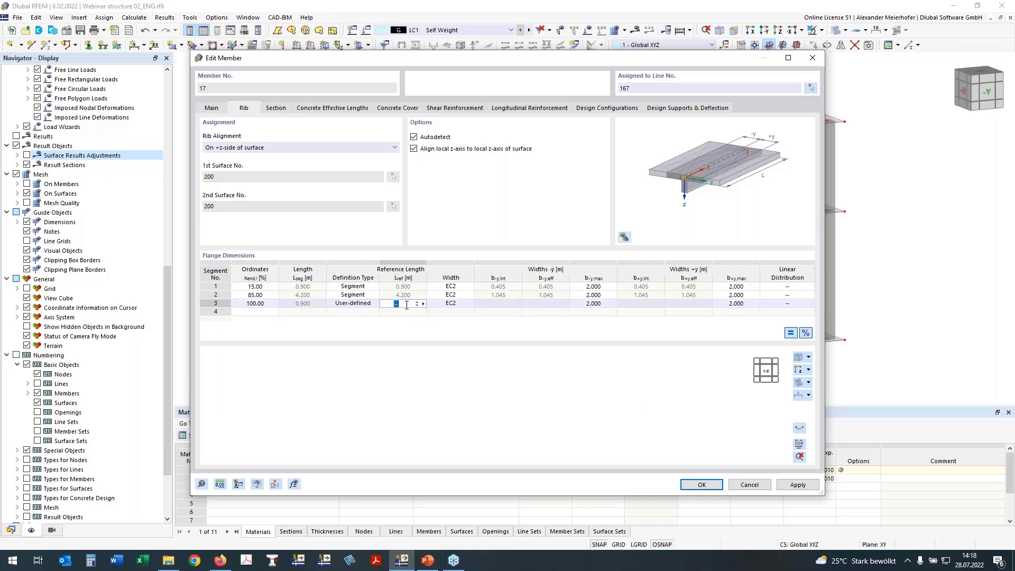
pyautogui.write('1,8')
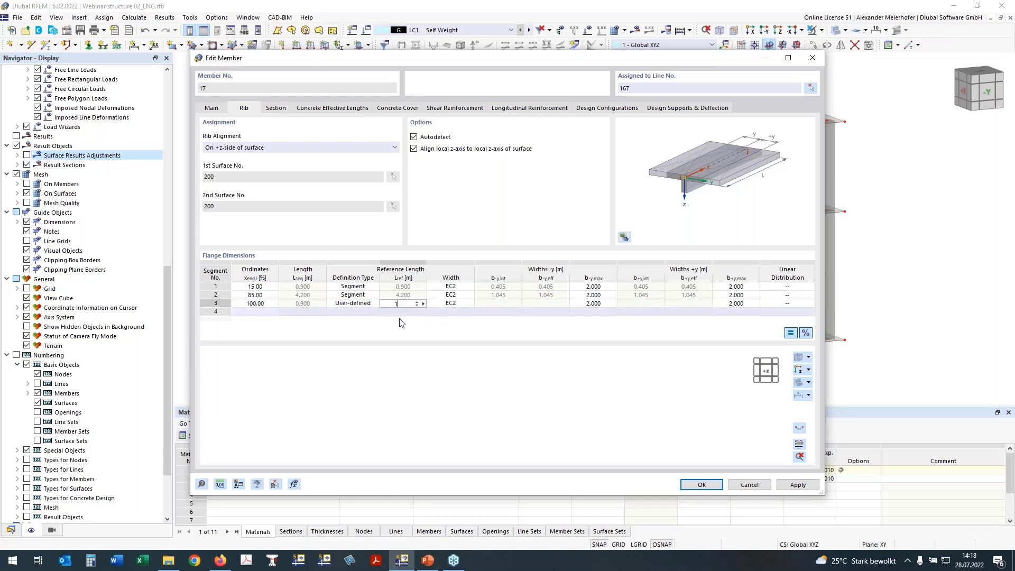
pyautogui.click(450, 304)
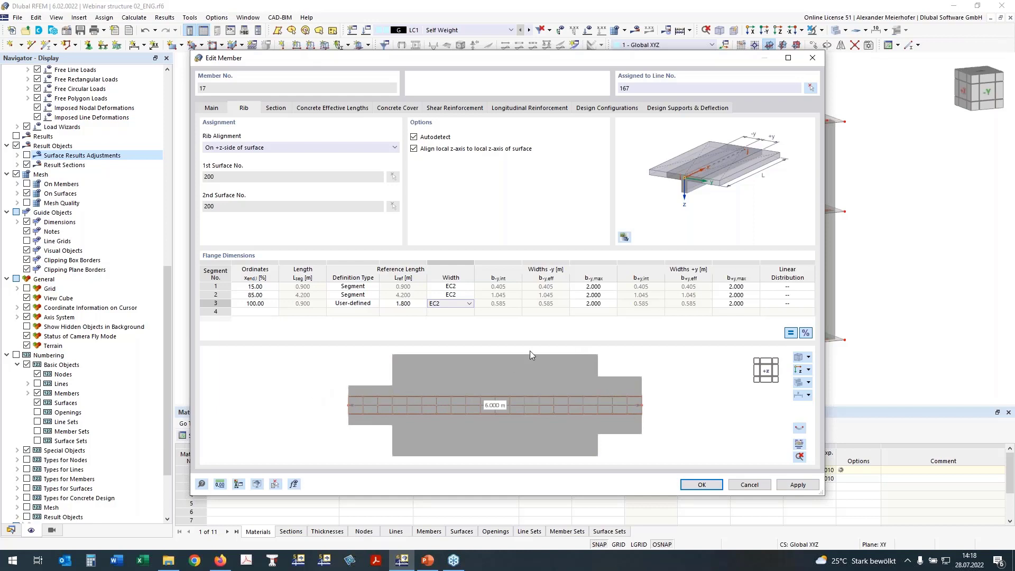
# Step: Set the linear distribution to From Start for the first flange segment and To End for the third, and accept the rib changes
pyautogui.click(798, 287)
pyautogui.click(799, 287)
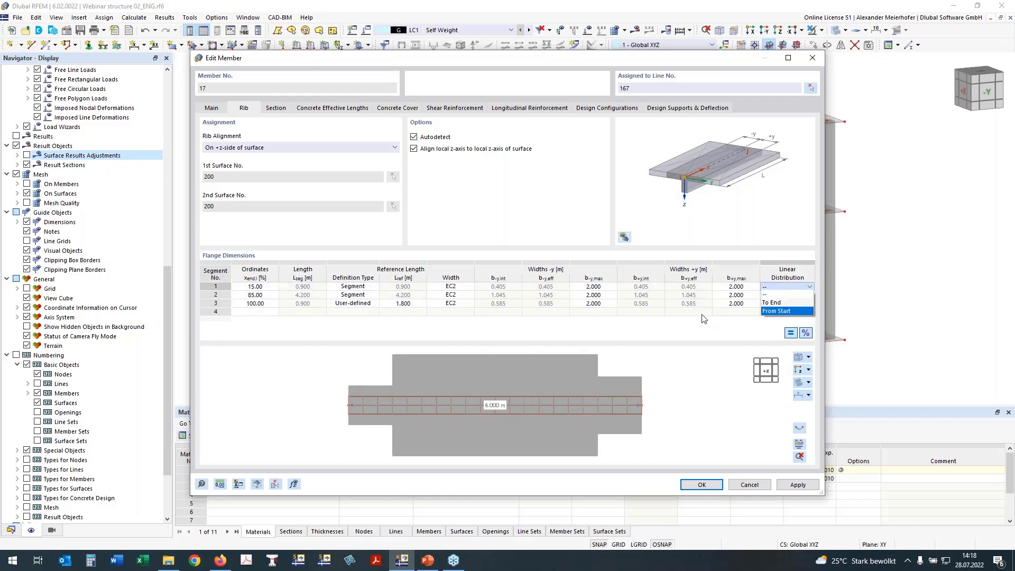
pyautogui.click(791, 308)
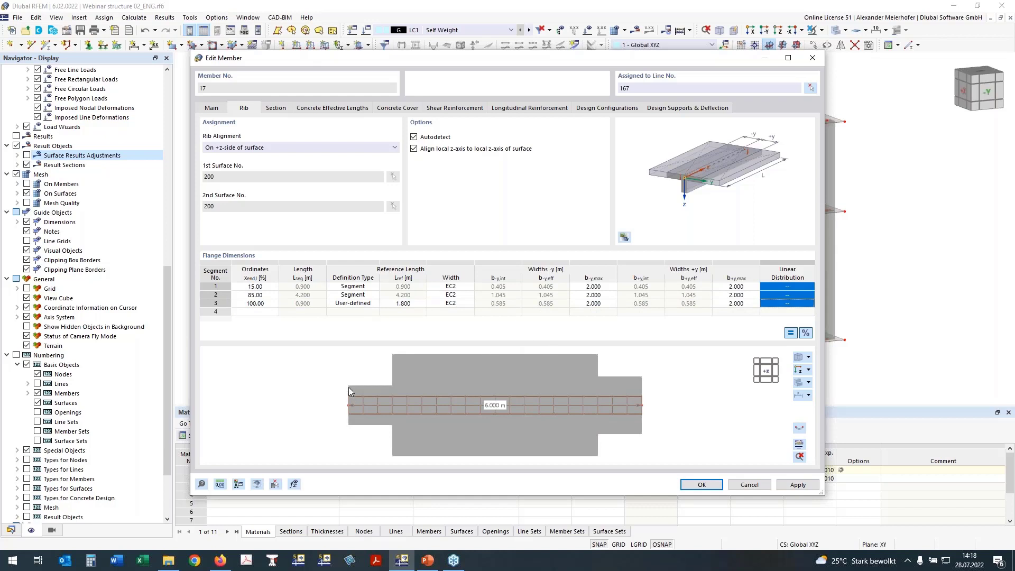
pyautogui.click(799, 287)
pyautogui.click(800, 289)
pyautogui.click(788, 312)
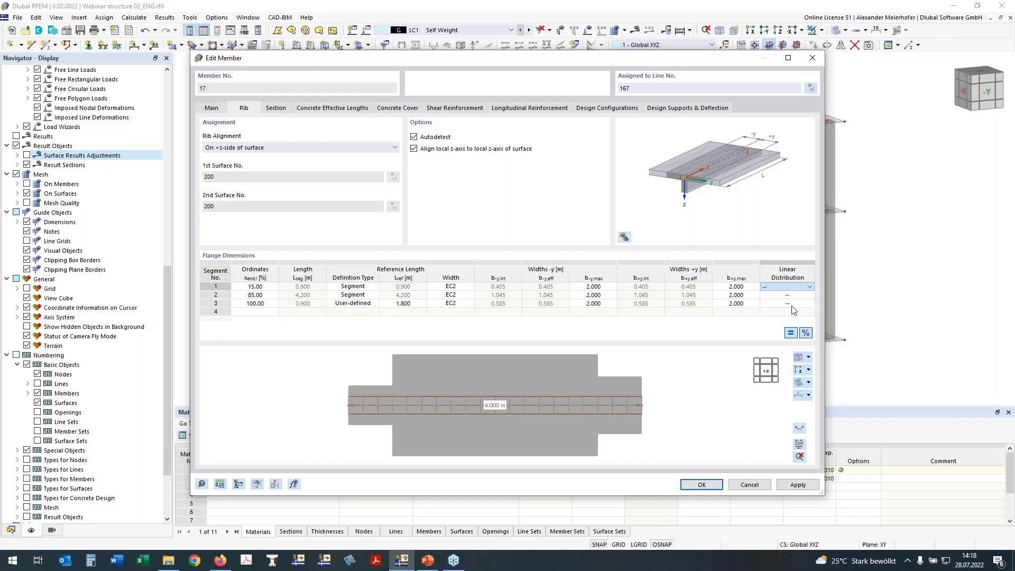
pyautogui.click(792, 304)
pyautogui.click(799, 304)
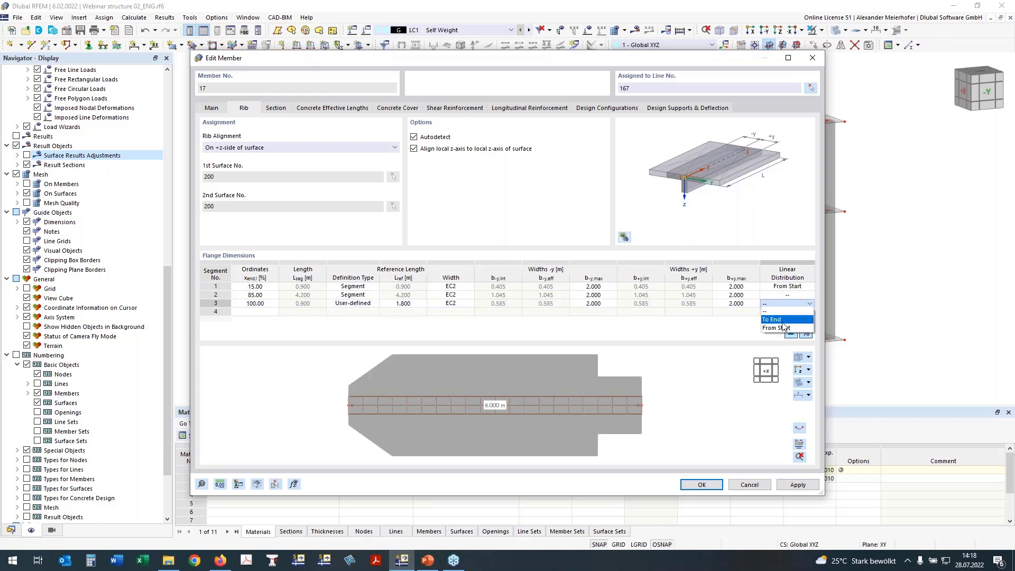
pyautogui.click(784, 320)
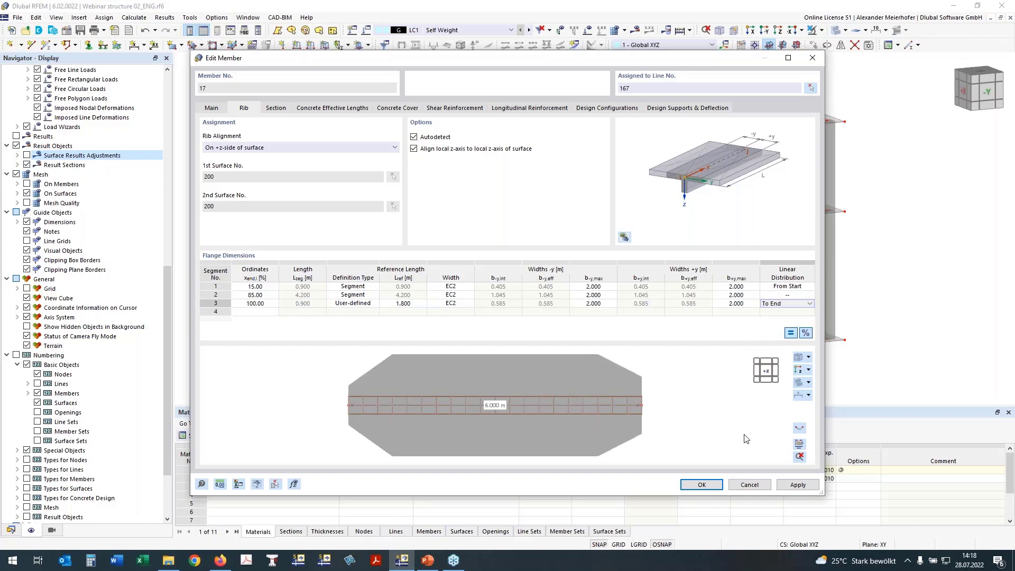
pyautogui.click(707, 485)
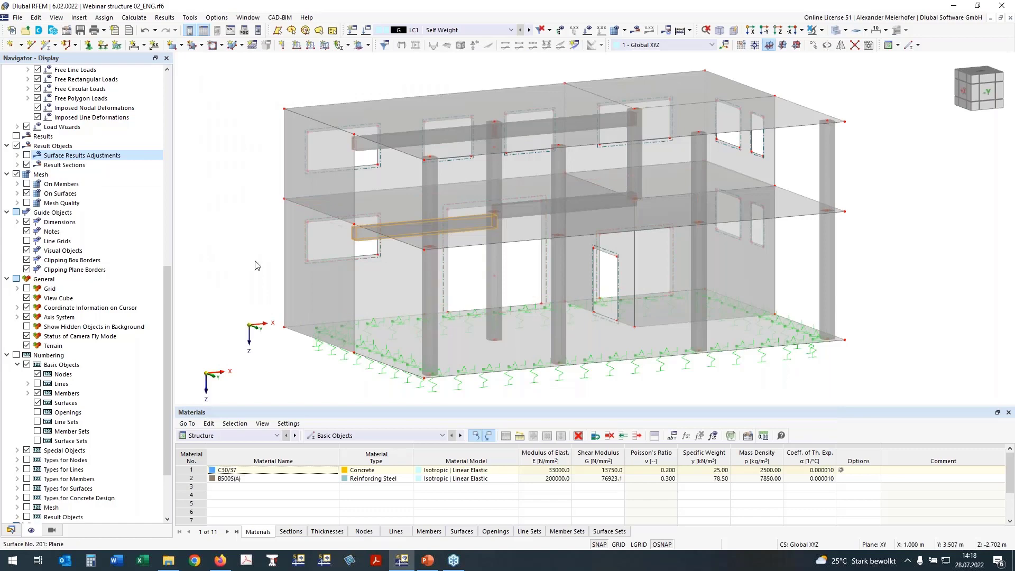
# Step: Copy the first rib's member properties to the beam between the inner column and the interior wall corner, and show its rib settings
pyautogui.moveTo(255, 265); pyautogui.dragTo(258, 257, button='middle')
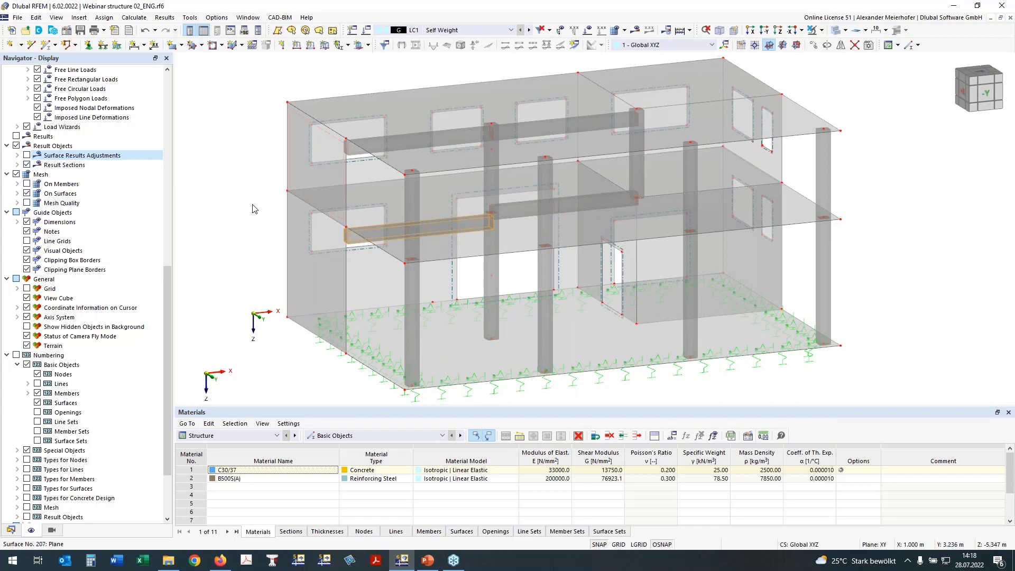
pyautogui.doubleClick(580, 205)
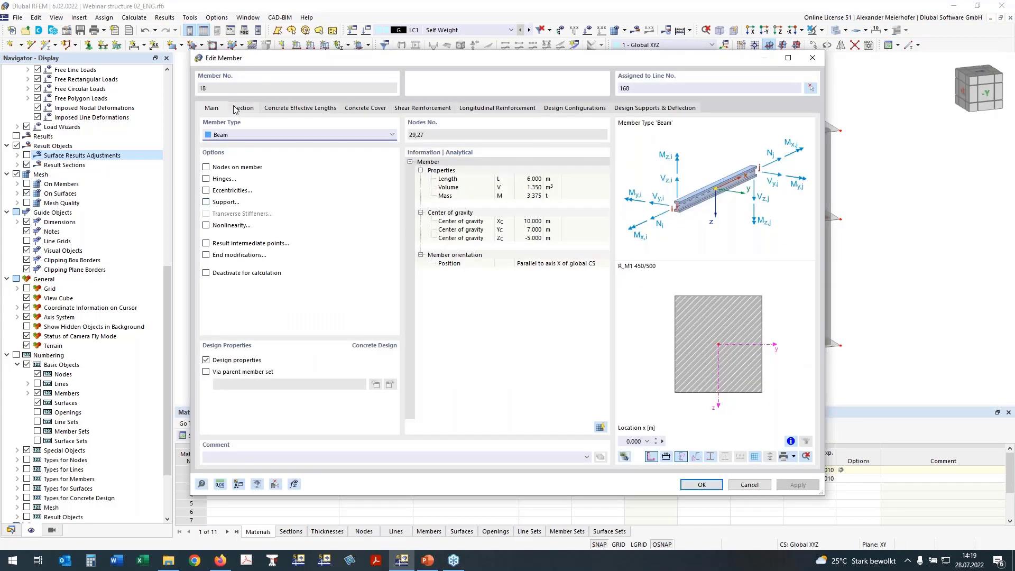
pyautogui.click(275, 485)
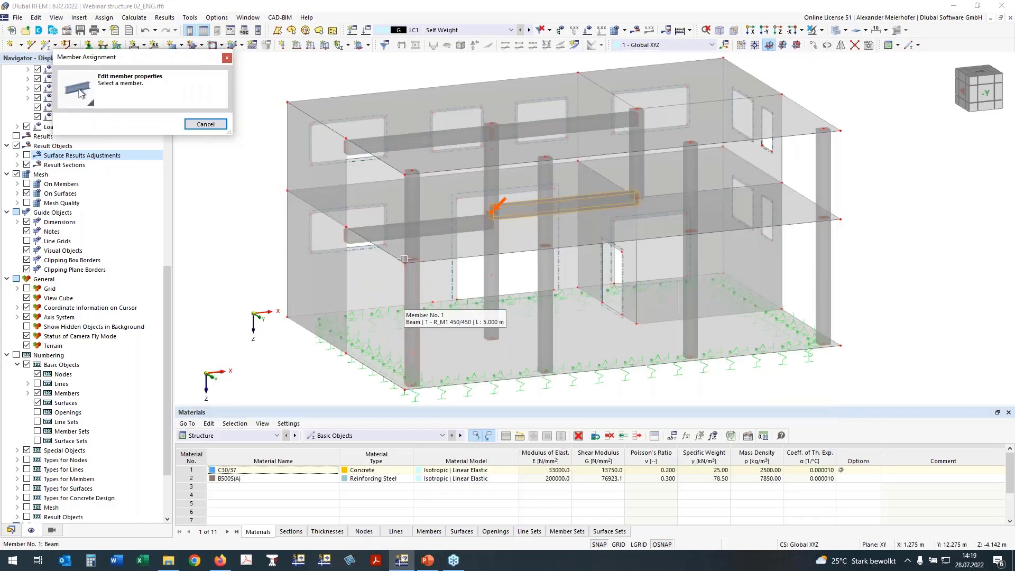
pyautogui.click(482, 199)
pyautogui.click(243, 108)
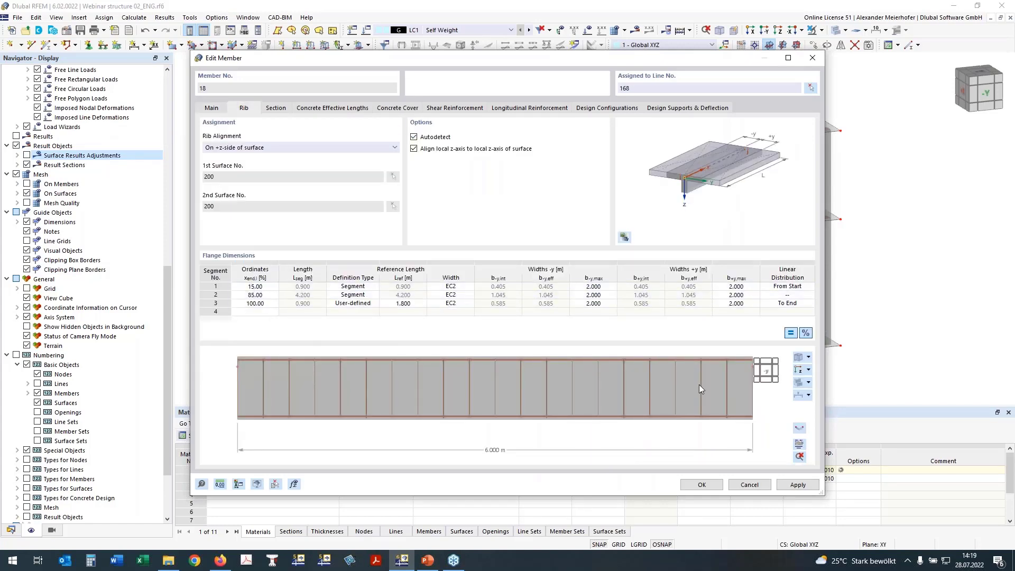
# Step: Show the second rib's preview in plan and set its third flange segment's definition type to Segment
pyautogui.click(798, 370)
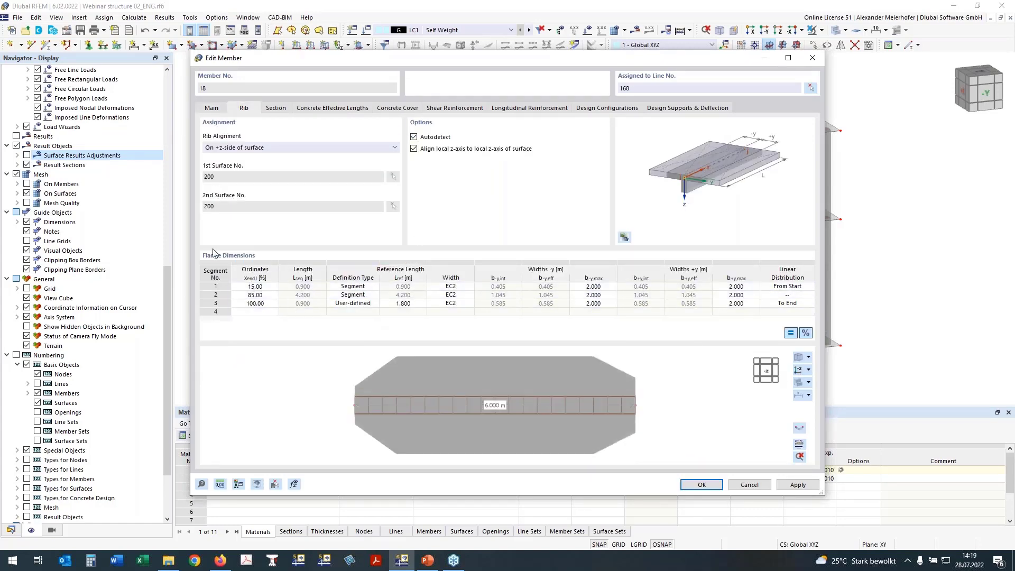
pyautogui.click(302, 305)
pyautogui.click(348, 305)
pyautogui.click(374, 304)
pyautogui.click(364, 315)
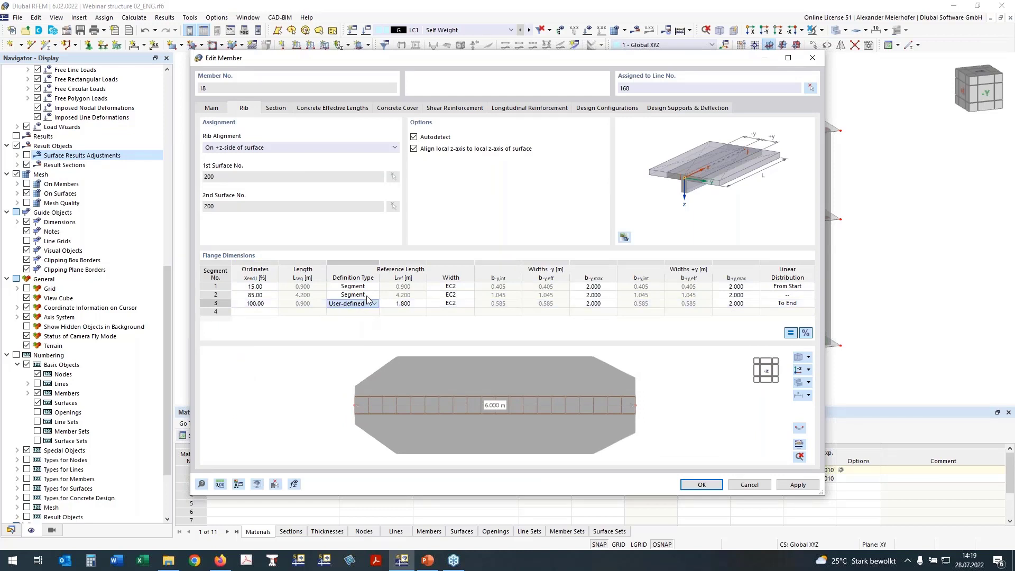
# Step: Set the first flange segment's definition type to User-defined with a reference length of 1.8 m, and accept the rib changes
pyautogui.click(345, 286)
pyautogui.click(373, 287)
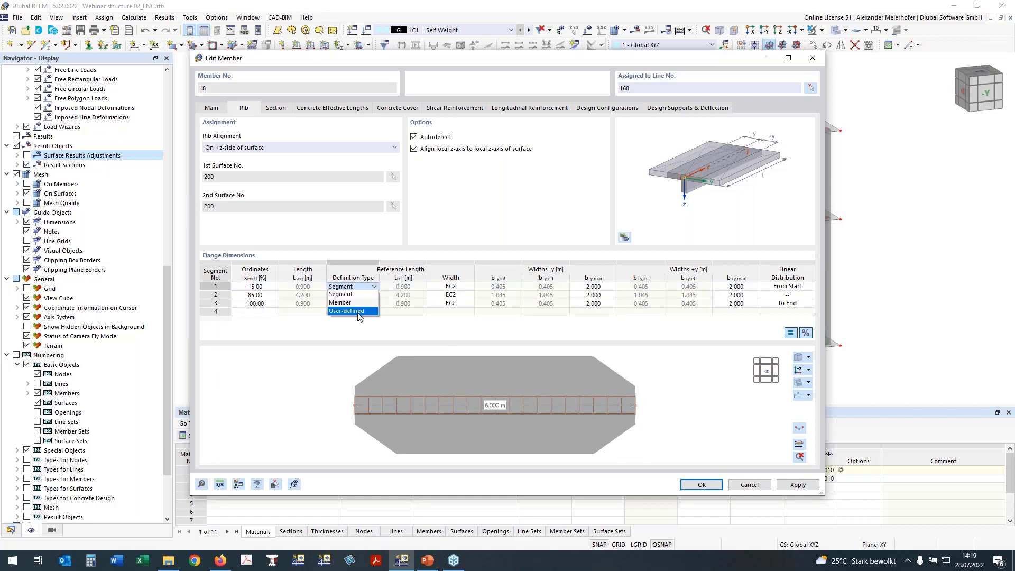
pyautogui.click(358, 311)
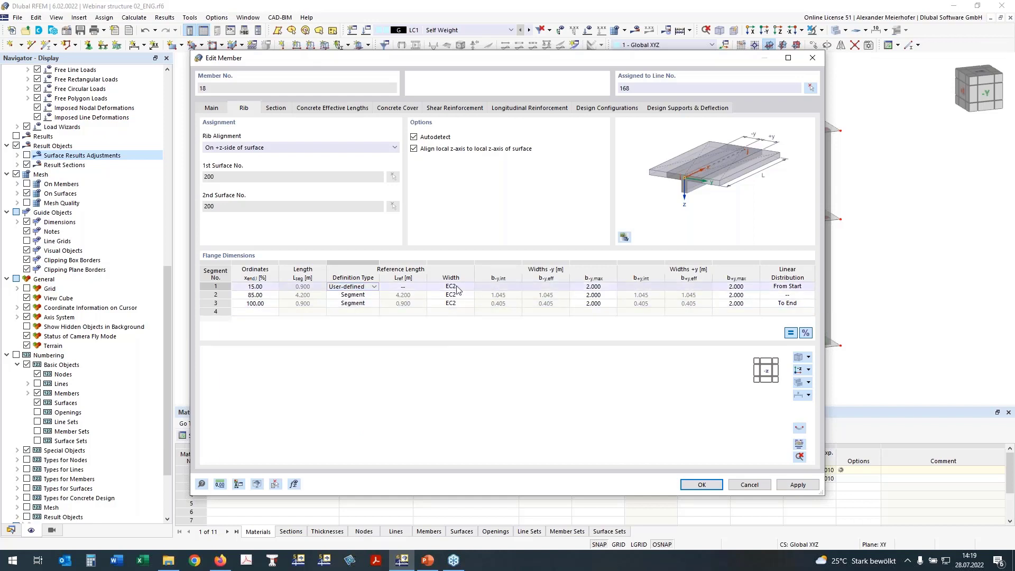
pyautogui.click(403, 287)
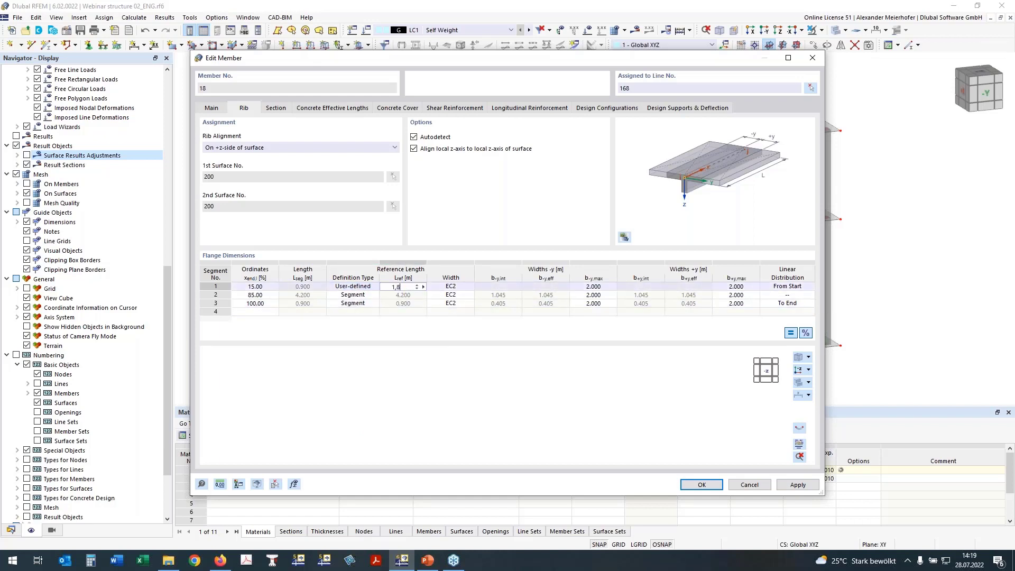
pyautogui.write('1,8')
pyautogui.press('Tab')
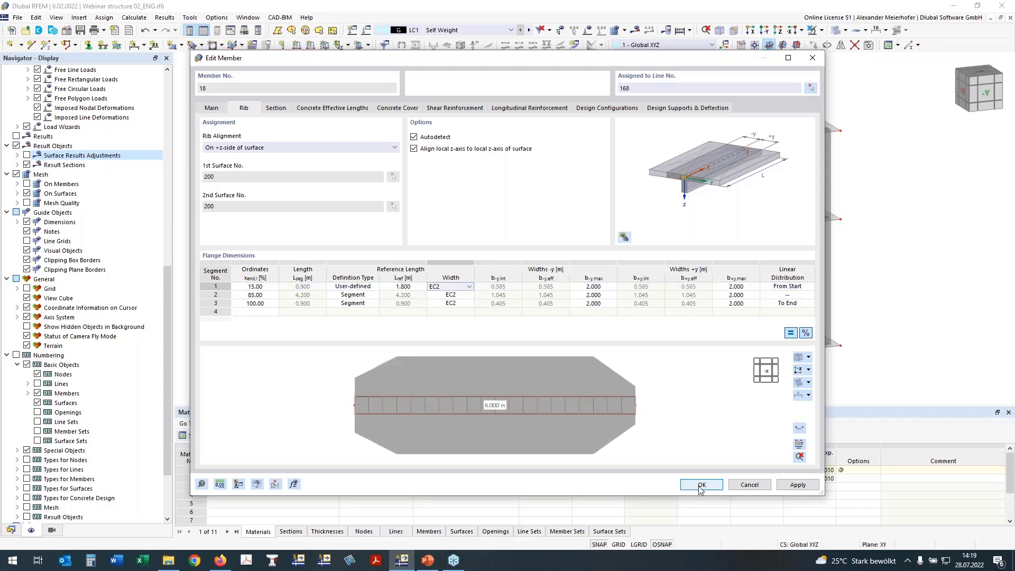
pyautogui.click(686, 489)
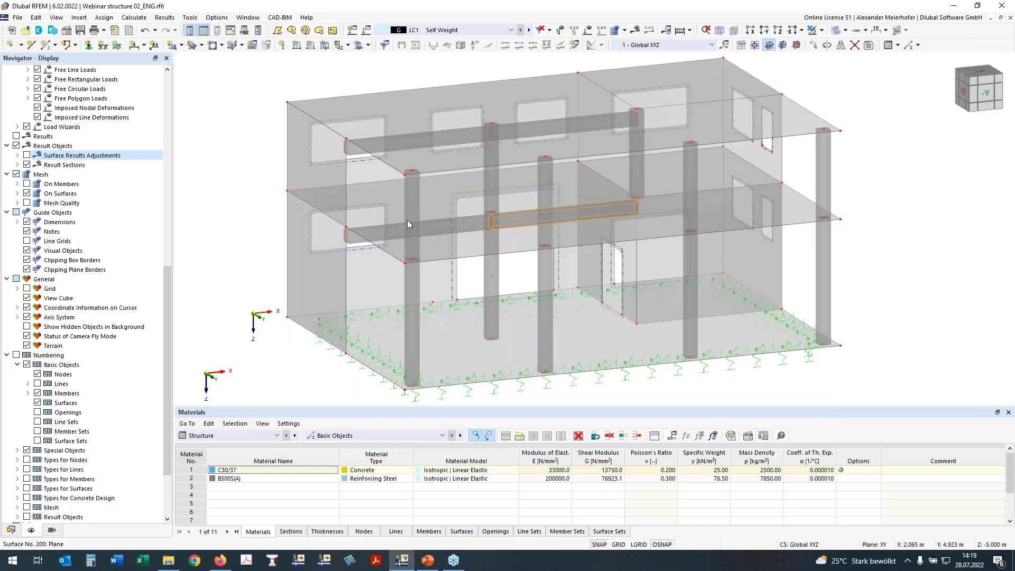
# Step: Hide the upper storey's objects above the intermediate slab
pyautogui.keyDown('ctrl'); pyautogui.moveTo(956, 233); pyautogui.dragTo(832, 186, button='middle'); pyautogui.keyUp('ctrl')
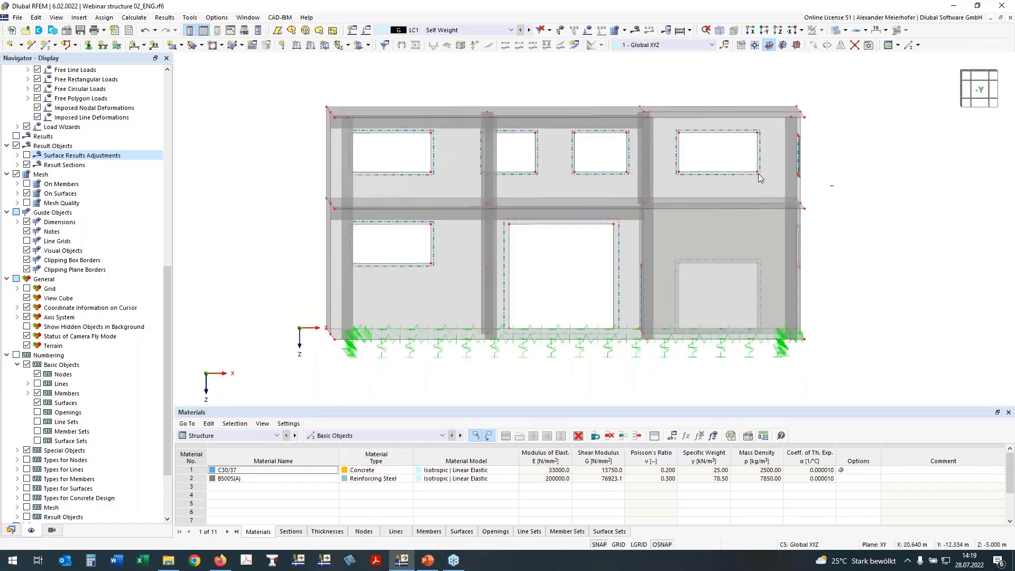
pyautogui.moveTo(599, 151); pyautogui.dragTo(212, 106)
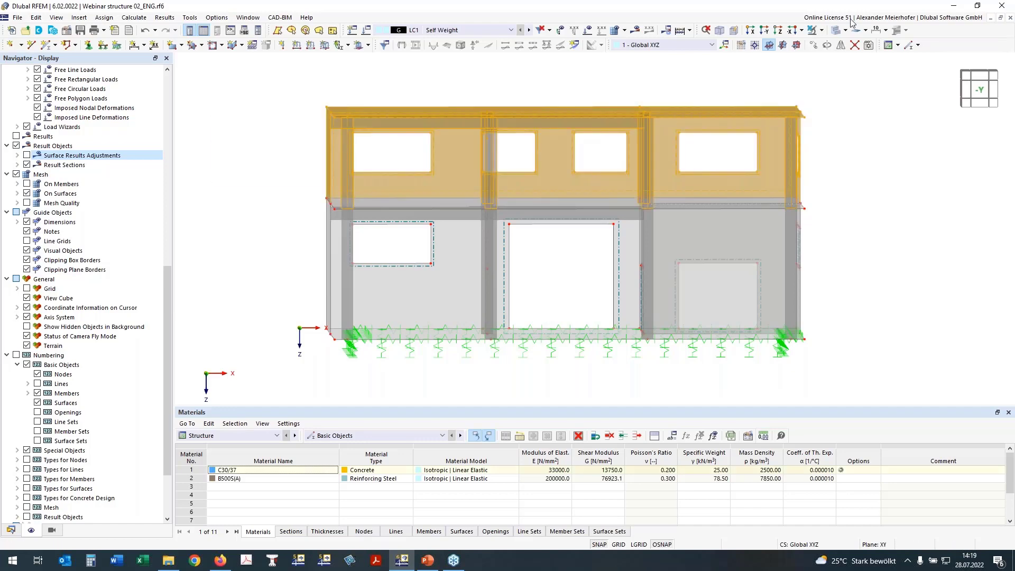
pyautogui.click(836, 32)
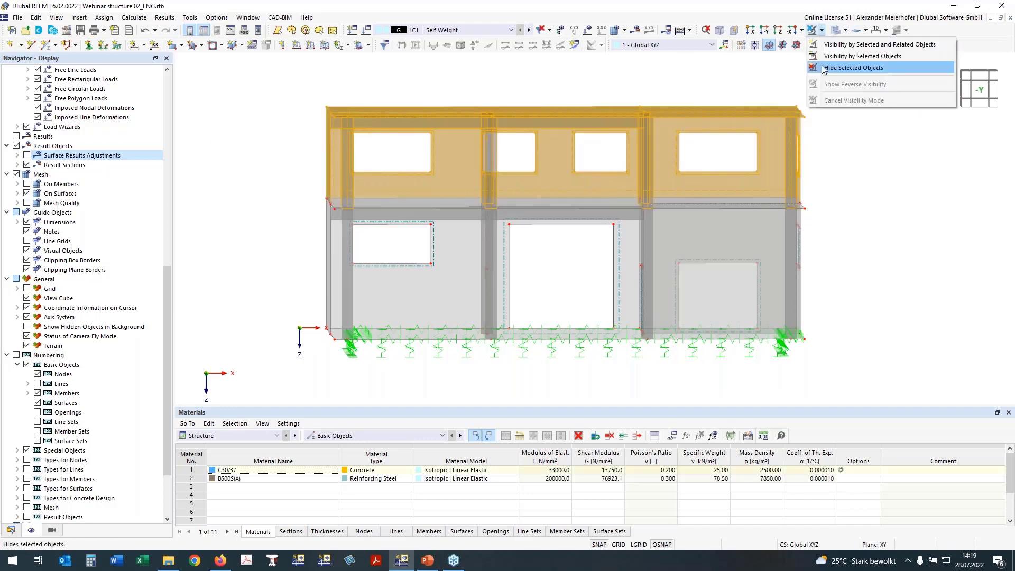
pyautogui.click(857, 70)
pyautogui.keyDown('ctrl'); pyautogui.moveTo(860, 177); pyautogui.dragTo(309, 148, button='middle'); pyautogui.keyUp('ctrl')
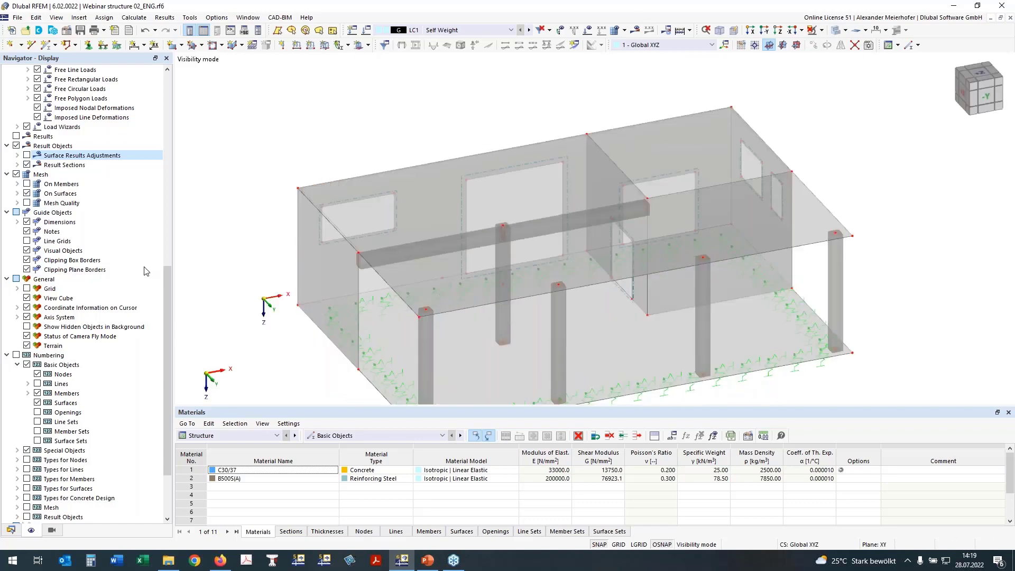
# Step: Turn on the Rib Section display for members to show the ribs' effective flange widths
pyautogui.scroll(15, 74, 365)
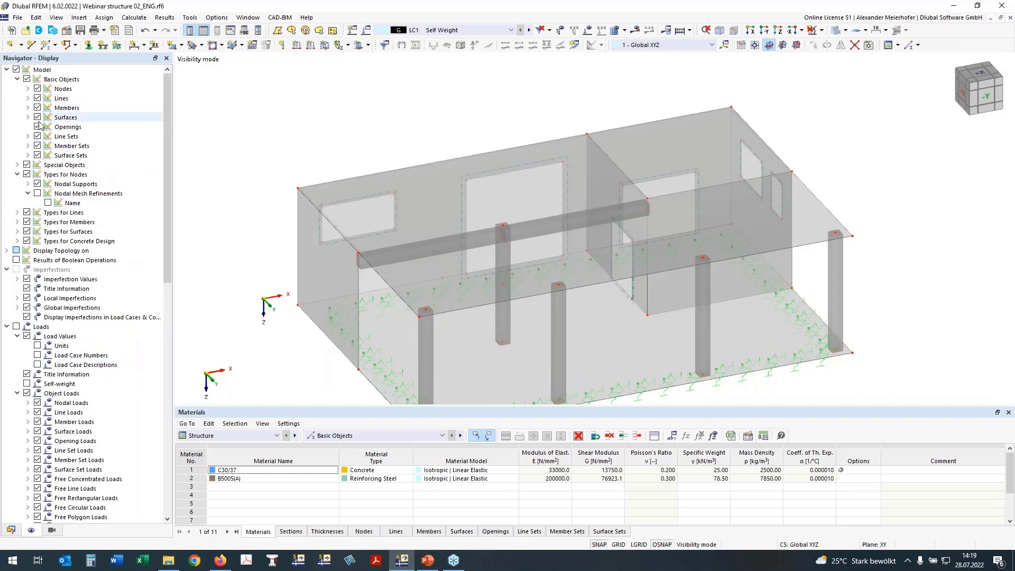
pyautogui.click(28, 108)
pyautogui.click(48, 127)
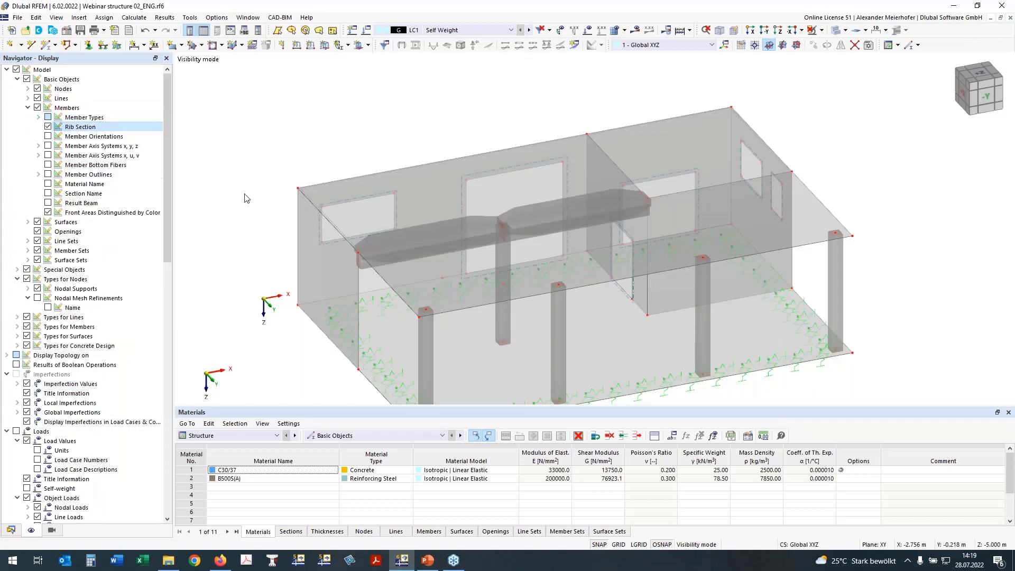
pyautogui.keyDown('ctrl'); pyautogui.moveTo(900, 176); pyautogui.dragTo(883, 212, button='middle'); pyautogui.keyUp('ctrl')
pyautogui.keyDown('ctrl'); pyautogui.moveTo(882, 213); pyautogui.dragTo(780, 246, button='right'); pyautogui.keyUp('ctrl')
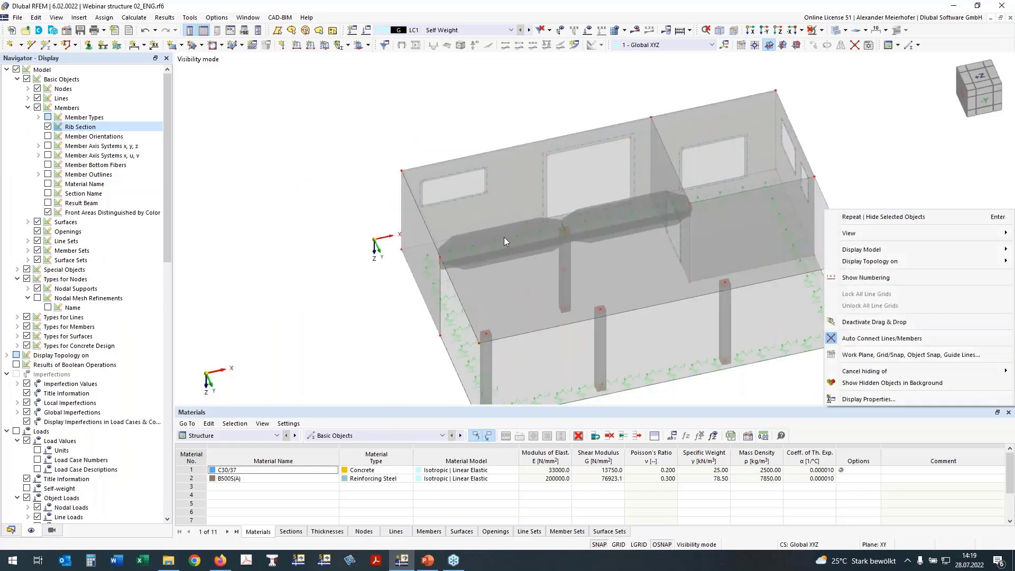
# Step: Isolate the intermediate slab and its ribs as the only visible objects, and show them in plan view
pyautogui.moveTo(327, 286); pyautogui.dragTo(277, 197, button='middle')
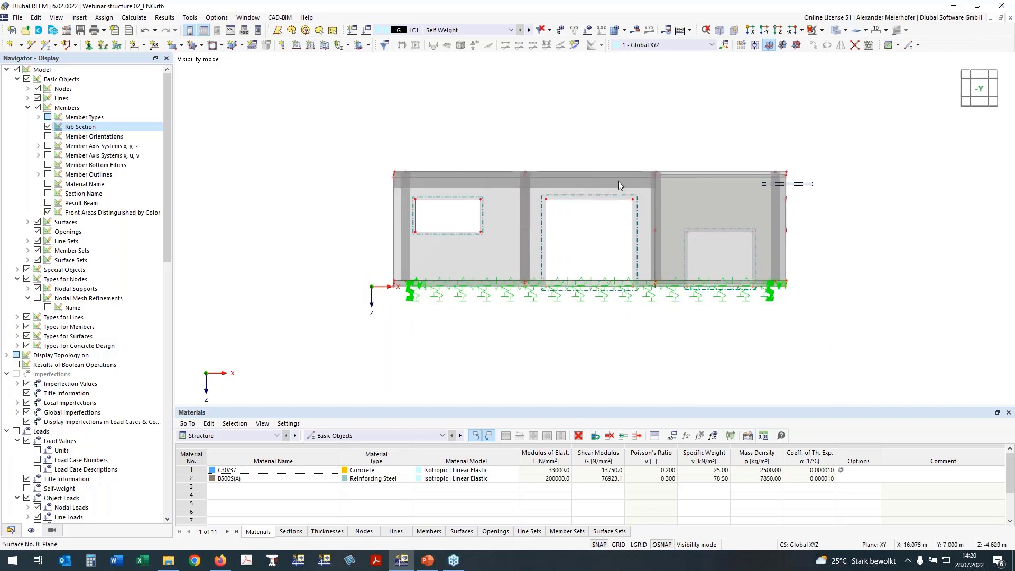
pyautogui.moveTo(825, 194); pyautogui.dragTo(840, 208)
pyautogui.click(210, 108)
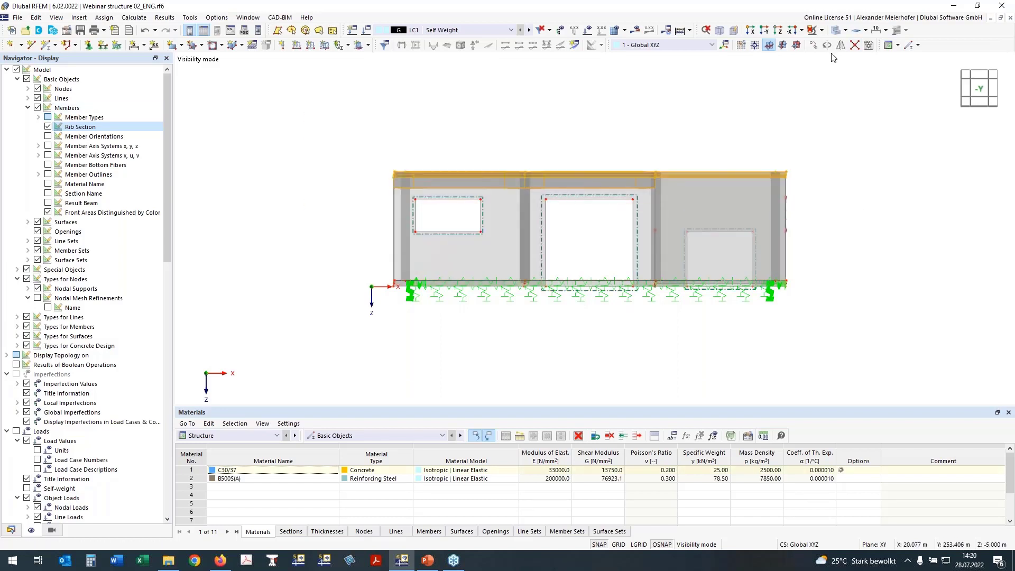
pyautogui.click(821, 33)
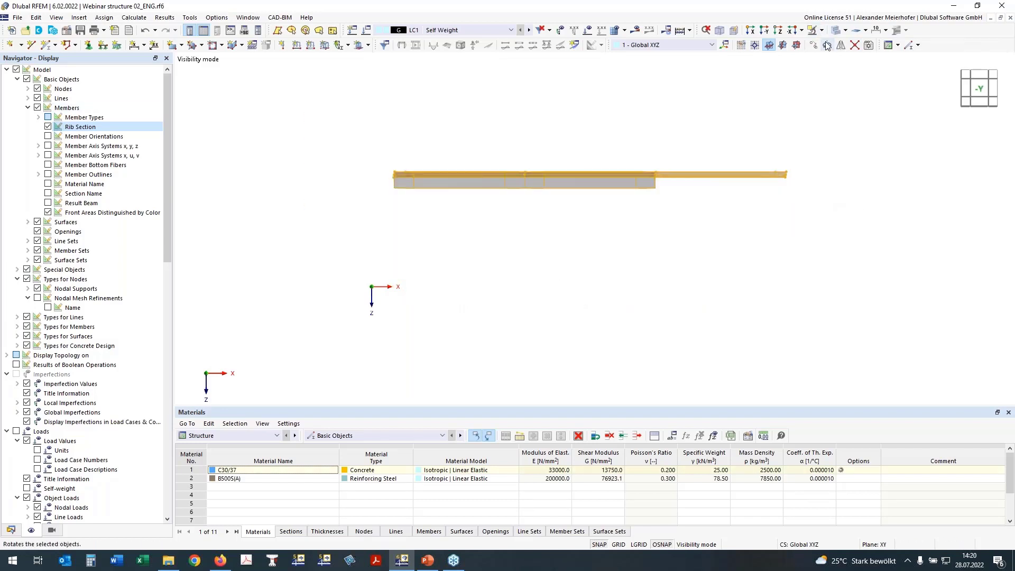
pyautogui.click(976, 72)
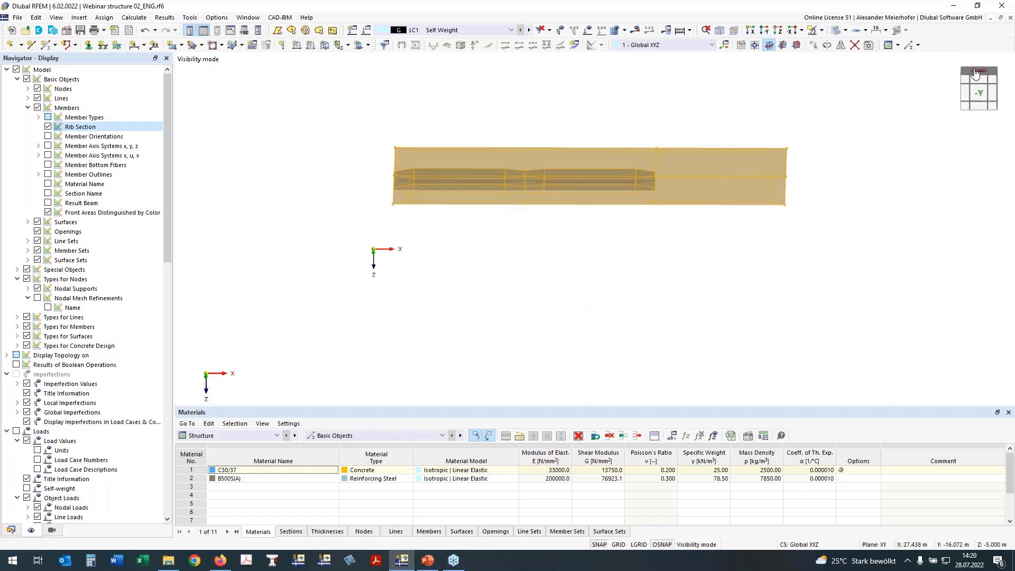
pyautogui.click(976, 72)
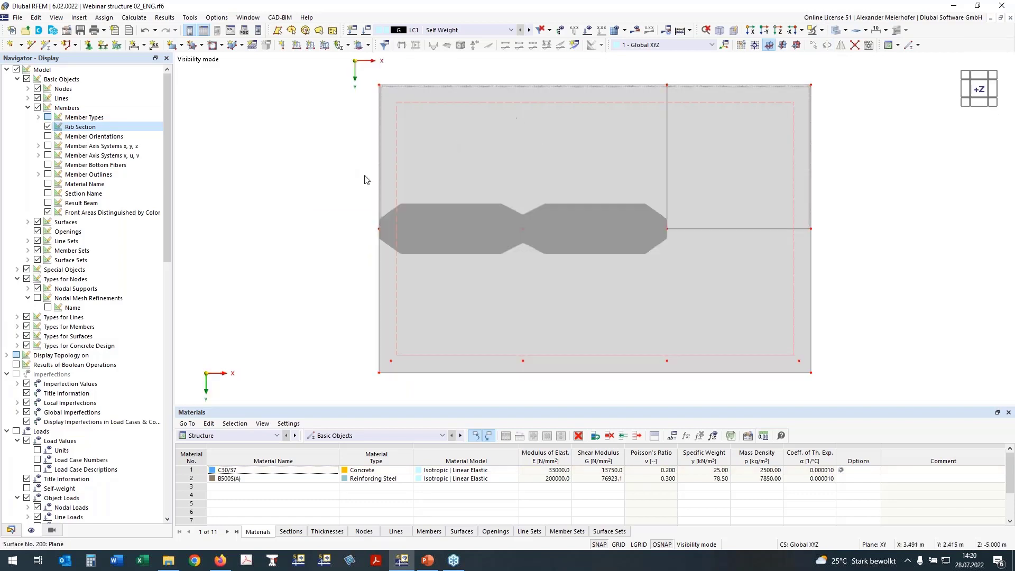
# Step: Review the intermediate slab's concrete cover, durability class and reinforcement directions in its surface settings
pyautogui.doubleClick(427, 111)
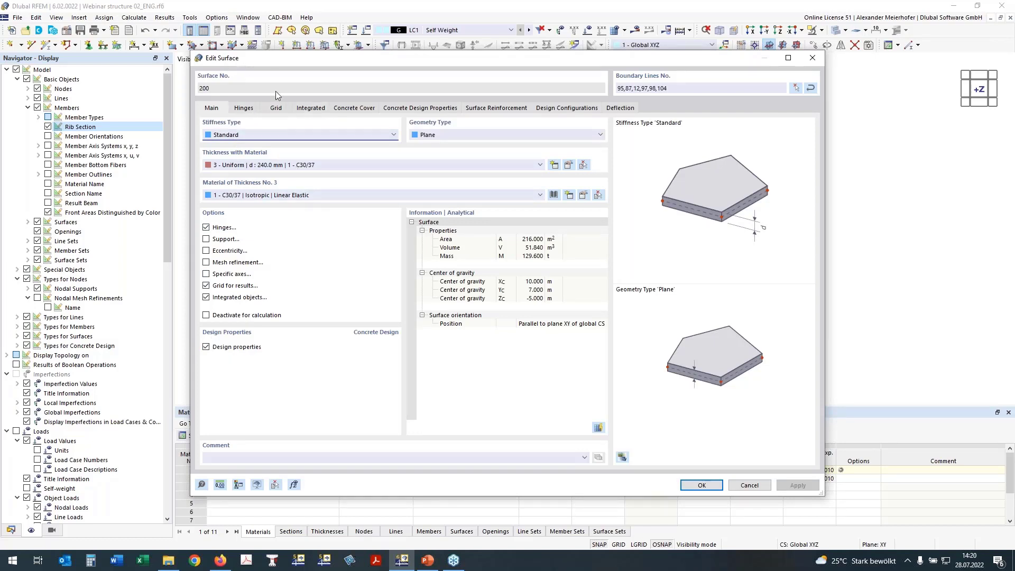
pyautogui.click(347, 110)
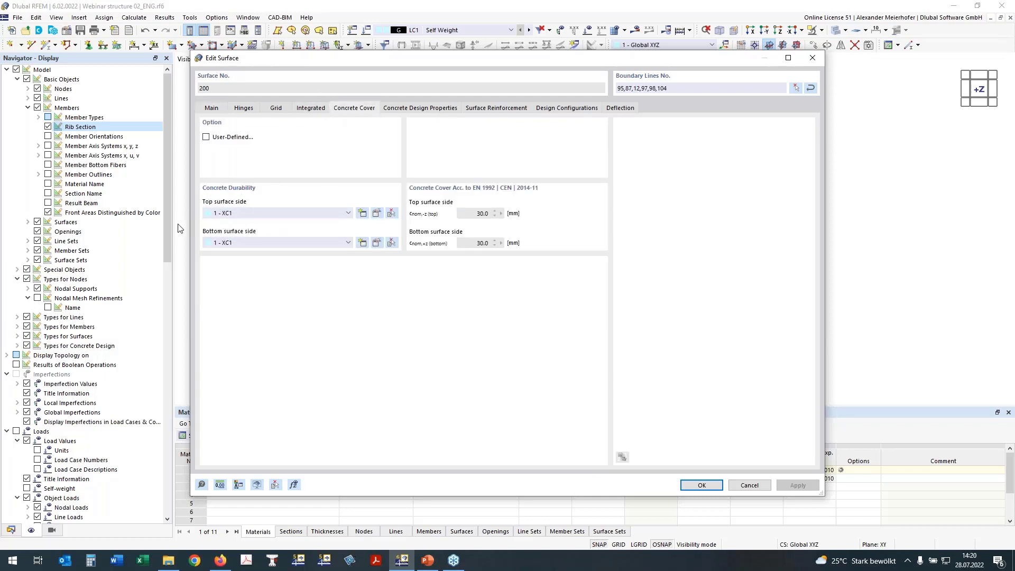
pyautogui.click(235, 214)
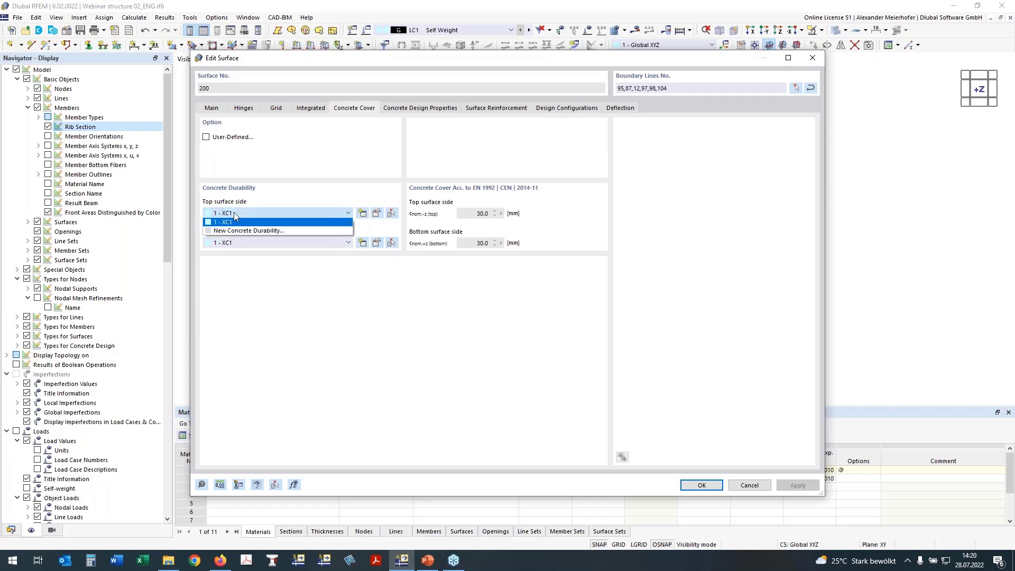
pyautogui.click(235, 215)
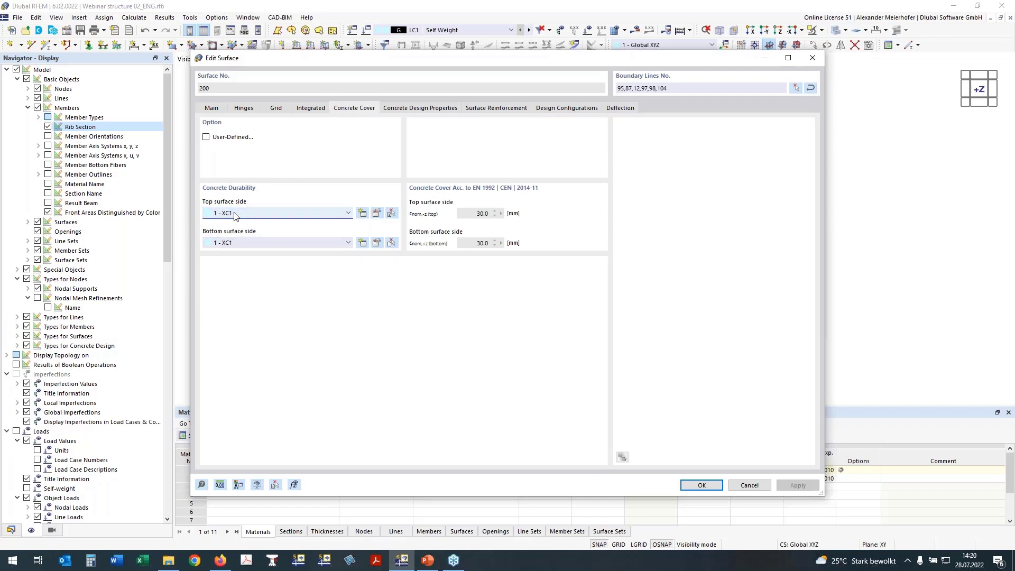
pyautogui.click(427, 109)
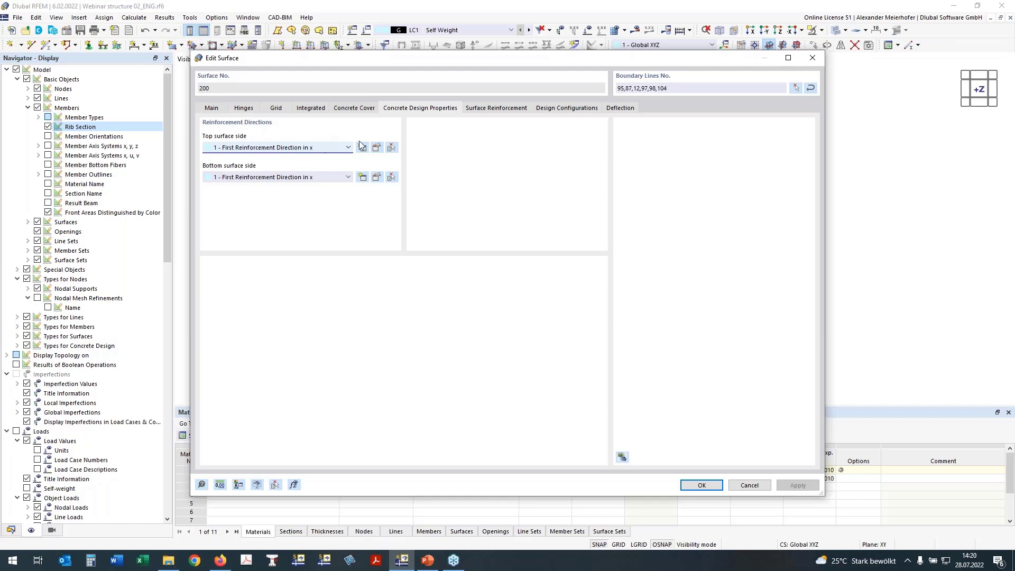
# Step: Add a new surface reinforcement with additional transverse reinforcement to the slab and name it Basic Reinforcement
pyautogui.click(503, 110)
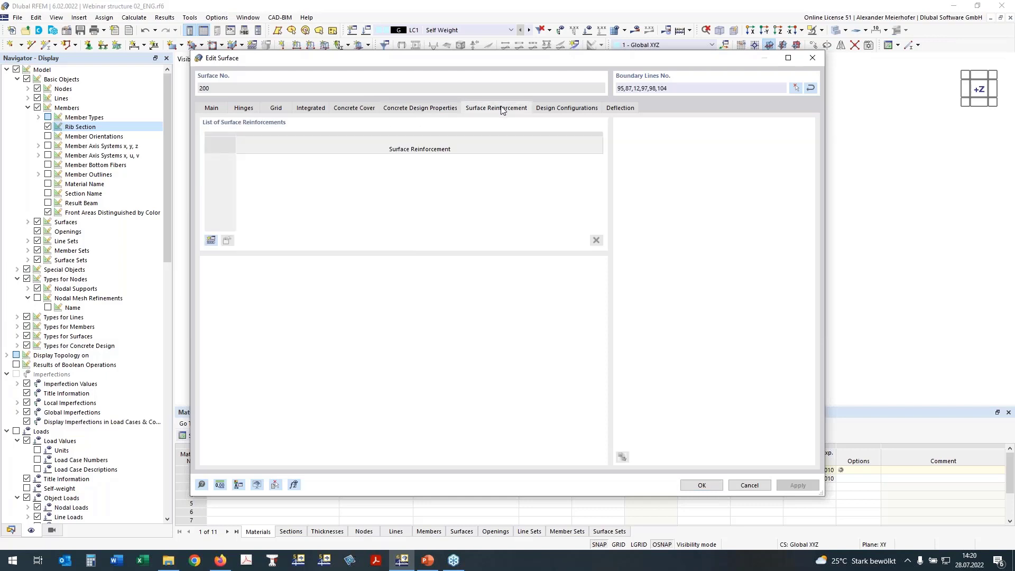
pyautogui.moveTo(470, 67); pyautogui.dragTo(472, 116)
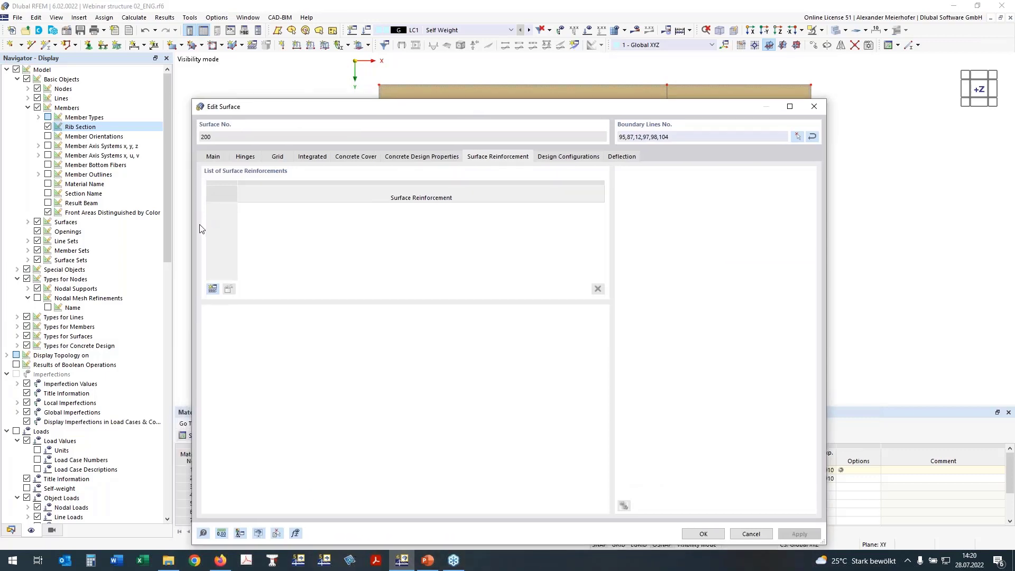
pyautogui.click(213, 290)
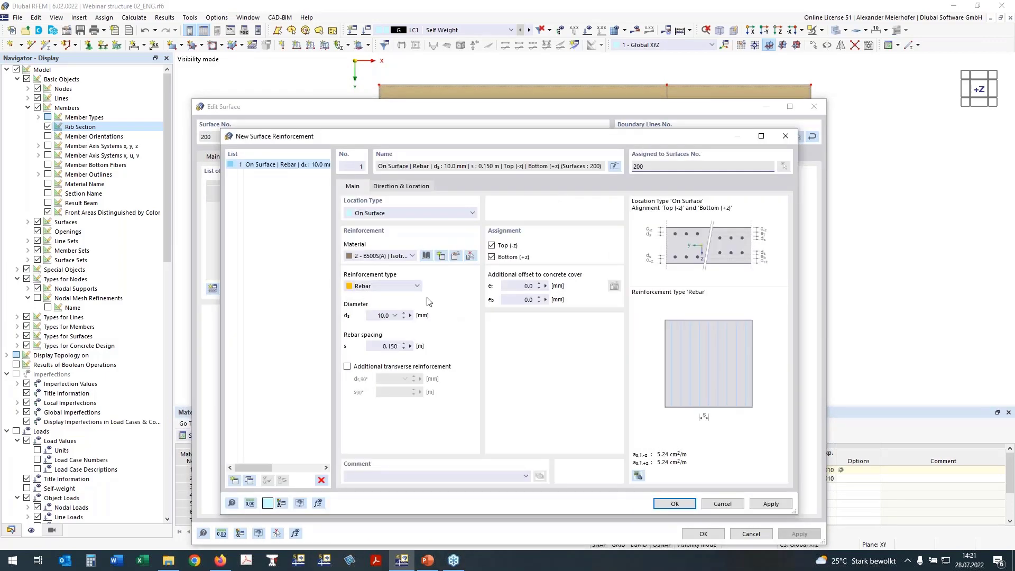
pyautogui.click(347, 367)
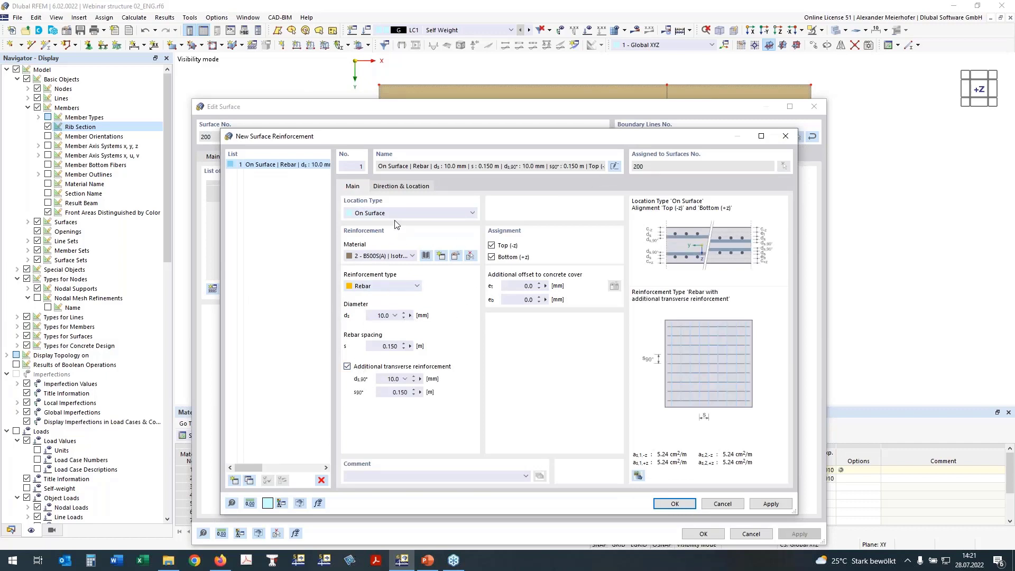
pyautogui.click(615, 166)
pyautogui.write('Basic Reinf')
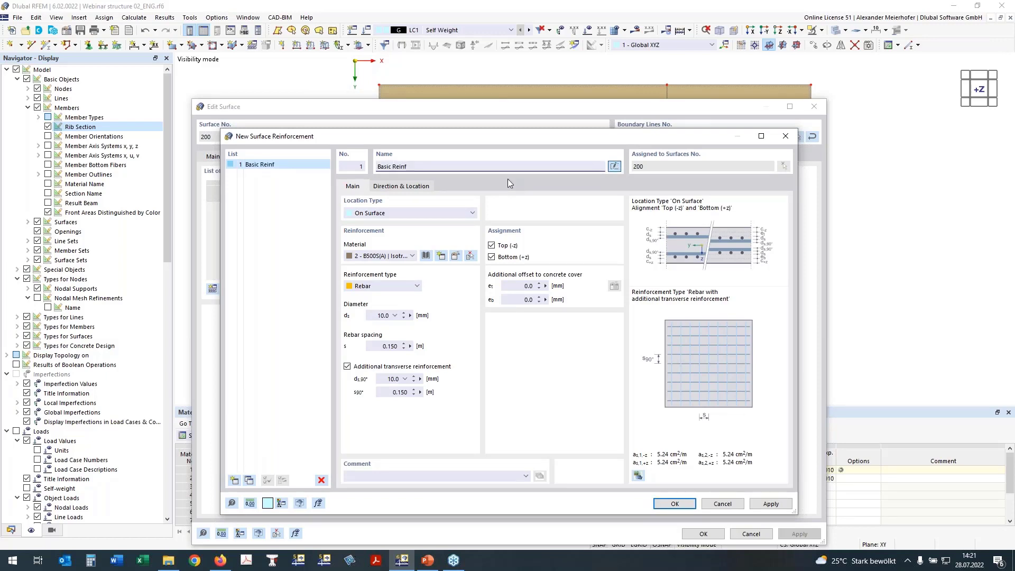
pyautogui.write('orcement')
# Step: Set the rebar spacing to 0.1 m in both the main and transverse directions and accept the surface reinforcement
pyautogui.doubleClick(393, 346)
pyautogui.write('1')
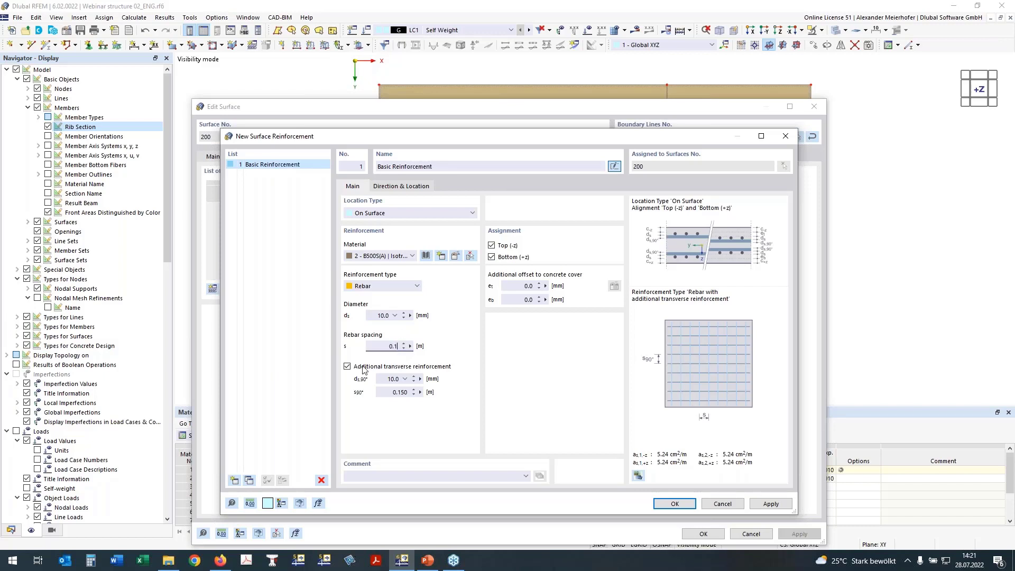
pyautogui.doubleClick(401, 394)
pyautogui.write('1')
pyautogui.click(377, 317)
pyautogui.click(682, 505)
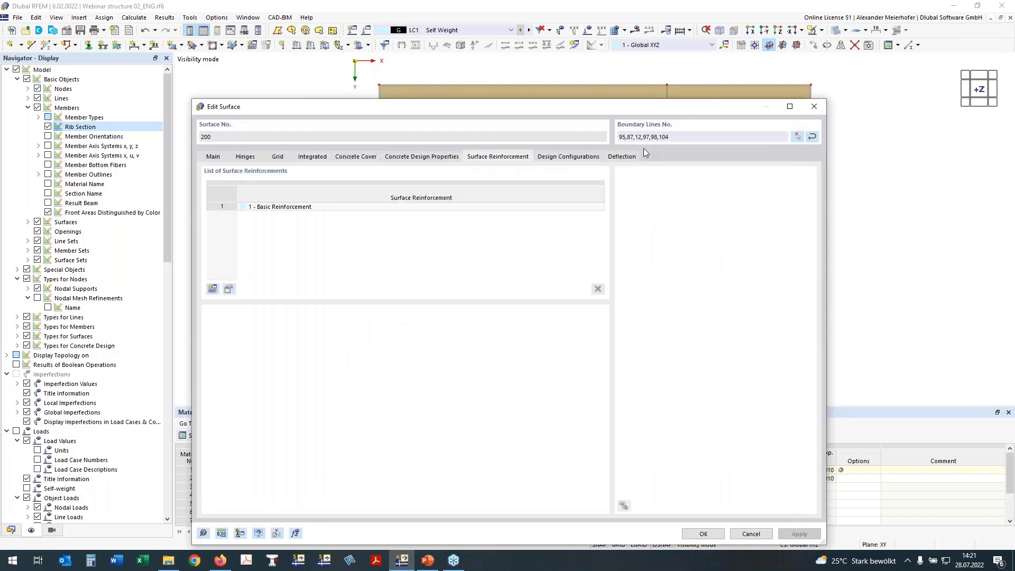
# Step: Set the slab's deflection displacement reference to Parallel surface at the point of minimum nodal deformation
pyautogui.click(582, 160)
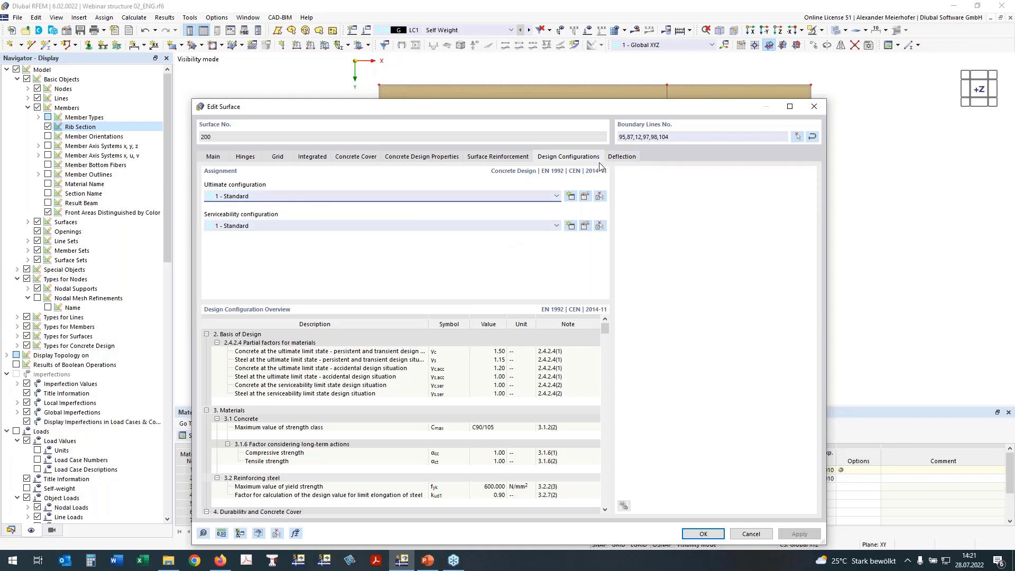
pyautogui.click(622, 157)
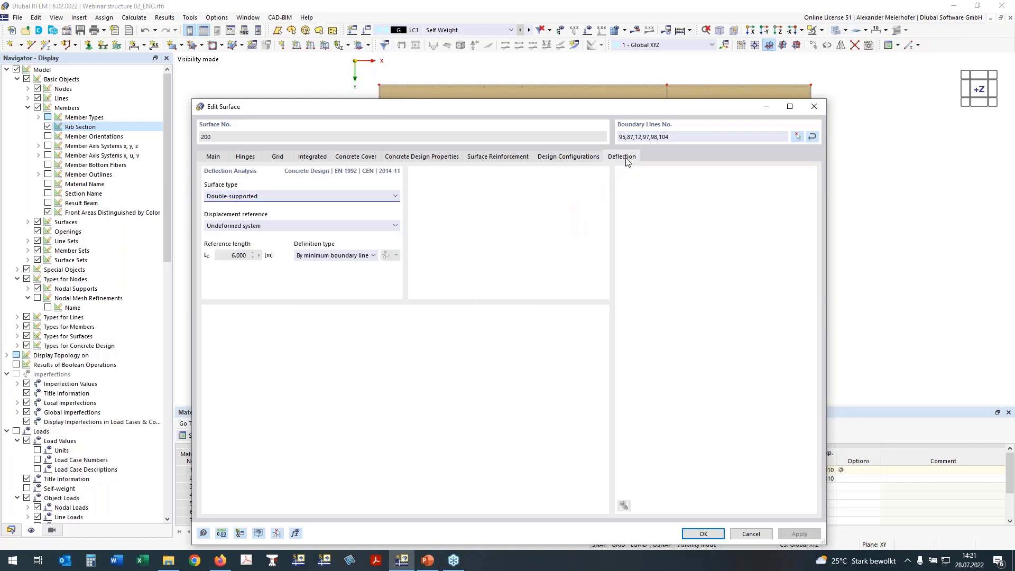
pyautogui.moveTo(472, 100); pyautogui.dragTo(291, 220)
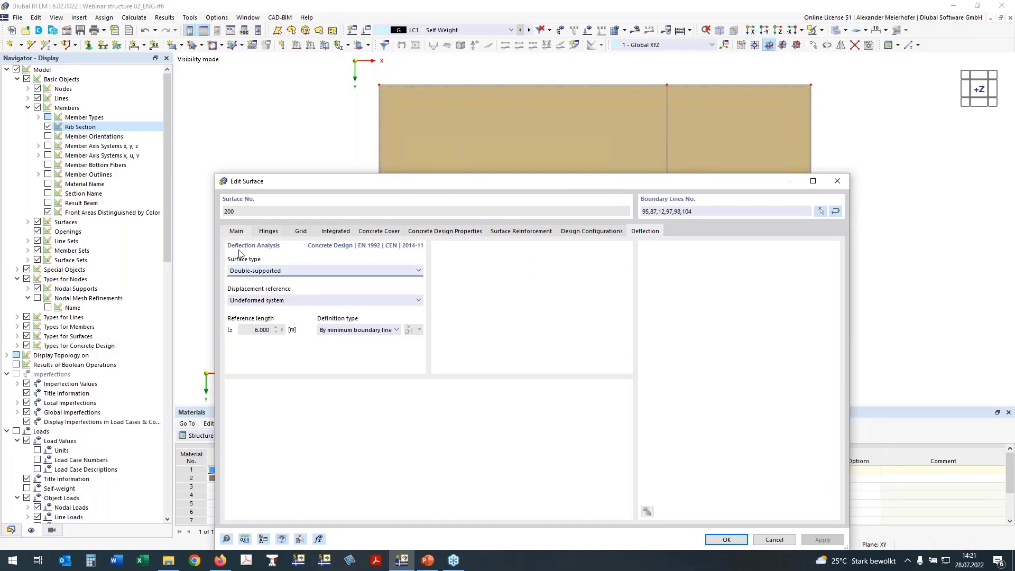
pyautogui.click(250, 300)
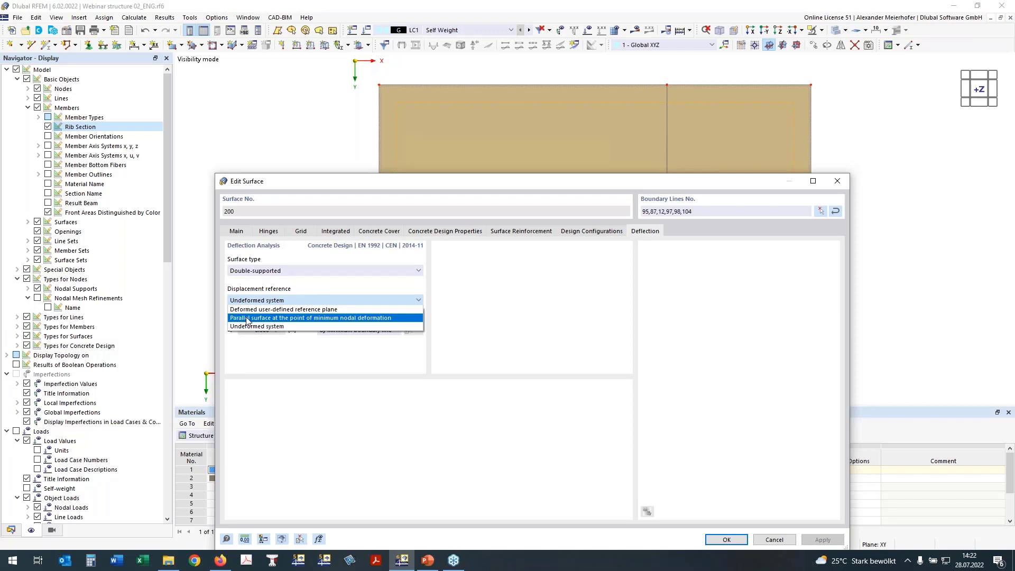
pyautogui.click(247, 320)
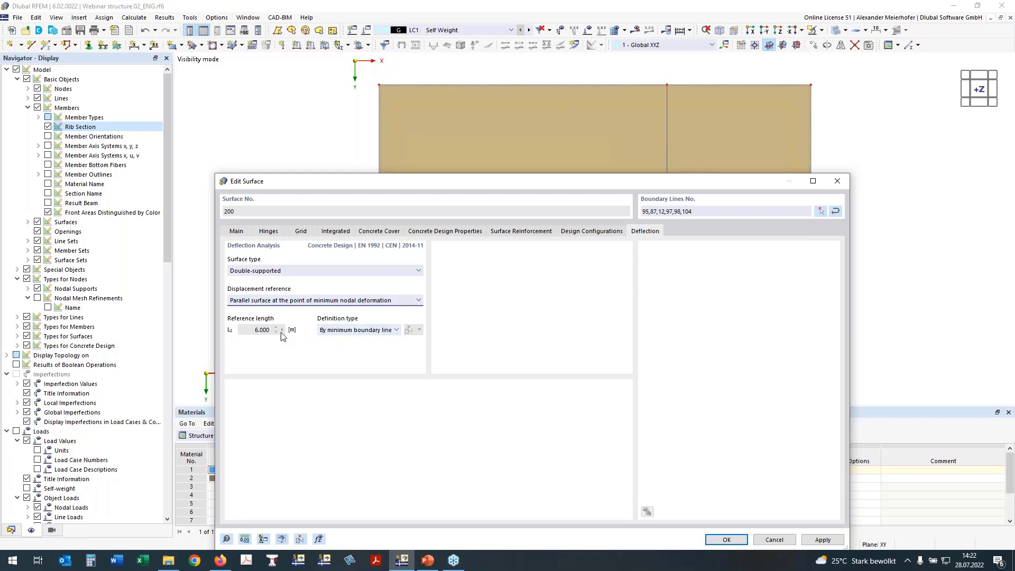
# Step: Define the slab's deflection reference length manually as 5.5 m between the midpoint rib node and the column node at X 7 m, Y 12.5 m
pyautogui.click(359, 332)
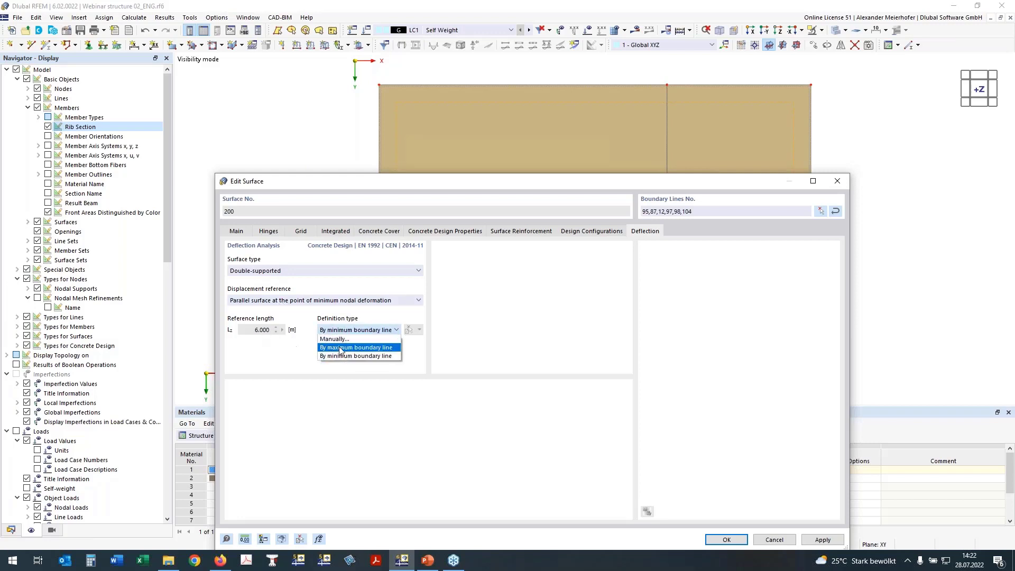
pyautogui.click(359, 339)
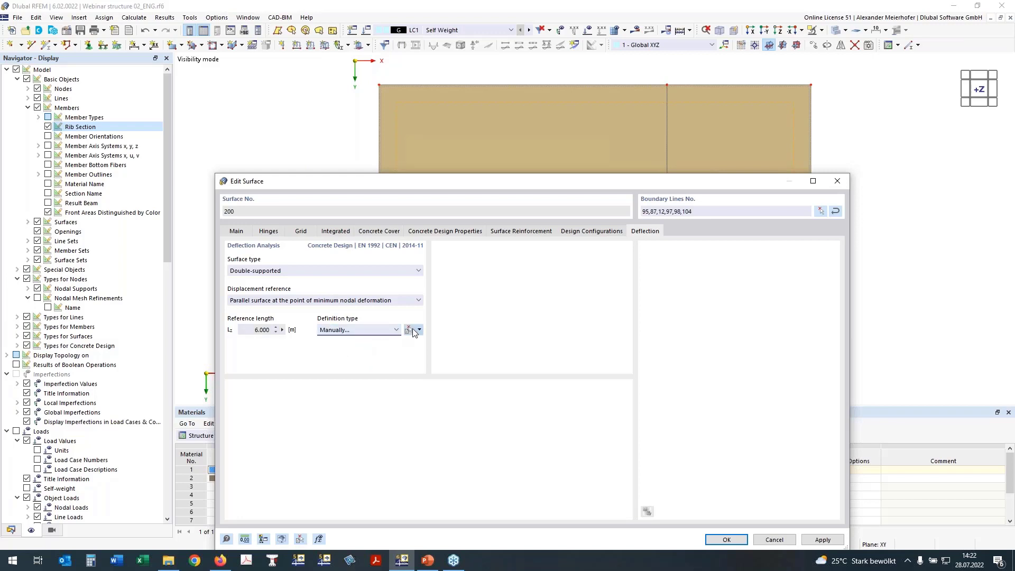
pyautogui.click(413, 329)
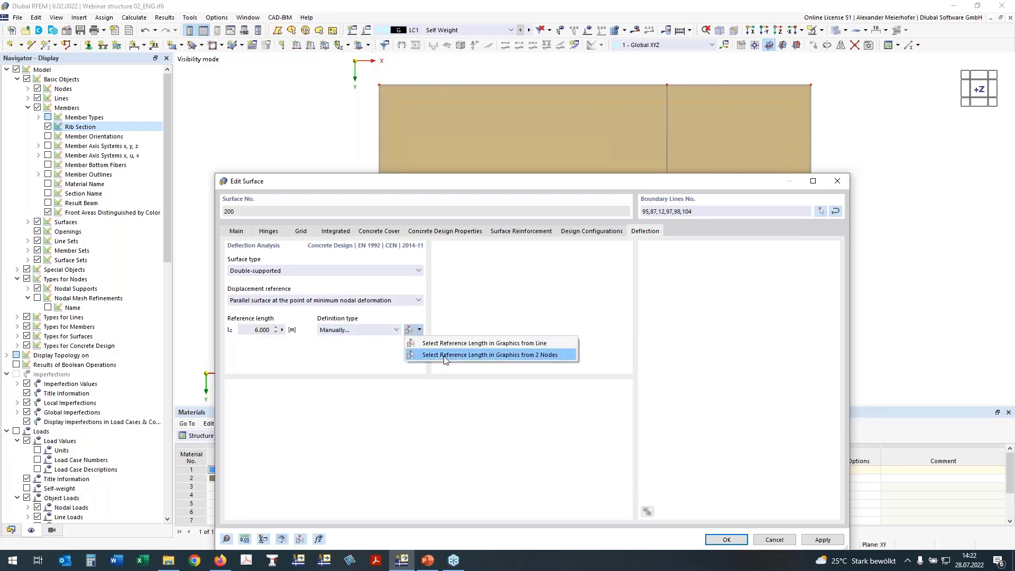
pyautogui.click(444, 355)
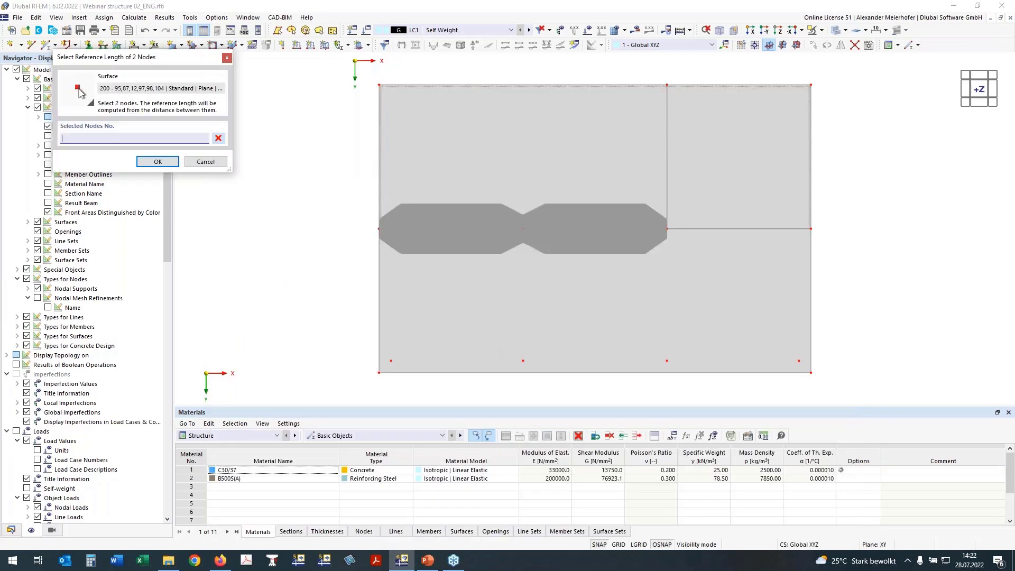
pyautogui.click(523, 229)
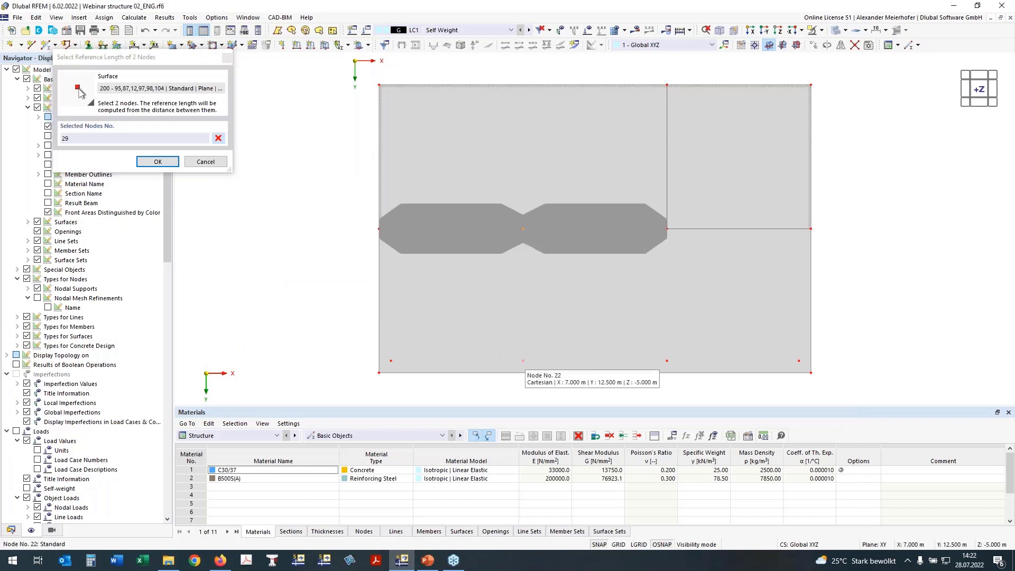
pyautogui.click(523, 361)
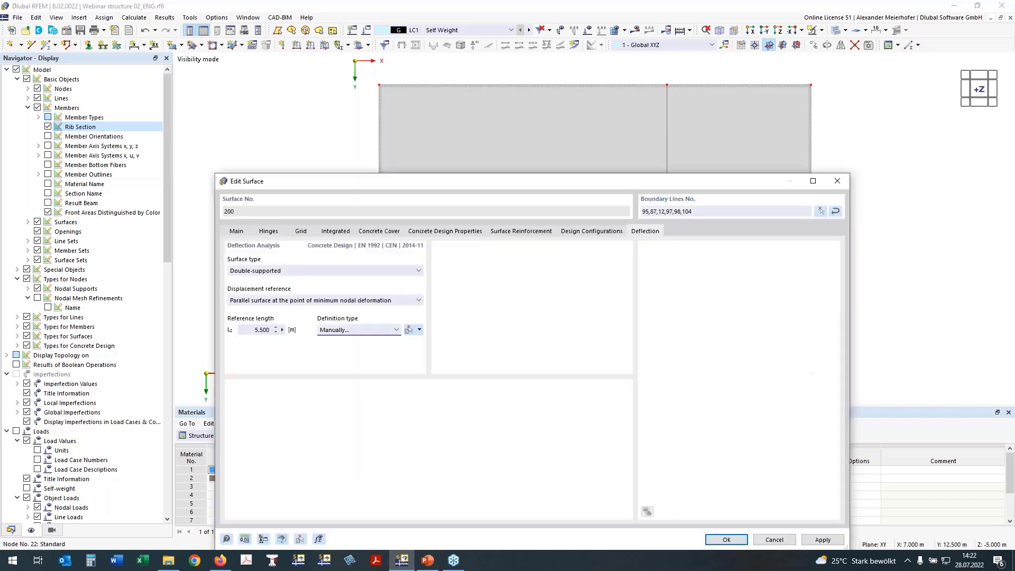
pyautogui.click(729, 541)
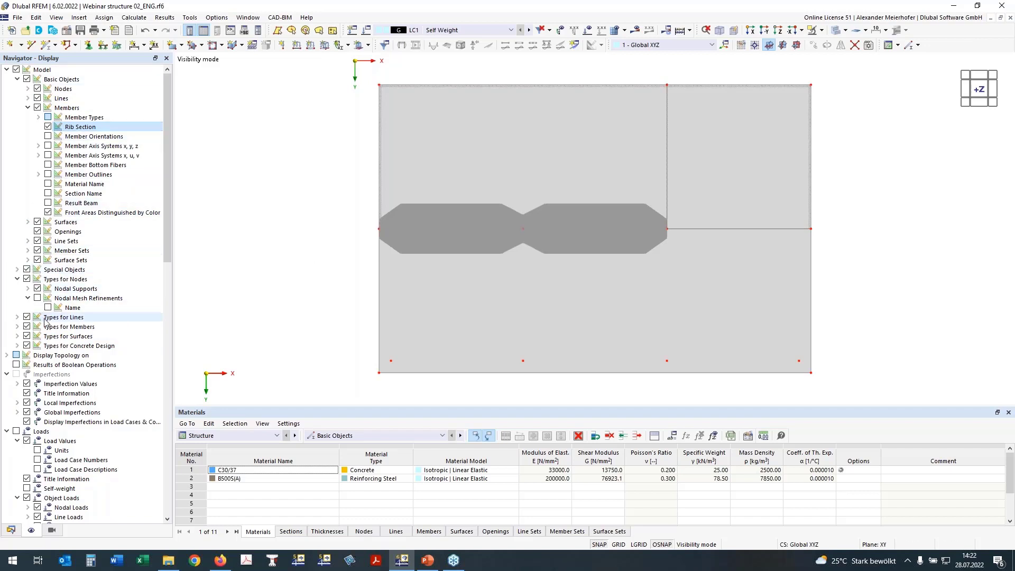
# Step: Inspect the slab's on-surface longitudinal reinforcement in plan view and switch off the display of surface reinforcements
pyautogui.click(17, 345)
pyautogui.scroll(-2, 36, 341)
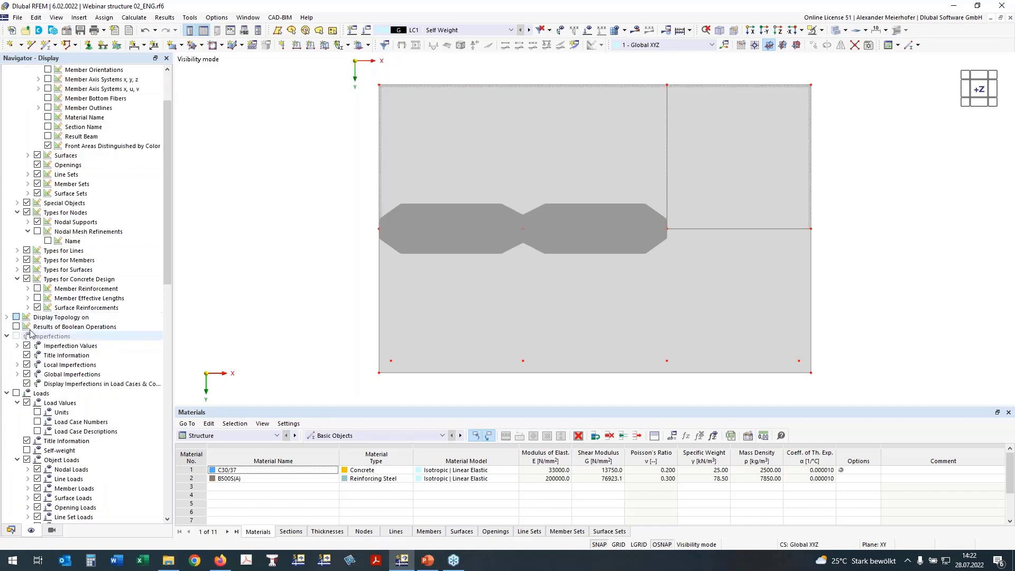
pyautogui.click(28, 308)
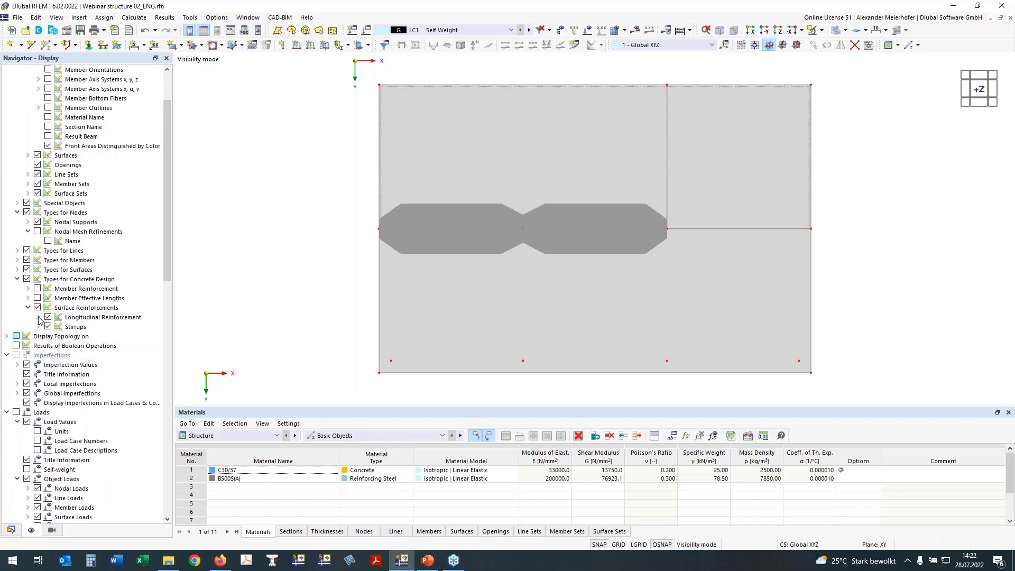
pyautogui.click(39, 318)
pyautogui.click(59, 375)
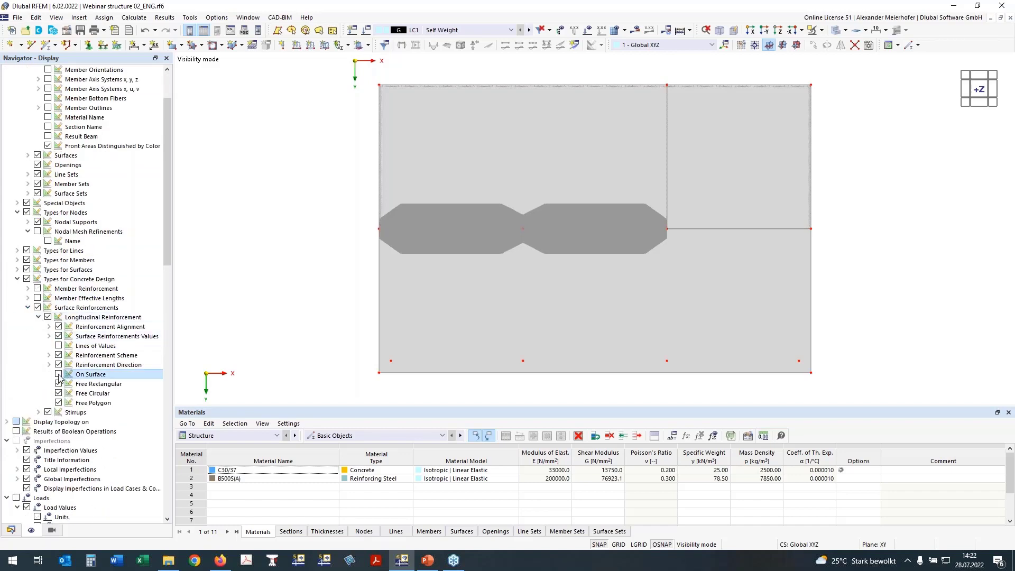
pyautogui.click(59, 374)
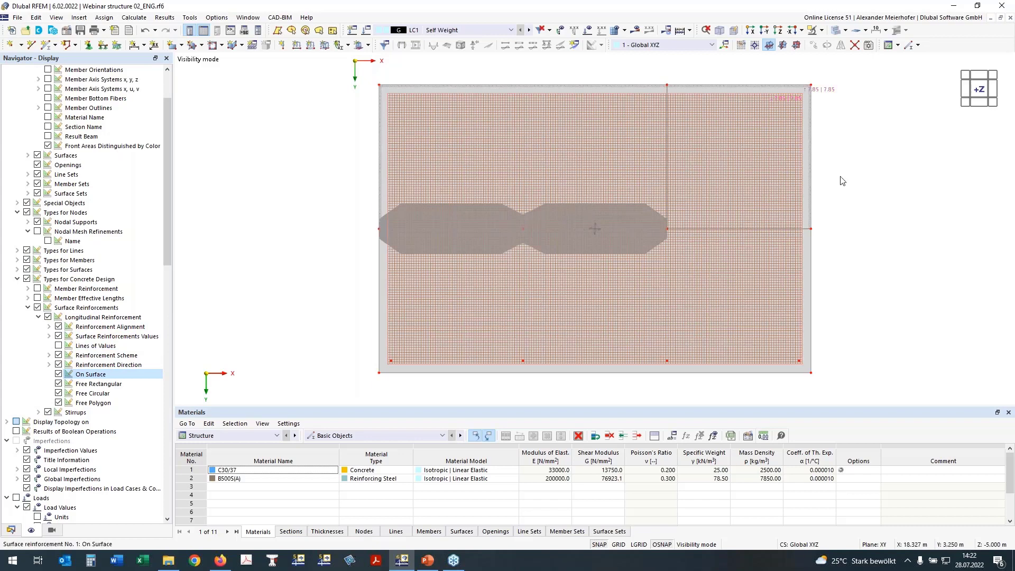
pyautogui.keyDown('ctrl'); pyautogui.moveTo(842, 181); pyautogui.dragTo(837, 220, button='middle'); pyautogui.keyUp('ctrl')
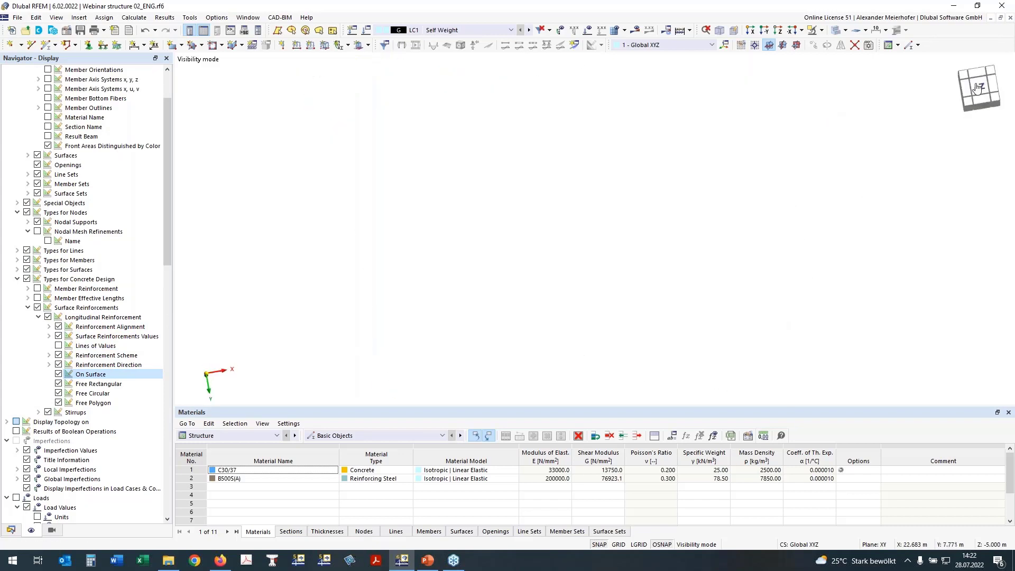
pyautogui.click(977, 88)
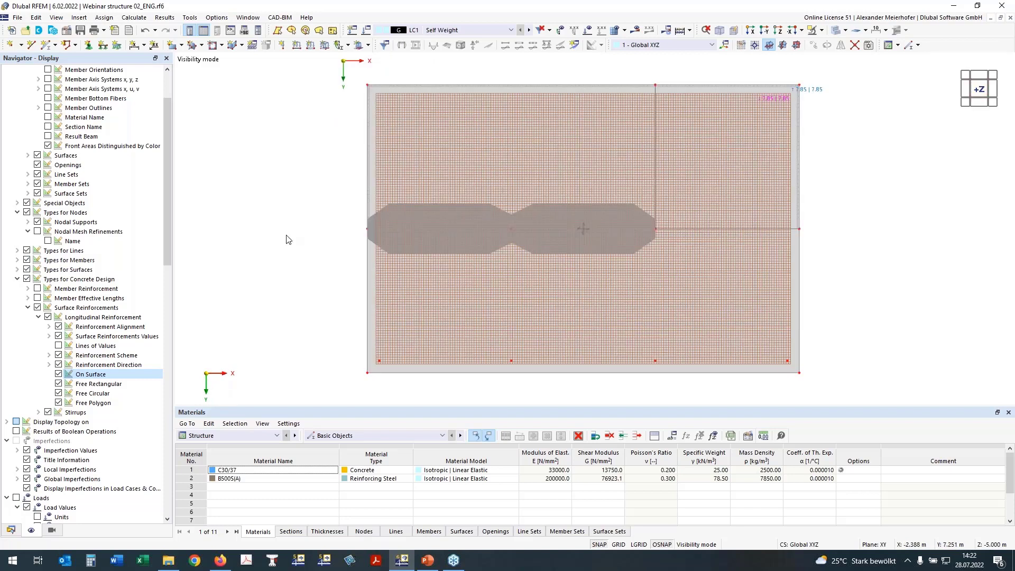
pyautogui.click(37, 308)
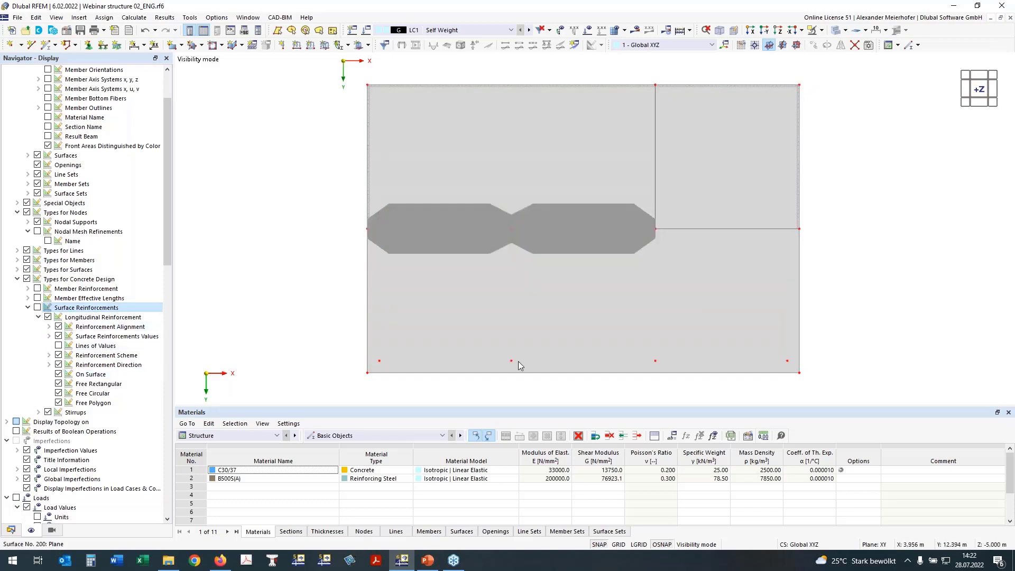
# Step: Activate punching design for the four column nodes at Y = 12.5 m on the intermediate slab
pyautogui.keyDown('ctrl'); pyautogui.moveTo(343, 217); pyautogui.dragTo(316, 374, button='middle'); pyautogui.keyUp('ctrl')
pyautogui.moveTo(311, 323); pyautogui.dragTo(873, 378)
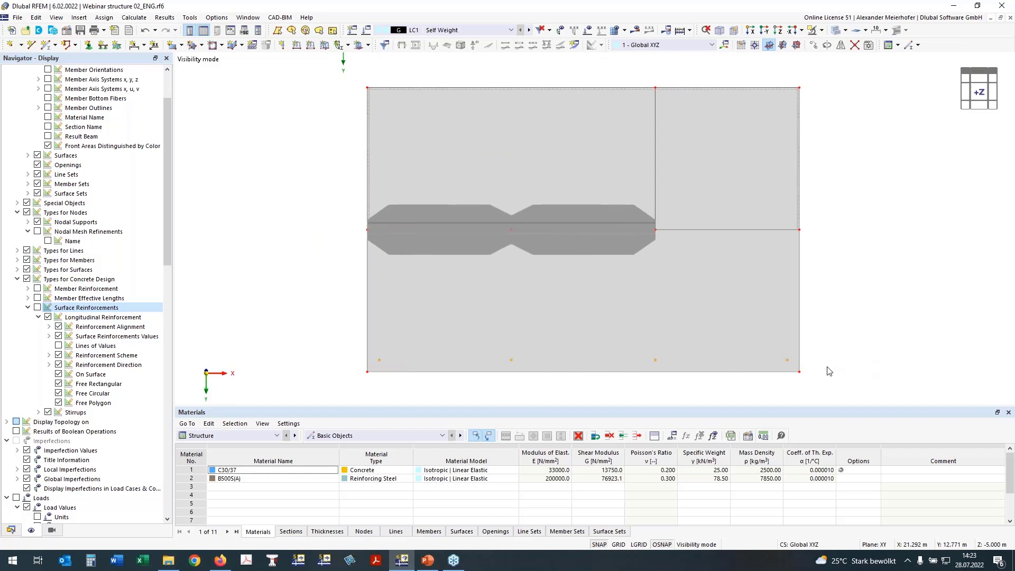
pyautogui.rightClick(787, 364)
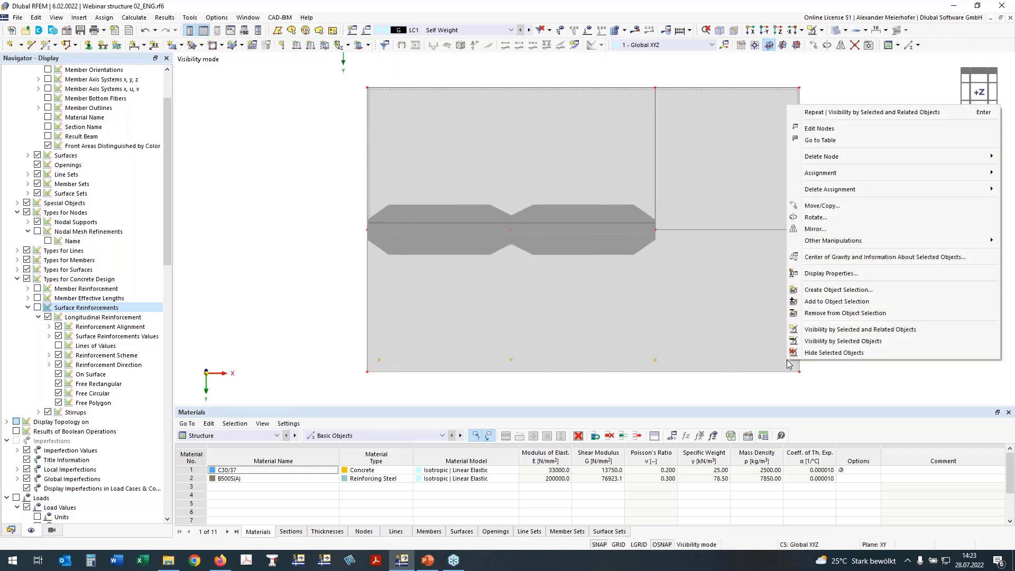
pyautogui.click(819, 127)
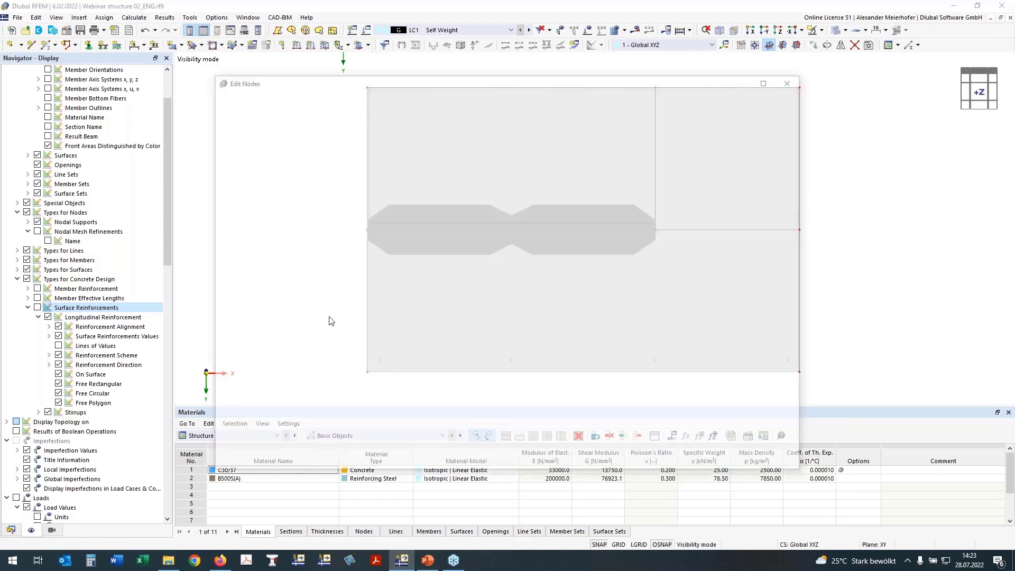
pyautogui.click(231, 397)
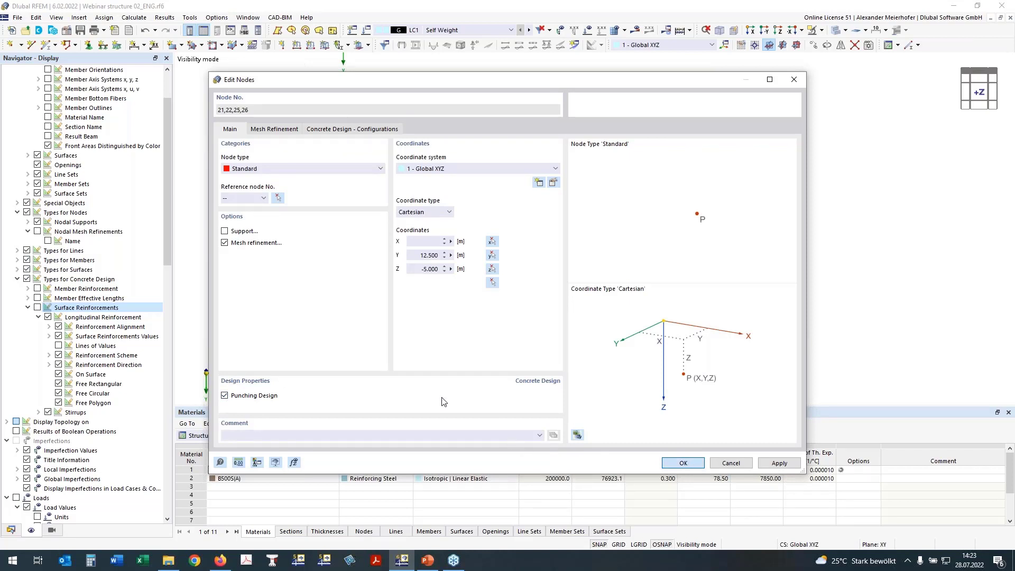
pyautogui.press('Return')
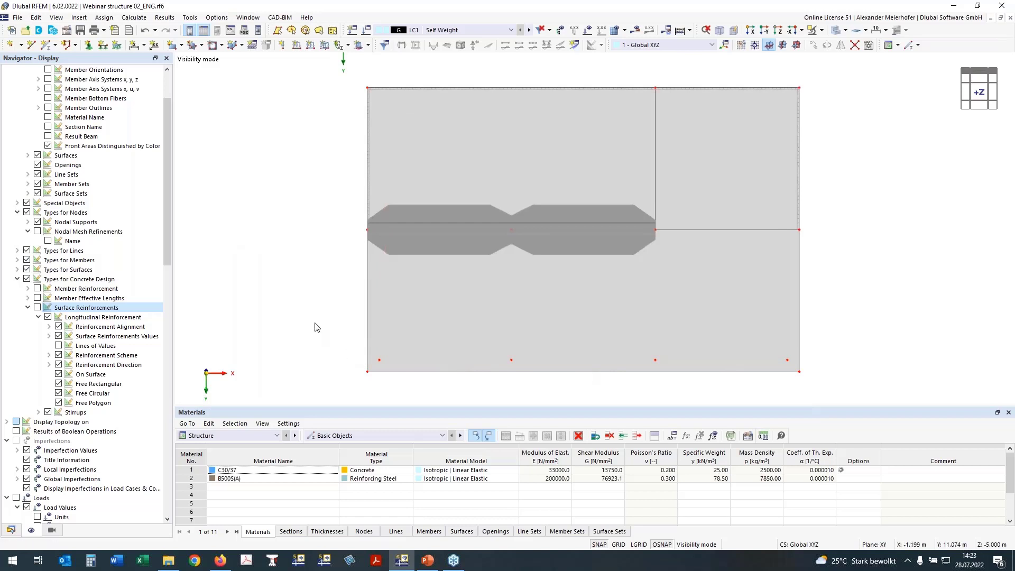
# Step: Create a continuous member set from the two collinear ribs in plan view and activate its concrete design properties
pyautogui.keyDown('ctrl'); pyautogui.moveTo(315, 323); pyautogui.dragTo(541, 331, button='middle'); pyautogui.keyUp('ctrl')
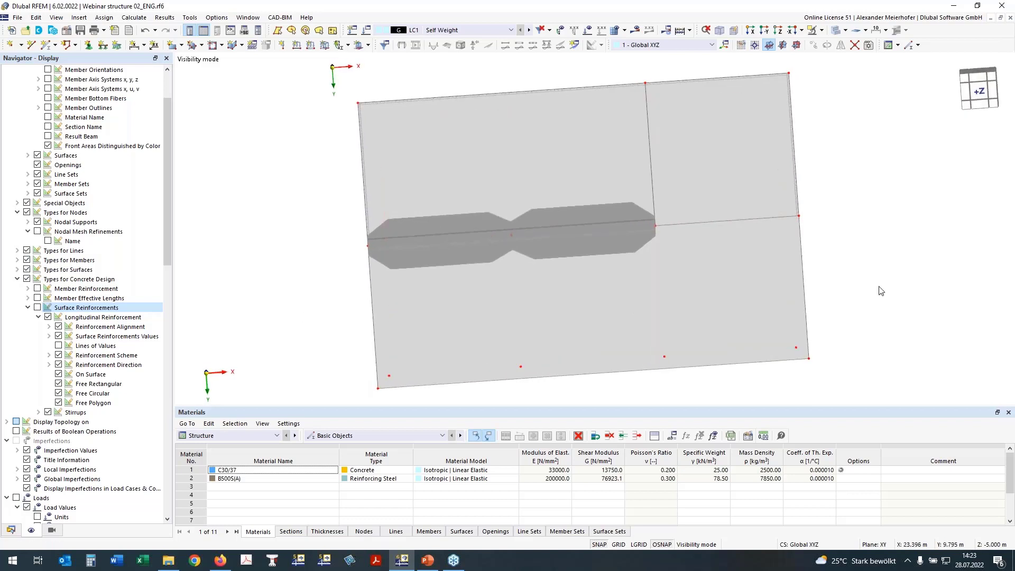
pyautogui.click(983, 94)
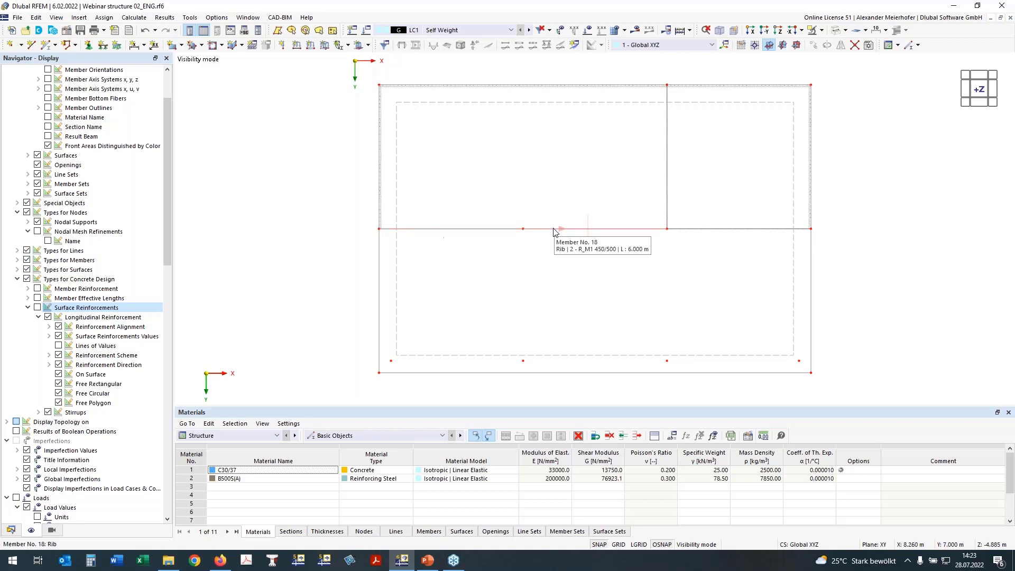
pyautogui.click(488, 229)
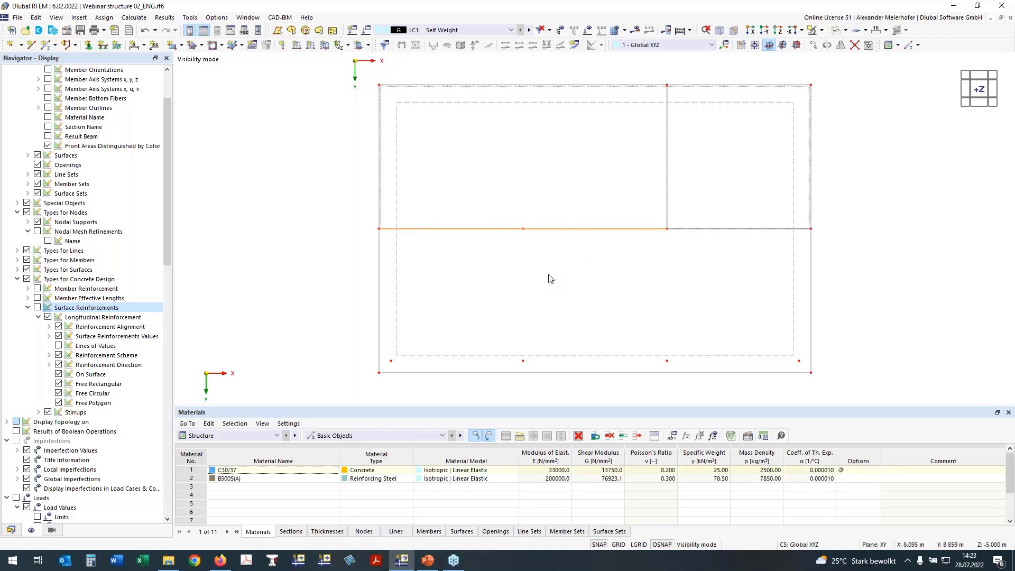
pyautogui.rightClick(565, 231)
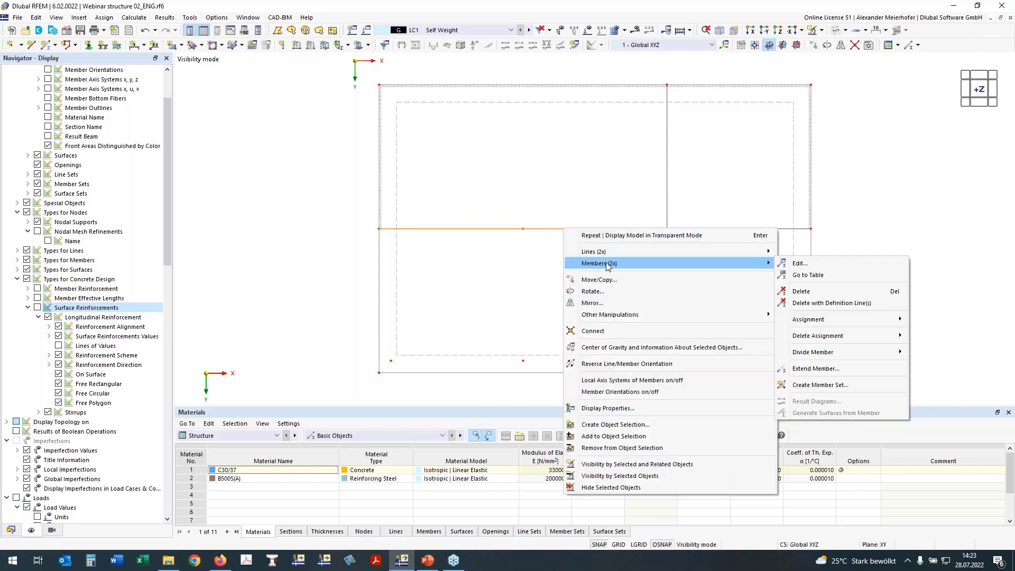
pyautogui.click(841, 385)
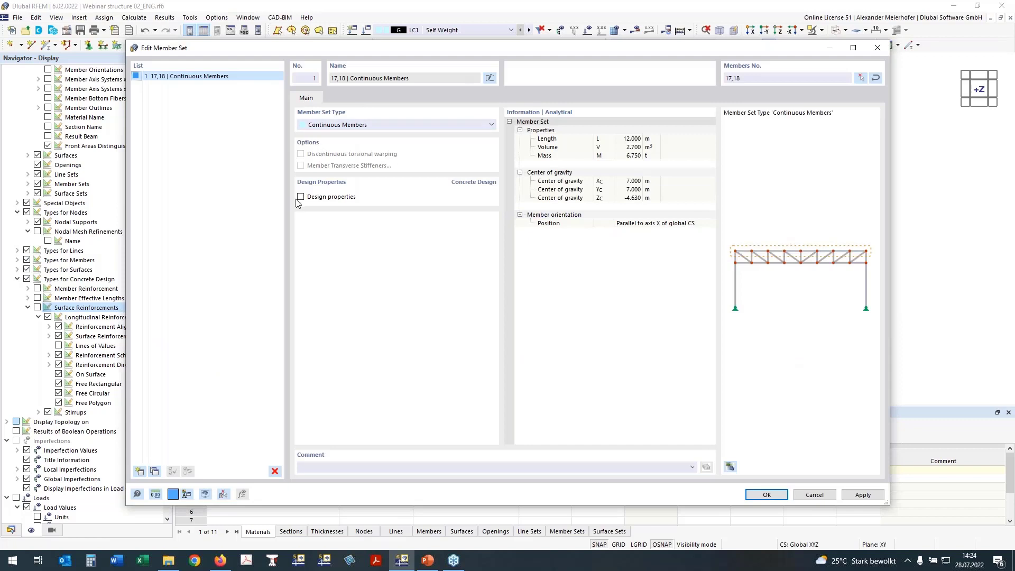
pyautogui.click(319, 198)
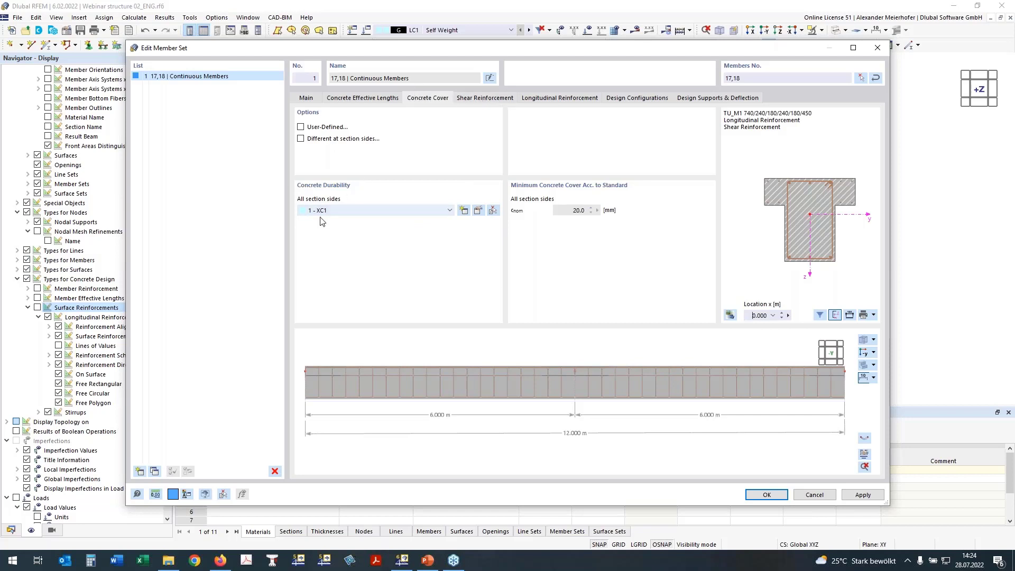
# Step: Set the stirrup distance in the rib member set's shear reinforcement to 0.15 m
pyautogui.click(483, 100)
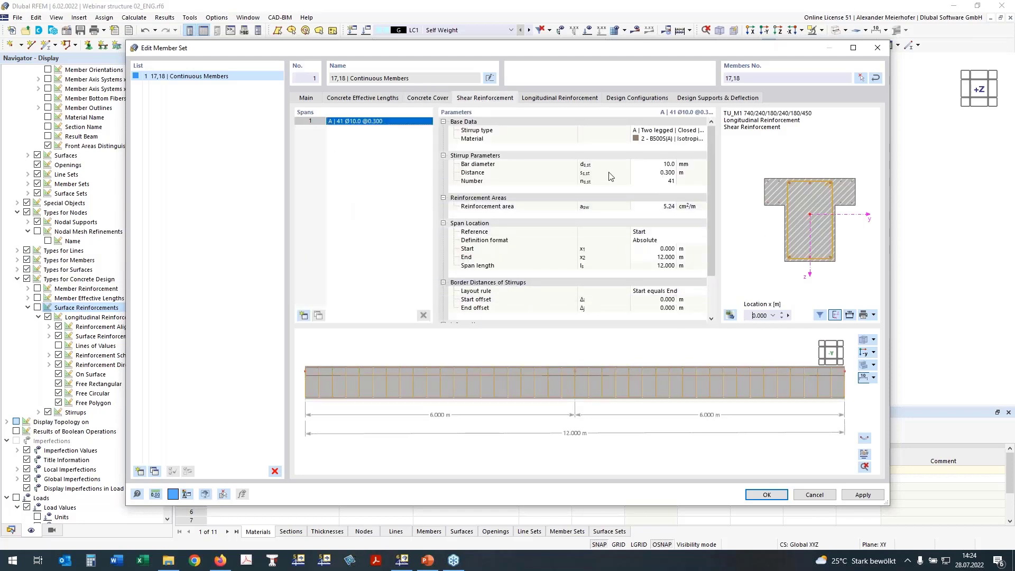
pyautogui.click(670, 173)
pyautogui.write('0,15')
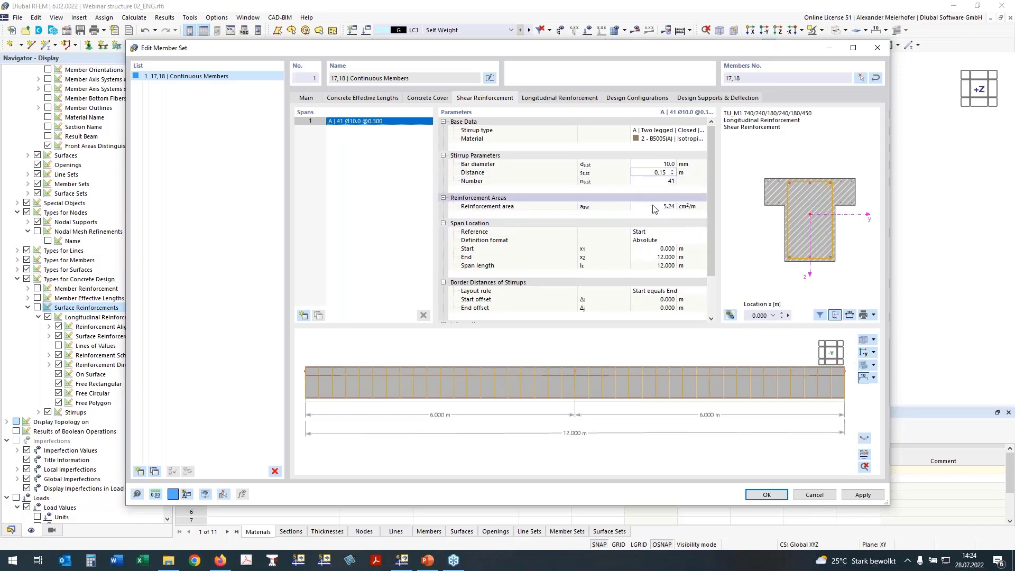
# Step: Examine the rib member set's longitudinal reinforcement from above and in the cross-section at x = 0.700 m
pyautogui.click(865, 354)
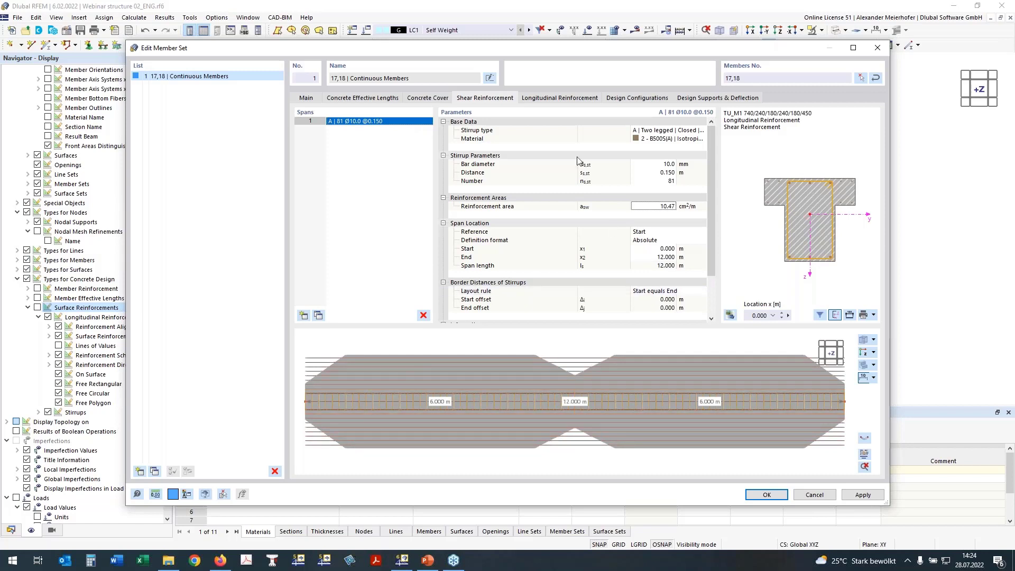
pyautogui.click(557, 98)
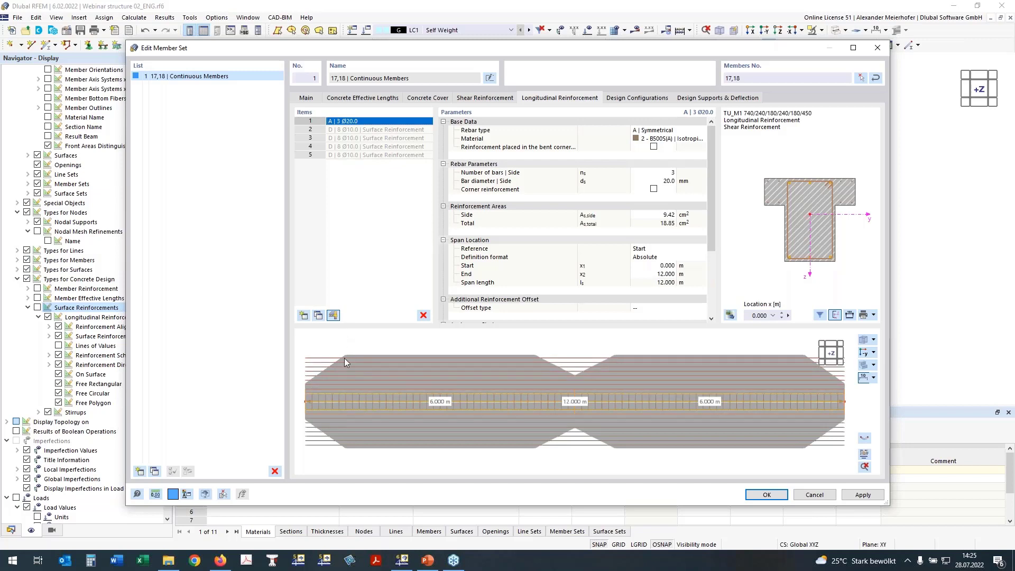
pyautogui.click(781, 313)
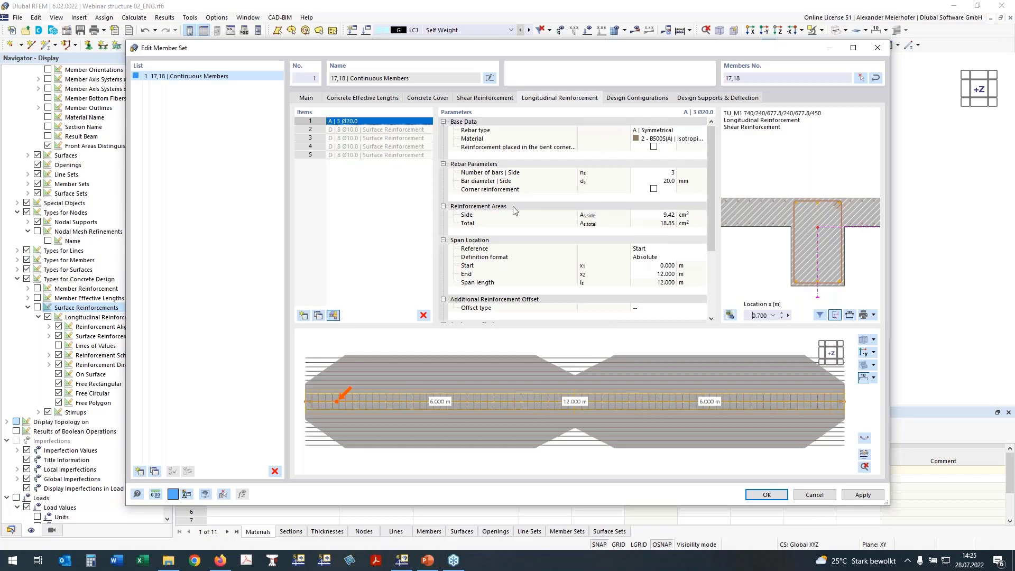
# Step: Change the rib member set's longitudinal rebar type to unsymmetrical, with 2 lateral bars and 4 bottom bars
pyautogui.click(659, 131)
pyautogui.click(654, 146)
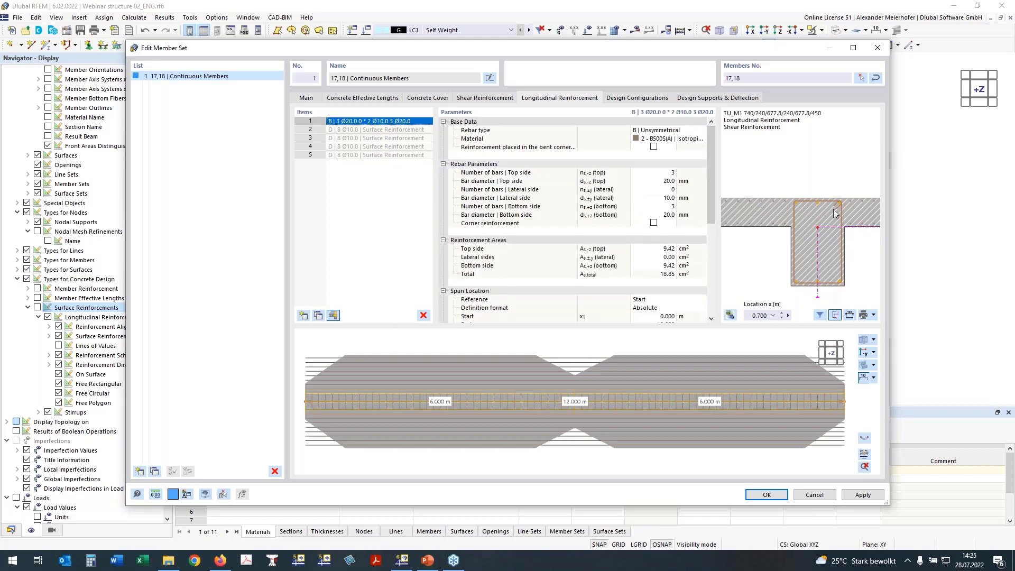
pyautogui.scroll(4, 838, 238)
pyautogui.moveTo(837, 230); pyautogui.dragTo(826, 198, button='middle')
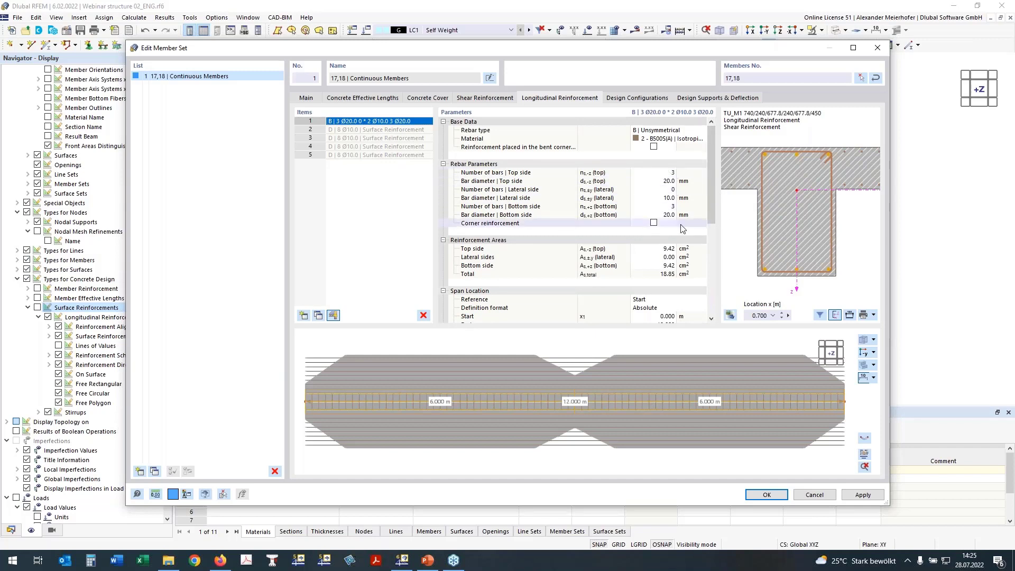
pyautogui.click(661, 189)
pyautogui.write('2')
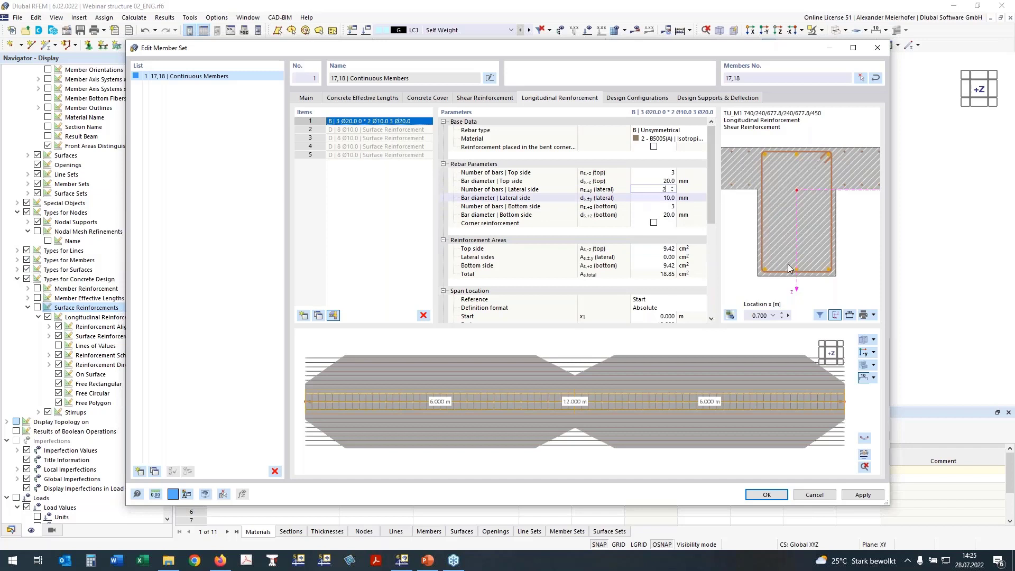
pyautogui.click(666, 210)
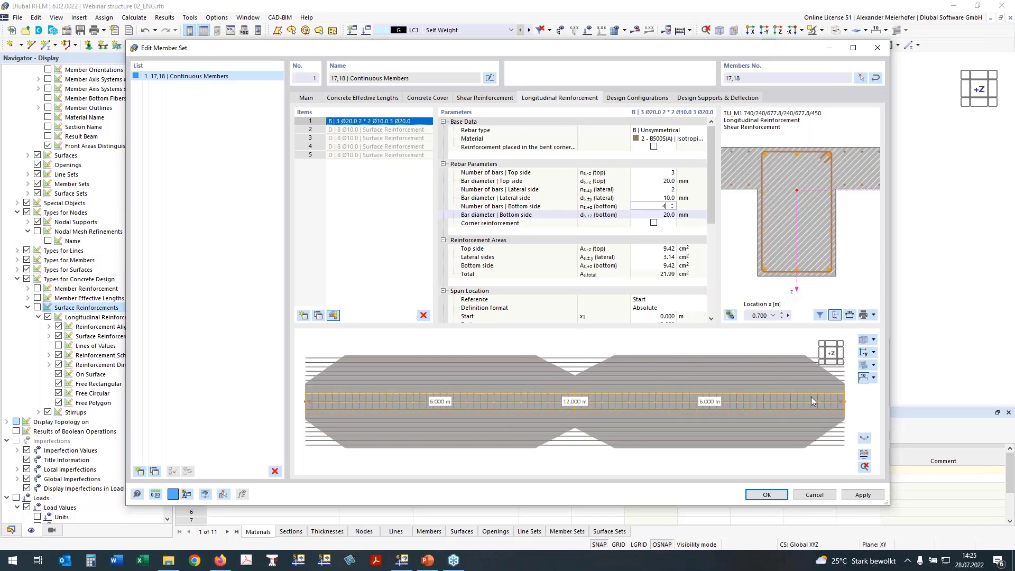
pyautogui.press('Tab')
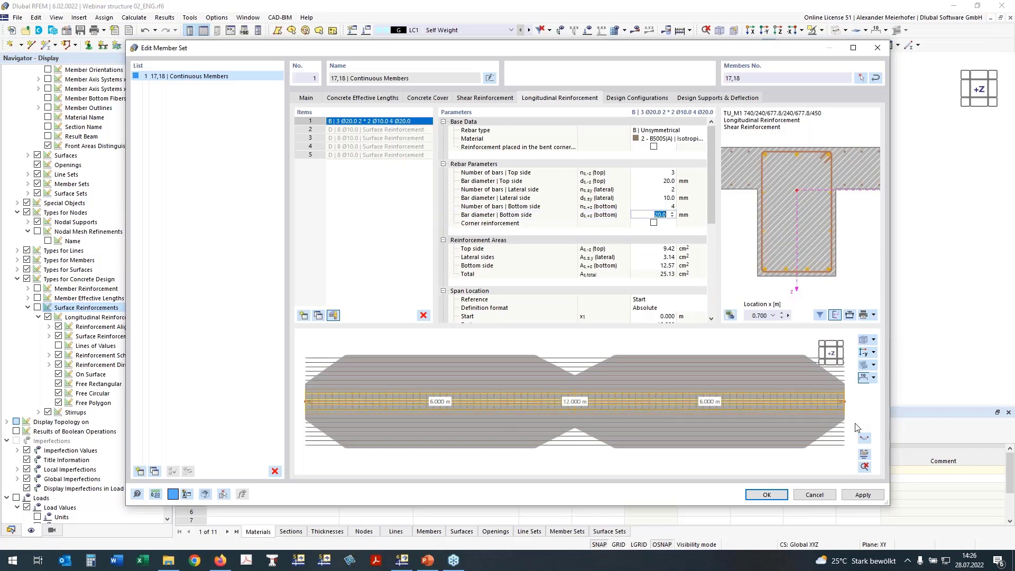
# Step: Examine the reinforcement layout drawing of the rib member set's bars and stirrups
pyautogui.click(864, 455)
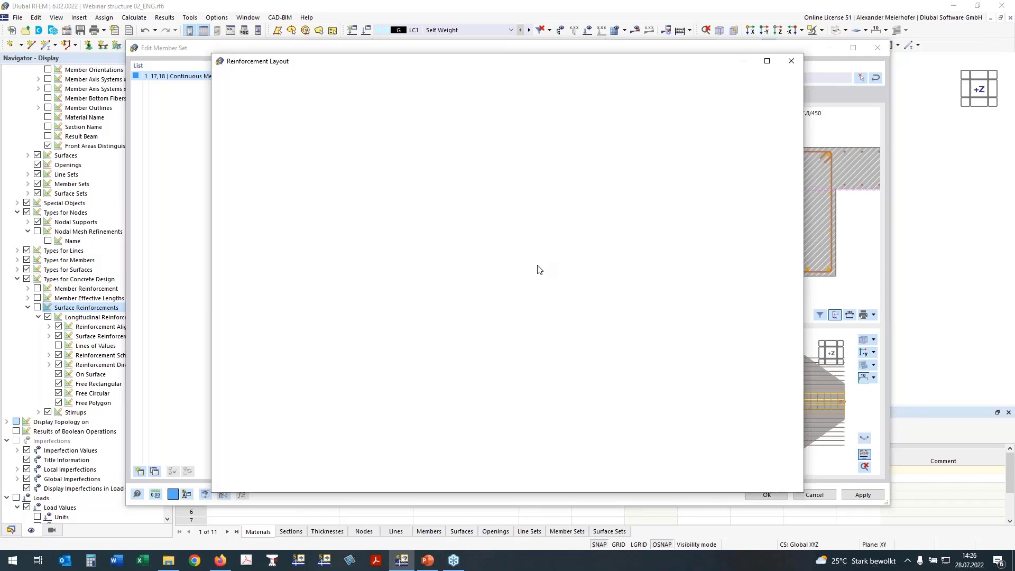
pyautogui.scroll(-1, 571, 250)
pyautogui.moveTo(620, 256); pyautogui.dragTo(604, 232, button='middle')
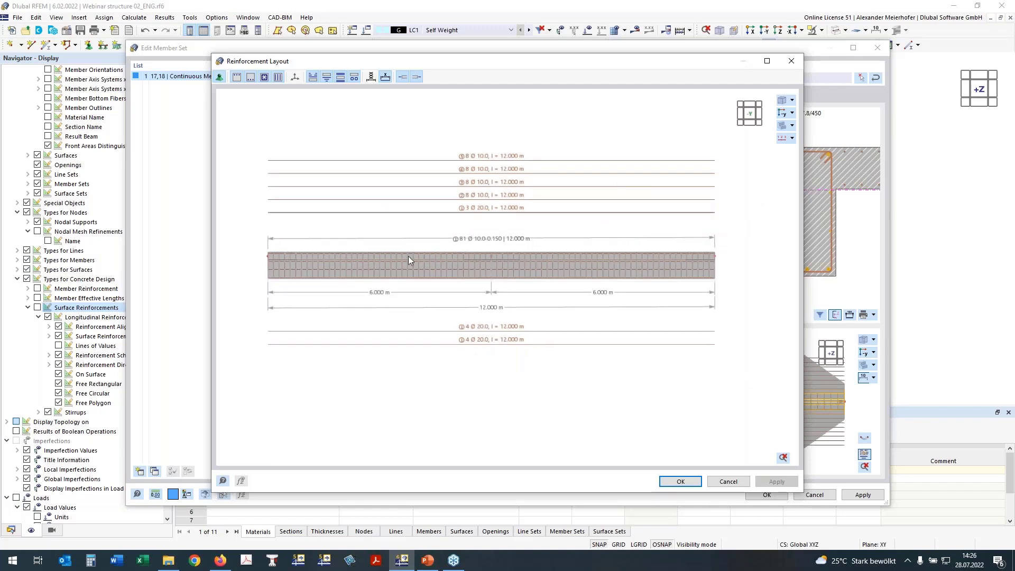
pyautogui.scroll(1, 458, 242)
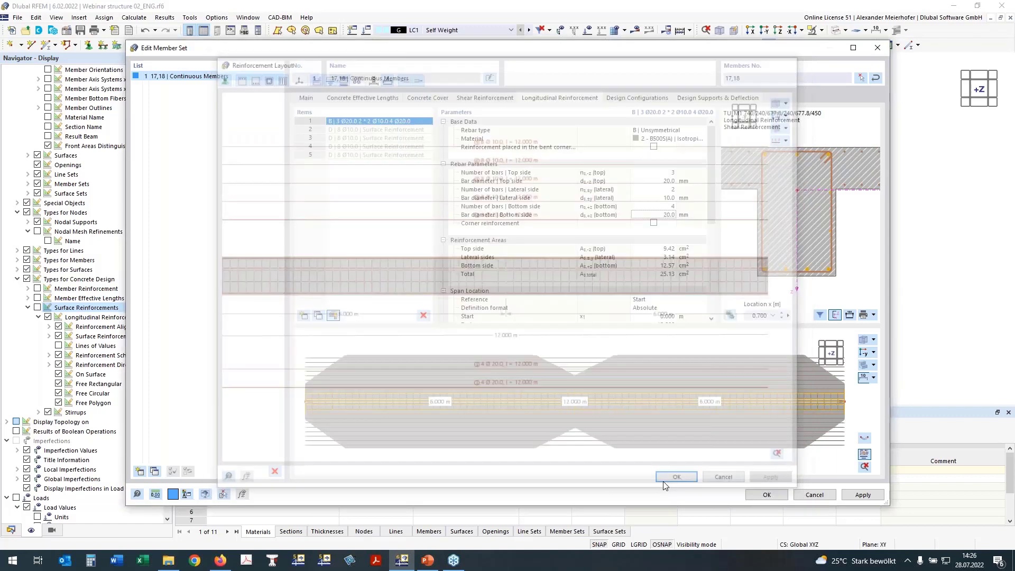
# Step: Set the member set's deflection check direction to local axis z and its displacement reference to deformed segment ends
pyautogui.click(706, 98)
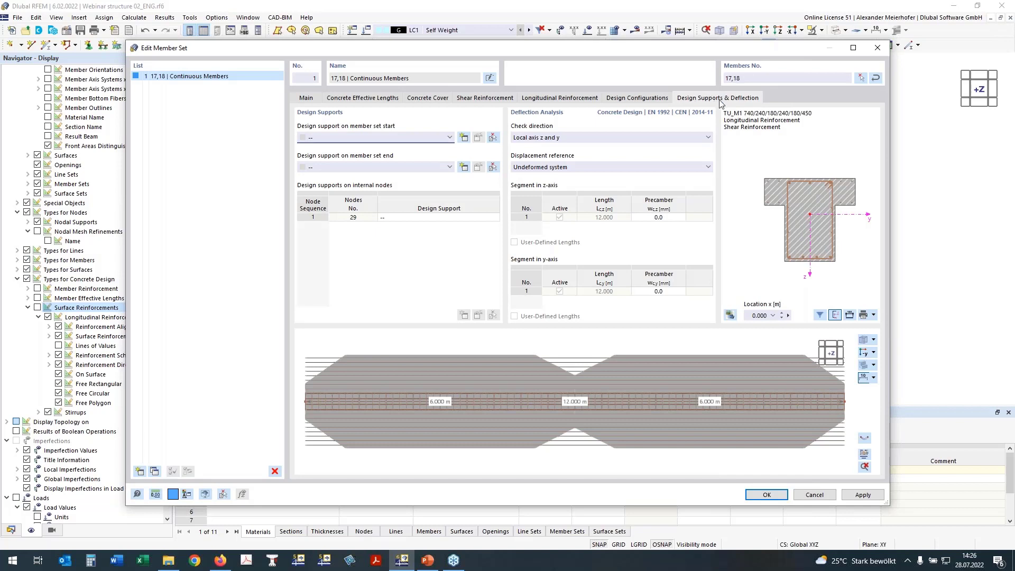
pyautogui.click(569, 138)
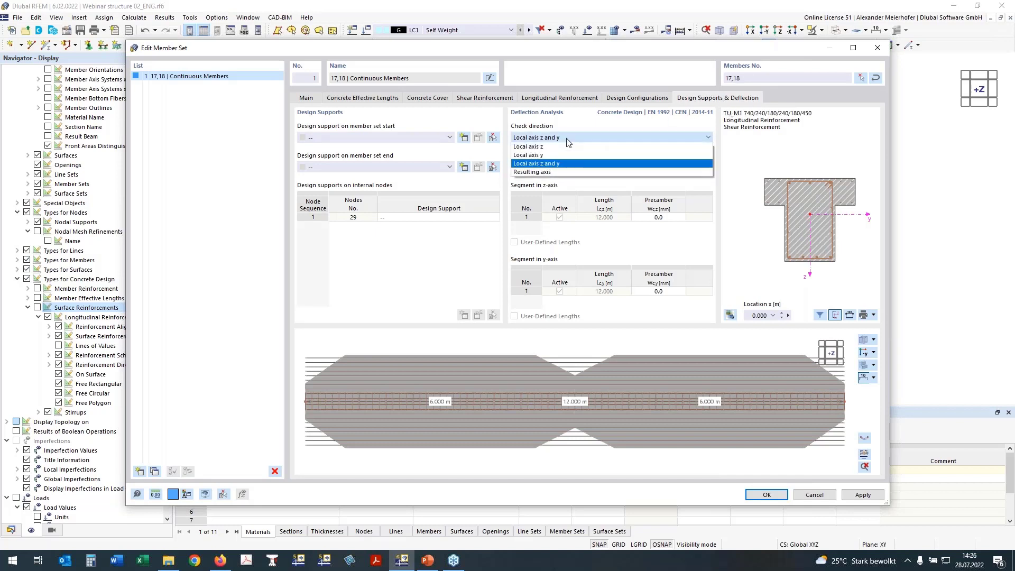
pyautogui.click(529, 149)
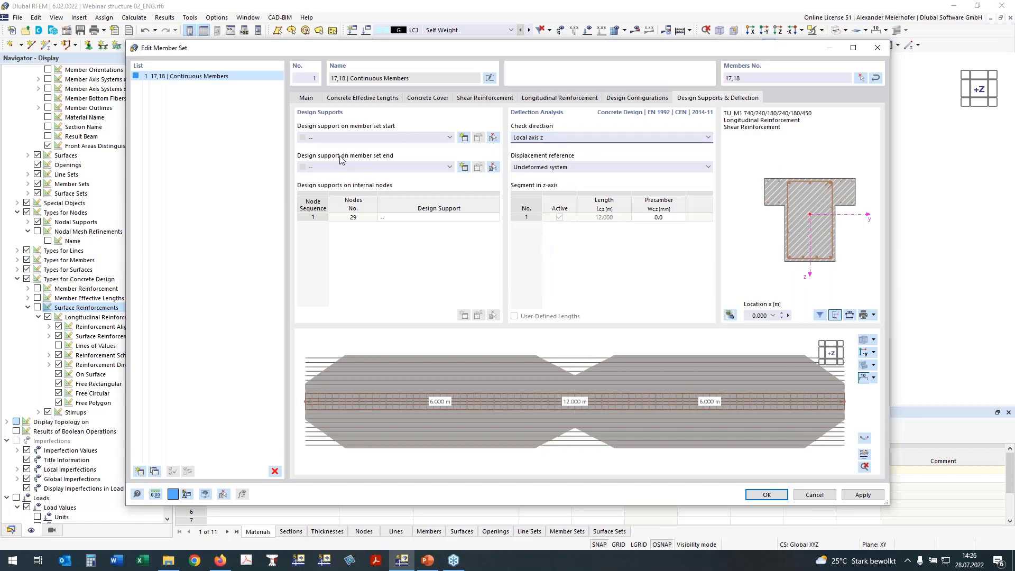
pyautogui.click(535, 169)
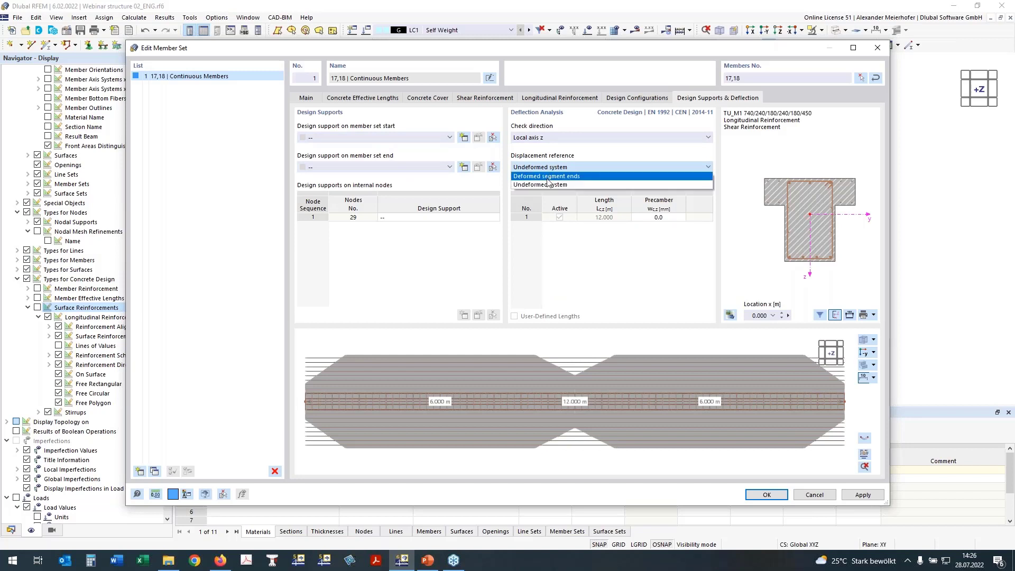
pyautogui.press('Escape')
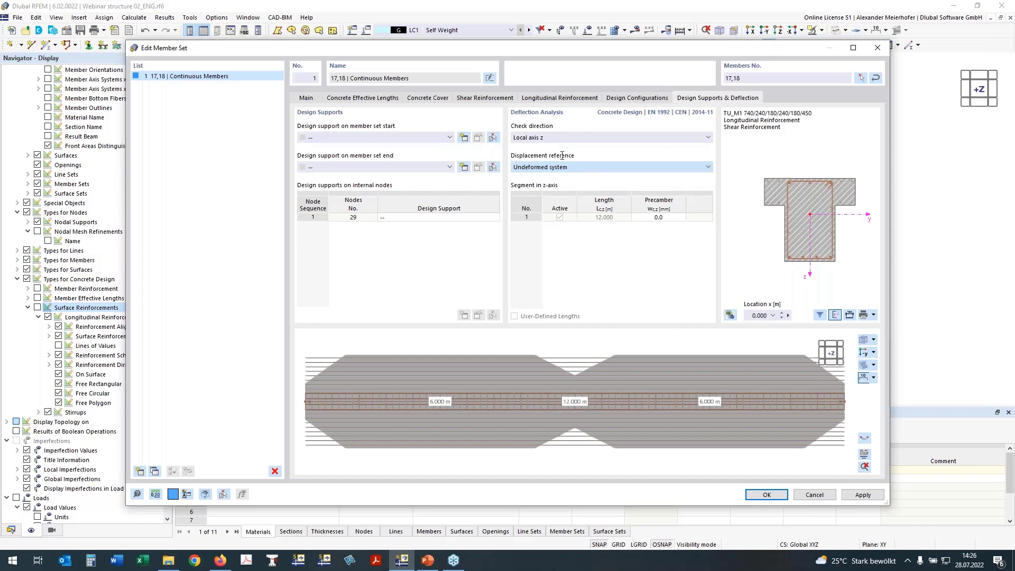
pyautogui.press('Down')
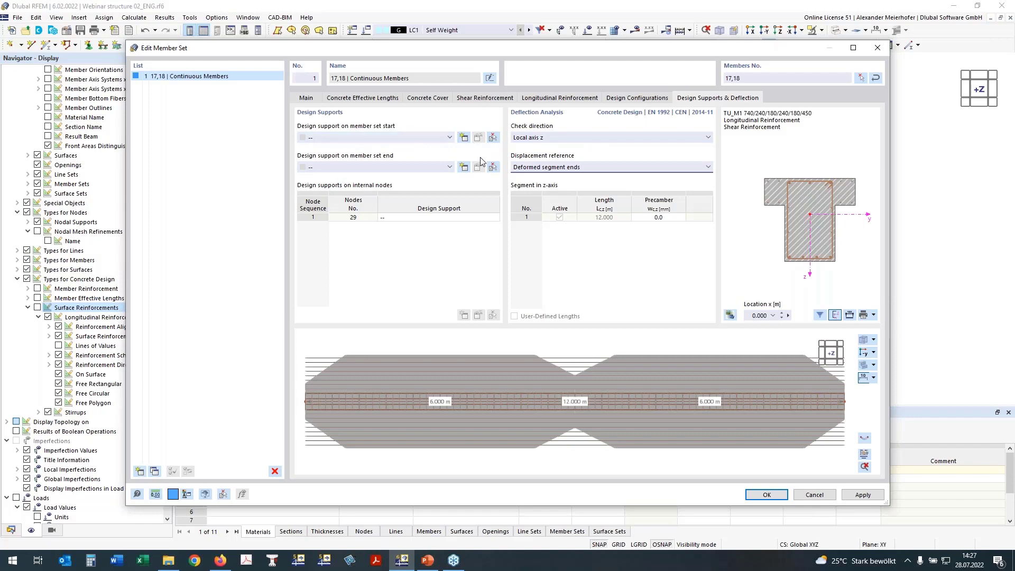
# Step: Create a concrete design support for the member set start, 250 mm wide with monolithic connection and no y-axis deflection design
pyautogui.click(463, 138)
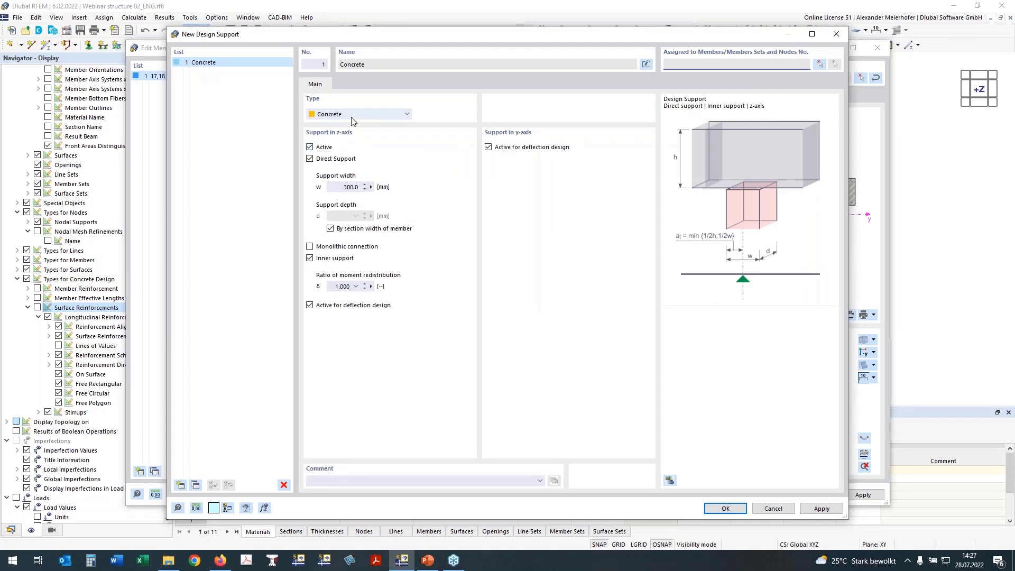
pyautogui.click(488, 147)
pyautogui.doubleClick(350, 187)
pyautogui.write('250')
pyautogui.click(310, 247)
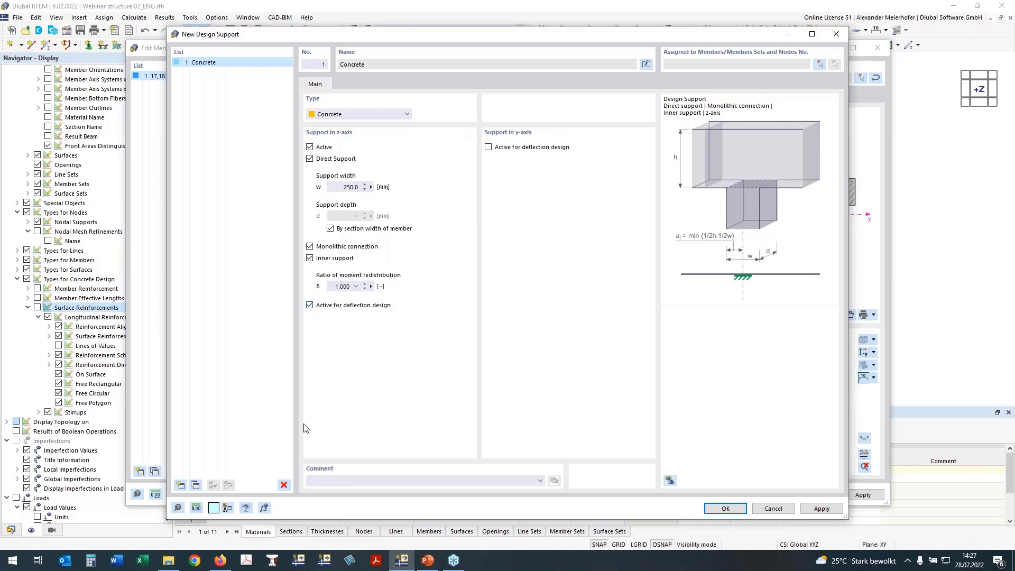
# Step: Copy the design support as number 2, and make support 1 an end support by deactivating its inner support option
pyautogui.click(196, 486)
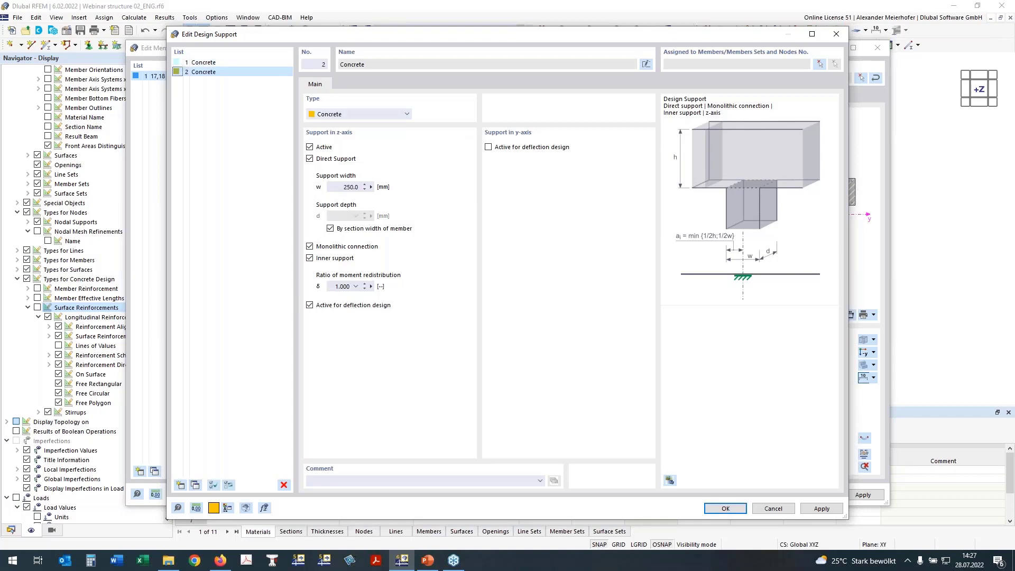
pyautogui.click(347, 187)
pyautogui.click(310, 260)
pyautogui.click(310, 259)
pyautogui.click(211, 63)
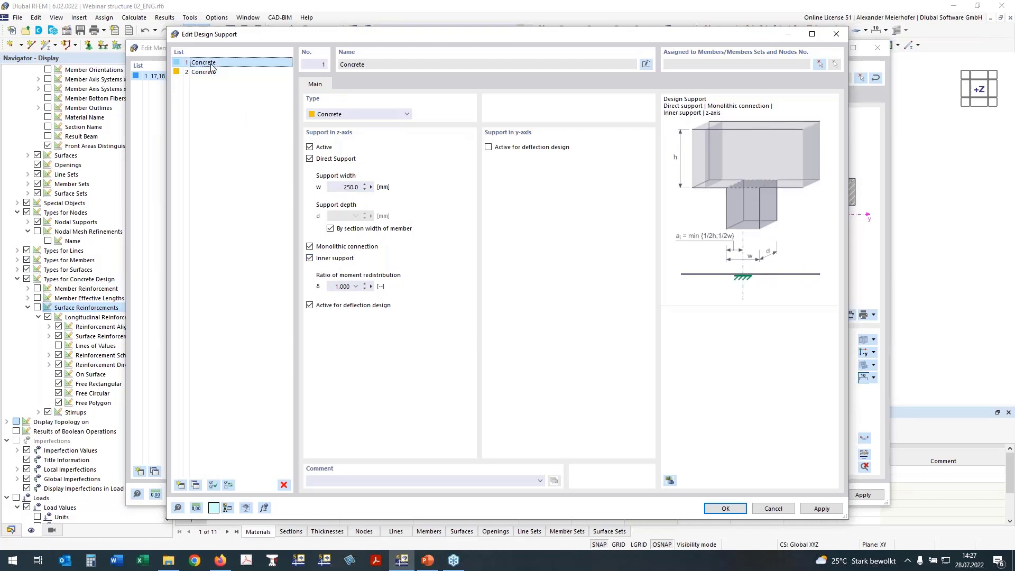
pyautogui.click(310, 258)
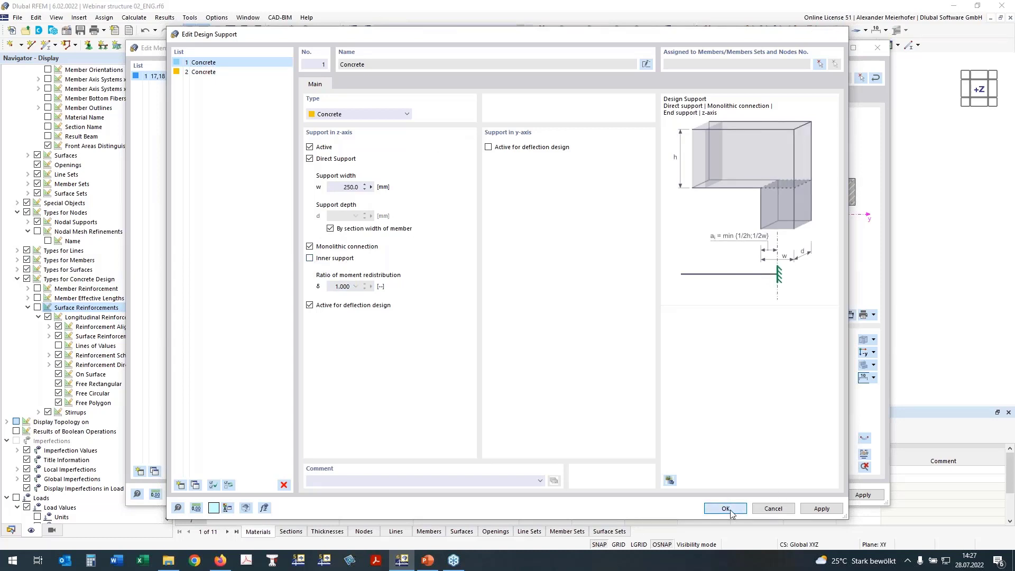
pyautogui.click(726, 510)
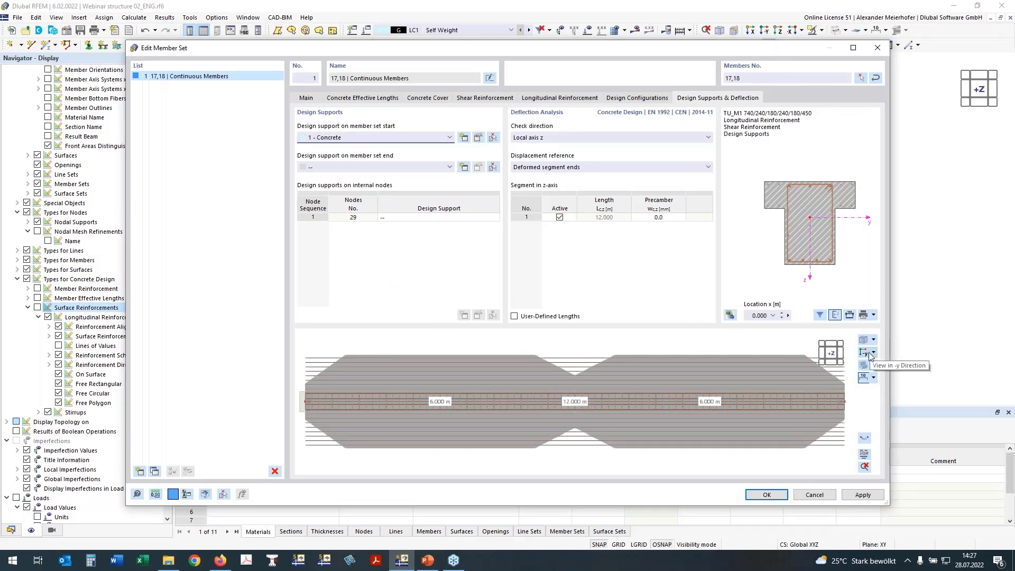
# Step: Assign design support 1 to the member set end and design support 2 to internal node 29
pyautogui.click(866, 354)
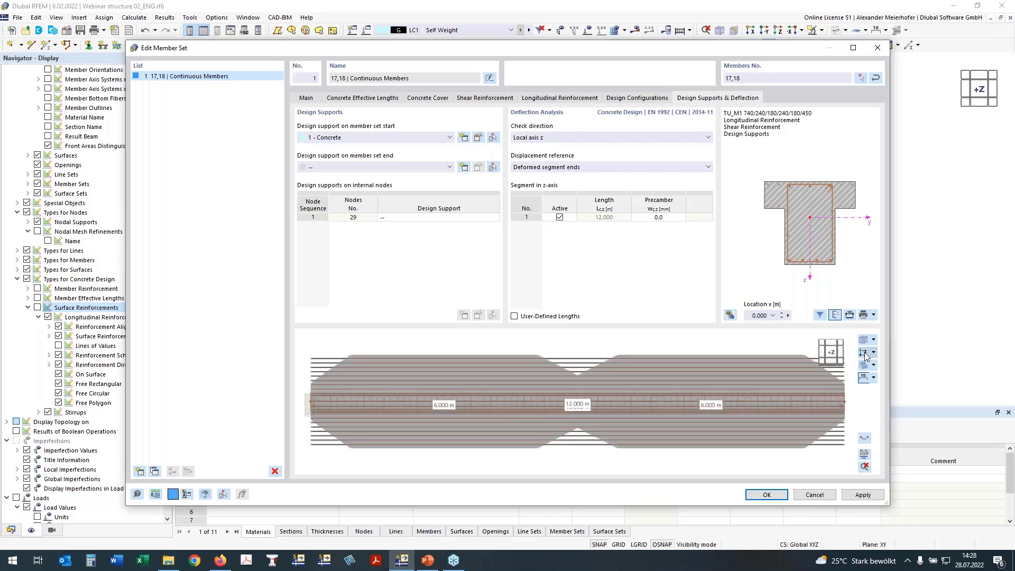
pyautogui.click(866, 354)
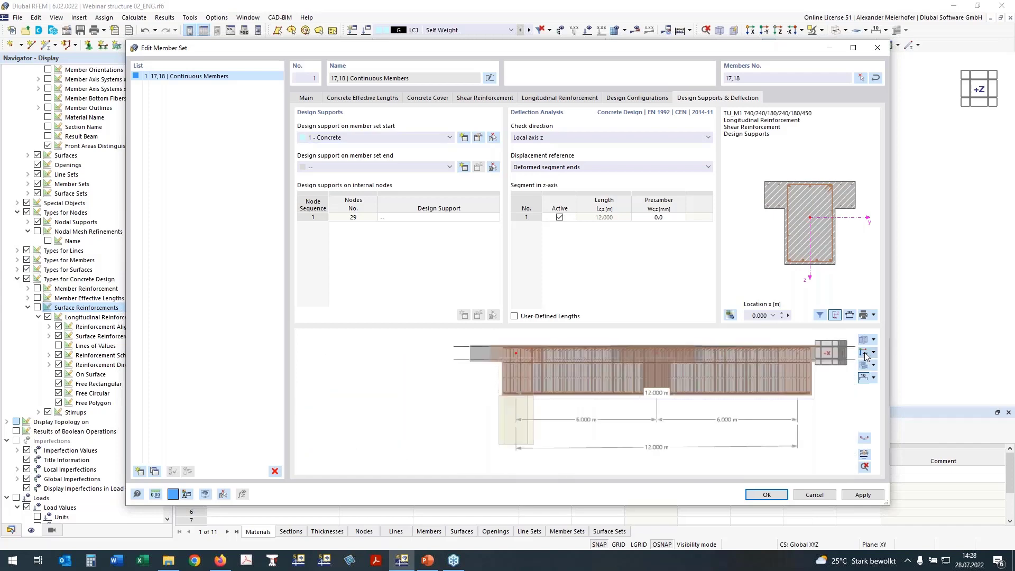
pyautogui.click(338, 168)
pyautogui.click(328, 186)
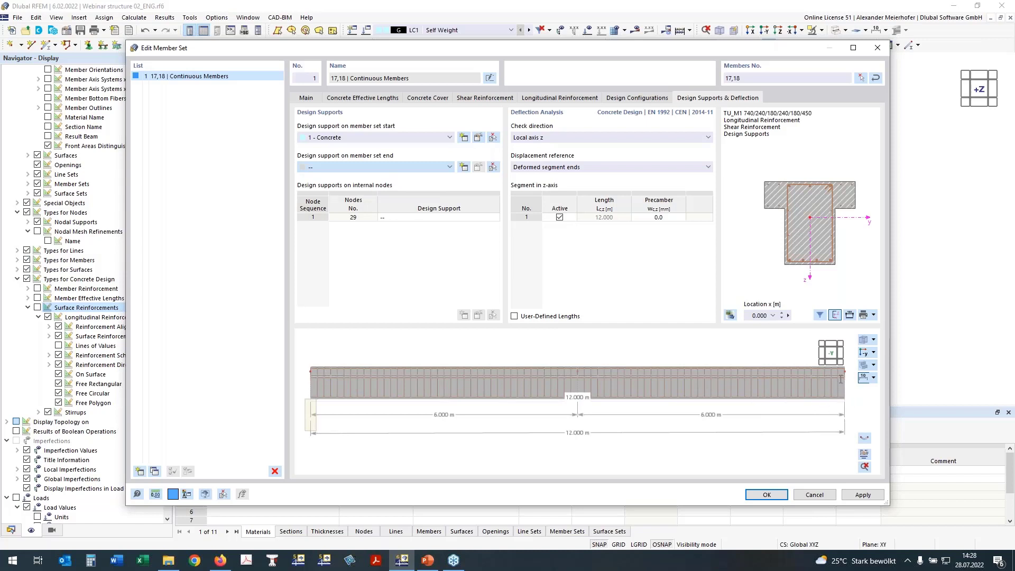
pyautogui.click(386, 218)
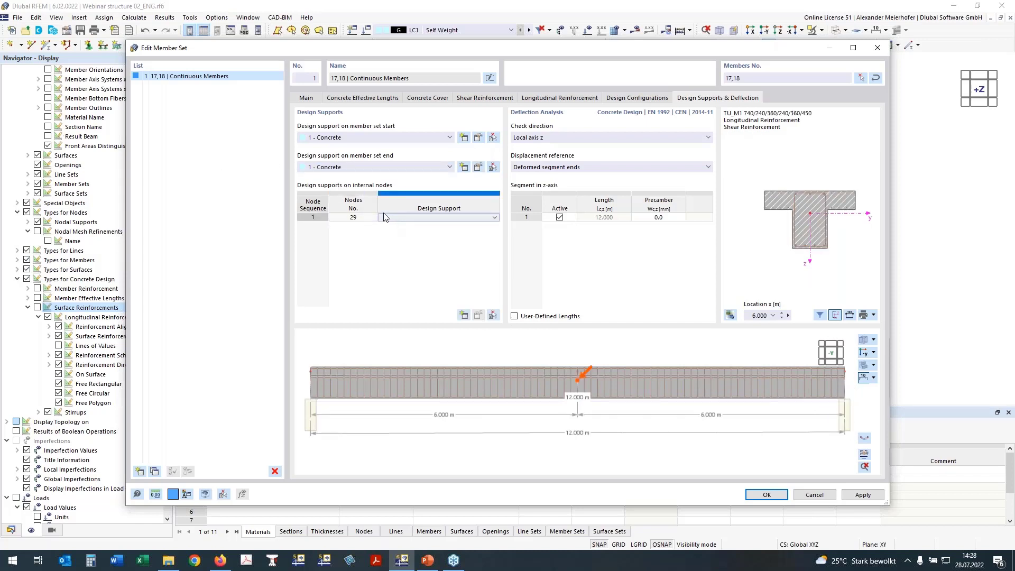
pyautogui.click(393, 219)
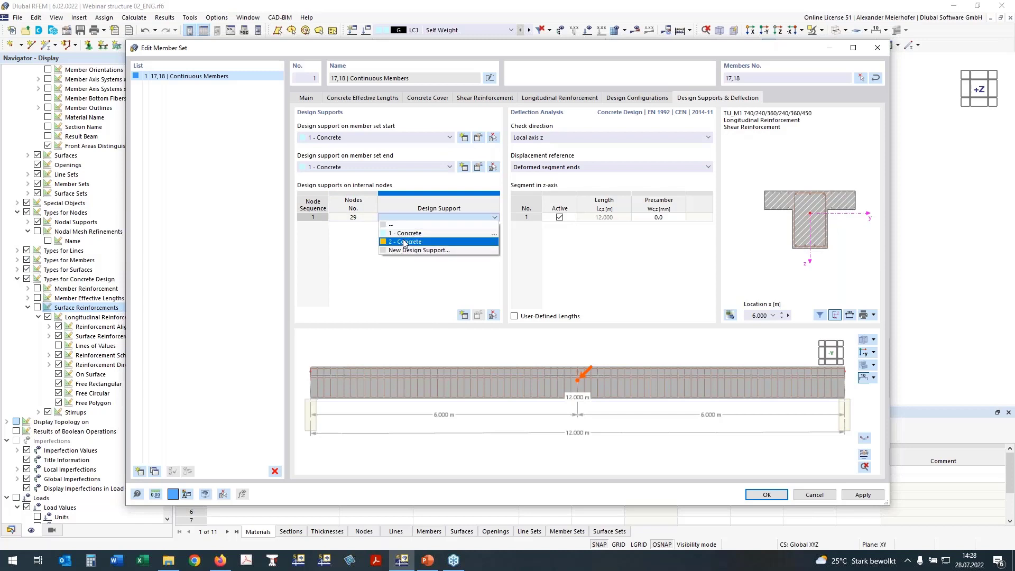
pyautogui.click(405, 242)
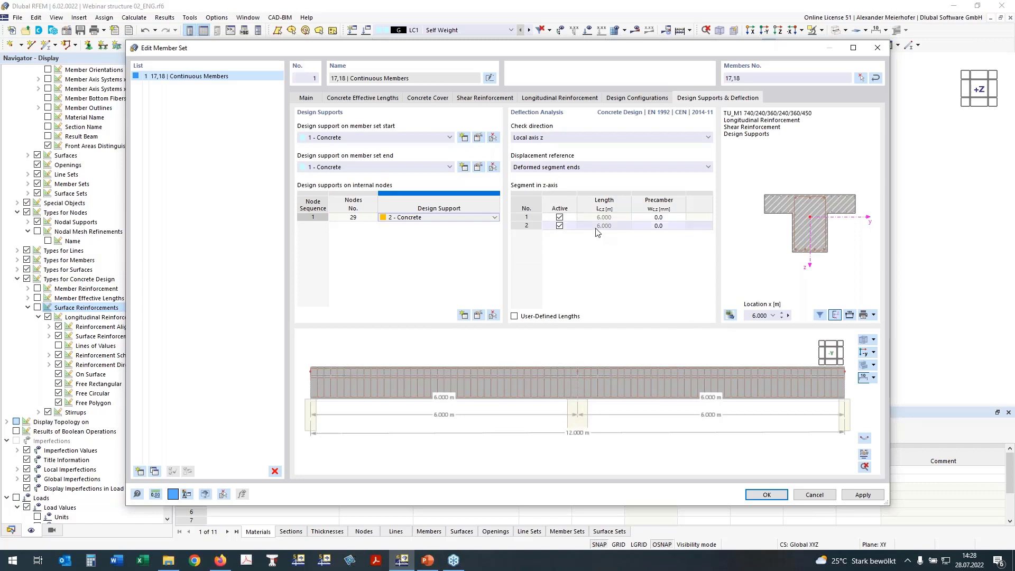
pyautogui.click(561, 217)
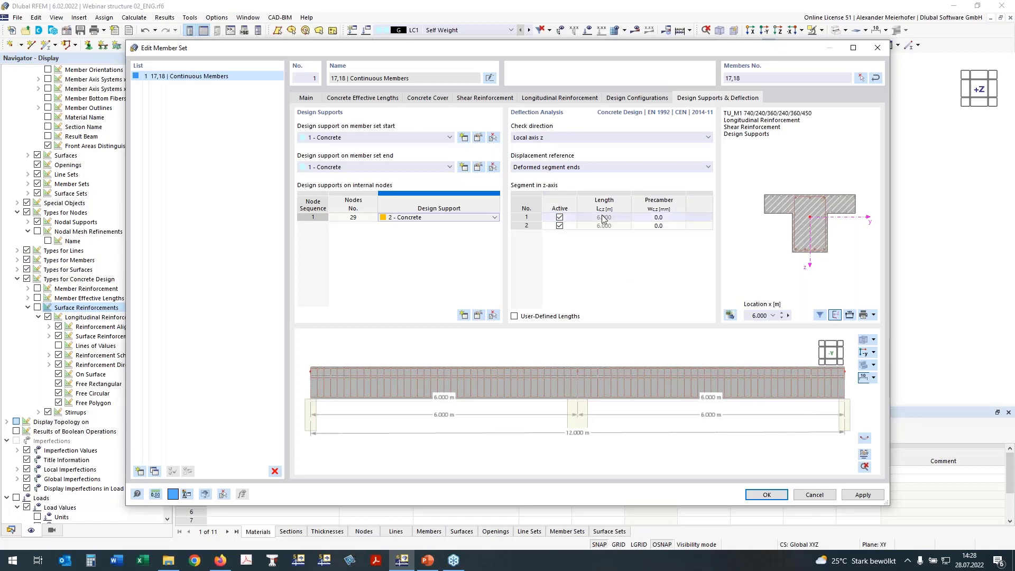
pyautogui.click(768, 496)
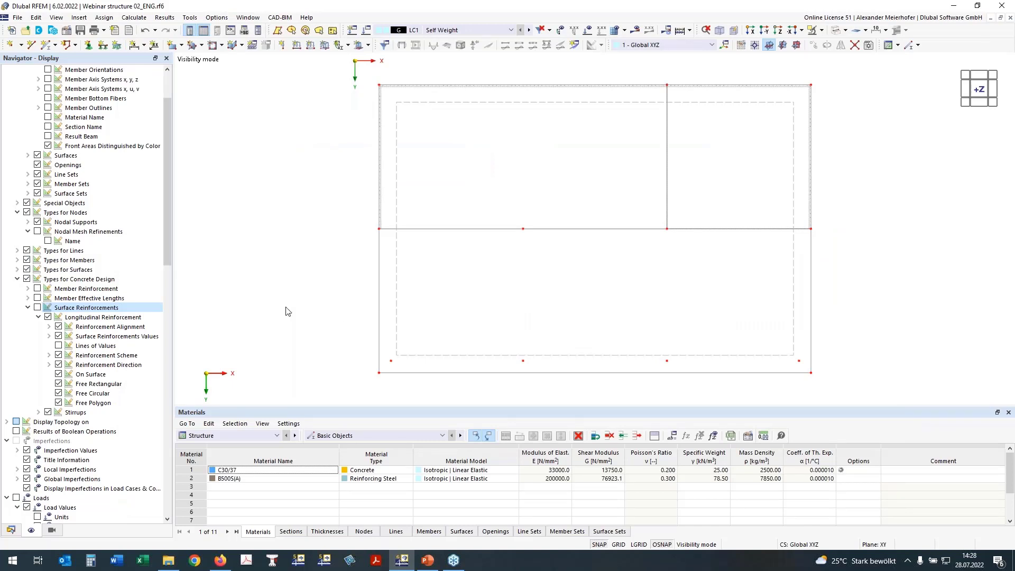
# Step: Display the member reinforcement in the model and show the slab in plan view
pyautogui.keyDown('ctrl'); pyautogui.moveTo(290, 270); pyautogui.dragTo(355, 167, button='middle'); pyautogui.keyUp('ctrl')
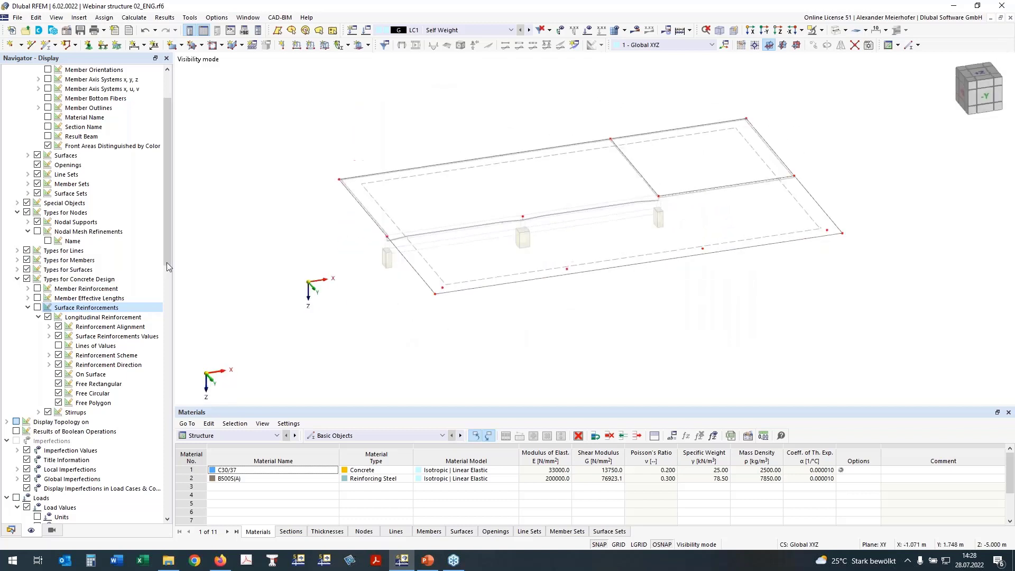
pyautogui.click(37, 288)
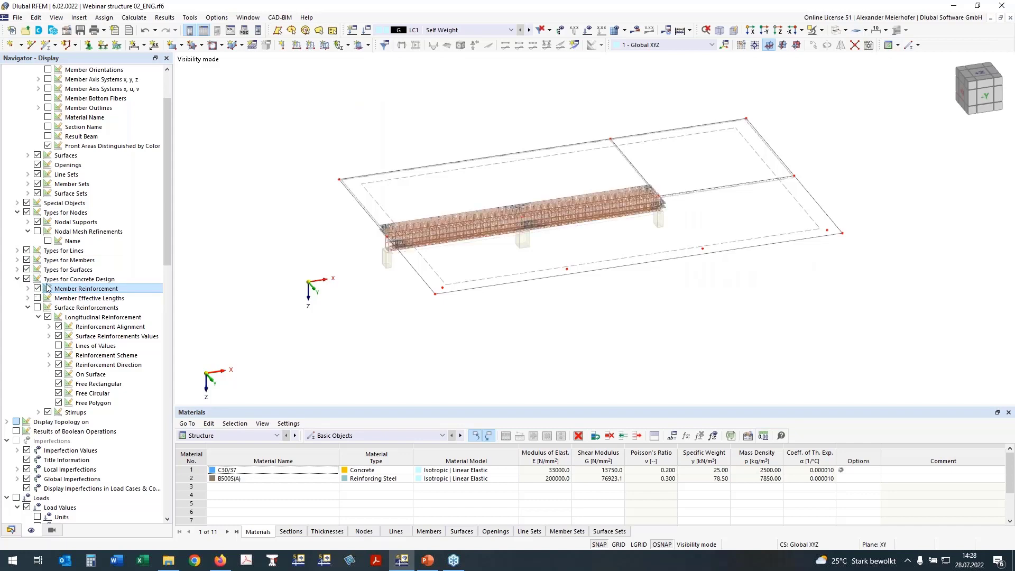
pyautogui.keyDown('ctrl'); pyautogui.moveTo(436, 327); pyautogui.dragTo(432, 305, button='middle'); pyautogui.keyUp('ctrl')
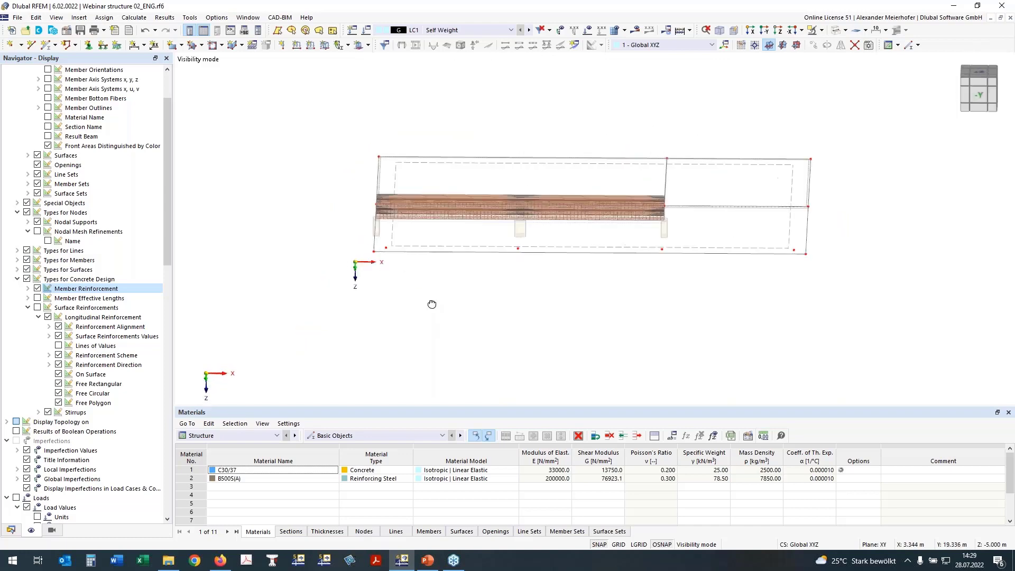
pyautogui.click(978, 77)
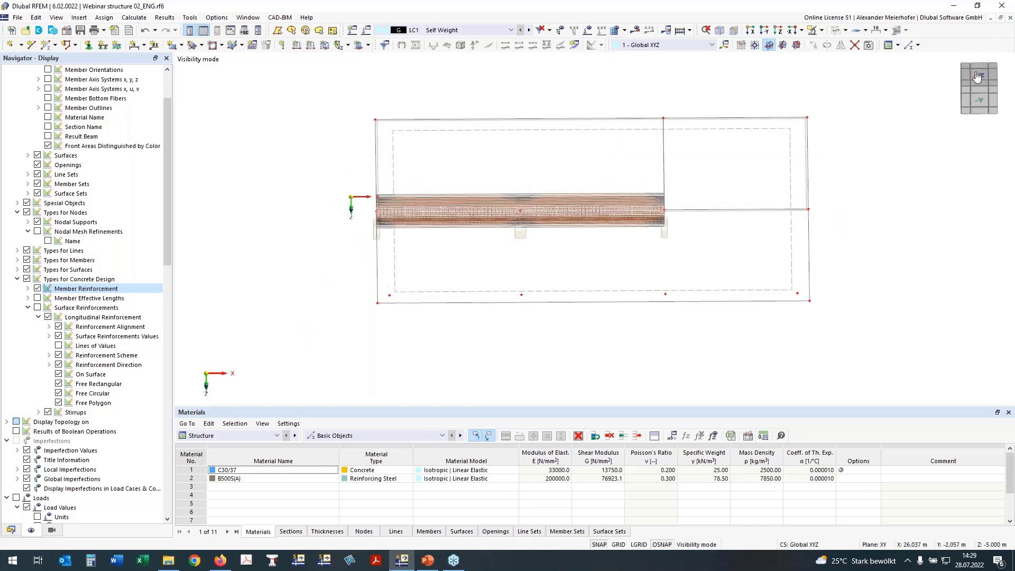
pyautogui.moveTo(485, 209); pyautogui.dragTo(771, 381)
pyautogui.rightClick(760, 358)
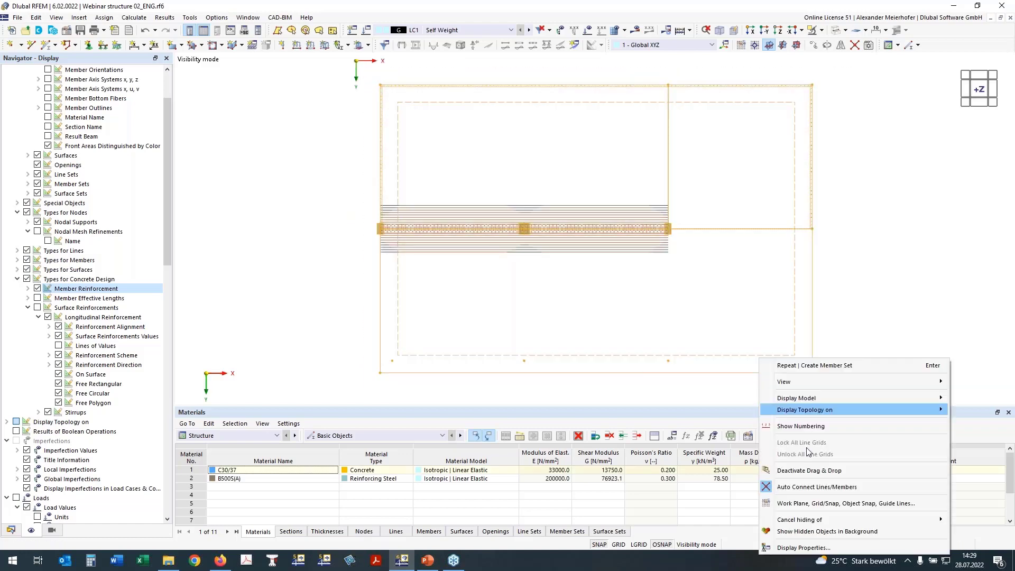
pyautogui.moveTo(815, 517)
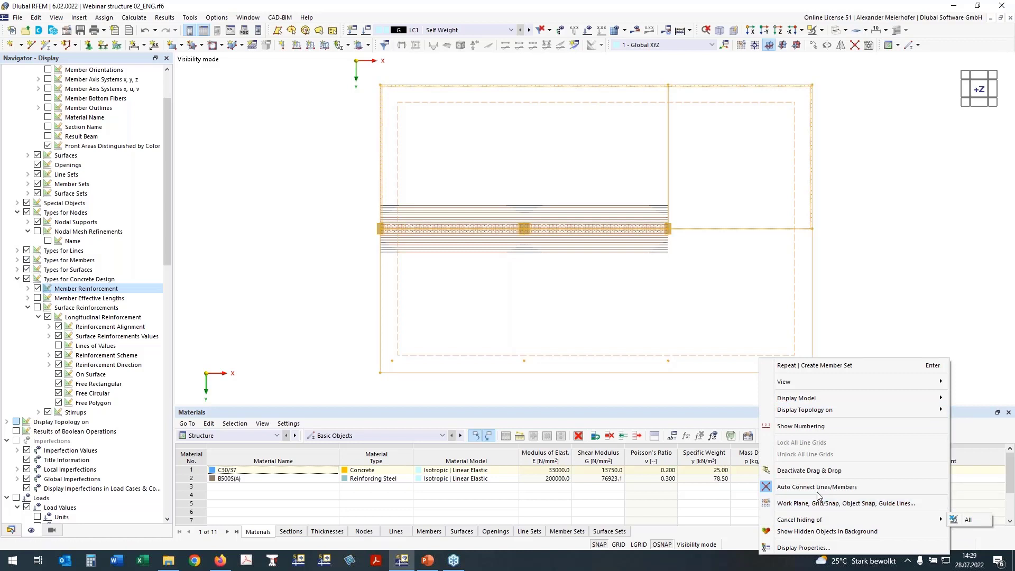
pyautogui.click(640, 401)
pyautogui.click(641, 401)
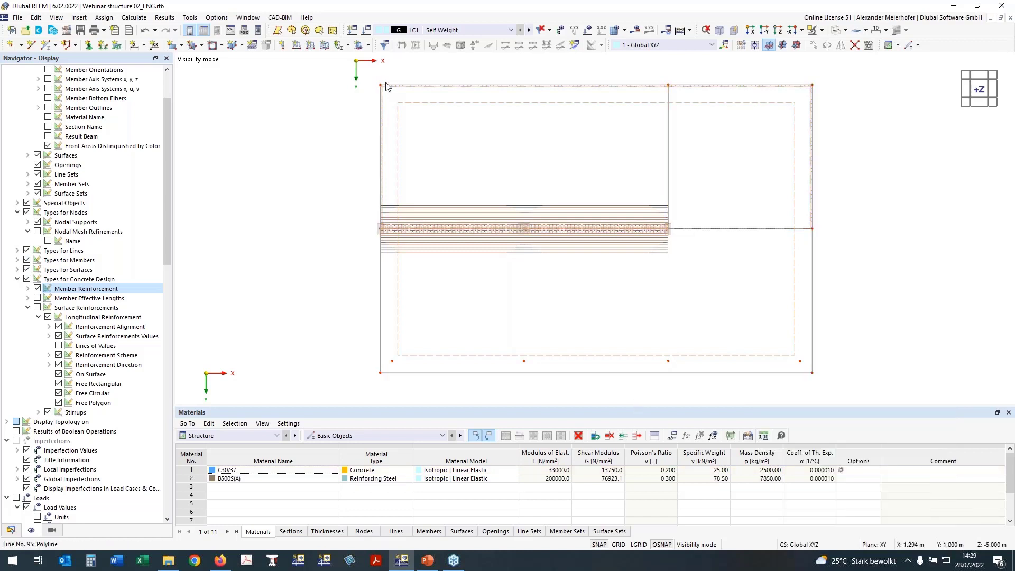
# Step: Create object selection 200 from all the visible slab objects and name it "Slab over ground flour"
pyautogui.moveTo(369, 80); pyautogui.dragTo(805, 350)
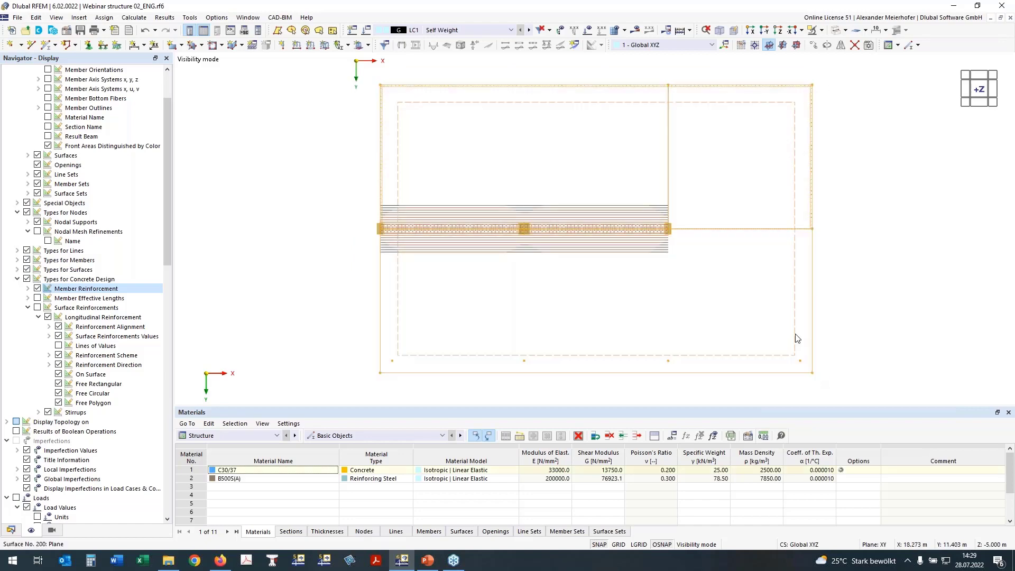
pyautogui.rightClick(804, 347)
pyautogui.click(825, 346)
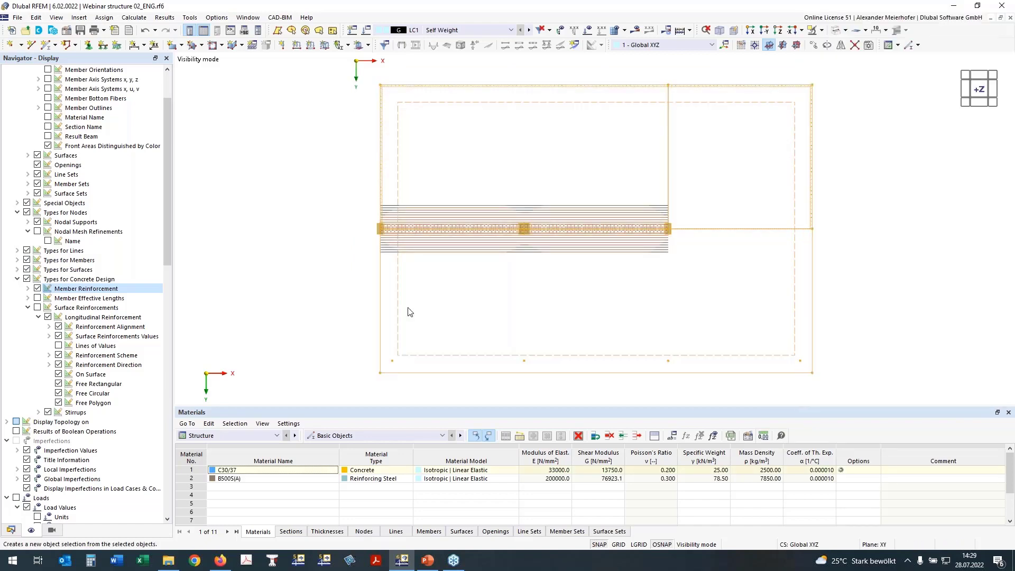
pyautogui.click(345, 117)
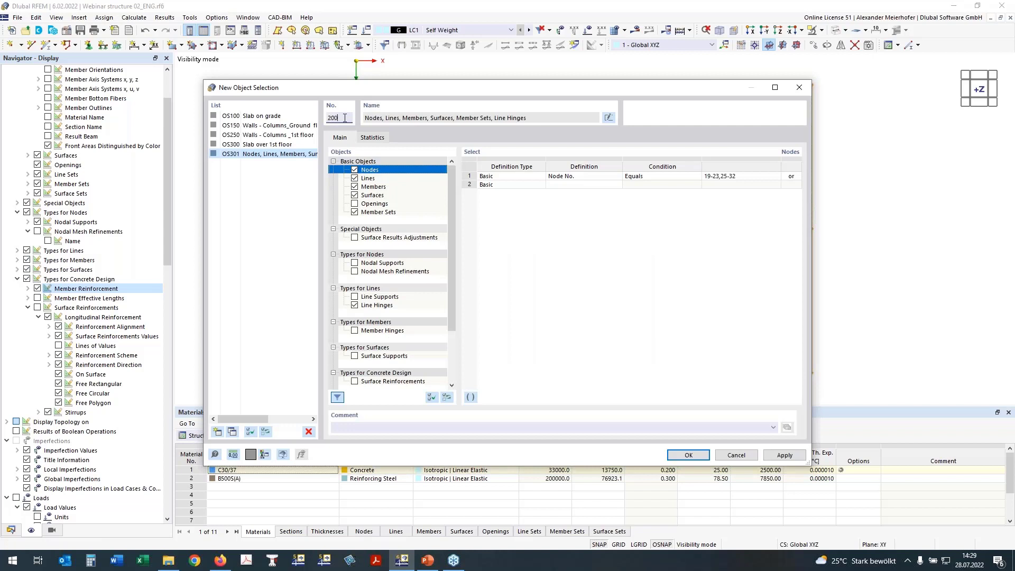
pyautogui.click(608, 117)
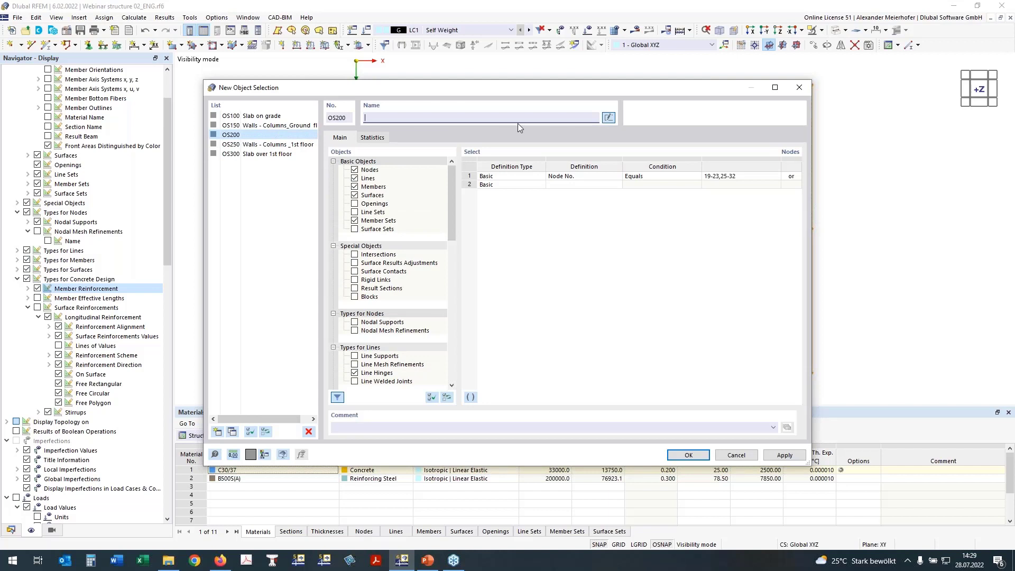
pyautogui.write('Slab over Gr')
pyautogui.press('BackSpace')
pyautogui.press('BackSpace')
pyautogui.write('ground flour')
pyautogui.click(688, 456)
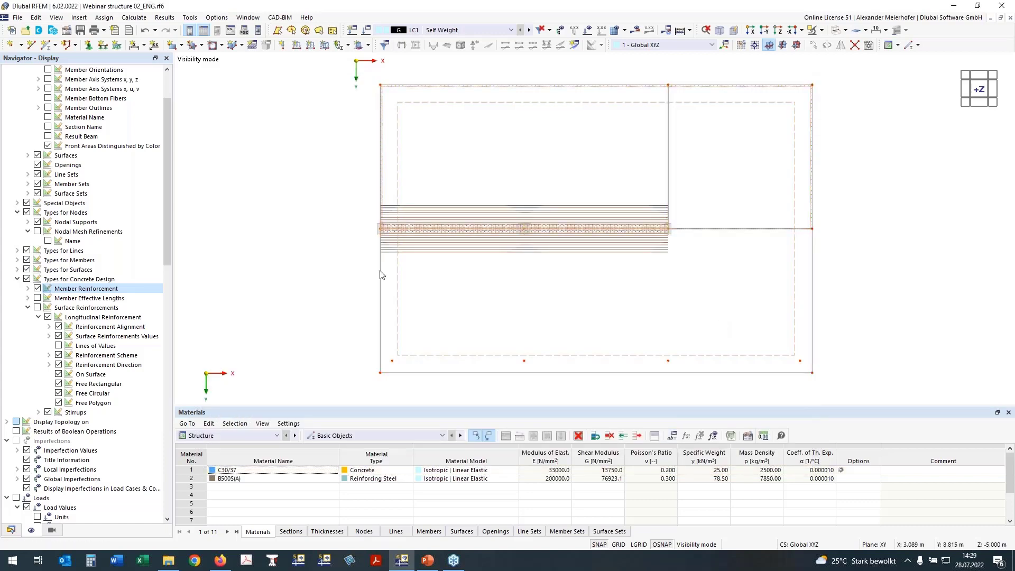
# Step: Set object selection OS200 as the objects to design in the concrete design input data
pyautogui.click(11, 531)
pyautogui.scroll(-2, 21, 502)
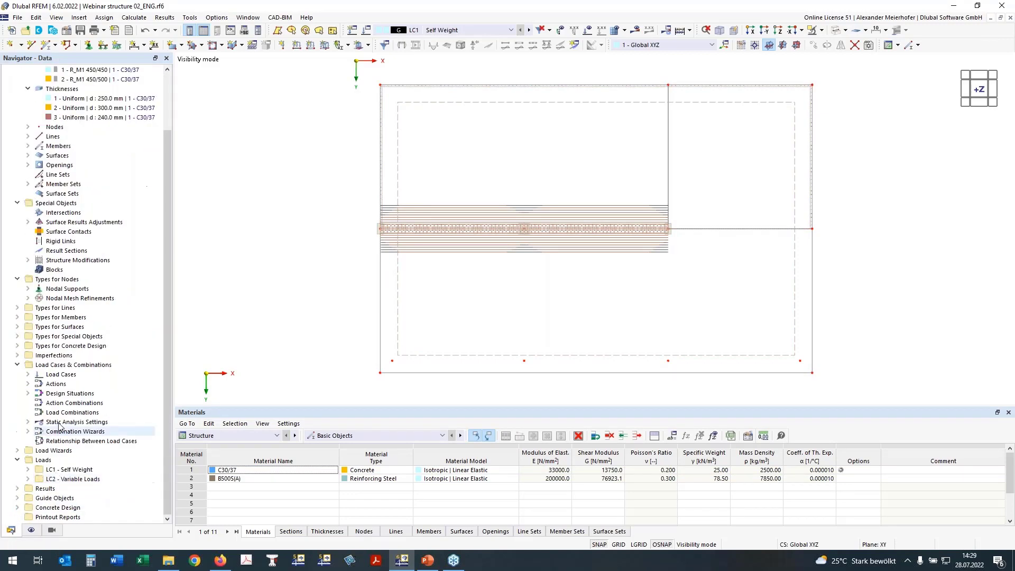
pyautogui.click(18, 499)
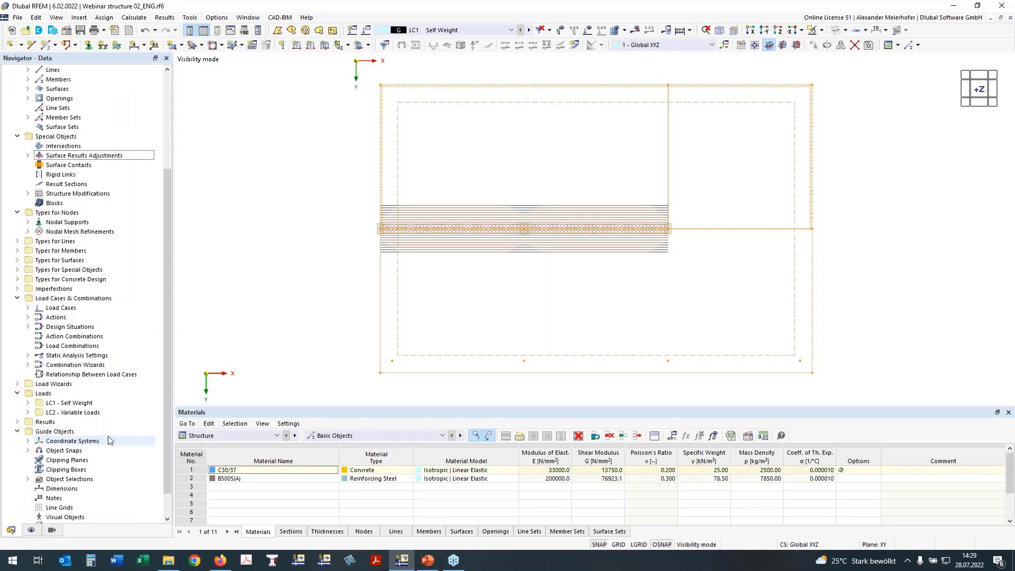
pyautogui.click(28, 451)
pyautogui.scroll(-2, 89, 411)
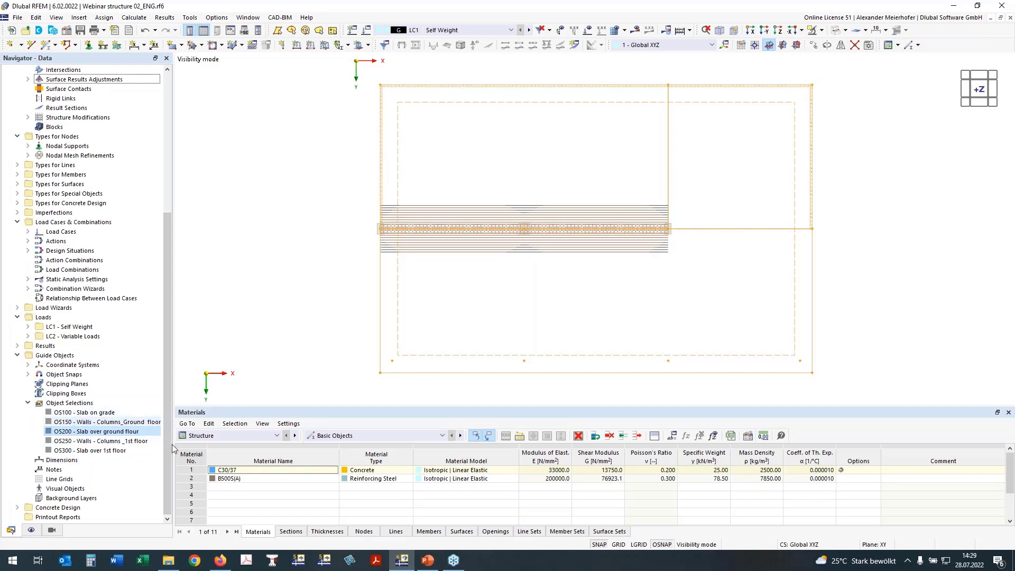
pyautogui.click(214, 436)
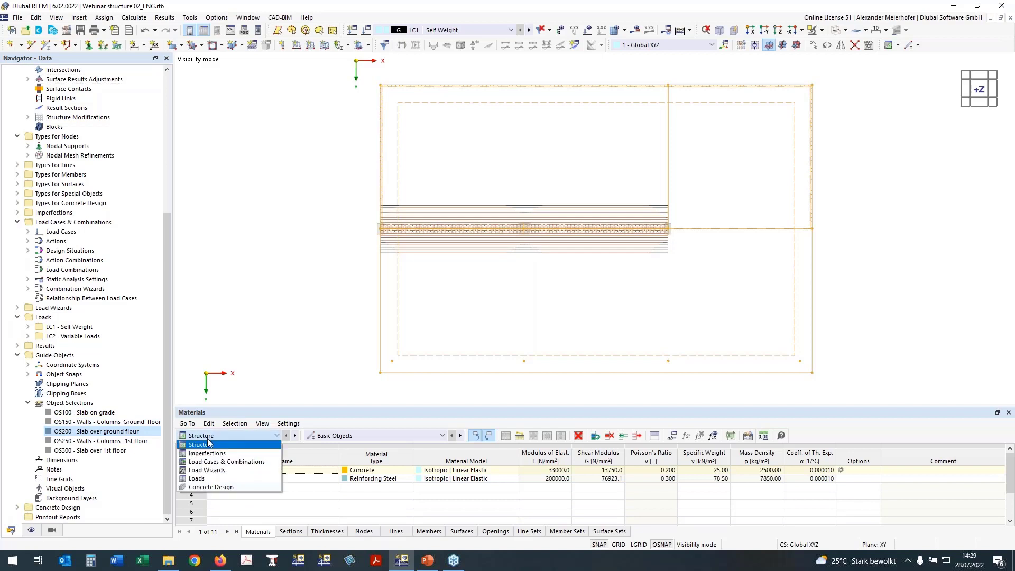
pyautogui.click(211, 488)
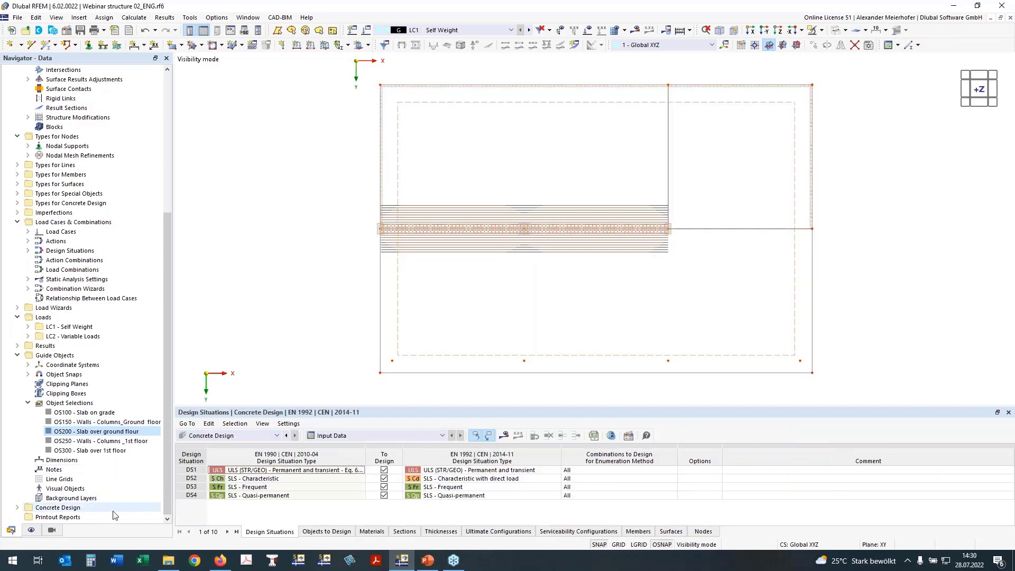
pyautogui.click(326, 532)
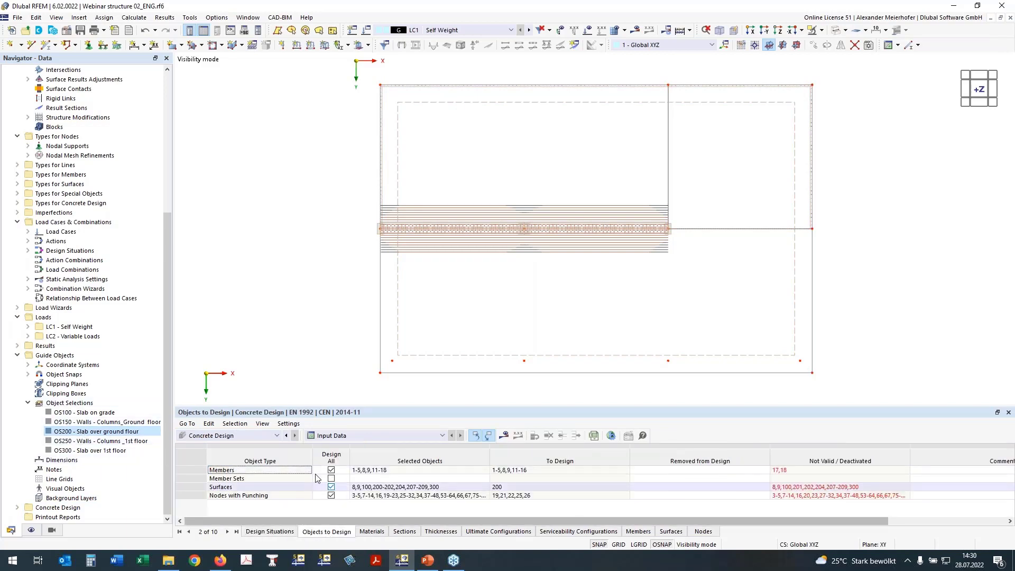
pyautogui.rightClick(96, 434)
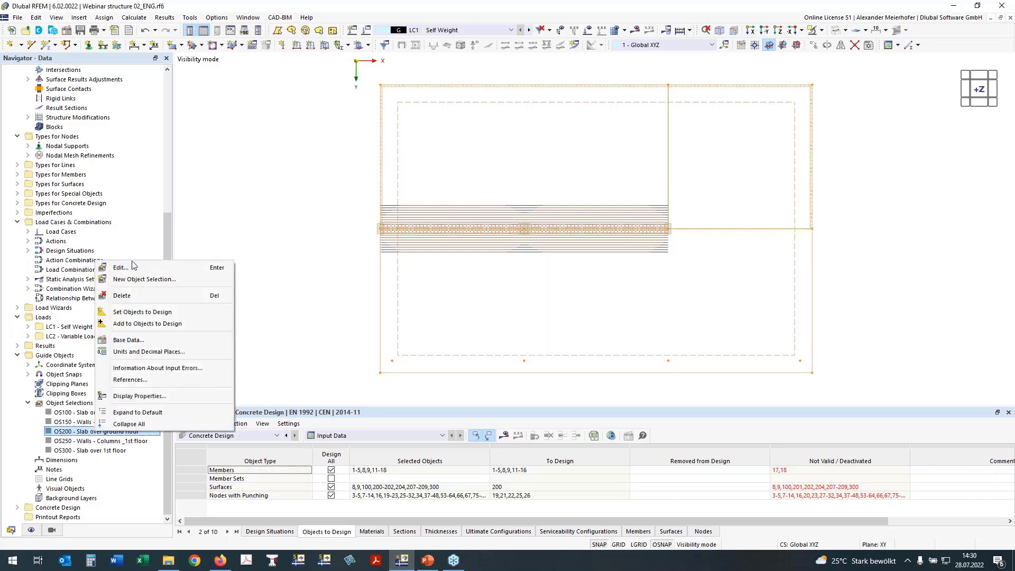
pyautogui.click(142, 312)
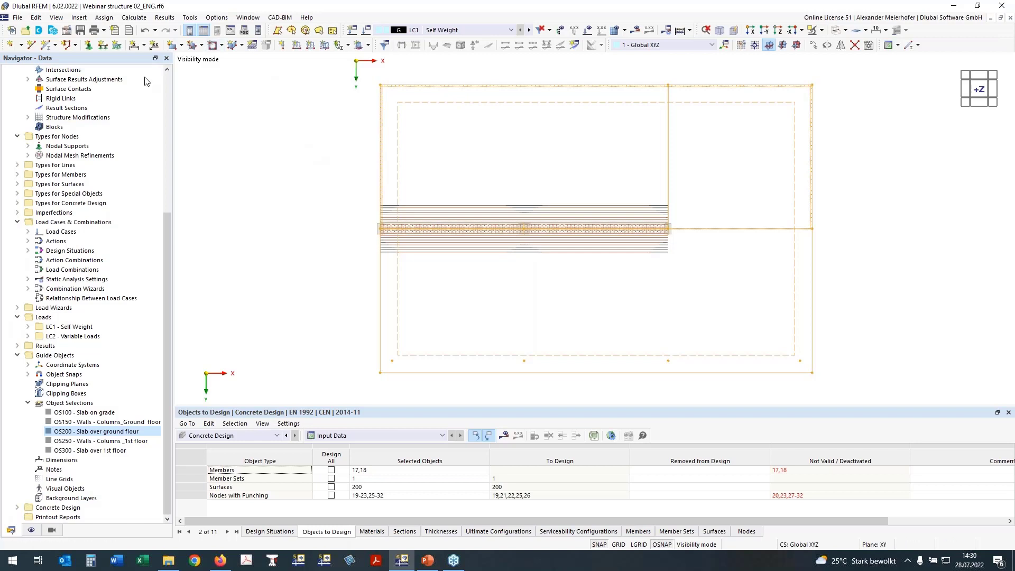
# Step: Check the activated add-ons and the design standards in the model's base data, leaving without changes
pyautogui.moveTo(167, 222); pyautogui.dragTo(172, 80)
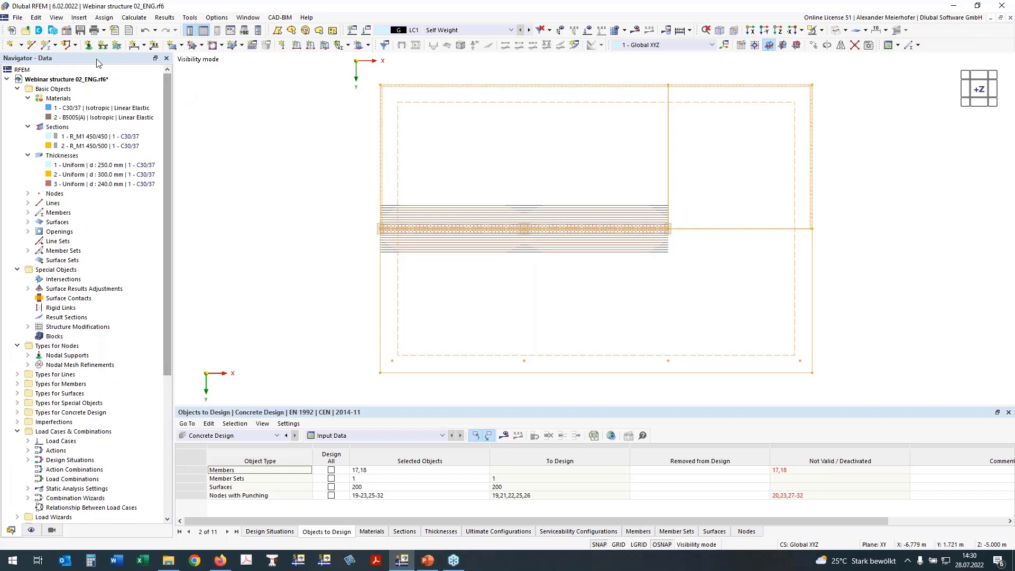
pyautogui.click(66, 33)
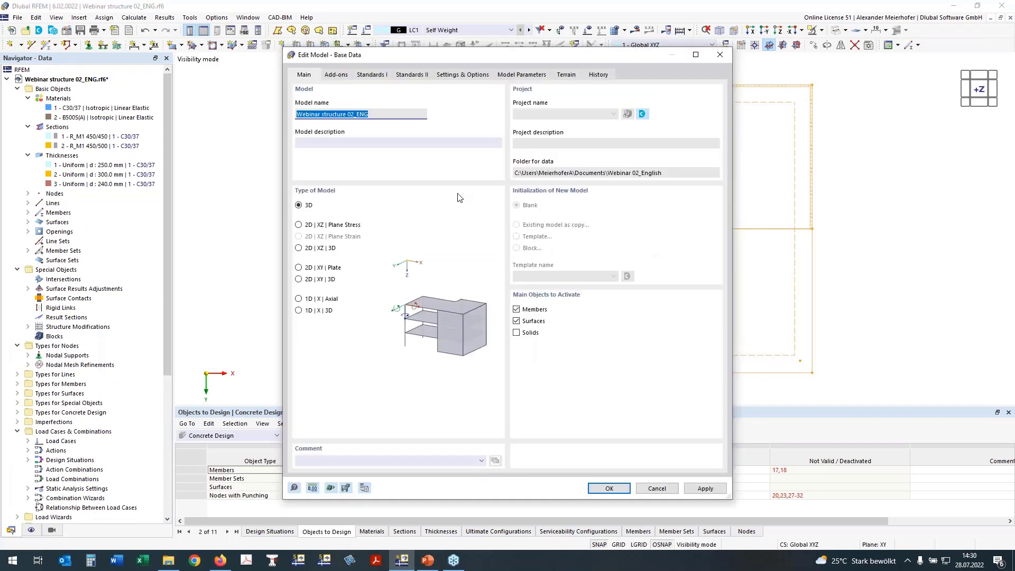
pyautogui.click(336, 75)
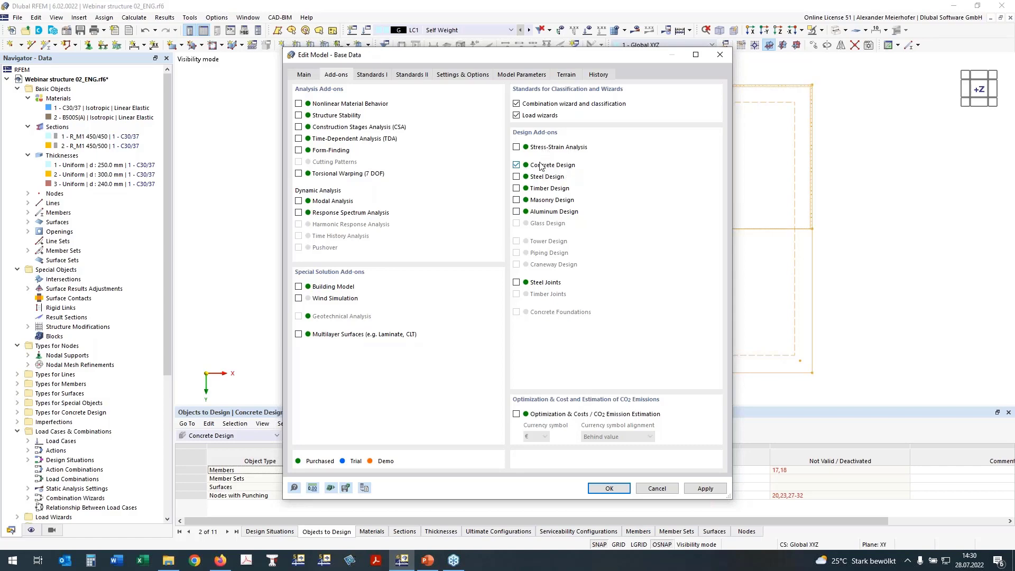
pyautogui.click(375, 77)
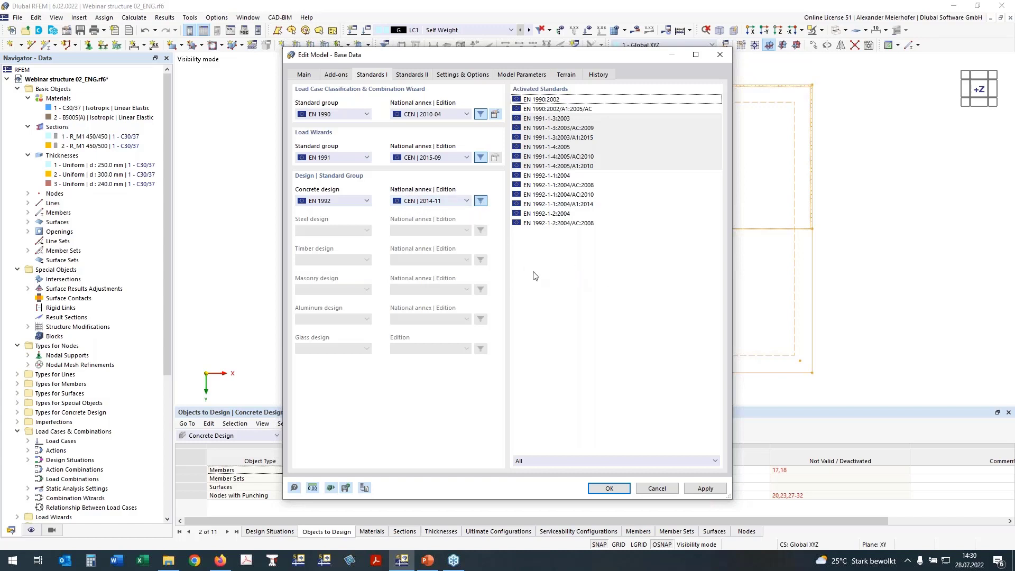
pyautogui.click(664, 489)
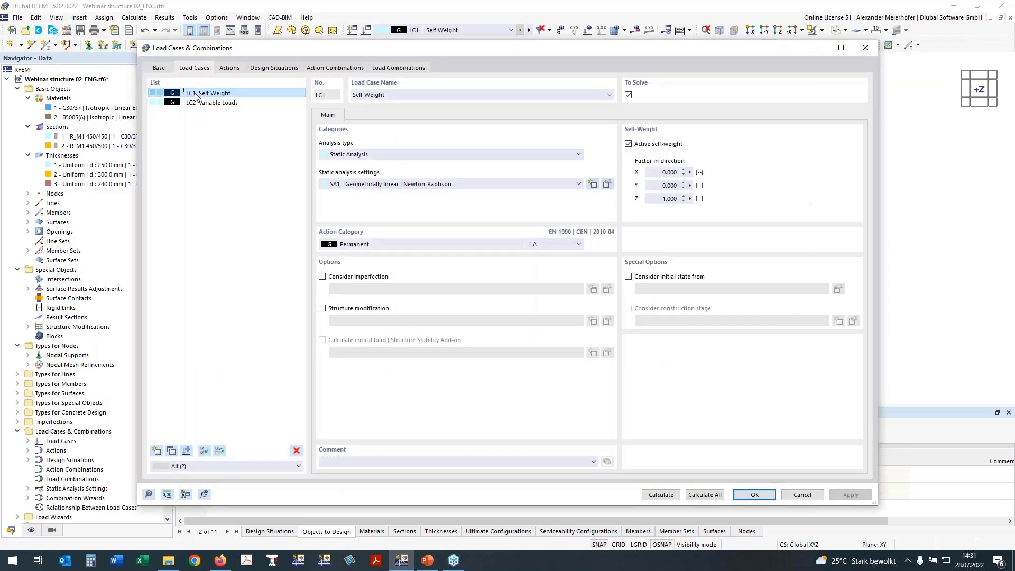
# Step: Set the action category of load case LC2 Variable Loads to Imposed loads - category B: office areas
pyautogui.click(204, 102)
pyautogui.click(396, 247)
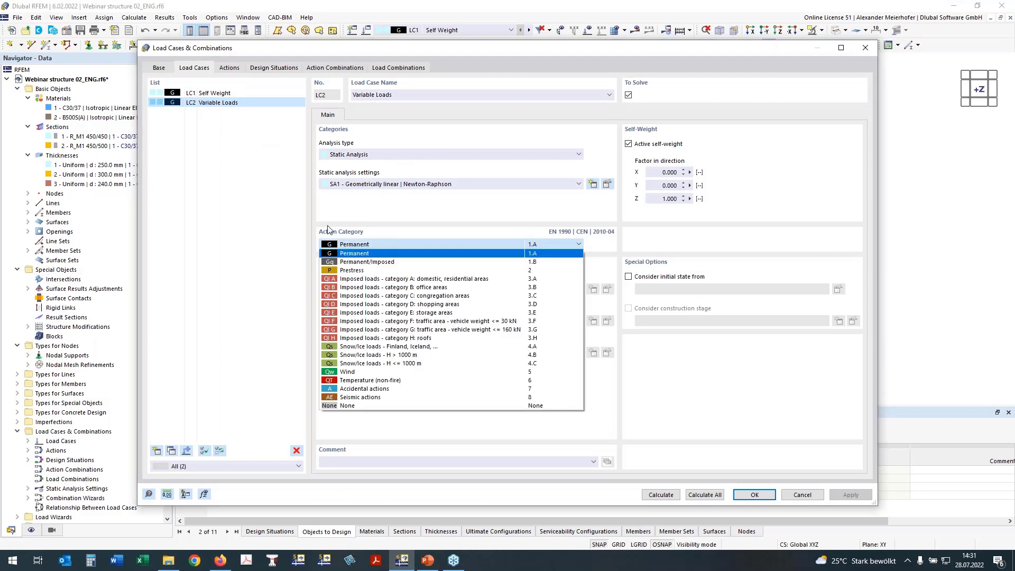
pyautogui.click(337, 289)
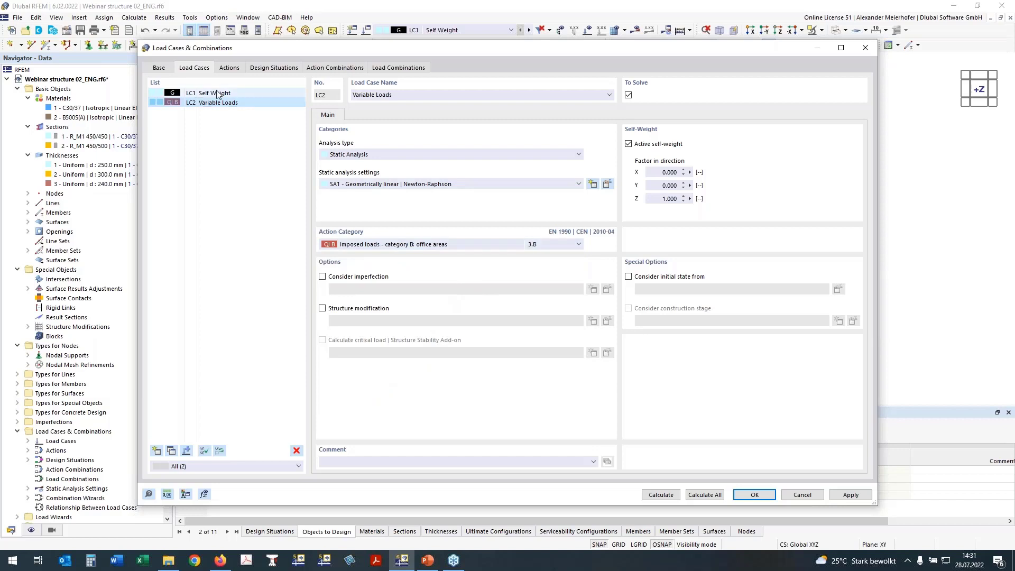
# Step: Assign combination wizard 2 (SA1 - Geometrically linear | Newton-Raphson) to design situations DS1 to DS4, check its settings, and generate the load combinations
pyautogui.click(157, 70)
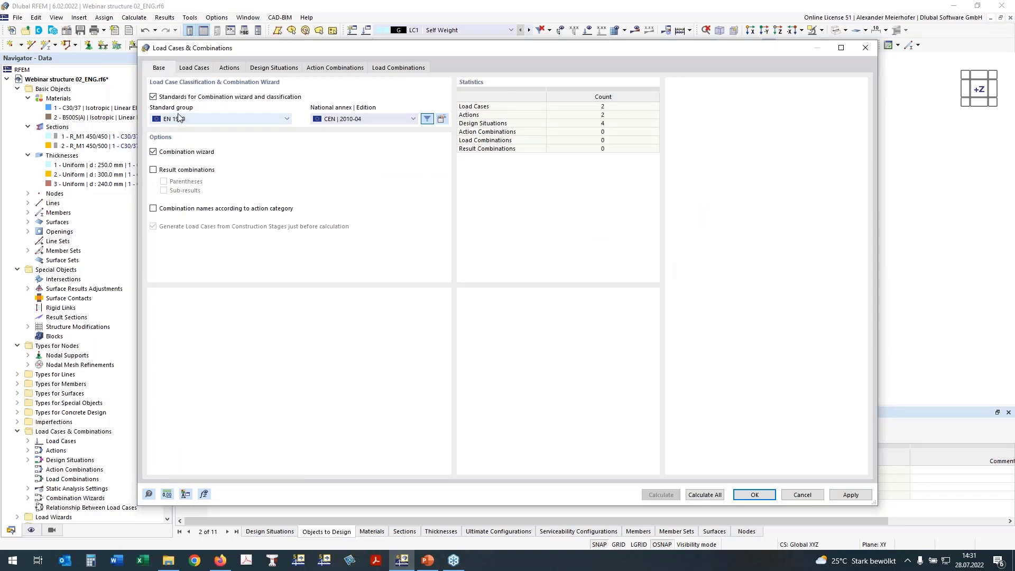
pyautogui.click(274, 68)
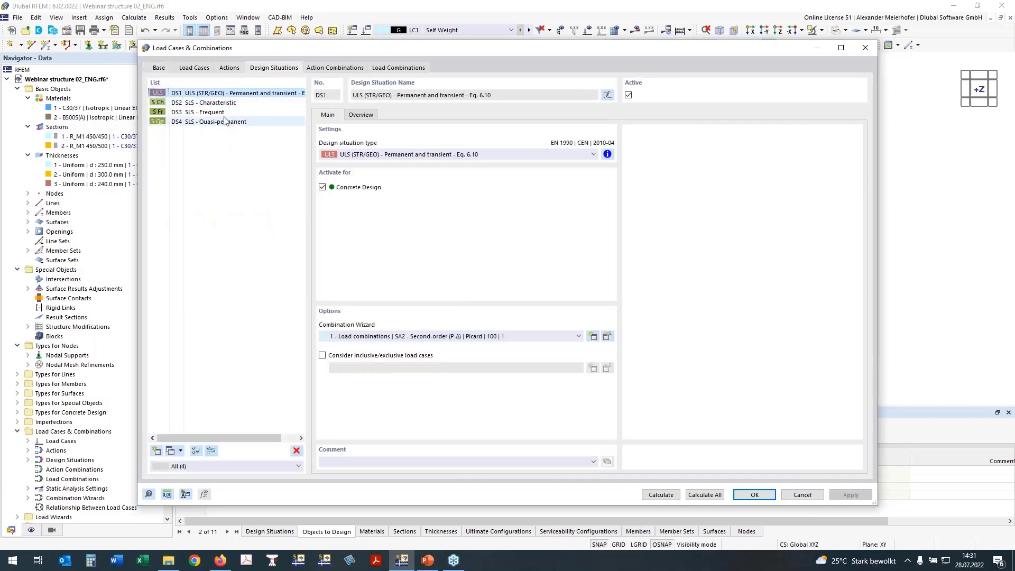
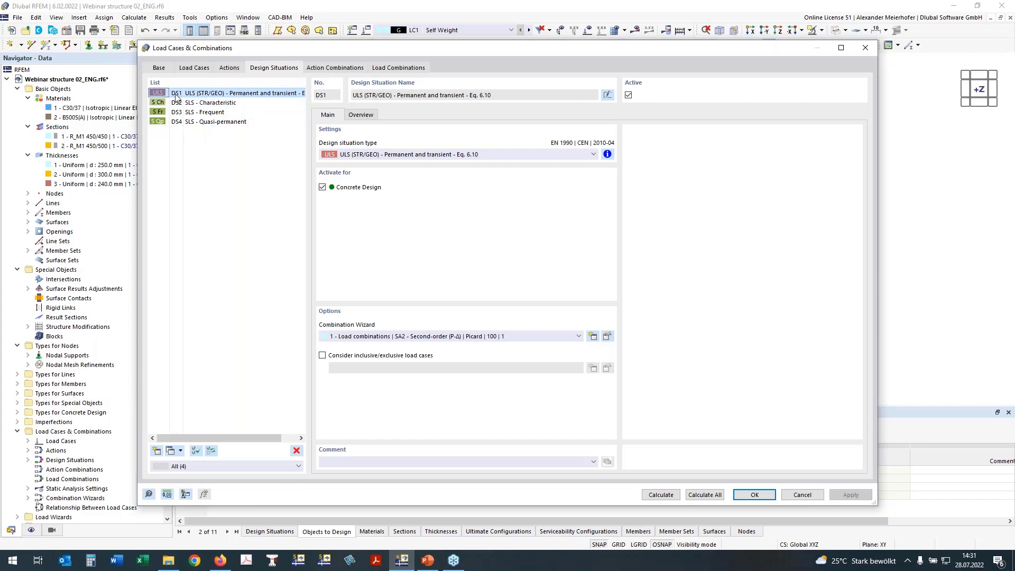
pyautogui.keyDown('shift'); pyautogui.click(194, 123); pyautogui.keyUp('shift')
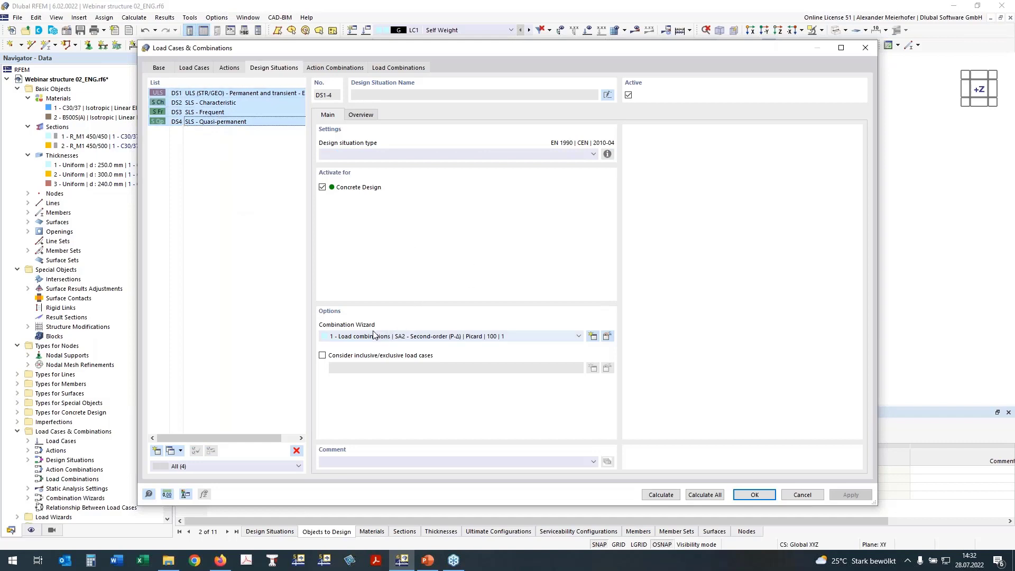
pyautogui.click(346, 339)
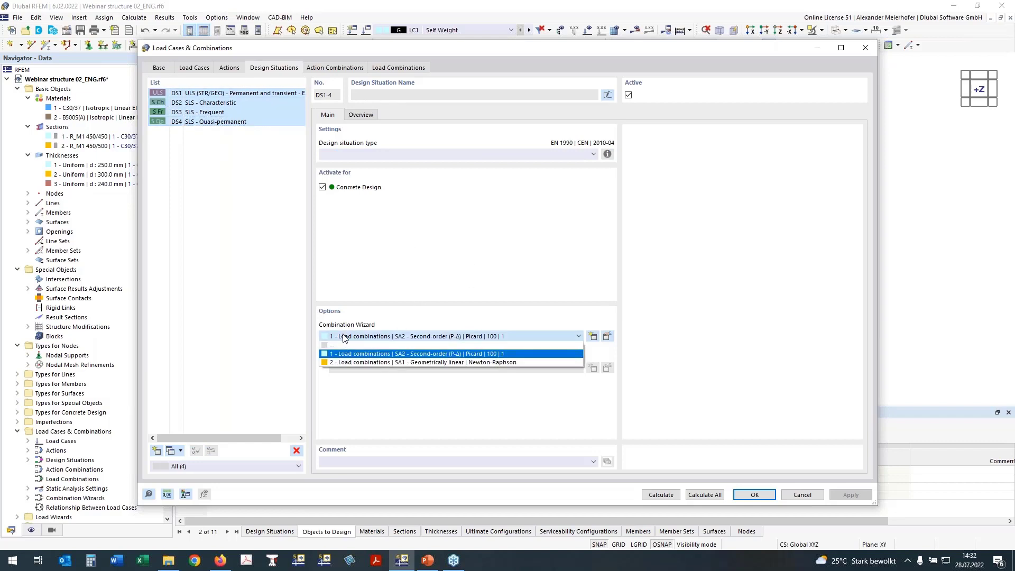
pyautogui.click(348, 361)
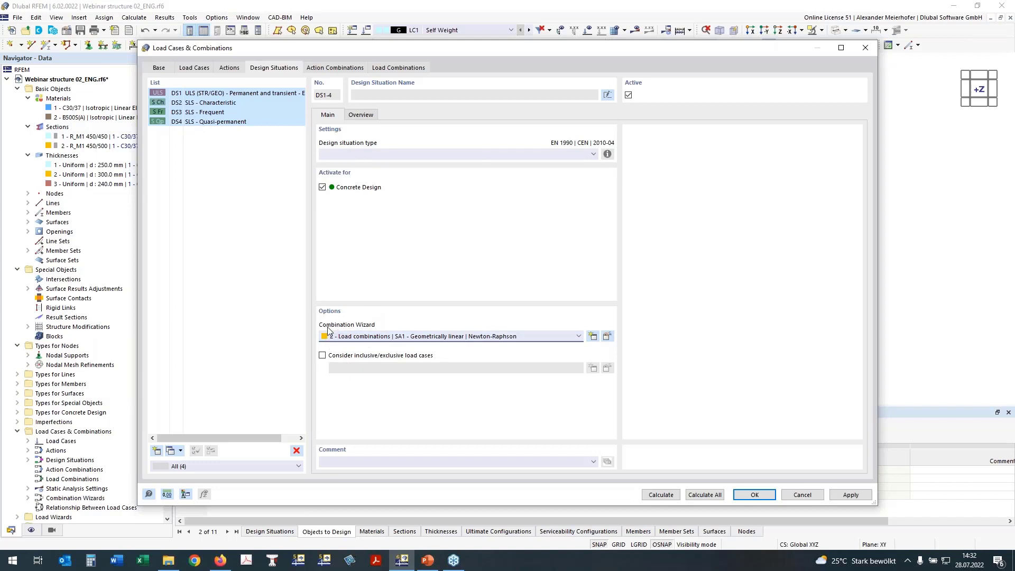
pyautogui.click(609, 336)
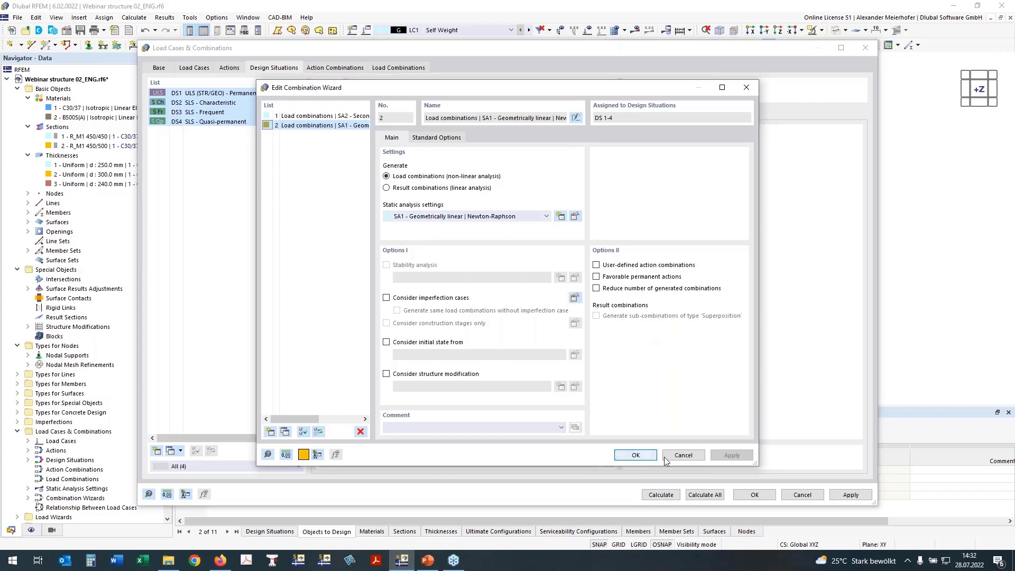
pyautogui.click(636, 456)
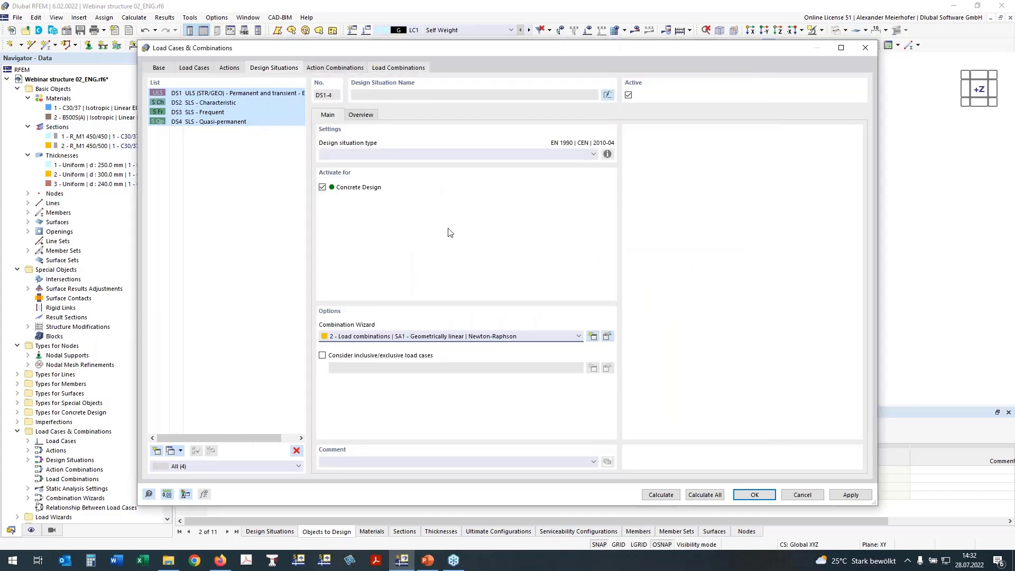
pyautogui.click(398, 68)
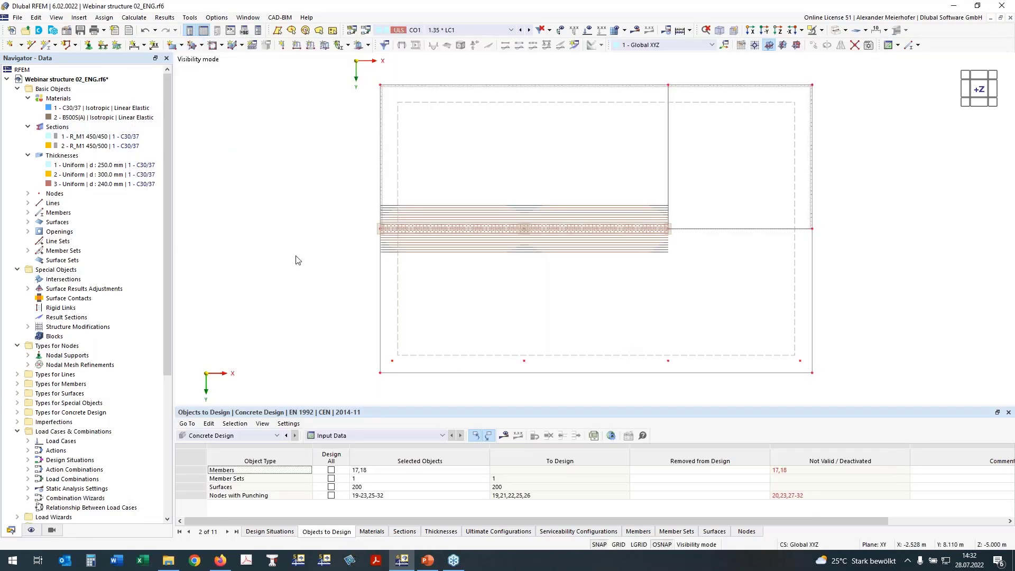
# Step: Review the sections, thicknesses, ultimate configurations and serviceability configurations in the concrete design input data
pyautogui.moveTo(351, 317); pyautogui.dragTo(324, 318, button='middle')
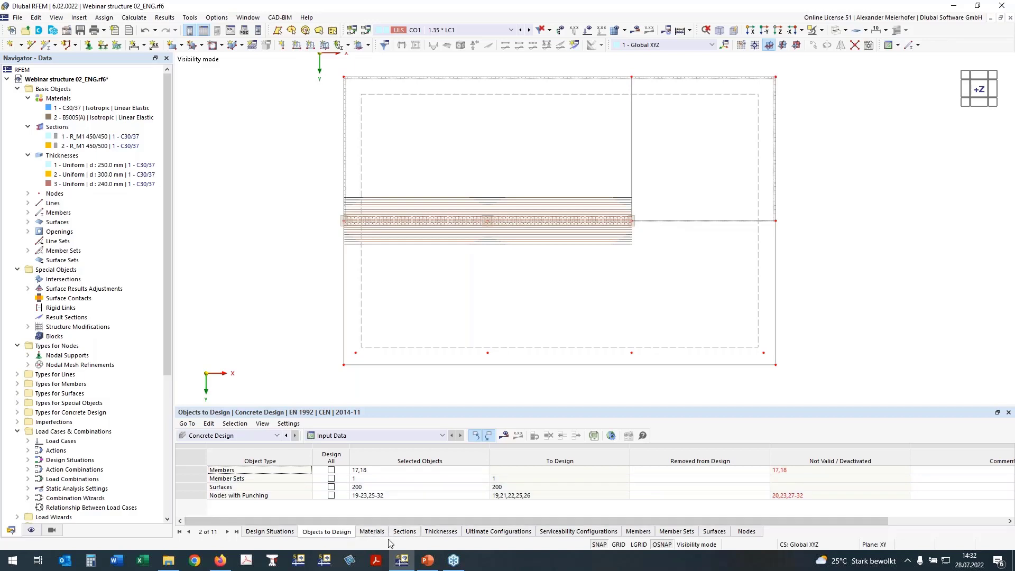
pyautogui.click(404, 532)
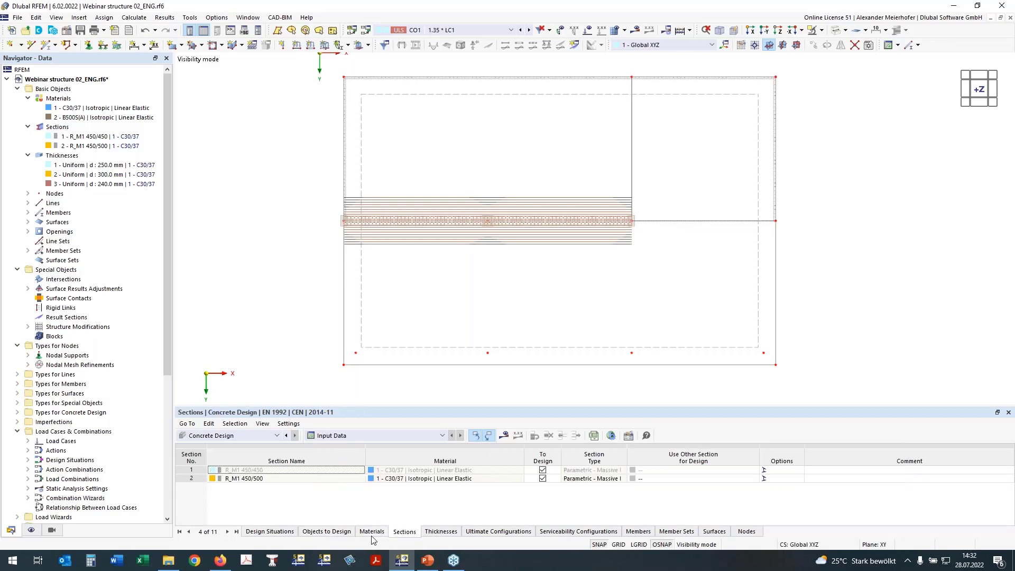
pyautogui.click(434, 532)
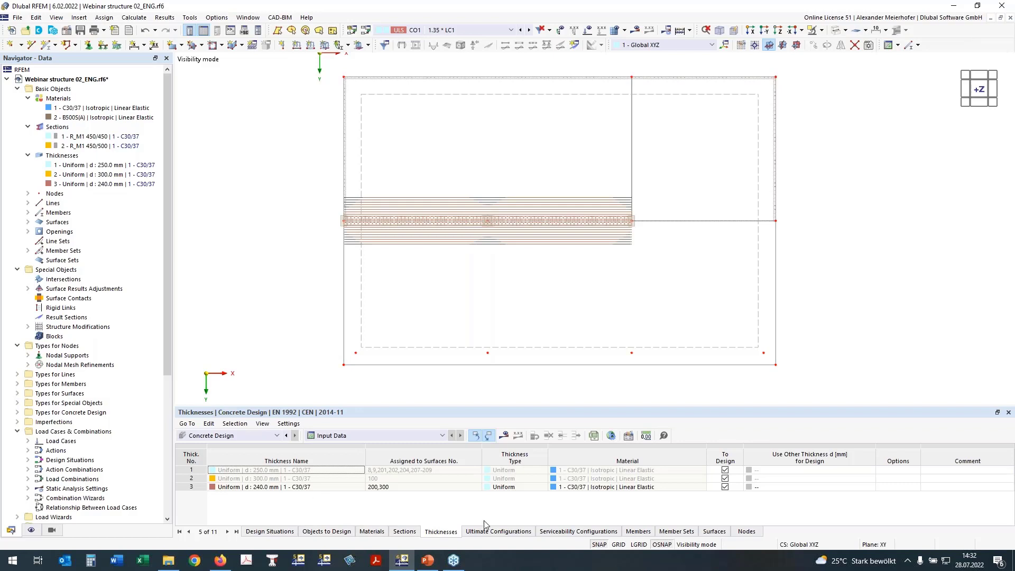
pyautogui.click(493, 532)
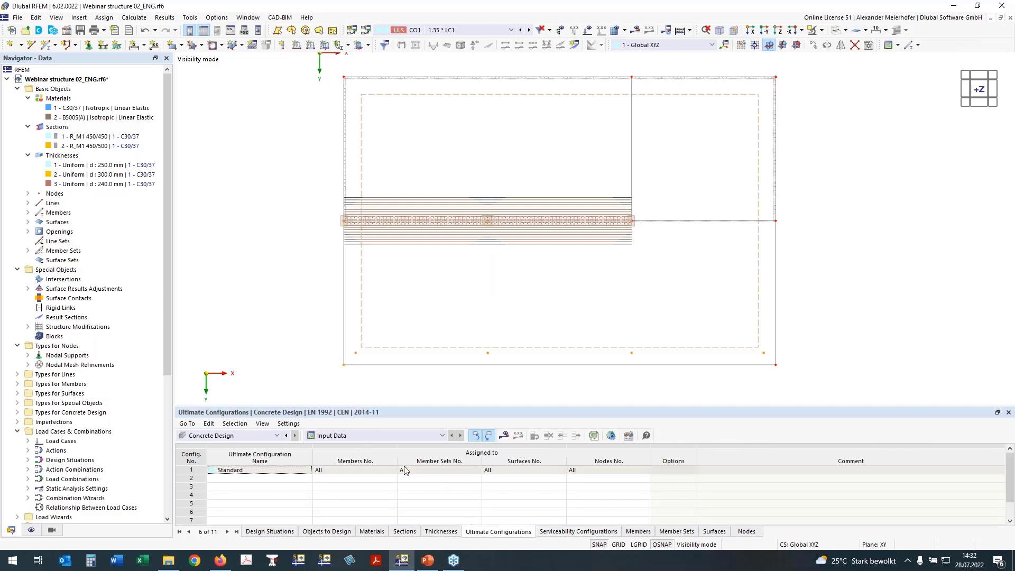
pyautogui.click(571, 534)
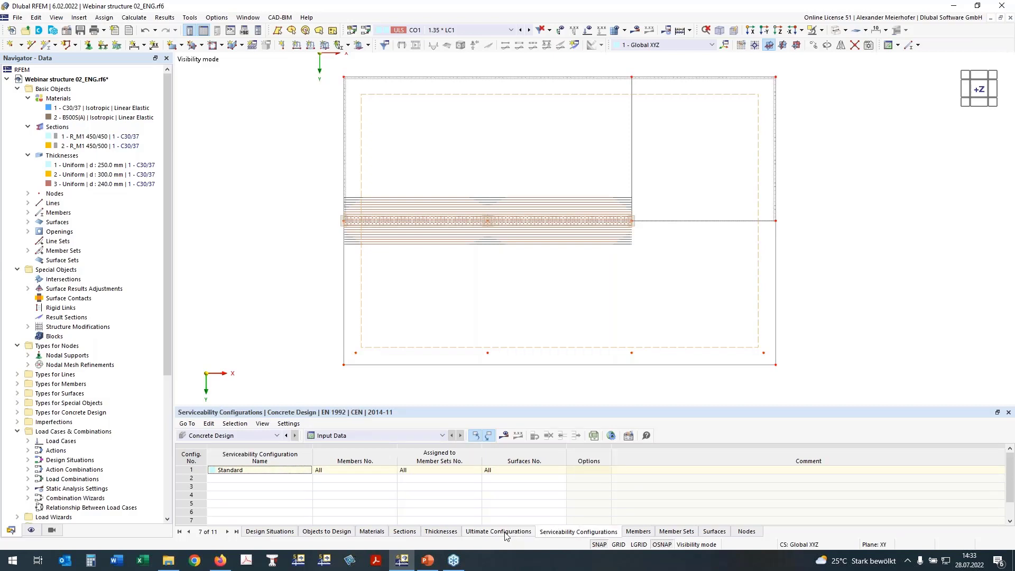
# Step: Review the Standard serviceability configuration's crack width limits and crack state detection options, keeping the crack state calculated from associated load
pyautogui.click(629, 436)
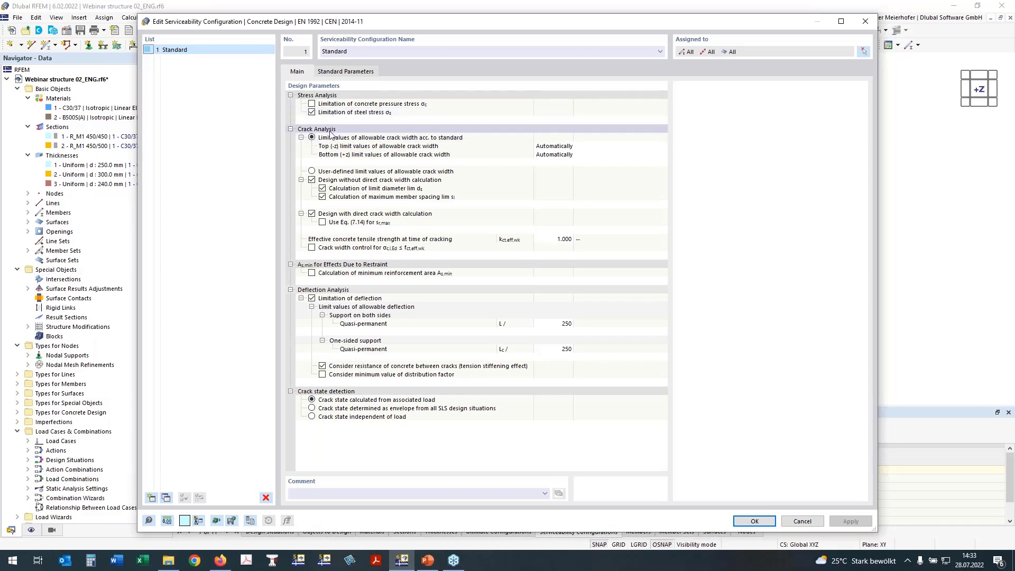
pyautogui.click(570, 147)
pyautogui.click(587, 147)
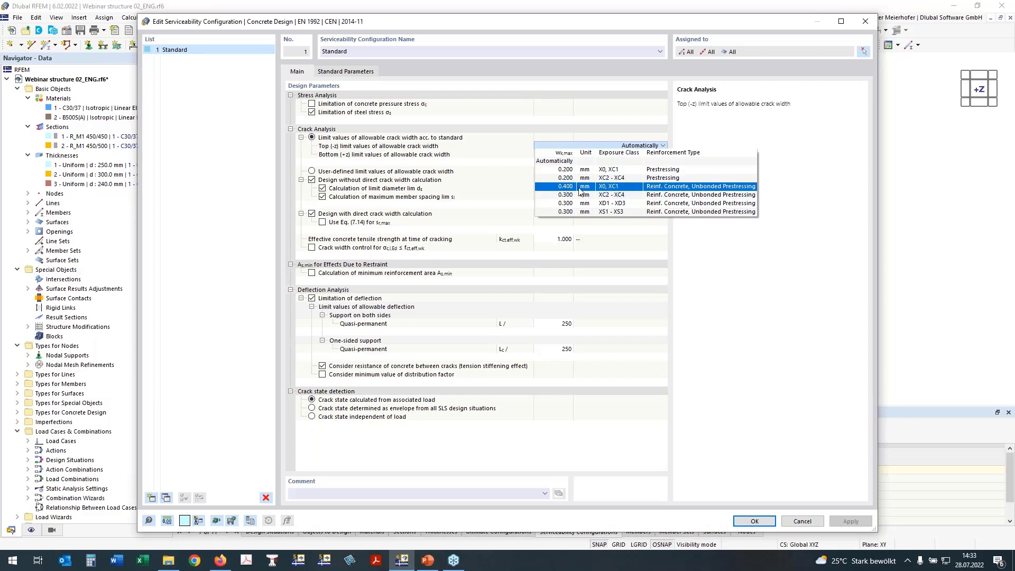
pyautogui.click(519, 131)
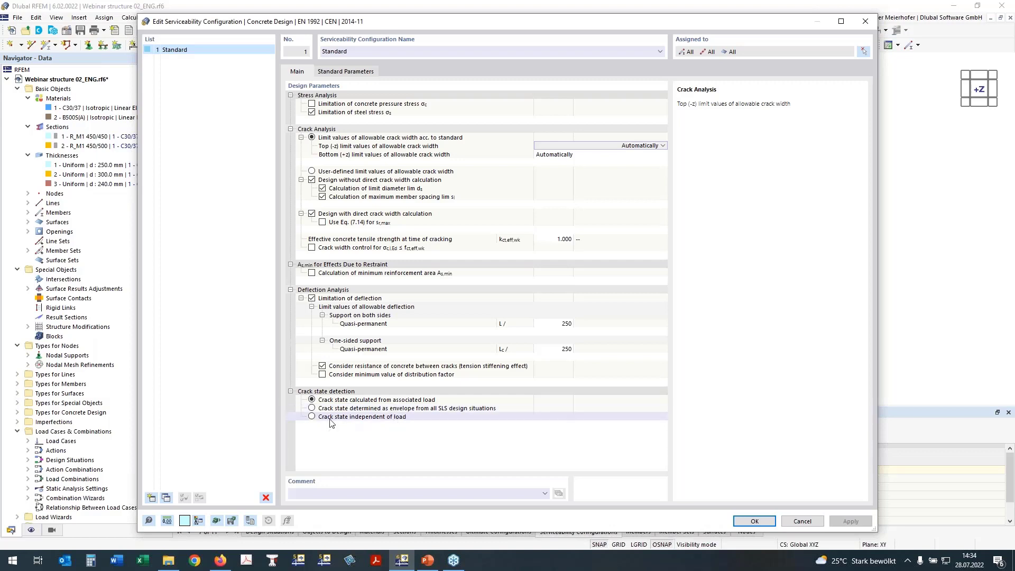
pyautogui.click(312, 417)
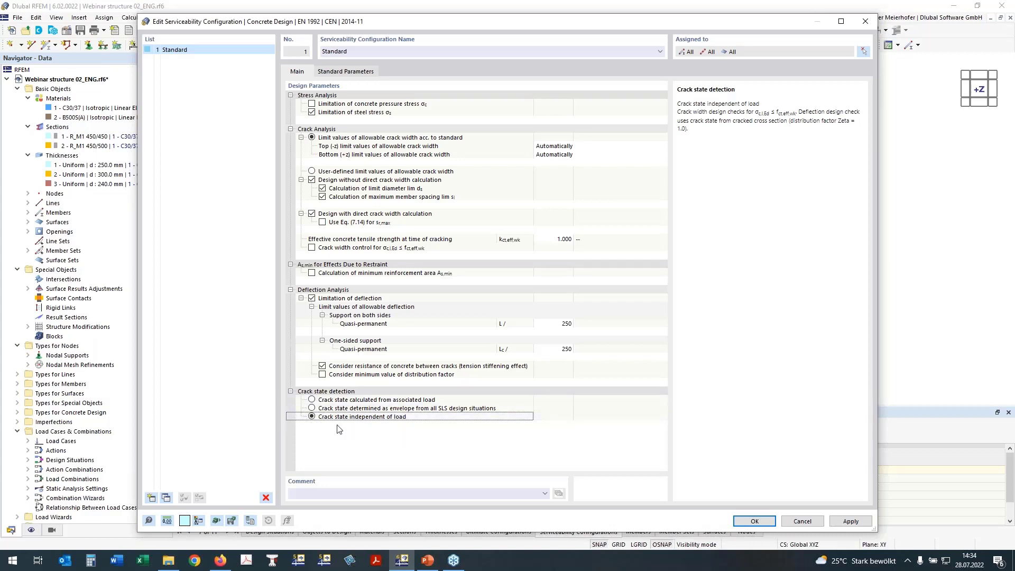
pyautogui.click(333, 400)
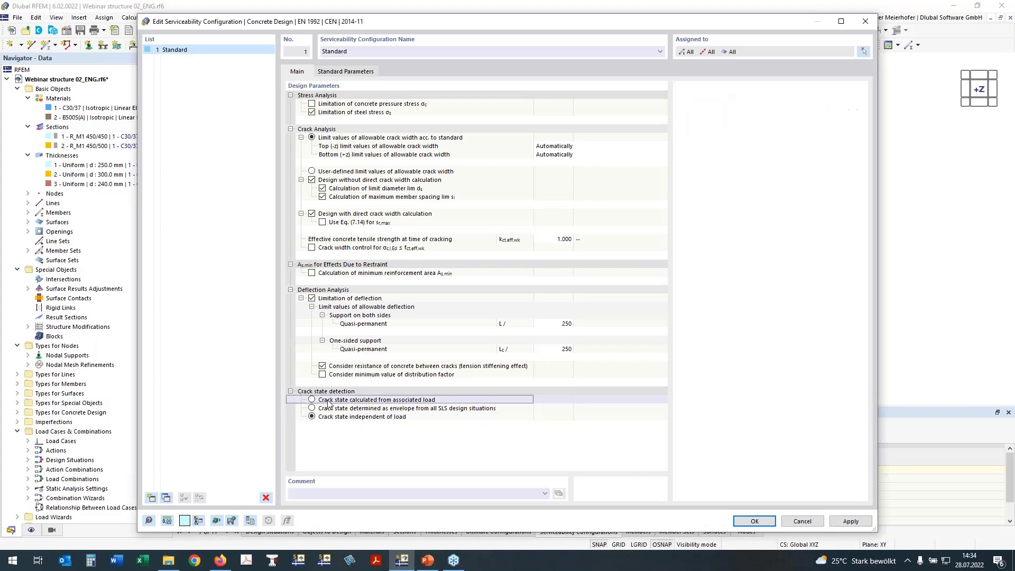
pyautogui.click(312, 399)
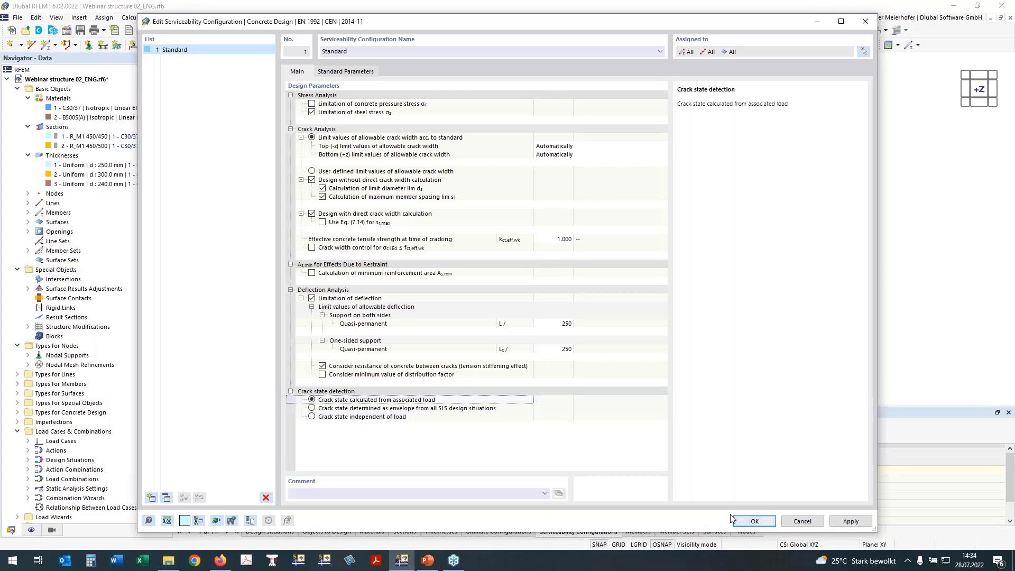
pyautogui.click(751, 526)
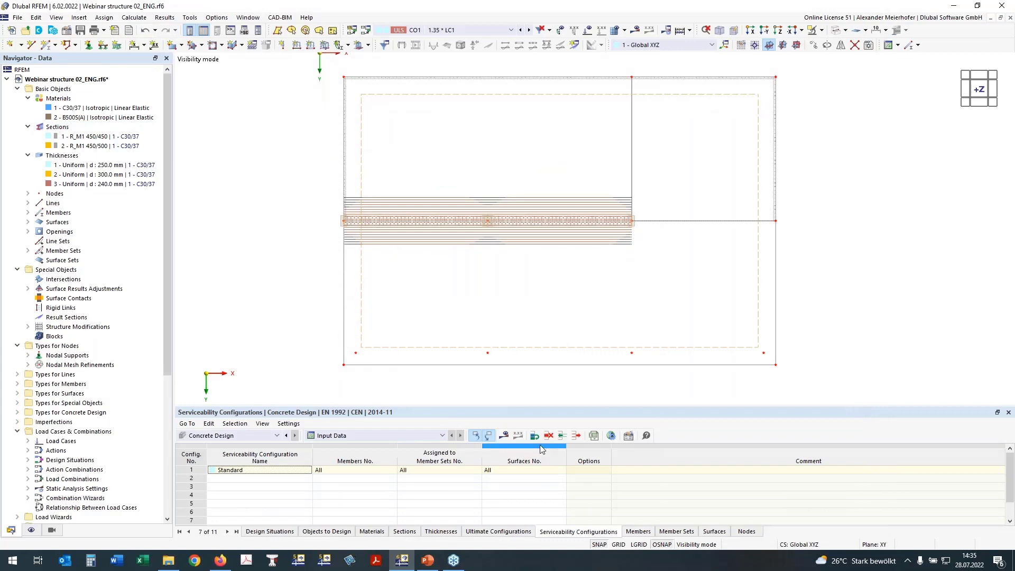
# Step: Run the concrete design calculation and review the errors and warnings overview in an enlarged results table
pyautogui.click(503, 437)
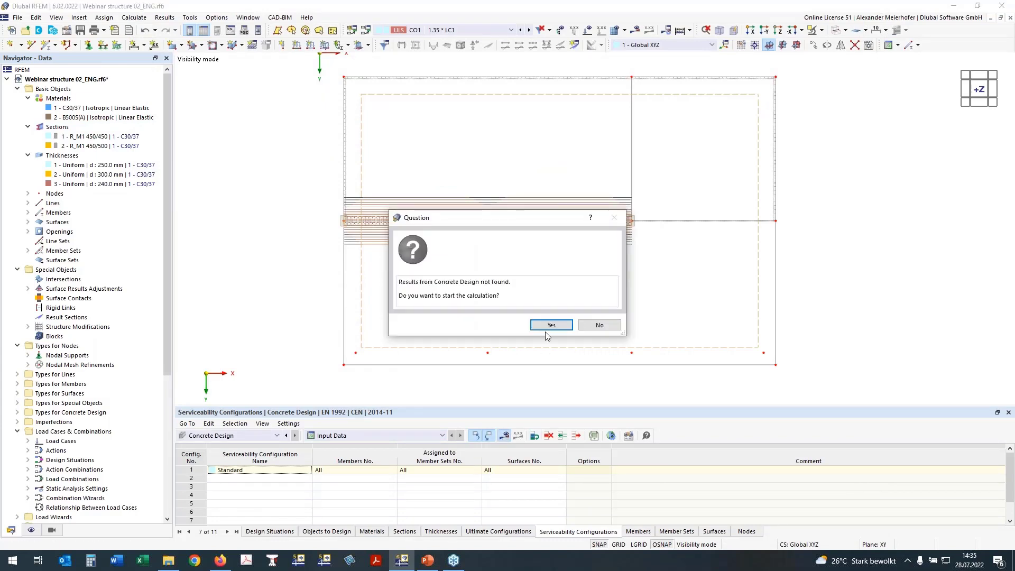
pyautogui.click(551, 326)
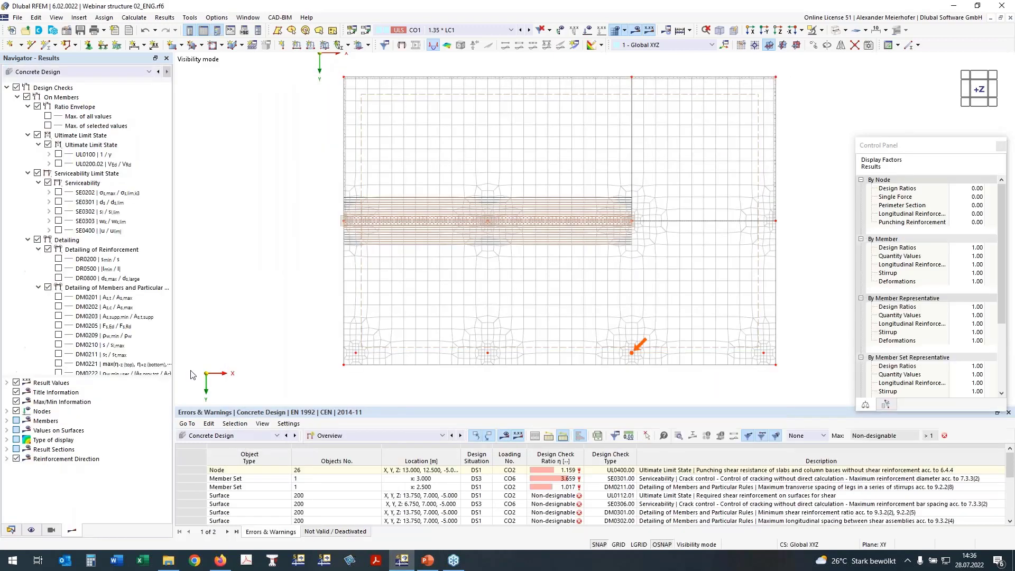
pyautogui.click(418, 435)
pyautogui.click(418, 451)
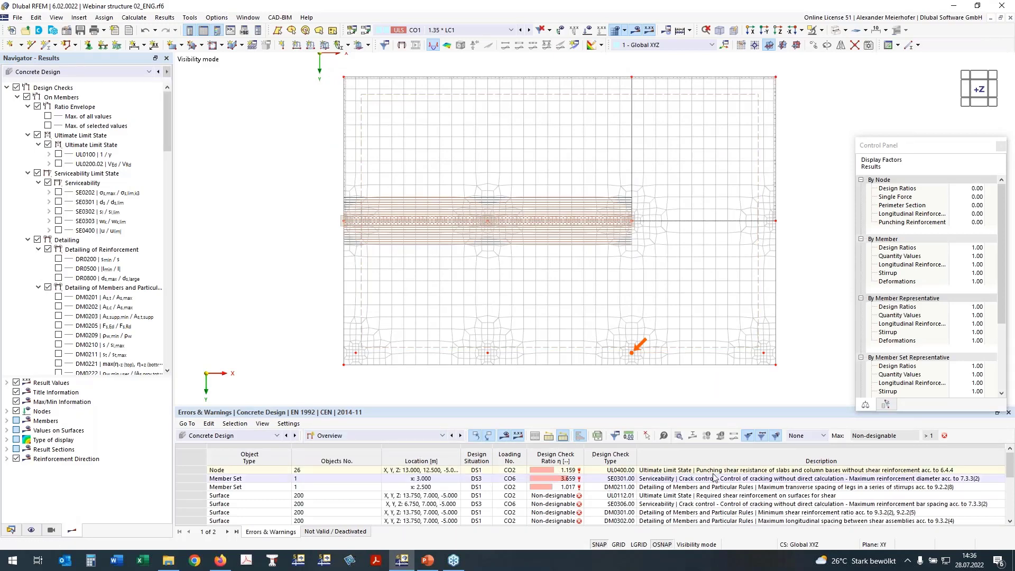
pyautogui.click(555, 471)
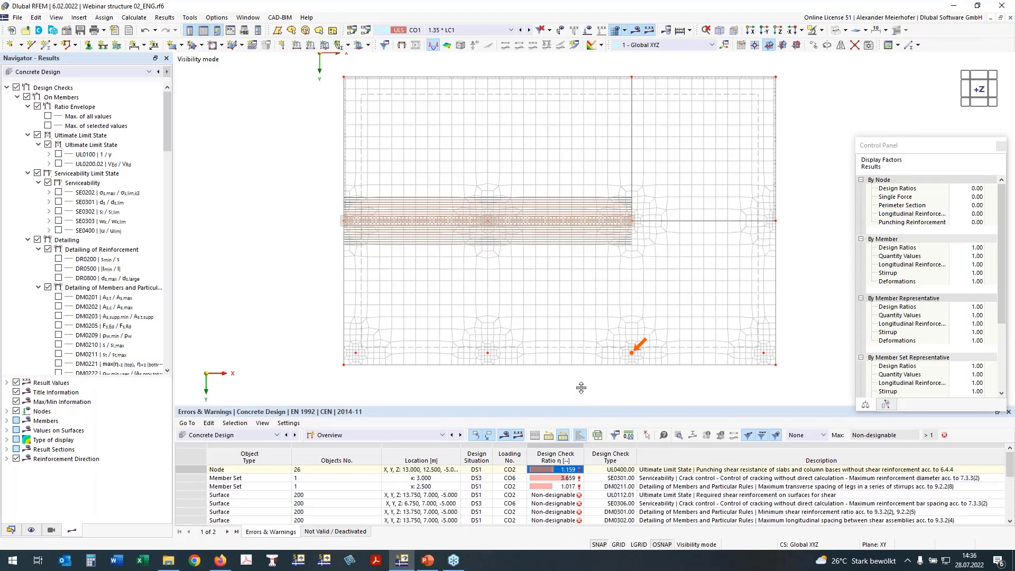
pyautogui.moveTo(582, 388); pyautogui.dragTo(581, 371)
# Step: Examine the design ratios on members by design situation, including check DM0211 for the maximum transverse spacing of stirrup legs
pyautogui.click(370, 418)
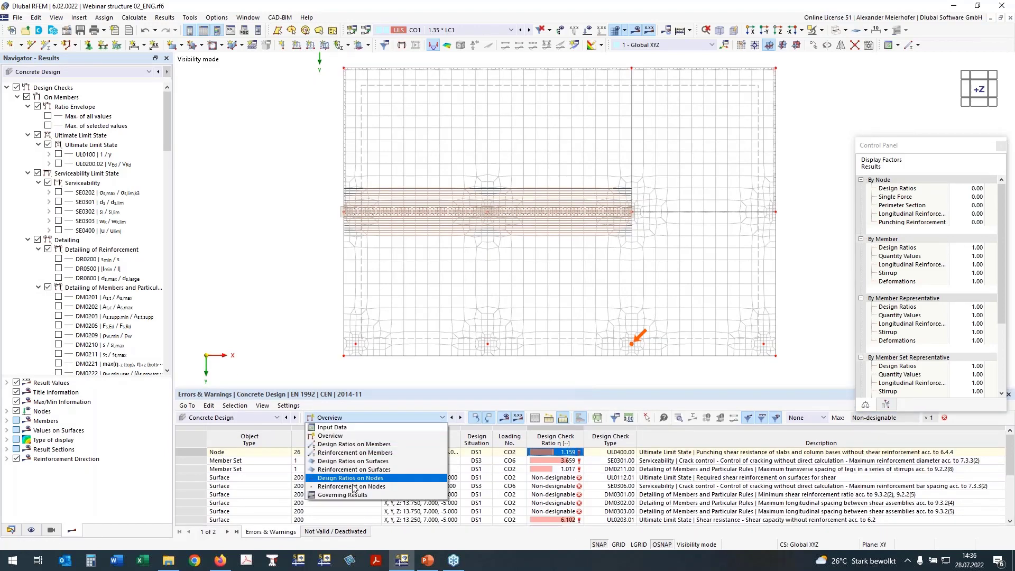
pyautogui.click(363, 418)
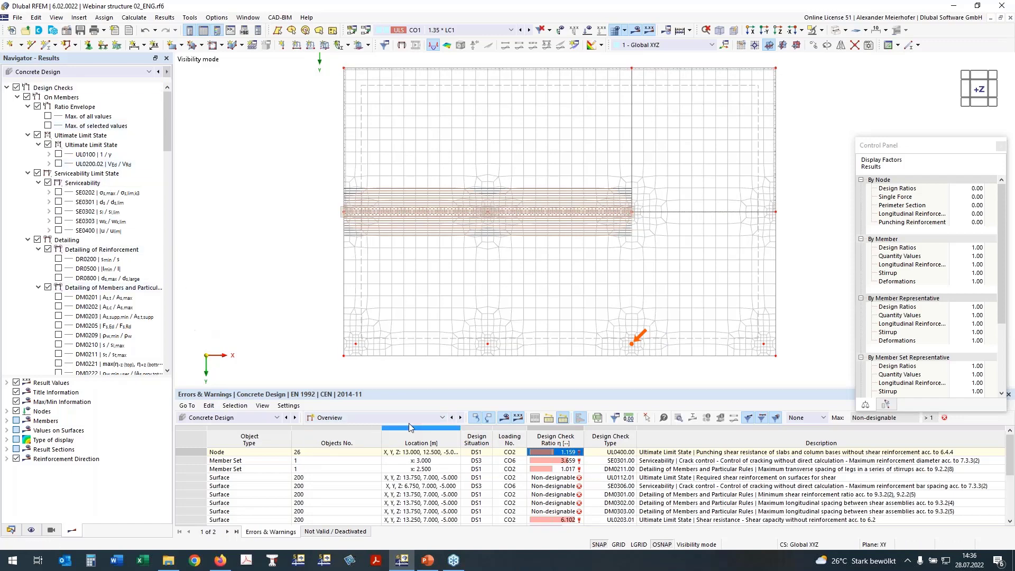
pyautogui.click(391, 418)
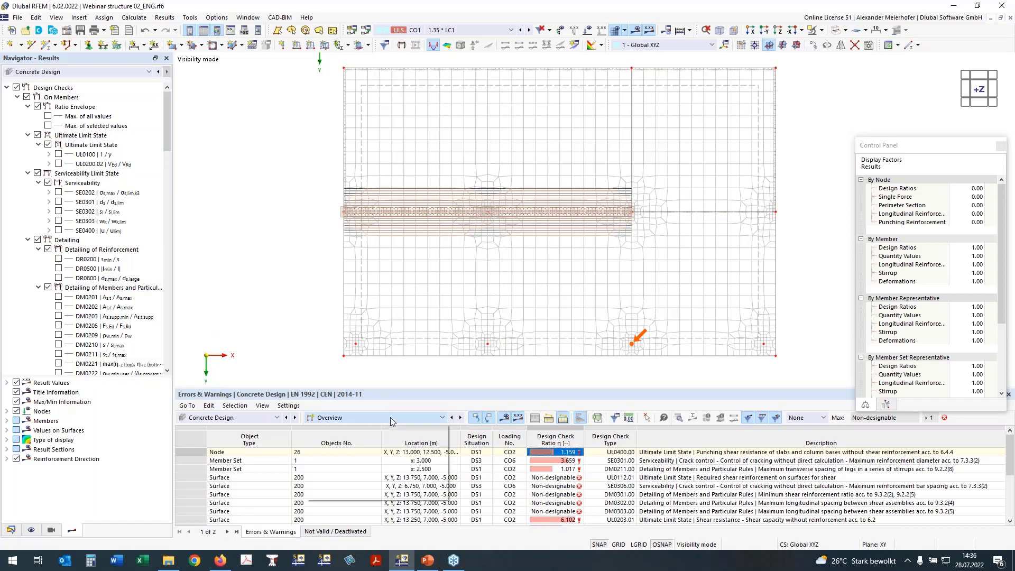
pyautogui.click(392, 439)
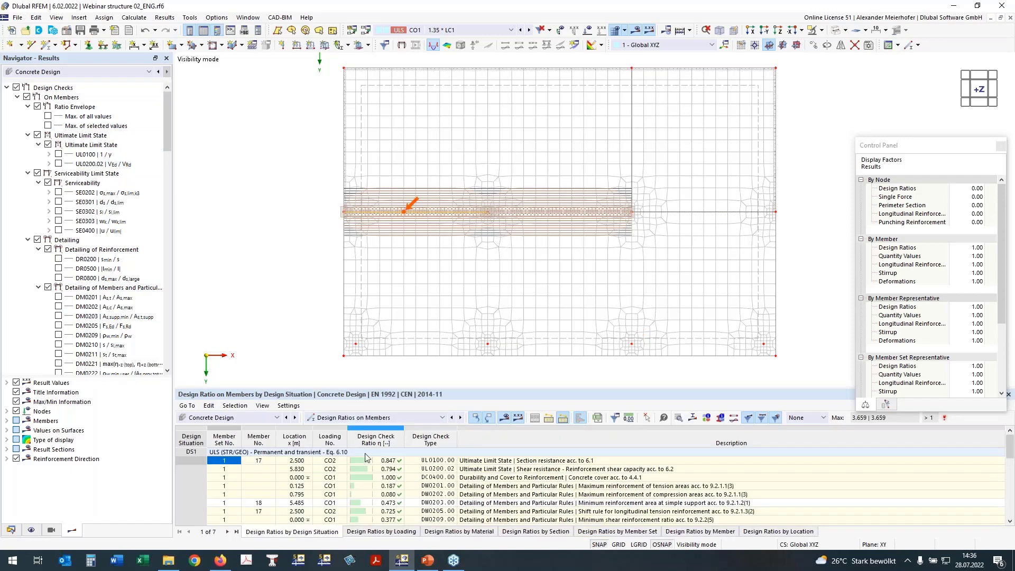
pyautogui.click(393, 461)
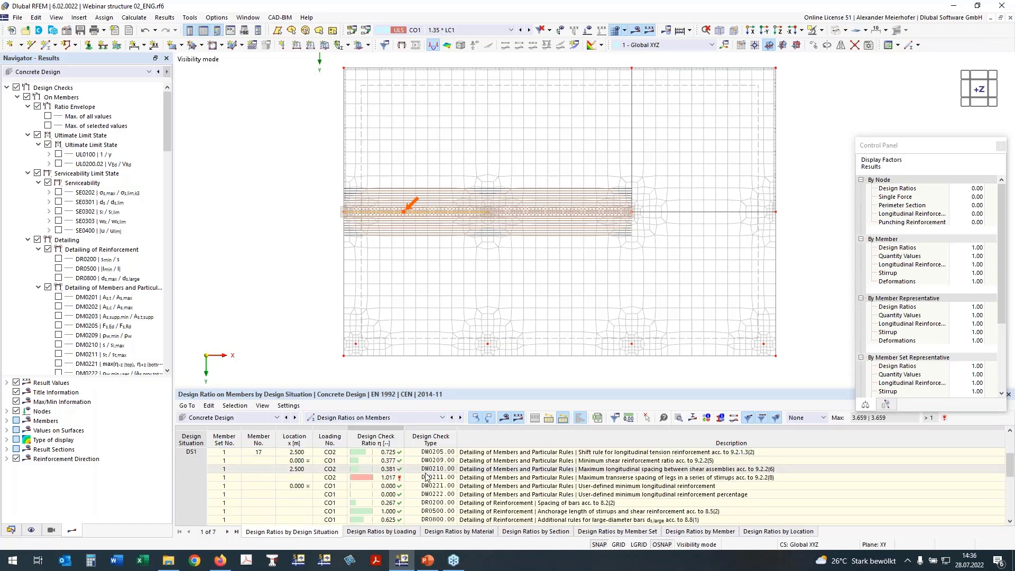
pyautogui.scroll(-4, 445, 477)
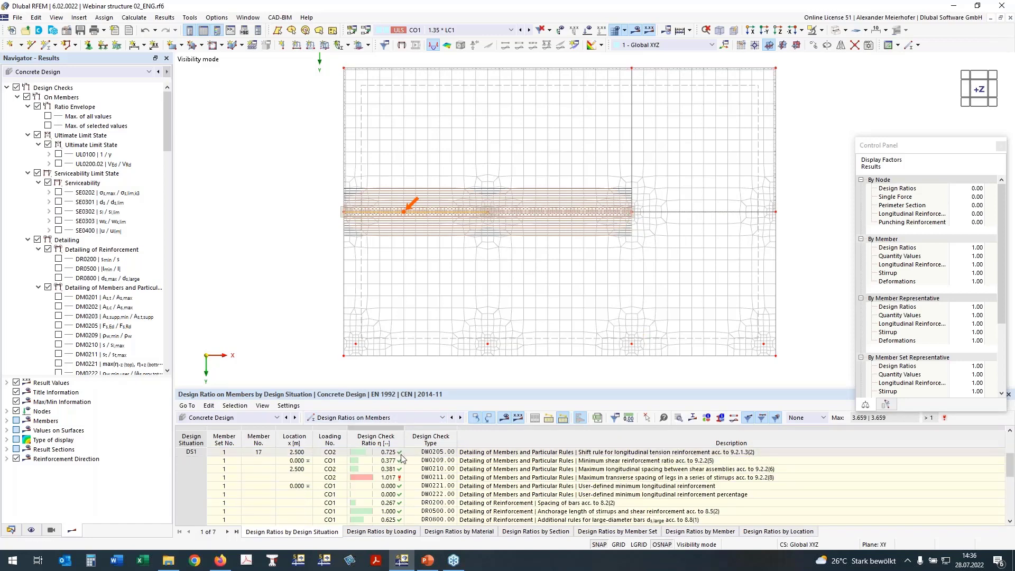
pyautogui.click(387, 478)
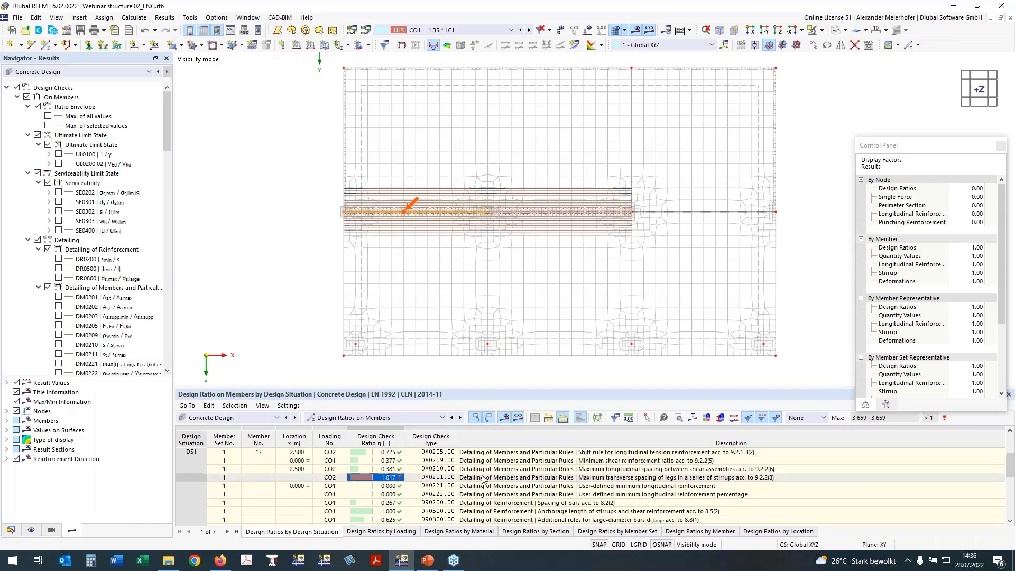
pyautogui.click(547, 479)
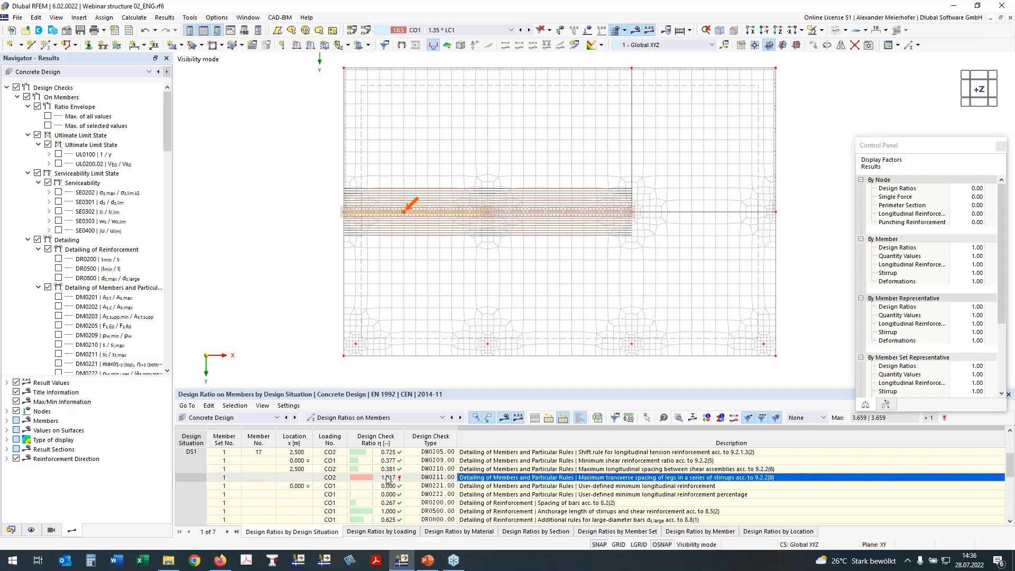
pyautogui.scroll(-3, 385, 479)
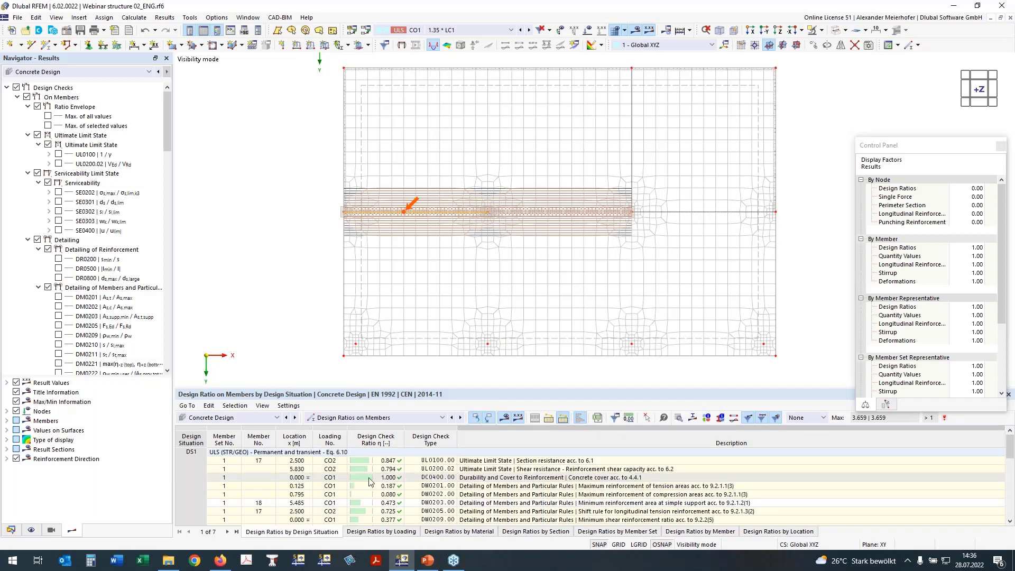
pyautogui.scroll(5, 388, 479)
# Step: Check the design ratios on nodes for the punching shear resistance at node 26
pyautogui.click(365, 418)
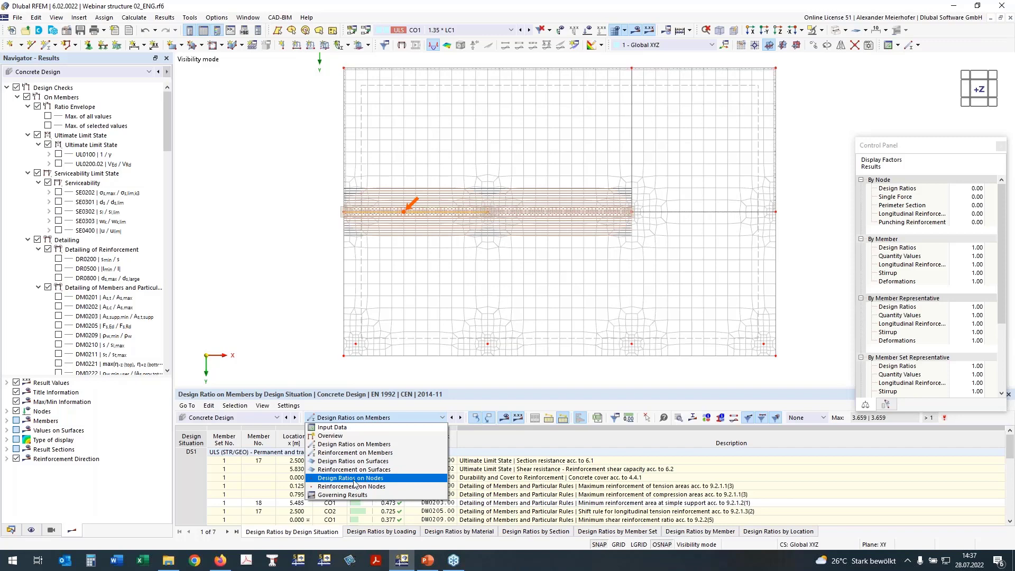
pyautogui.press('Escape')
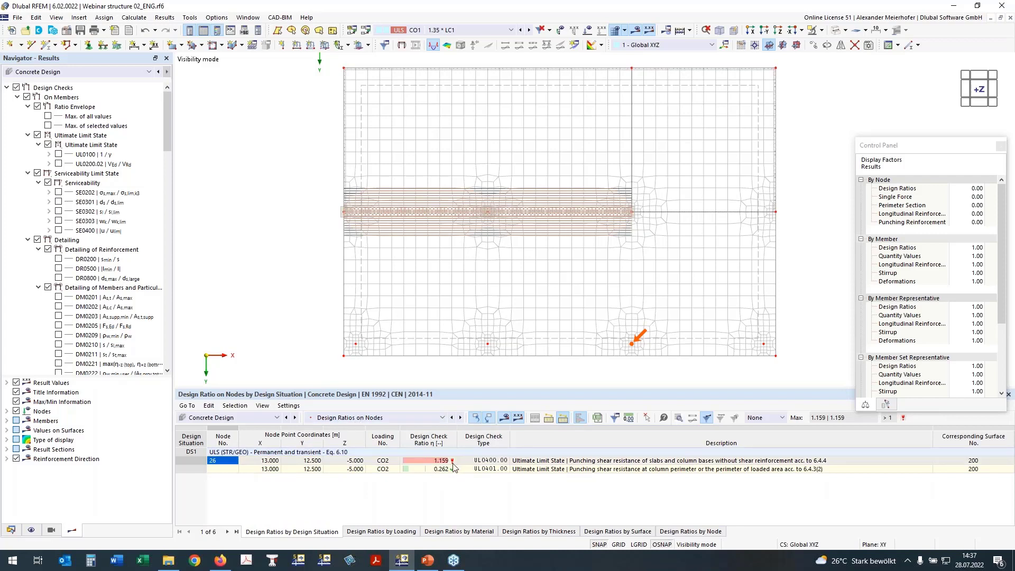
pyautogui.click(492, 462)
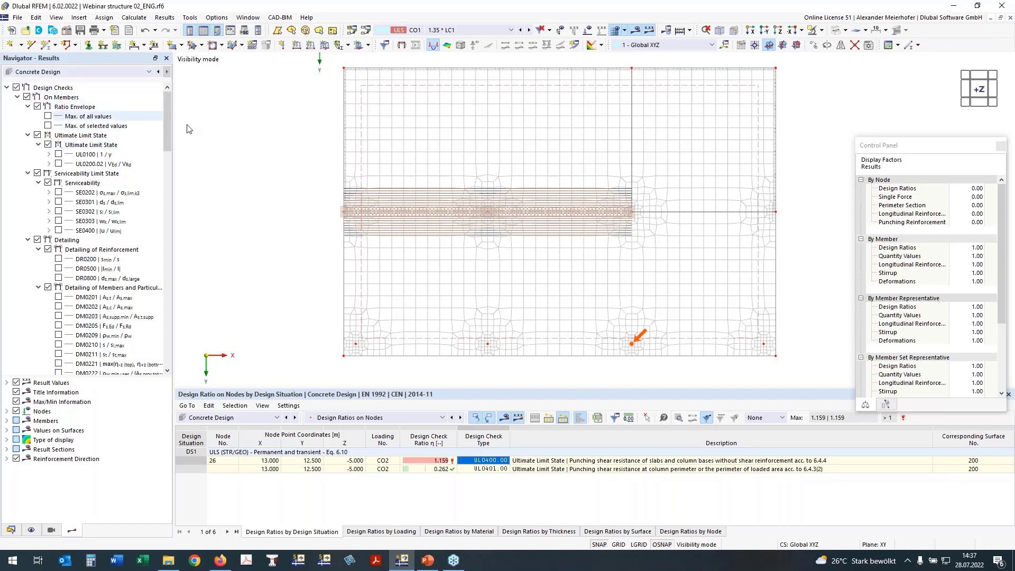
# Step: Display surface design check UL0101.01 for the top reinforcement in direction 1 on the slab
pyautogui.click(19, 97)
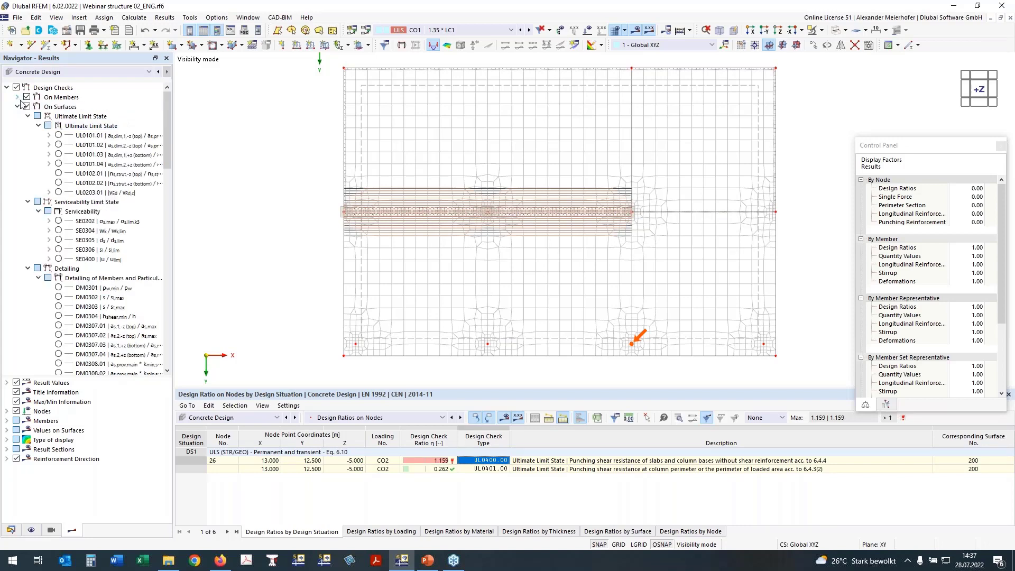
pyautogui.click(58, 136)
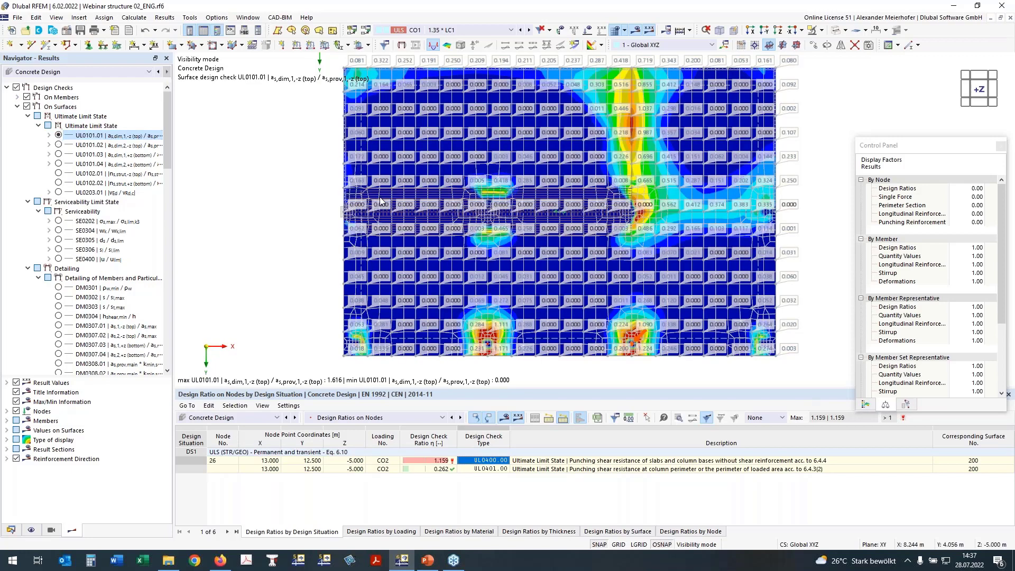
pyautogui.scroll(-9, 106, 265)
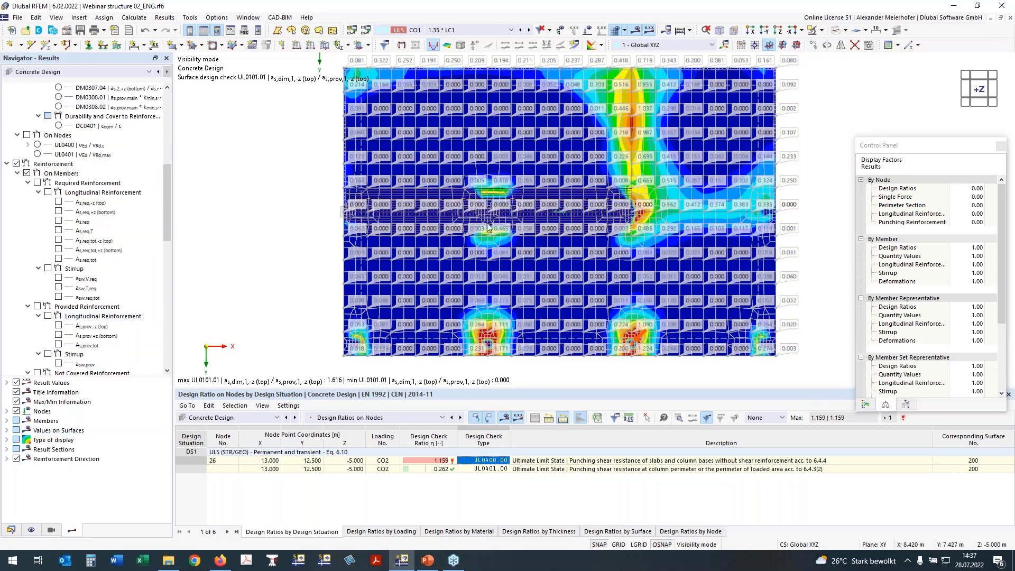
pyautogui.scroll(-1, 217, 283)
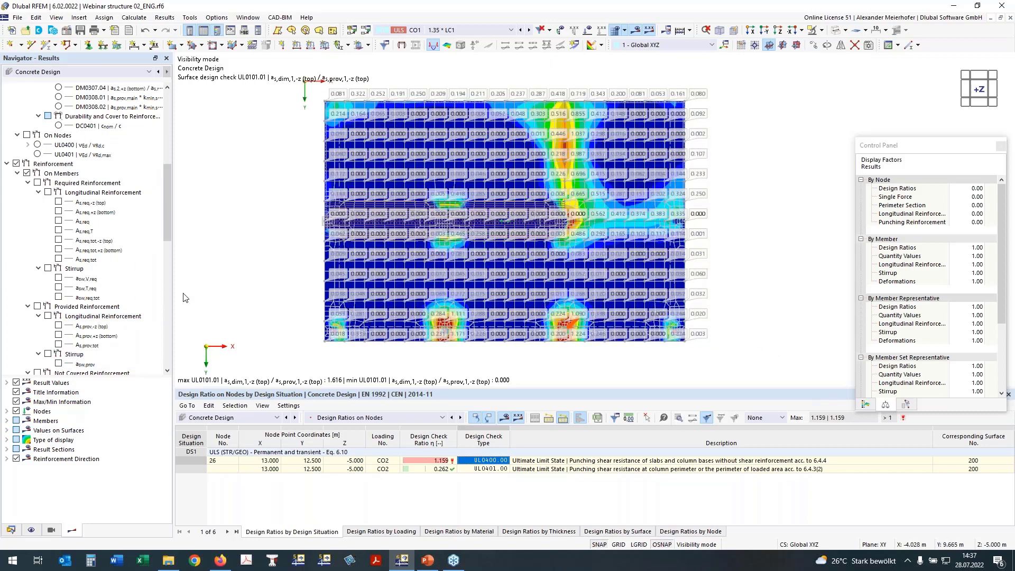
pyautogui.scroll(1, 184, 298)
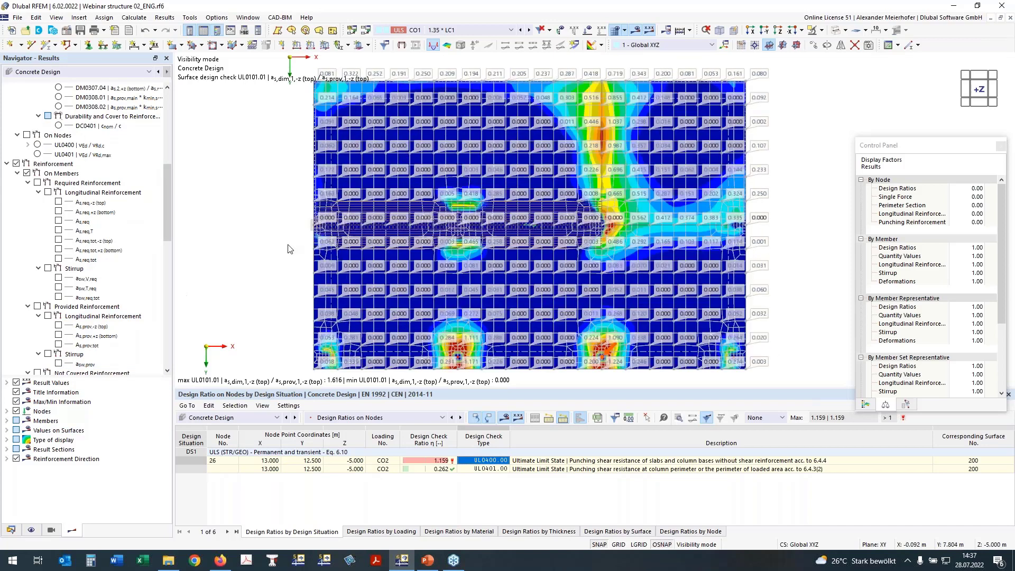
# Step: Limit the surface result values to extreme values and show the colour scale of the surface design checks beside the slab
pyautogui.click(7, 430)
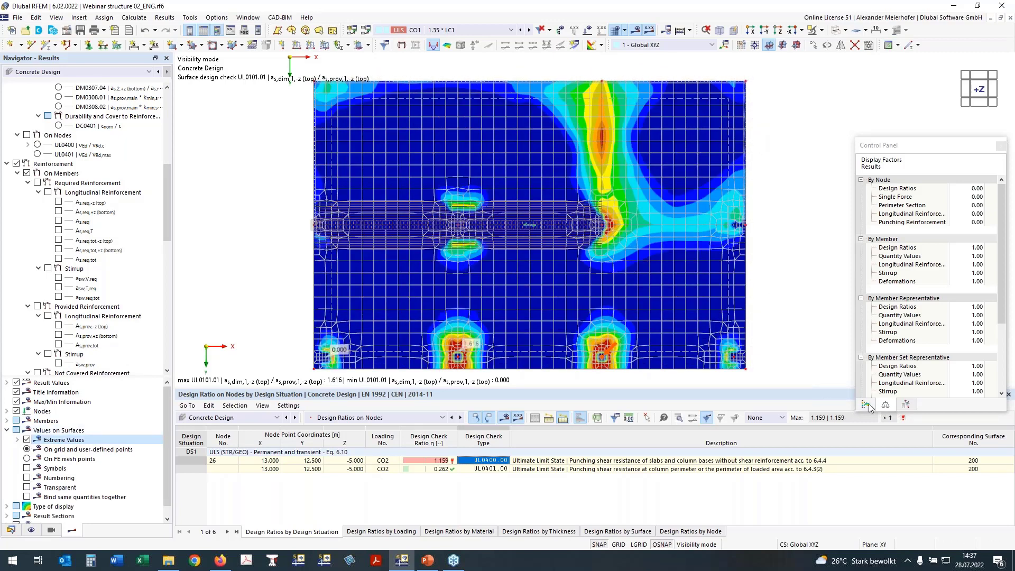
pyautogui.click(867, 405)
pyautogui.moveTo(906, 132); pyautogui.dragTo(883, 99)
pyautogui.scroll(9, 129, 146)
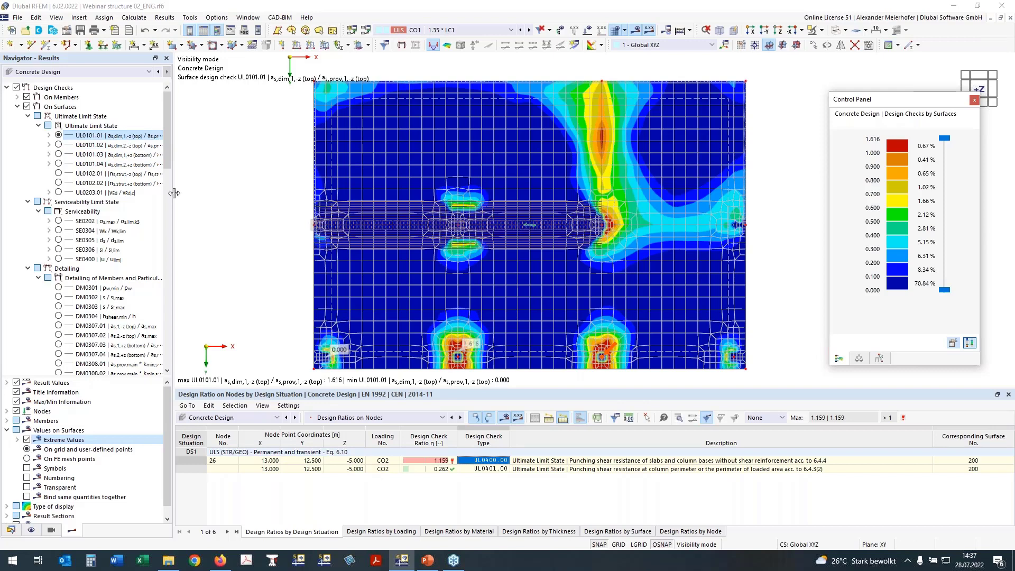
# Step: Compare the slab's top reinforcement design checks UL0101.02 and UL0101.01, with the results navigator widened and the result table reduced in height
pyautogui.moveTo(174, 193)
pyautogui.mouseDown()
pyautogui.moveTo(206, 192)
pyautogui.moveTo(186, 193)
pyautogui.mouseUp()
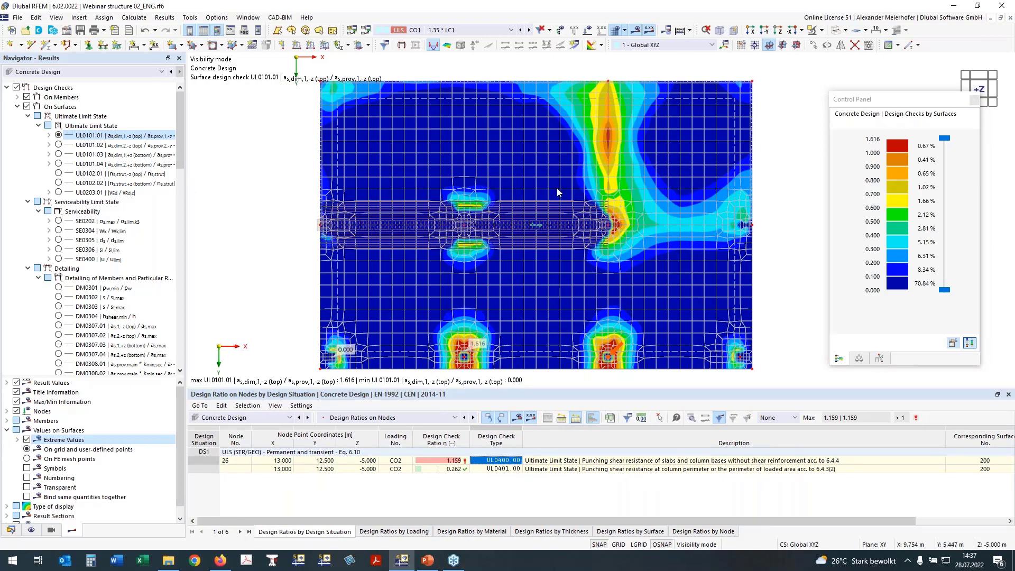
pyautogui.click(59, 143)
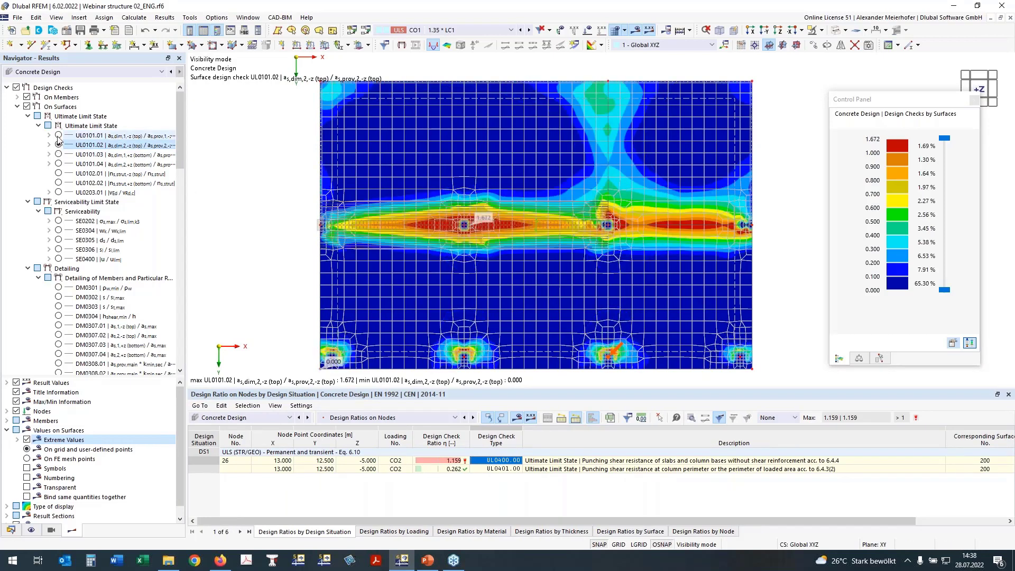
pyautogui.click(58, 135)
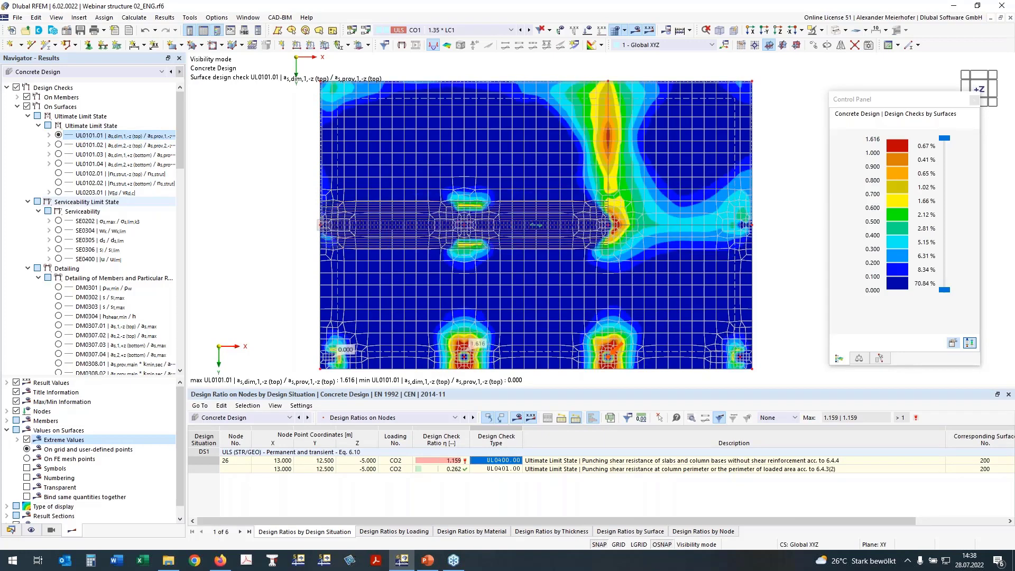
pyautogui.moveTo(492, 346); pyautogui.dragTo(470, 330, button='middle')
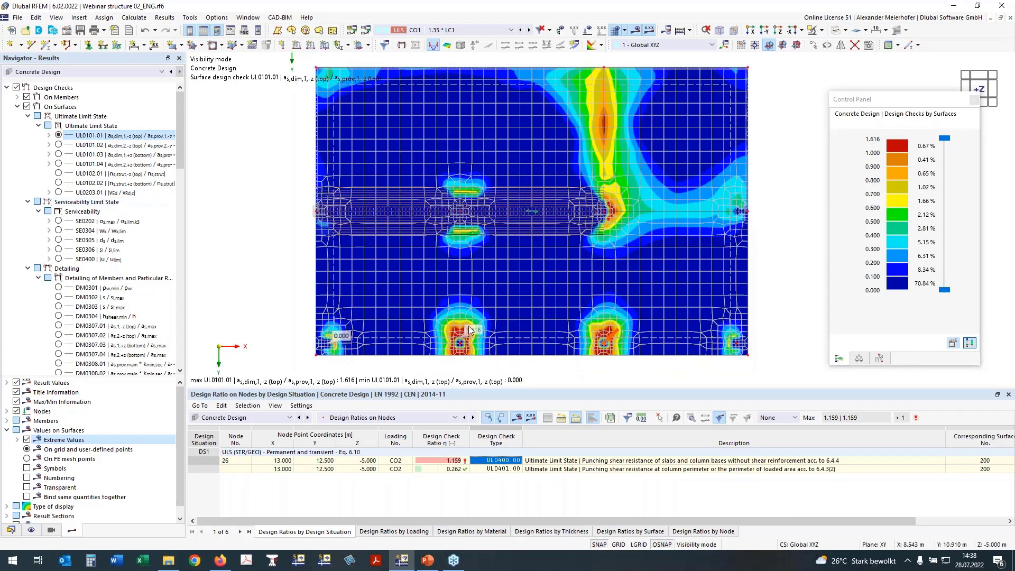
pyautogui.moveTo(879, 395); pyautogui.dragTo(879, 412)
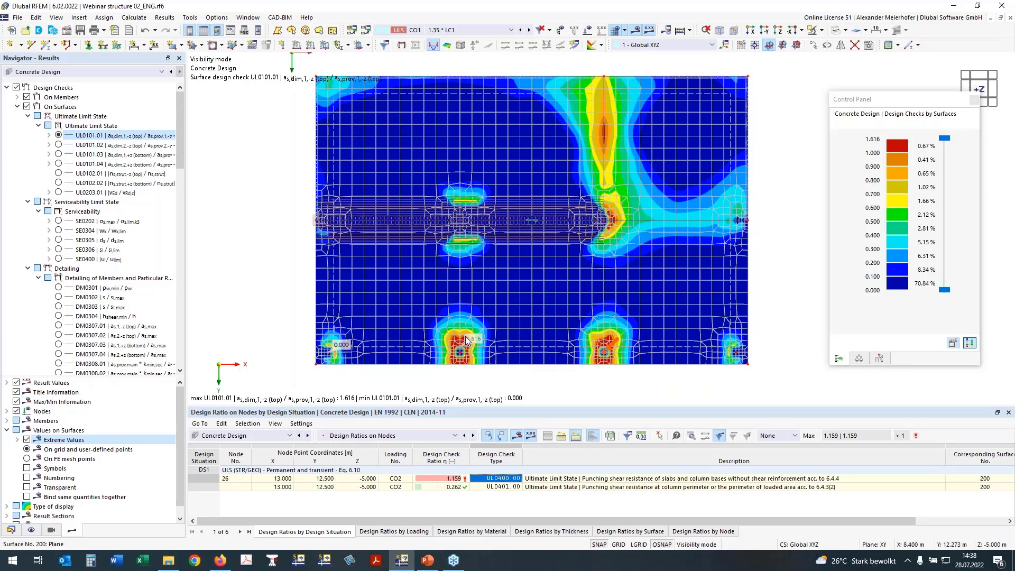
# Step: Display the slab's bottom reinforcement design checks UL0101.03 and UL0101.04, examining the UL0101.03 maximum near the column at node 26
pyautogui.click(59, 154)
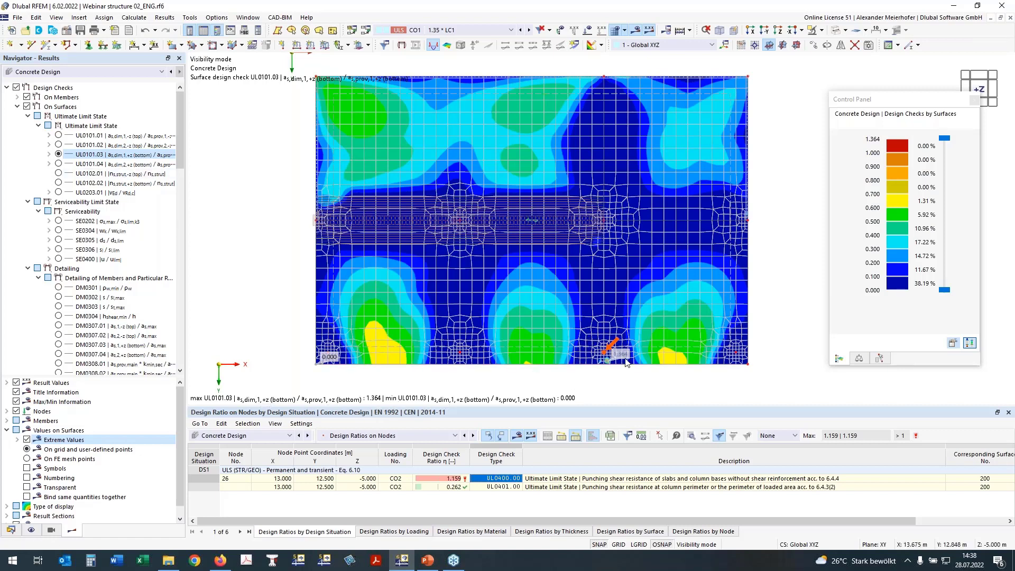
pyautogui.scroll(1, 607, 360)
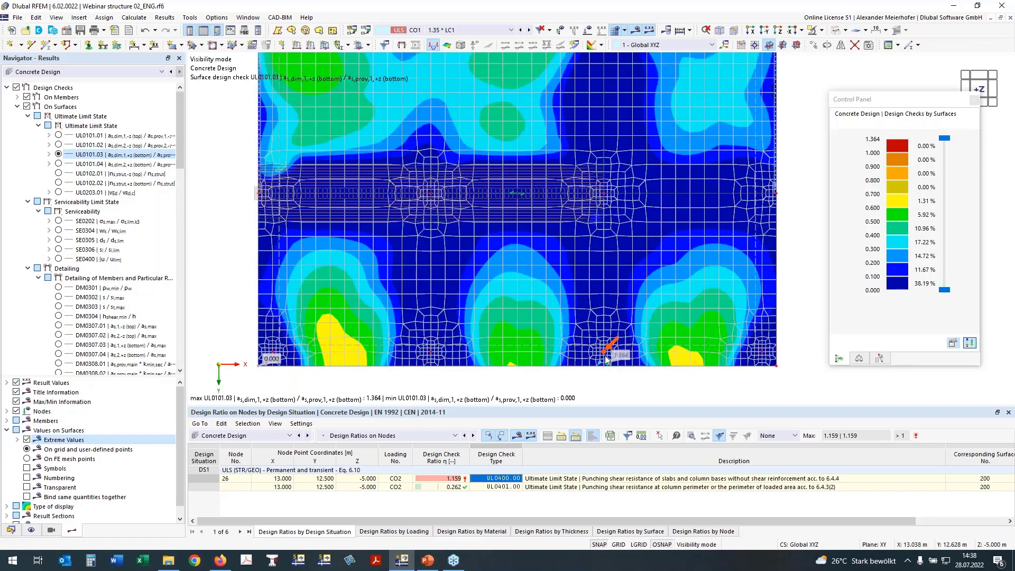
pyautogui.scroll(1, 607, 360)
pyautogui.scroll(-1, 604, 367)
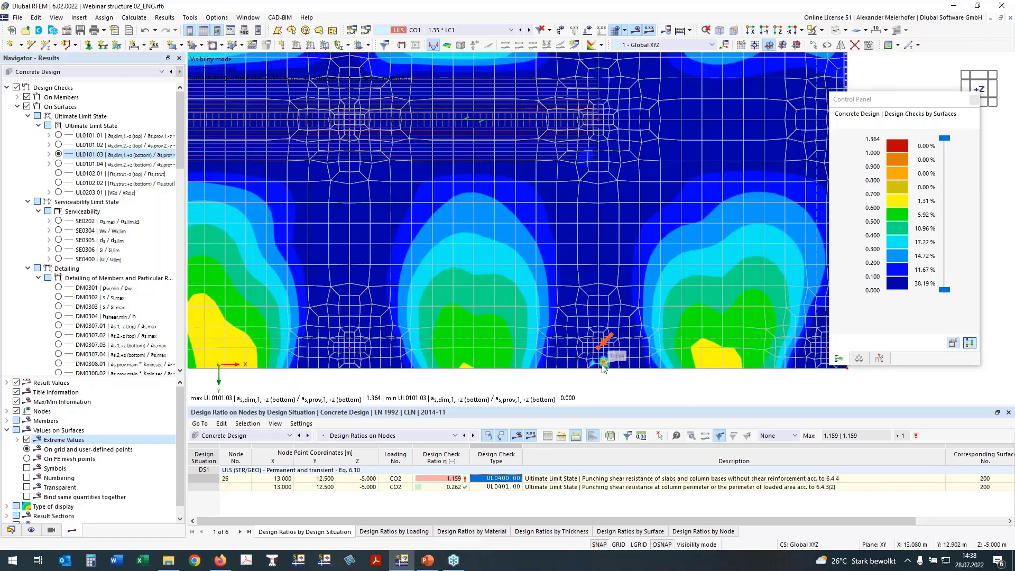
pyautogui.scroll(-1, 604, 368)
pyautogui.scroll(-3, 606, 360)
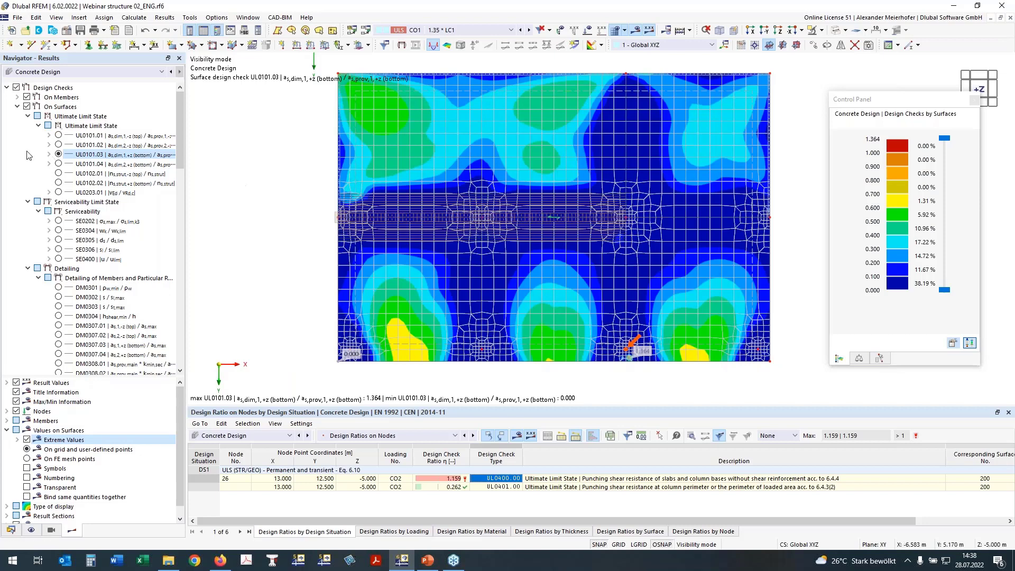
pyautogui.click(59, 164)
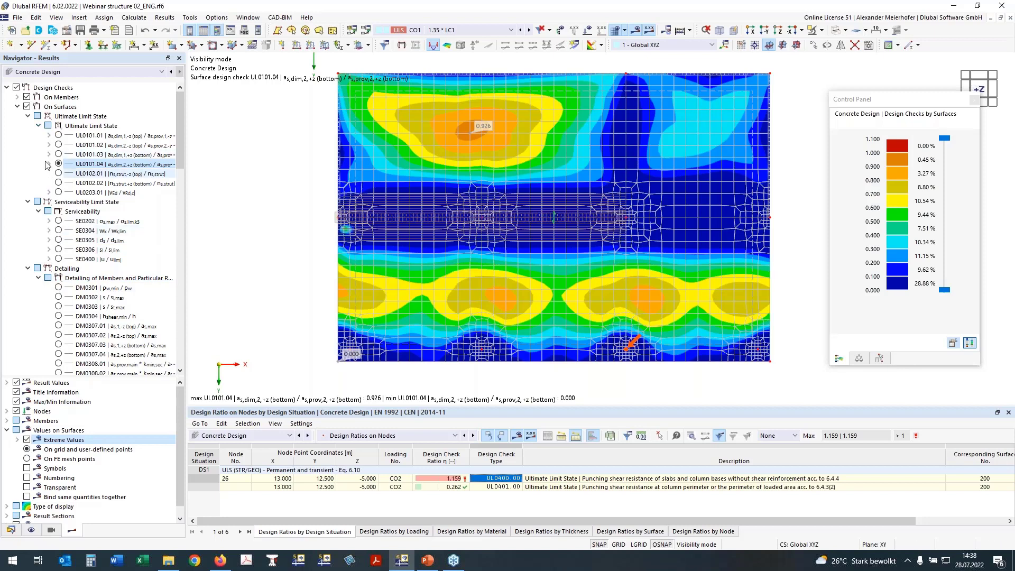
# Step: Hide the design checks on surfaces and examine punching shear check UL0400 at the column nodes along the slab edge
pyautogui.doubleClick(30, 108)
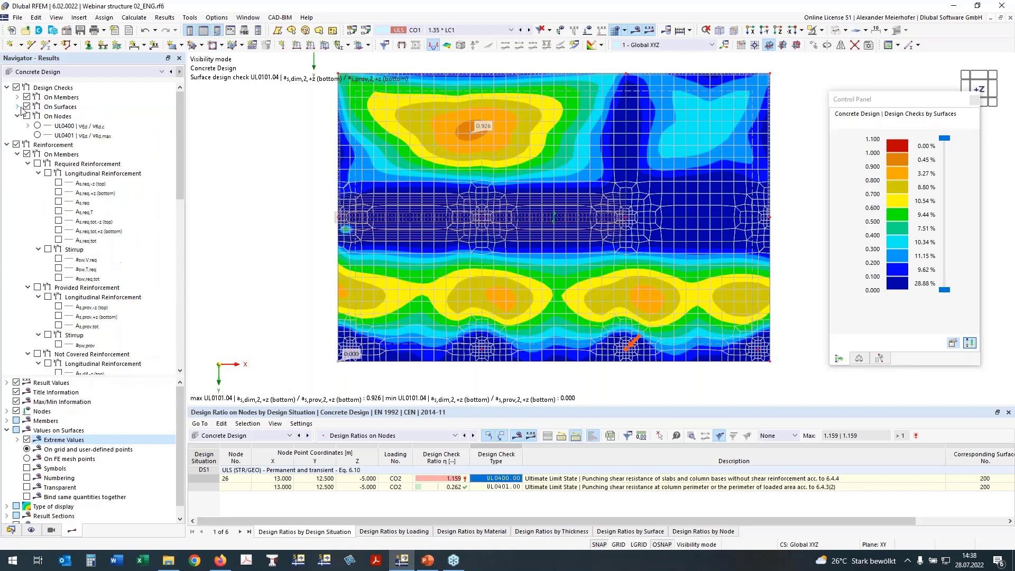
pyautogui.click(27, 108)
pyautogui.click(26, 107)
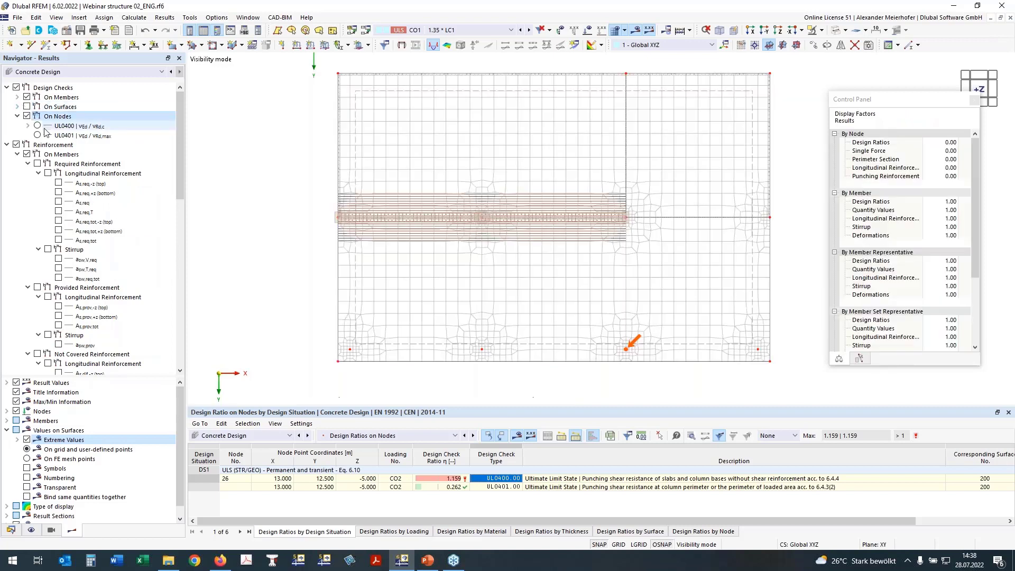
pyautogui.click(37, 126)
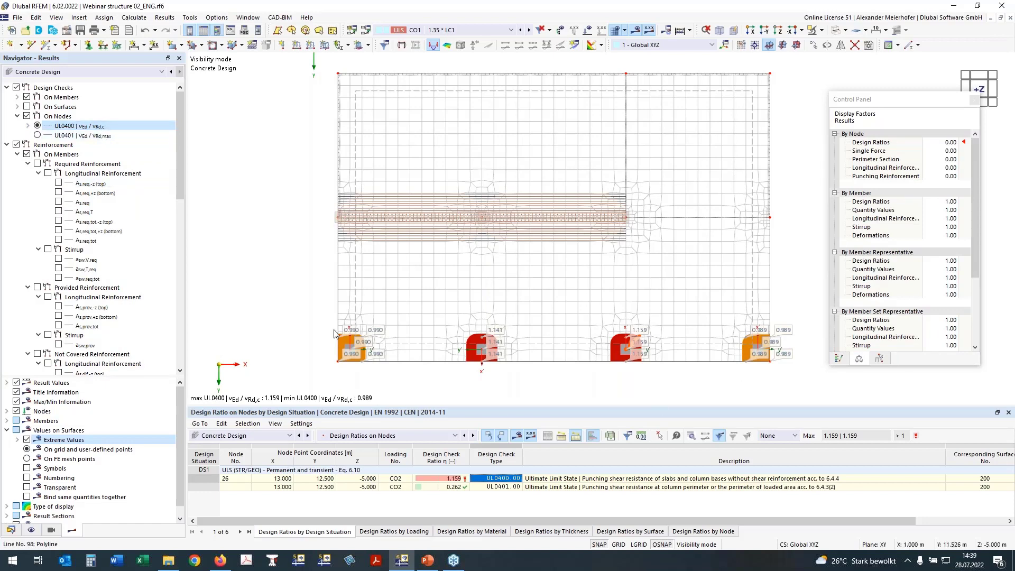
pyautogui.scroll(3, 334, 333)
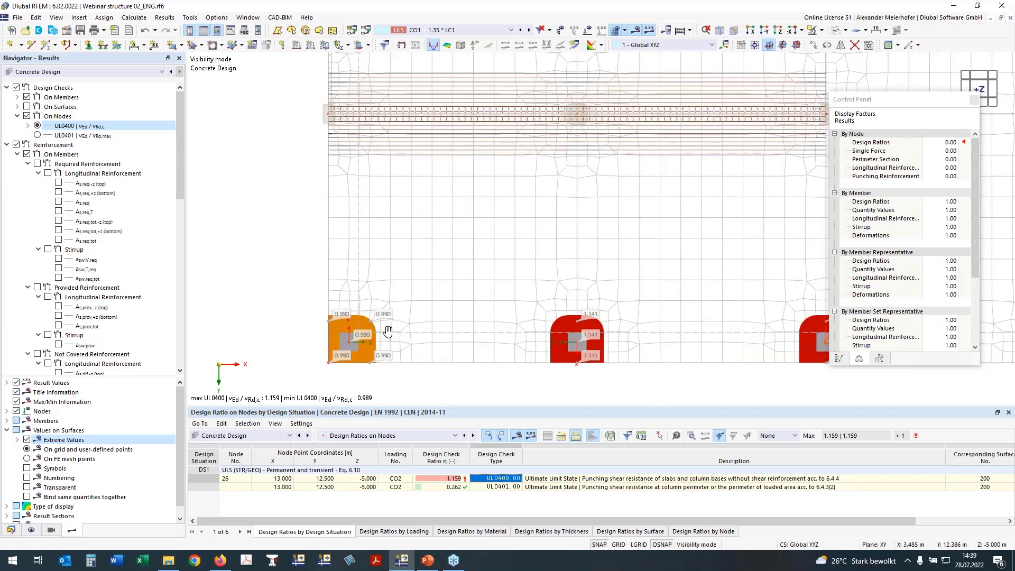
pyautogui.moveTo(388, 332); pyautogui.dragTo(377, 330, button='middle')
pyautogui.scroll(-2, 461, 331)
pyautogui.moveTo(577, 310); pyautogui.dragTo(507, 310, button='middle')
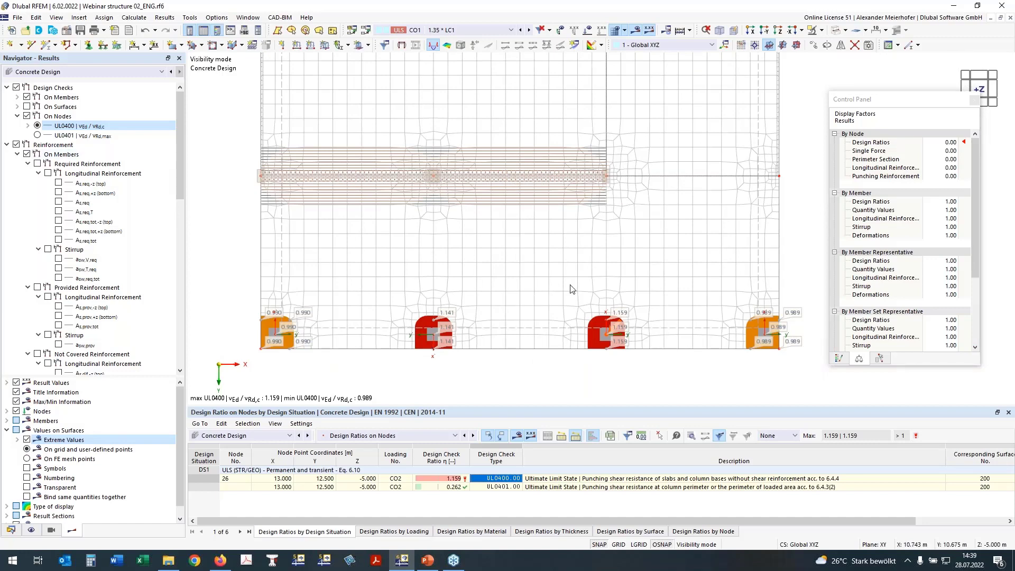
# Step: Hide the design checks on nodes and bring the list of reinforcement results on nodes into view
pyautogui.click(28, 120)
pyautogui.click(27, 116)
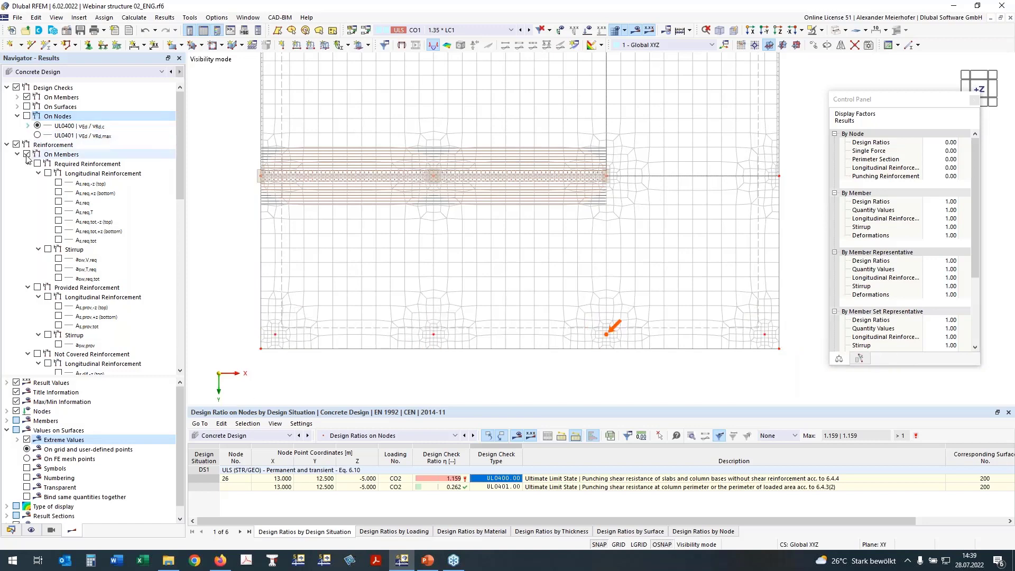
pyautogui.click(15, 146)
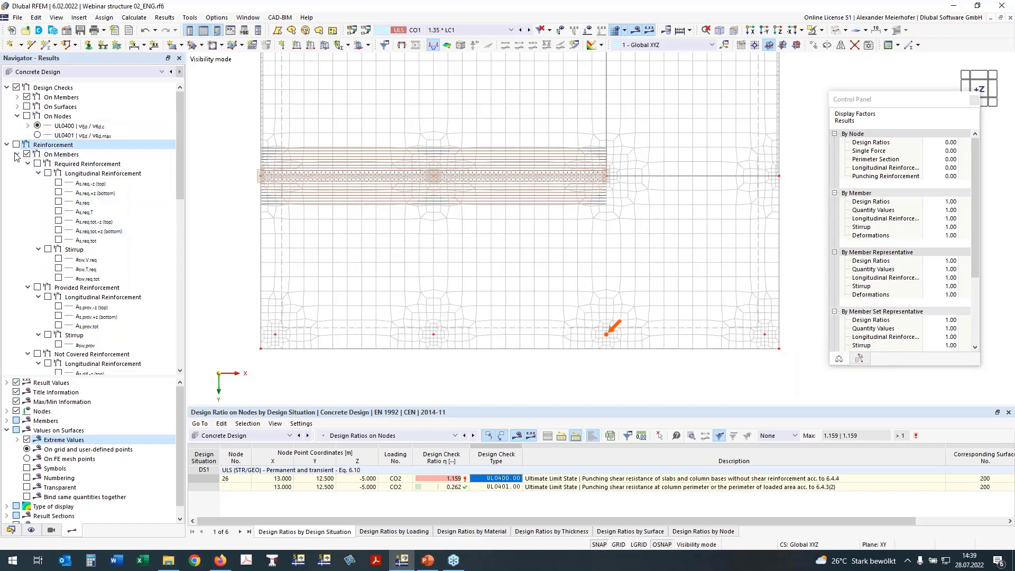
pyautogui.click(17, 154)
pyautogui.click(18, 164)
pyautogui.click(18, 164)
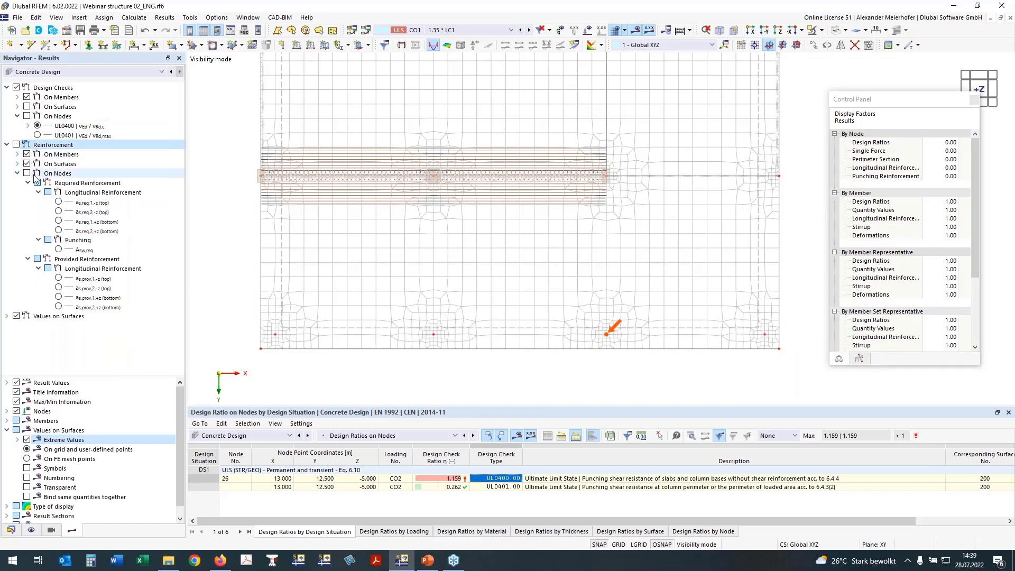
# Step: Display the required punching reinforcement Asw,req on nodes together with its colour scale
pyautogui.click(27, 173)
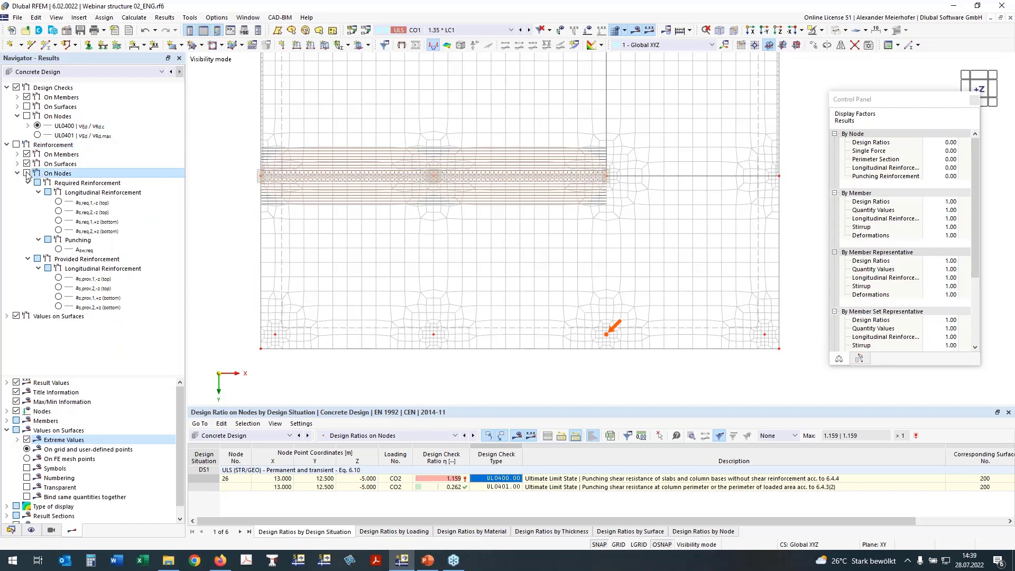
pyautogui.click(59, 252)
pyautogui.click(59, 250)
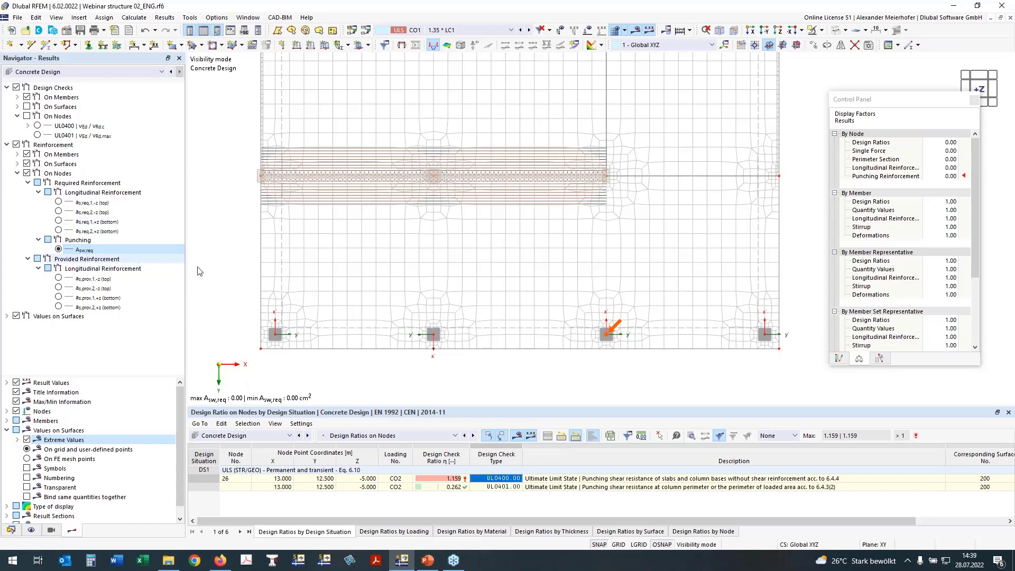
pyautogui.click(837, 360)
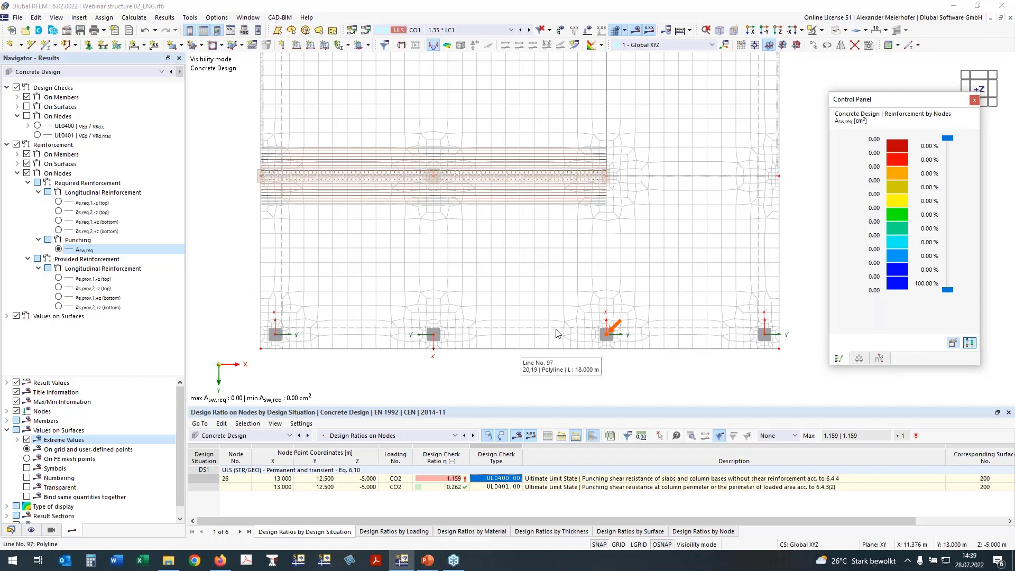
# Step: Display the required top longitudinal reinforcement as,req,1,-z at the nodes
pyautogui.click(58, 202)
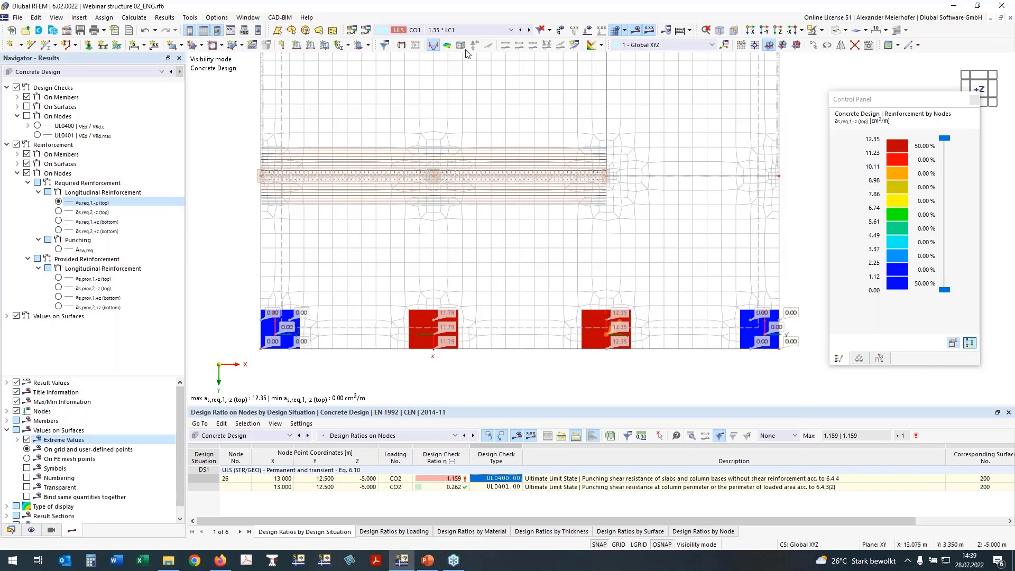
pyautogui.moveTo(433, 231); pyautogui.dragTo(433, 265, button='middle')
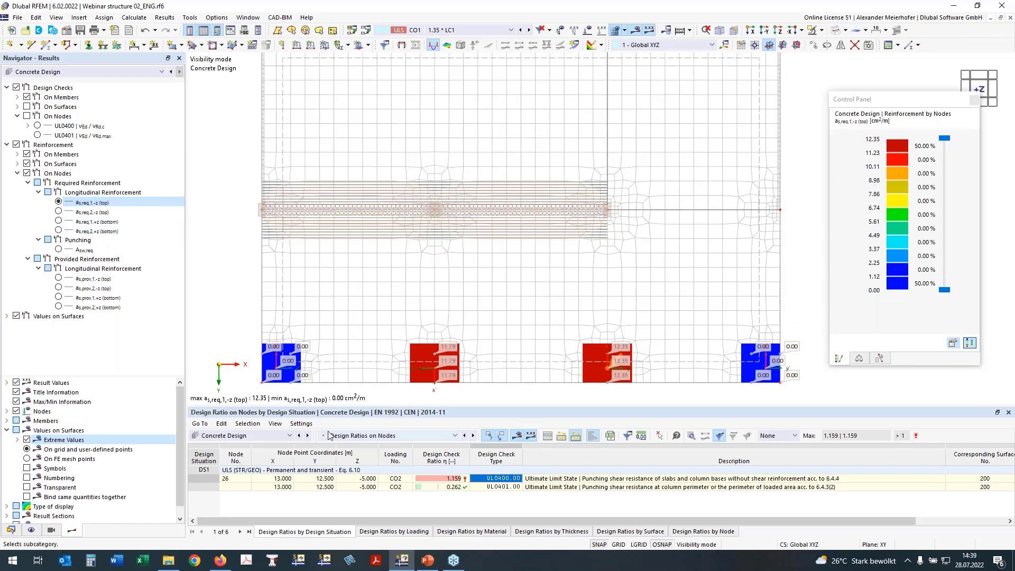
# Step: Turn off the deletion of add-on results on input data changes in the global Concrete Design settings
pyautogui.click(358, 435)
pyautogui.click(357, 446)
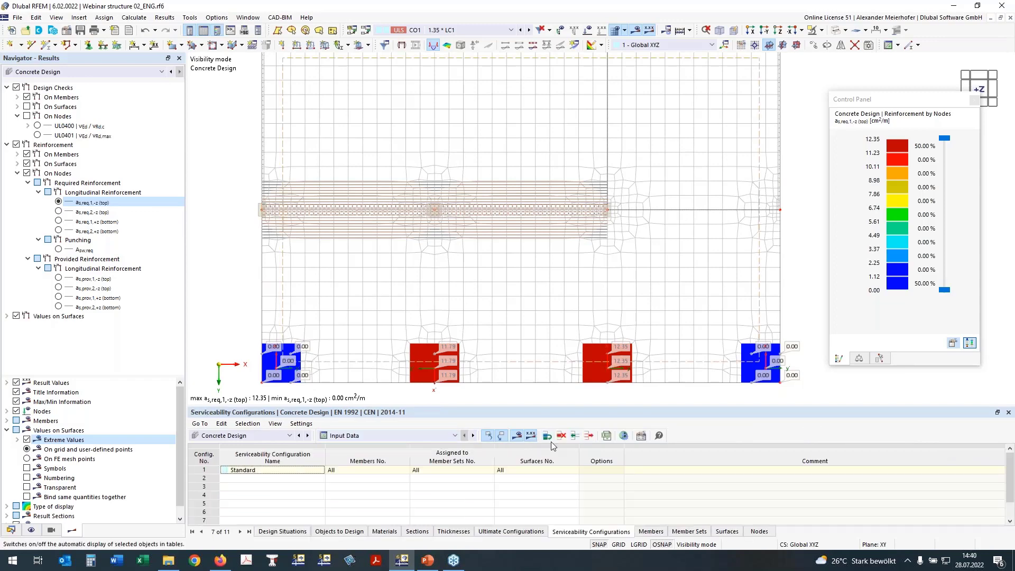
pyautogui.click(625, 436)
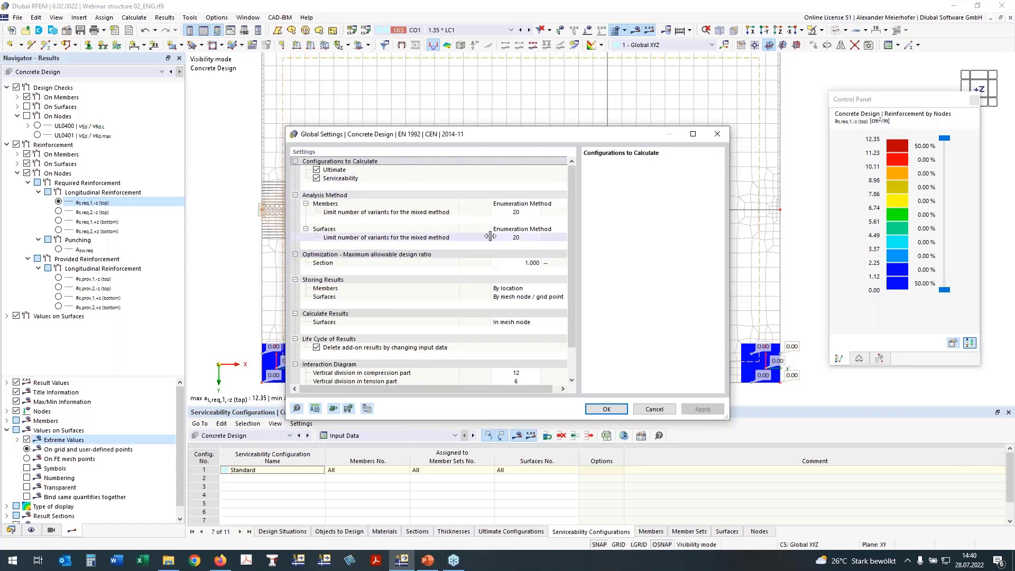
pyautogui.click(317, 348)
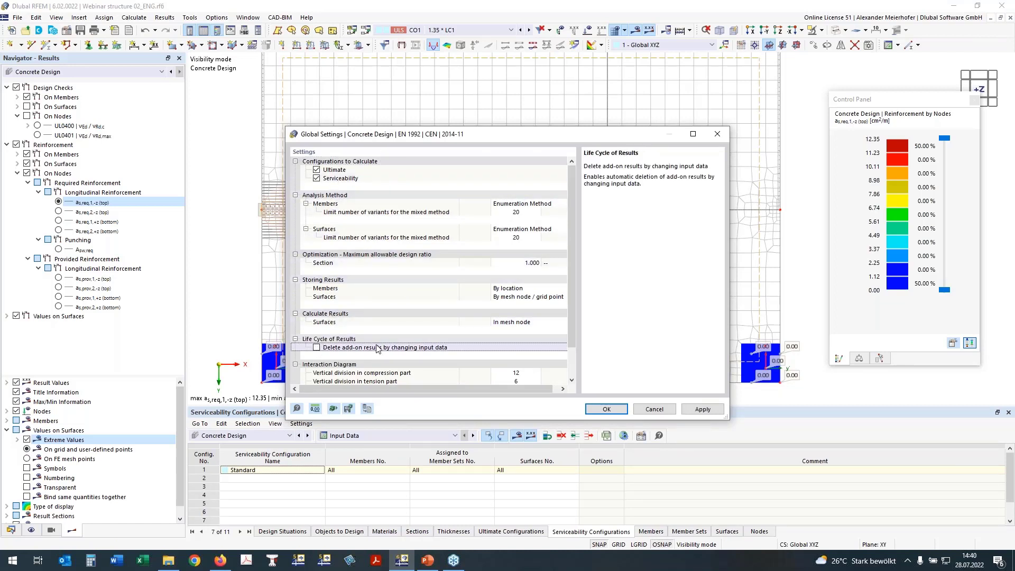
pyautogui.click(608, 410)
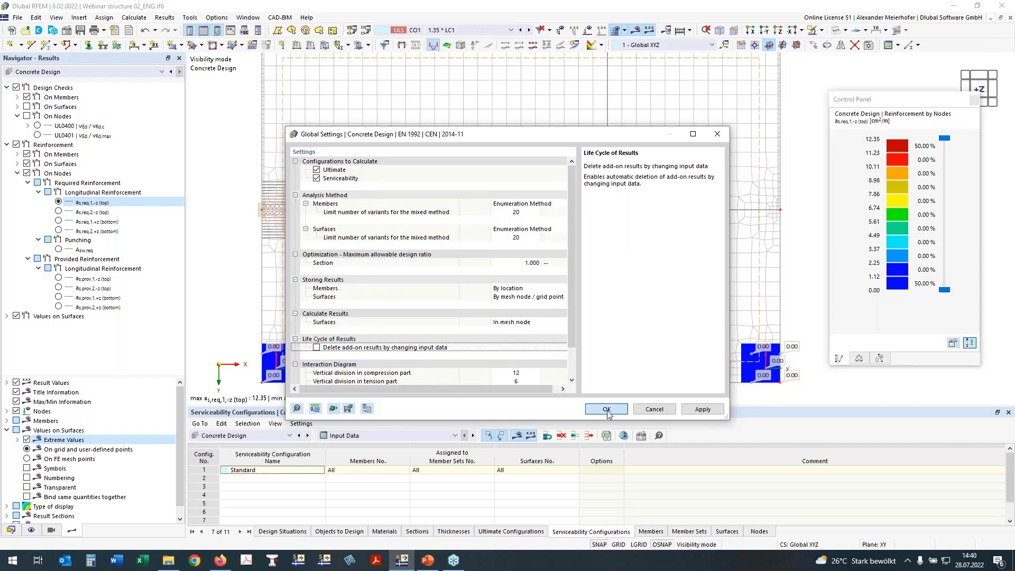
pyautogui.click(606, 410)
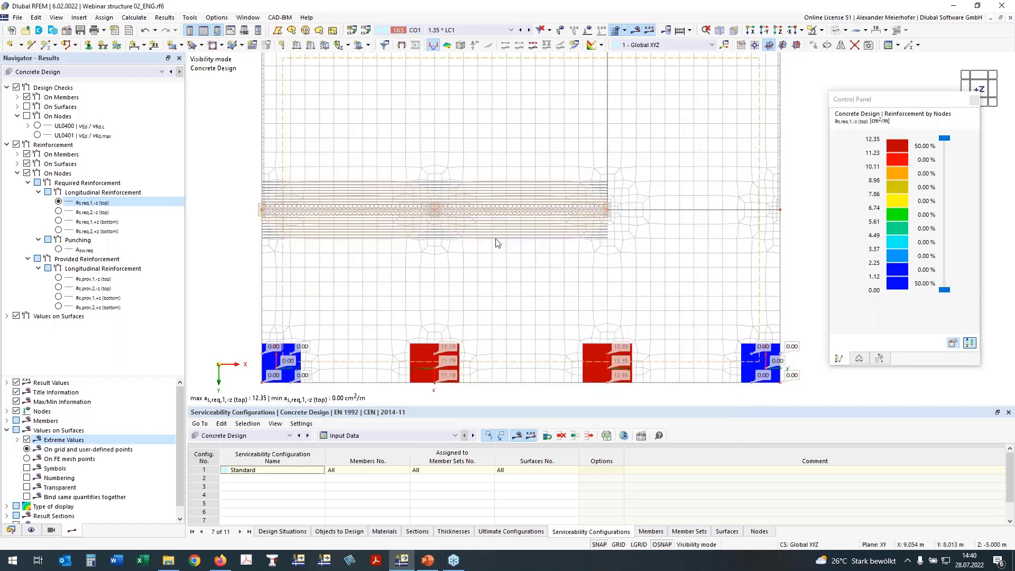
# Step: Hide the FE mesh in the slab's plan view
pyautogui.scroll(-2, 560, 272)
pyautogui.moveTo(526, 266); pyautogui.dragTo(507, 249, button='middle')
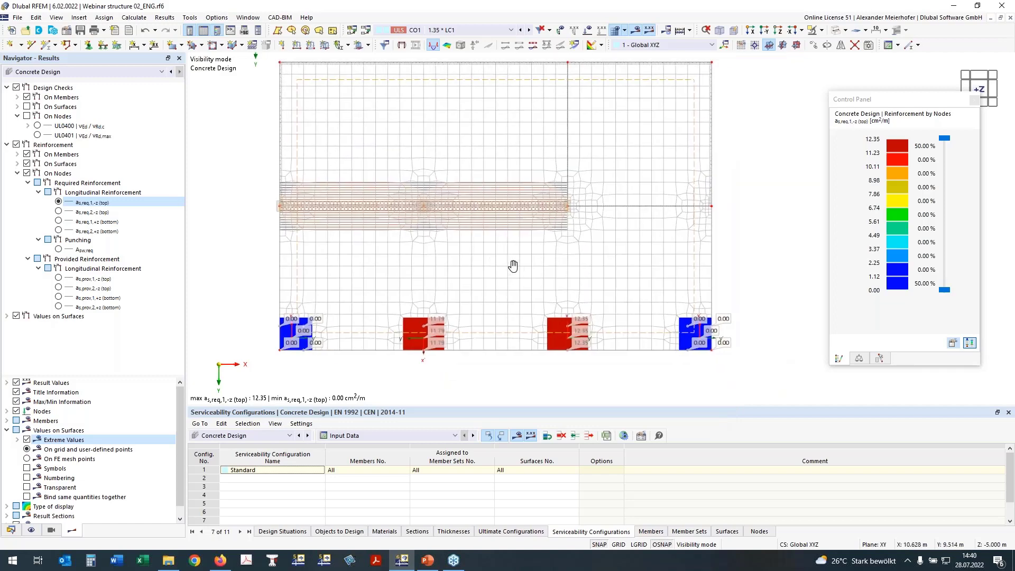
pyautogui.click(616, 30)
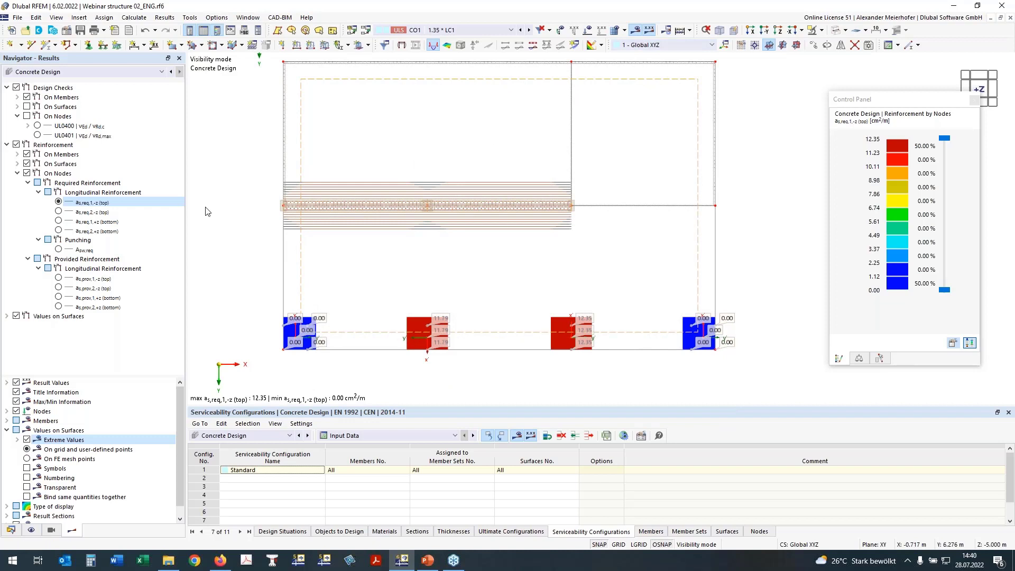
pyautogui.moveTo(235, 271); pyautogui.dragTo(232, 279, button='middle')
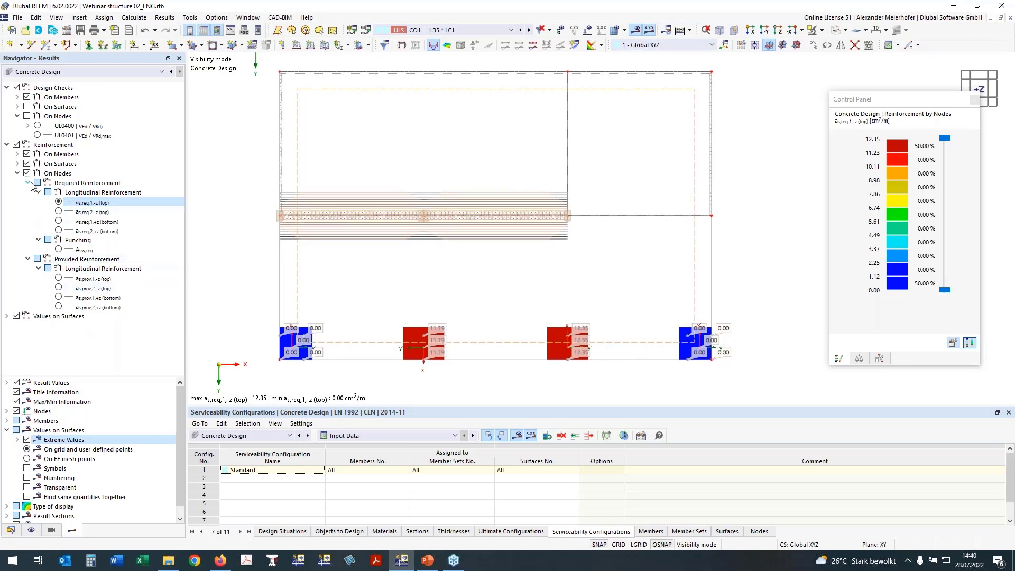
# Step: Start a new surface reinforcement among the model's concrete design types
pyautogui.click(10, 530)
pyautogui.scroll(-5, 61, 411)
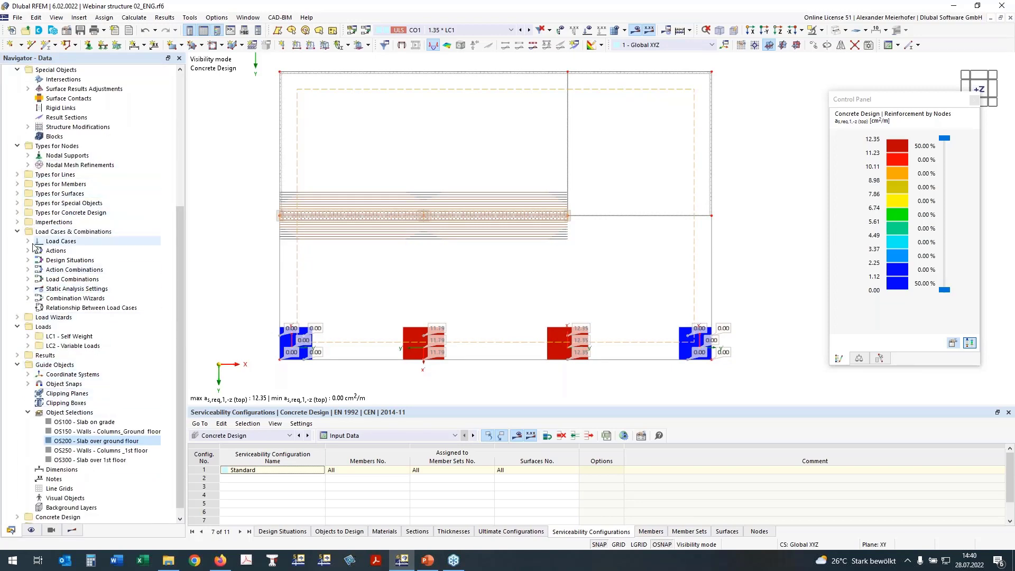
pyautogui.click(17, 232)
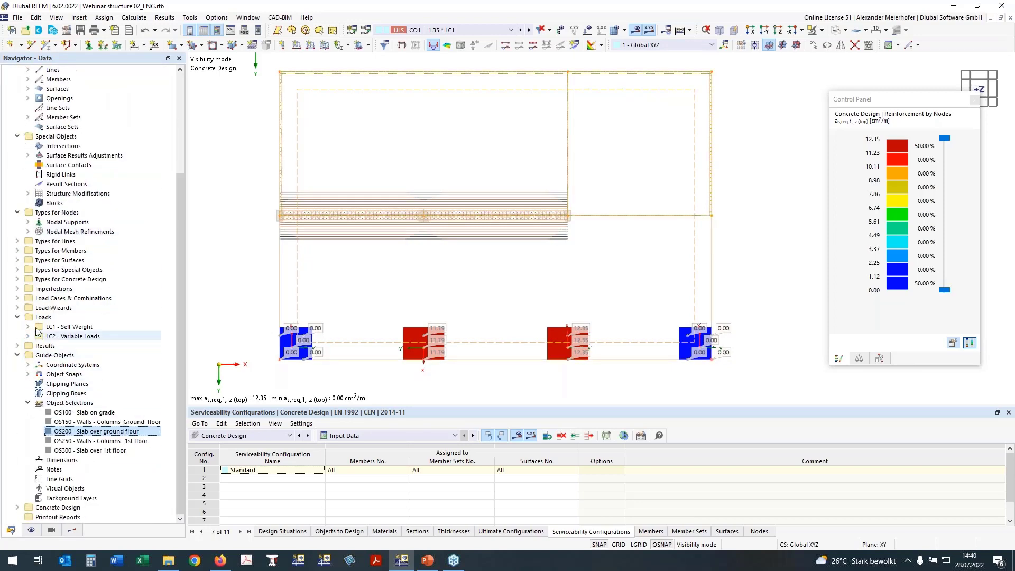
pyautogui.click(18, 280)
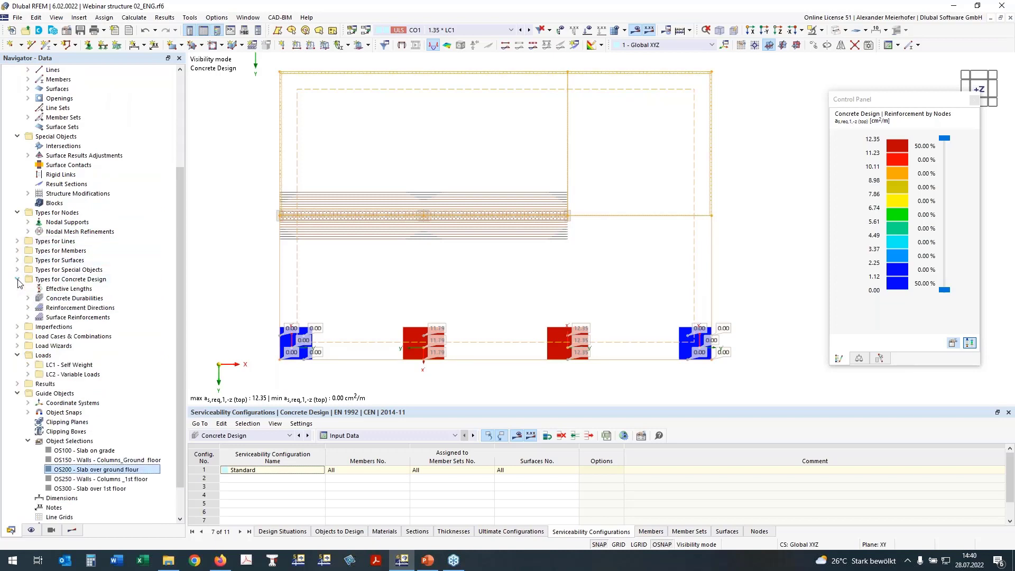
pyautogui.click(28, 318)
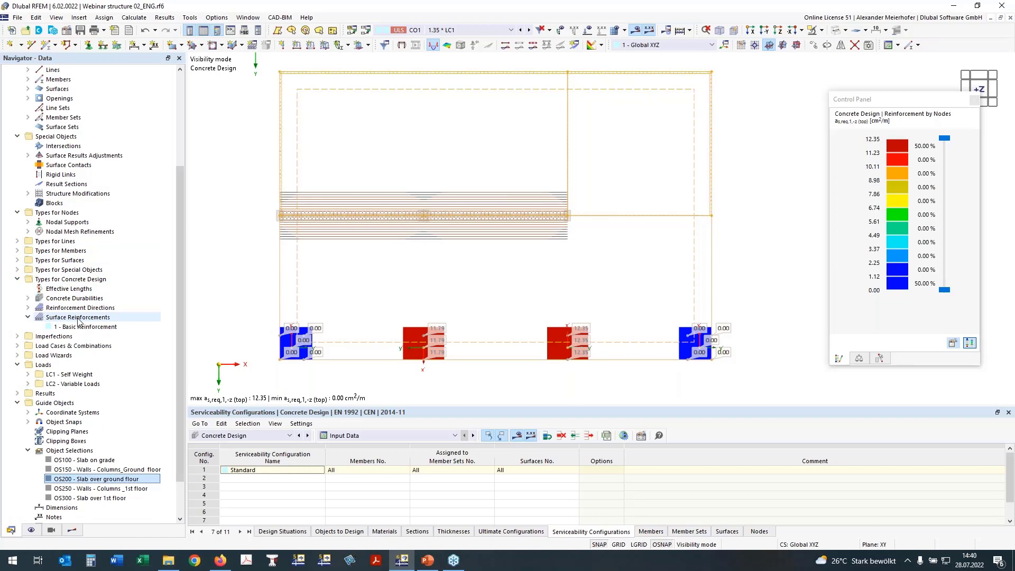
pyautogui.rightClick(78, 320)
pyautogui.click(58, 324)
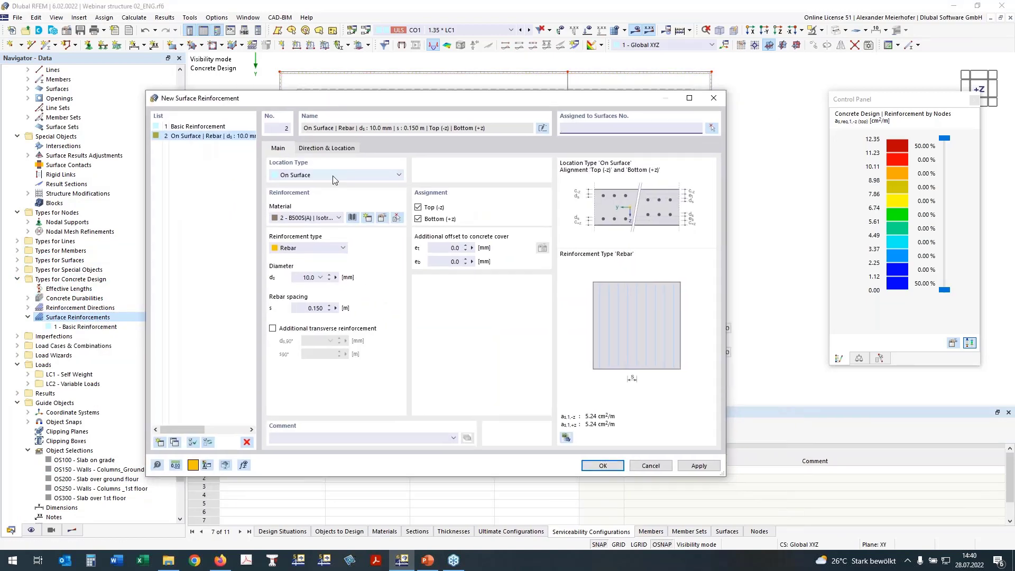
# Step: Set the new reinforcement's location type to Free Rectangular and assign it to surface 200
pyautogui.click(334, 180)
pyautogui.click(317, 185)
pyautogui.press('Down')
pyautogui.click(600, 127)
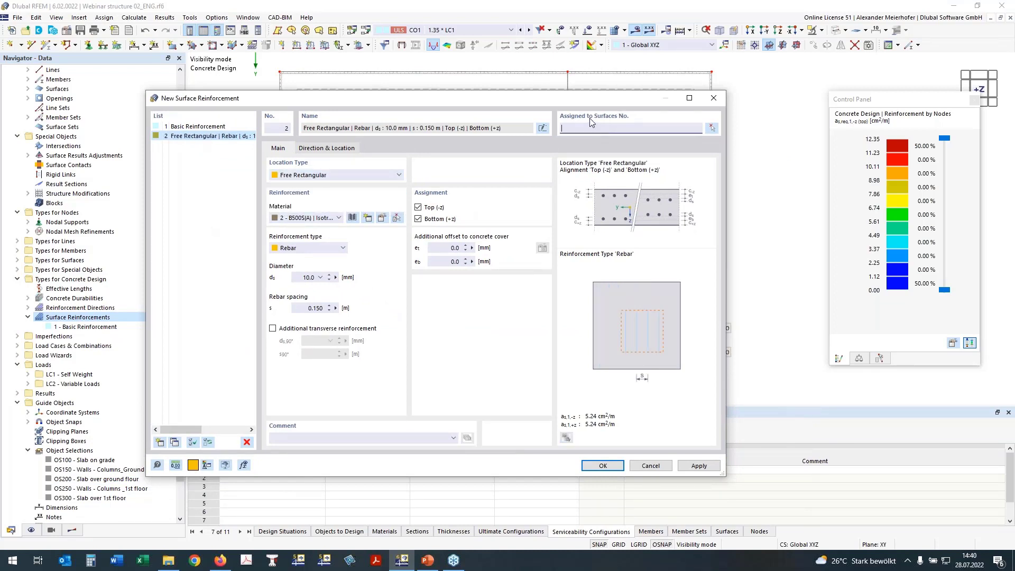
pyautogui.write('200')
# Step: Add transverse reinforcement with 0.100 m rebar spacing in both directions and assign the bars only to the top (-z) side
pyautogui.click(273, 328)
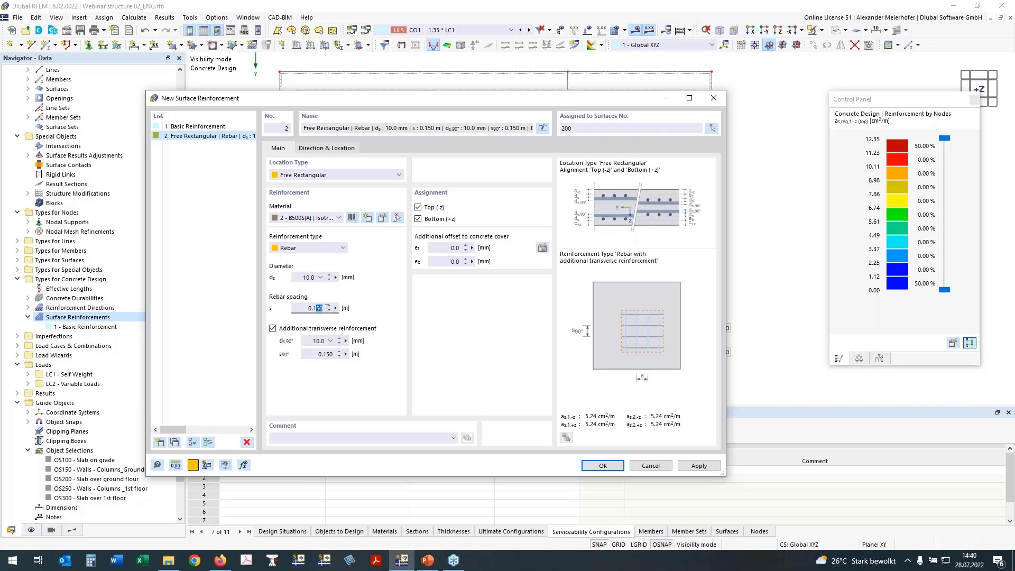
pyautogui.write('0')
pyautogui.moveTo(326, 354); pyautogui.dragTo(333, 354)
pyautogui.write('0')
pyautogui.click(310, 309)
pyautogui.click(419, 219)
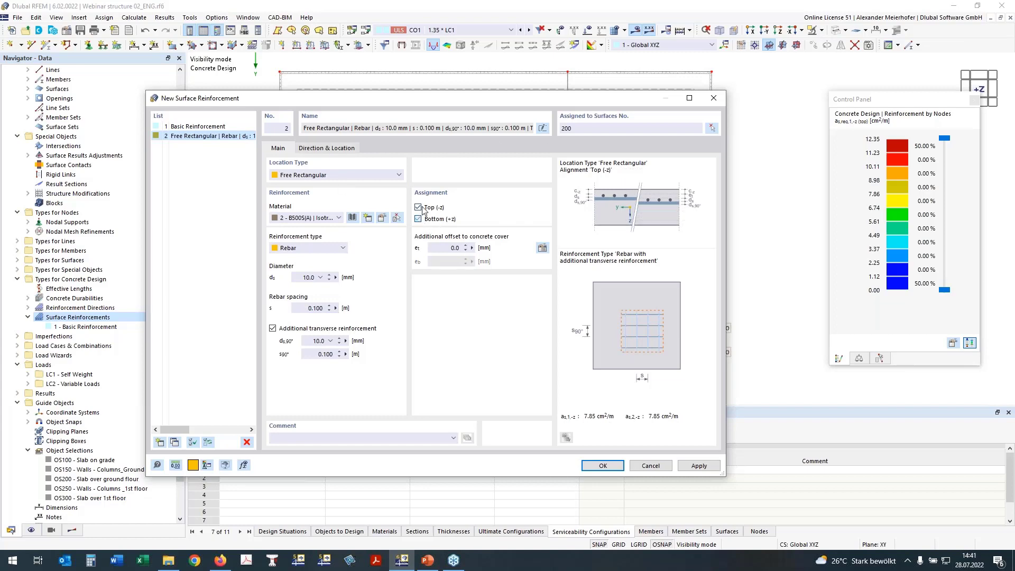
# Step: Turn on the grid and place the reinforcement rectangle around the edge column from X 5.750, Y 11.250 to X 8.250, Y 13.000 m
pyautogui.click(335, 149)
pyautogui.click(544, 228)
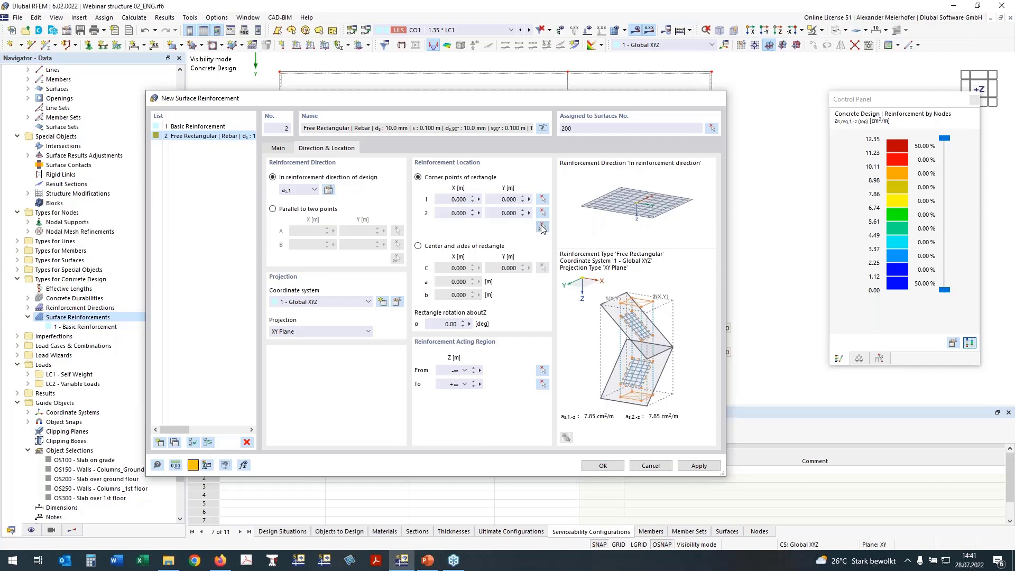
pyautogui.click(619, 545)
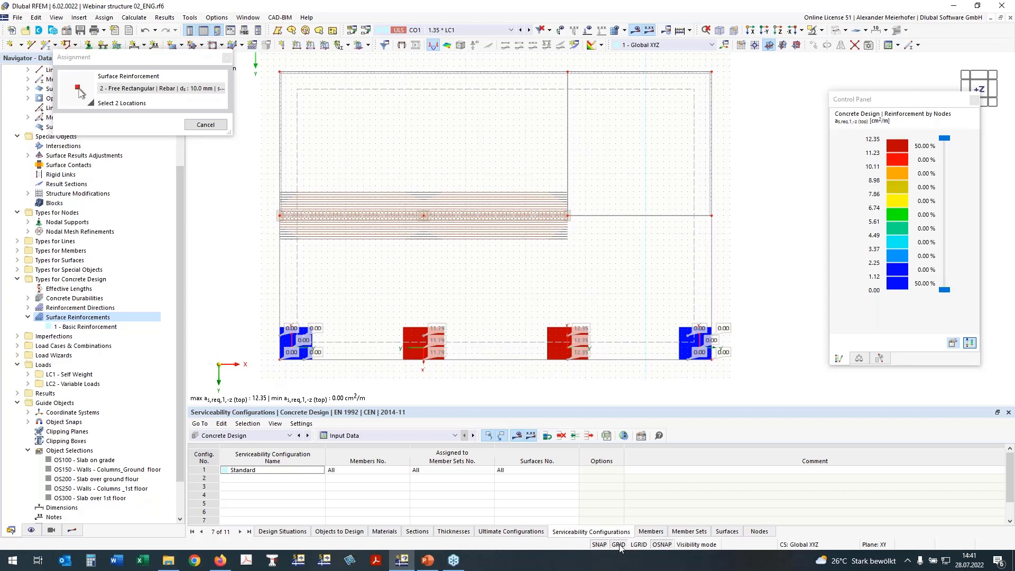
pyautogui.click(393, 318)
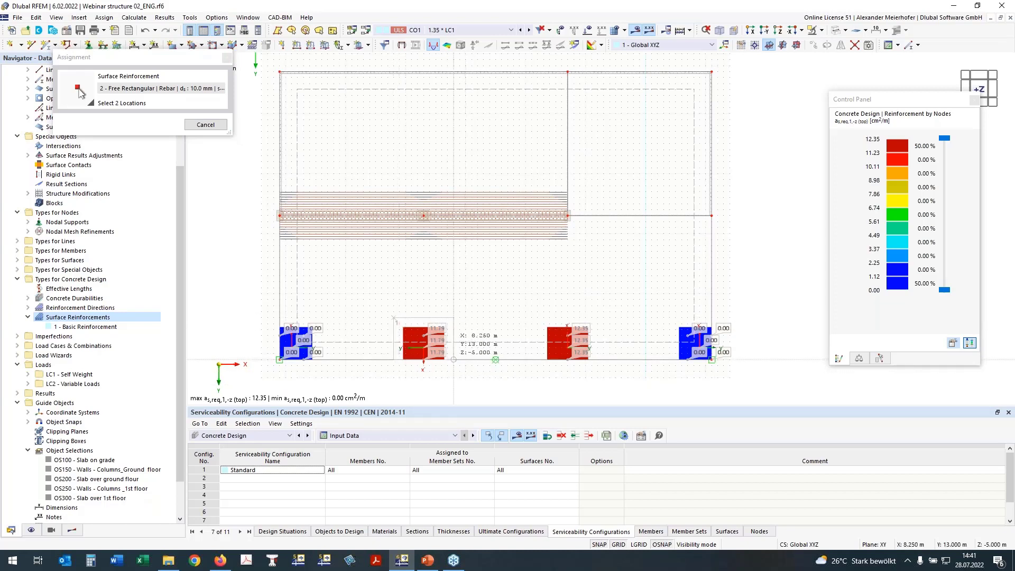
pyautogui.click(454, 360)
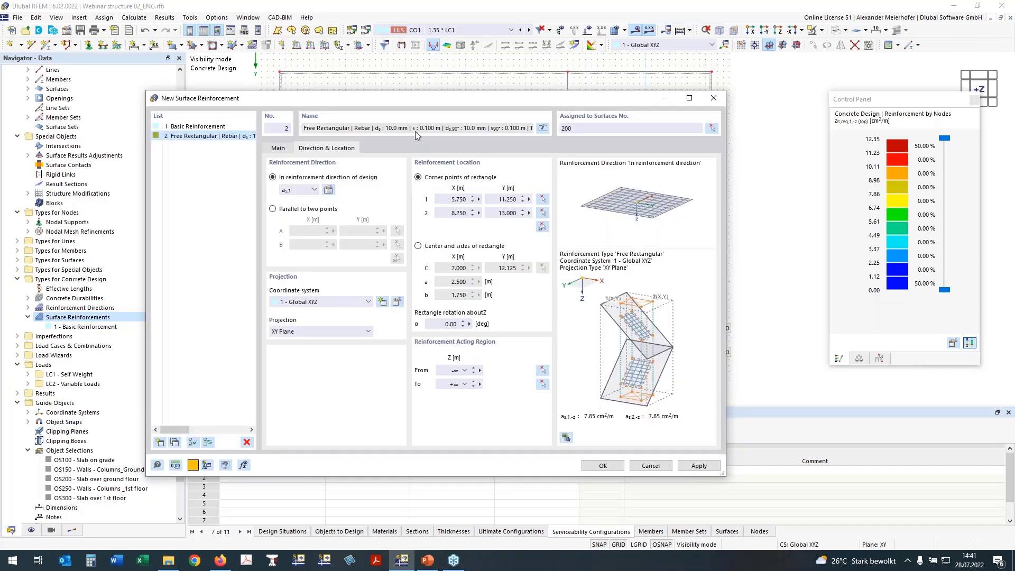
# Step: Copy the rectangular reinforcement and place the copy around the next column from X 11.750, Y 11.250 to X 14.250, Y 13.000 m
pyautogui.click(174, 442)
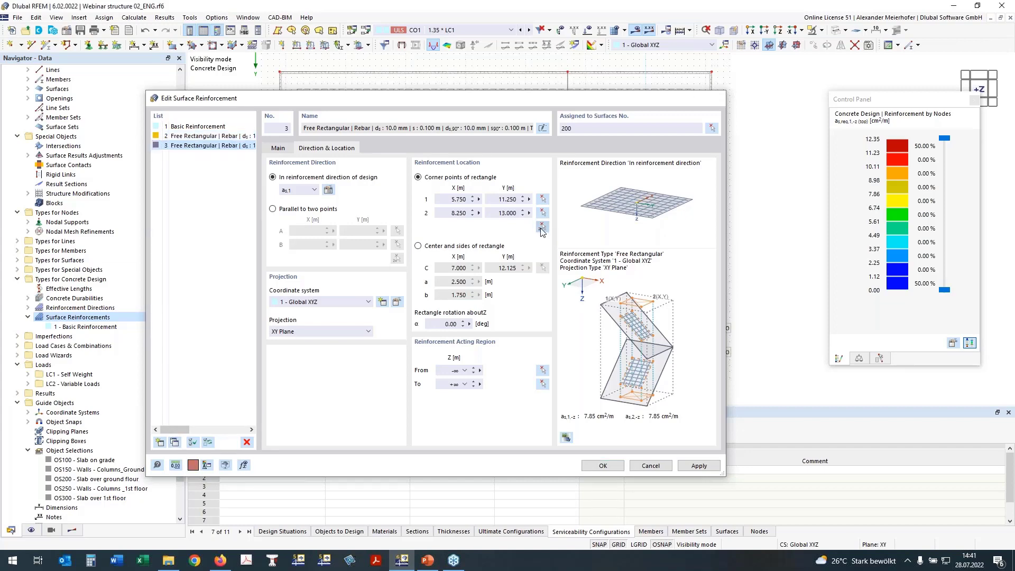
pyautogui.click(543, 228)
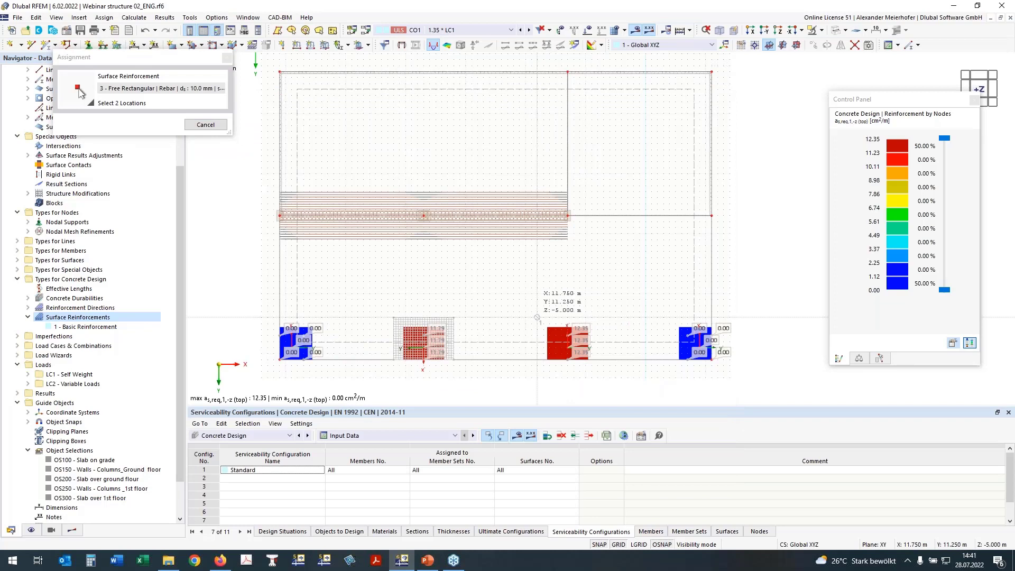
pyautogui.click(597, 360)
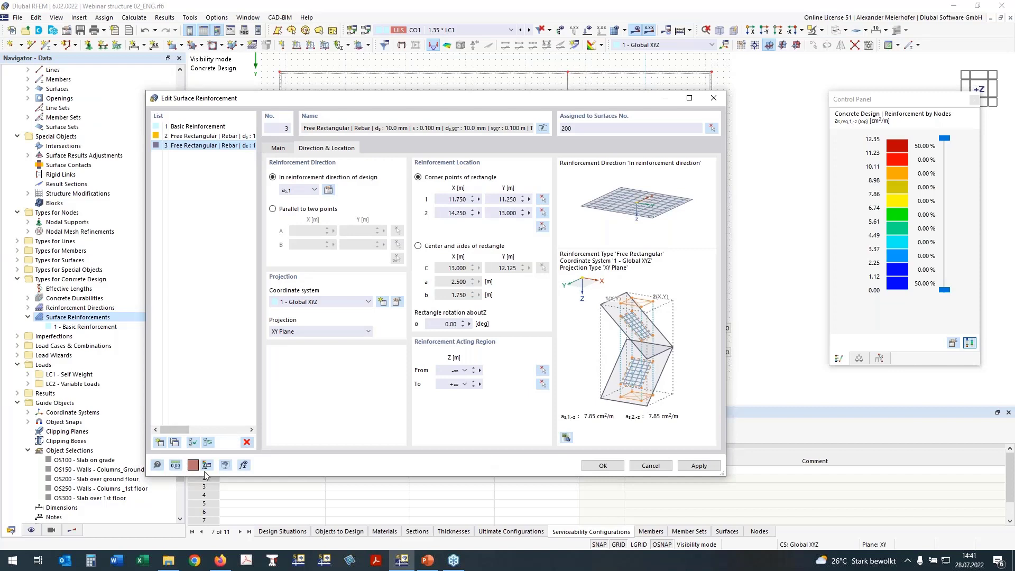
# Step: Copy surface reinforcement 3 and start picking new corner points for the copy's rectangle
pyautogui.click(174, 444)
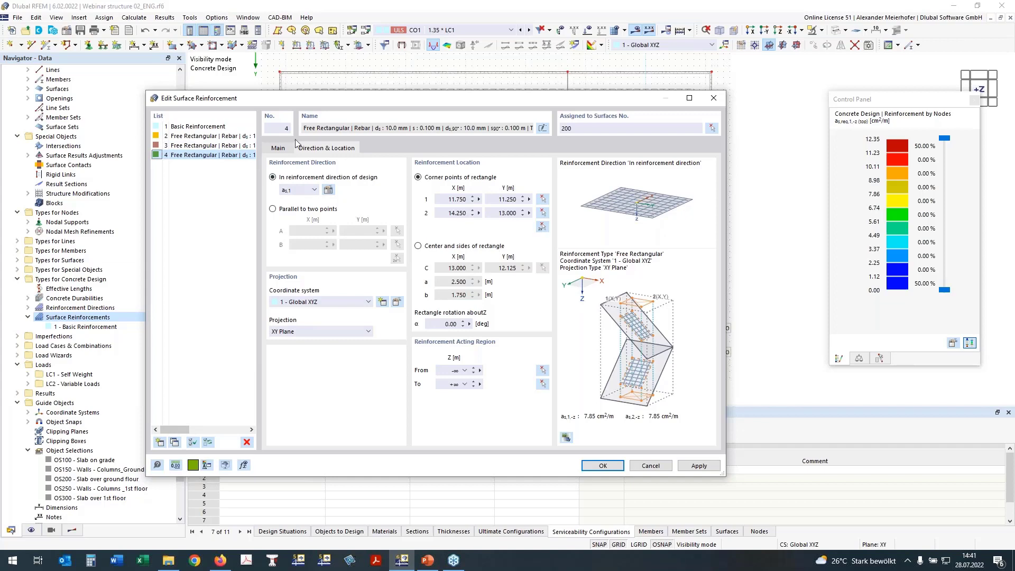
pyautogui.click(278, 148)
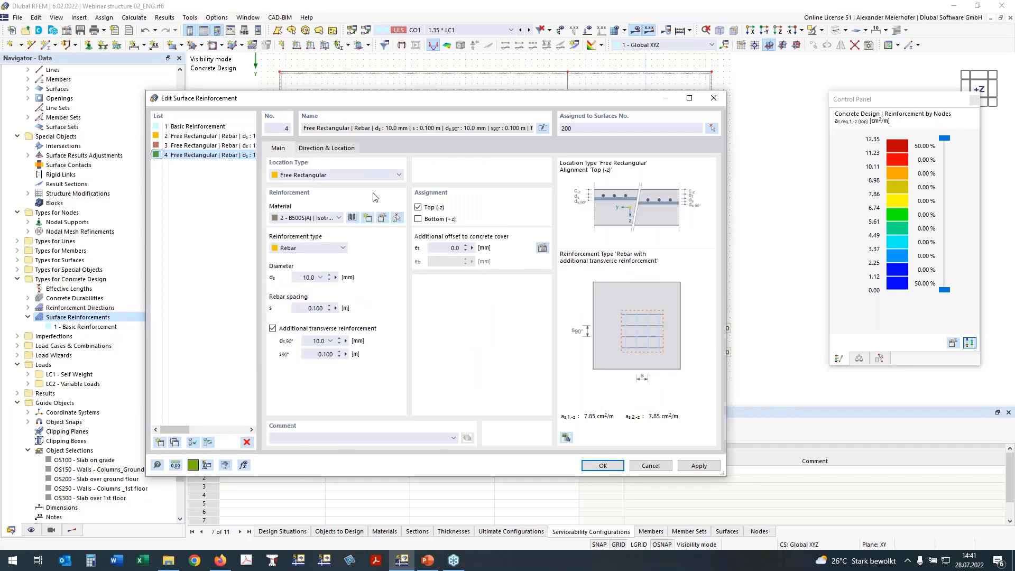
pyautogui.click(345, 149)
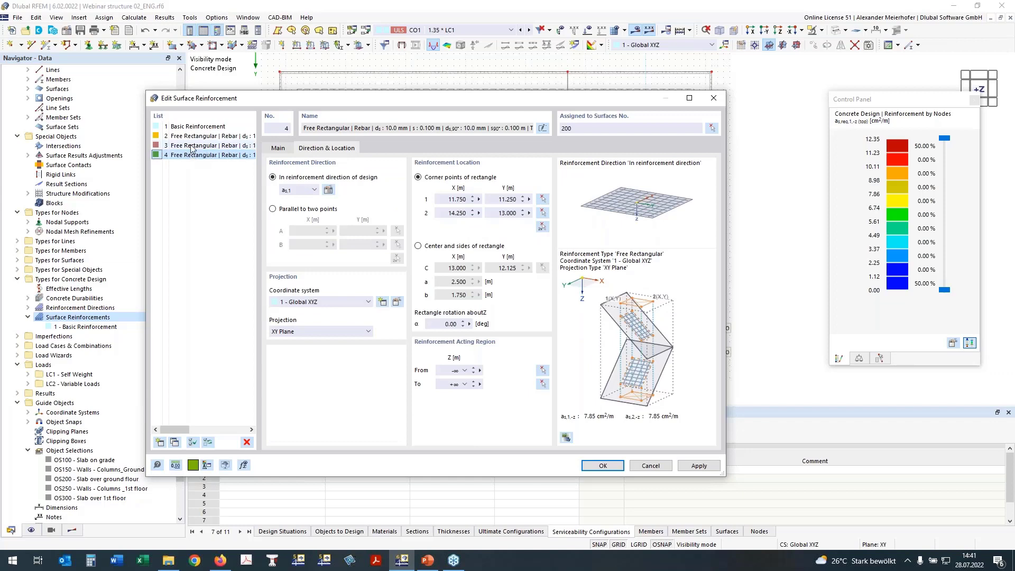
pyautogui.click(541, 228)
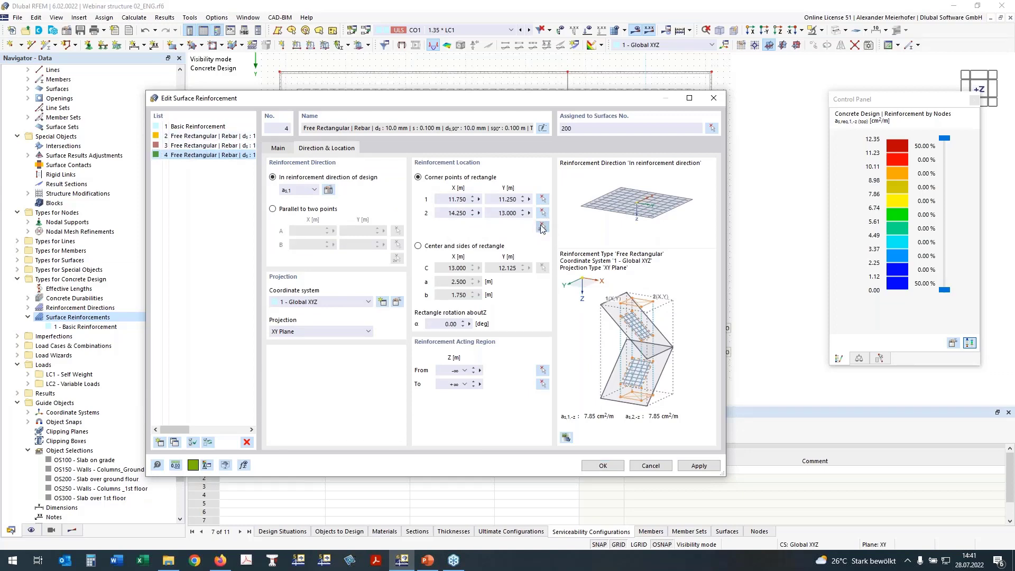
pyautogui.click(542, 228)
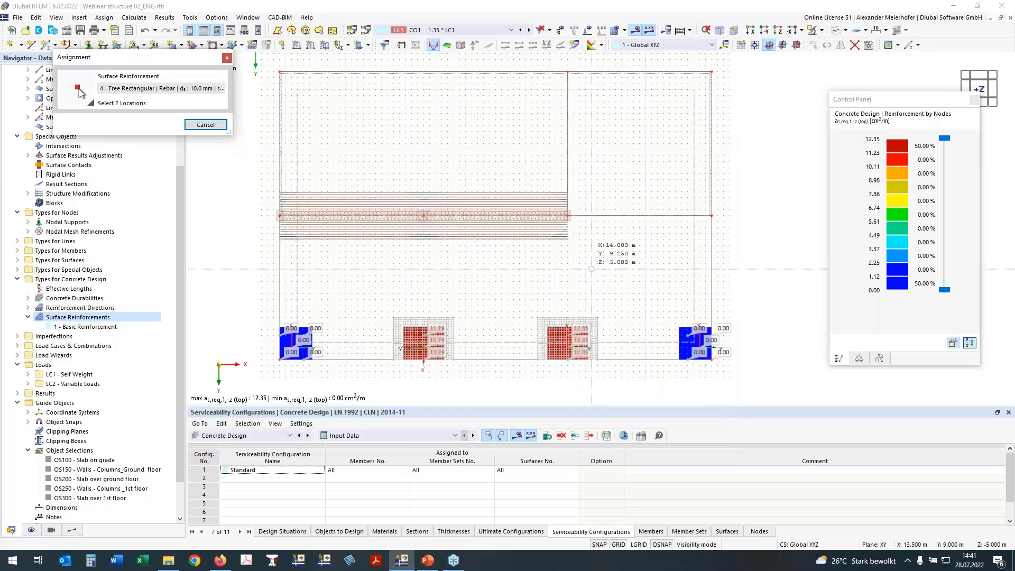
# Step: Display the uncovered top reinforcement as,dif,1,-z on surfaces and place the copy's rectangle from X 11.750, Y 1.000 to X 14.250, Y 8.000 m
pyautogui.click(72, 530)
pyautogui.moveTo(106, 58); pyautogui.dragTo(191, 53)
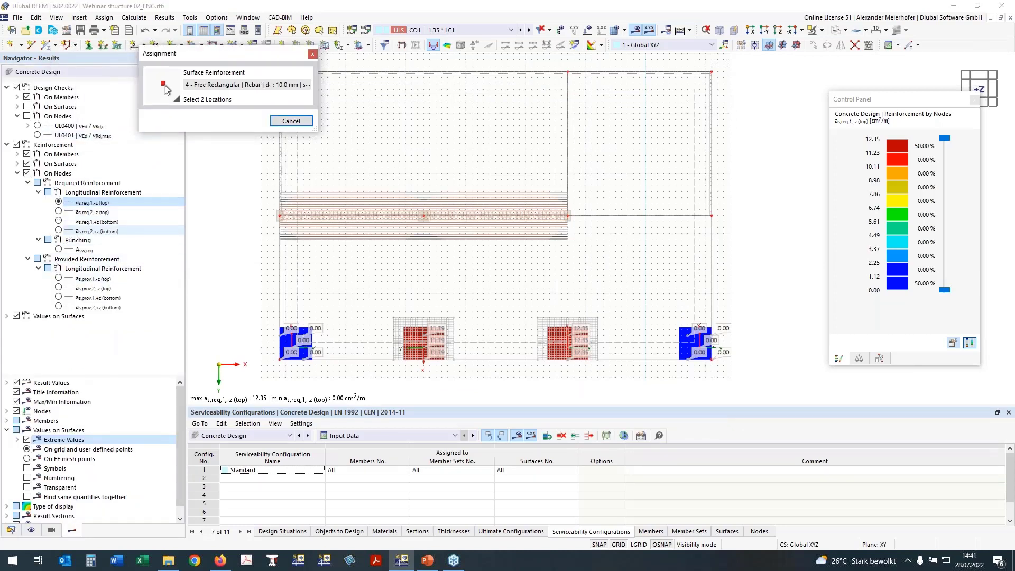
pyautogui.click(28, 183)
pyautogui.click(26, 174)
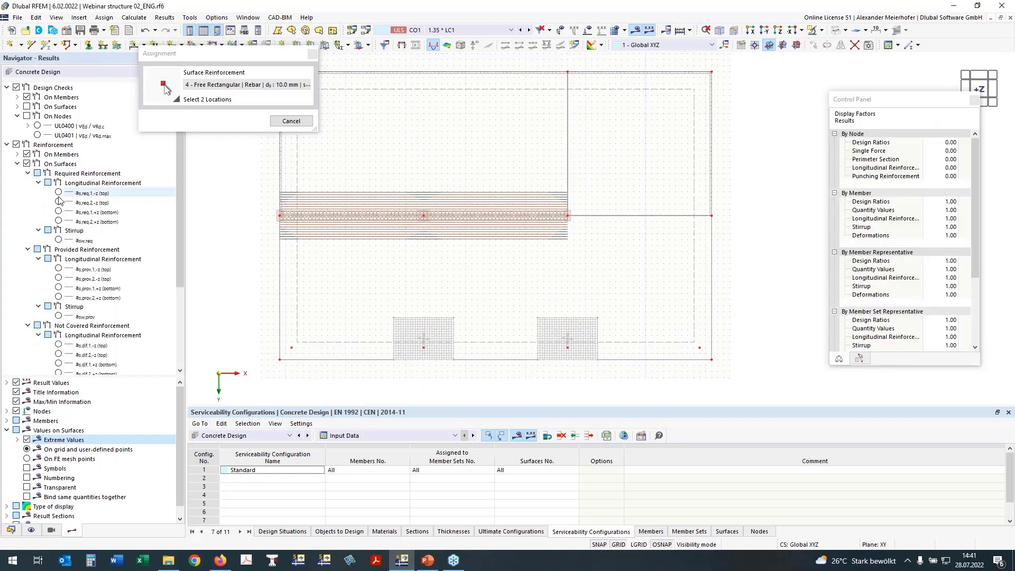
pyautogui.click(28, 174)
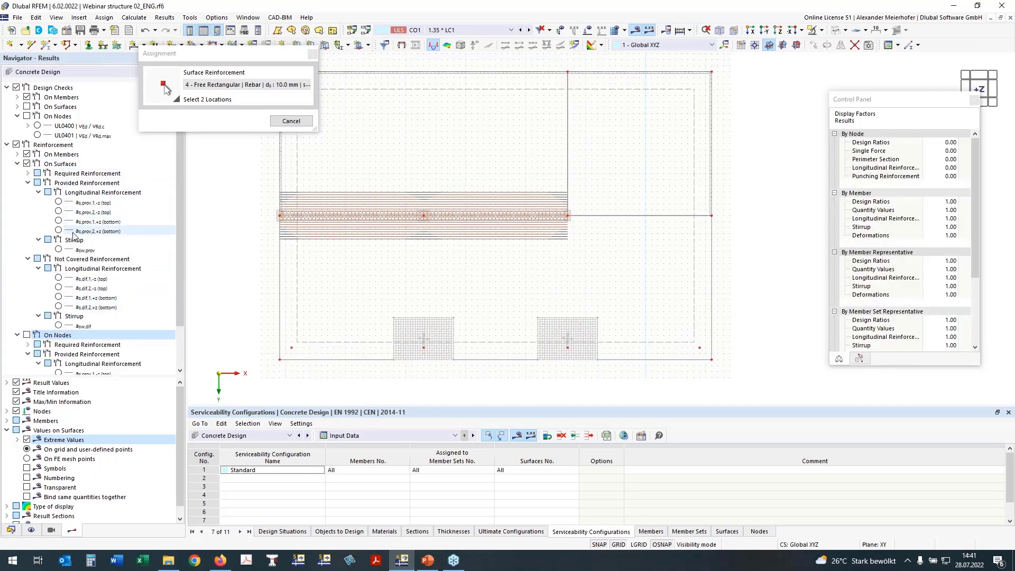
pyautogui.click(58, 279)
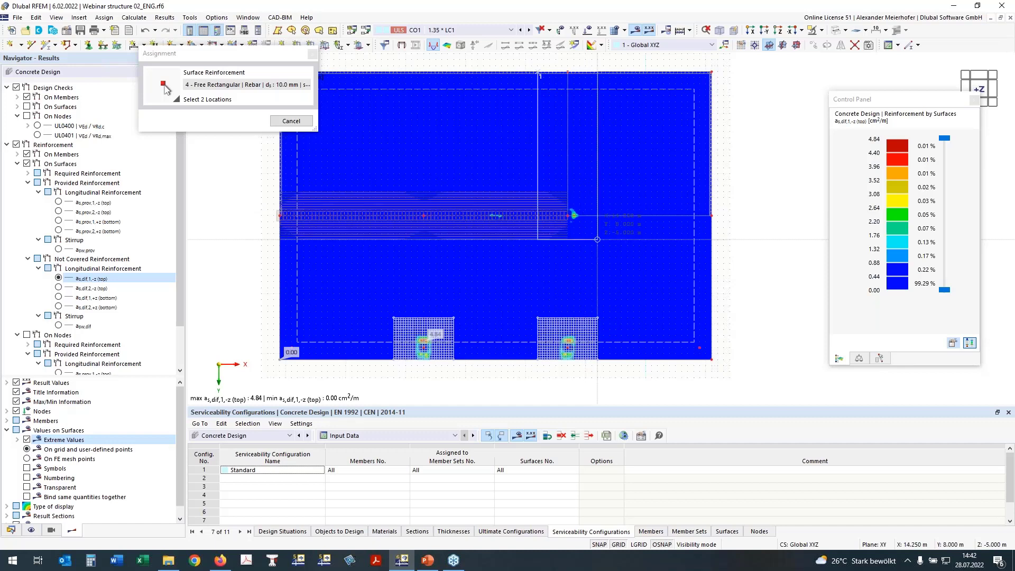
pyautogui.click(598, 239)
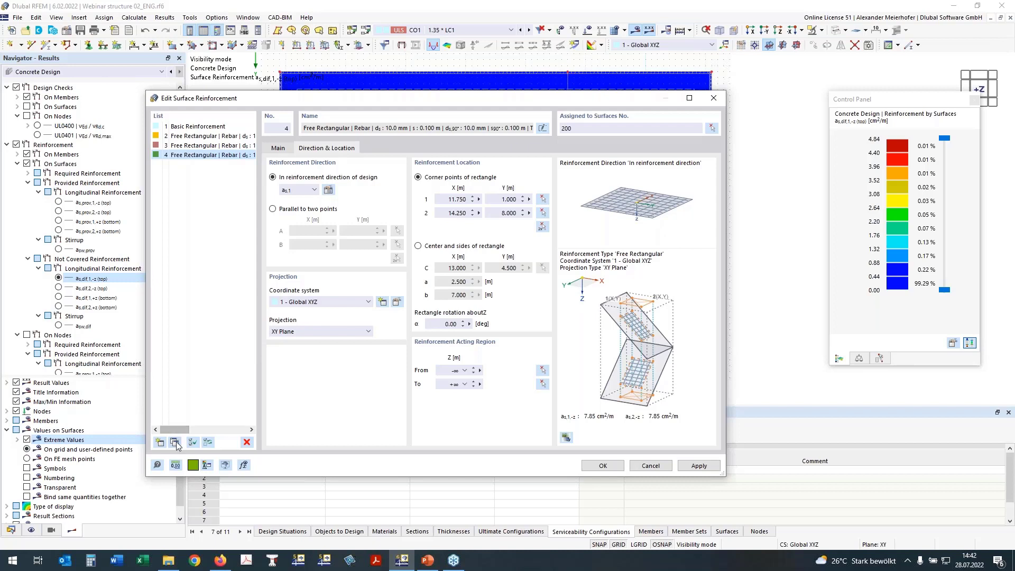
# Step: Copy surface reinforcement 4, set the copy's reinforcement direction to as,2 and start picking new rectangle corner points
pyautogui.click(176, 445)
pyautogui.click(311, 187)
pyautogui.click(300, 209)
pyautogui.click(542, 227)
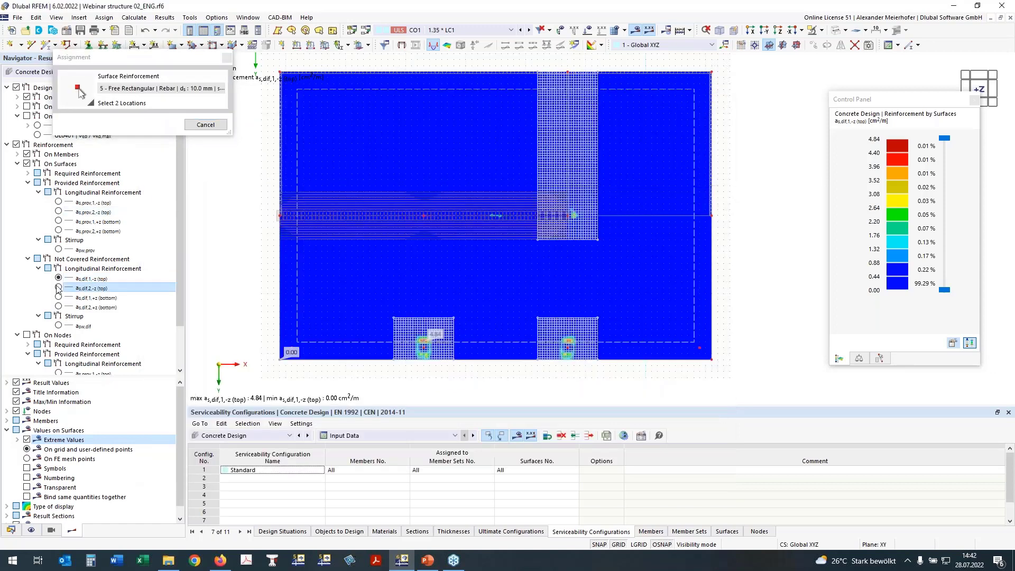
# Step: Display the uncovered top reinforcement as,dif,2,-z and place the copy's rectangle from X 1.000, Y 5.750 to X 19.000, Y 8.500 m
pyautogui.click(58, 288)
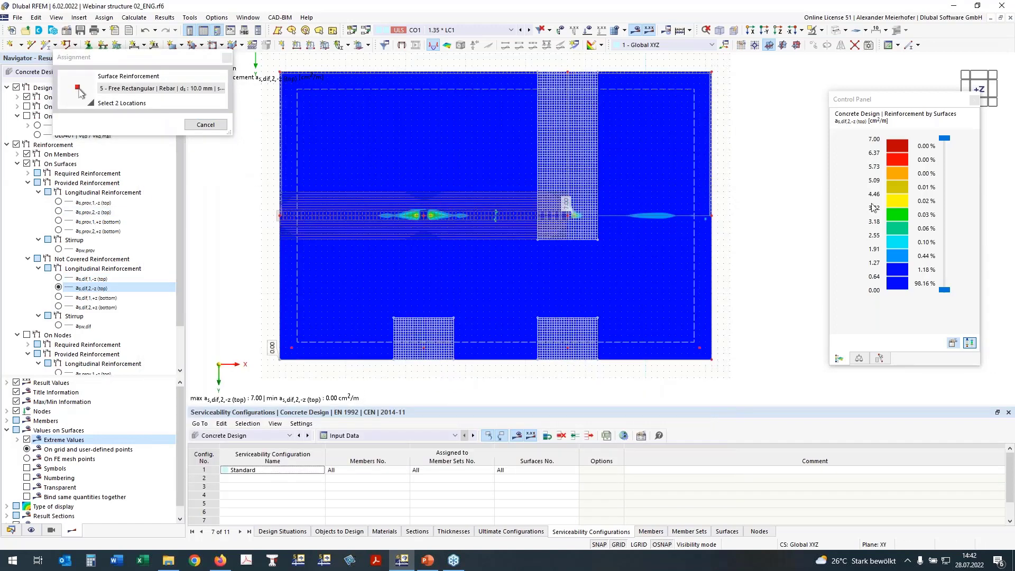
pyautogui.click(351, 216)
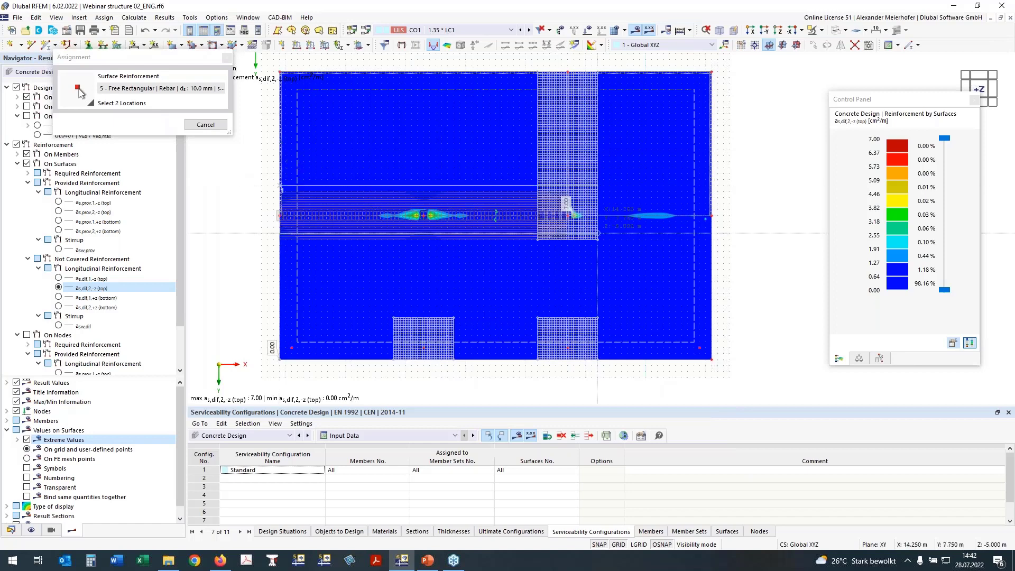
pyautogui.click(722, 217)
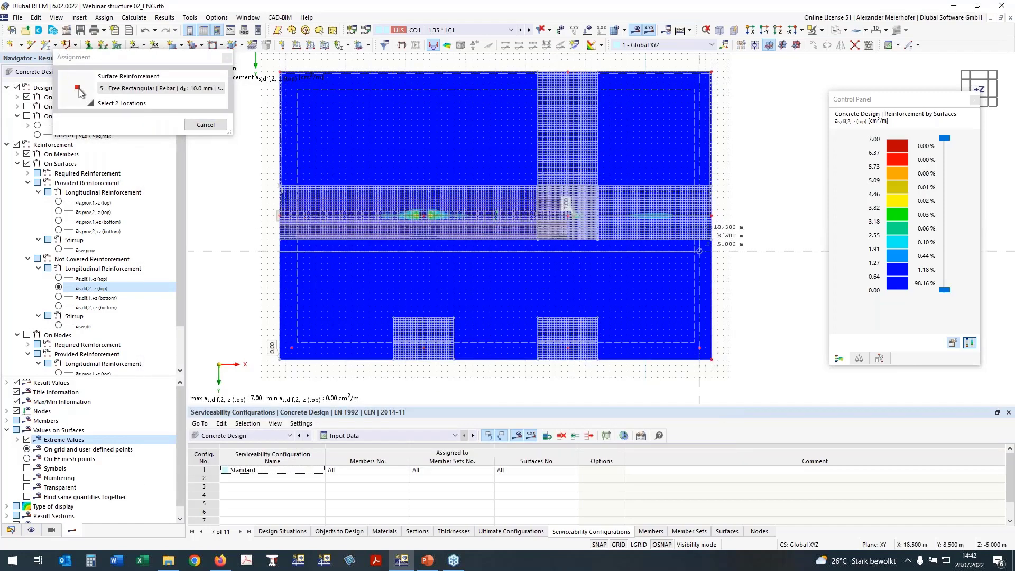
pyautogui.click(711, 215)
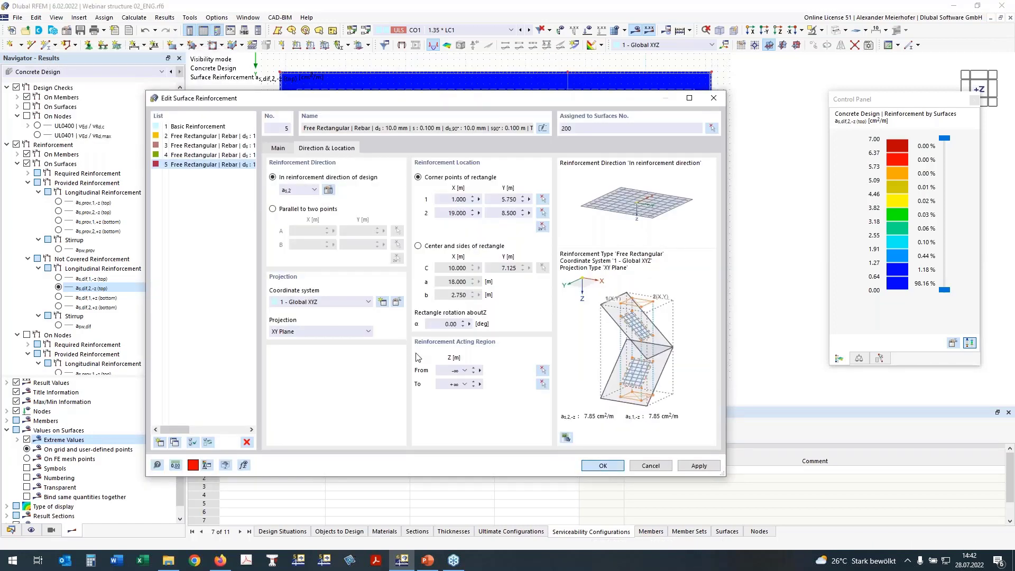
pyautogui.press('Return')
pyautogui.moveTo(210, 275)
pyautogui.keyDown('ctrl'); pyautogui.mouseDown(button='middle')
pyautogui.moveTo(224, 245)
pyautogui.moveTo(207, 285)
pyautogui.mouseUp(button='middle'); pyautogui.keyUp('ctrl')
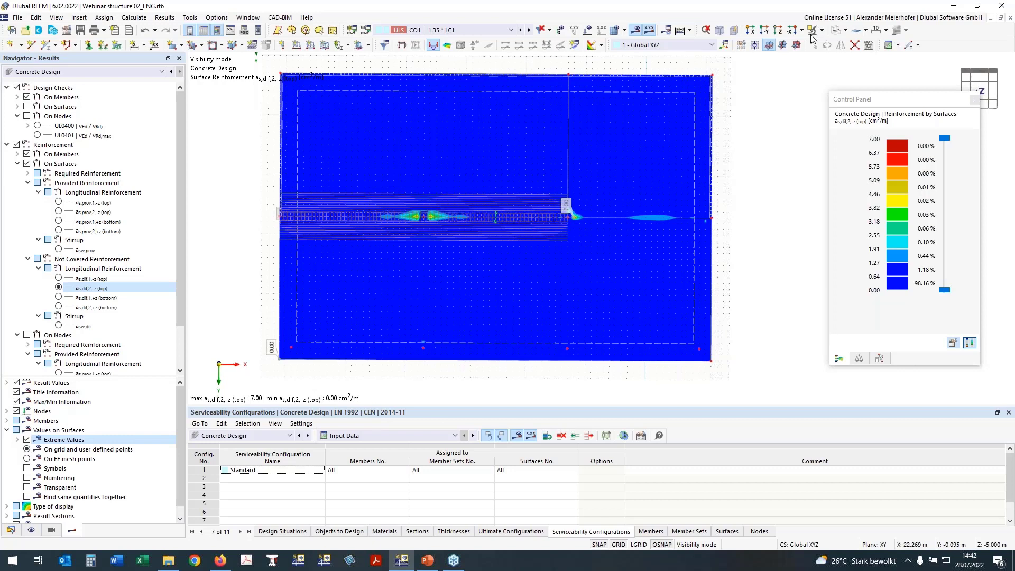
# Step: Hide the surface results and member reinforcement, and show the surface reinforcements without the On Surface type
pyautogui.click(26, 163)
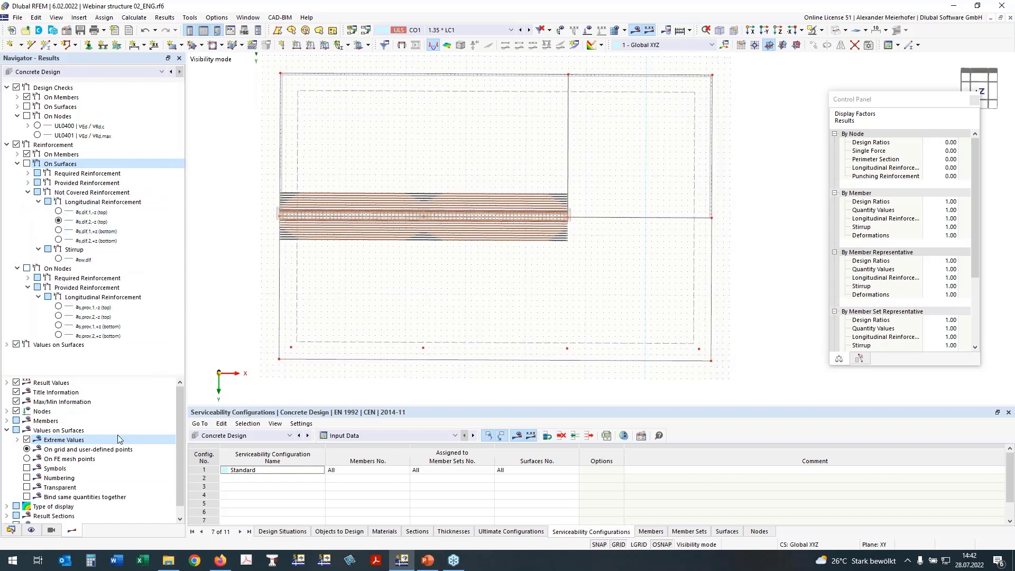
pyautogui.click(31, 530)
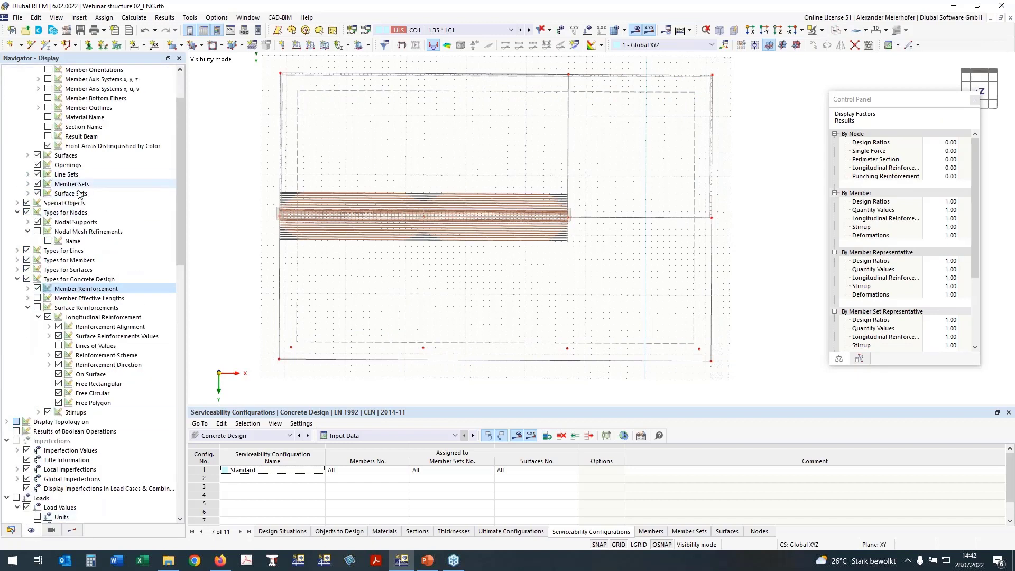
pyautogui.click(38, 309)
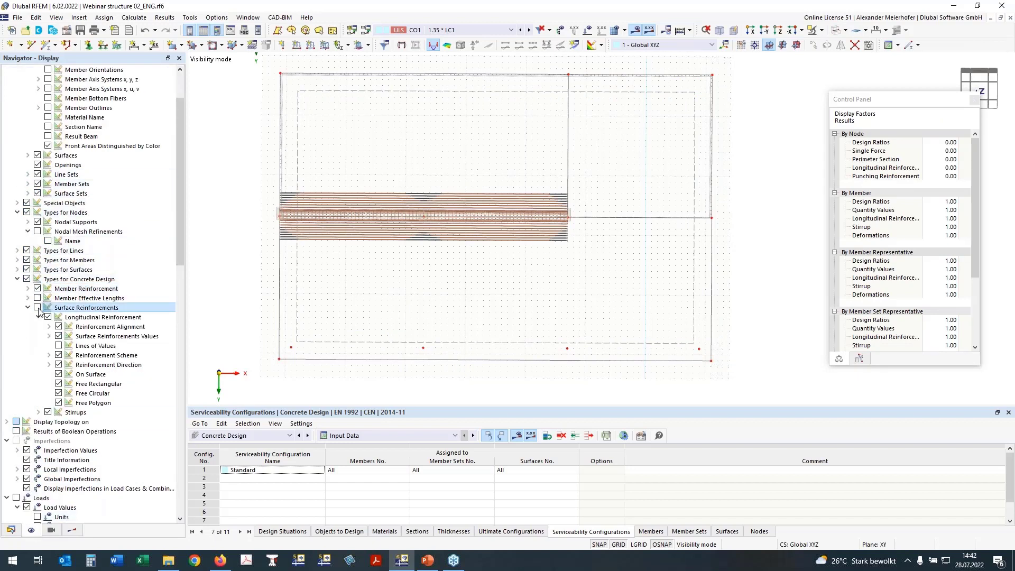
pyautogui.click(37, 308)
pyautogui.click(59, 378)
pyautogui.click(59, 375)
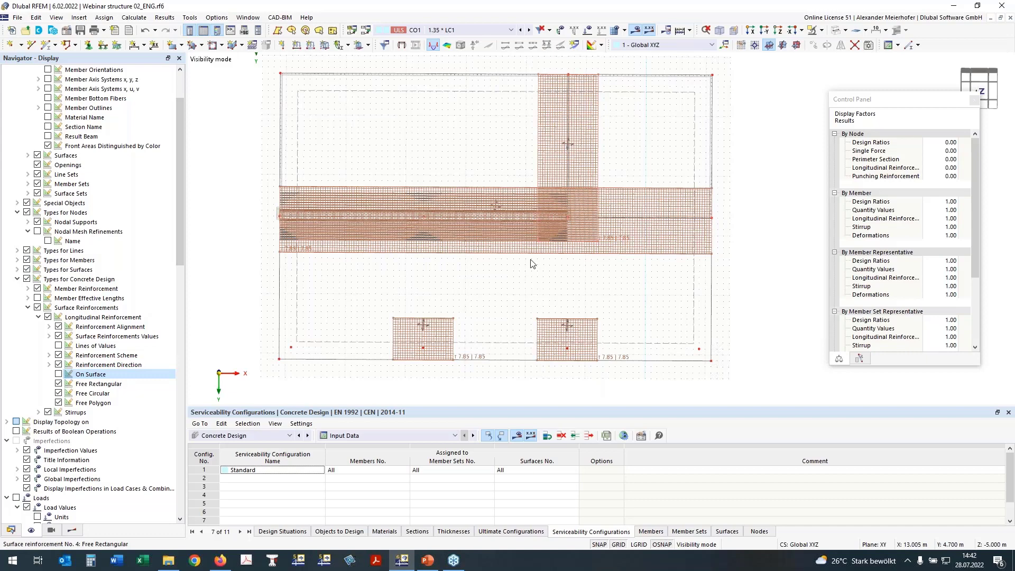
pyautogui.click(37, 289)
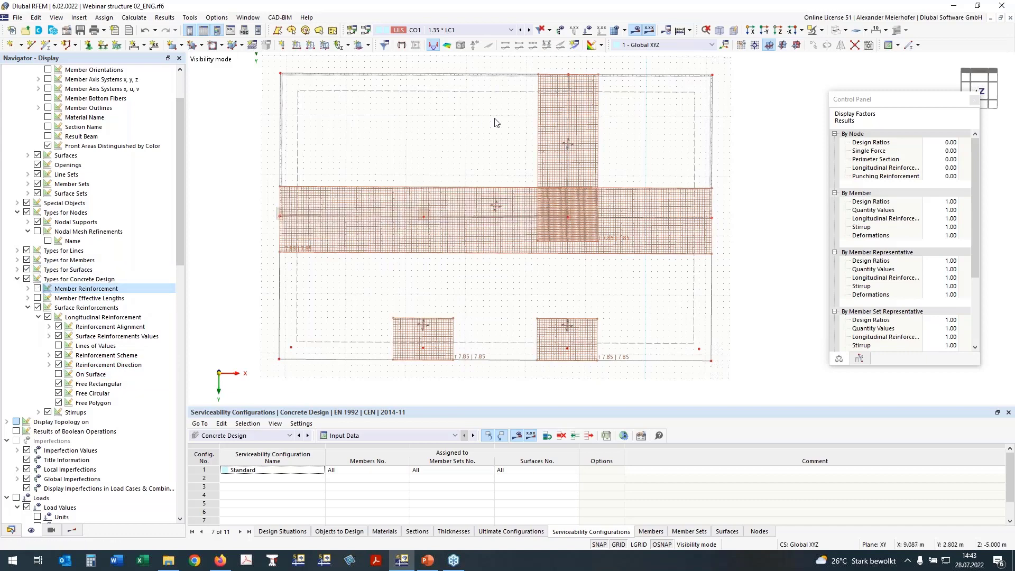
# Step: Remove the additional transverse reinforcement from surface reinforcement 5, the long strip spanning the slab in X, and check its direction and location
pyautogui.scroll(2, 327, 233)
pyautogui.doubleClick(326, 234)
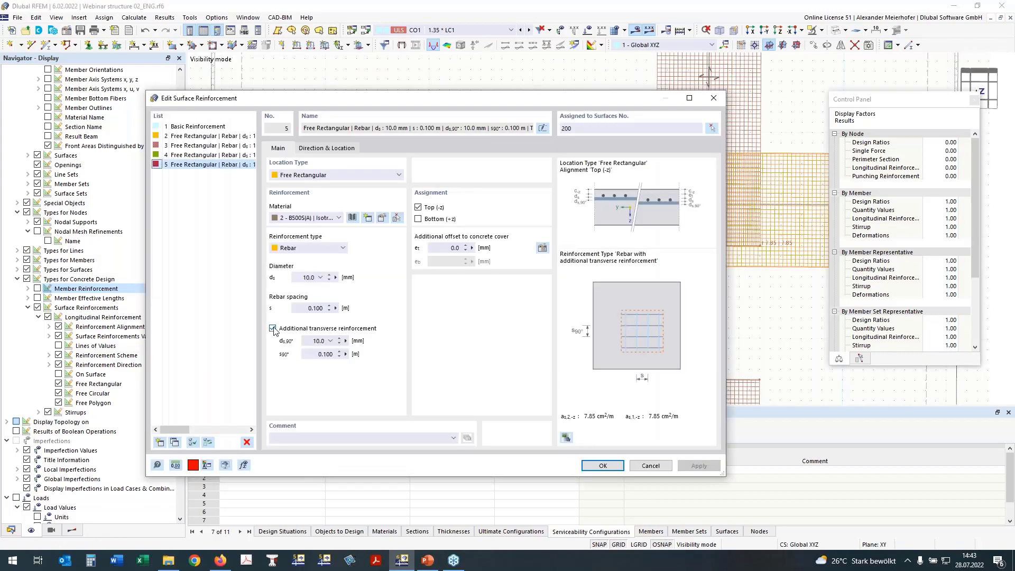
pyautogui.click(273, 329)
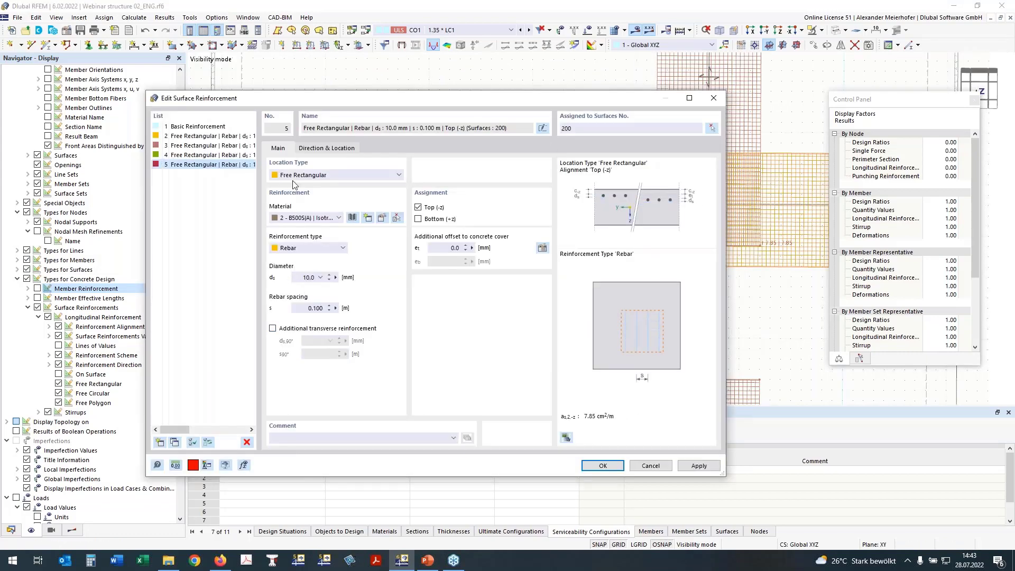
pyautogui.click(320, 149)
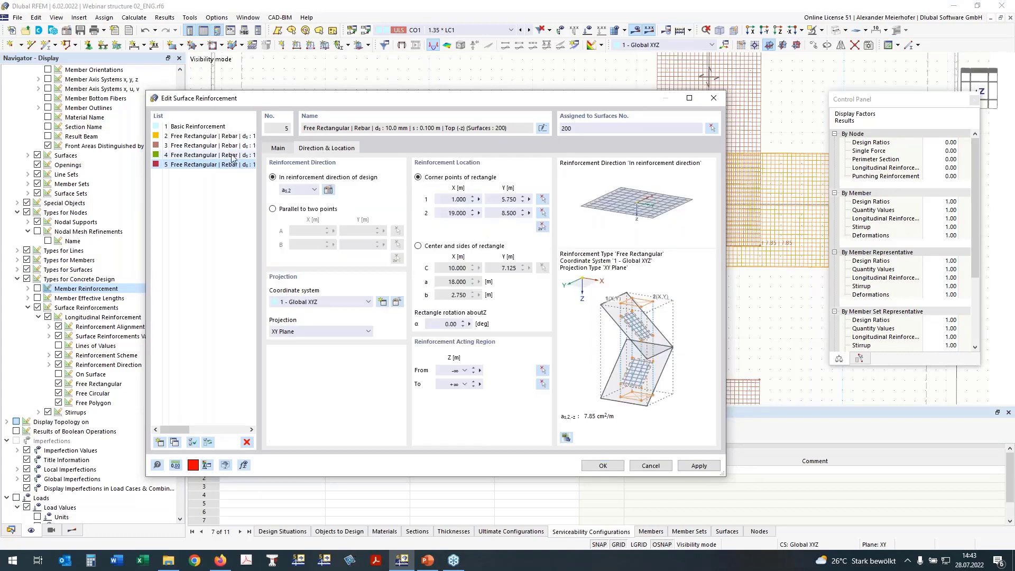
# Step: Remove the additional transverse reinforcement from surface reinforcement 4, the strip running in Y, and apply the changes
pyautogui.click(231, 156)
pyautogui.click(279, 149)
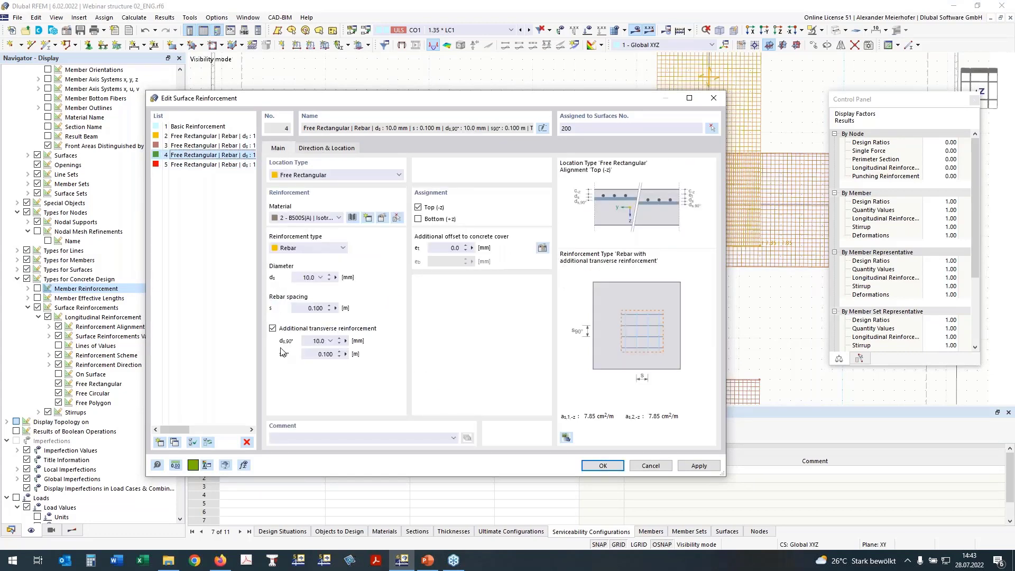
pyautogui.click(273, 329)
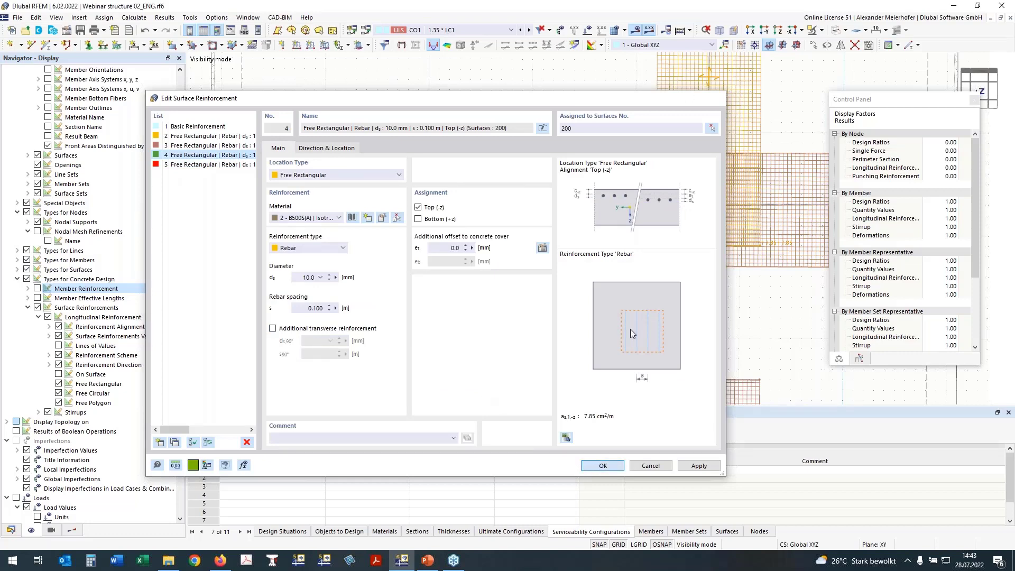
pyautogui.press('Return')
pyautogui.scroll(-3, 488, 223)
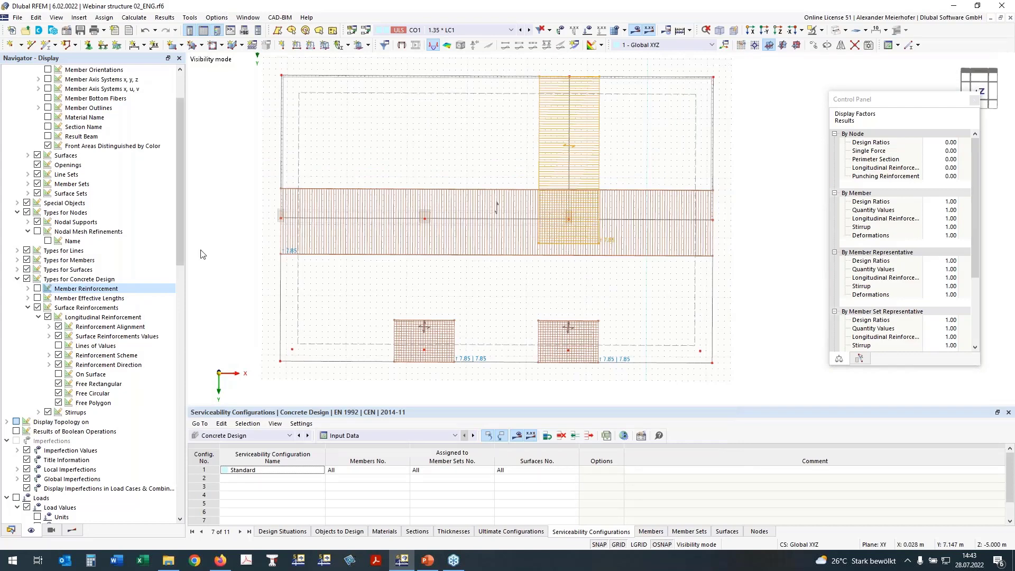
# Step: Hide the surface reinforcements and isolate the rib beam in the middle of the slab in the -Y side view
pyautogui.click(37, 307)
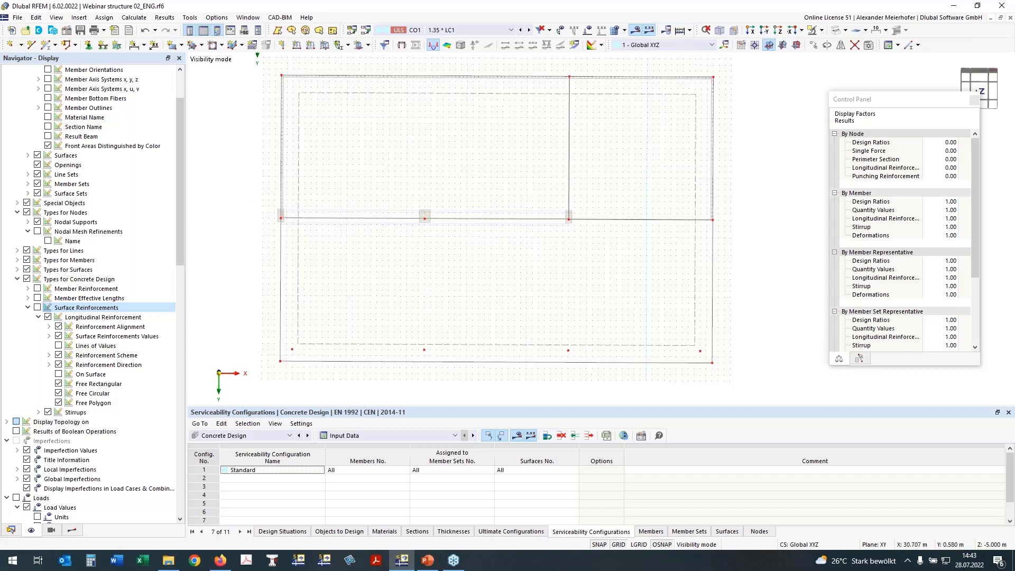
pyautogui.moveTo(263, 182); pyautogui.dragTo(583, 250)
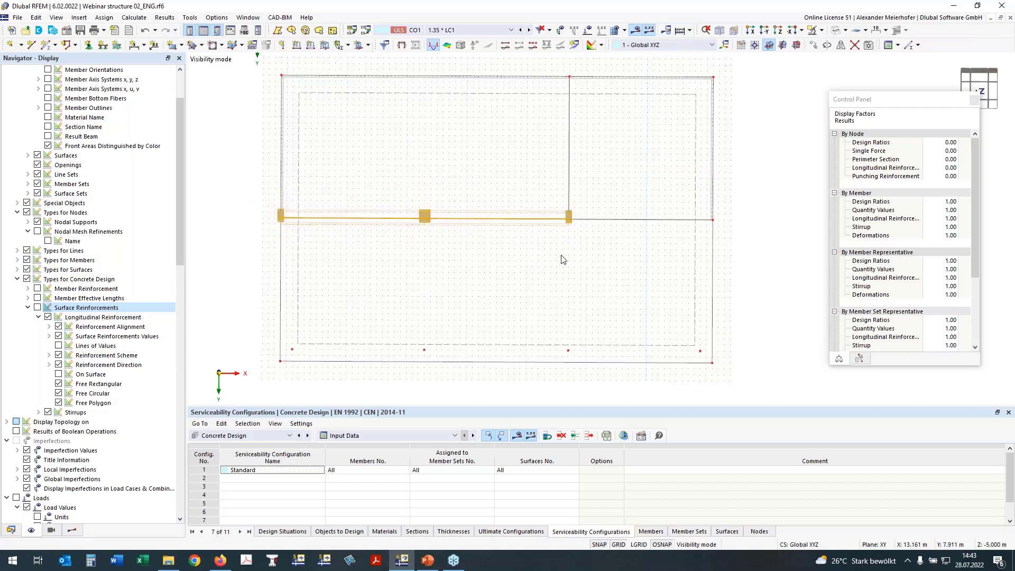
pyautogui.click(813, 30)
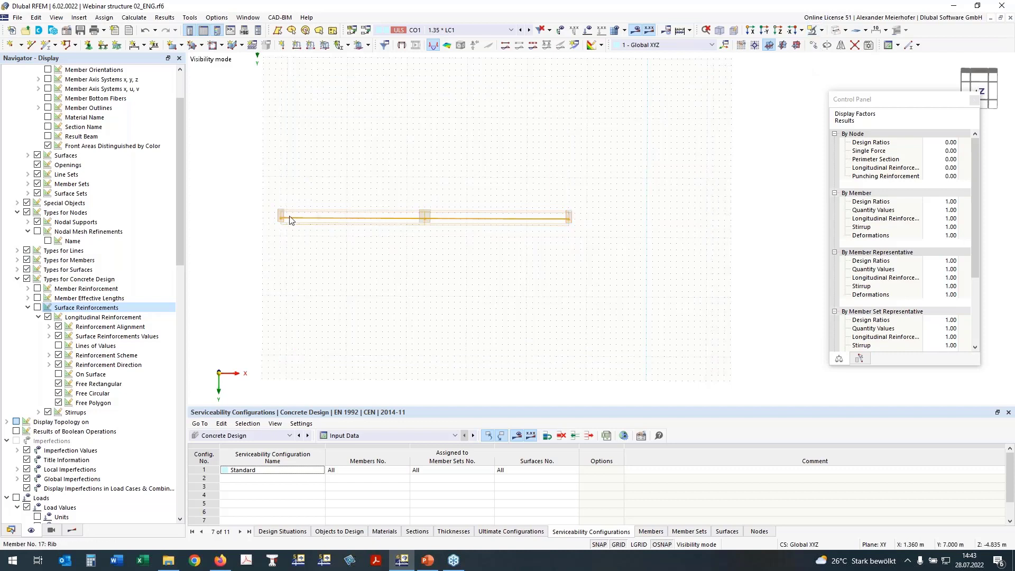
pyautogui.click(765, 30)
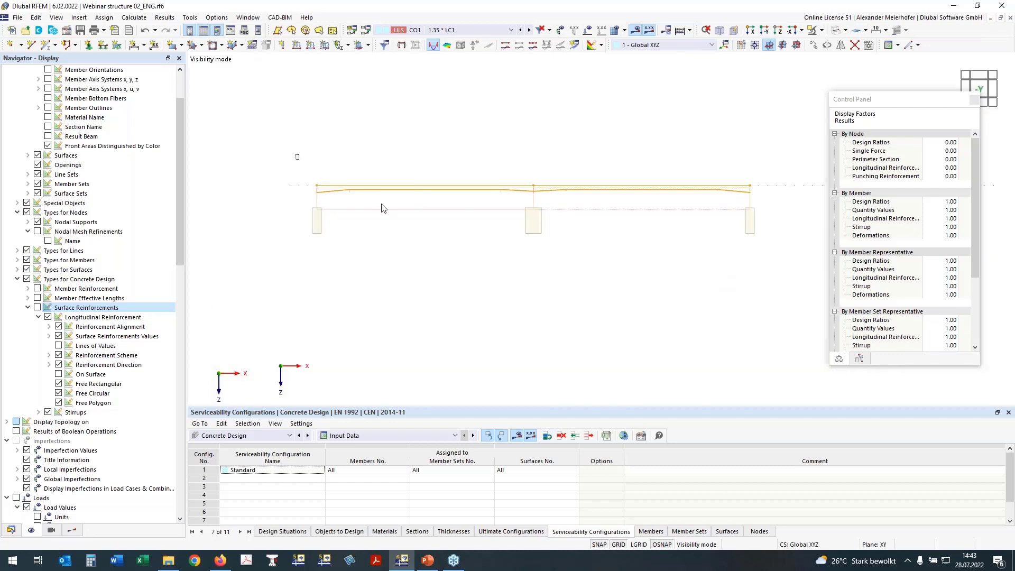
# Step: Create an object selection from the isolated rib beam with number 220 and the name T-Section
pyautogui.rightClick(653, 193)
pyautogui.click(567, 398)
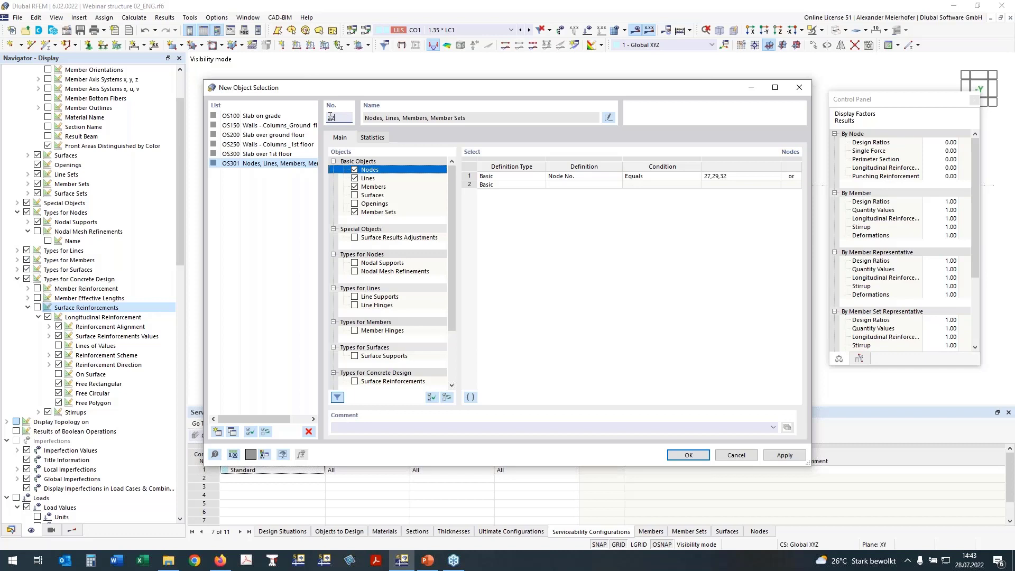
pyautogui.click(442, 119)
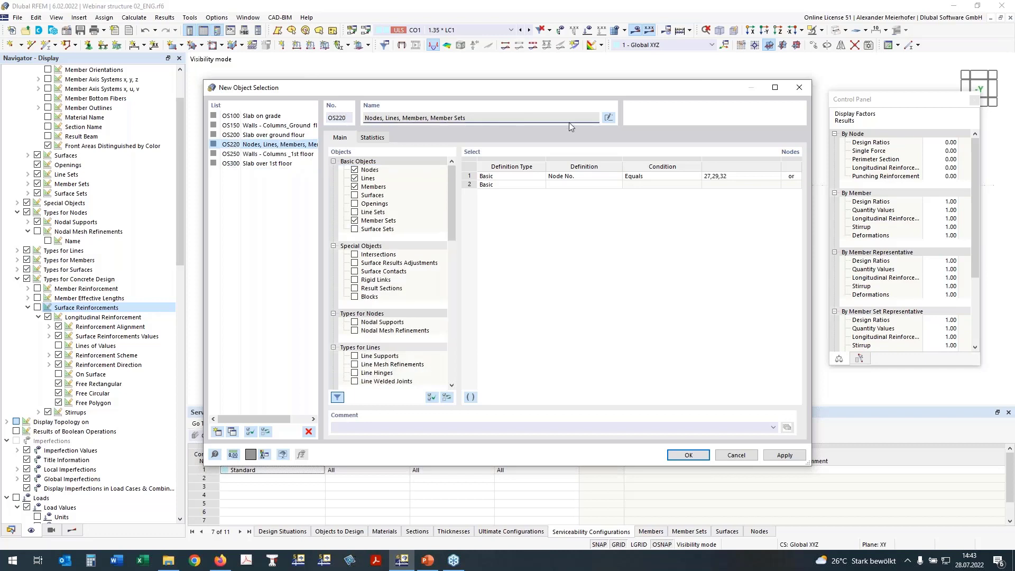
pyautogui.click(613, 119)
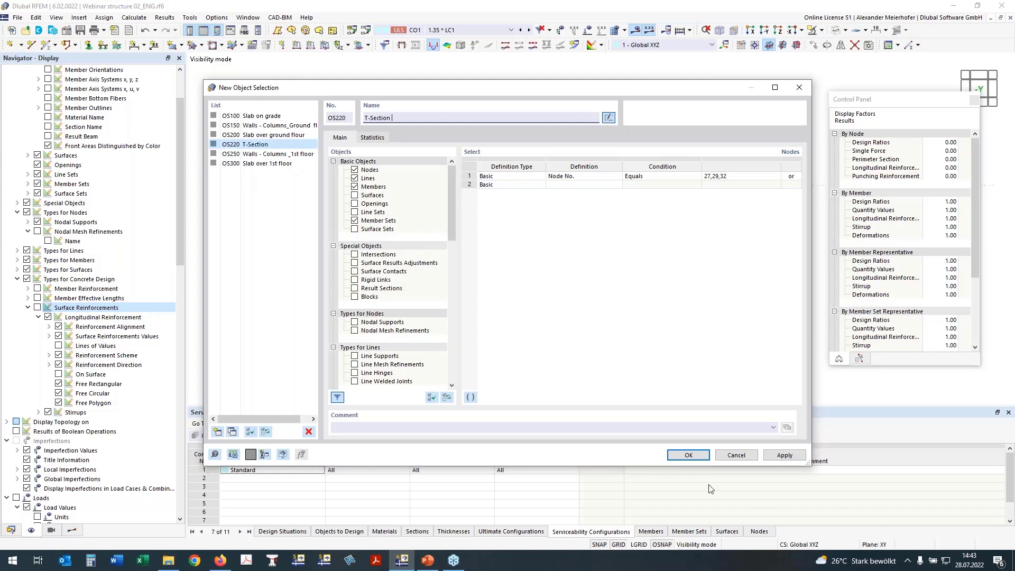
pyautogui.click(688, 456)
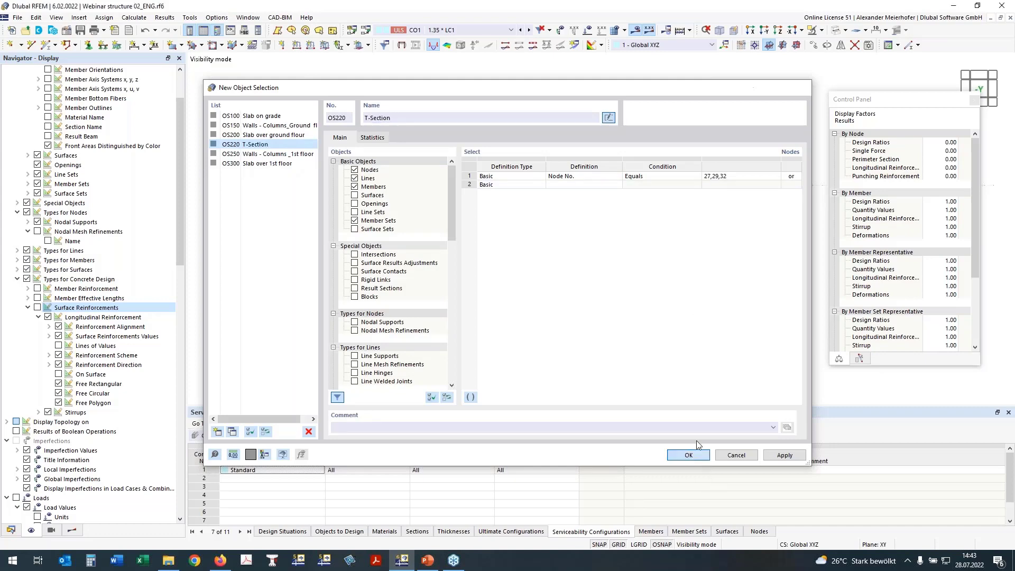
# Step: Examine the rib beam's ultimate limit state design ratios UL0100 and UL0200.02 (VEd / VRd) in turn
pyautogui.click(72, 530)
pyautogui.click(18, 97)
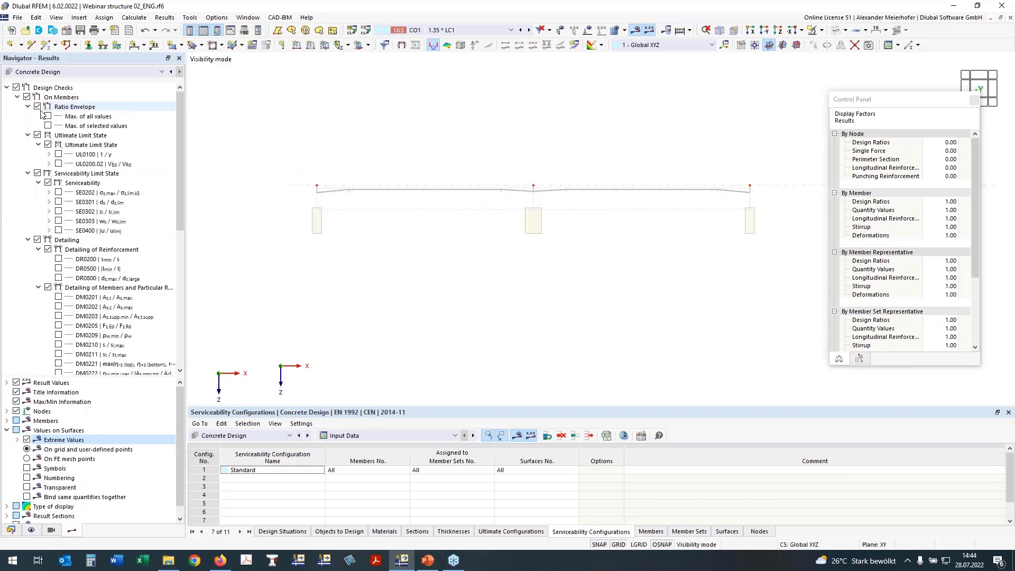
pyautogui.click(58, 154)
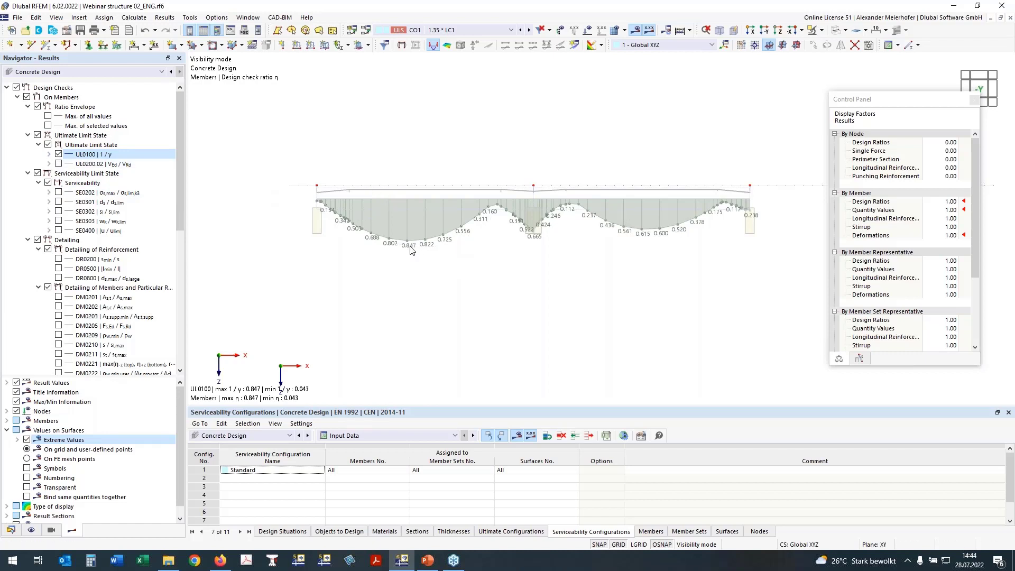
pyautogui.click(58, 163)
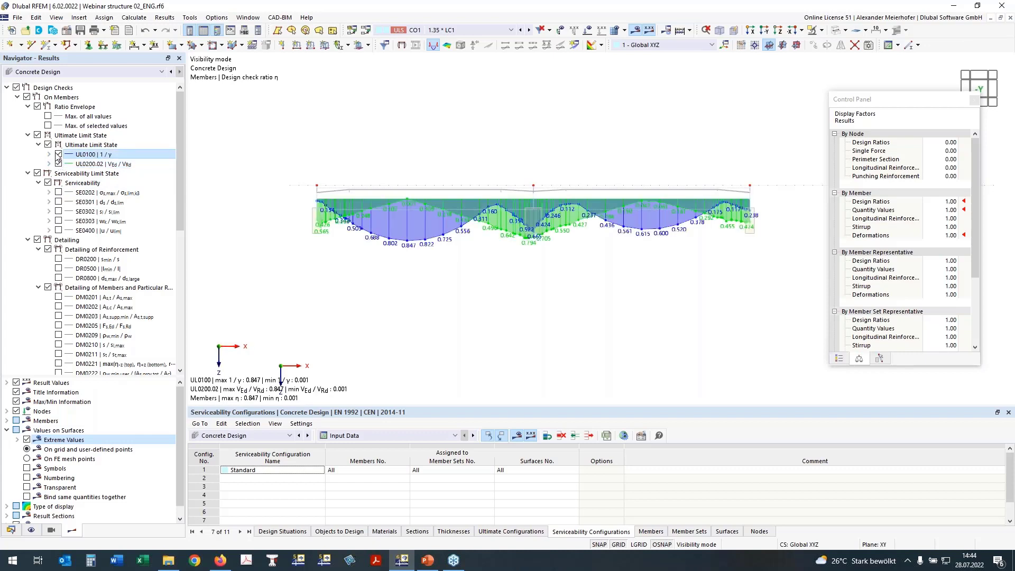
pyautogui.click(58, 154)
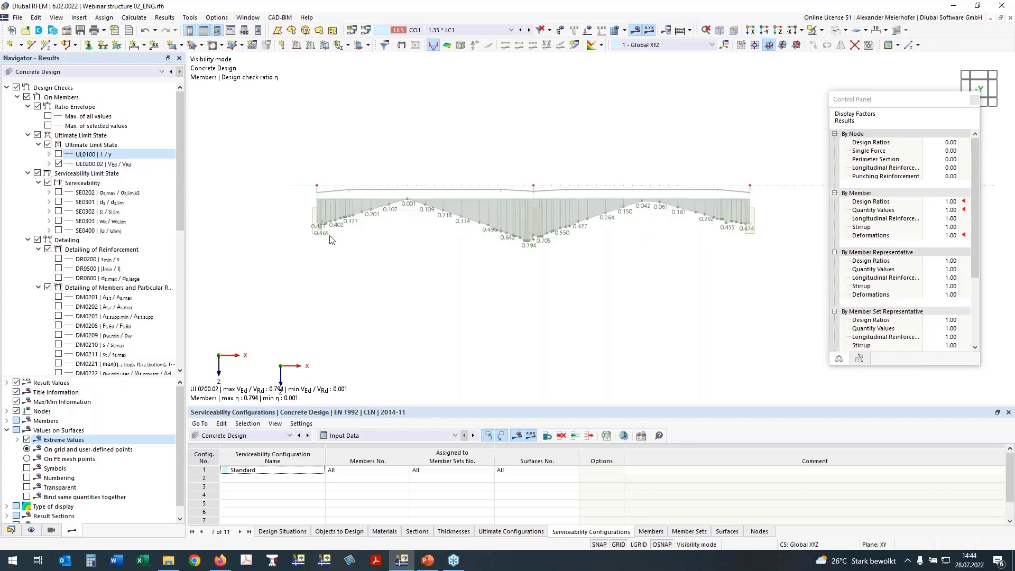
pyautogui.click(59, 165)
pyautogui.click(59, 164)
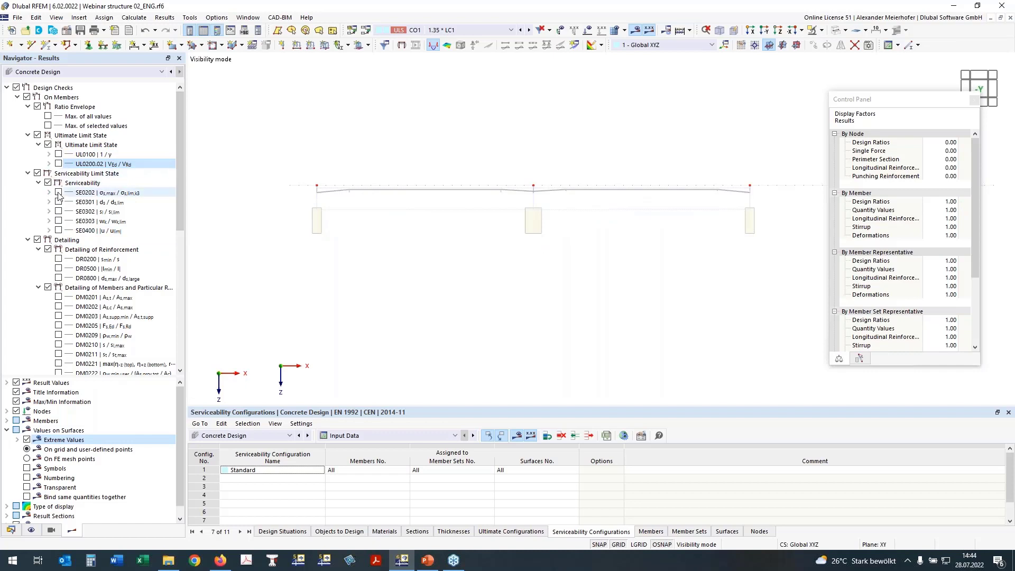
# Step: Examine the rib beam's serviceability ratios for steel stress SE0202 and crack width SE0303, and list their detailed result values
pyautogui.click(58, 194)
pyautogui.click(58, 192)
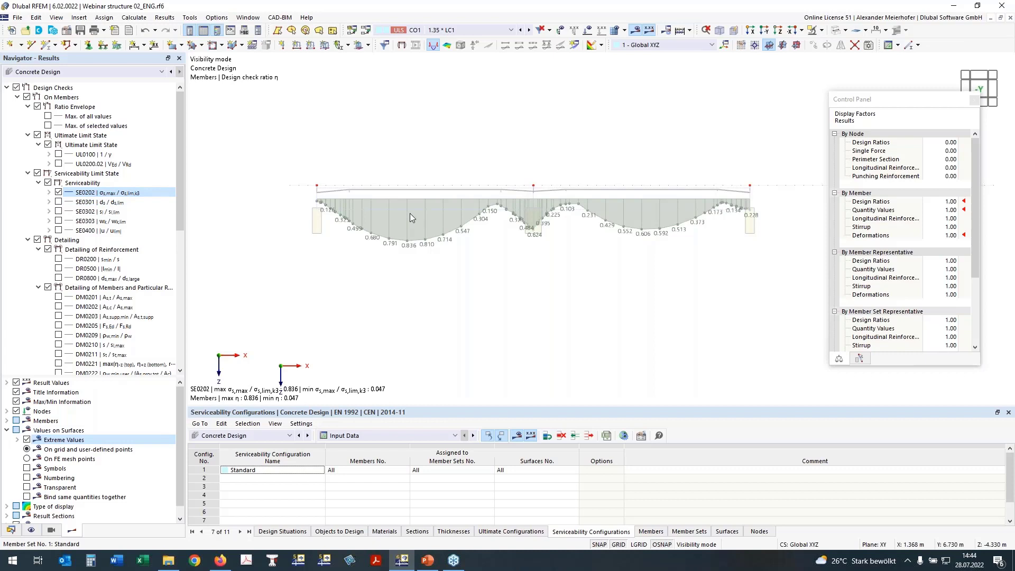
pyautogui.click(50, 192)
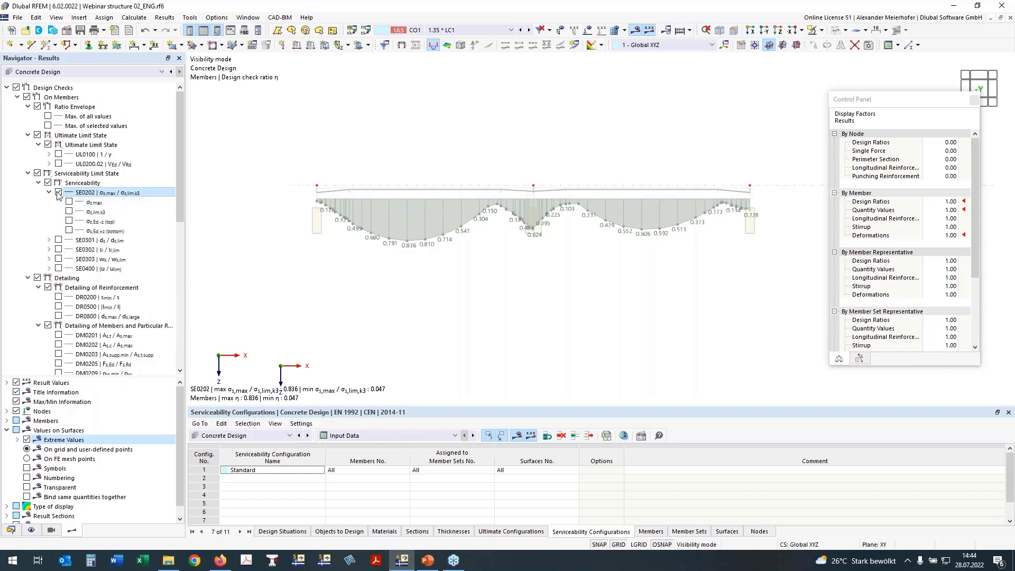
pyautogui.click(58, 193)
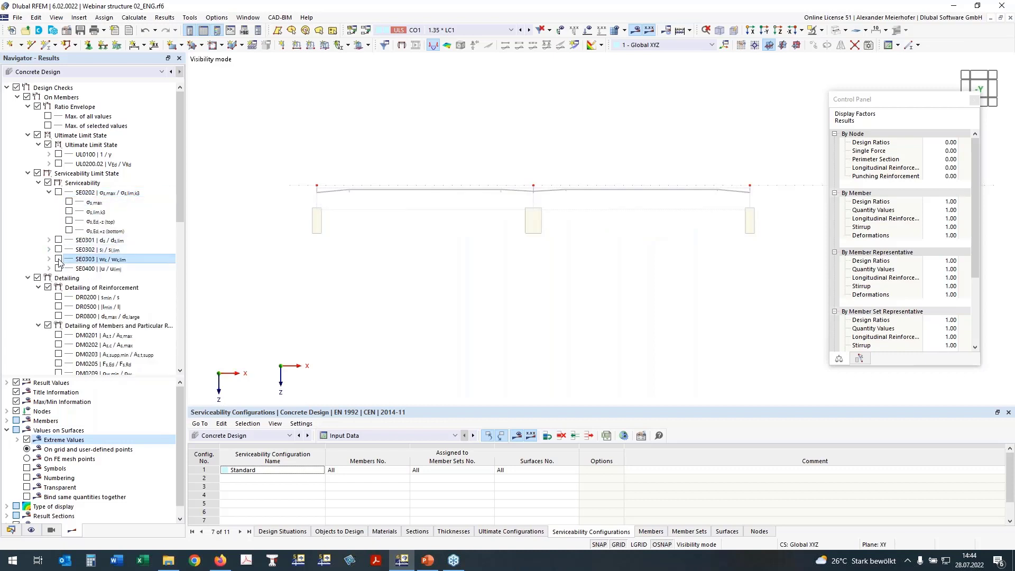
pyautogui.click(49, 193)
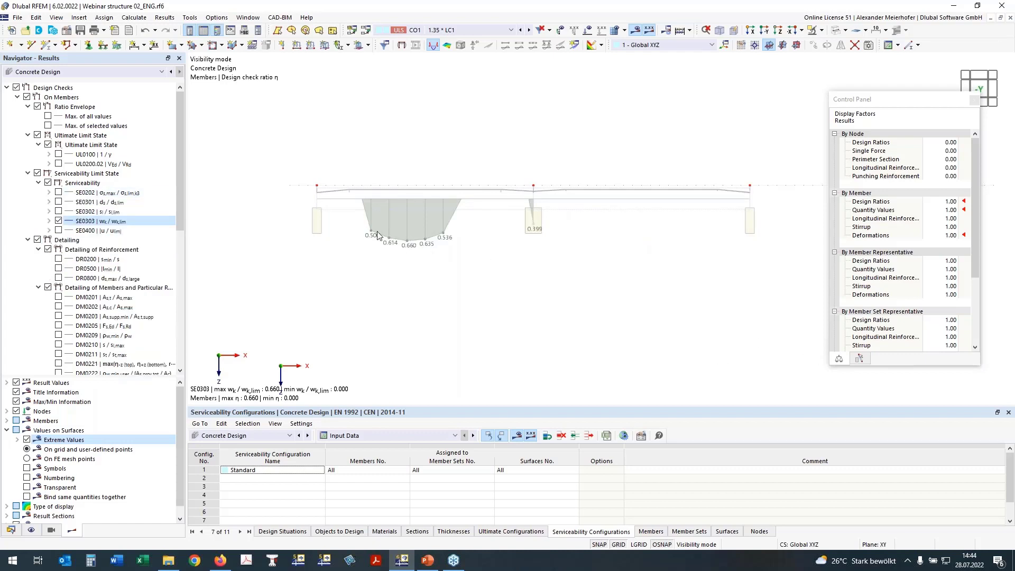
pyautogui.click(50, 221)
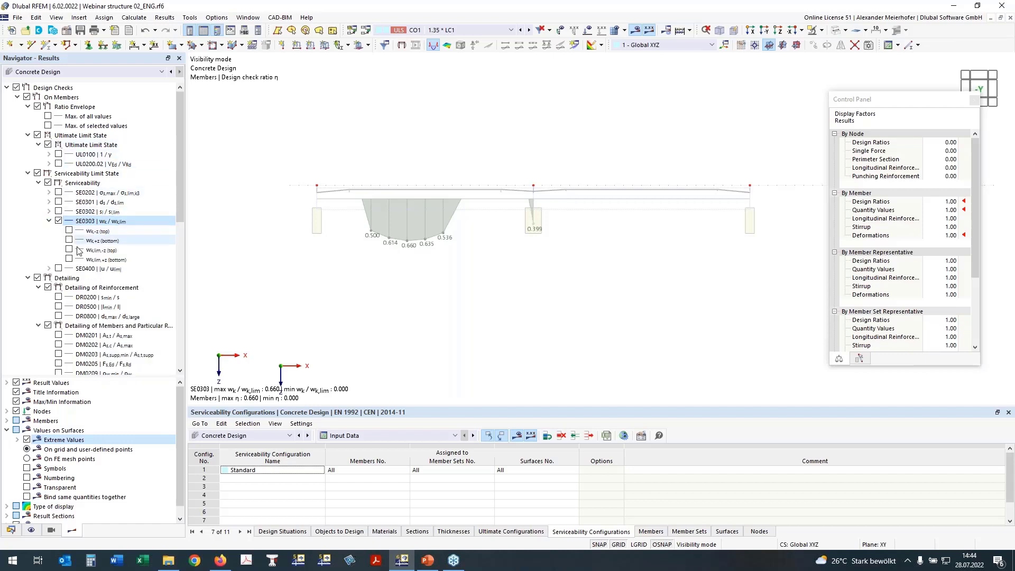
# Step: Examine the rib beam's calculated crack width at the bottom, wk,+z (bottom), in place of the SE0303 ratio
pyautogui.click(58, 221)
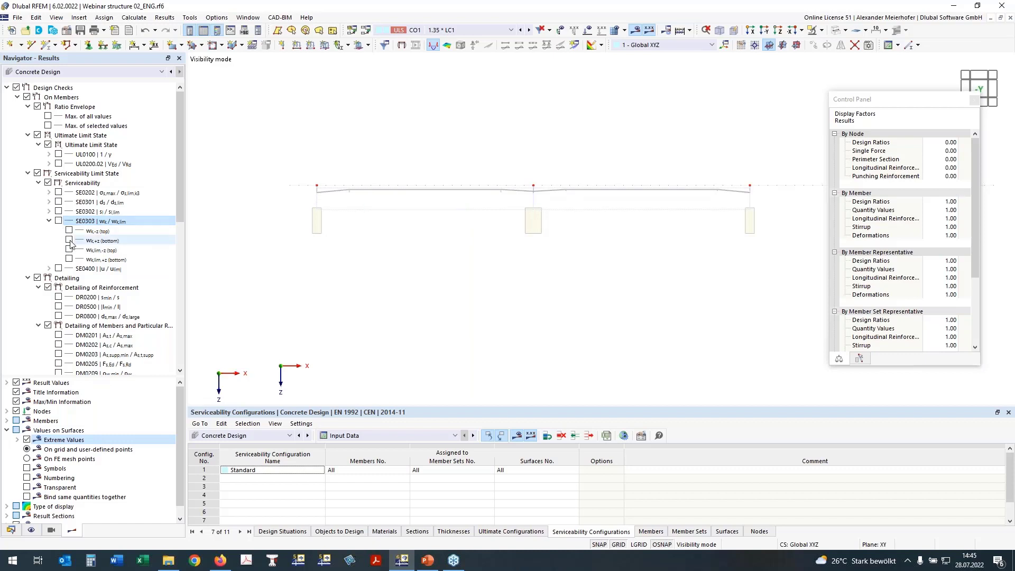
pyautogui.click(69, 239)
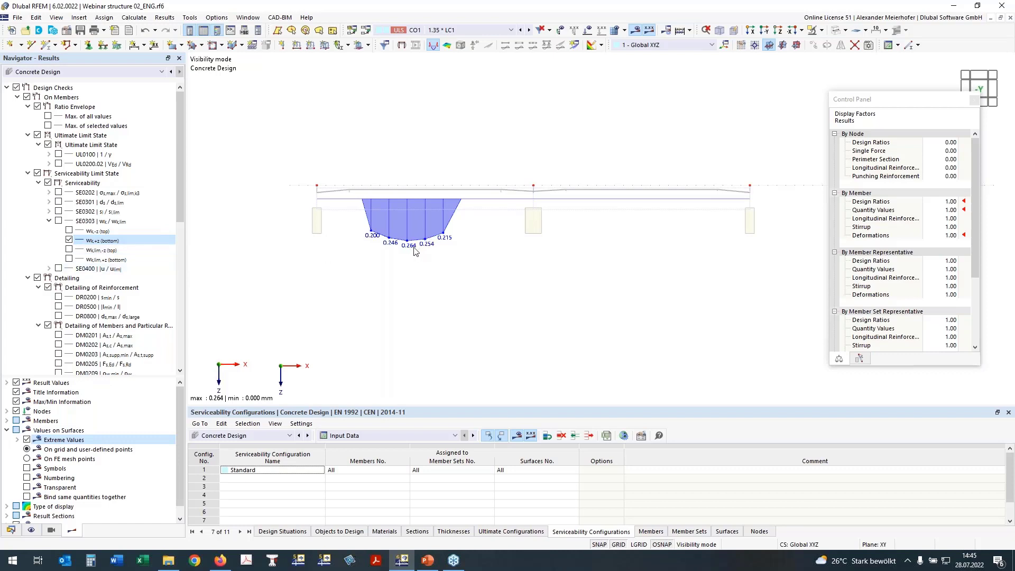
pyautogui.click(69, 239)
# Step: Examine the rib beam's SE0400 deflection check ratio and its uz deformation, and hide both results again
pyautogui.click(50, 269)
pyautogui.click(58, 268)
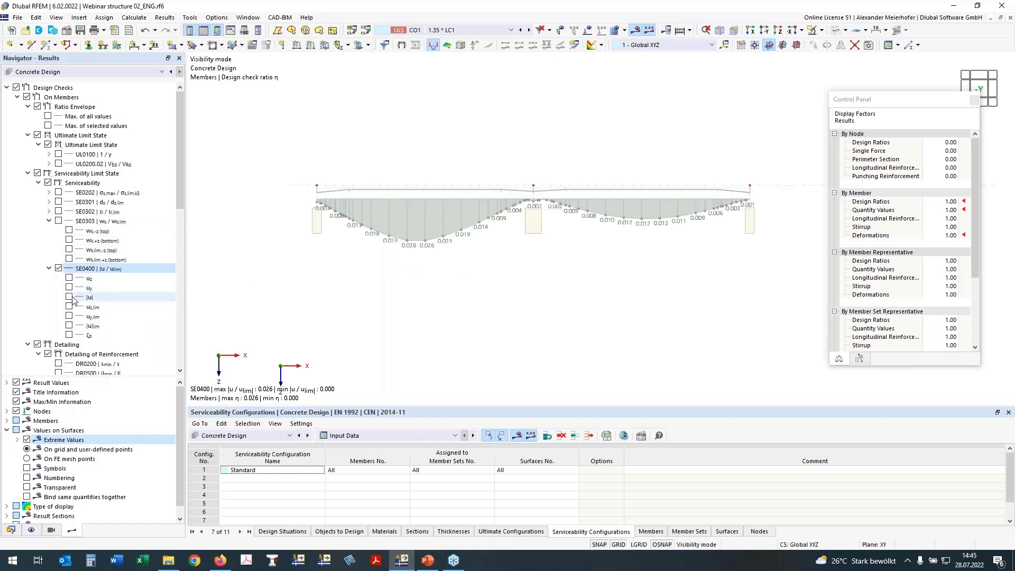
pyautogui.click(69, 278)
pyautogui.click(59, 269)
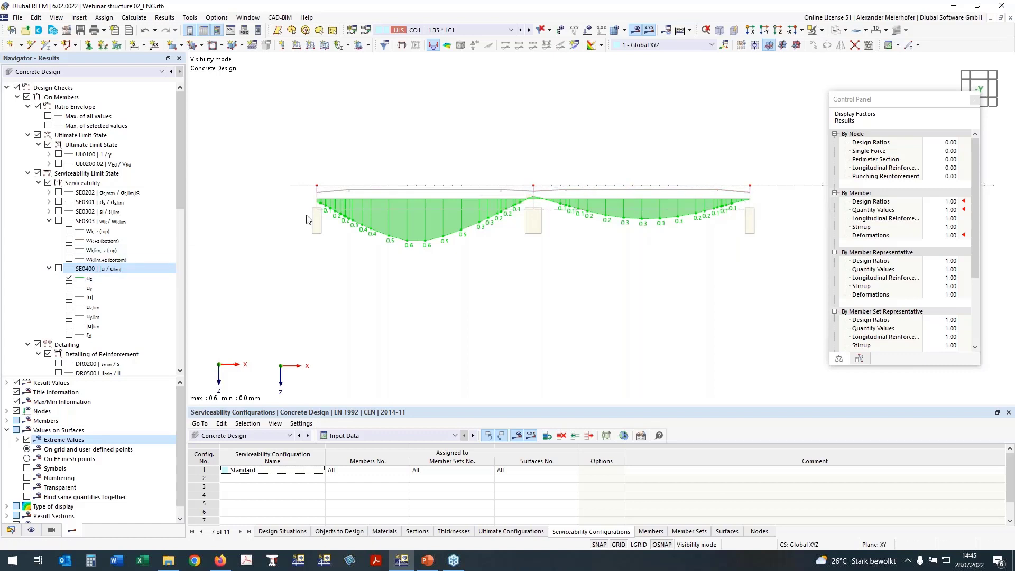
pyautogui.click(58, 268)
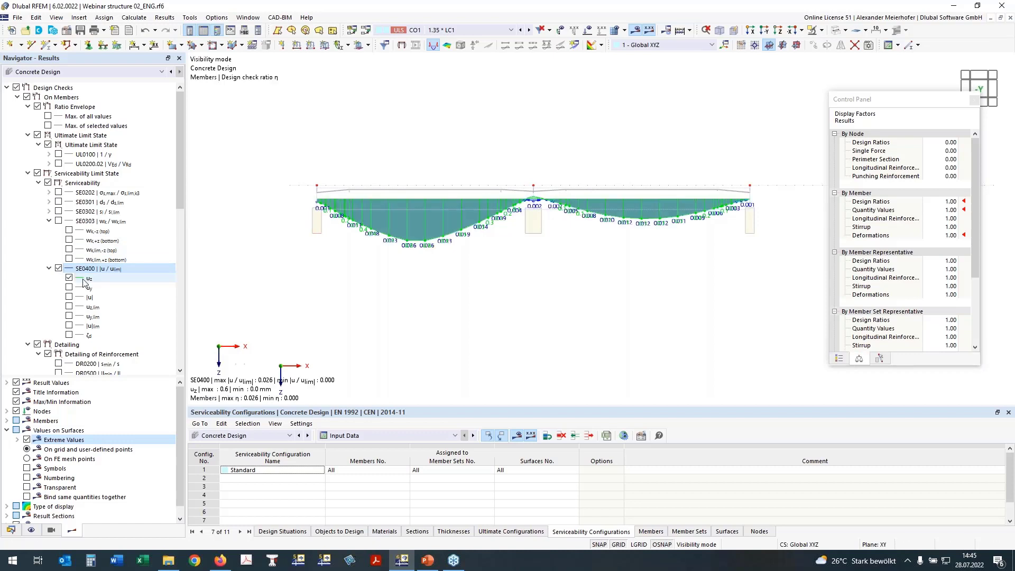
pyautogui.click(58, 268)
pyautogui.click(48, 269)
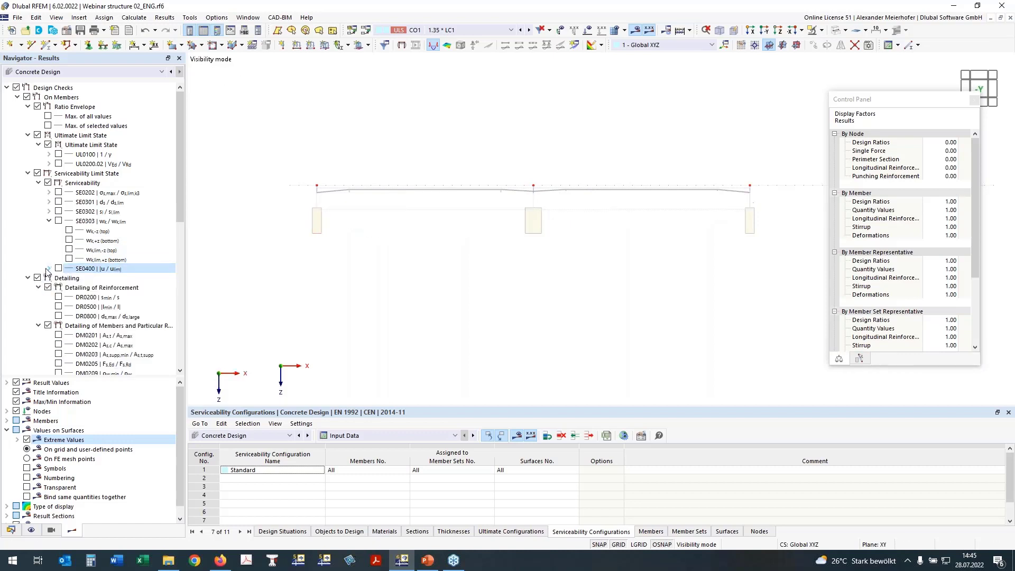
# Step: Look through the member detailing checks and the reinforcement results, and collapse the Detailing group
pyautogui.scroll(-4, 411, 256)
pyautogui.keyDown('ctrl'); pyautogui.moveTo(466, 249); pyautogui.dragTo(535, 249, button='middle'); pyautogui.keyUp('ctrl')
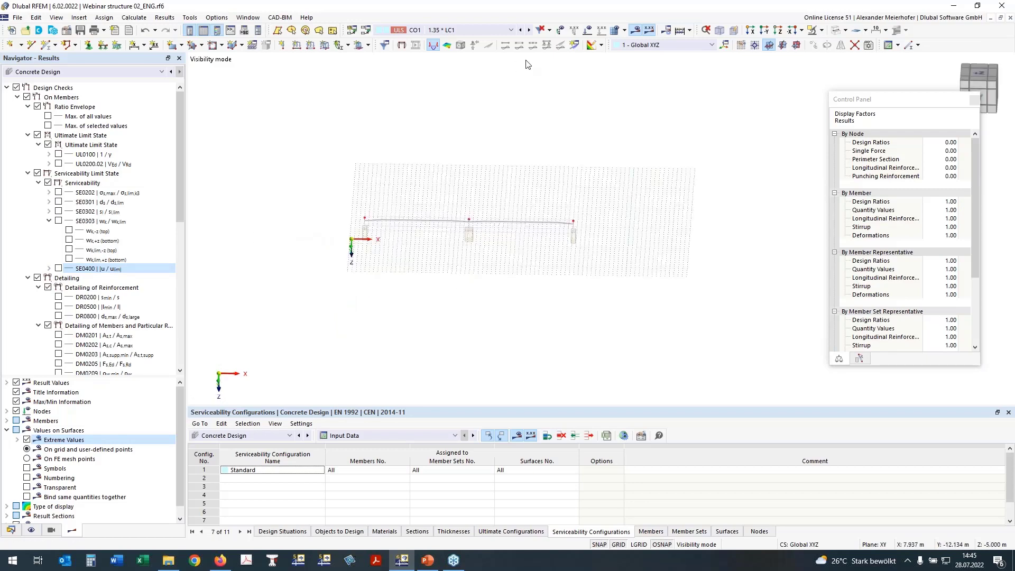
pyautogui.scroll(-7, 133, 272)
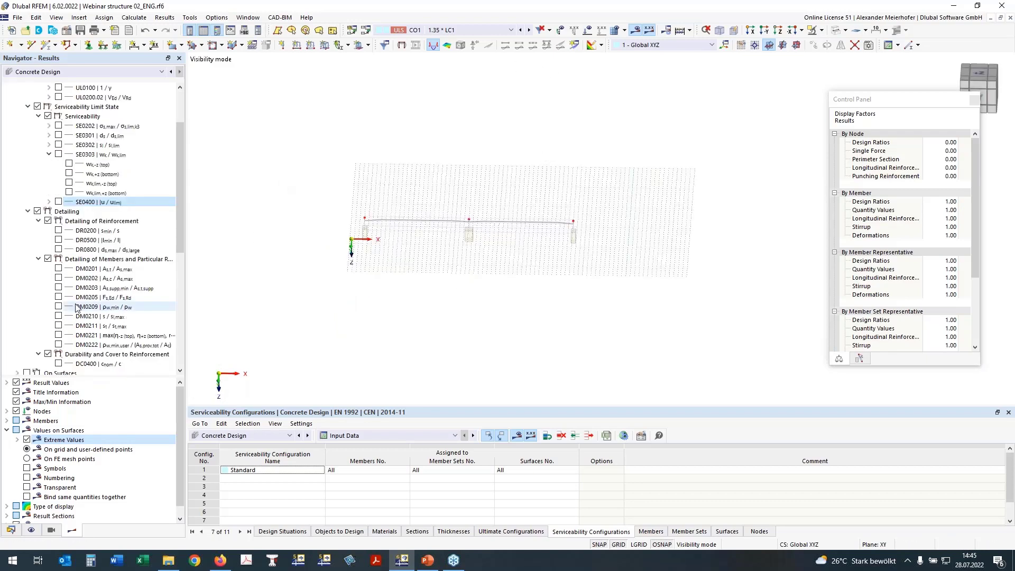
pyautogui.keyDown('ctrl'); pyautogui.moveTo(401, 319); pyautogui.dragTo(386, 303, button='middle'); pyautogui.keyUp('ctrl')
pyautogui.scroll(-4, 38, 197)
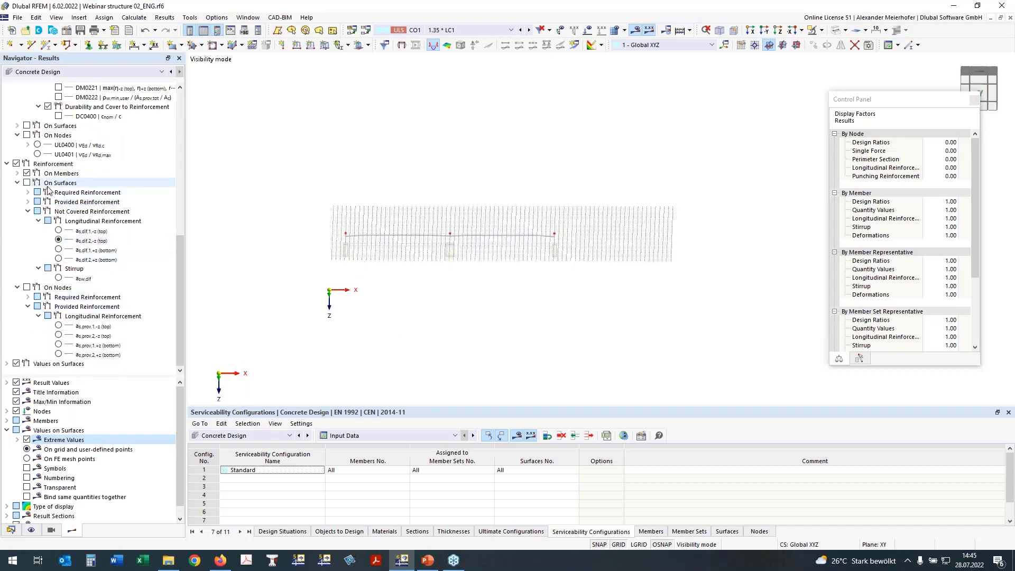
pyautogui.scroll(7, 33, 183)
pyautogui.click(28, 165)
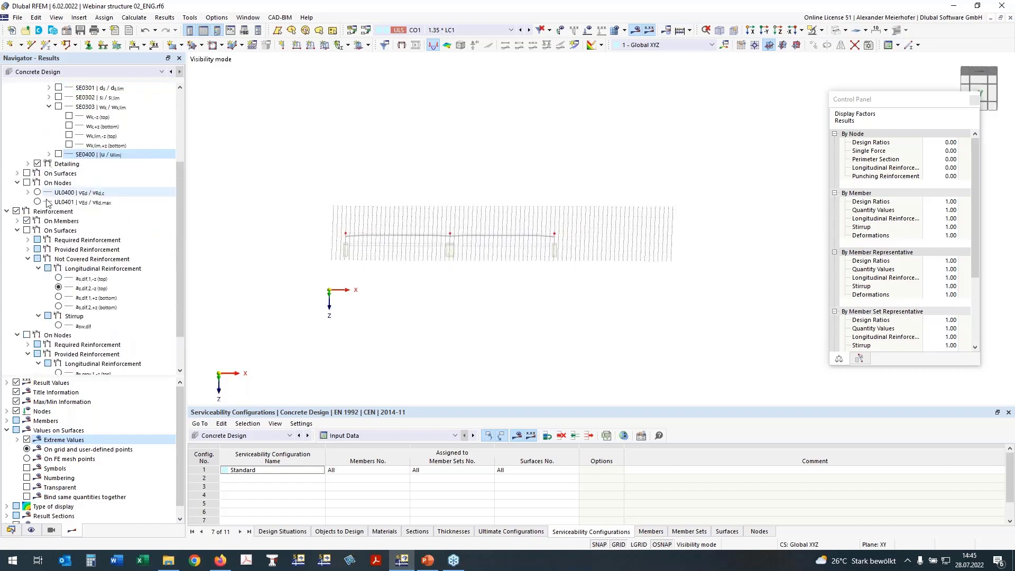
# Step: Display the rib beam's total required longitudinal reinforcement, As,req,tot,-z (top) and As,req,tot,+z (bottom), and examine both diagrams
pyautogui.click(18, 221)
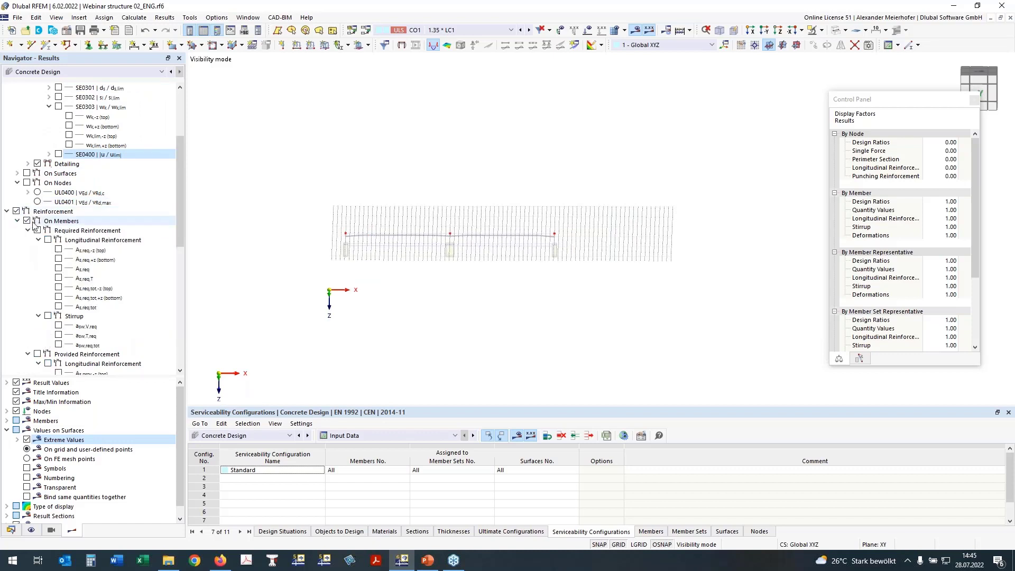
pyautogui.click(58, 297)
pyautogui.click(58, 288)
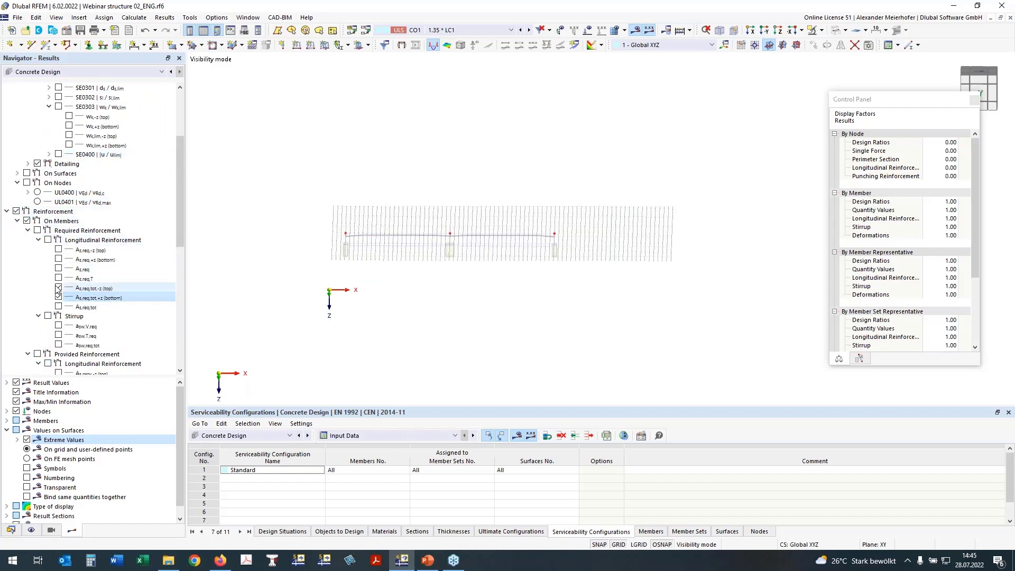
pyautogui.click(37, 231)
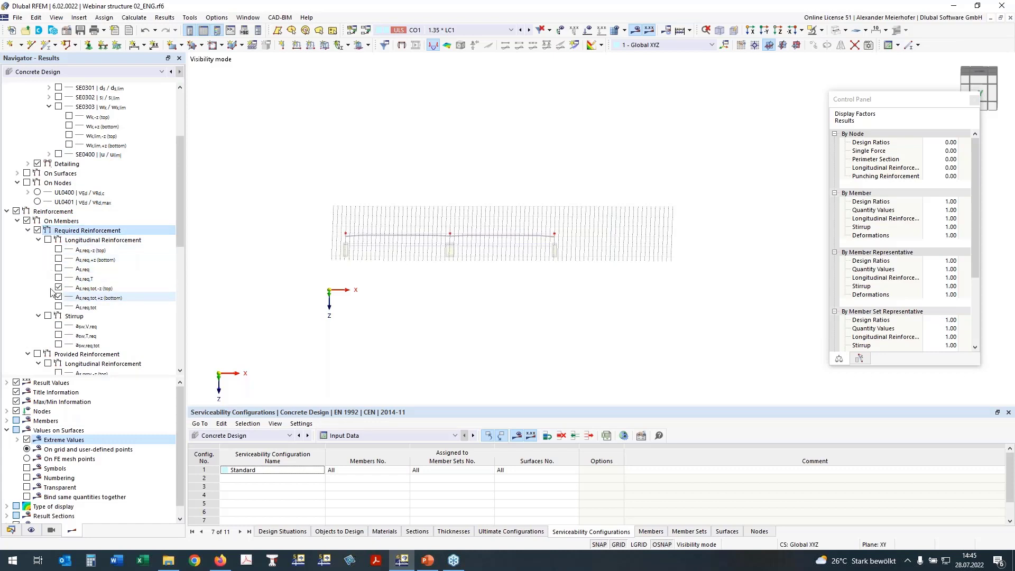
pyautogui.click(48, 239)
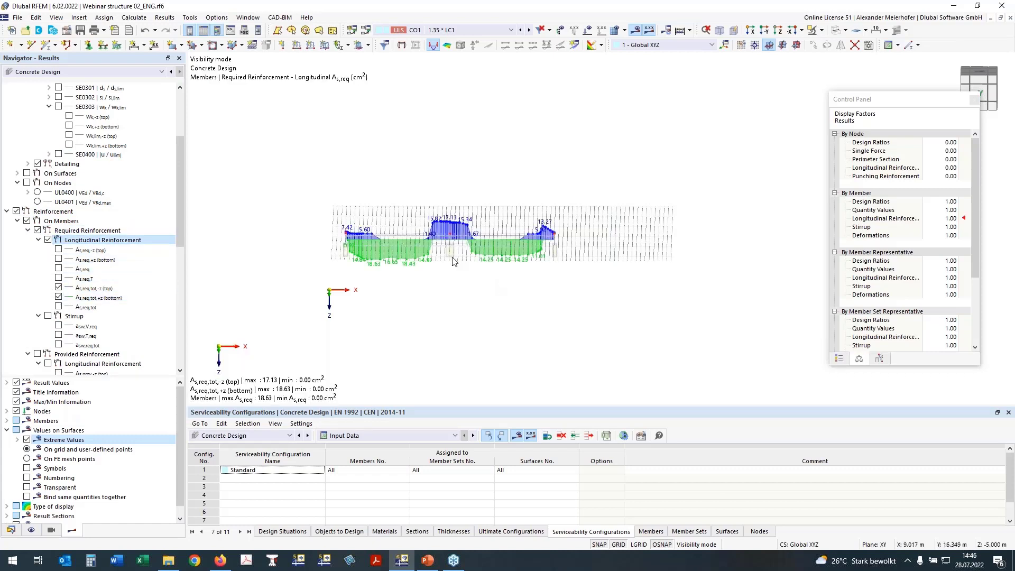
pyautogui.scroll(3, 442, 260)
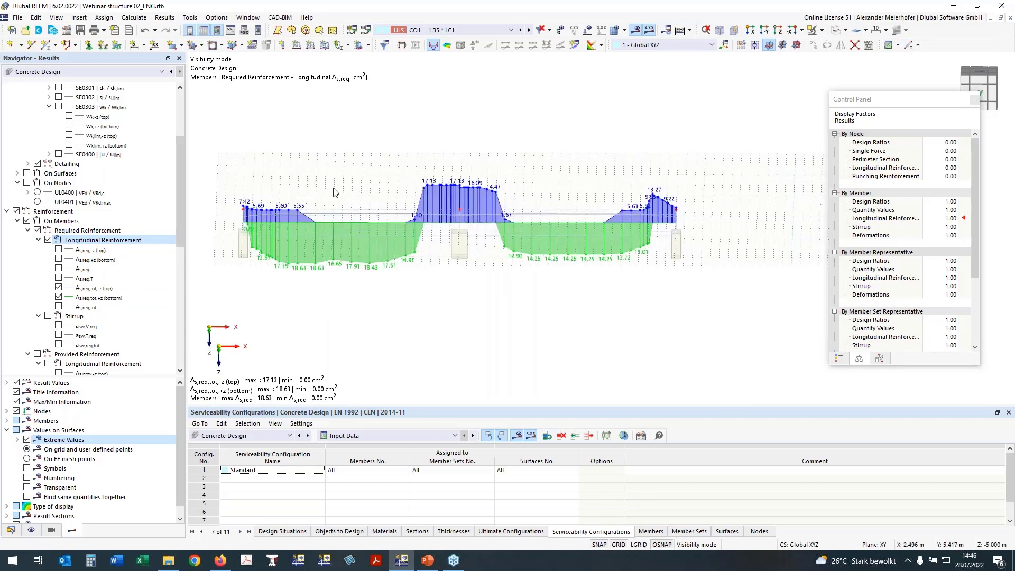
pyautogui.moveTo(434, 299); pyautogui.dragTo(458, 299, button='middle')
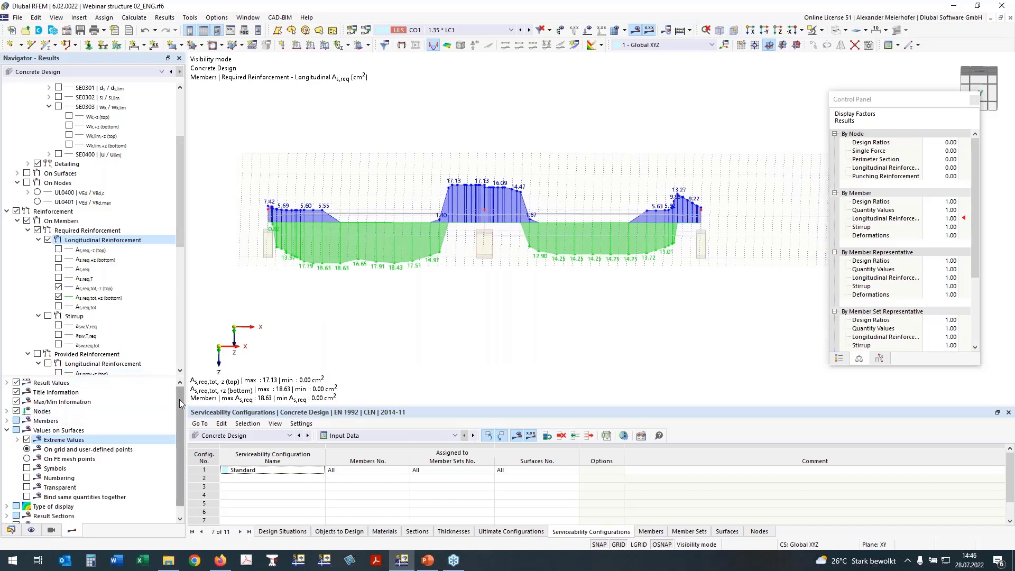
pyautogui.click(6, 430)
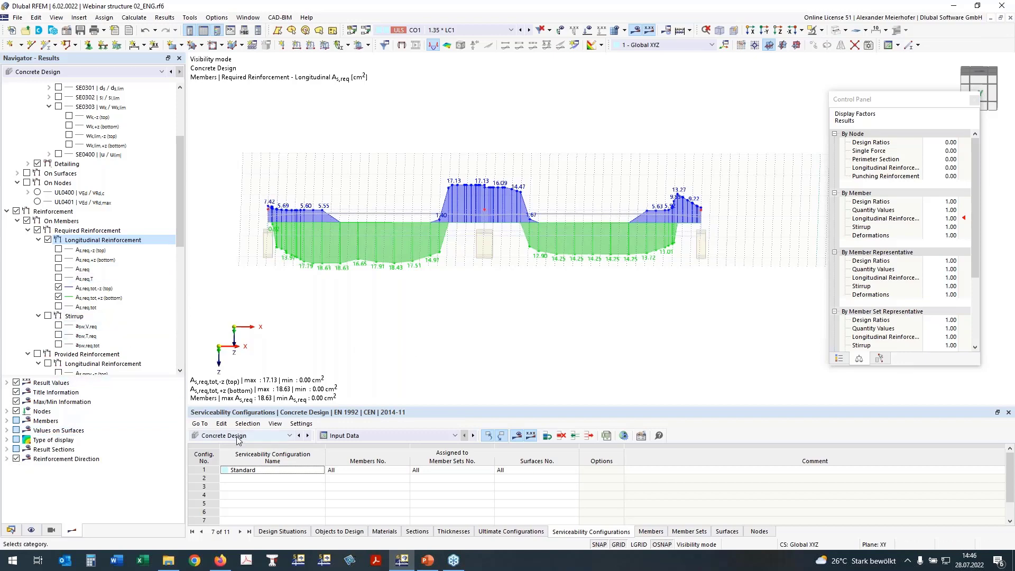
pyautogui.scroll(-2, 389, 297)
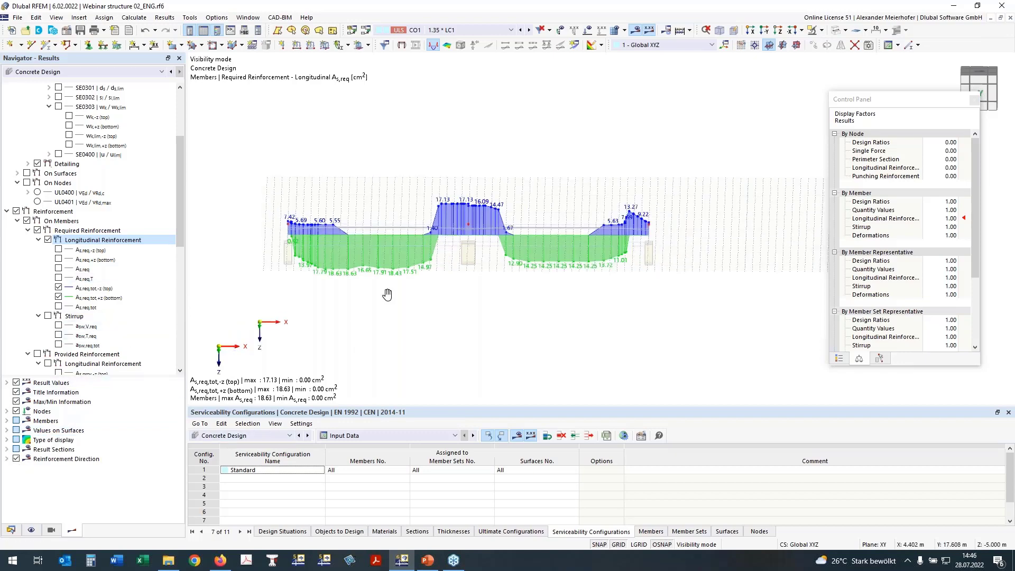
pyautogui.moveTo(392, 291)
pyautogui.keyDown('ctrl'); pyautogui.mouseDown(button='middle')
pyautogui.moveTo(423, 351)
pyautogui.moveTo(392, 283)
pyautogui.mouseUp(button='middle'); pyautogui.keyUp('ctrl')
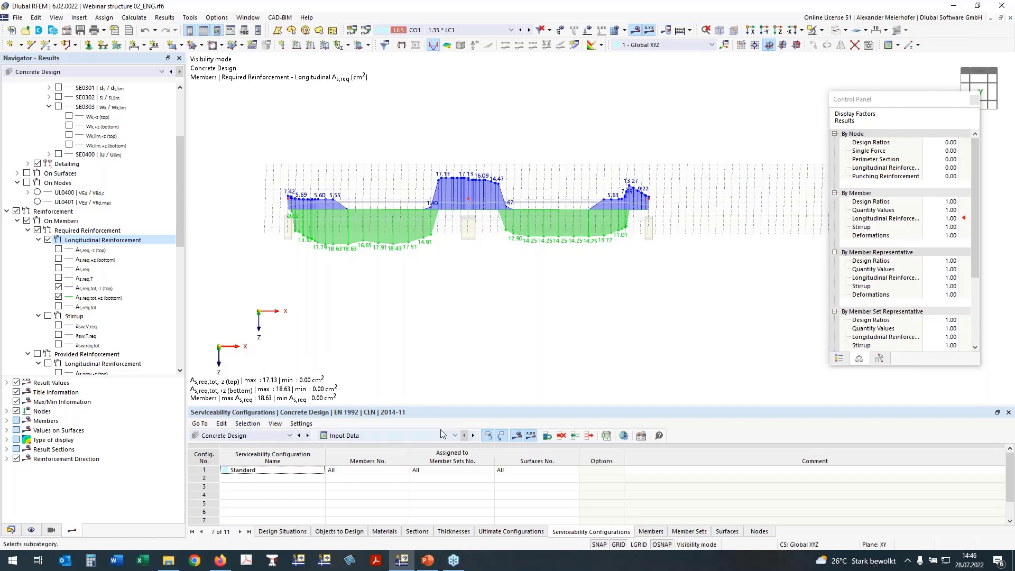
# Step: Apply the Concrete Design global settings with deletion of add-on results by changing input data enabled, accepting deletion of the existing design results
pyautogui.click(623, 436)
pyautogui.click(317, 348)
pyautogui.click(317, 348)
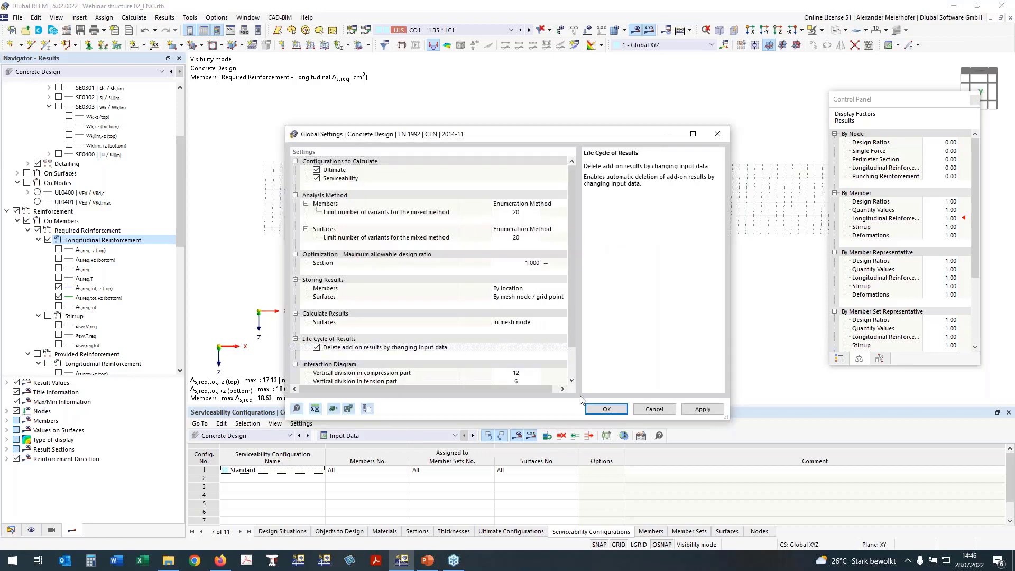
pyautogui.click(612, 412)
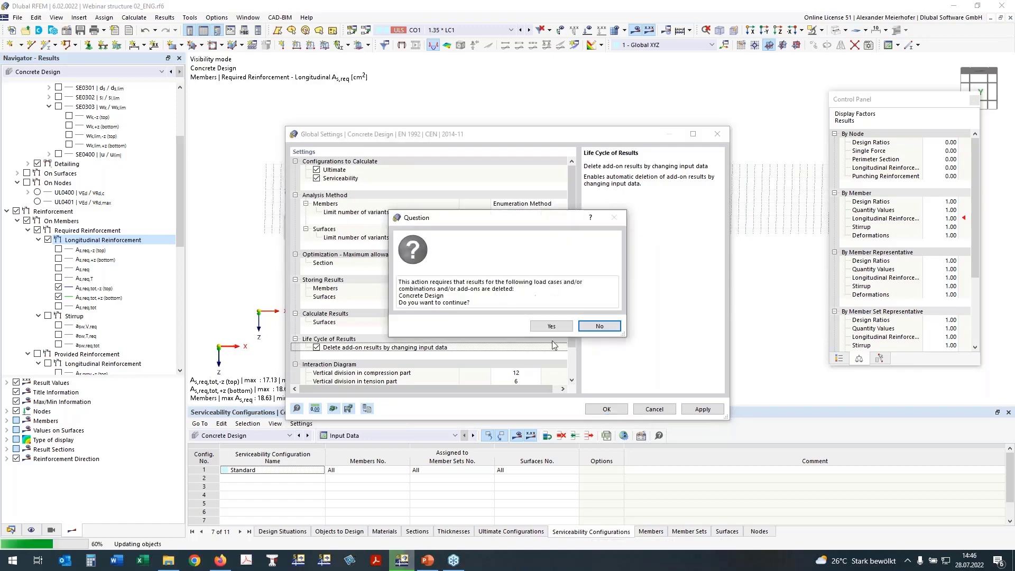
pyautogui.click(551, 326)
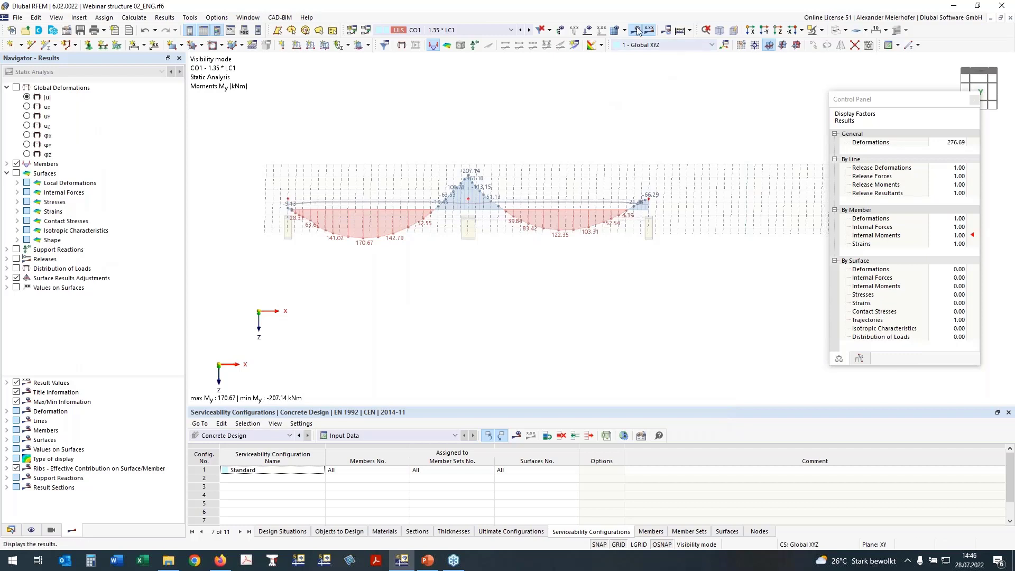
# Step: Run Calculate All to recalculate the outstanding load combinations and the concrete design
pyautogui.click(690, 30)
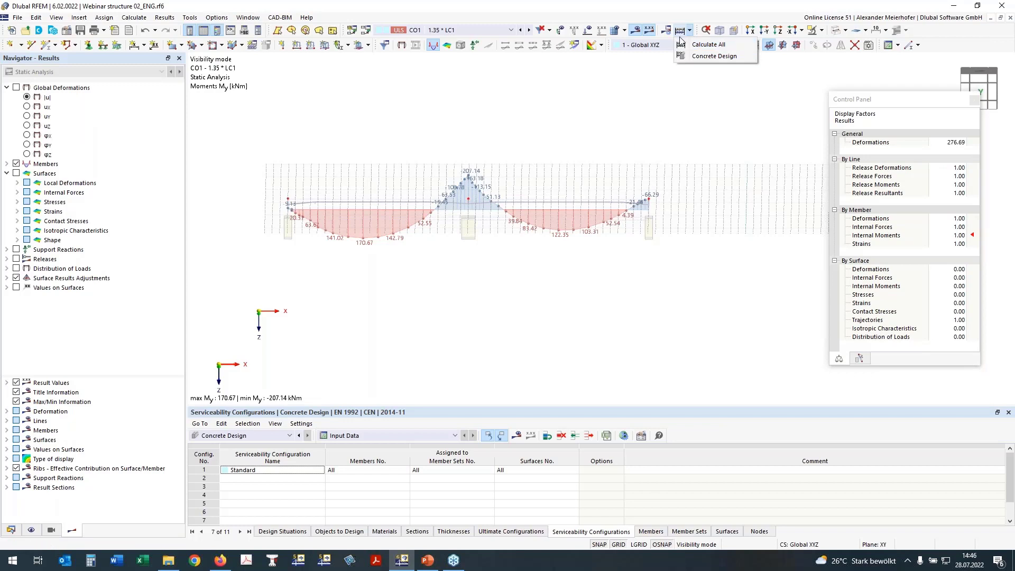
pyautogui.click(683, 44)
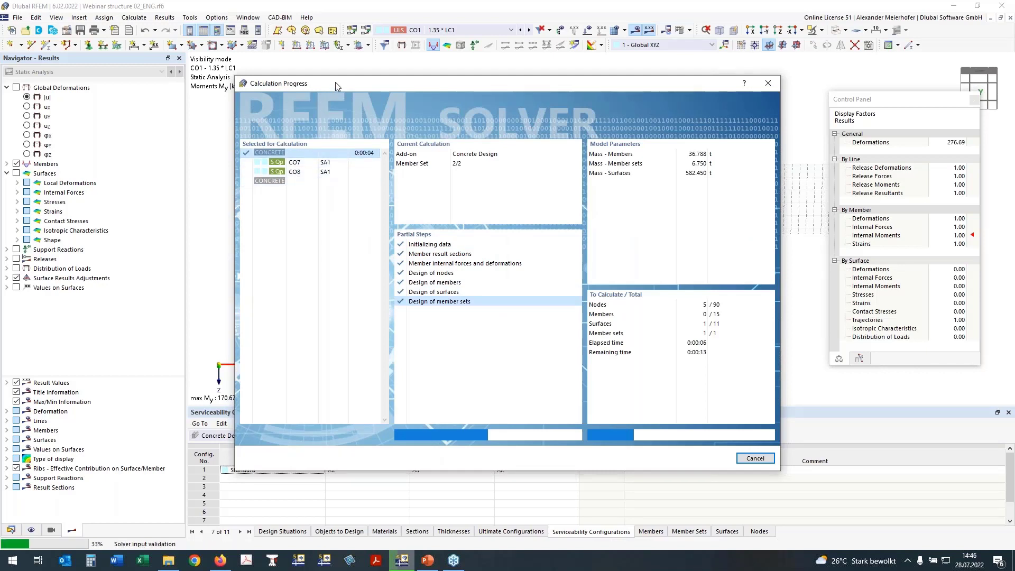
pyautogui.moveTo(335, 87)
pyautogui.mouseDown()
pyautogui.moveTo(329, 123)
pyautogui.moveTo(359, 137)
pyautogui.moveTo(330, 96)
pyautogui.mouseUp()
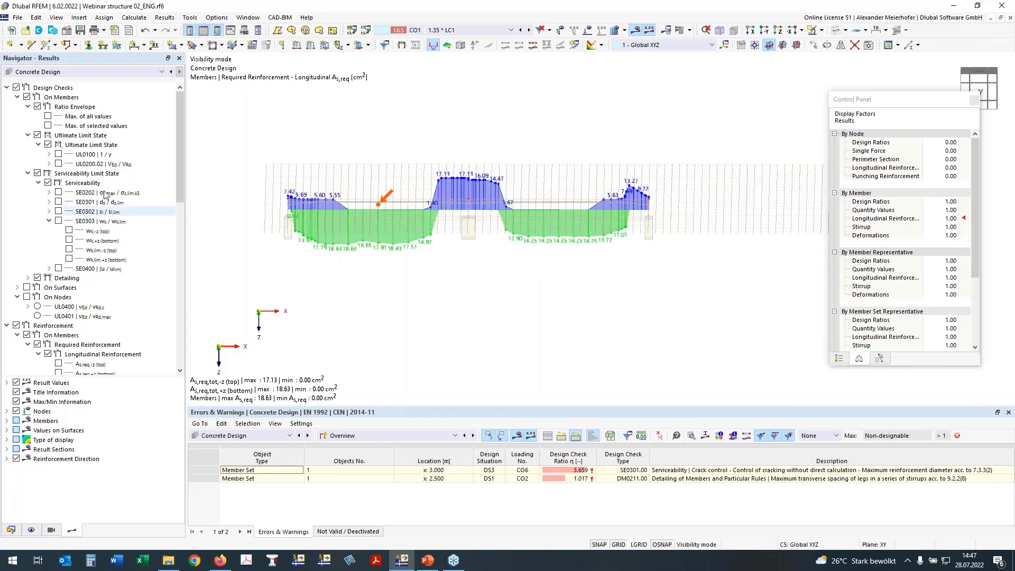
# Step: Review the design ratio tables on nodes by loading and by material, and the design ratios on members by design situation
pyautogui.click(389, 435)
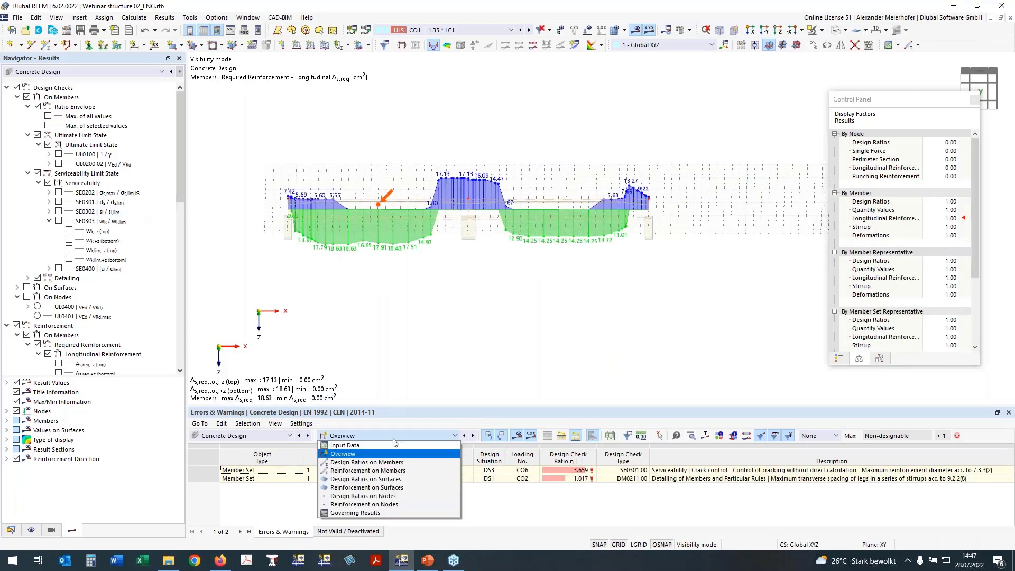
pyautogui.click(390, 496)
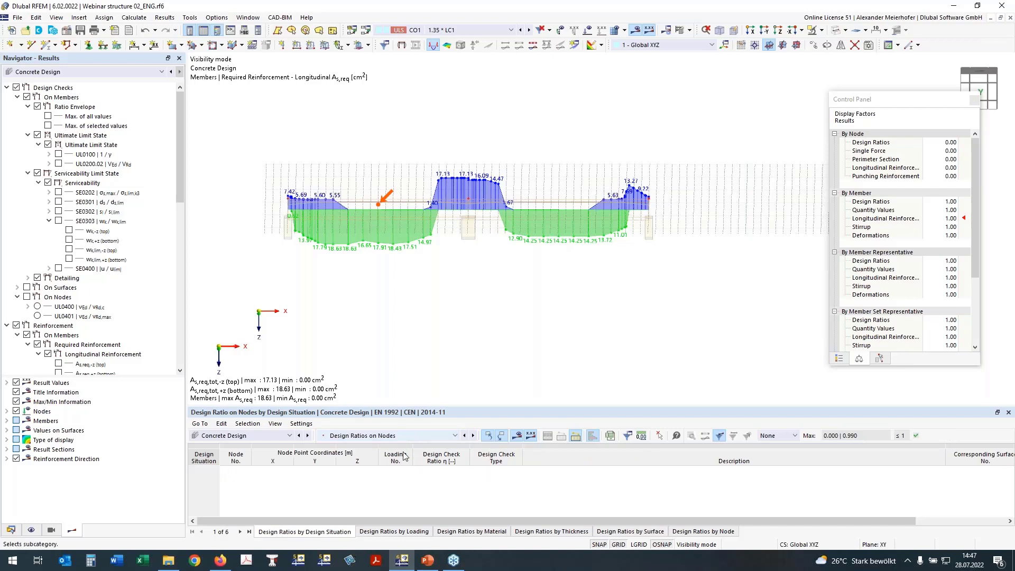
pyautogui.click(413, 532)
pyautogui.click(452, 533)
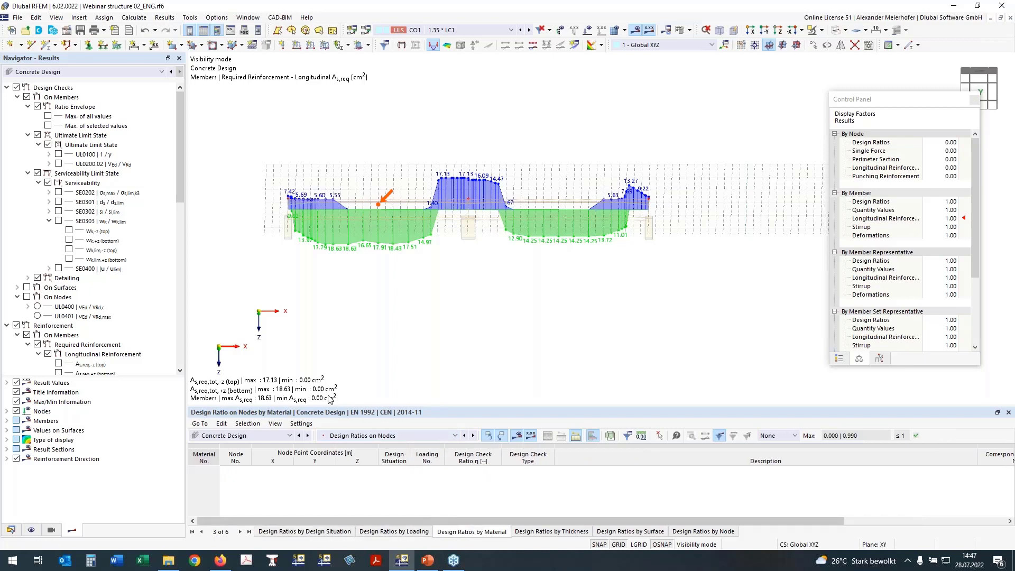
pyautogui.click(417, 435)
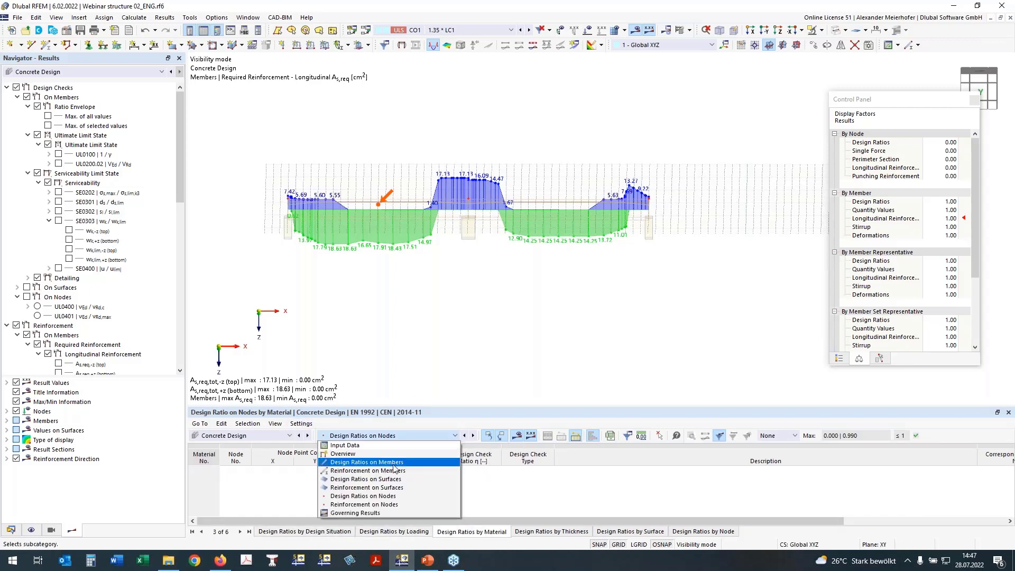
pyautogui.click(400, 469)
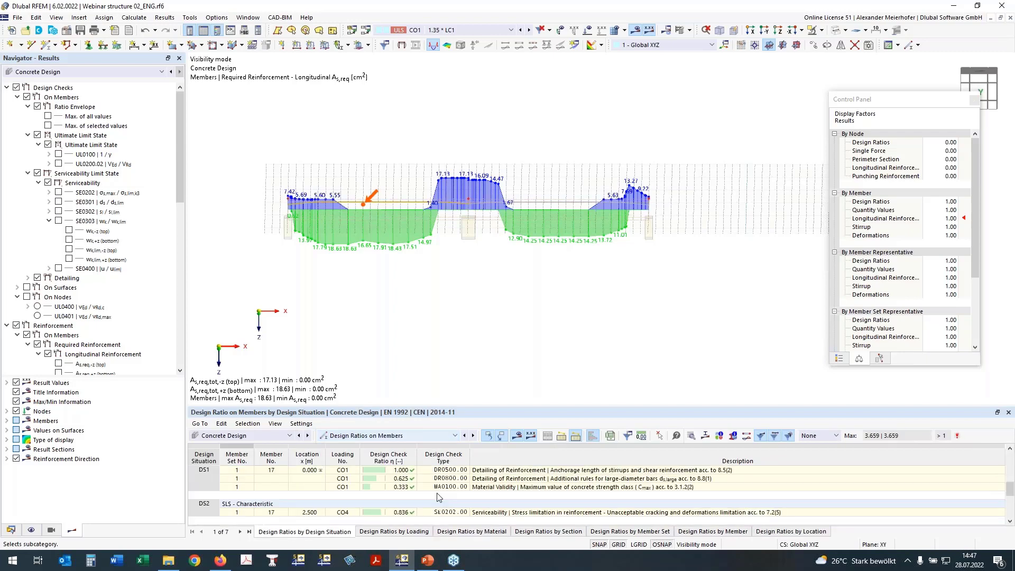
pyautogui.click(6, 459)
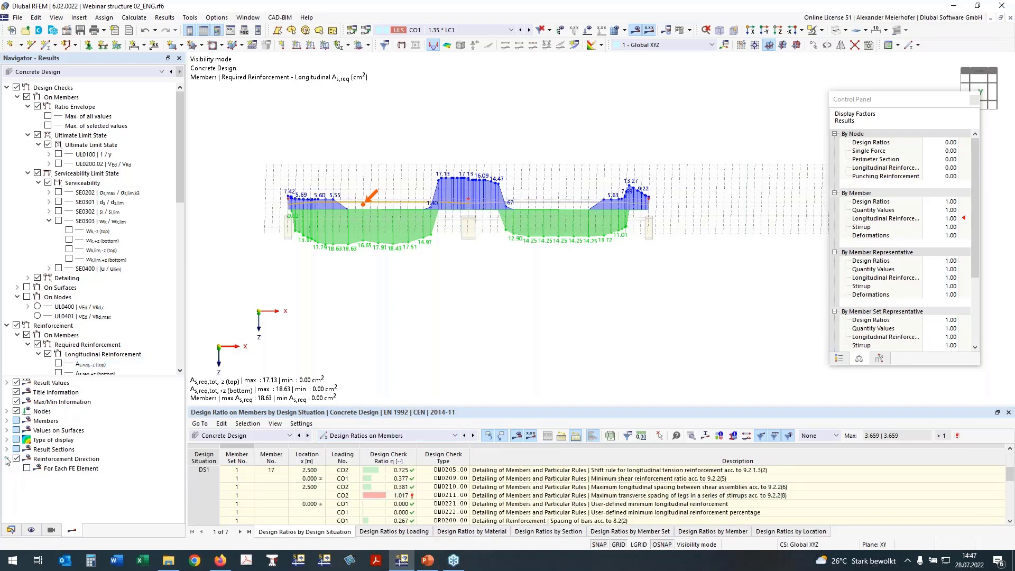
# Step: Create a new printout report named "Concrete Design"
pyautogui.click(11, 530)
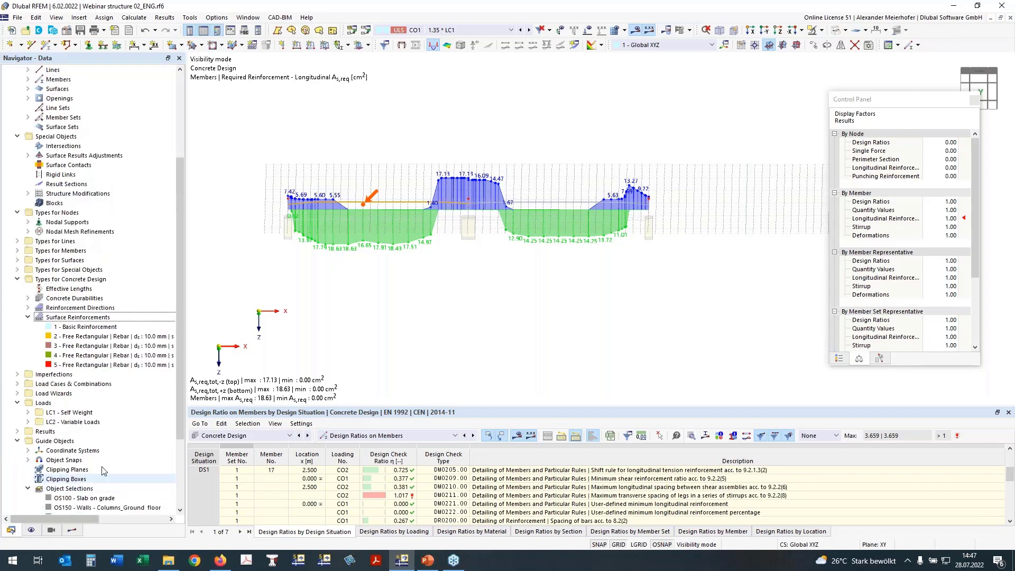
pyautogui.scroll(-4, 114, 449)
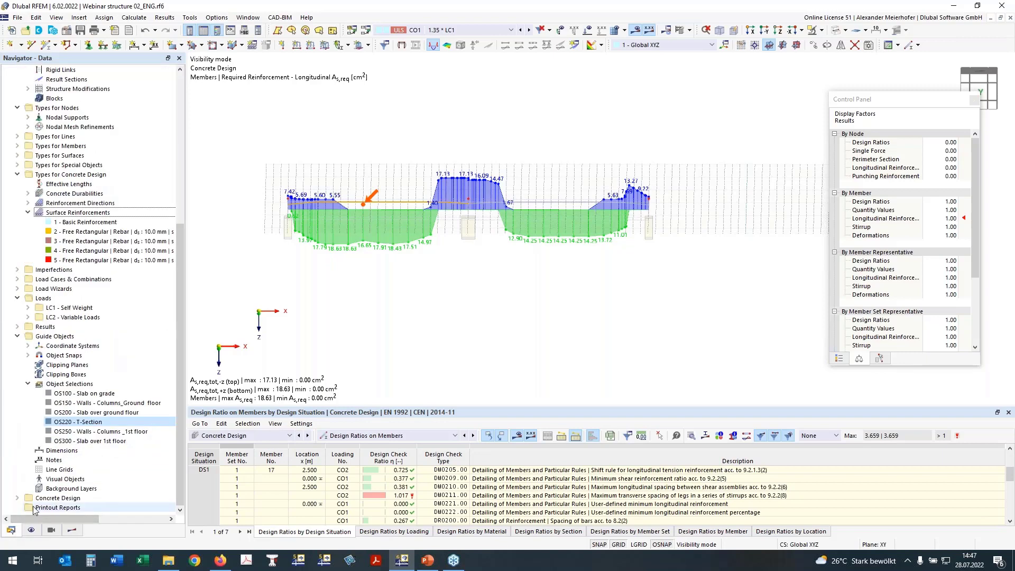
pyautogui.rightClick(62, 510)
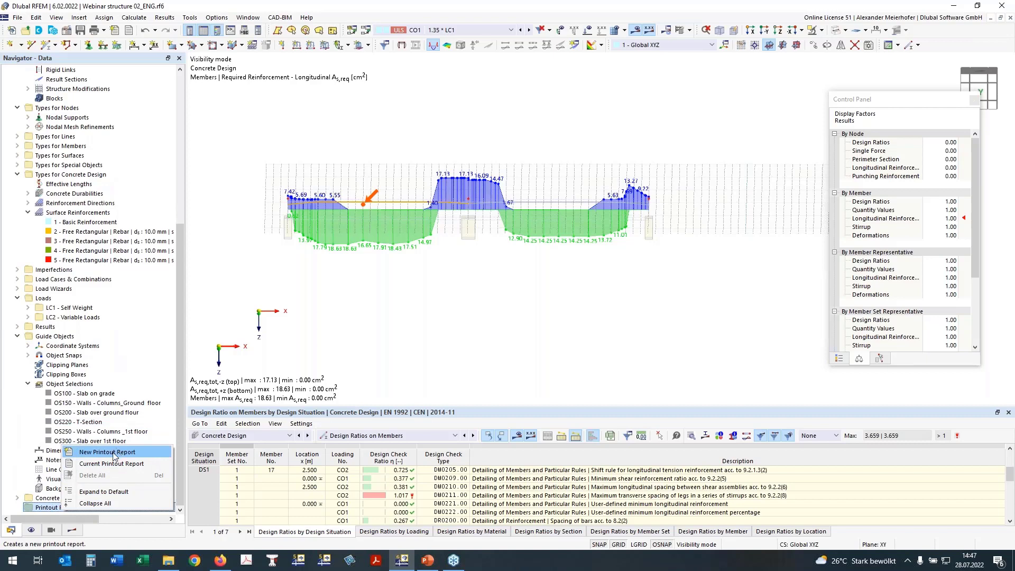
pyautogui.click(114, 453)
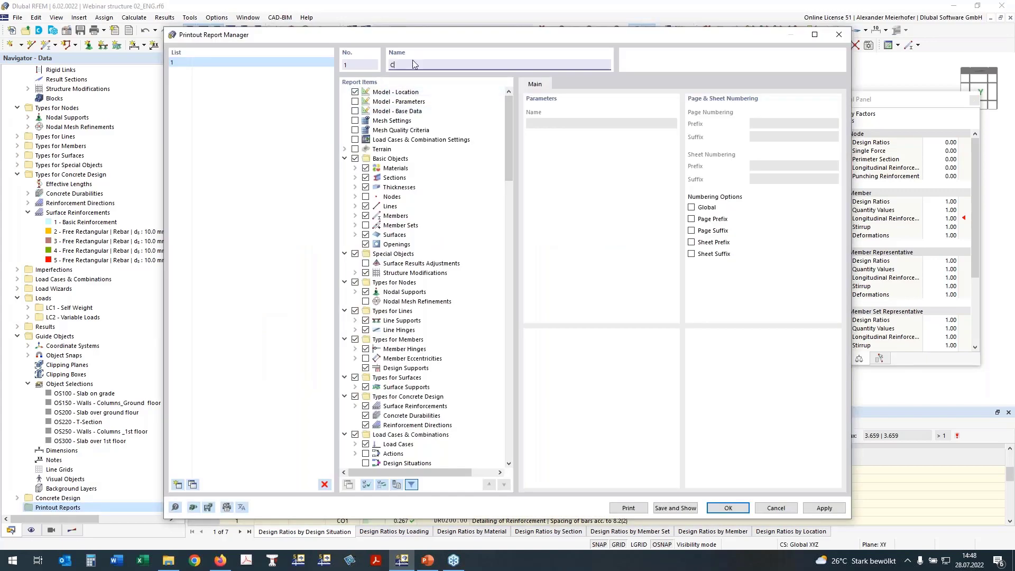
pyautogui.write('crete Design')
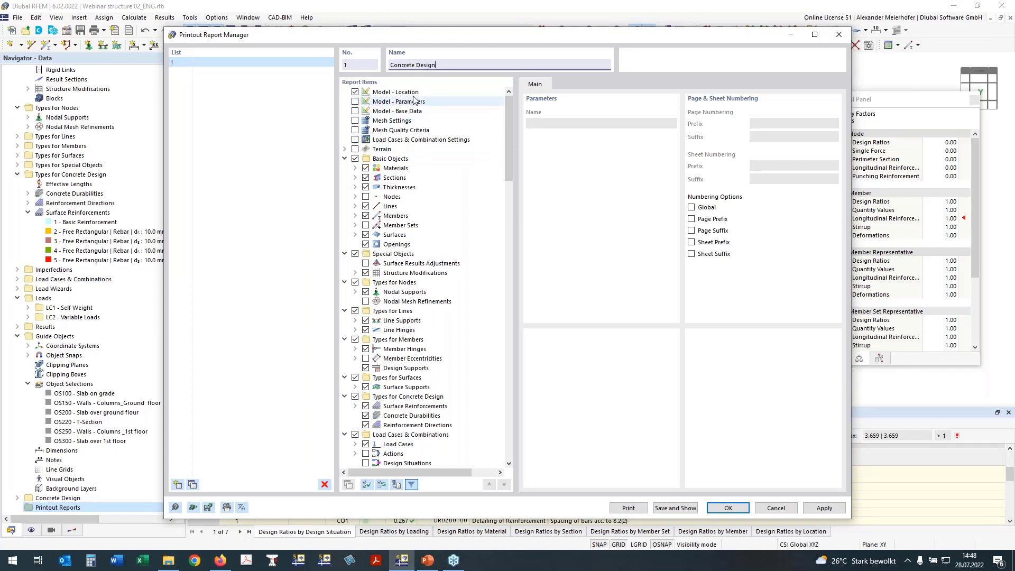
# Step: Exclude Model - Location, Basic Objects, Special Objects, and the Types for Nodes, Lines, Members and Surfaces from the report items
pyautogui.click(355, 92)
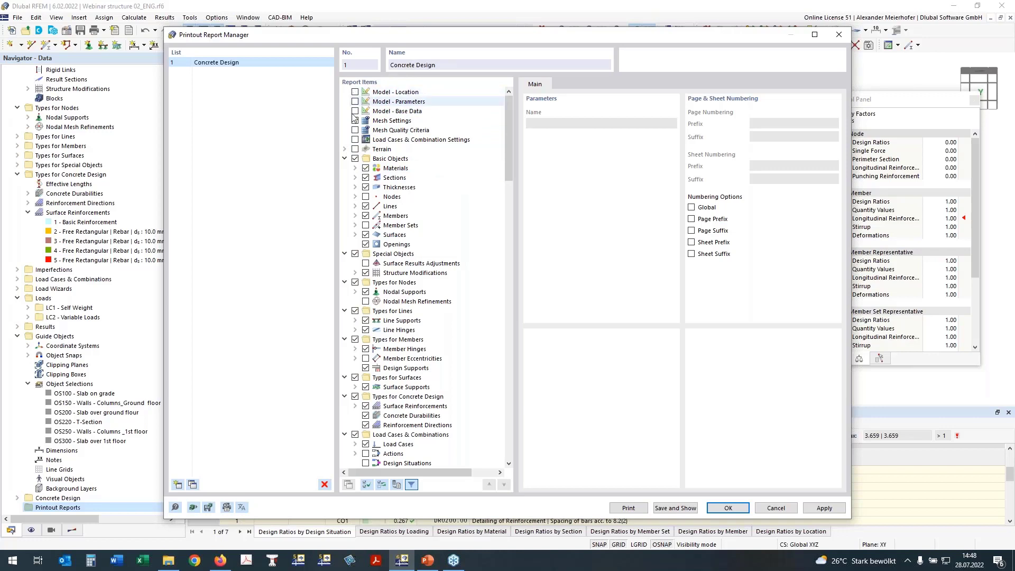
pyautogui.rightClick(360, 158)
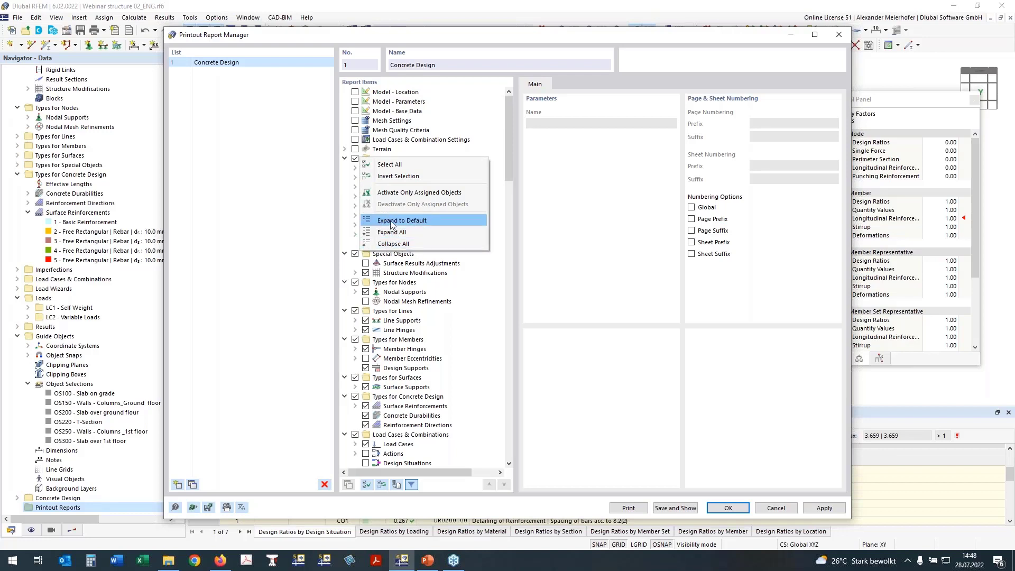
pyautogui.click(393, 244)
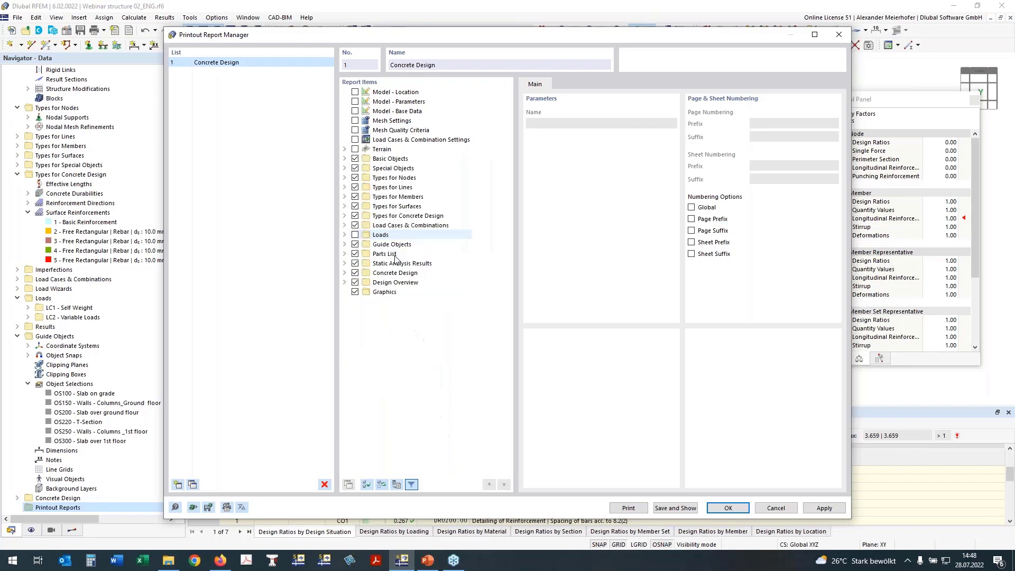
pyautogui.click(355, 159)
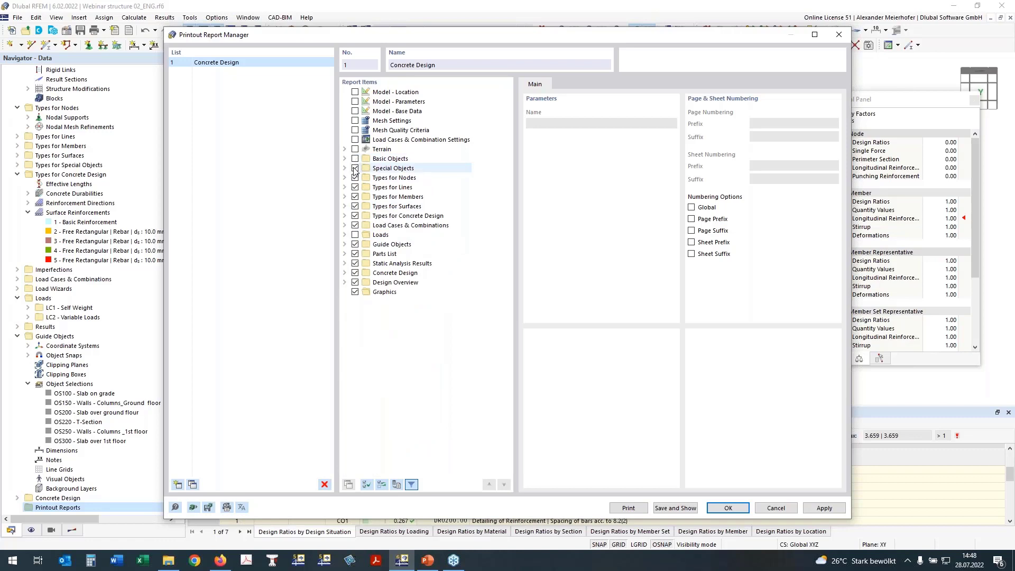
pyautogui.click(355, 168)
pyautogui.click(355, 178)
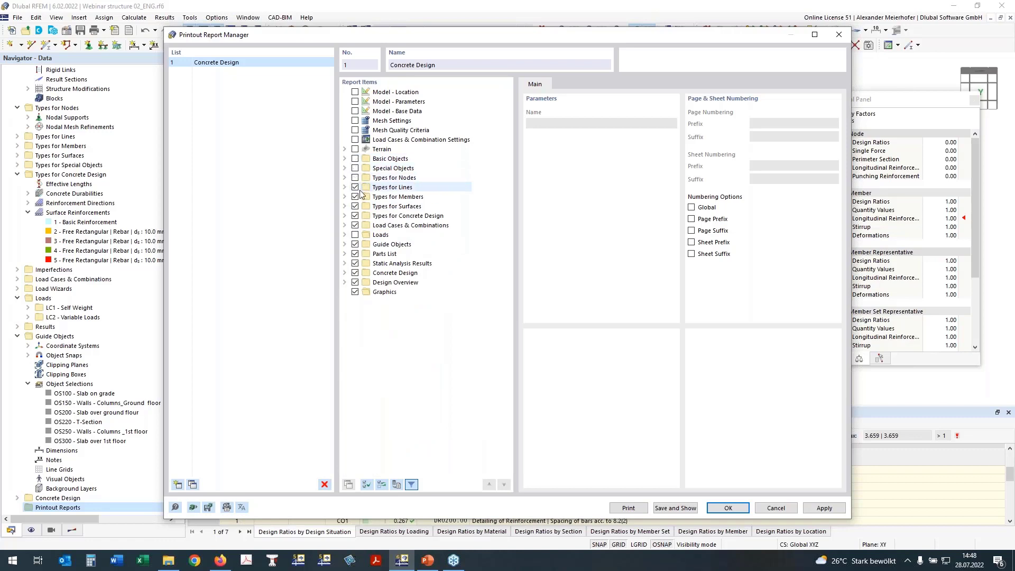
pyautogui.click(355, 197)
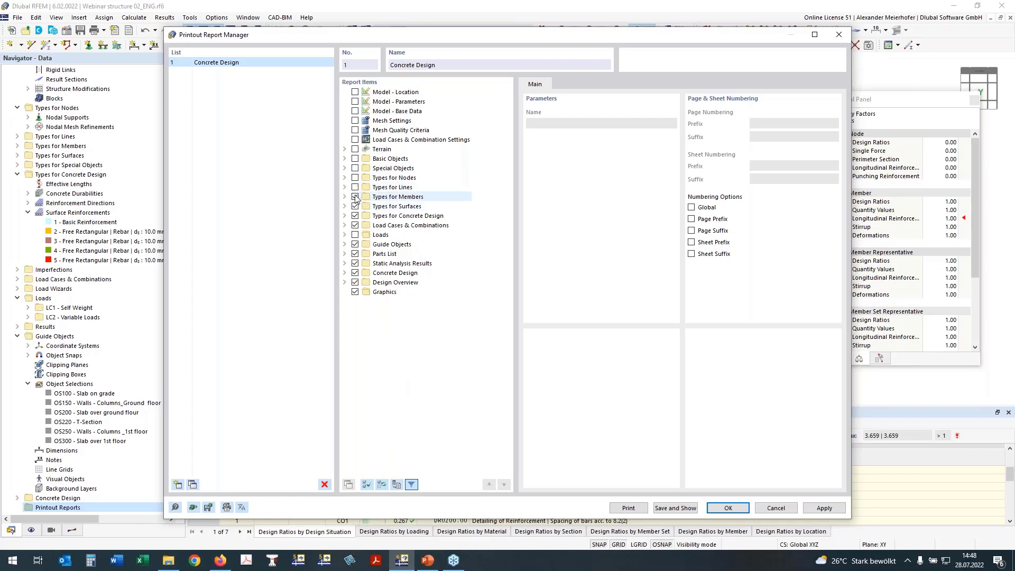
pyautogui.click(355, 206)
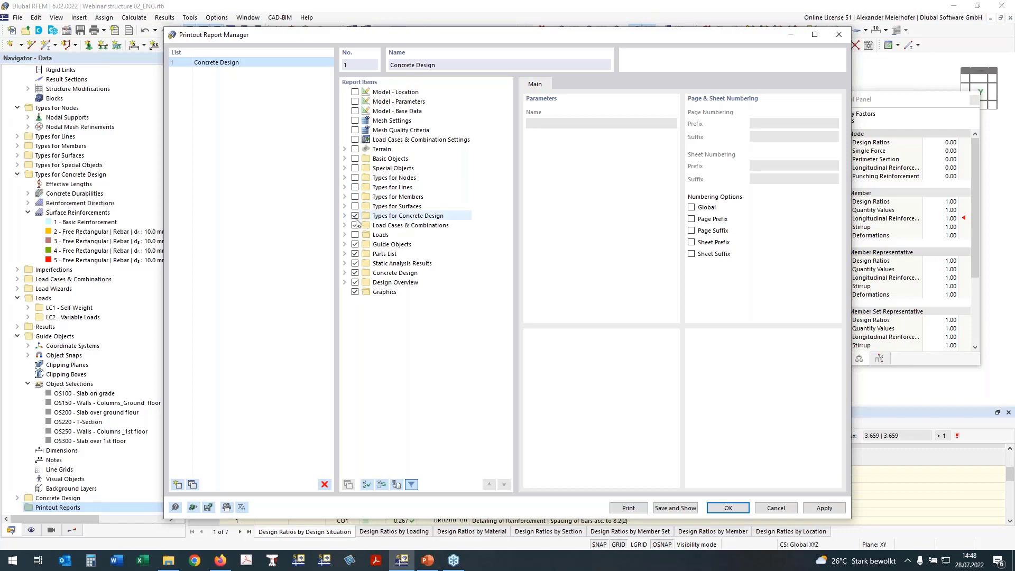
# Step: Exclude Load Cases & Combinations, Guide Objects, Parts List and Static Analysis Results from the report, keeping Types for Concrete Design
pyautogui.click(345, 216)
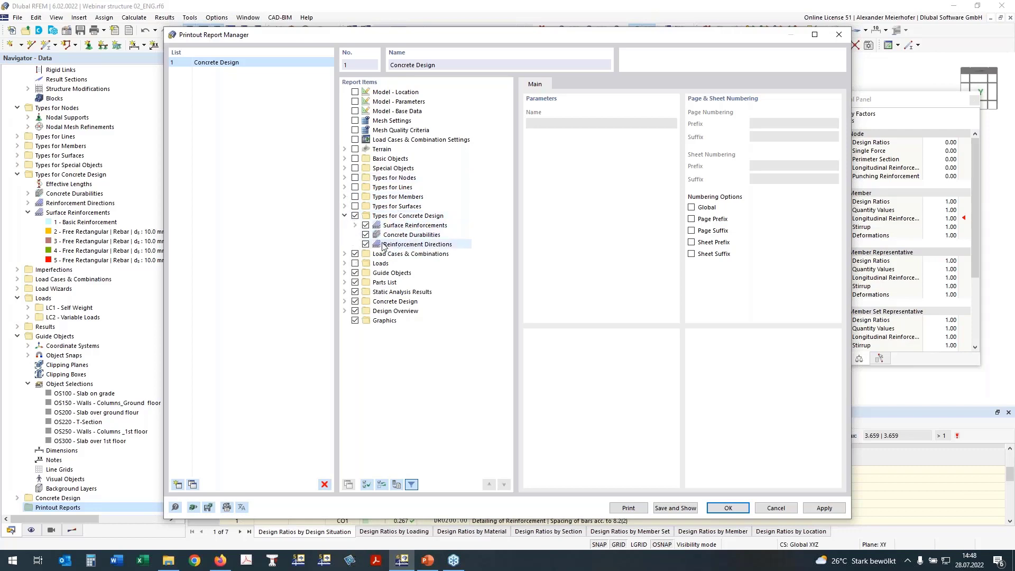
pyautogui.click(355, 254)
pyautogui.click(355, 273)
pyautogui.click(355, 283)
pyautogui.click(354, 292)
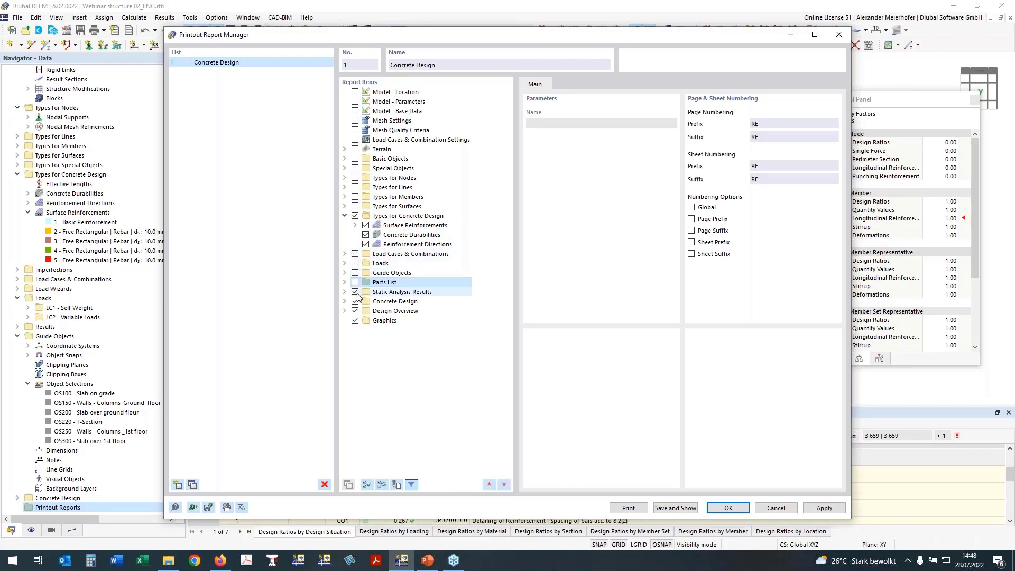
# Step: Exclude the Design Ratio on Members by Member table from the report's Concrete Design results
pyautogui.click(345, 301)
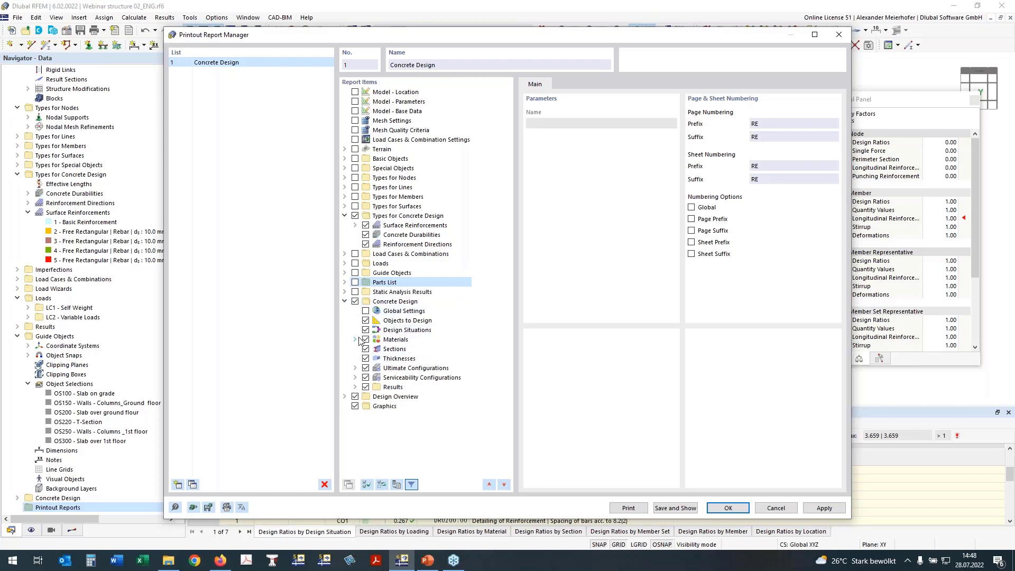
pyautogui.click(355, 387)
pyautogui.scroll(-7, 400, 194)
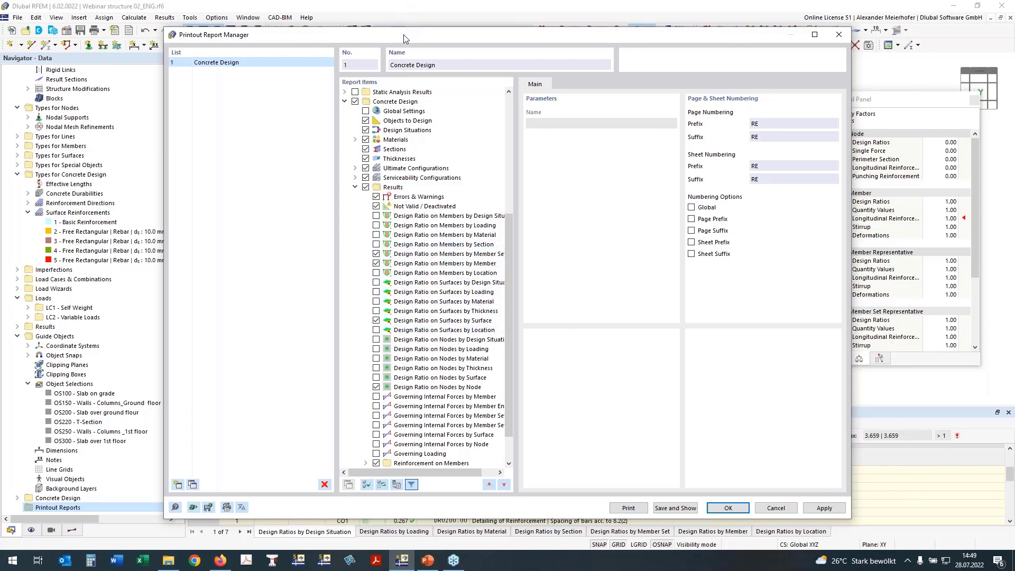
pyautogui.moveTo(404, 35); pyautogui.dragTo(349, 0)
pyautogui.moveTo(568, 5); pyautogui.dragTo(508, 35)
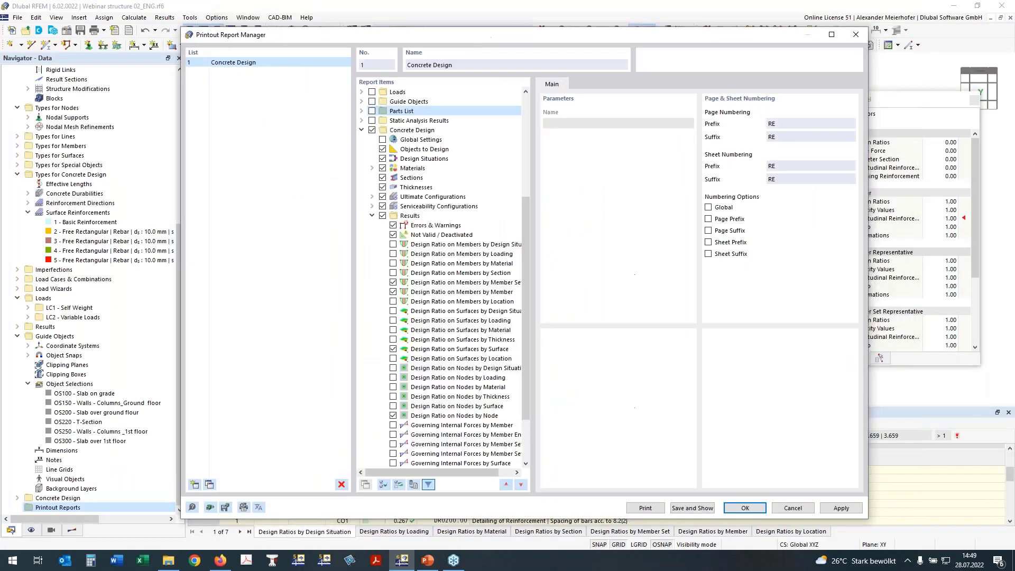
pyautogui.click(393, 292)
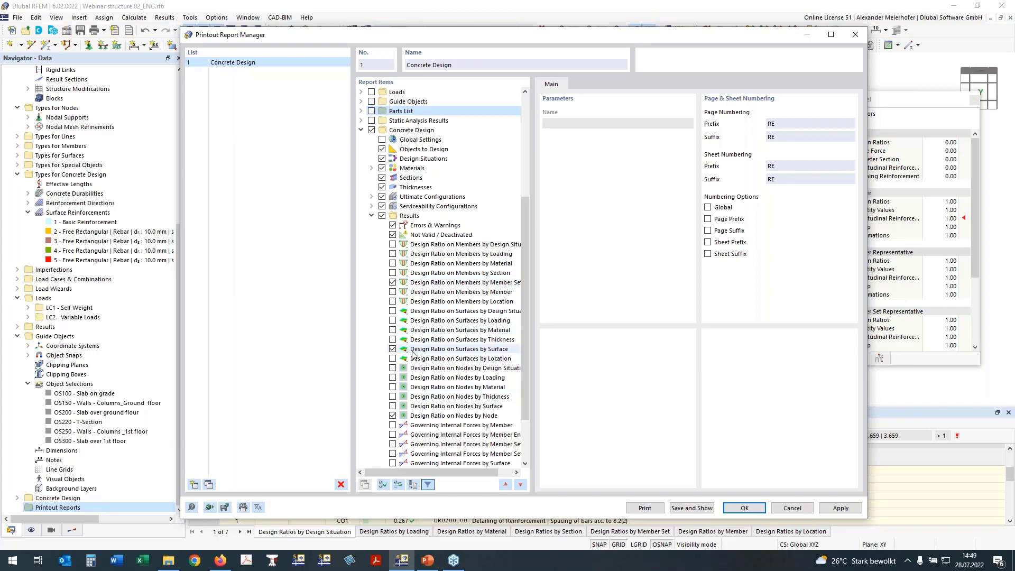
pyautogui.scroll(-2, 413, 355)
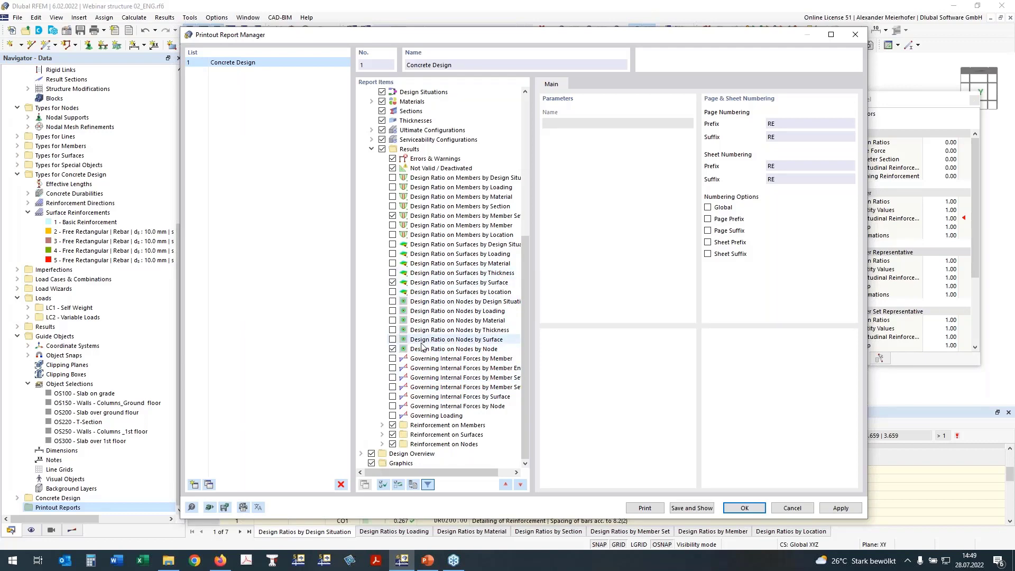
# Step: Exclude Required Reinforcement by Member and Provided Reinforcement by Member from the Reinforcement on Members report items, keeping the Member Set tables
pyautogui.click(382, 426)
pyautogui.scroll(-2, 418, 402)
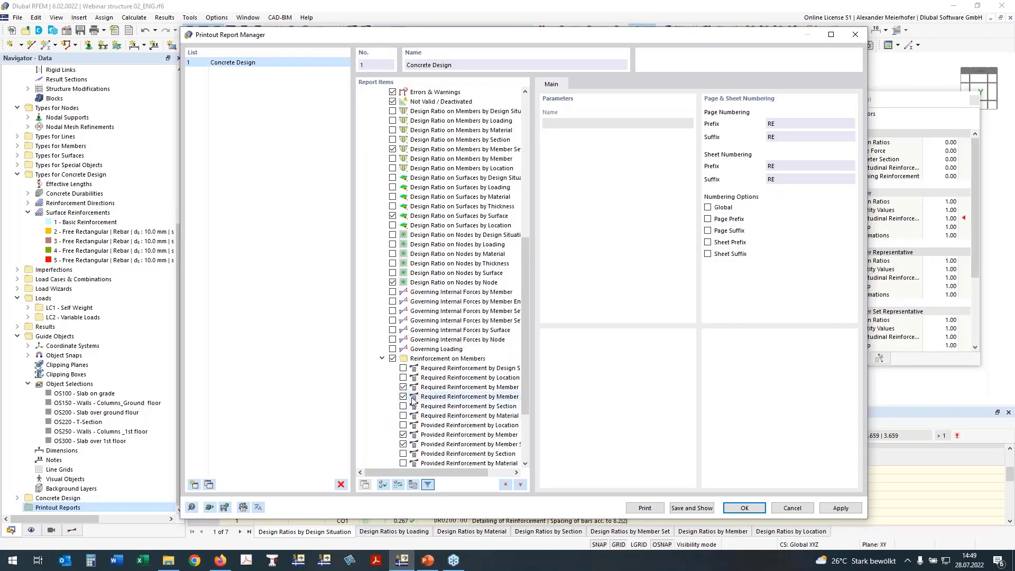
pyautogui.moveTo(406, 470); pyautogui.dragTo(422, 473)
pyautogui.click(390, 387)
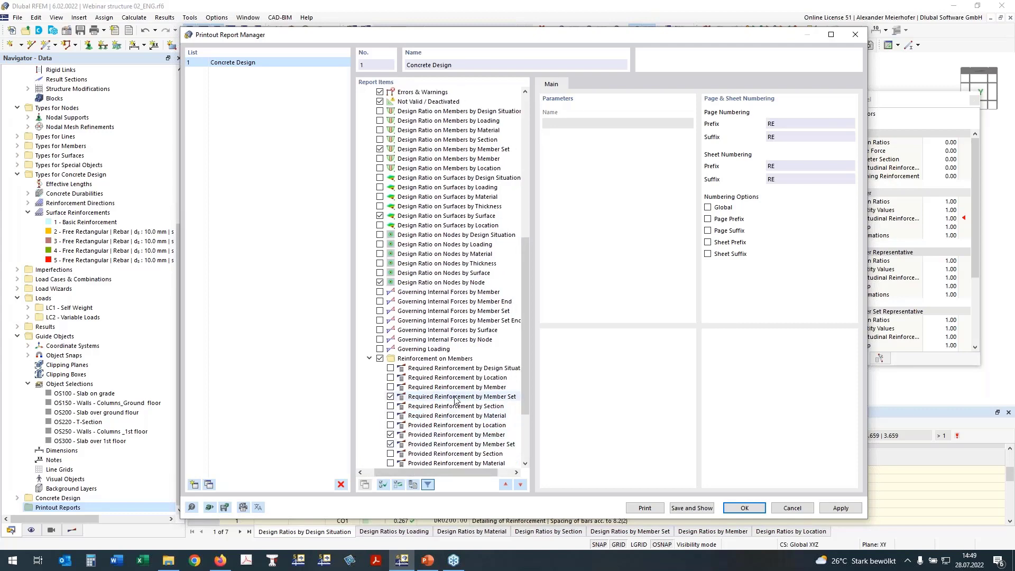
pyautogui.scroll(-2, 455, 400)
pyautogui.click(390, 369)
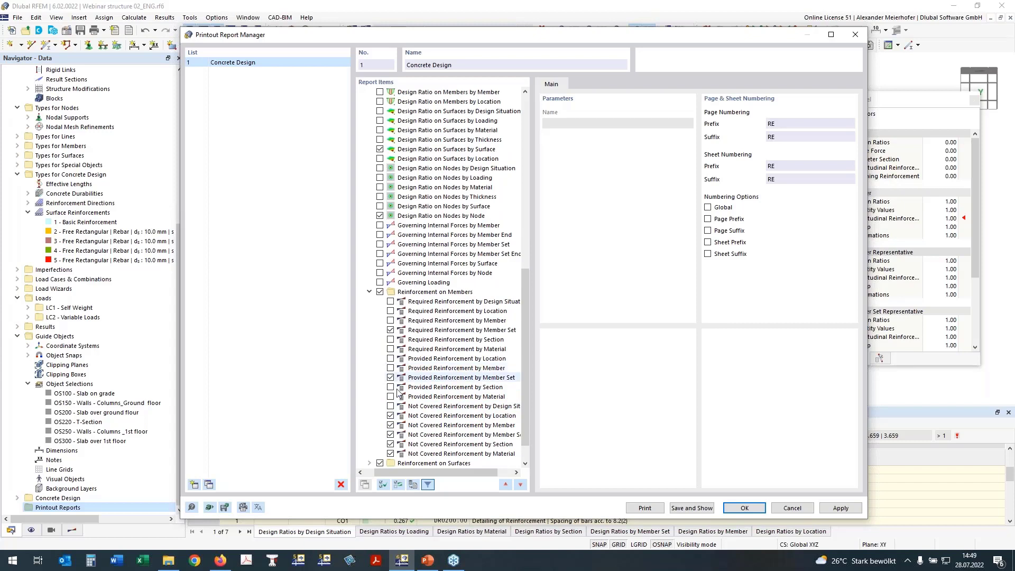
# Step: Exclude the Not Covered Reinforcement tables by Location, Member, Member Set, Section and Material from the report
pyautogui.scroll(-1, 423, 380)
pyautogui.click(390, 387)
pyautogui.click(390, 397)
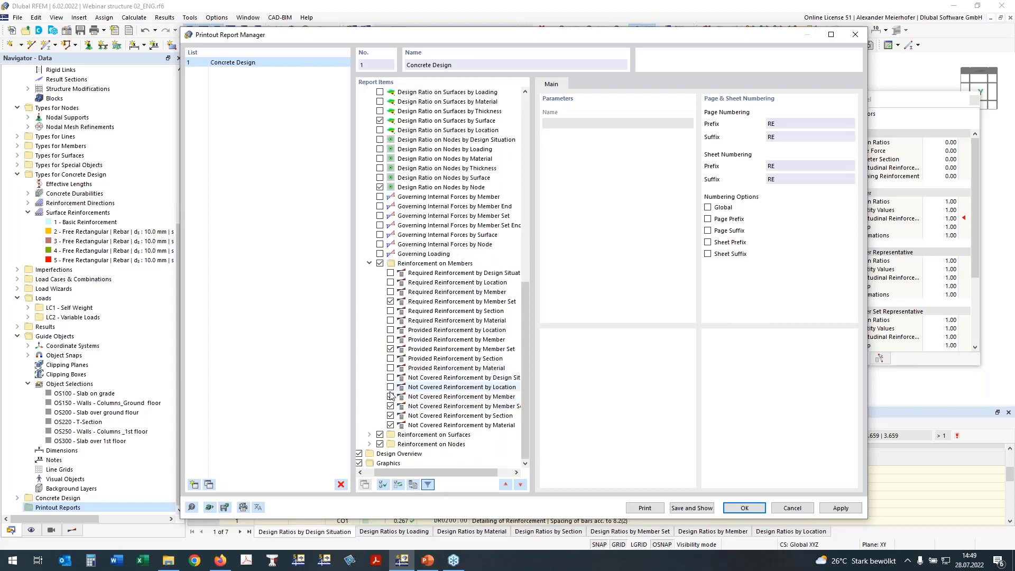
pyautogui.click(390, 406)
pyautogui.click(391, 416)
pyautogui.click(391, 425)
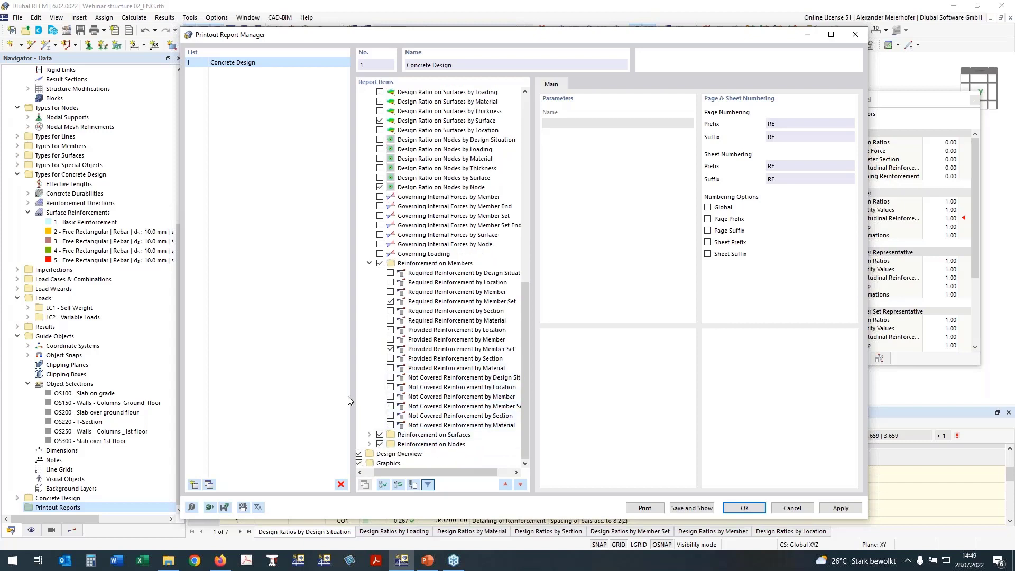
# Step: Check the Reinforcement on Nodes items, exclude Design Overview, and save and show the Concrete Design report
pyautogui.click(370, 444)
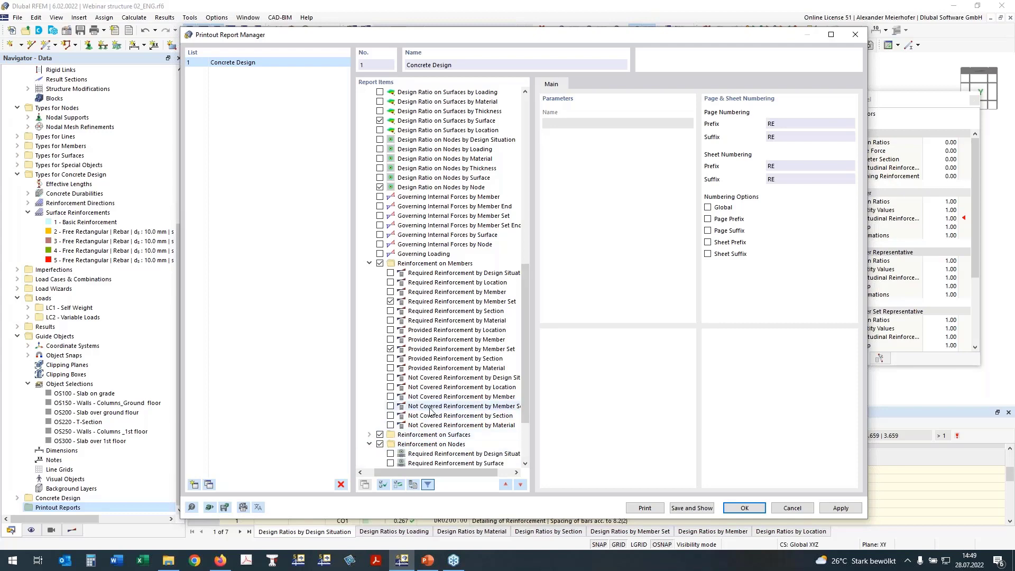
pyautogui.scroll(-2, 407, 418)
pyautogui.scroll(-1, 408, 418)
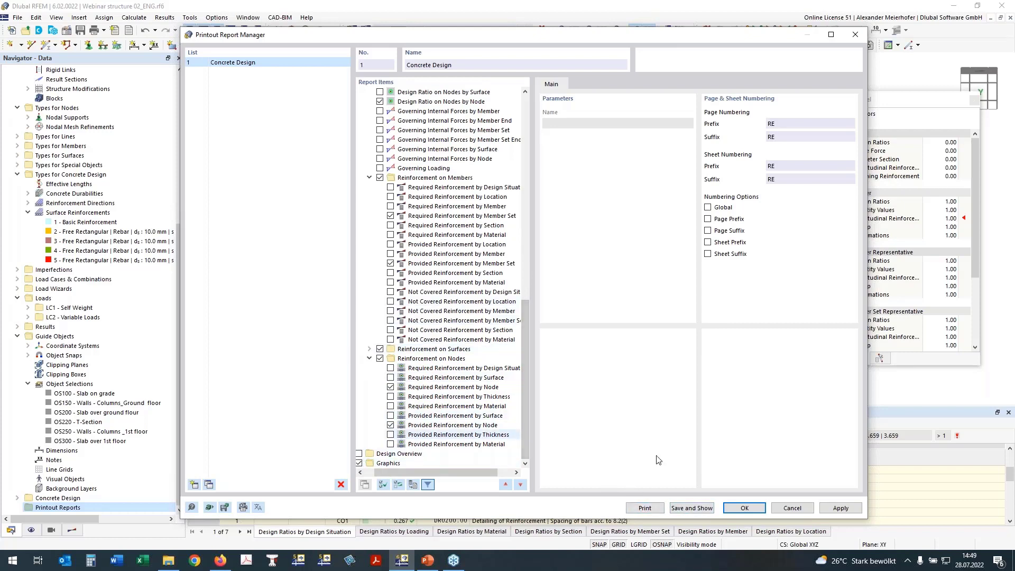
pyautogui.click(690, 510)
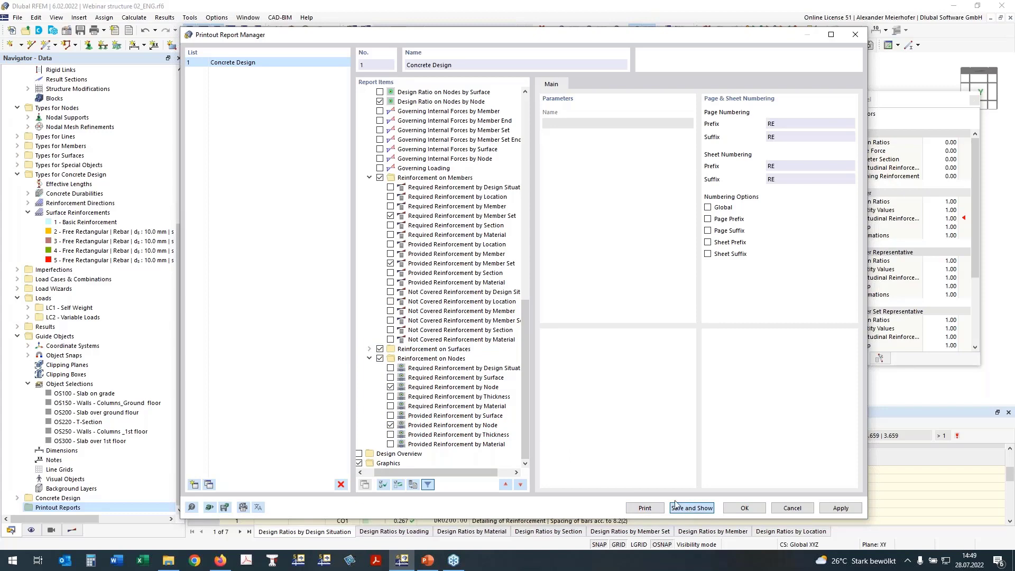
pyautogui.click(677, 508)
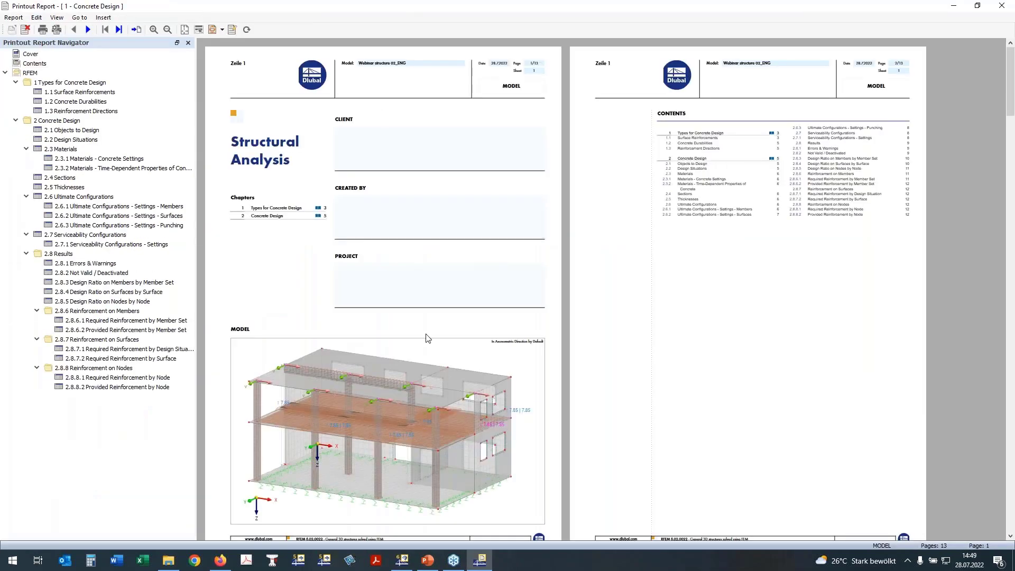
# Step: Examine the generated report's chapter 2.8.3, Design Ratio on Members by Member Set, and the following surface design ratios
pyautogui.doubleClick(473, 15)
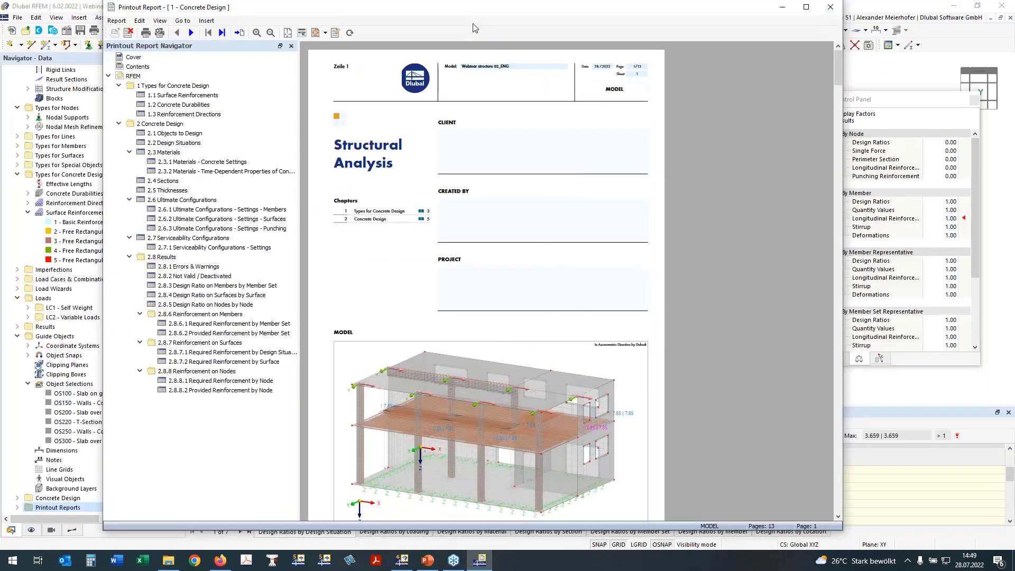
pyautogui.scroll(-1, 423, 302)
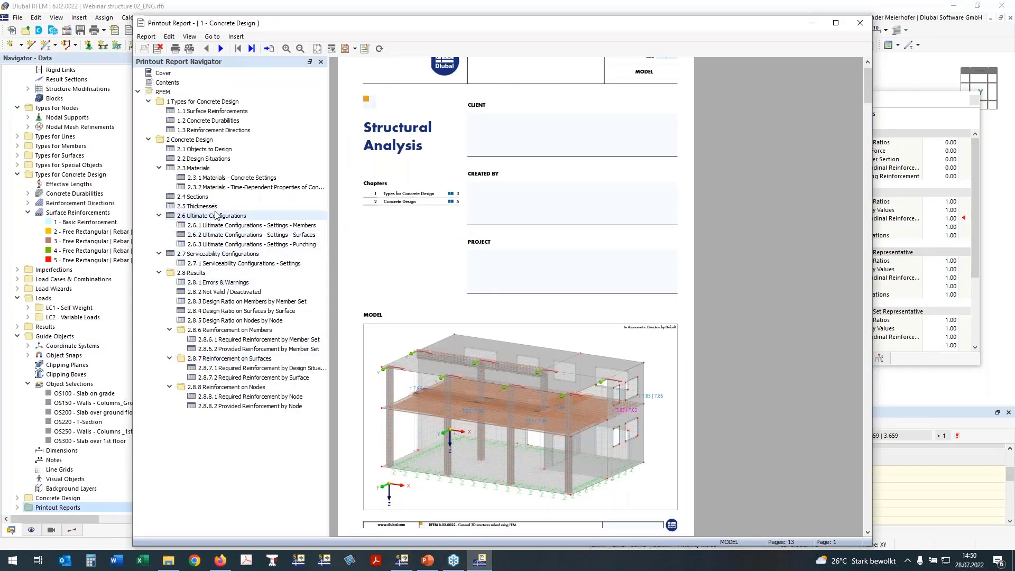
pyautogui.click(205, 303)
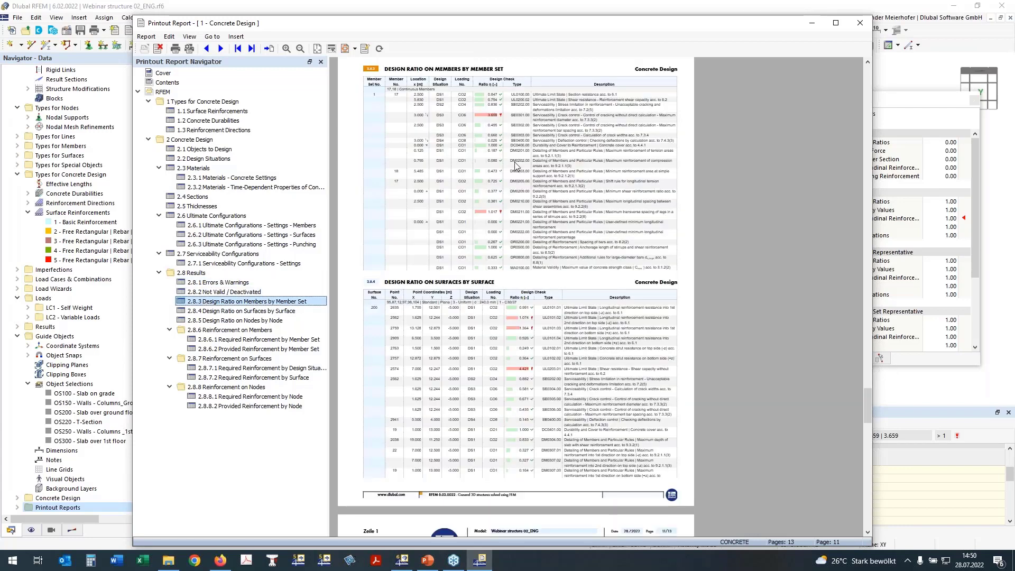
pyautogui.scroll(5, 516, 166)
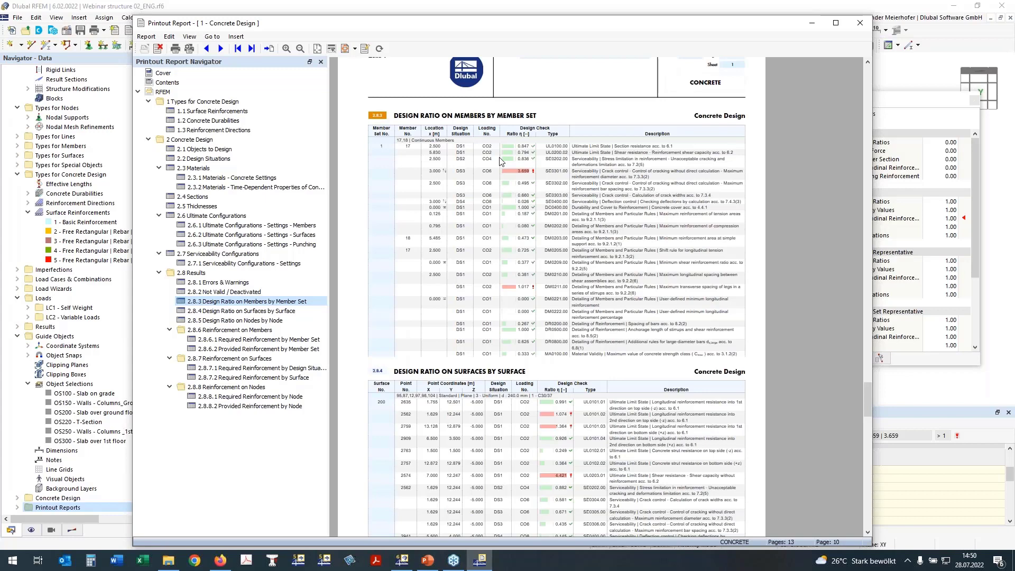
pyautogui.scroll(-3, 501, 161)
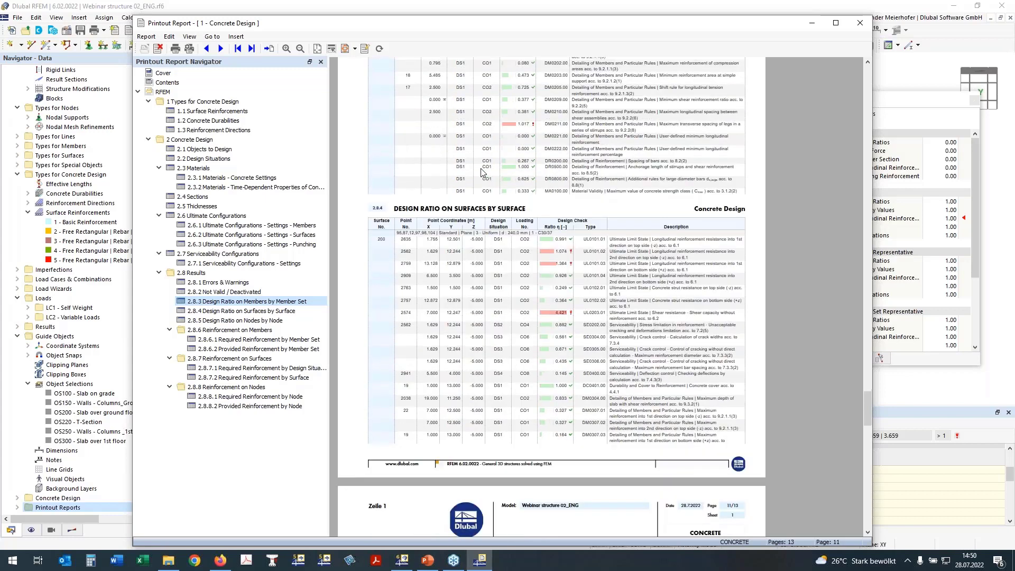
pyautogui.keyDown('ctrl'); pyautogui.scroll(3, 483, 172); pyautogui.keyUp('ctrl')
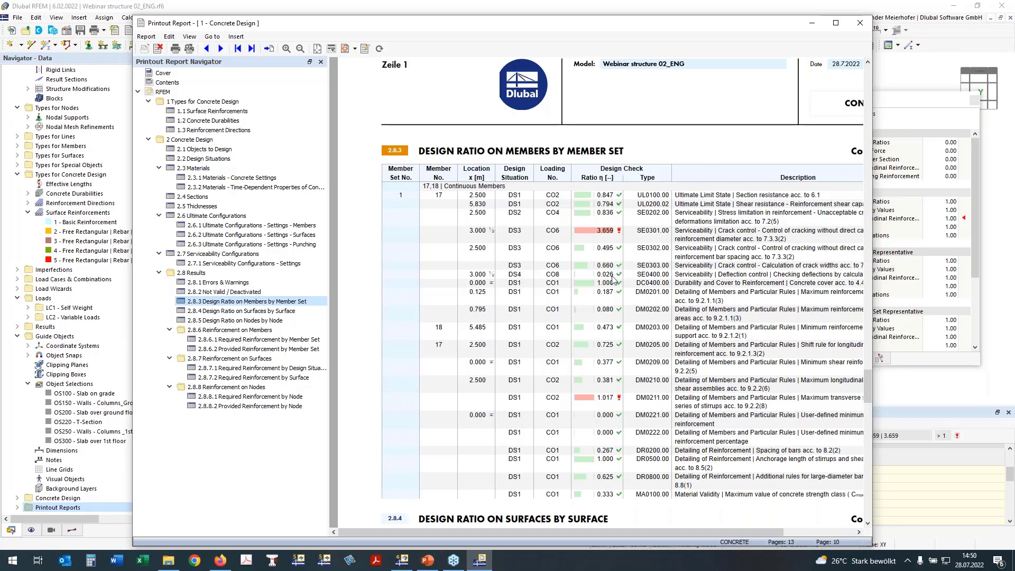
pyautogui.scroll(-1, 612, 277)
pyautogui.scroll(-1, 614, 286)
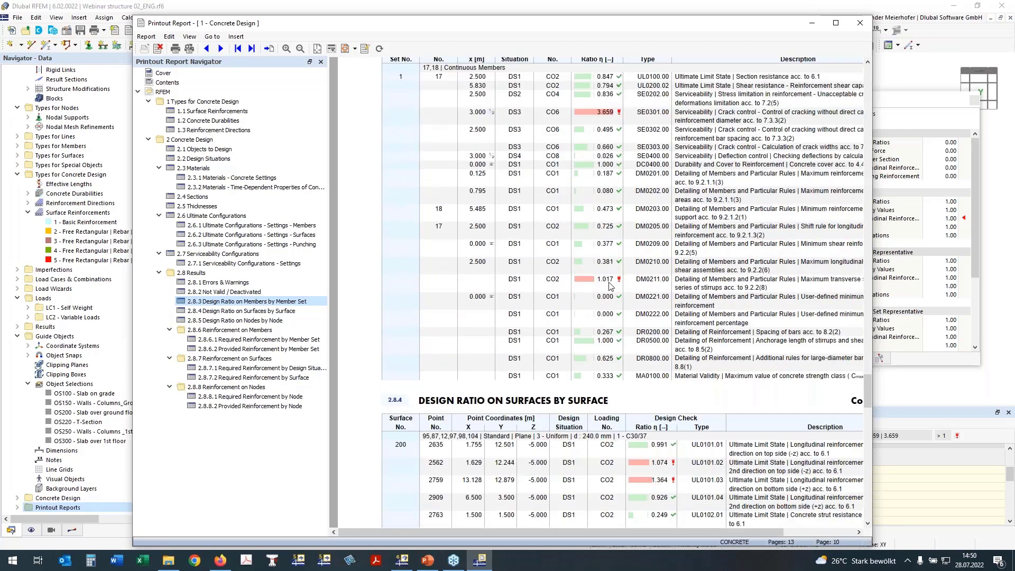
# Step: Examine the report's design ratios on surfaces and on nodes, and open chapter 2.8.6.1, Required Reinforcement by Member Set
pyautogui.scroll(-1, 640, 289)
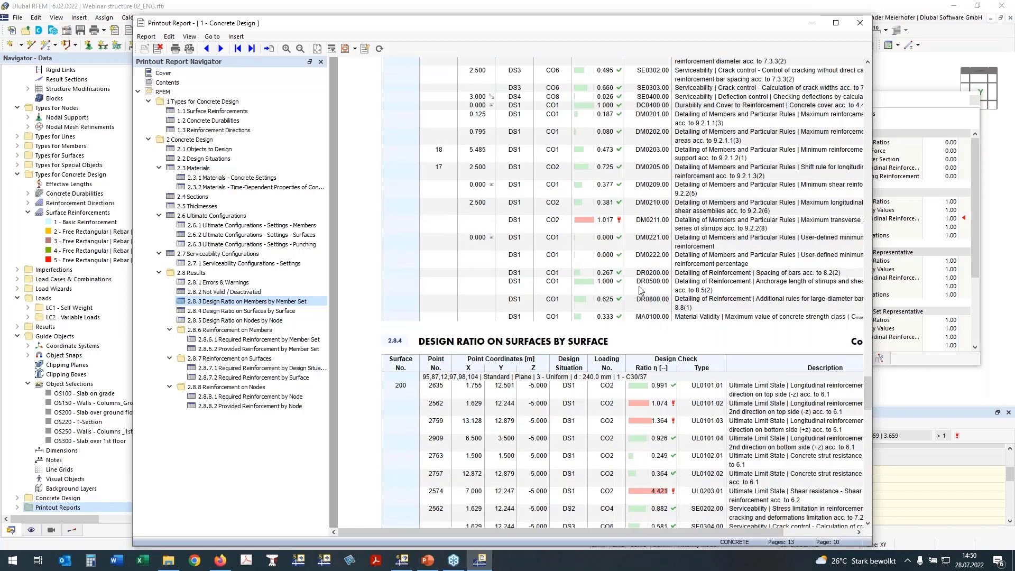
pyautogui.scroll(-1, 640, 290)
pyautogui.scroll(-5, 593, 255)
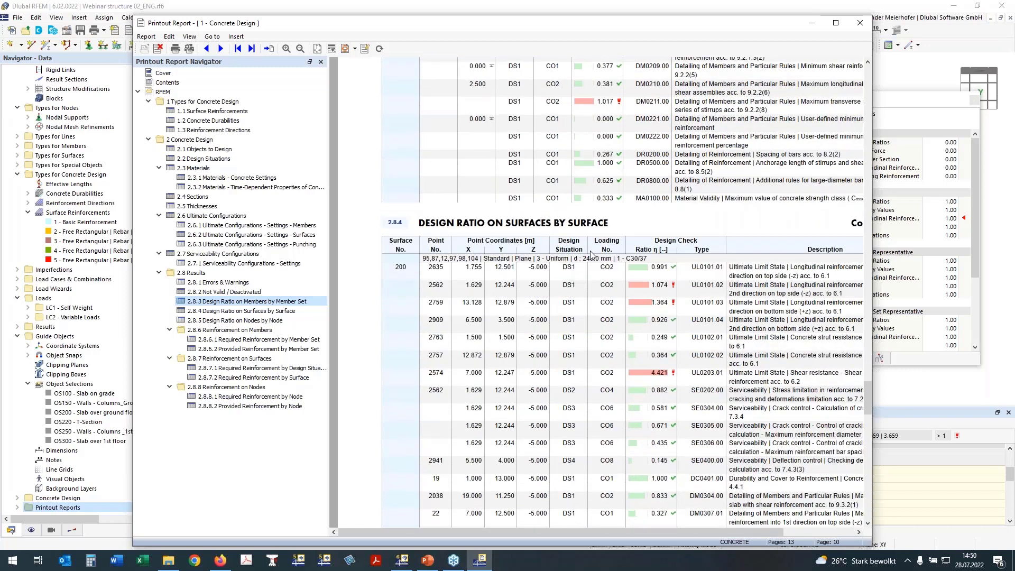
pyautogui.scroll(-7, 614, 266)
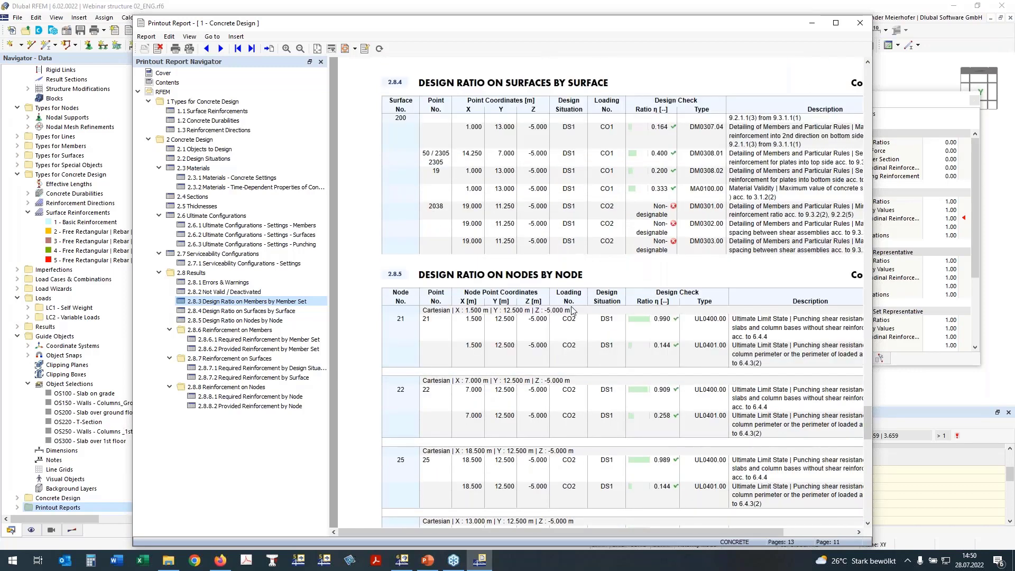
pyautogui.scroll(-3, 572, 311)
pyautogui.scroll(-1, 572, 311)
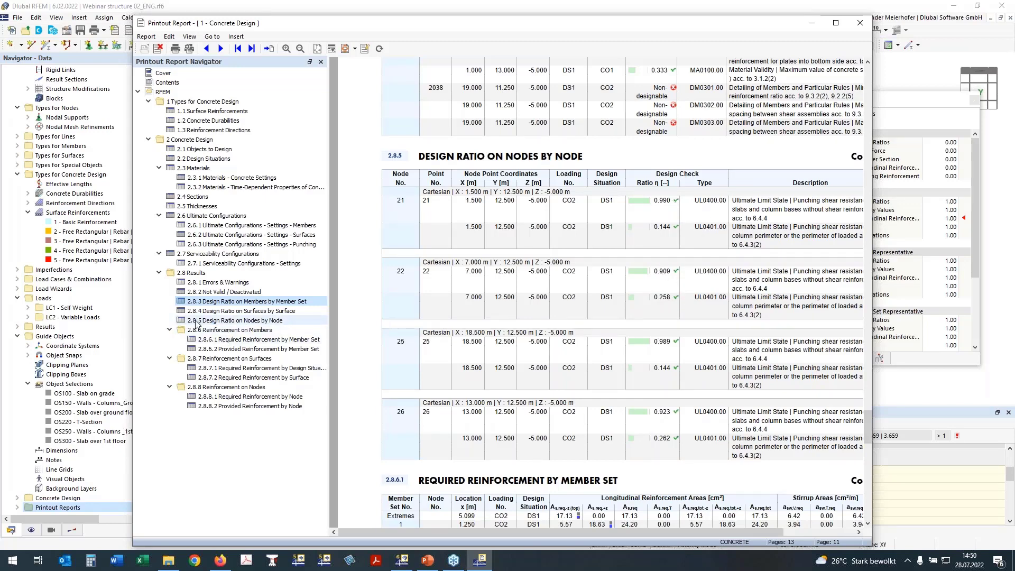
pyautogui.click(222, 340)
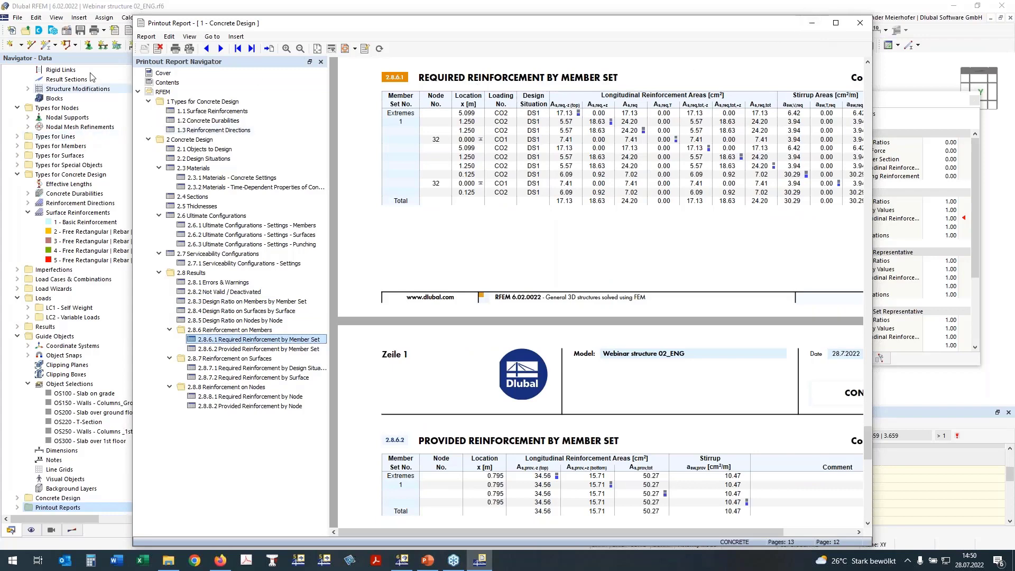
# Step: Return to the model, switch the work plane to XZ, and frame the rib's required reinforcement diagram in reverse Y-direction
pyautogui.click(111, 8)
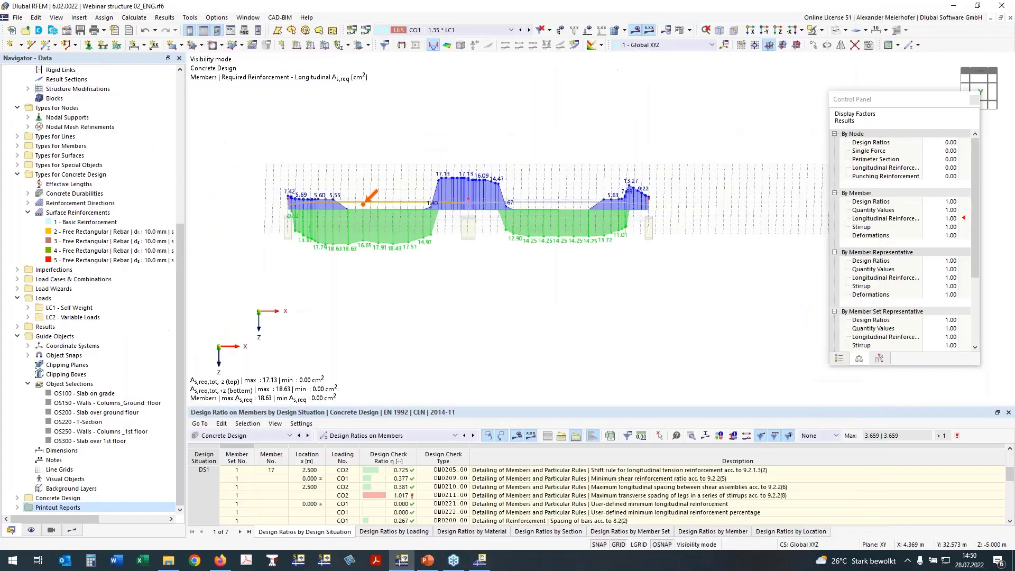
pyautogui.moveTo(386, 341); pyautogui.dragTo(386, 345, button='middle')
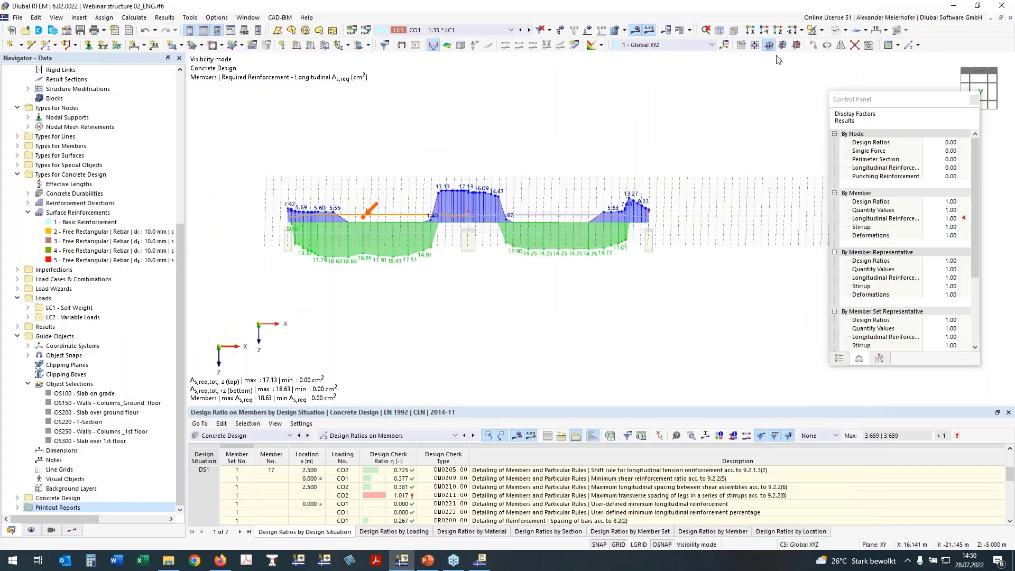
pyautogui.click(800, 43)
pyautogui.scroll(1, 323, 265)
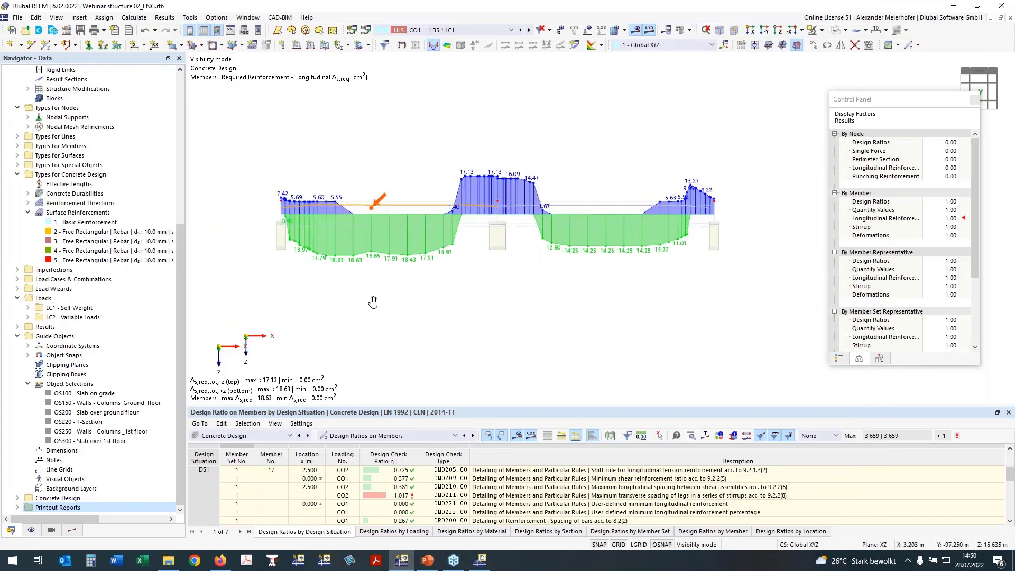
pyautogui.moveTo(374, 301); pyautogui.dragTo(355, 325, button='middle')
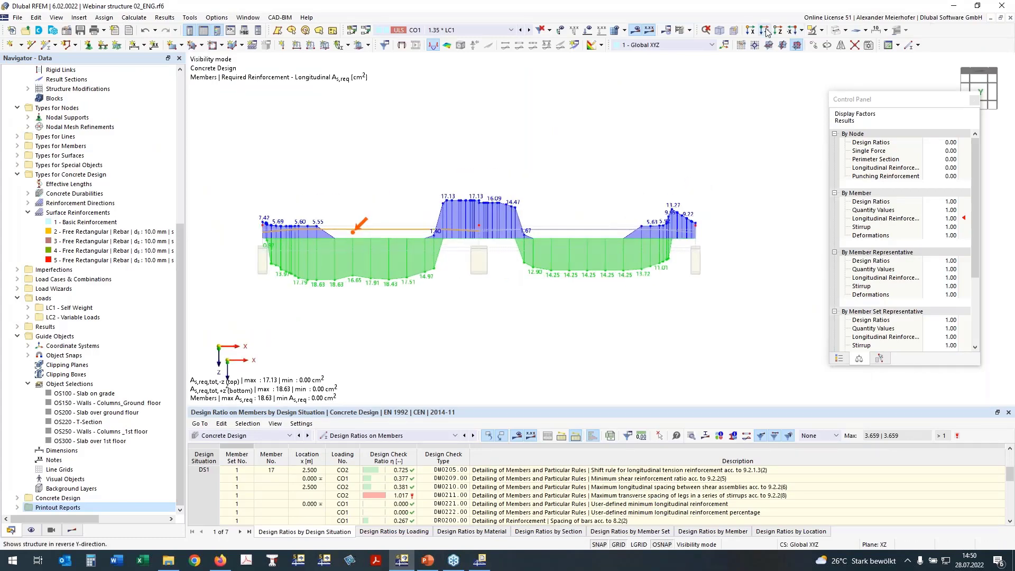
pyautogui.scroll(-1, 693, 135)
pyautogui.moveTo(694, 134); pyautogui.dragTo(584, 149, button='middle')
pyautogui.scroll(-1, 584, 150)
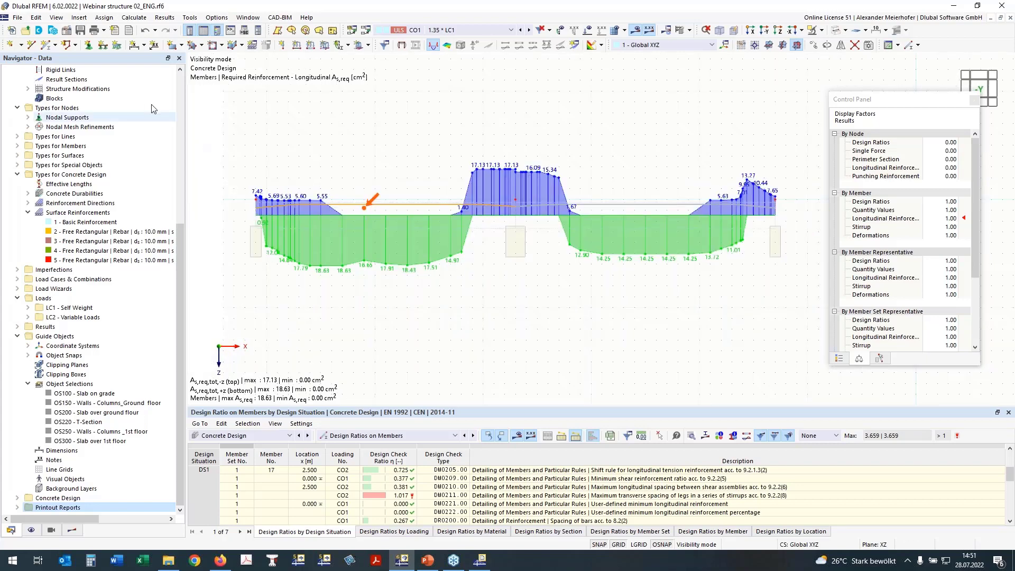
# Step: Start sending the current window's graphic to the Concrete Design report, with the picture taken from an area defined in the graphics
pyautogui.click(142, 55)
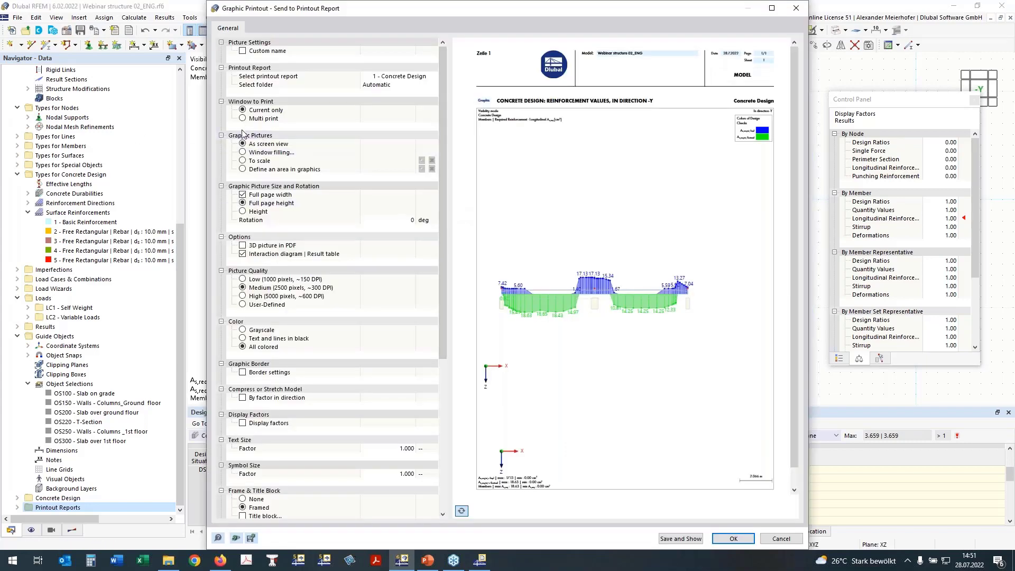
pyautogui.click(243, 119)
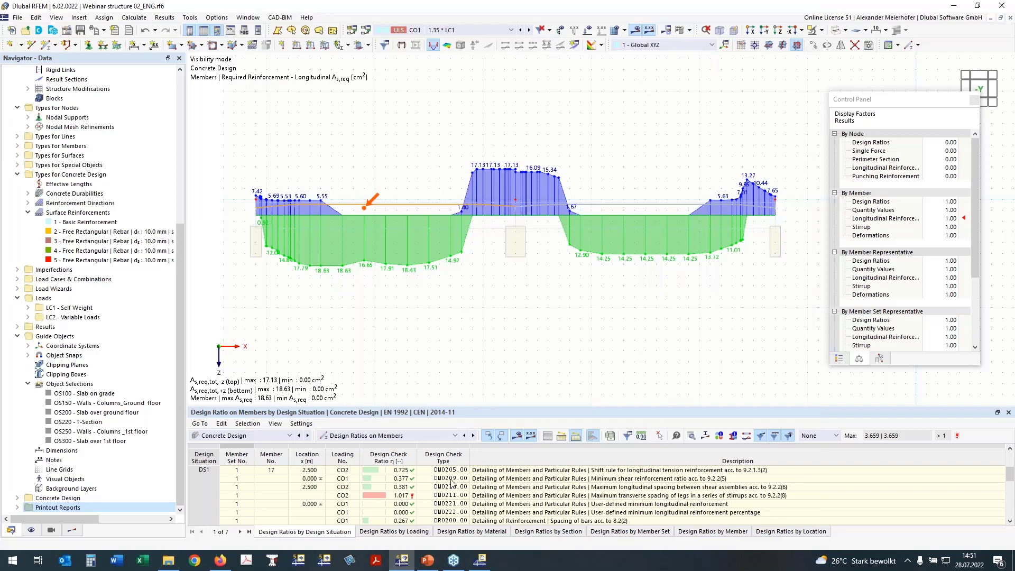
pyautogui.click(242, 109)
pyautogui.click(242, 169)
pyautogui.click(422, 168)
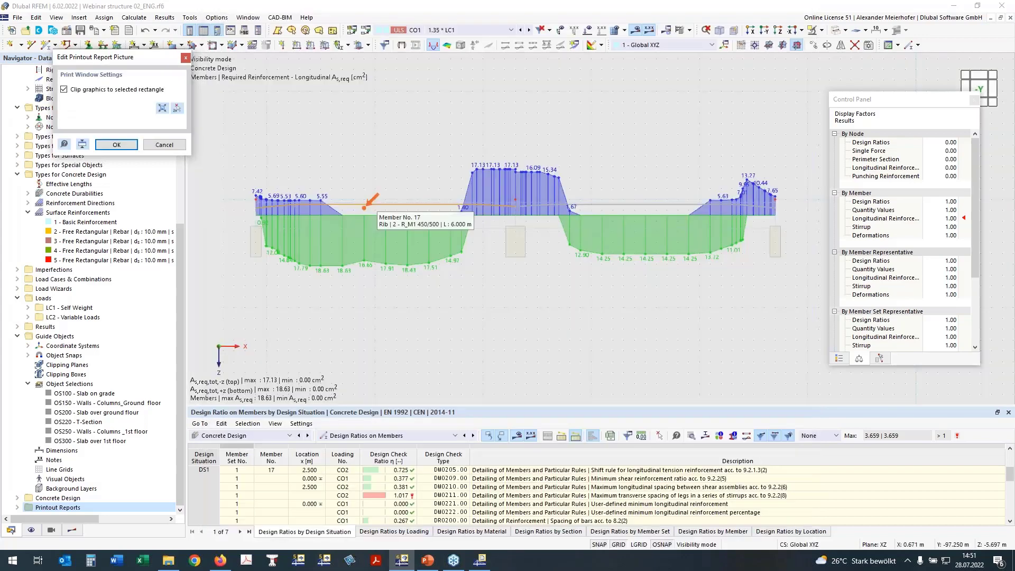
# Step: Clip the report picture to a rectangle drawn around the whole reinforcement diagram
pyautogui.click(177, 107)
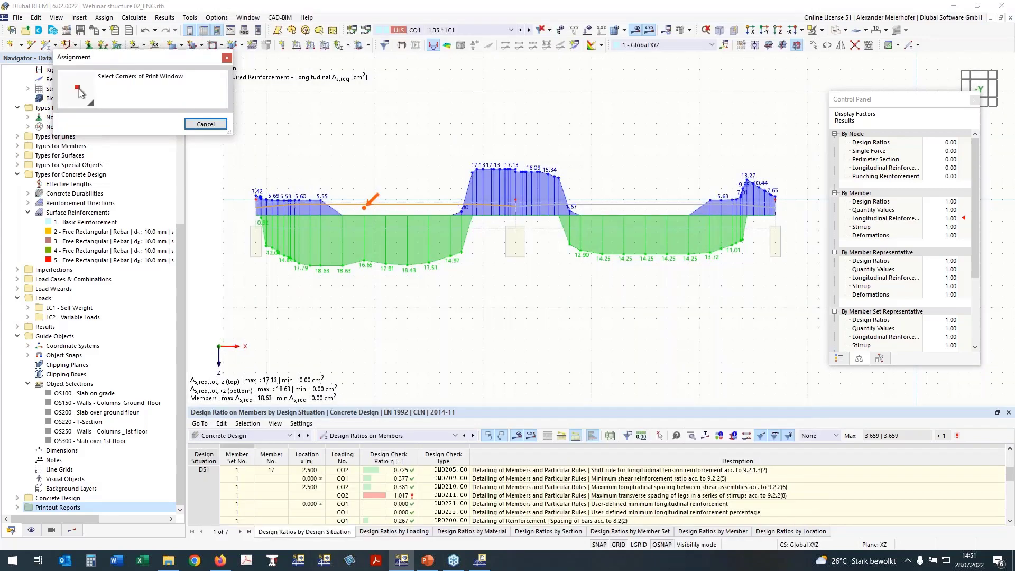
pyautogui.click(245, 135)
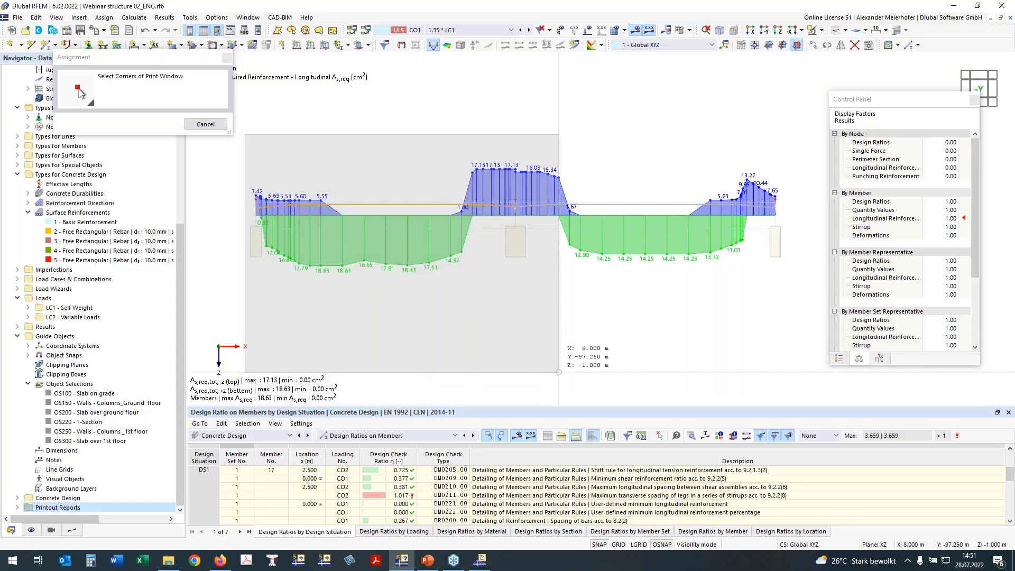
pyautogui.click(797, 307)
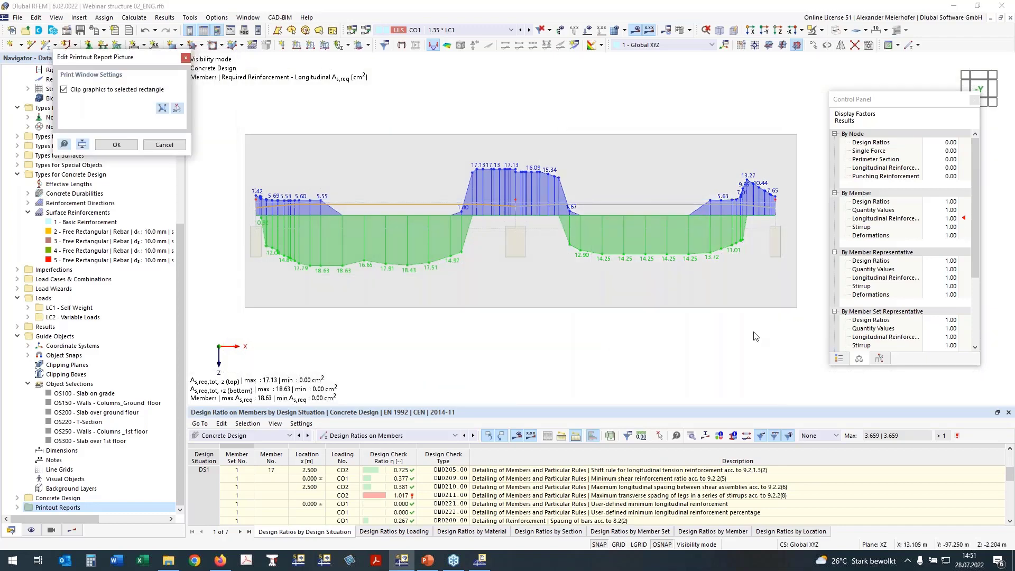
# Step: Redraw the print window slightly larger around the whole reinforcement diagram and accept the clipped area
pyautogui.click(177, 108)
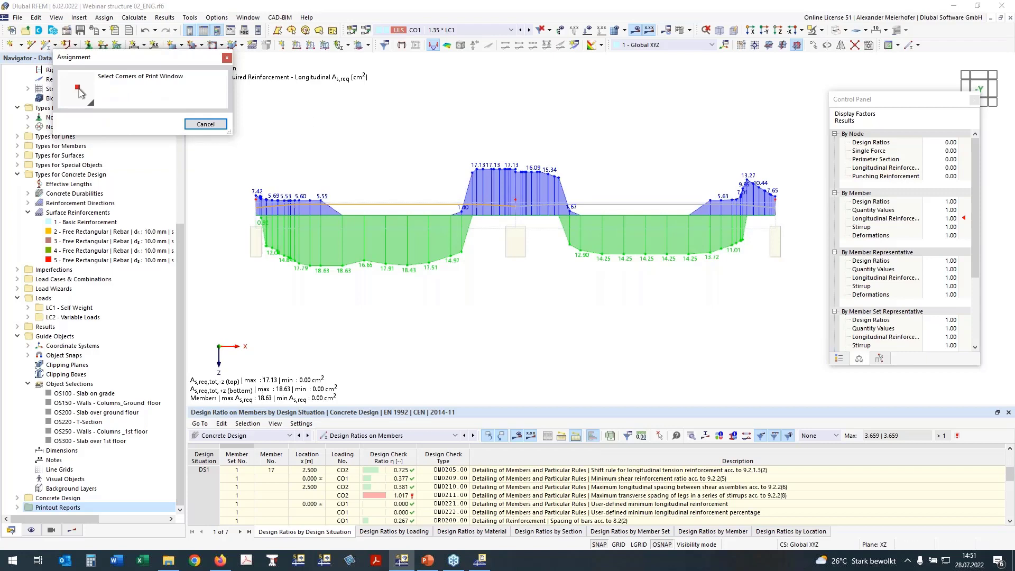
pyautogui.click(238, 130)
pyautogui.click(807, 318)
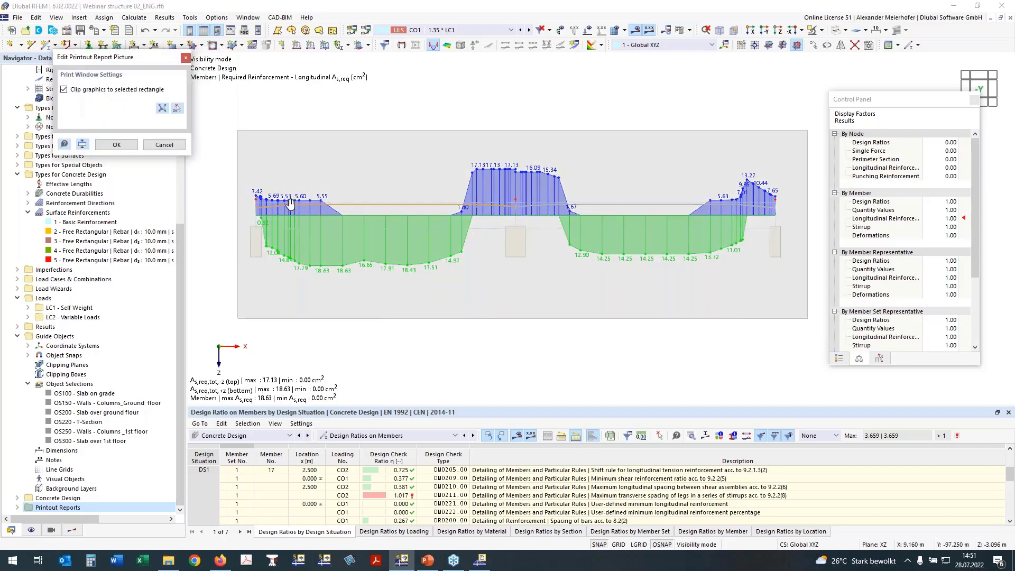
pyautogui.click(115, 146)
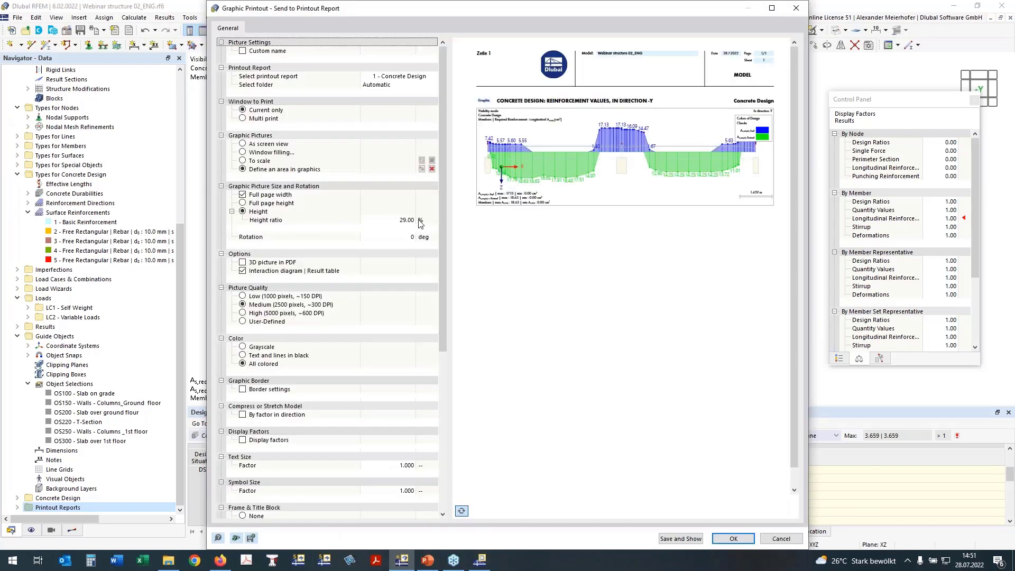
# Step: Set the report picture's height ratio to 33 %
pyautogui.click(414, 220)
pyautogui.write('33')
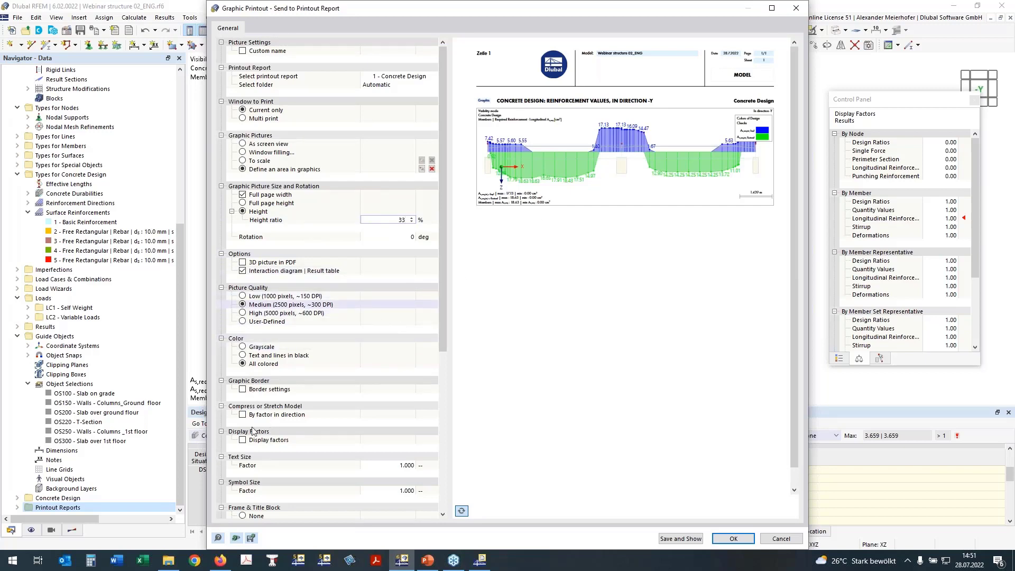
pyautogui.click(243, 465)
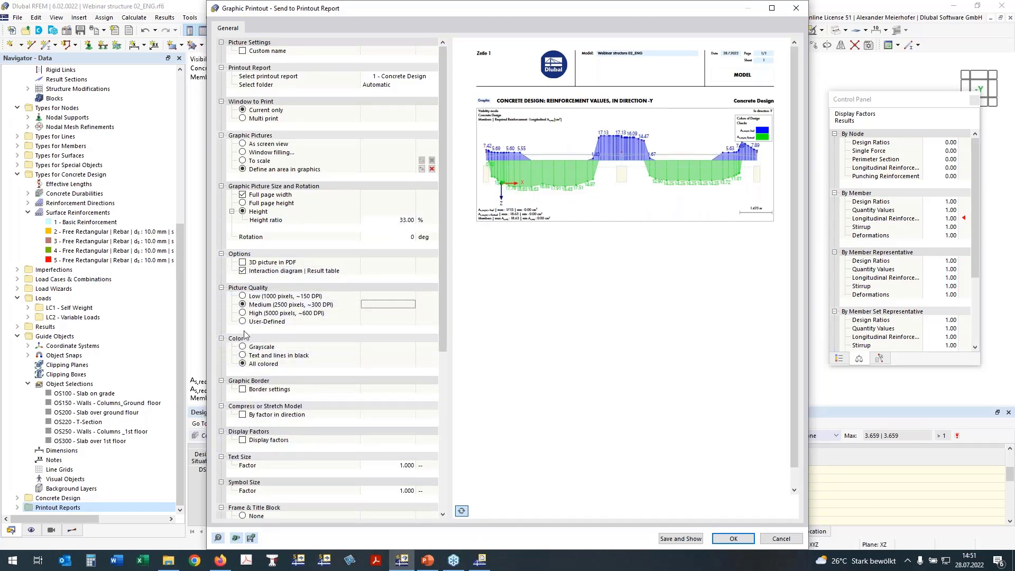
# Step: Place the color scale outside the graphic picture and send the picture to the Concrete Design report
pyautogui.scroll(-5, 251, 320)
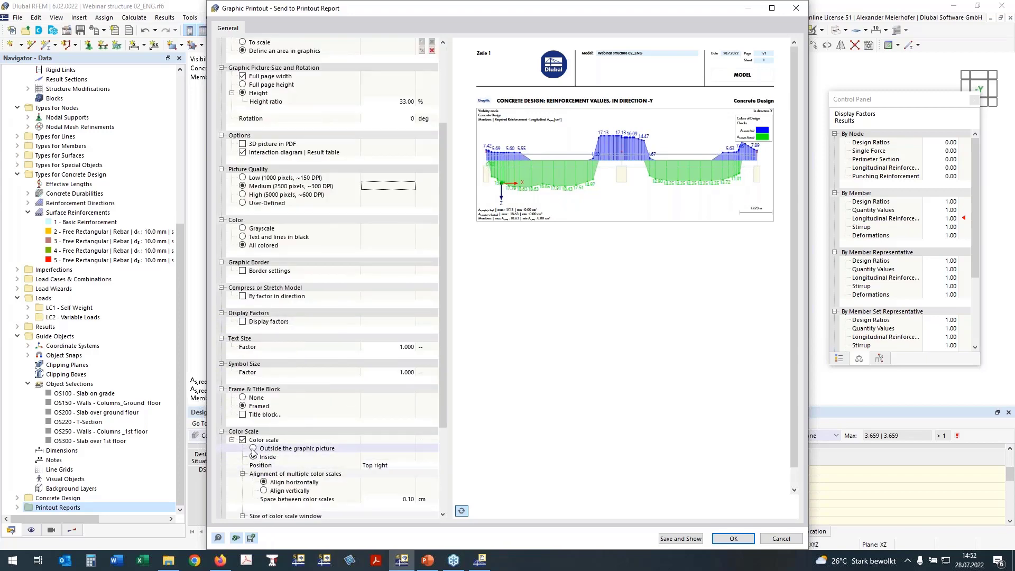
pyautogui.click(254, 449)
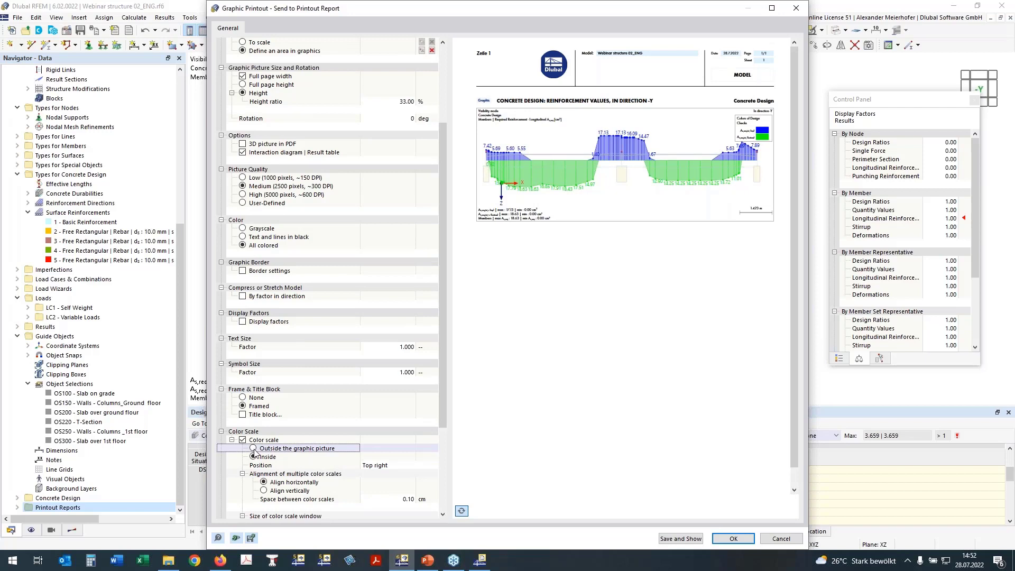
pyautogui.click(254, 448)
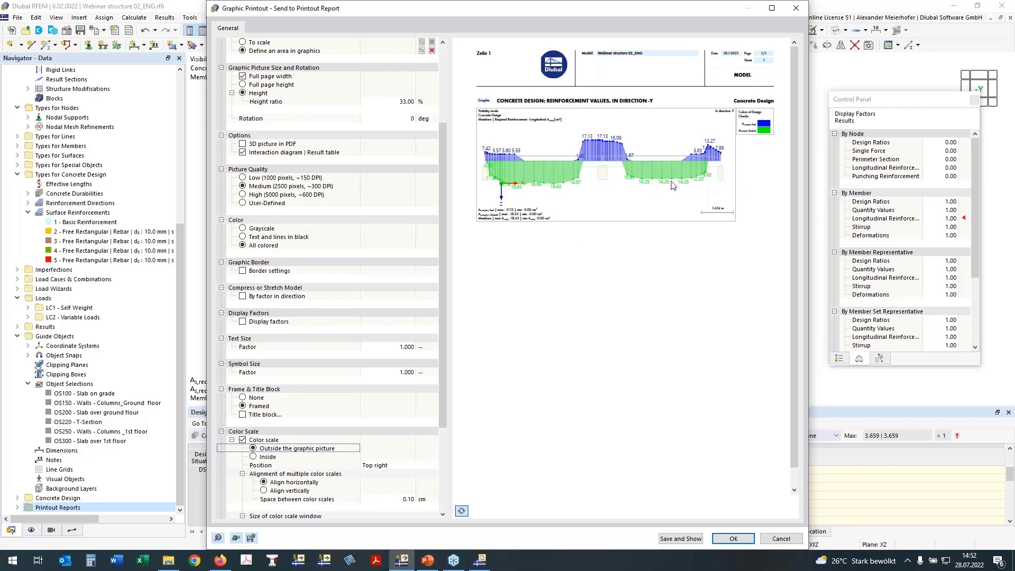
pyautogui.click(733, 540)
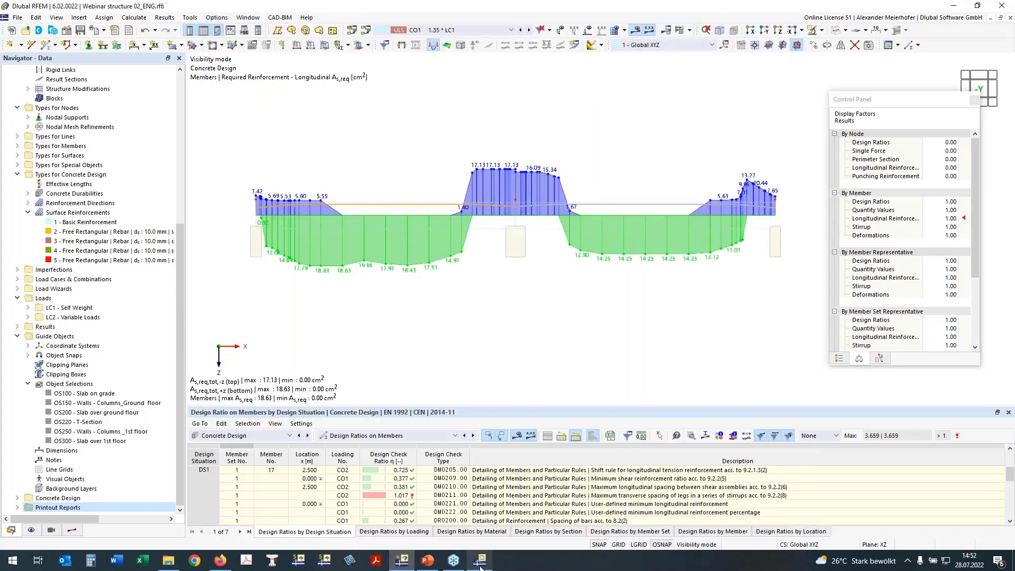
# Step: Check the inserted reinforcement diagram in the printout report and return to the model
pyautogui.moveTo(481, 565)
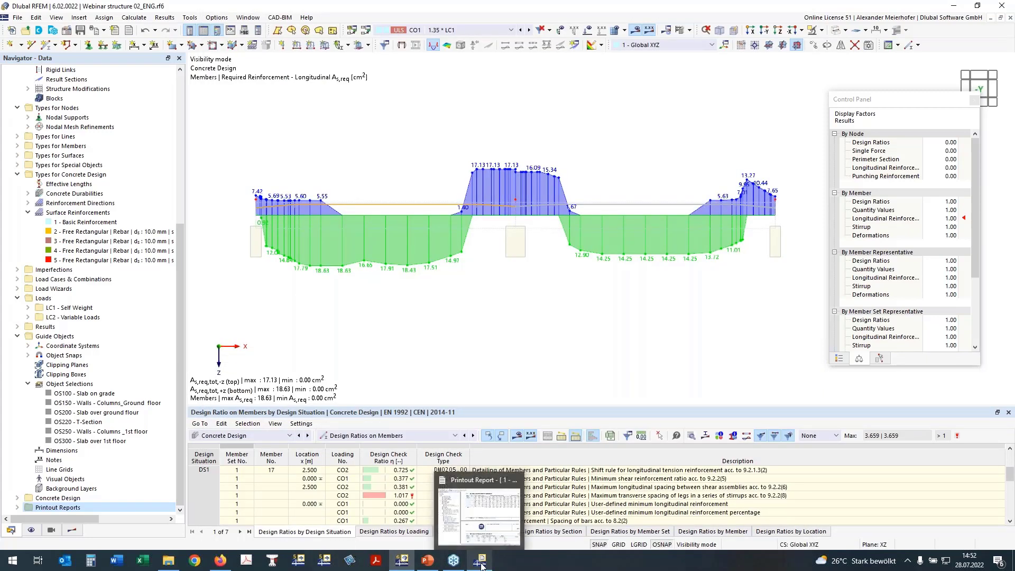
pyautogui.click(482, 562)
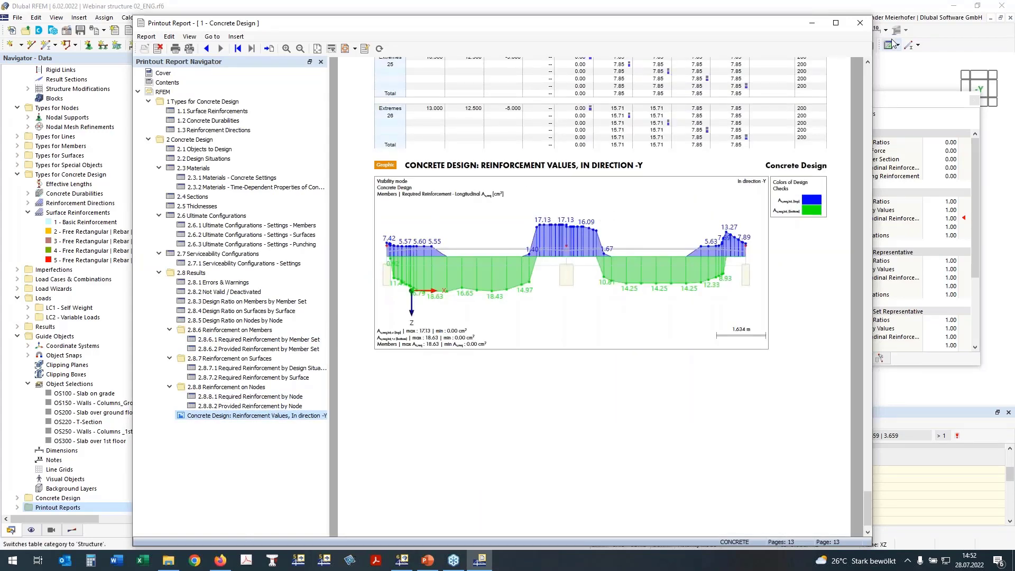
pyautogui.click(908, 68)
# Step: Turn off the Concrete Design Reinforcement results on the rib beam
pyautogui.scroll(-2, 479, 291)
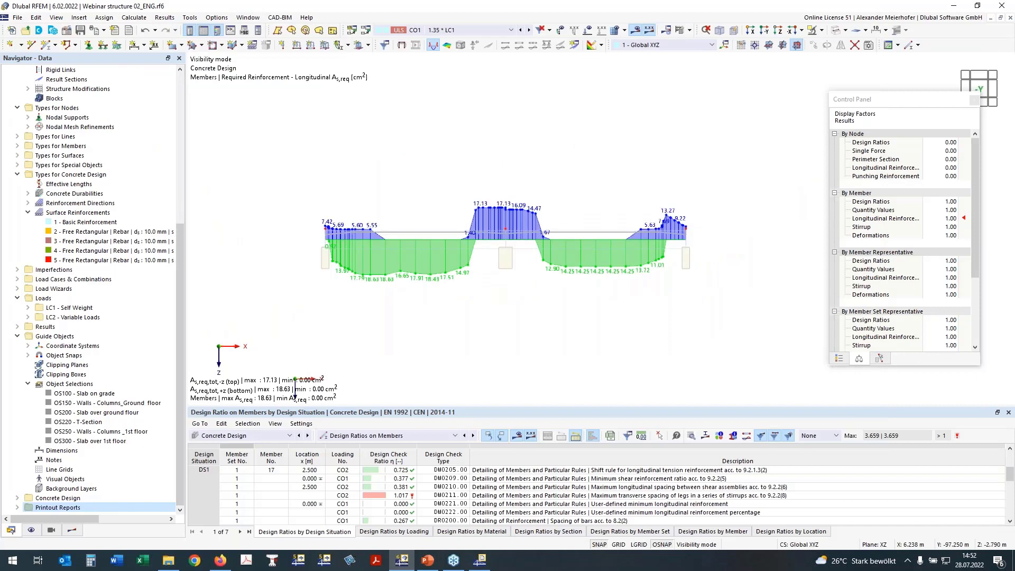
pyautogui.scroll(-1, 417, 206)
pyautogui.moveTo(403, 185); pyautogui.dragTo(346, 150, button='middle')
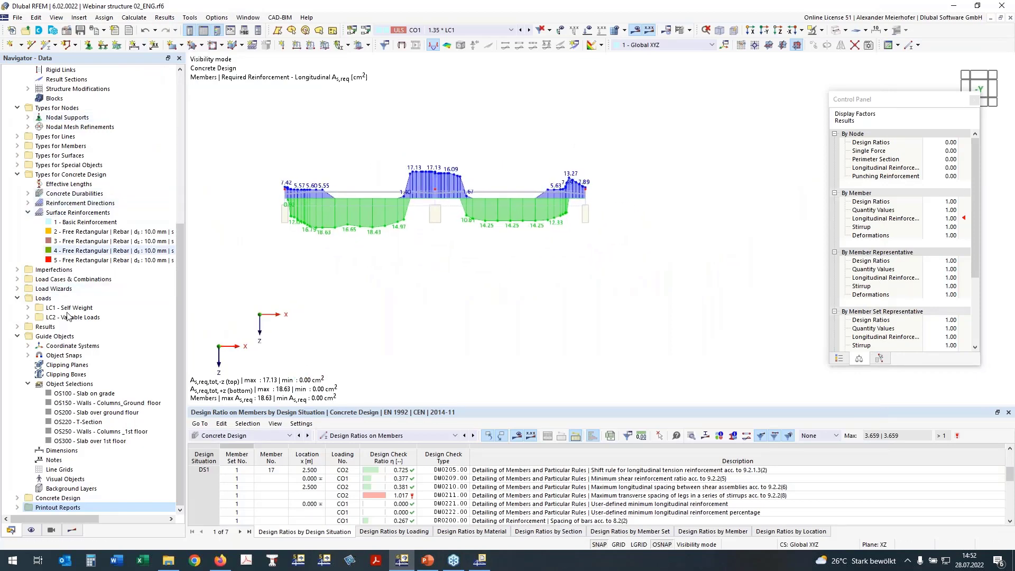
pyautogui.click(72, 531)
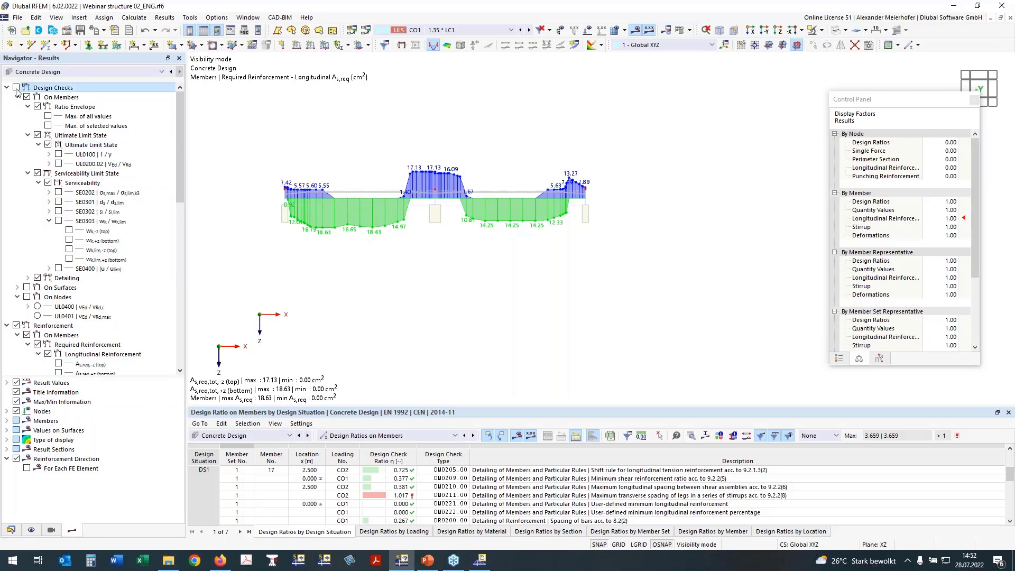
pyautogui.click(16, 326)
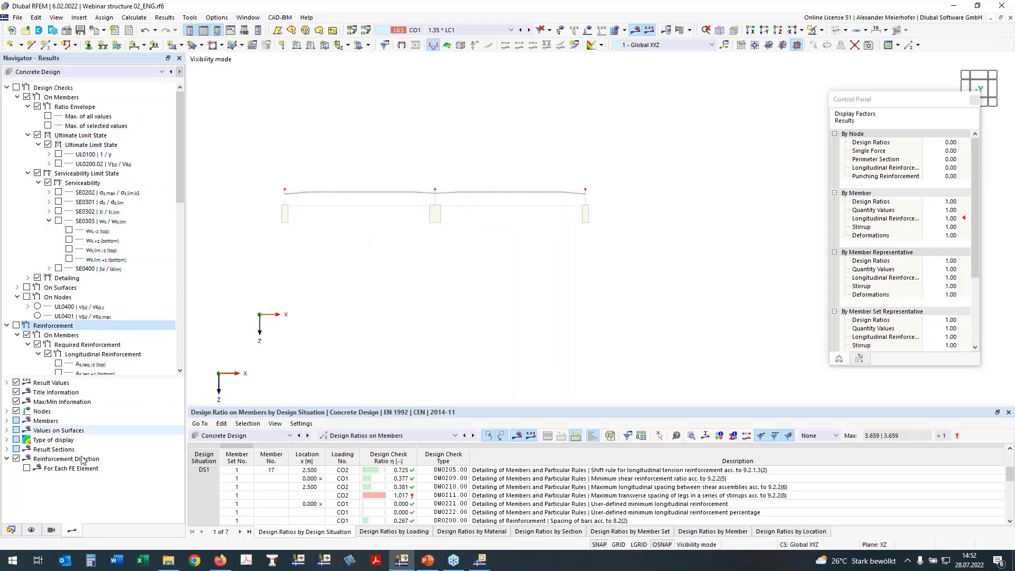
# Step: Display the member reinforcement on the rib beam and enable the longitudinal reinforcement's Description on -z (top)
pyautogui.click(32, 530)
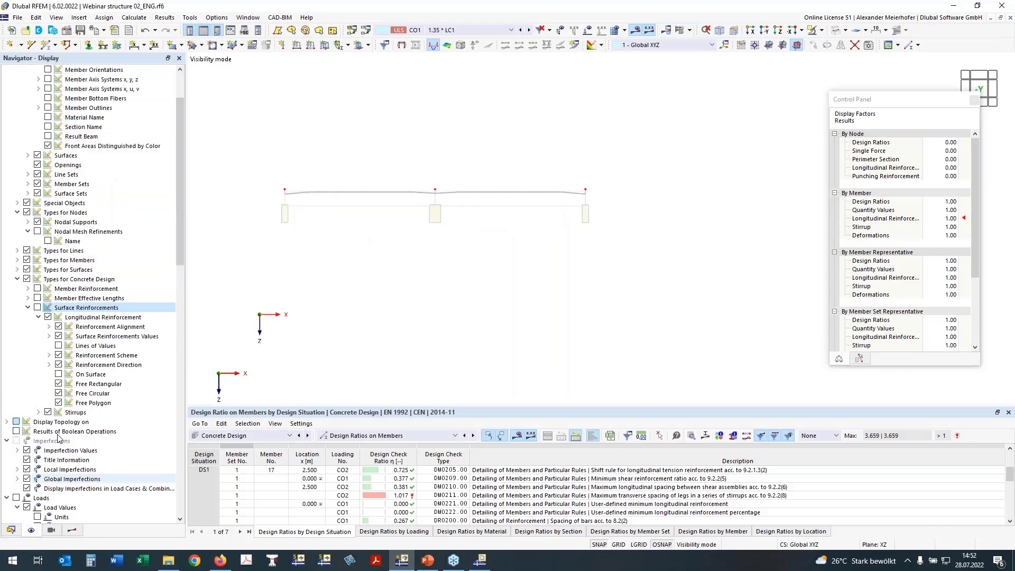
pyautogui.click(32, 292)
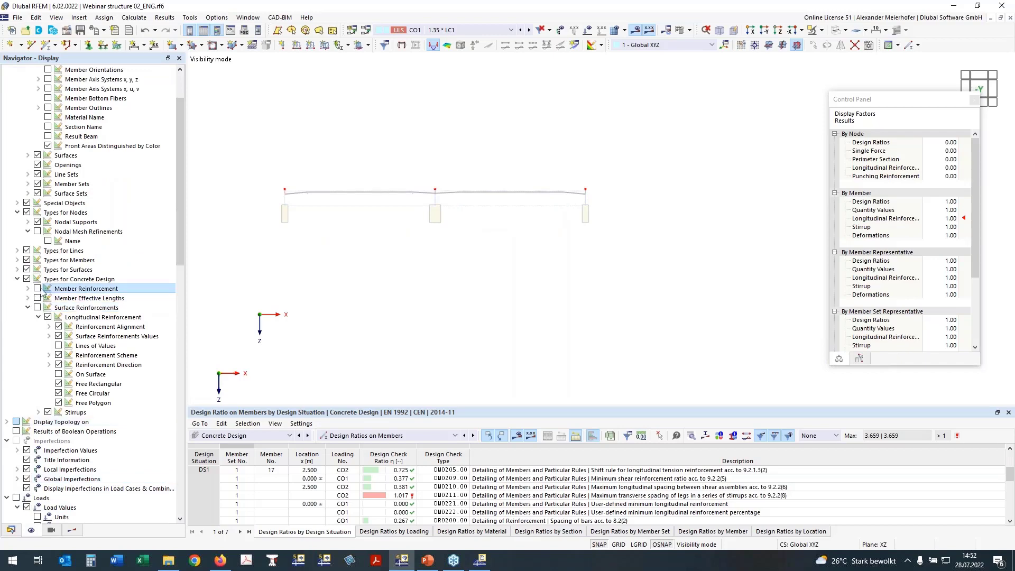
pyautogui.click(37, 289)
pyautogui.click(39, 298)
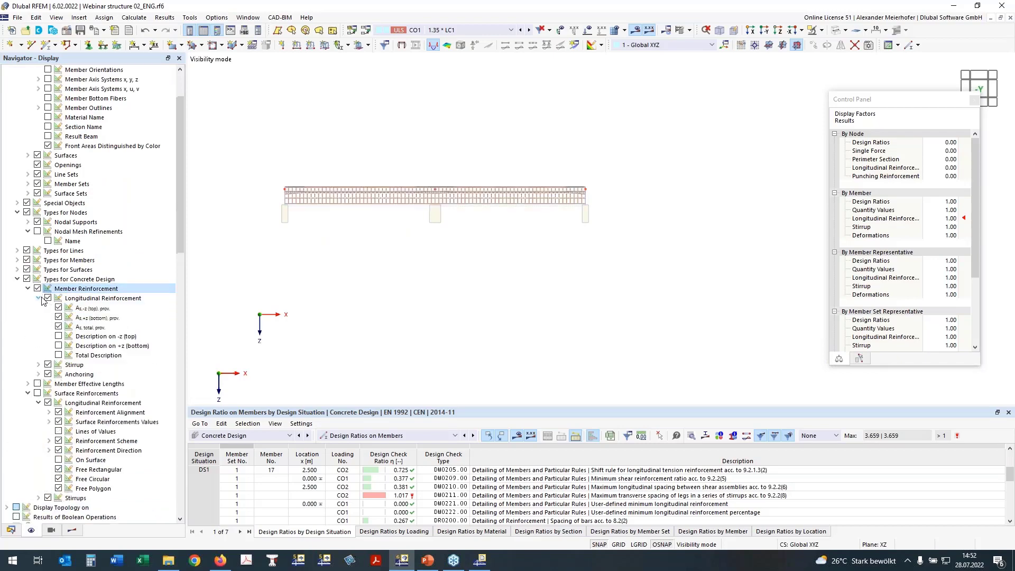
pyautogui.click(63, 337)
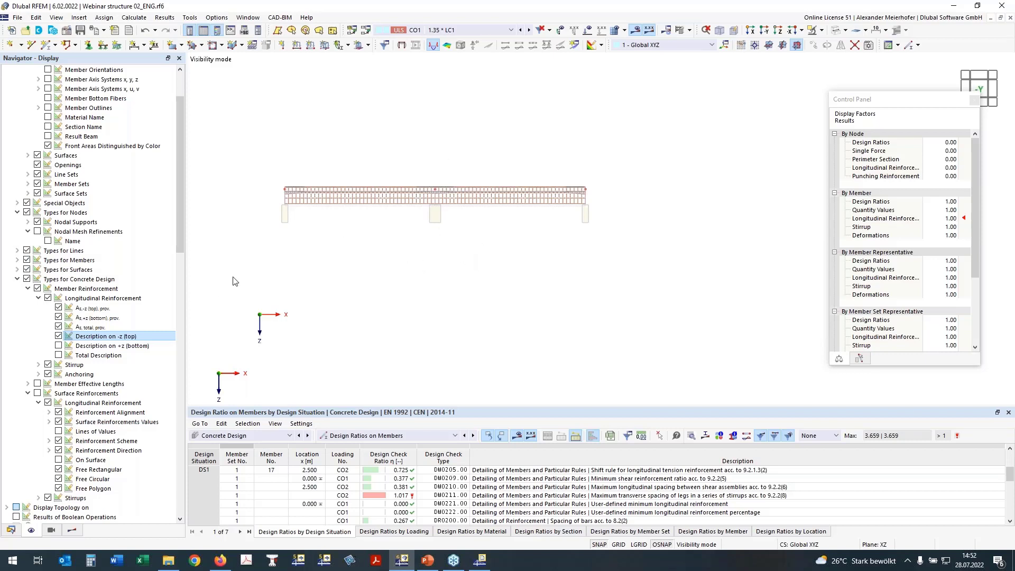
# Step: Enable the longitudinal reinforcement's Description on +z (bottom) and send the rib beam's reinforcement picture to the Concrete Design report
pyautogui.click(59, 347)
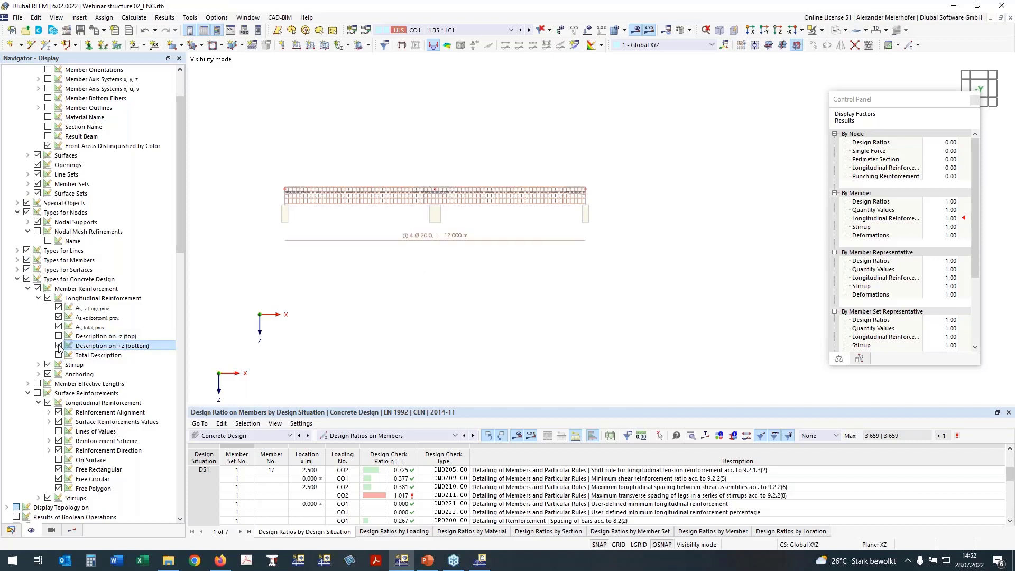
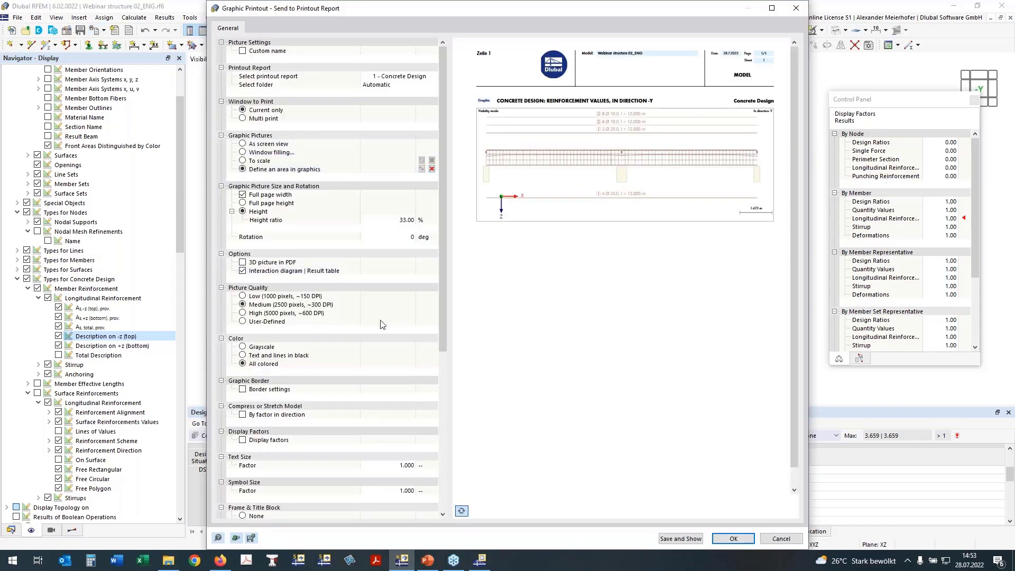
pyautogui.click(734, 540)
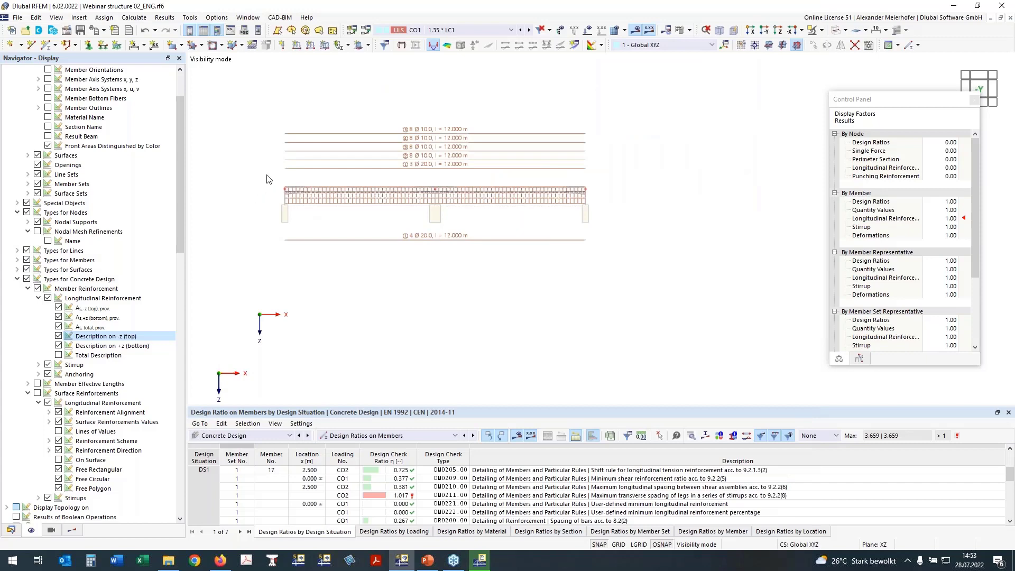
# Step: Activate the visibilities with the T-section object selection OS220 hidden and show the slab over the ground floor in plan view
pyautogui.click(74, 531)
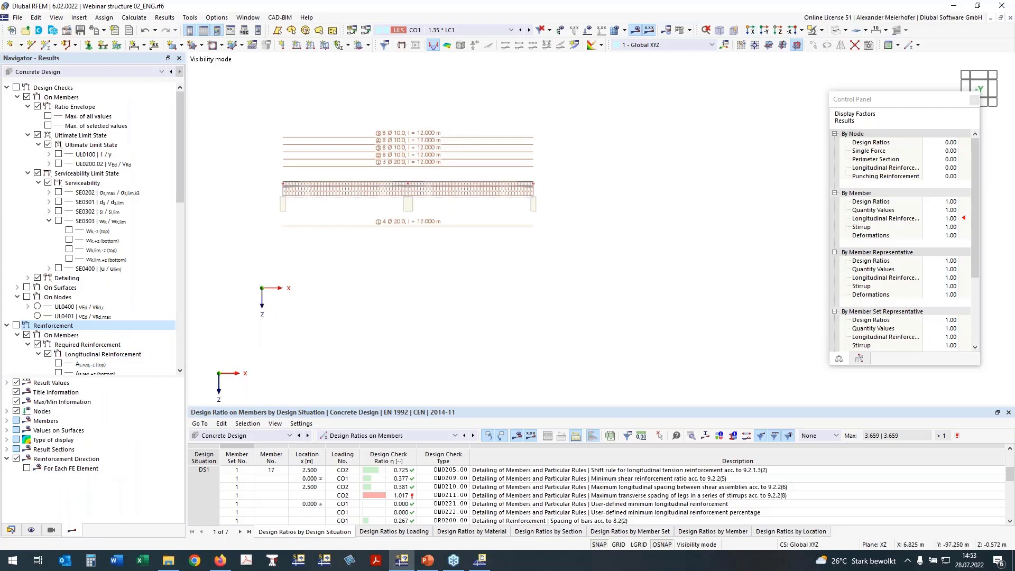
pyautogui.click(31, 530)
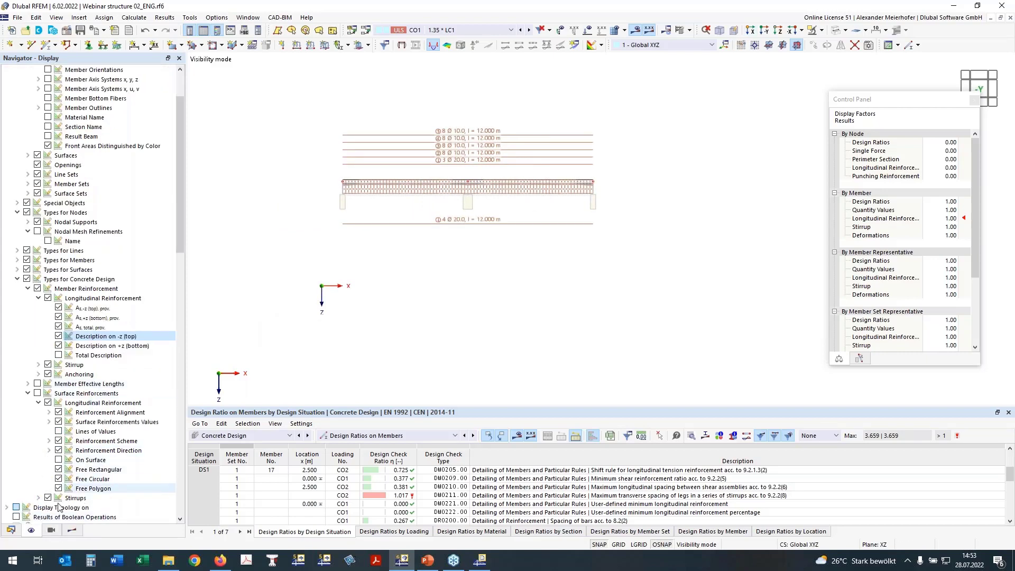
pyautogui.click(52, 530)
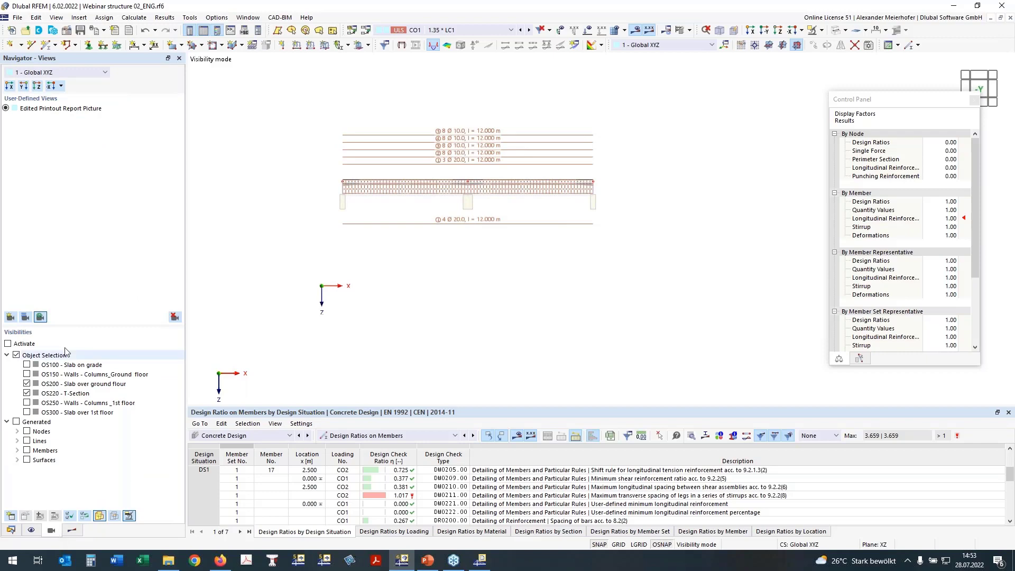
pyautogui.click(26, 394)
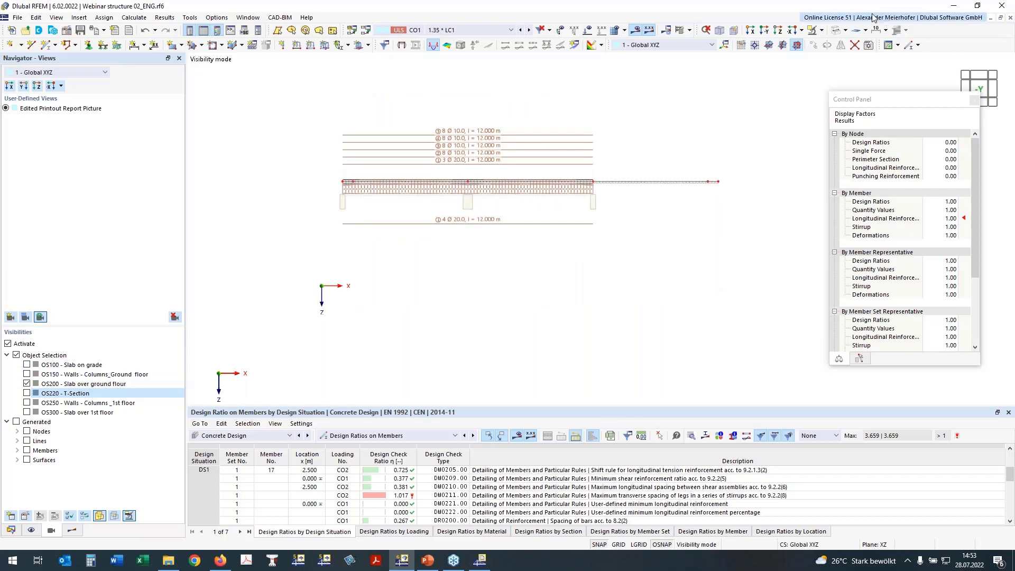
pyautogui.click(775, 32)
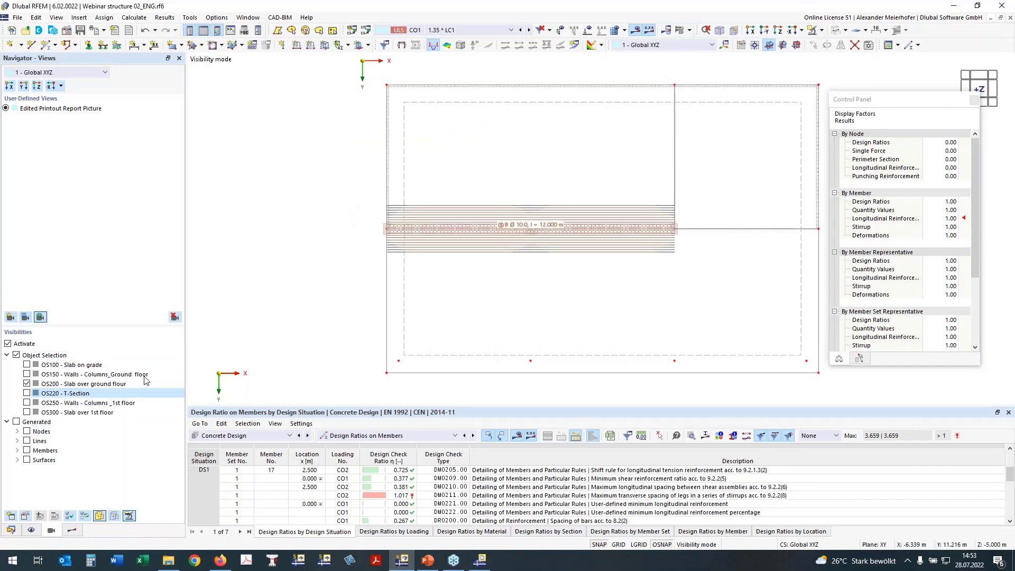
pyautogui.moveTo(399, 285); pyautogui.dragTo(363, 290, button='middle')
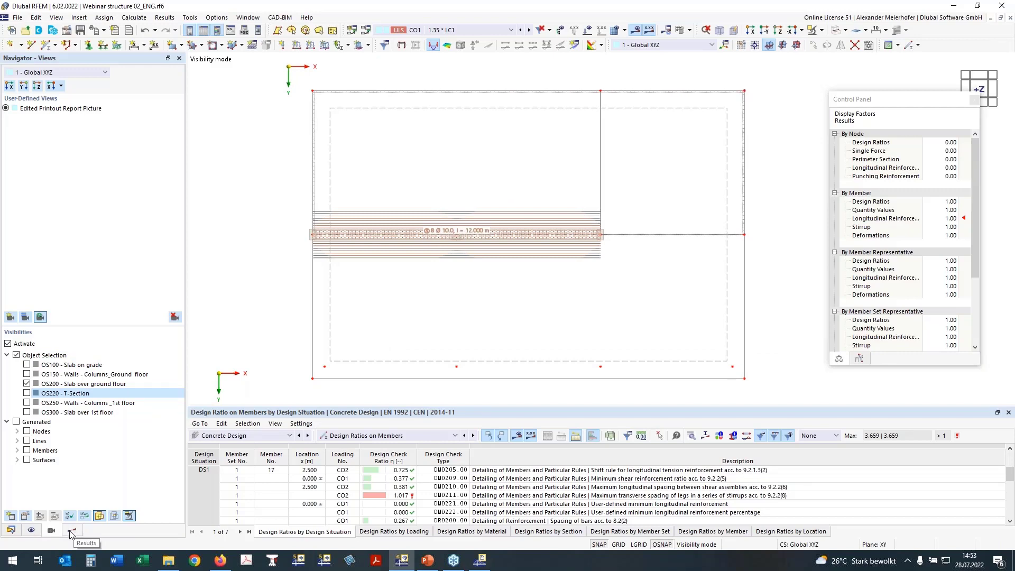
# Step: Turn off the display of Member Reinforcement on the model
pyautogui.click(32, 530)
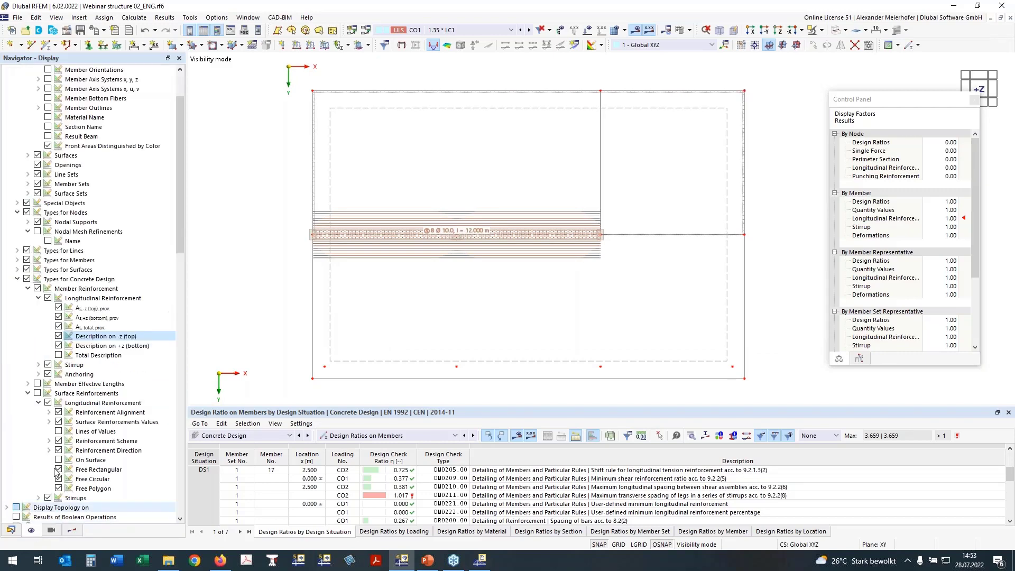
pyautogui.scroll(3, 75, 223)
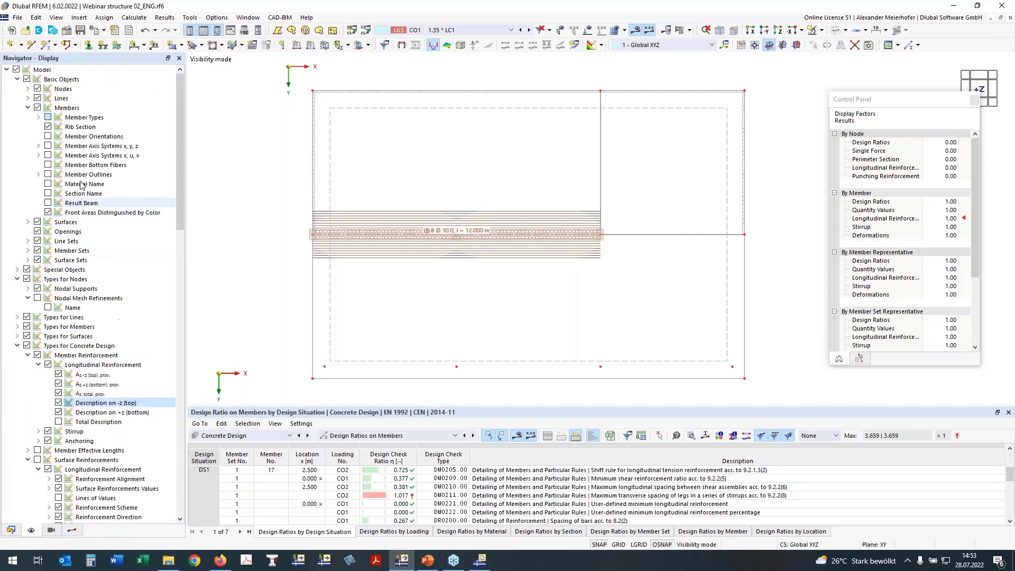
pyautogui.click(37, 355)
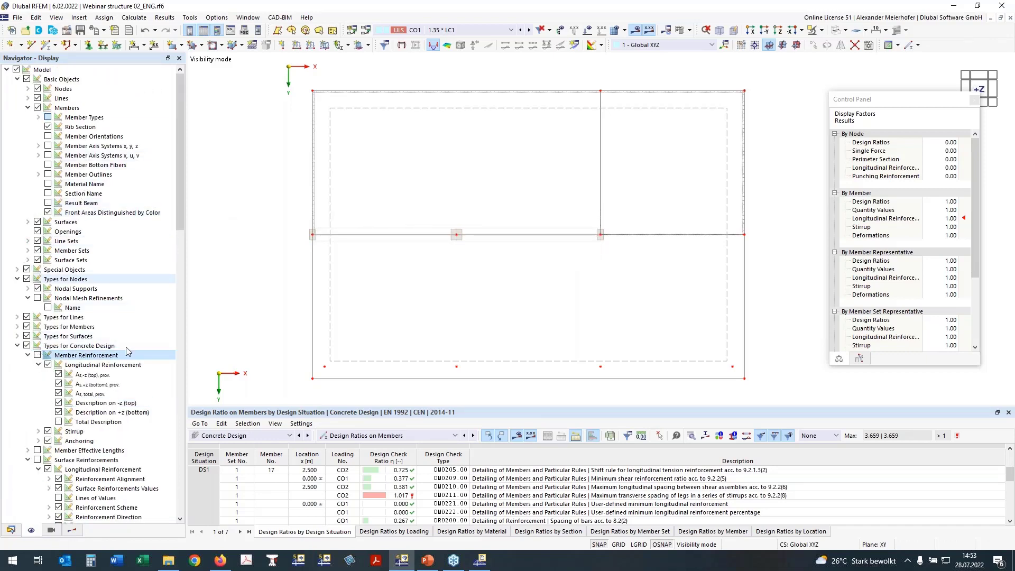
# Step: Turn off the member design checks and view the slab's surface design checks UL0101.01 and UL0101.02 for the top reinforcement
pyautogui.click(71, 530)
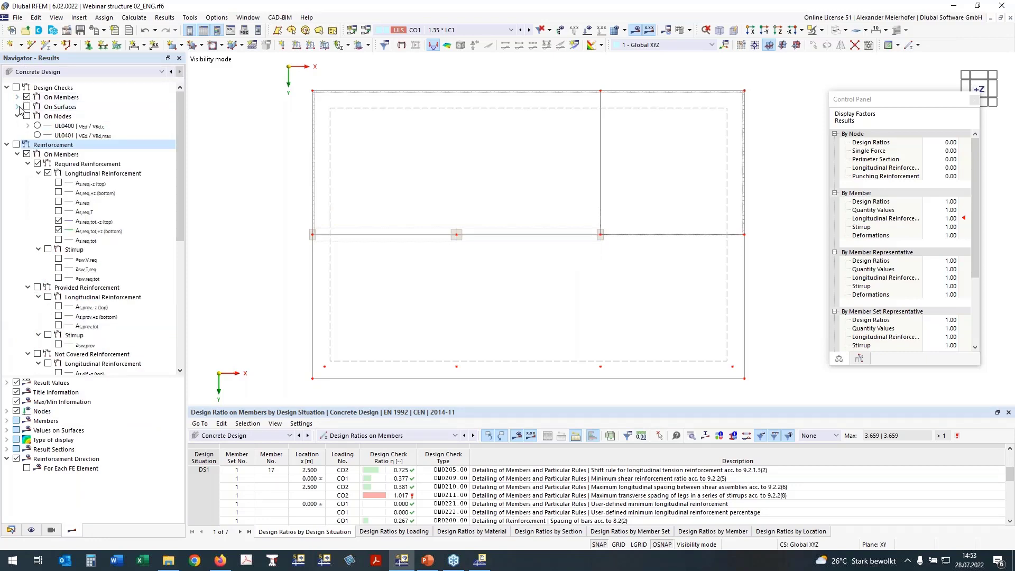
pyautogui.click(18, 106)
pyautogui.click(27, 97)
pyautogui.click(58, 135)
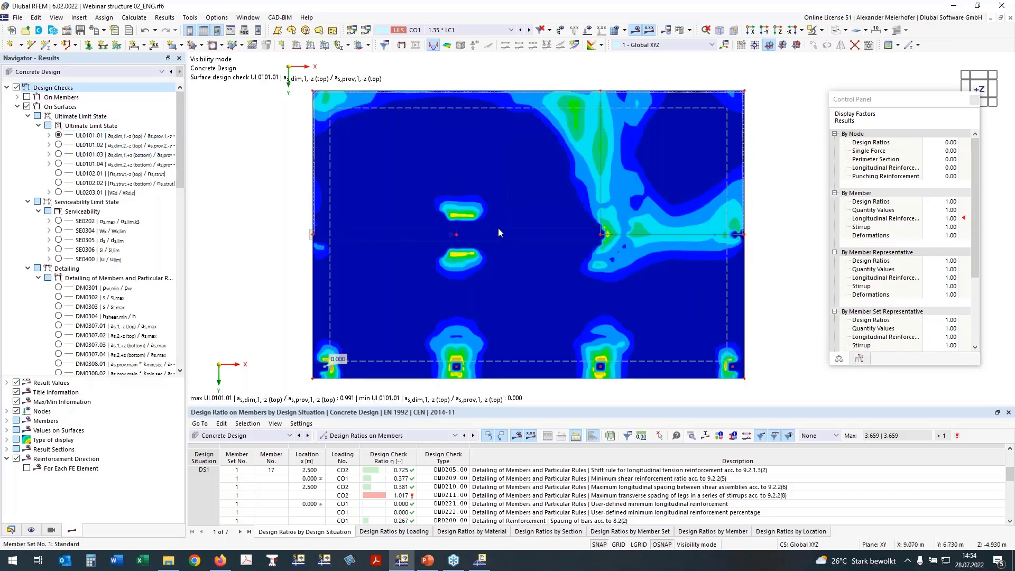
pyautogui.click(59, 145)
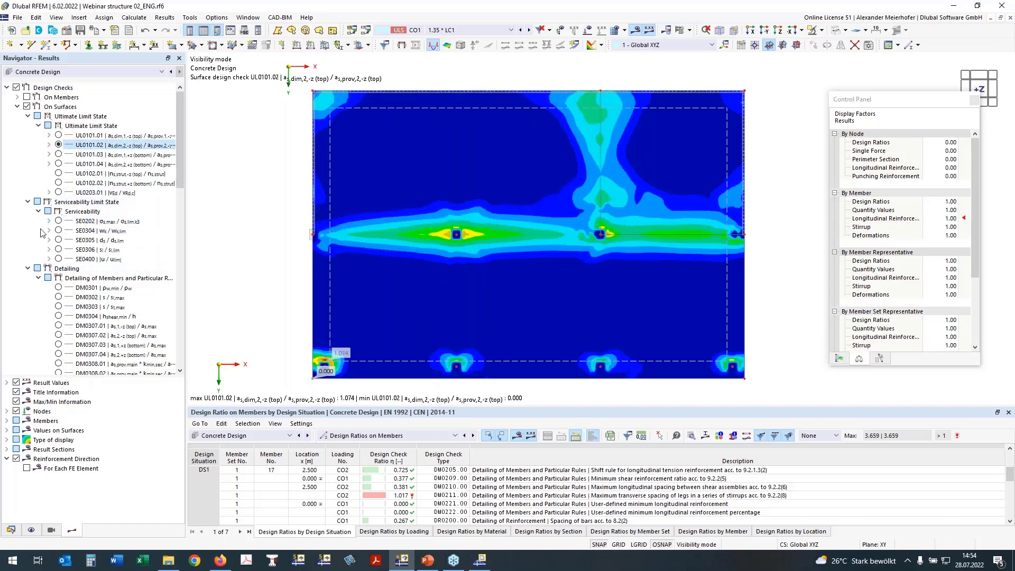
# Step: View the slab's serviceability design check SE0400 and its deflection uz
pyautogui.click(59, 260)
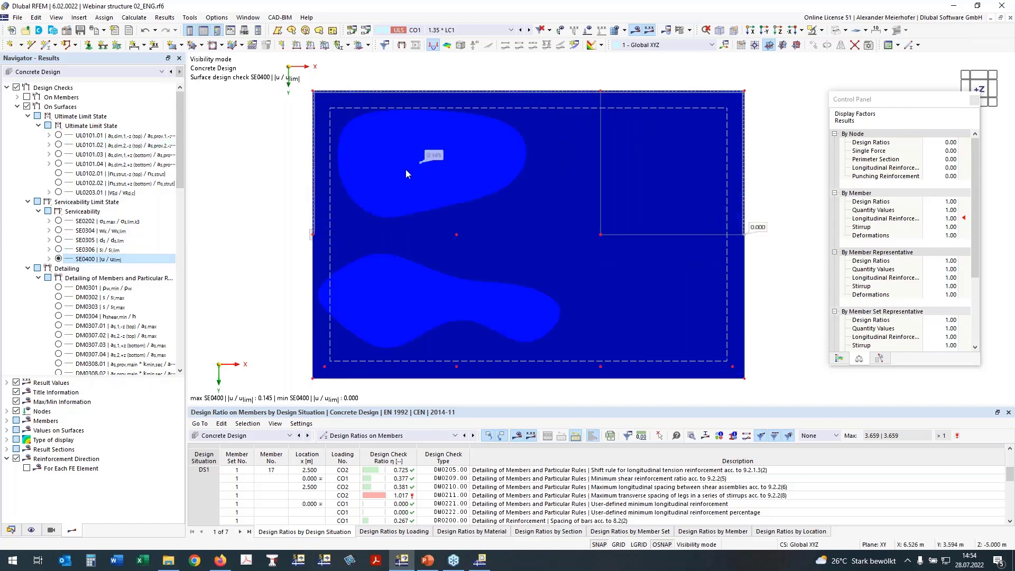
pyautogui.click(50, 259)
pyautogui.click(68, 269)
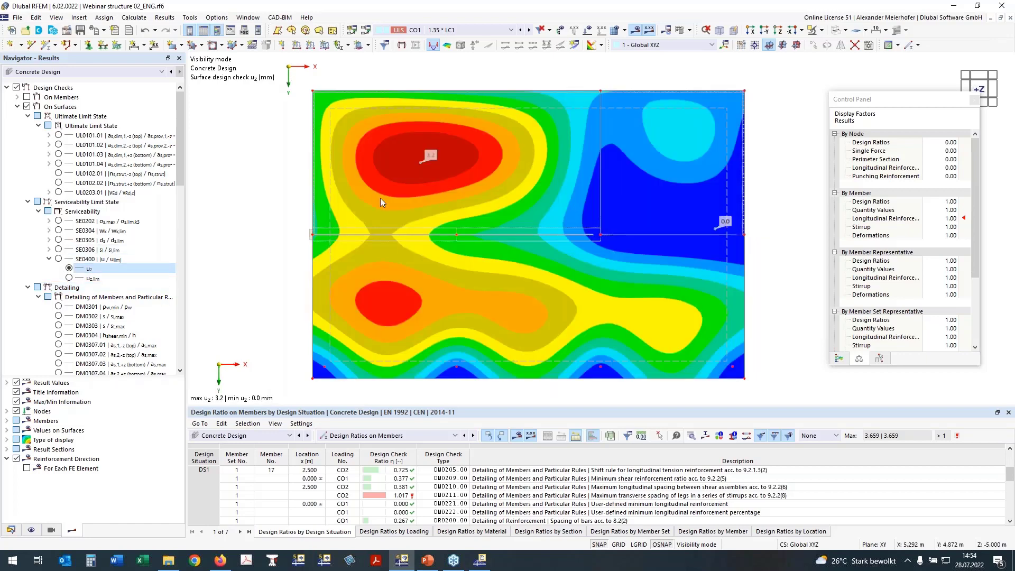
pyautogui.click(50, 259)
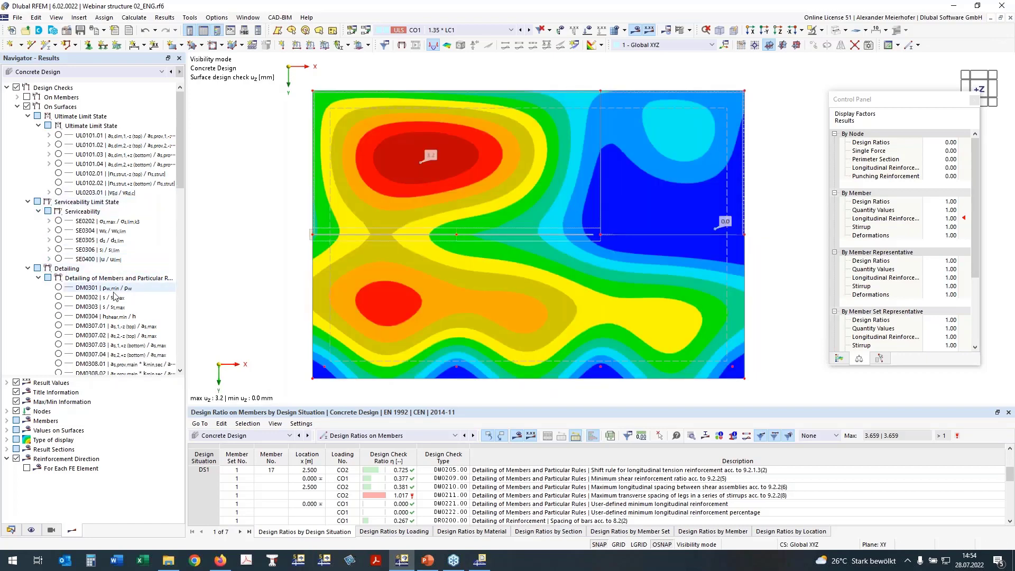
# Step: Display the punching design check UL0400 on the nodes and turn off the surface design checks
pyautogui.click(28, 269)
pyautogui.click(27, 278)
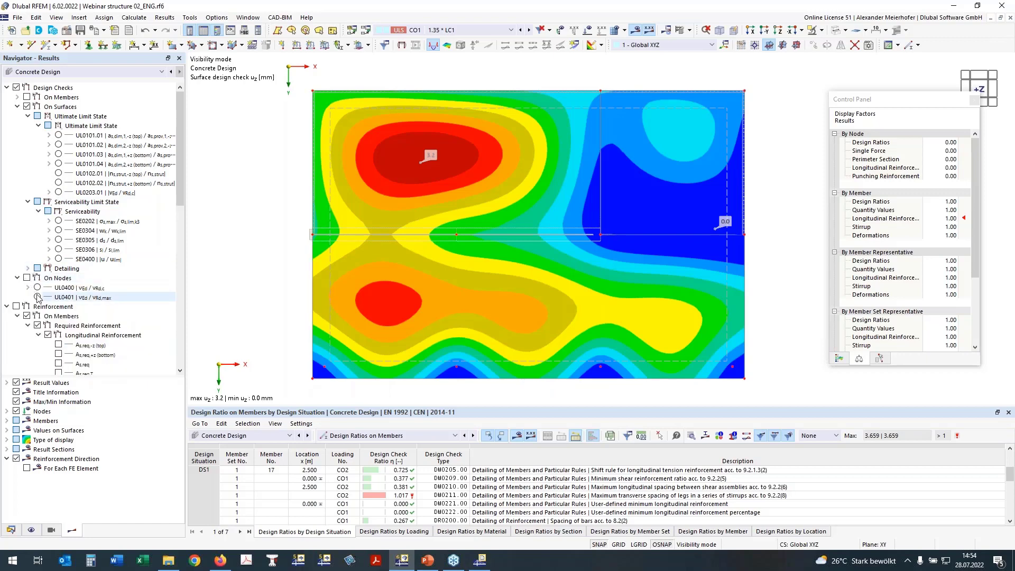
pyautogui.click(37, 287)
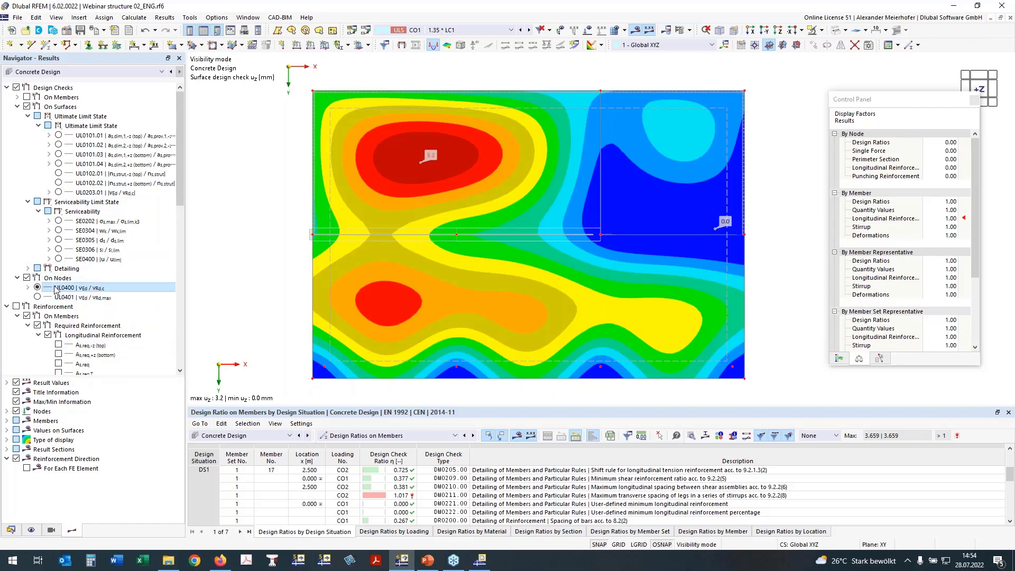
pyautogui.moveTo(405, 283); pyautogui.dragTo(397, 260, button='middle')
pyautogui.click(27, 106)
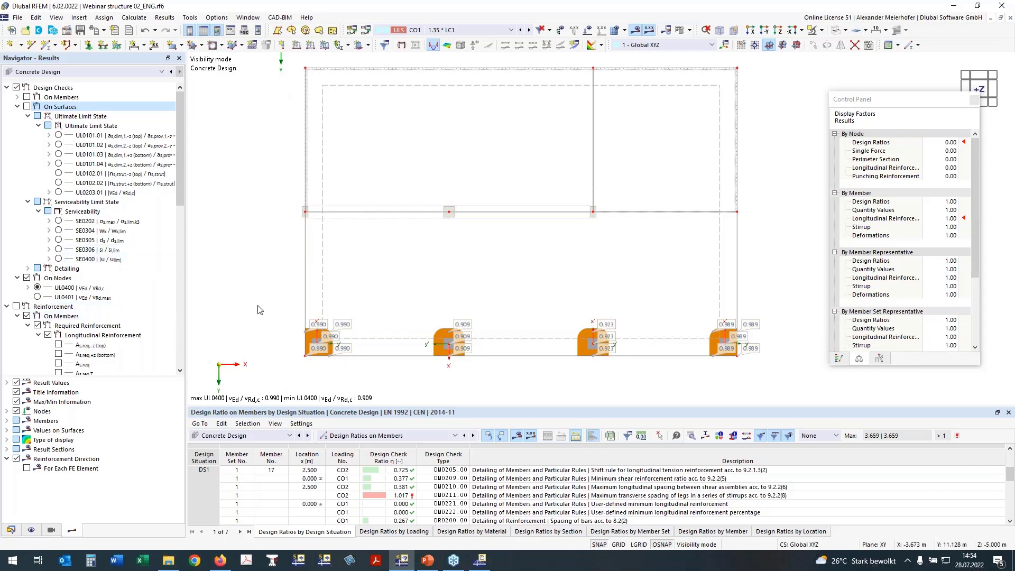
pyautogui.scroll(-1, 260, 310)
pyautogui.click(6, 307)
pyautogui.moveTo(399, 353); pyautogui.dragTo(424, 367, button='middle')
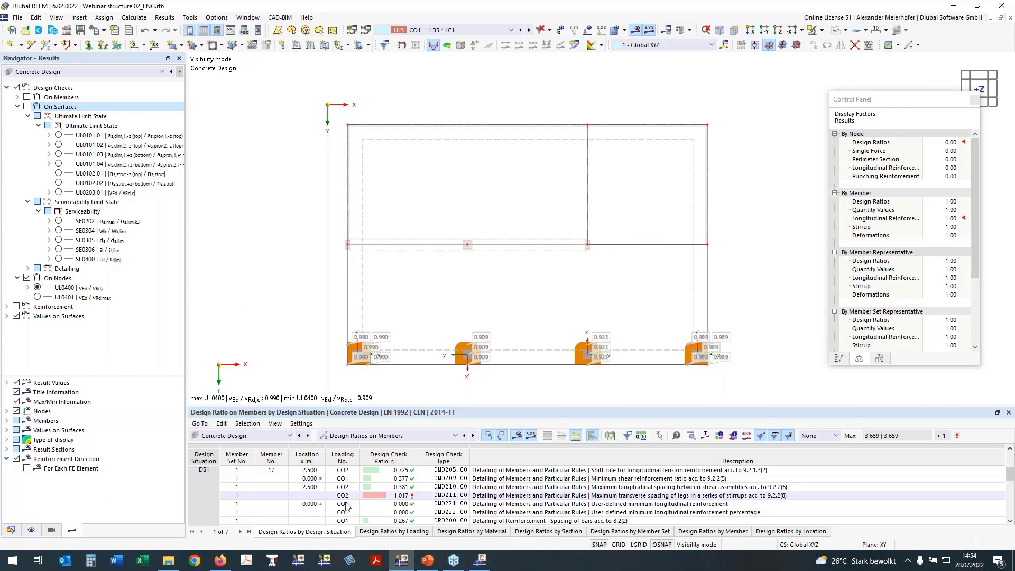
# Step: Review the graphics and the node reinforcement tables in the Concrete Design printout report and return to the model
pyautogui.click(482, 560)
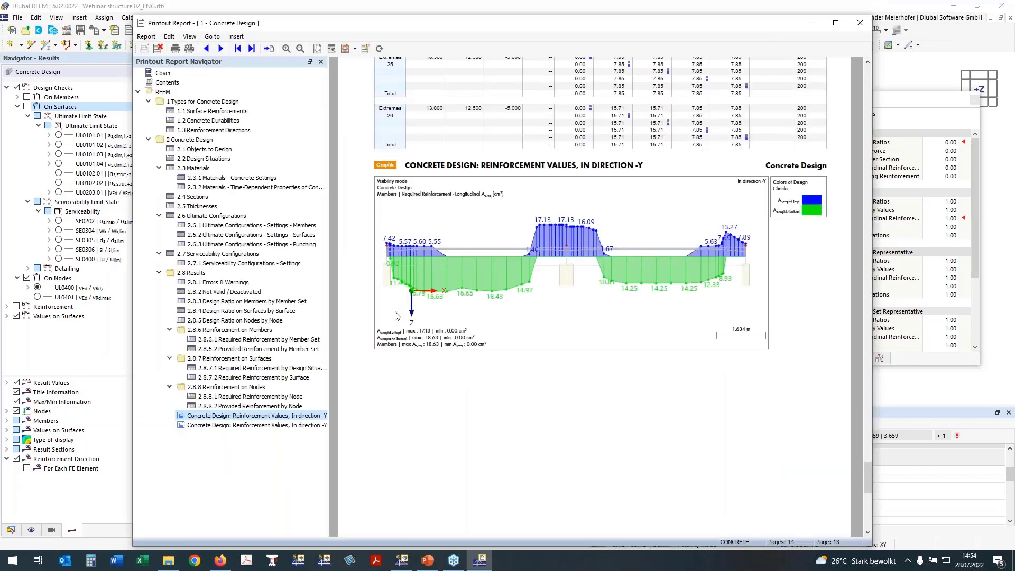
pyautogui.scroll(10, 331, 315)
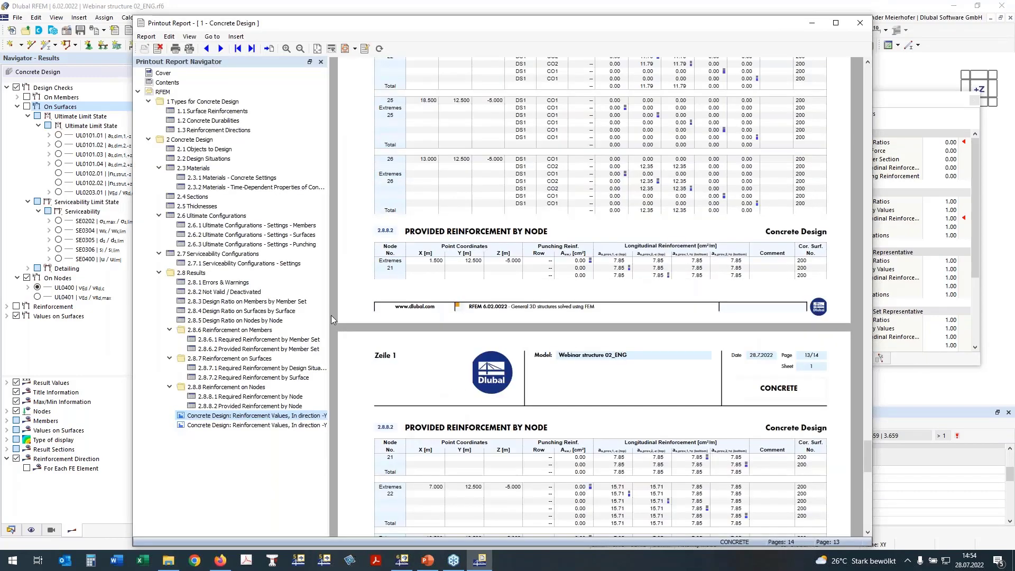
pyautogui.scroll(-10, 331, 316)
pyautogui.click(815, 28)
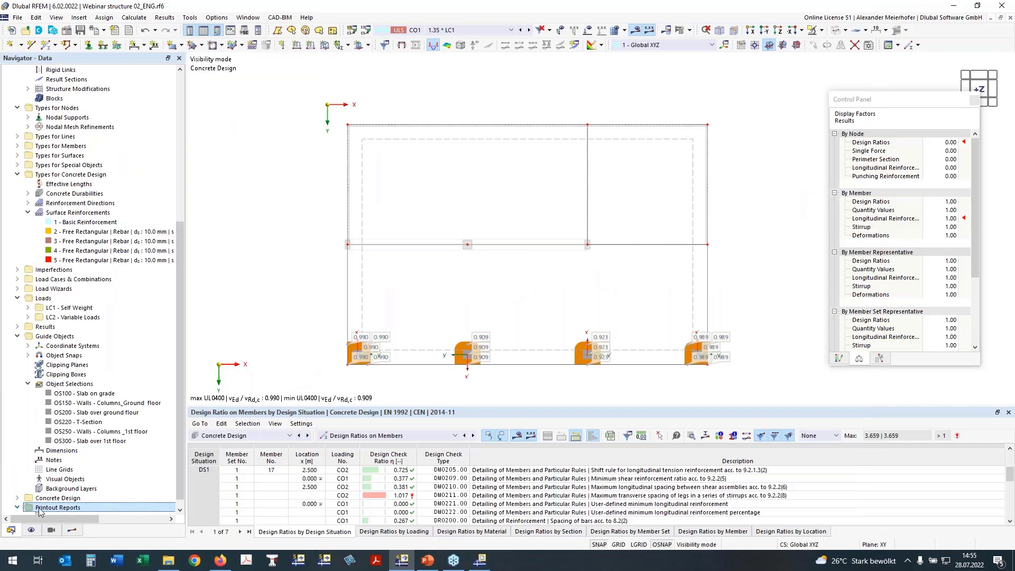
# Step: Create a new printout report named "Annex for Plots" with all report items deselected
pyautogui.rightClick(42, 508)
pyautogui.click(81, 453)
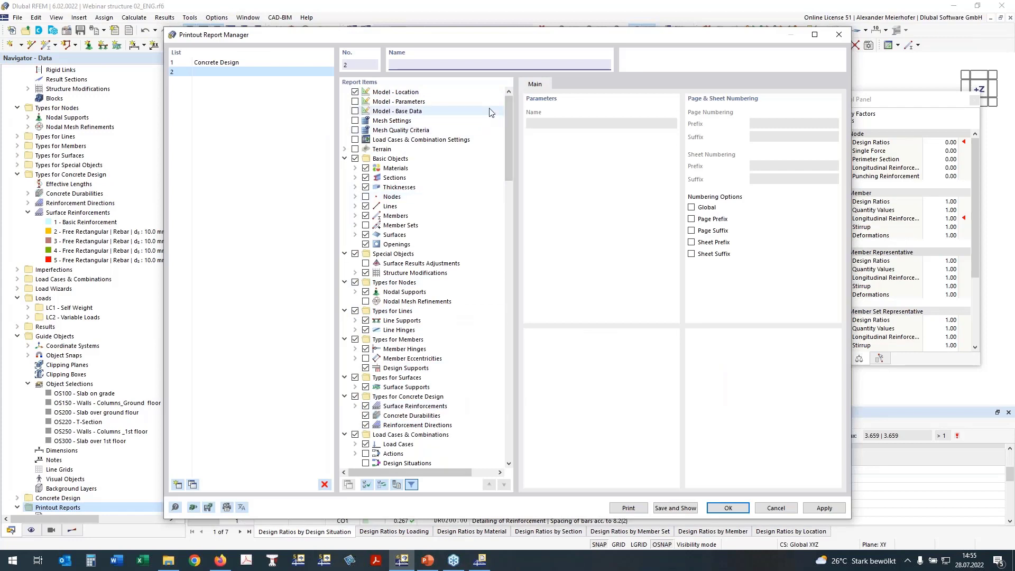
pyautogui.write('Annex for Plots')
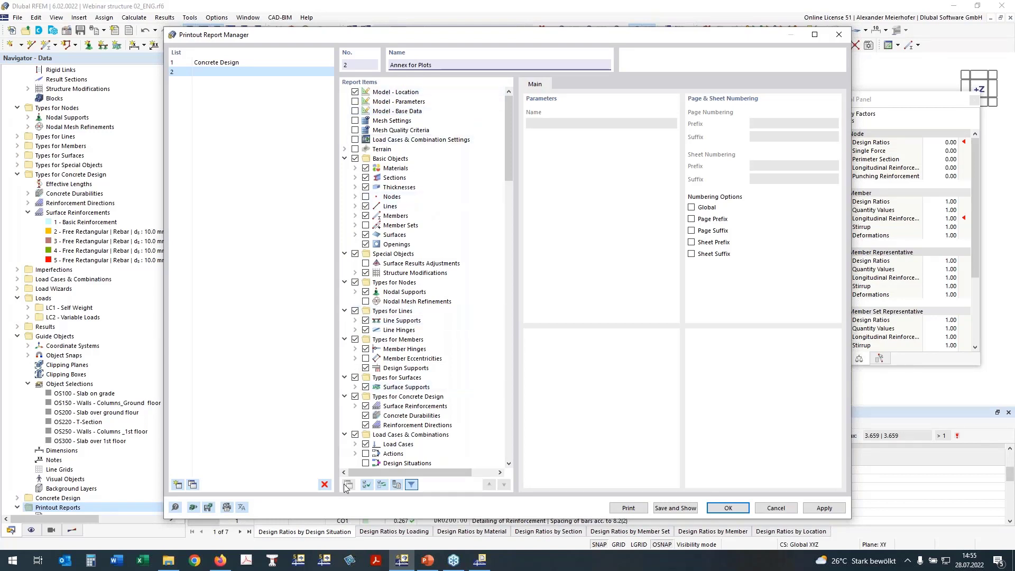
pyautogui.click(367, 486)
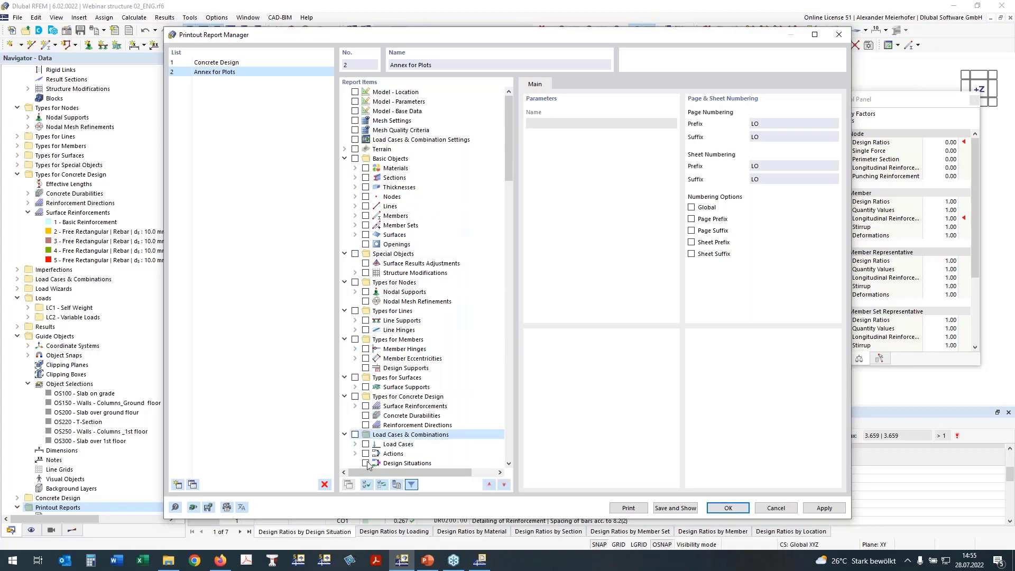
pyautogui.click(406, 464)
pyautogui.scroll(-7, 494, 422)
pyautogui.scroll(-16, 494, 422)
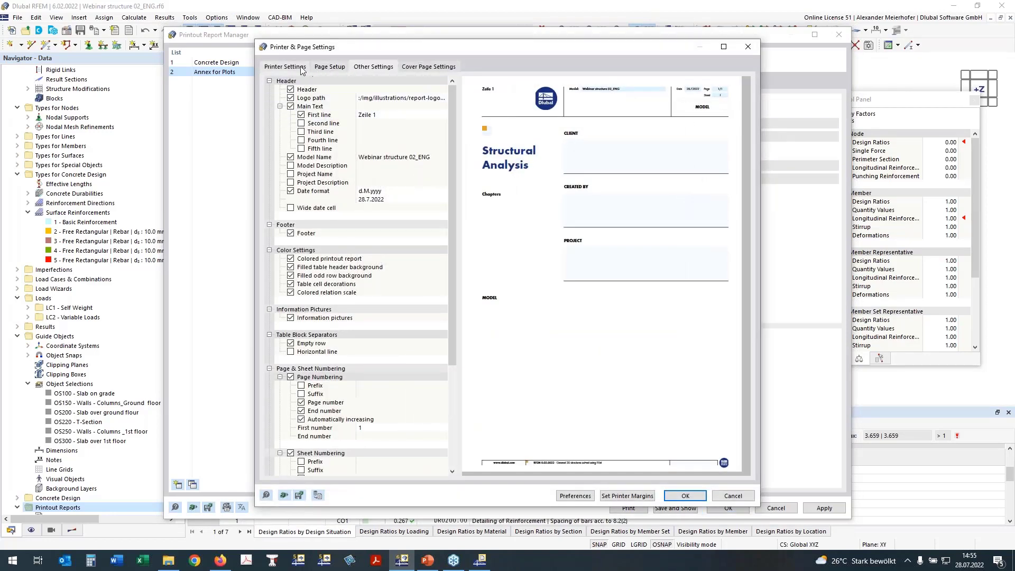
# Step: Choose iR-ADV 6065 as the printer for the Annex for Plots report
pyautogui.click(331, 67)
pyautogui.click(299, 69)
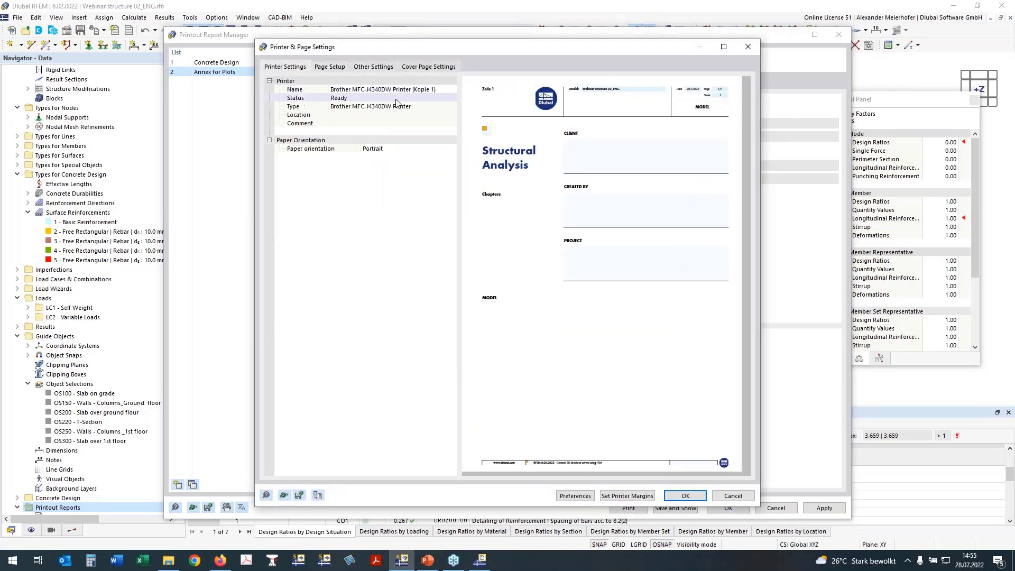
pyautogui.click(401, 90)
pyautogui.click(452, 89)
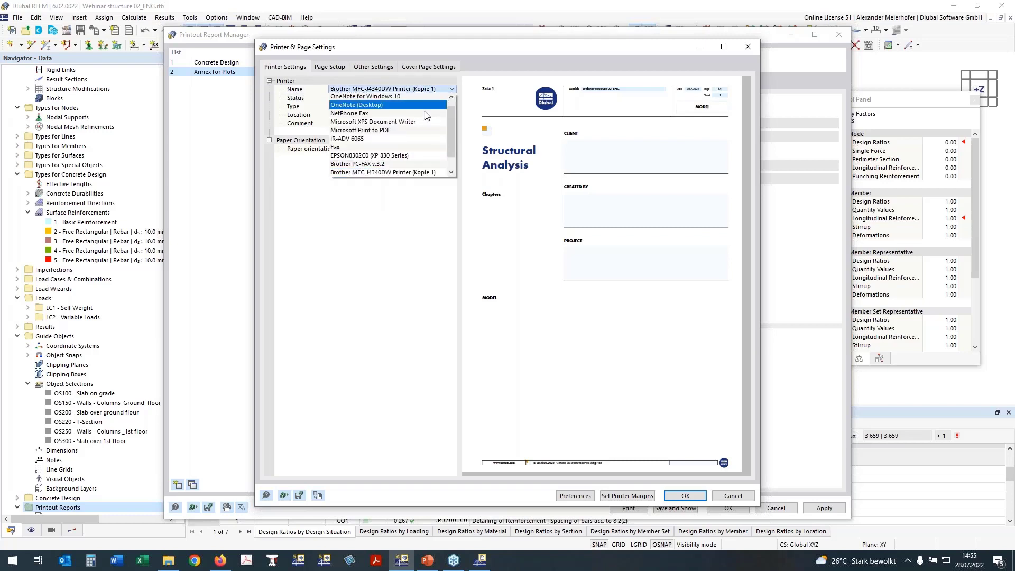
pyautogui.click(394, 139)
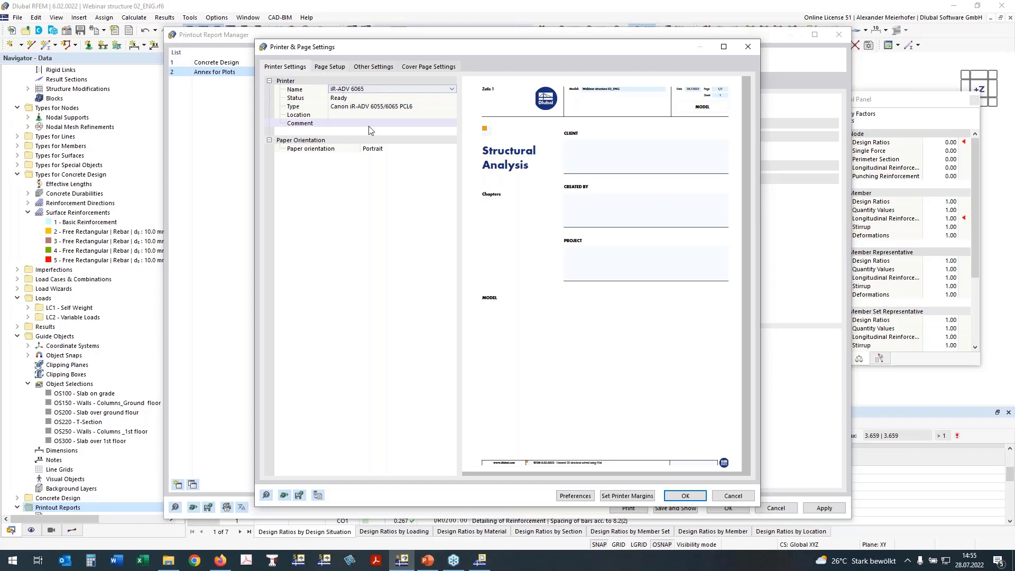
# Step: Set the report's paper format to A3 and its bottom margin to 7 mm
pyautogui.click(331, 68)
pyautogui.click(376, 89)
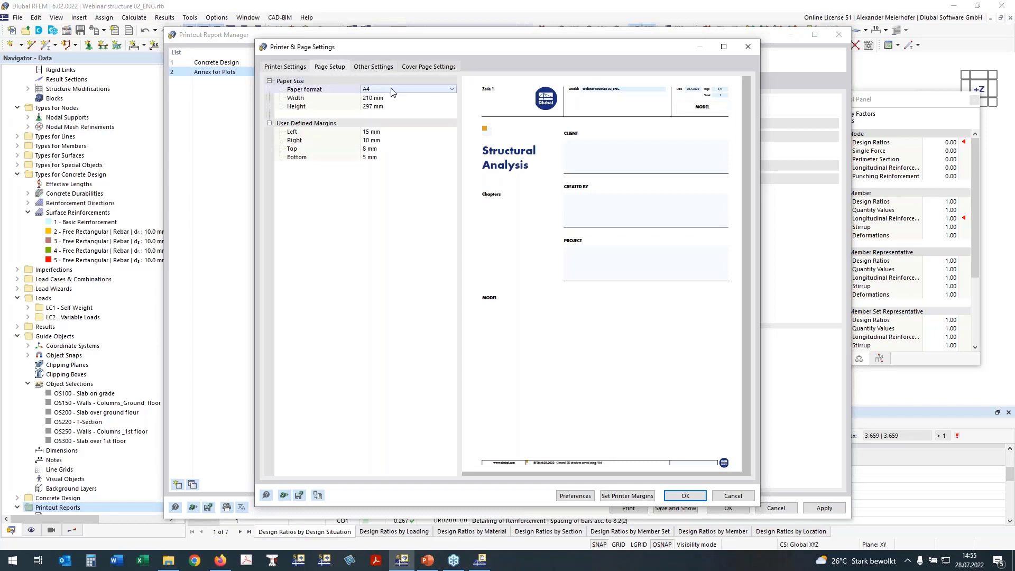
pyautogui.click(391, 89)
pyautogui.click(402, 164)
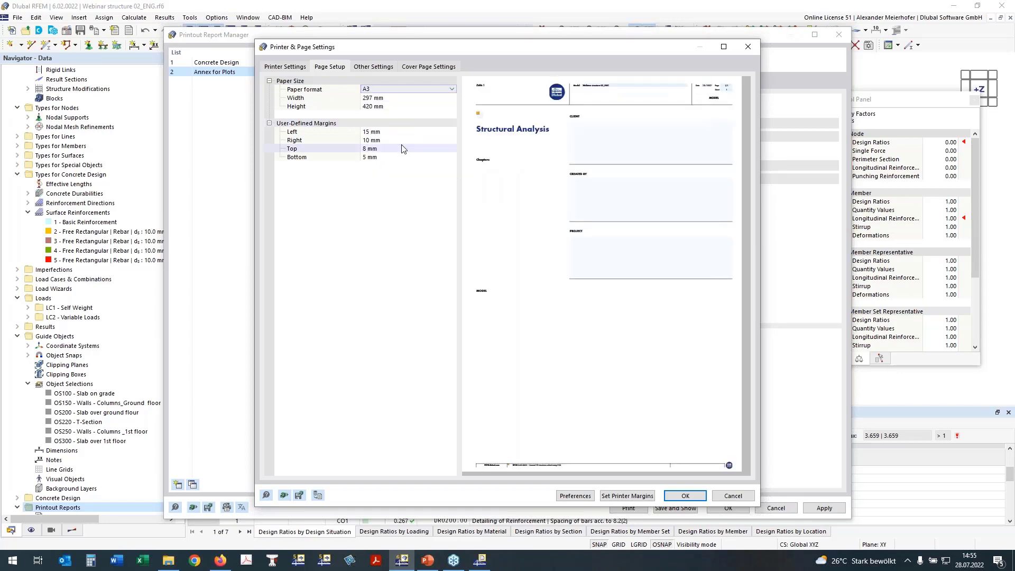
pyautogui.click(365, 158)
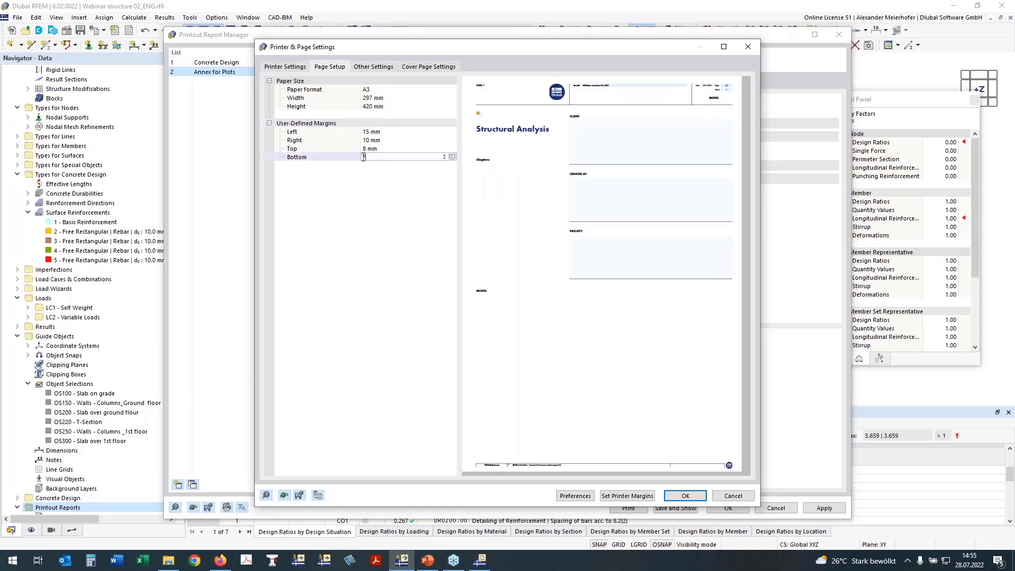
pyautogui.write('7')
pyautogui.press('Return')
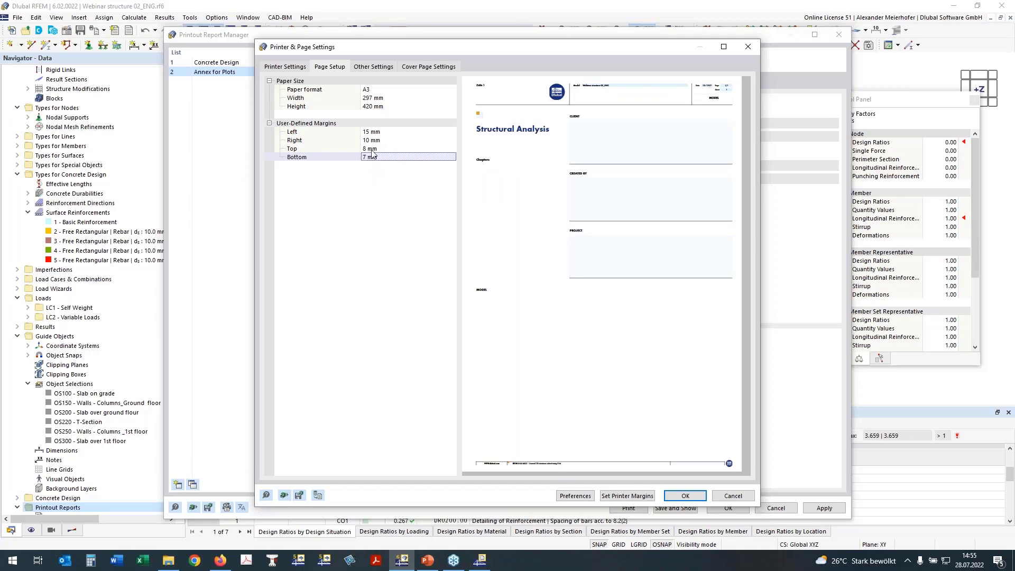
# Step: Turn off the cover page for the Annex for Plots report, then save and show the report
pyautogui.click(428, 67)
pyautogui.click(271, 96)
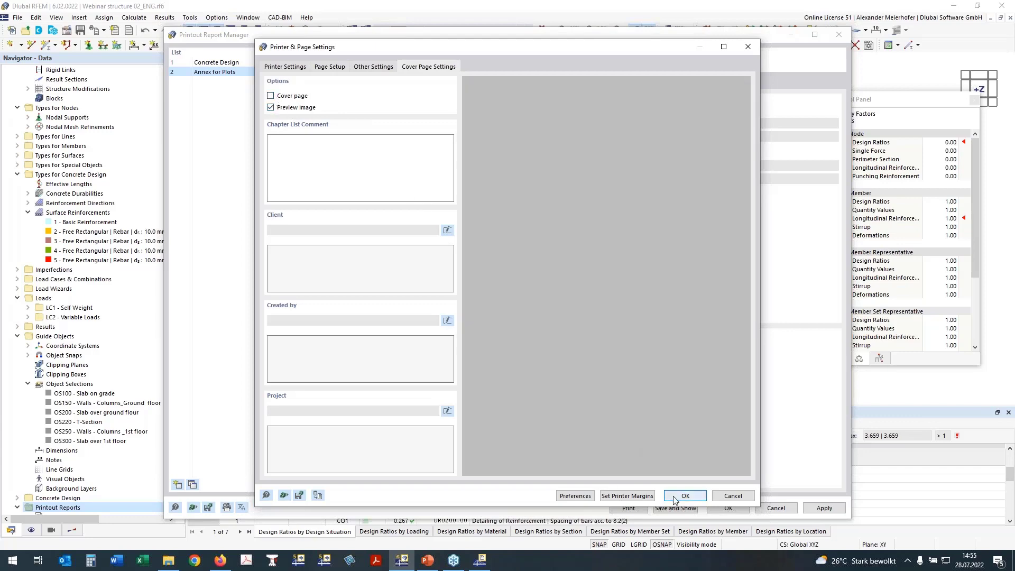
pyautogui.click(680, 496)
pyautogui.click(668, 508)
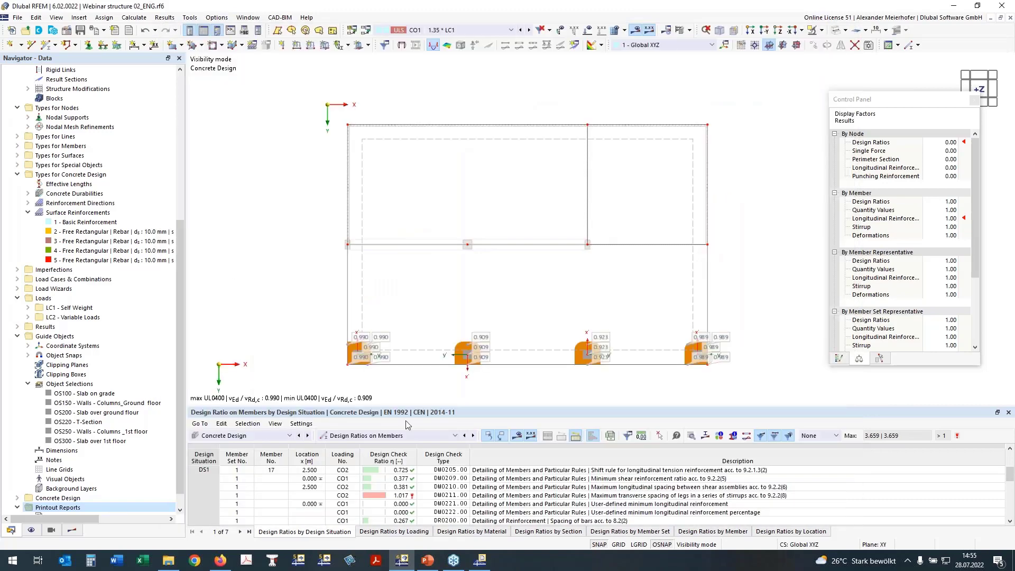
# Step: Check the open Concrete Design and Annex for Plots report windows and return to the model
pyautogui.moveTo(488, 565)
pyautogui.click(485, 564)
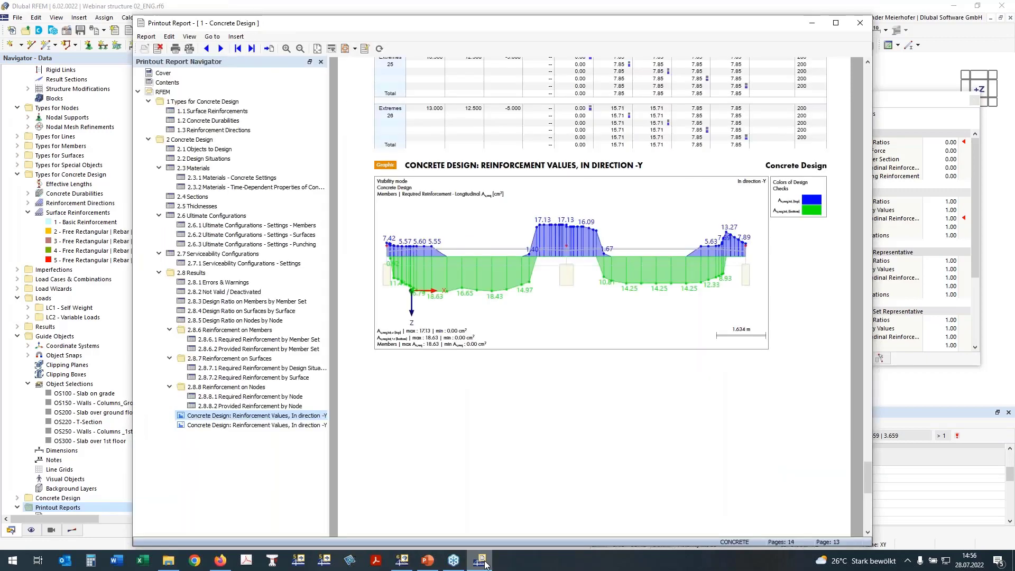
pyautogui.click(485, 565)
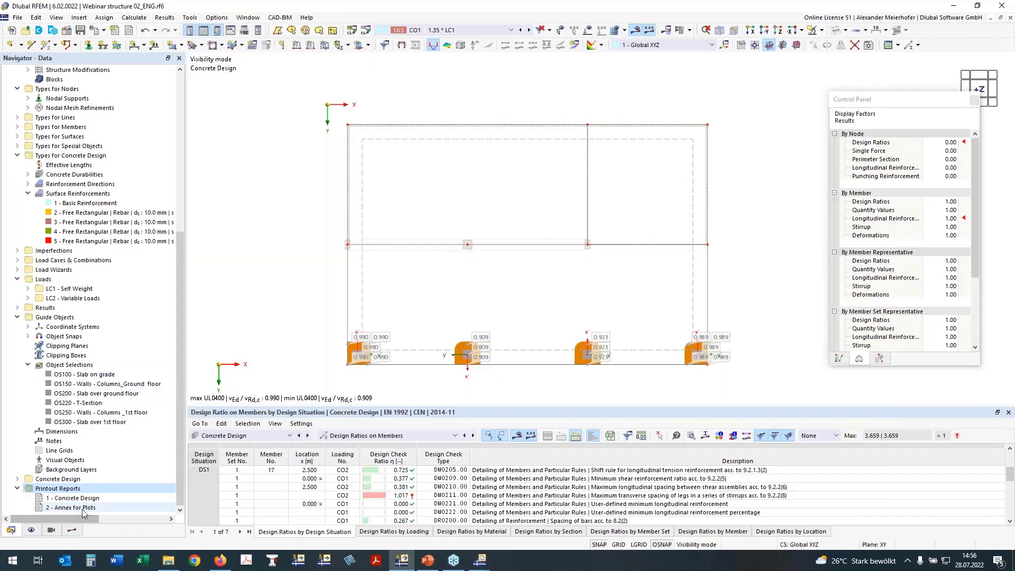
pyautogui.moveTo(481, 564)
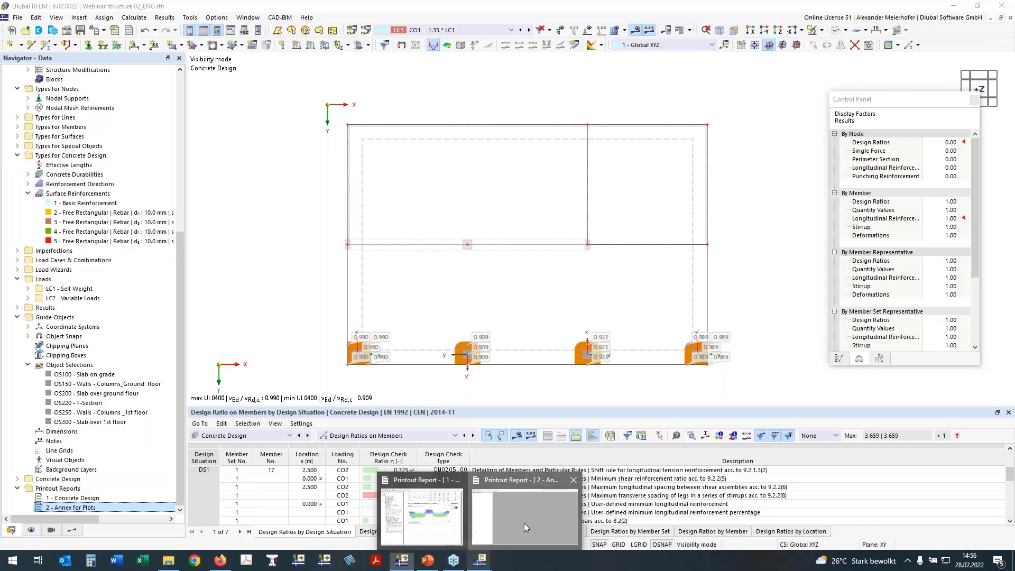
pyautogui.click(525, 522)
pyautogui.click(954, 6)
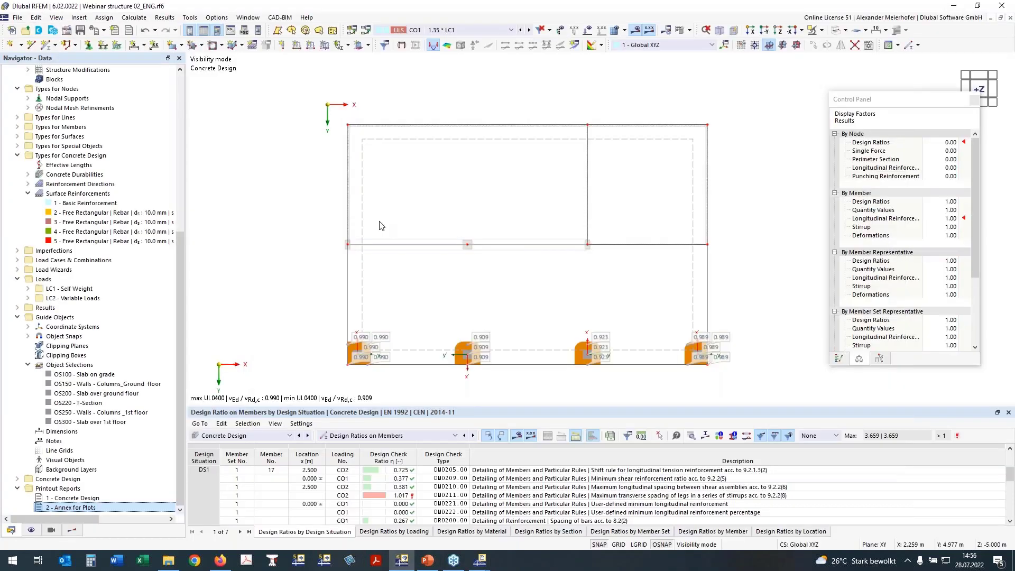
# Step: Redefine the graphic printout area in the +Z view as a clipped rectangle enclosing the whole slab, starting at about X 0.500 m, Y 0.750 m
pyautogui.moveTo(308, 201); pyautogui.dragTo(260, 180, button='middle')
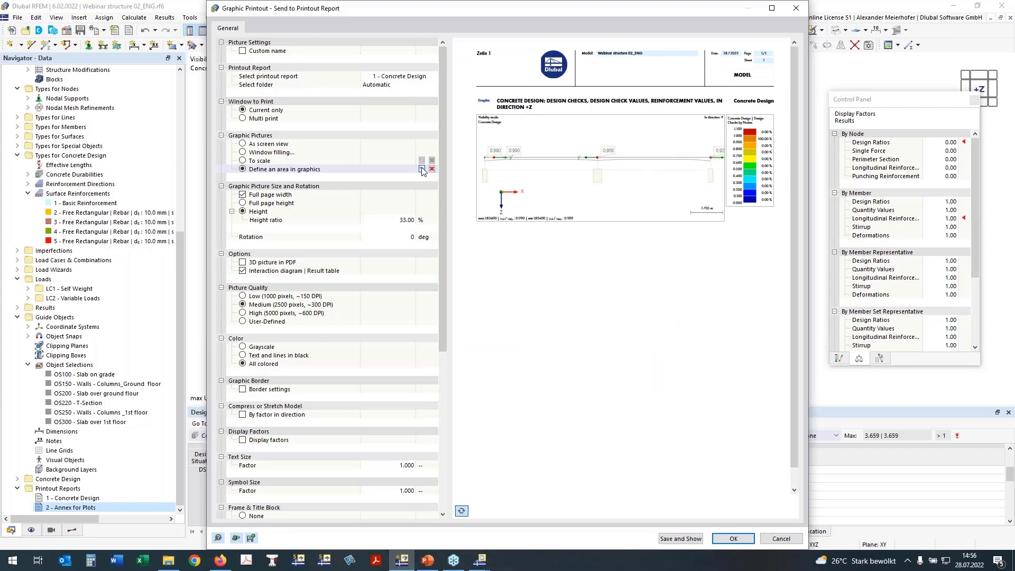
pyautogui.click(421, 170)
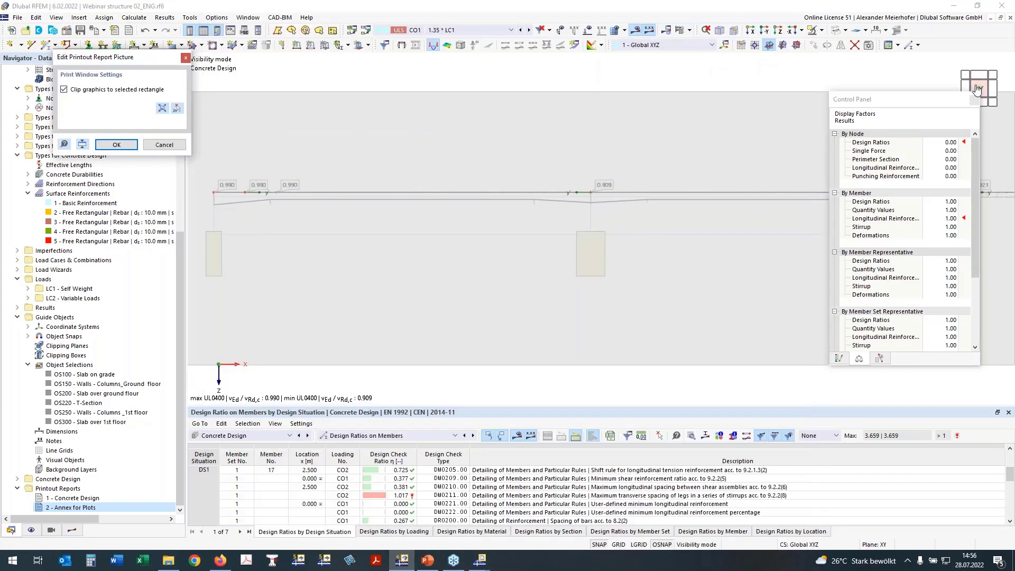
pyautogui.click(778, 31)
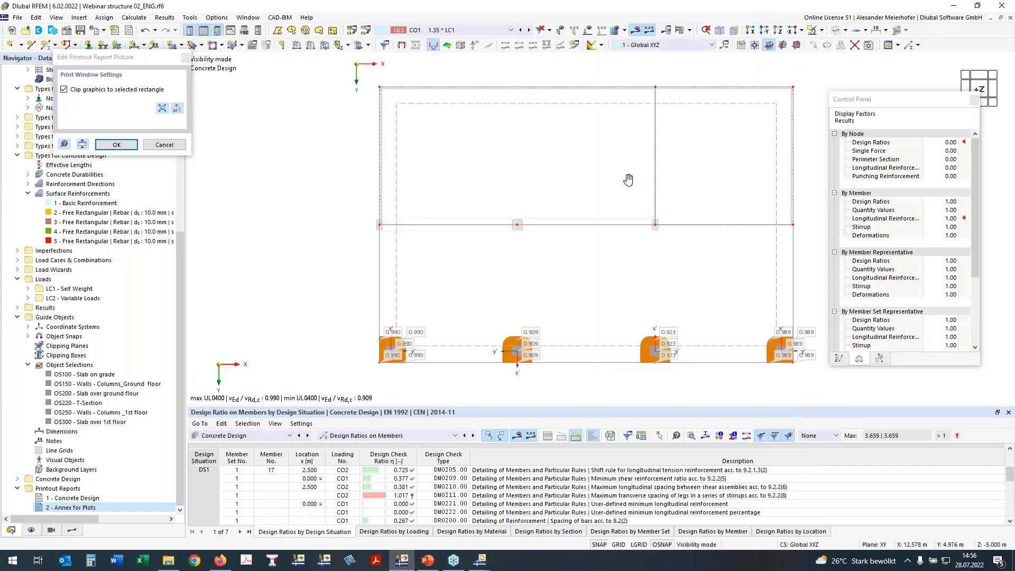
pyautogui.moveTo(629, 179); pyautogui.dragTo(559, 183, button='middle')
pyautogui.click(163, 108)
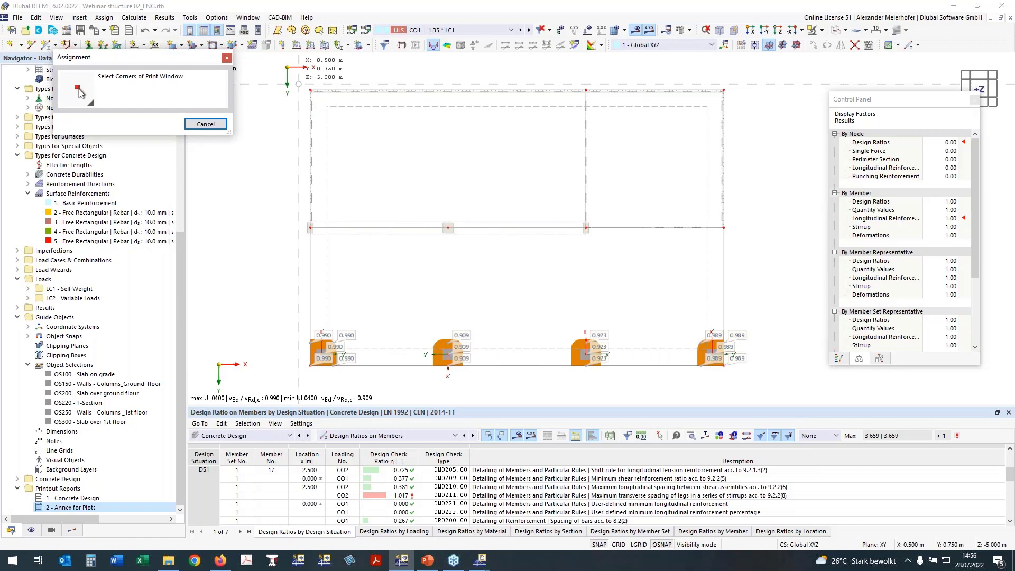
pyautogui.click(299, 81)
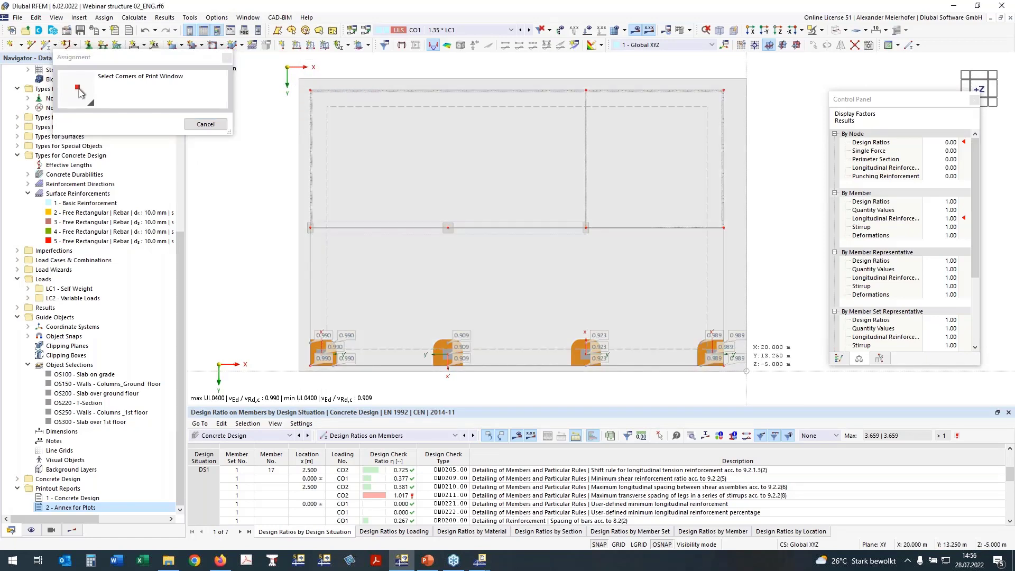
pyautogui.click(753, 383)
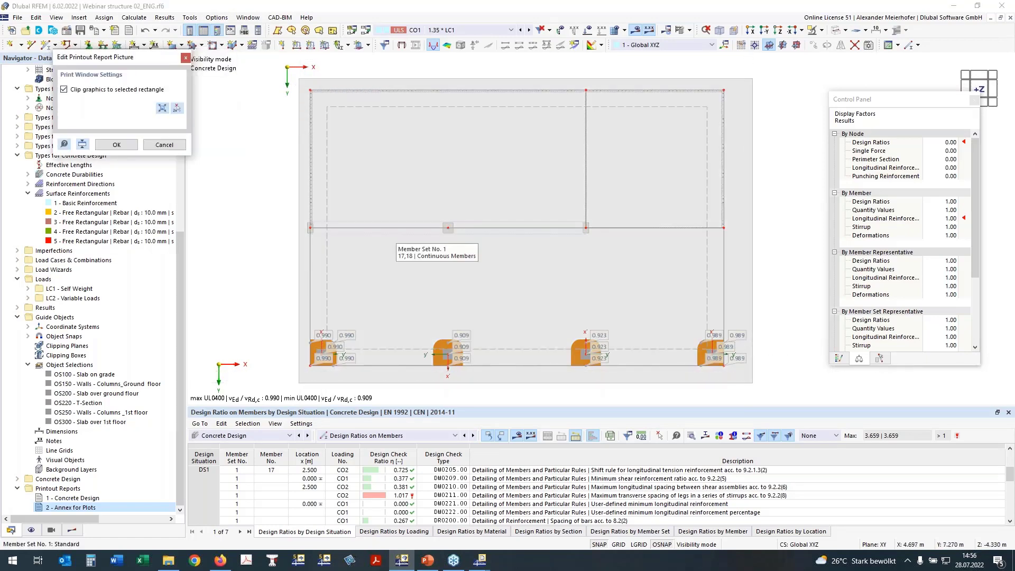
pyautogui.click(116, 144)
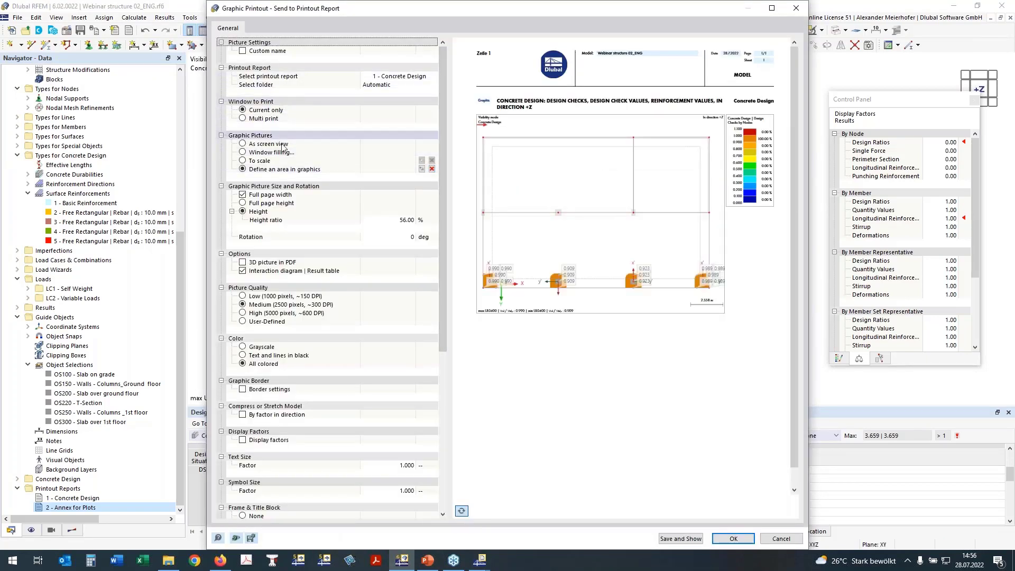
# Step: Switch the graphic printout to multi print and exclude the model and load pictures
pyautogui.click(244, 118)
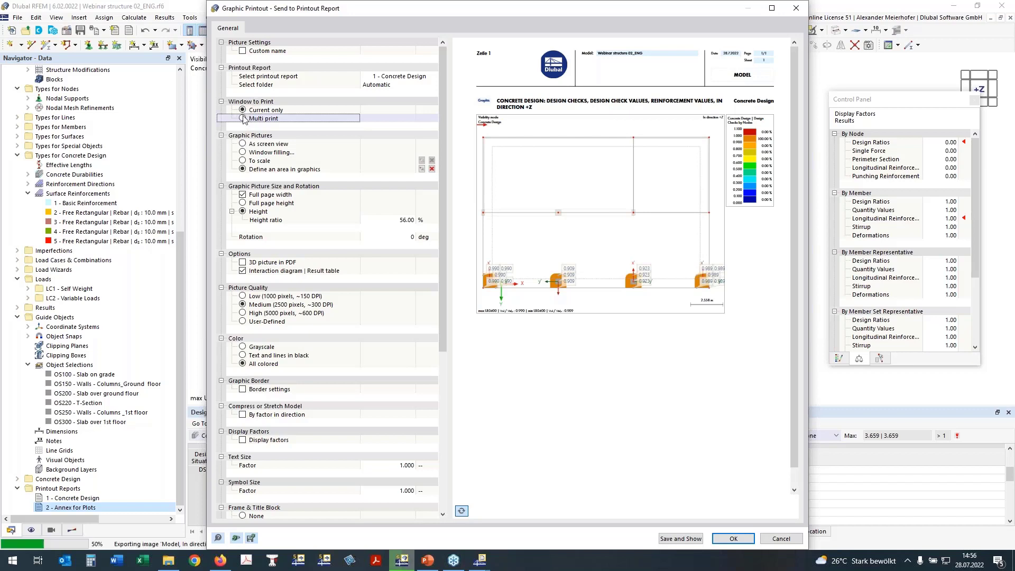
pyautogui.click(243, 118)
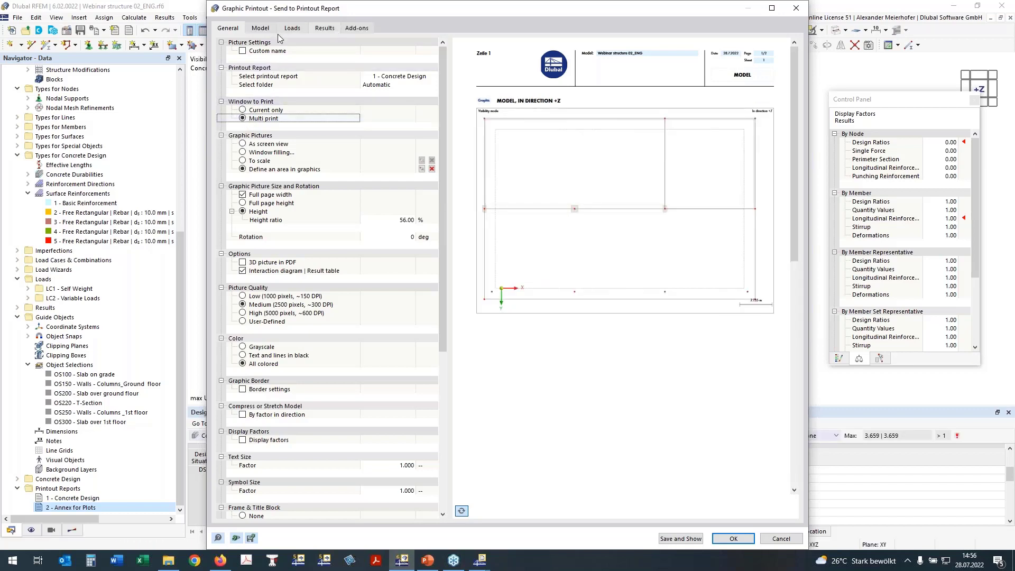
pyautogui.click(260, 29)
pyautogui.click(232, 42)
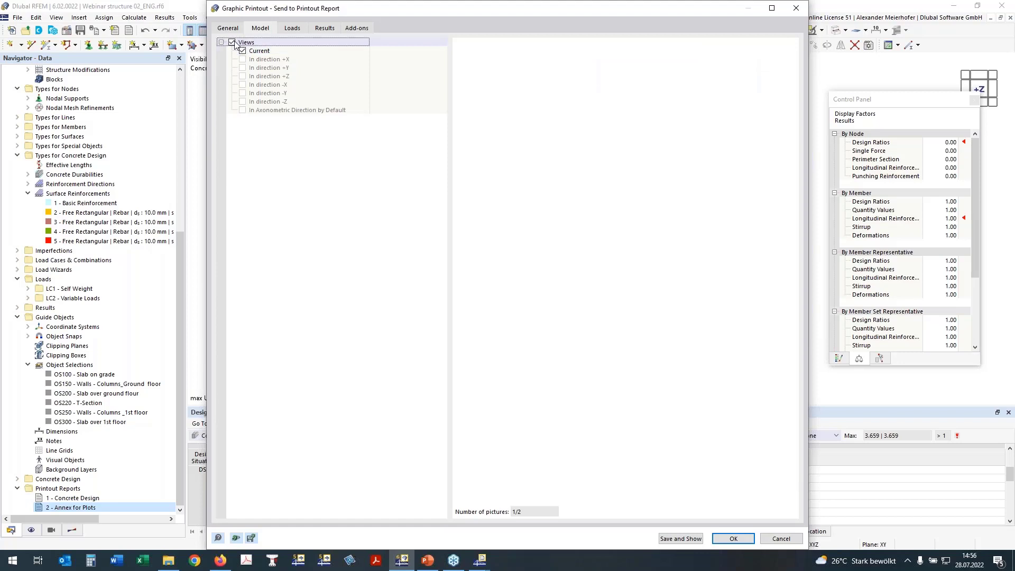
pyautogui.click(292, 28)
pyautogui.click(233, 42)
pyautogui.click(324, 29)
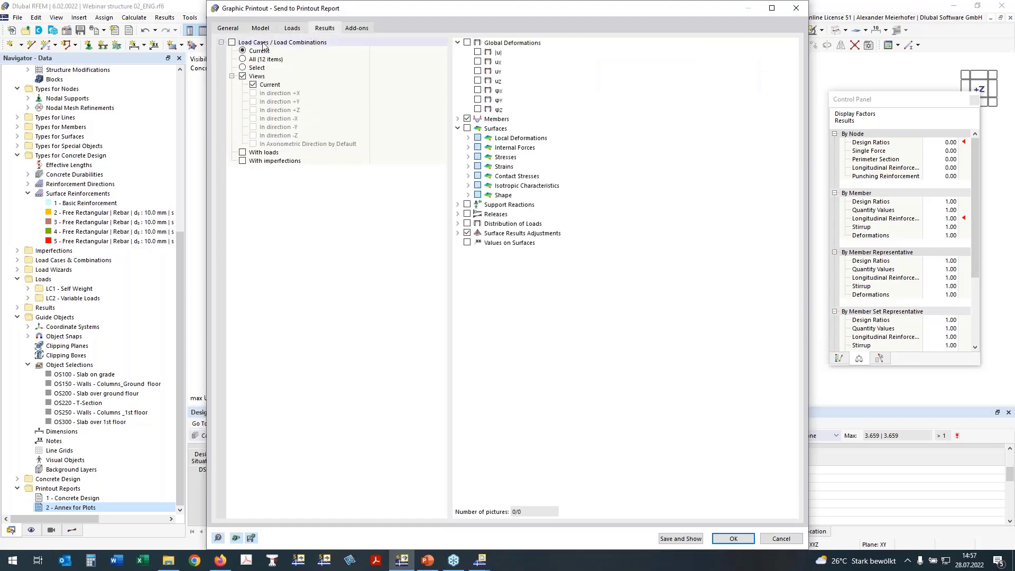
# Step: Include the surface ultimate limit state design checks UL0101.01 to UL0101.04 in the concrete design pictures
pyautogui.click(356, 29)
pyautogui.moveTo(475, 10); pyautogui.dragTo(374, 18)
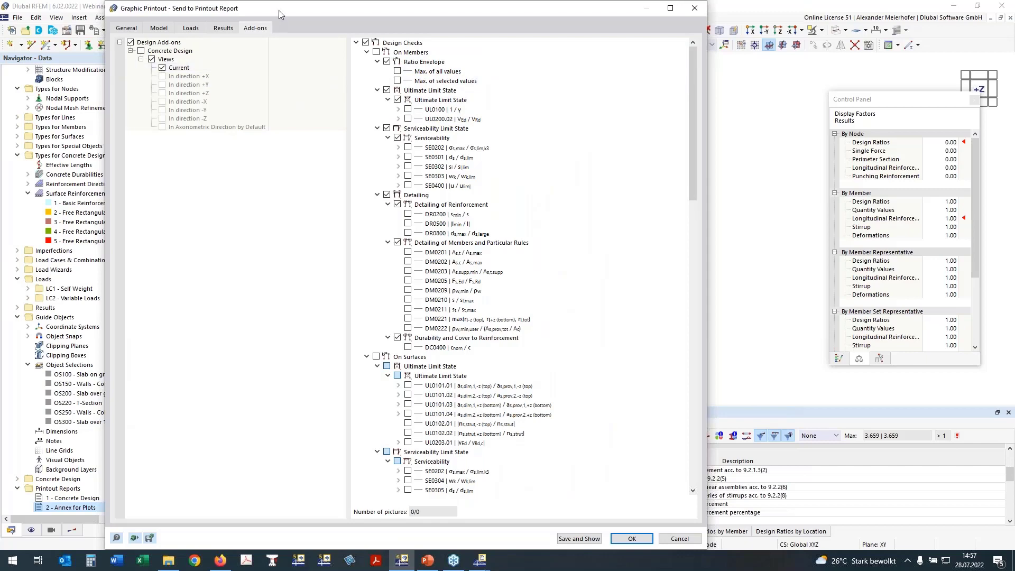
pyautogui.moveTo(306, 13); pyautogui.dragTo(407, 21)
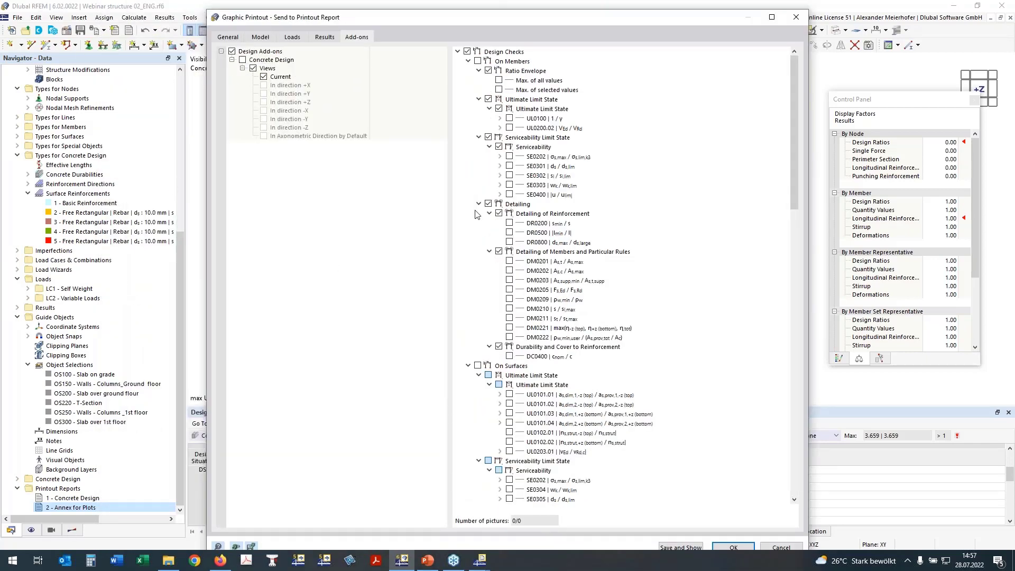
pyautogui.click(468, 61)
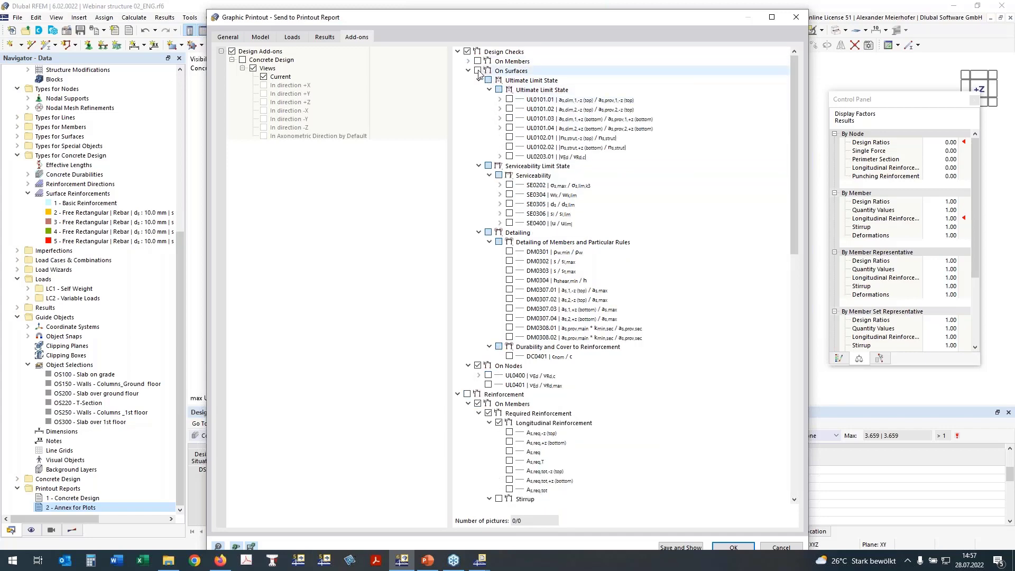
pyautogui.click(510, 99)
pyautogui.click(509, 109)
pyautogui.click(509, 118)
pyautogui.click(510, 128)
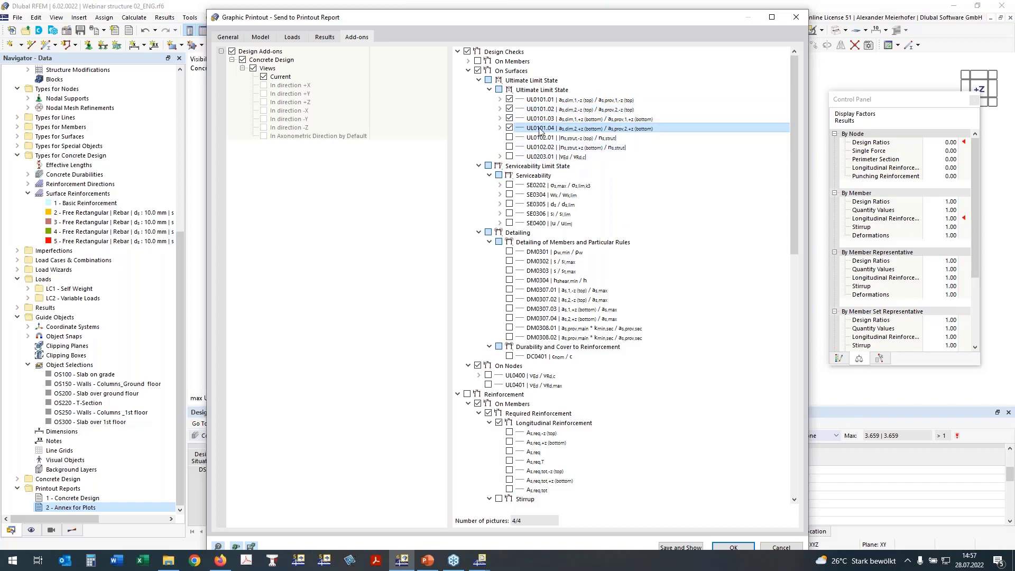
# Step: Include surface serviceability checks SE0304 with crack widths wk,-z (top) and wk,+z (bottom), and SE0400 with deflection uz
pyautogui.click(509, 194)
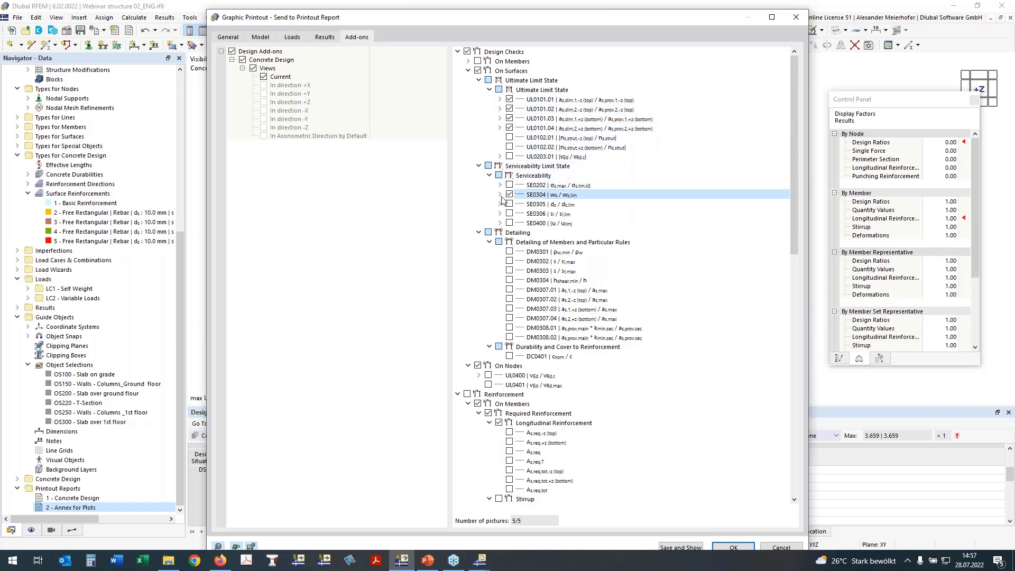
pyautogui.click(500, 194)
pyautogui.click(520, 214)
pyautogui.click(520, 204)
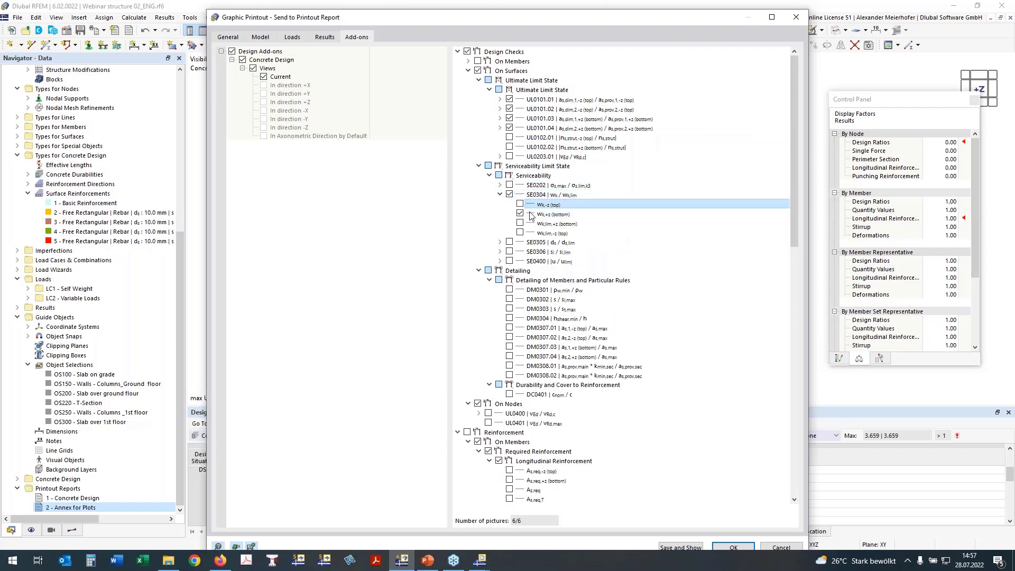
pyautogui.click(509, 261)
pyautogui.click(501, 262)
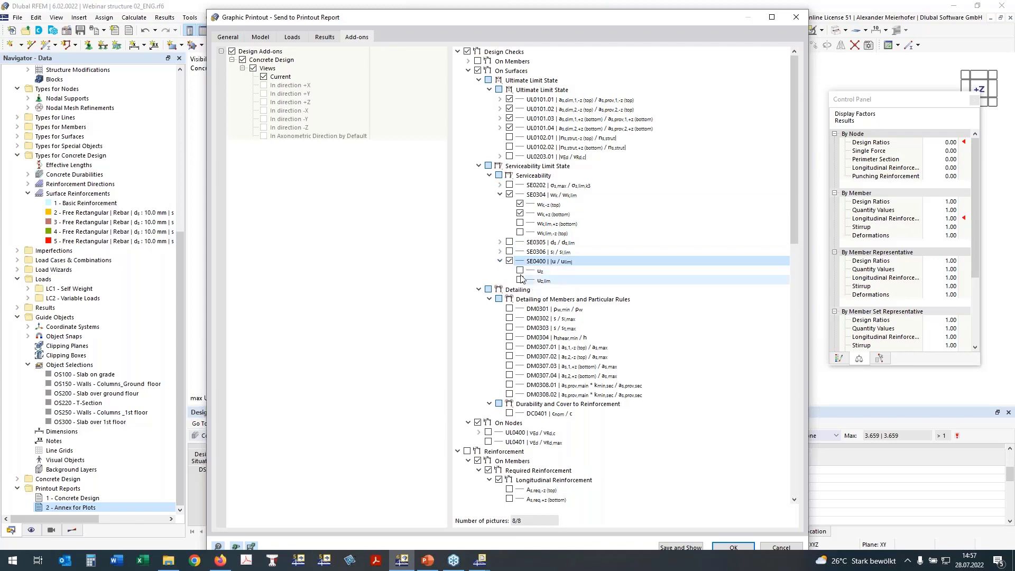
pyautogui.click(520, 270)
# Step: Include the nodal punching check UL0400 together with its vEd values in the printout pictures
pyautogui.scroll(-5, 561, 233)
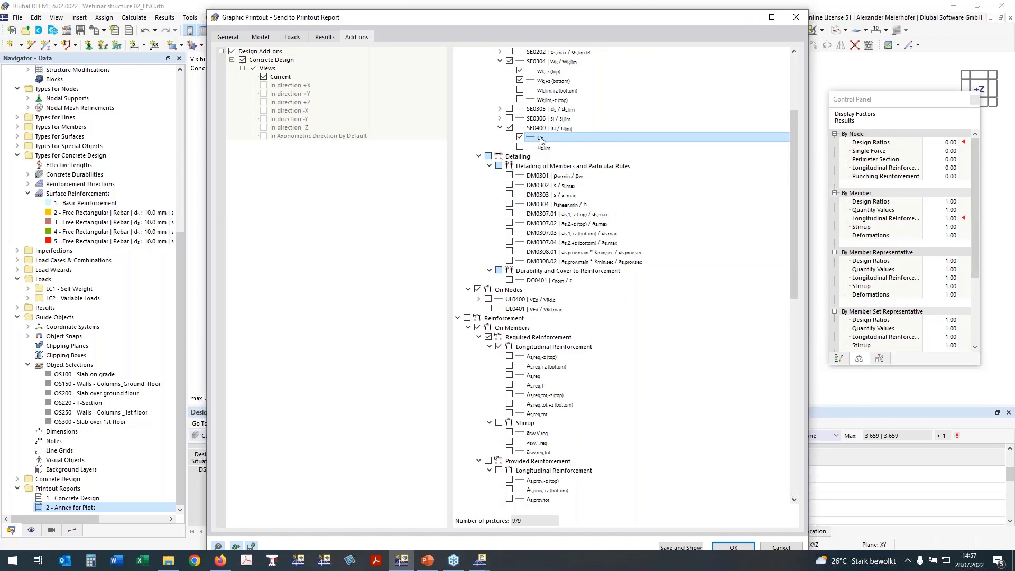
pyautogui.click(479, 157)
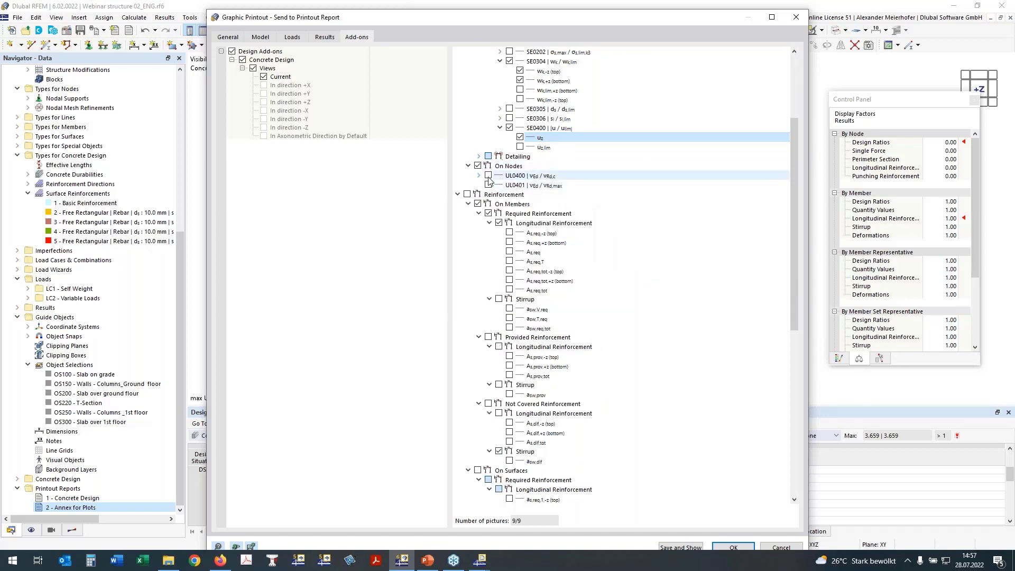
pyautogui.click(488, 178)
pyautogui.press('space')
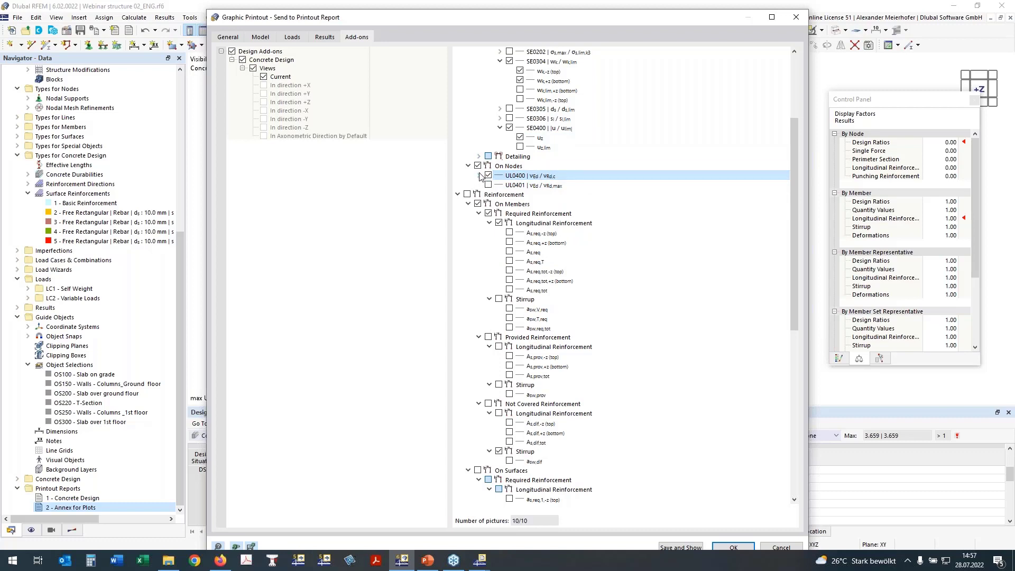
pyautogui.click(480, 176)
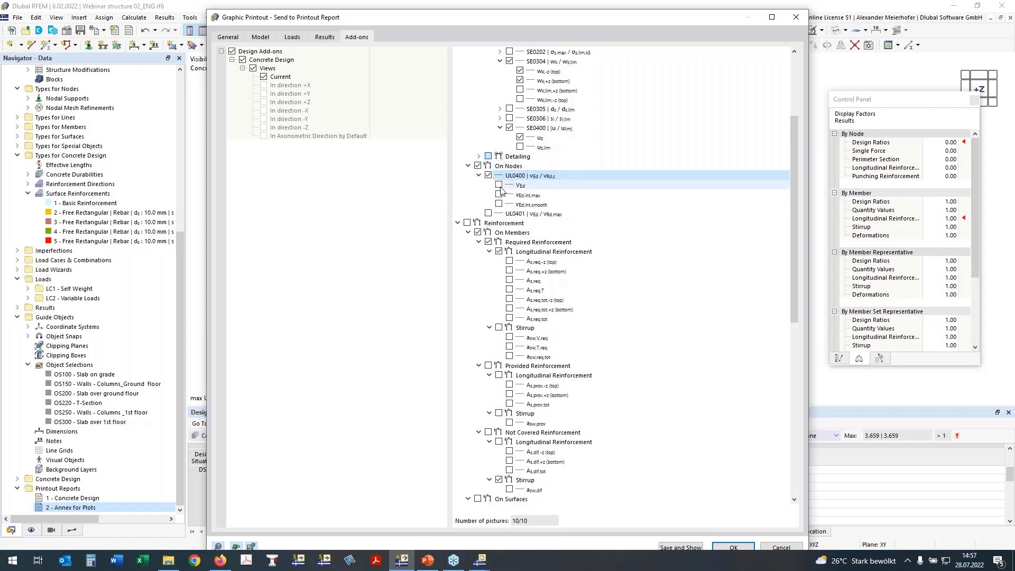
pyautogui.click(522, 187)
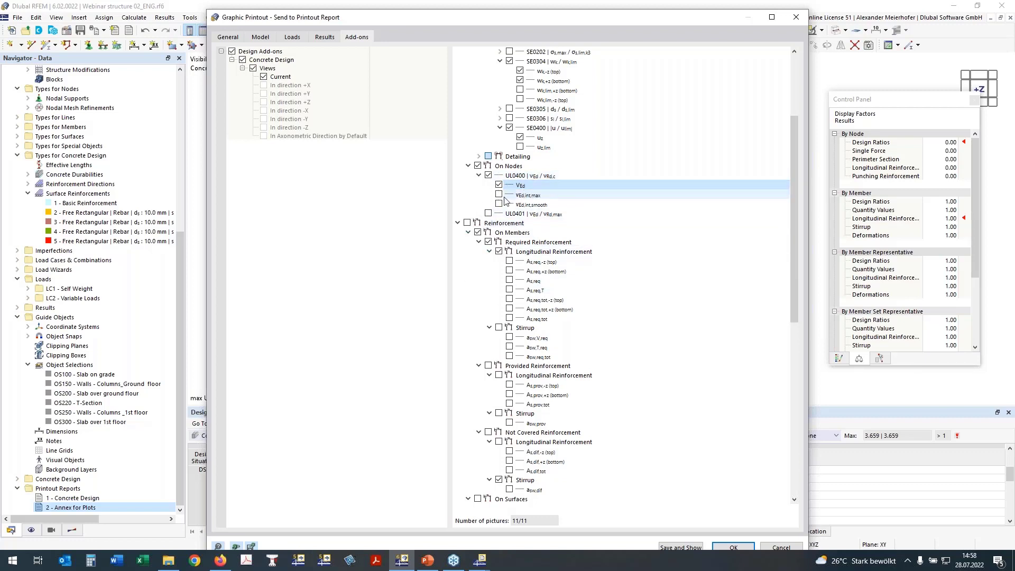
# Step: Include the required longitudinal surface reinforcement as,req in directions 1 and 2 for top and bottom, leaving out member reinforcement
pyautogui.click(468, 223)
pyautogui.click(478, 232)
pyautogui.click(469, 233)
pyautogui.click(511, 272)
pyautogui.click(511, 274)
pyautogui.click(510, 280)
pyautogui.click(510, 291)
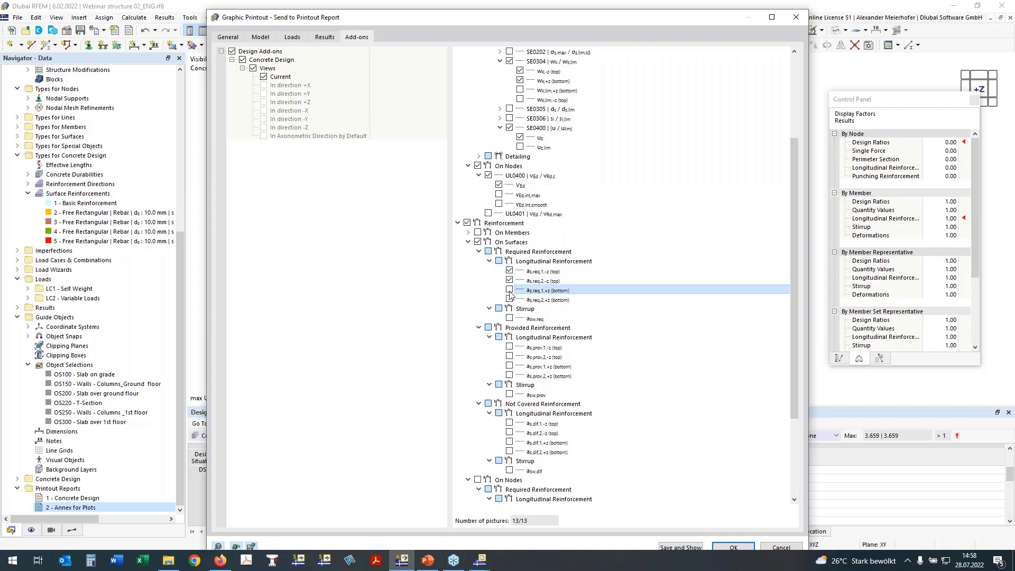
pyautogui.click(509, 290)
pyautogui.click(509, 300)
pyautogui.scroll(-2, 552, 256)
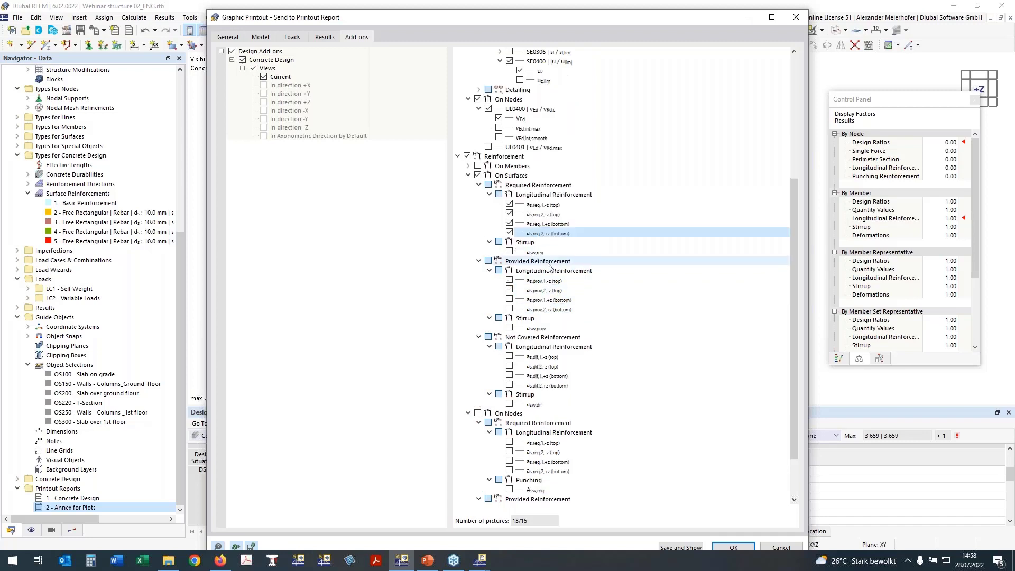
# Step: Include the provided longitudinal surface reinforcement as,prov in directions 1 and 2 for both top and bottom in the printout pictures
pyautogui.click(510, 282)
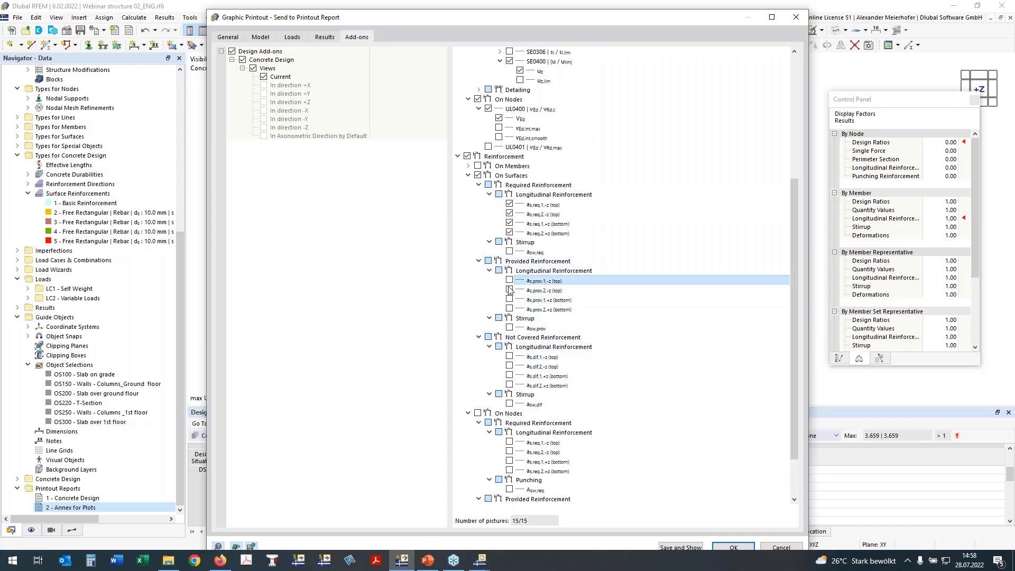
pyautogui.click(509, 290)
pyautogui.click(510, 299)
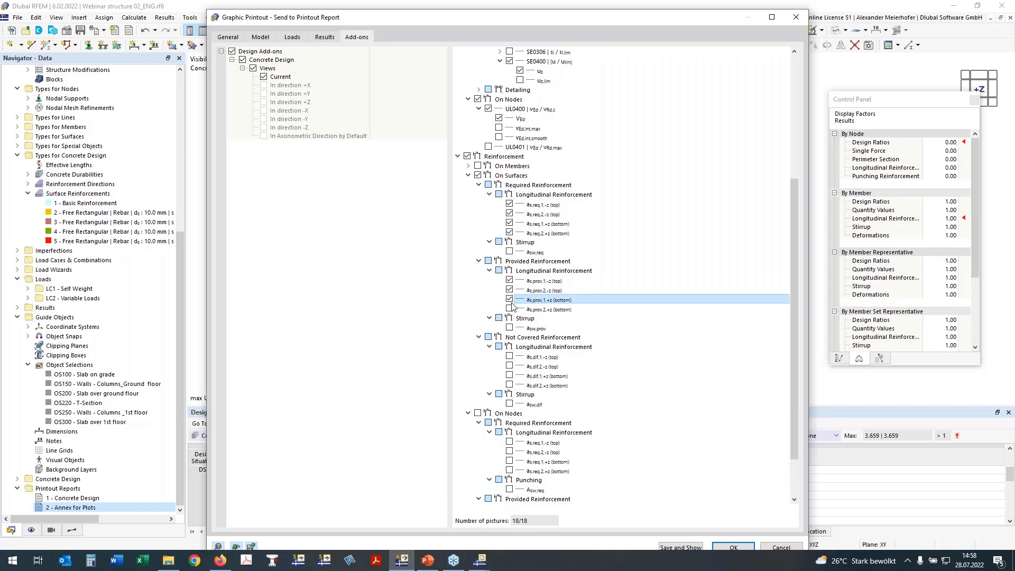
pyautogui.click(509, 309)
# Step: Include reinforcement on nodes with the required longitudinal top reinforcement as,req,1,-z and as,req,2,-z
pyautogui.scroll(1, 461, 204)
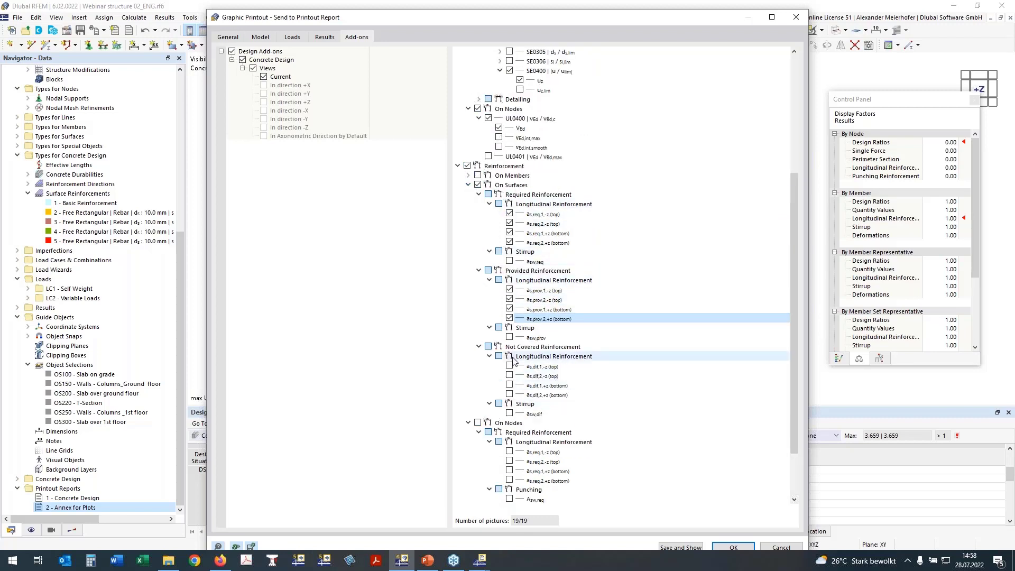
pyautogui.click(477, 424)
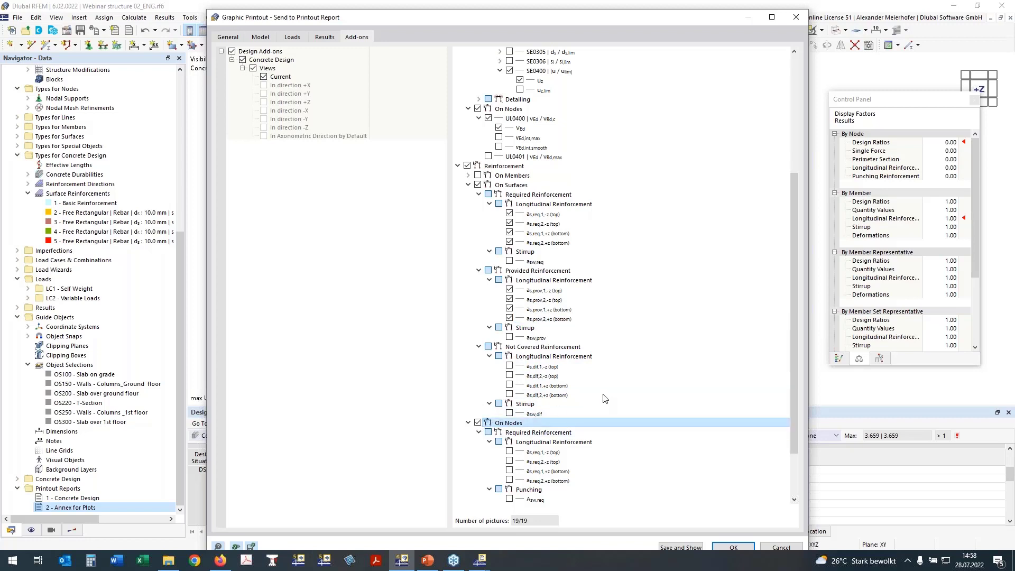
pyautogui.scroll(-3, 605, 399)
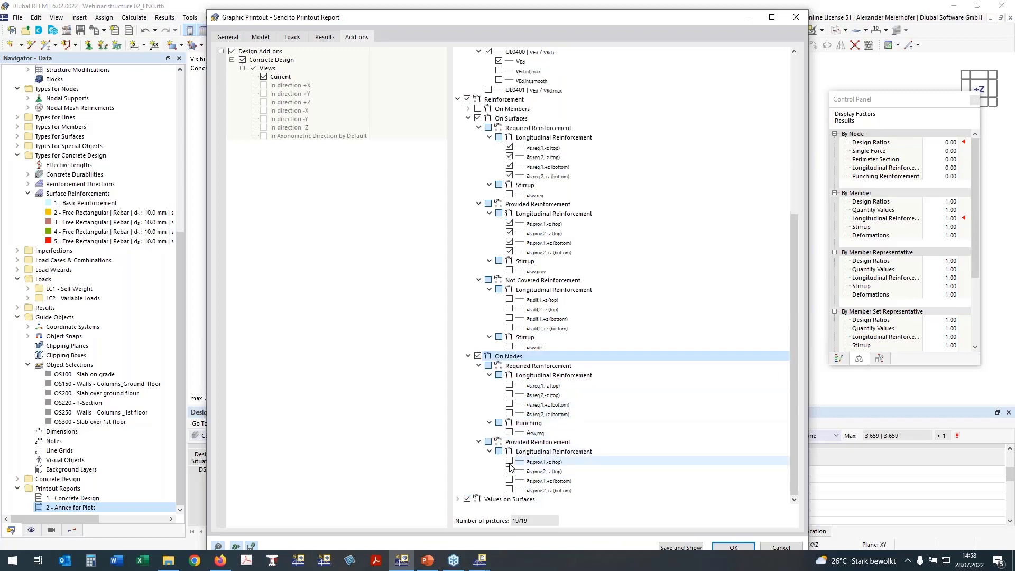
pyautogui.click(509, 385)
pyautogui.click(517, 394)
pyautogui.click(510, 395)
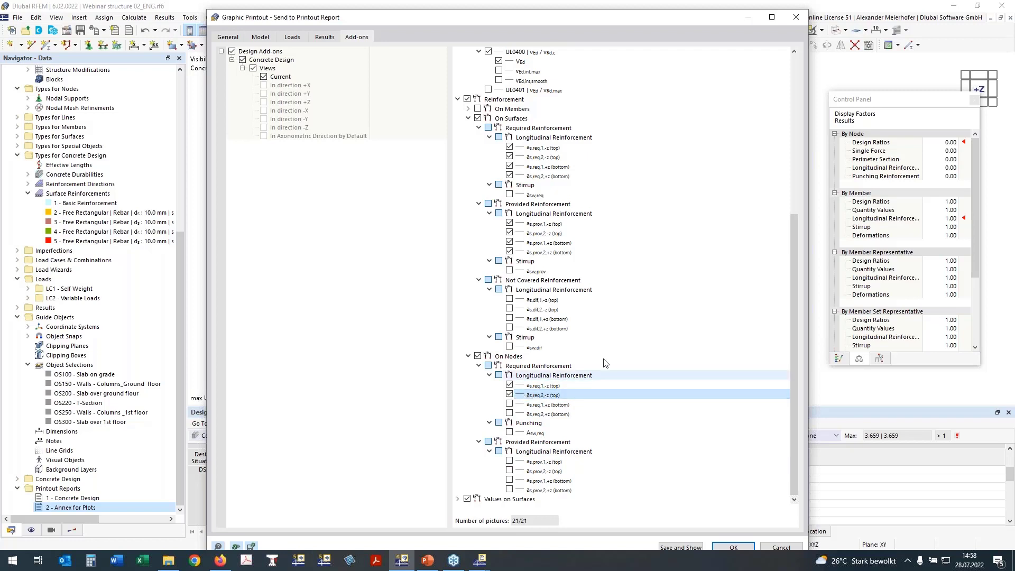
# Step: Save the picture selection, send it to the printout report and bring up the 2 - Annex for Plots window while the images export
pyautogui.click(691, 546)
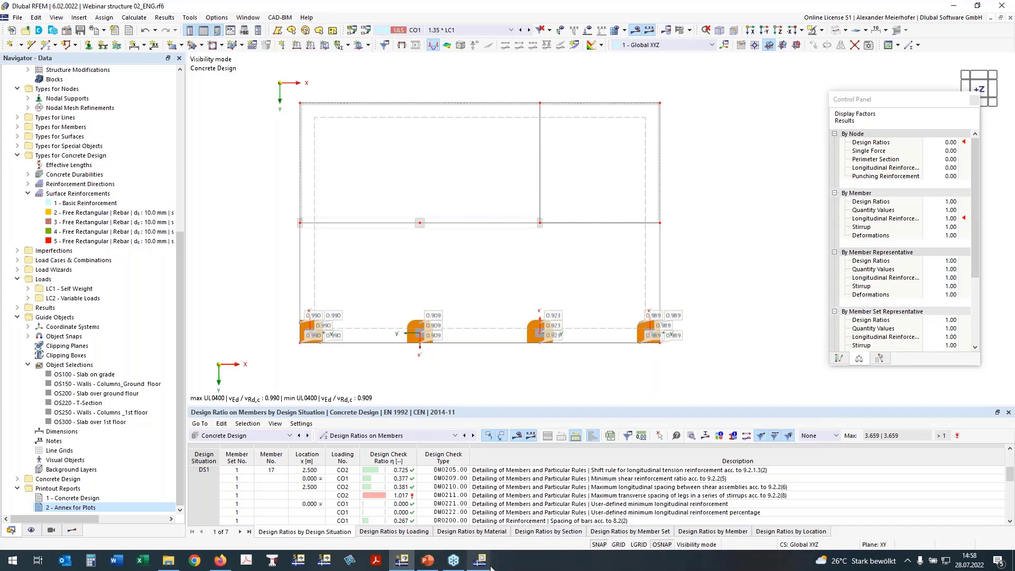
pyautogui.moveTo(481, 562)
pyautogui.click(528, 510)
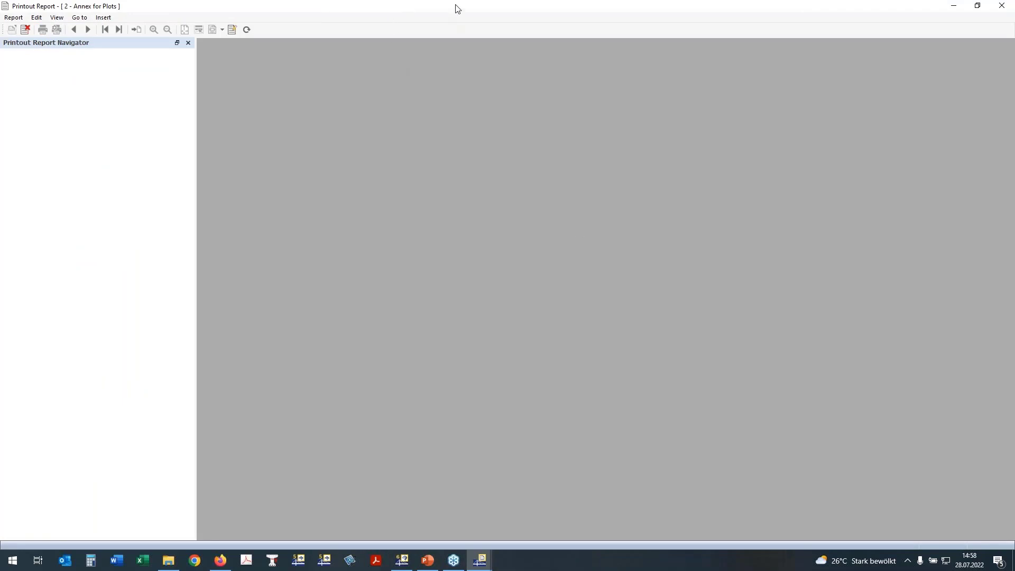
pyautogui.moveTo(456, 13); pyautogui.dragTo(575, 22)
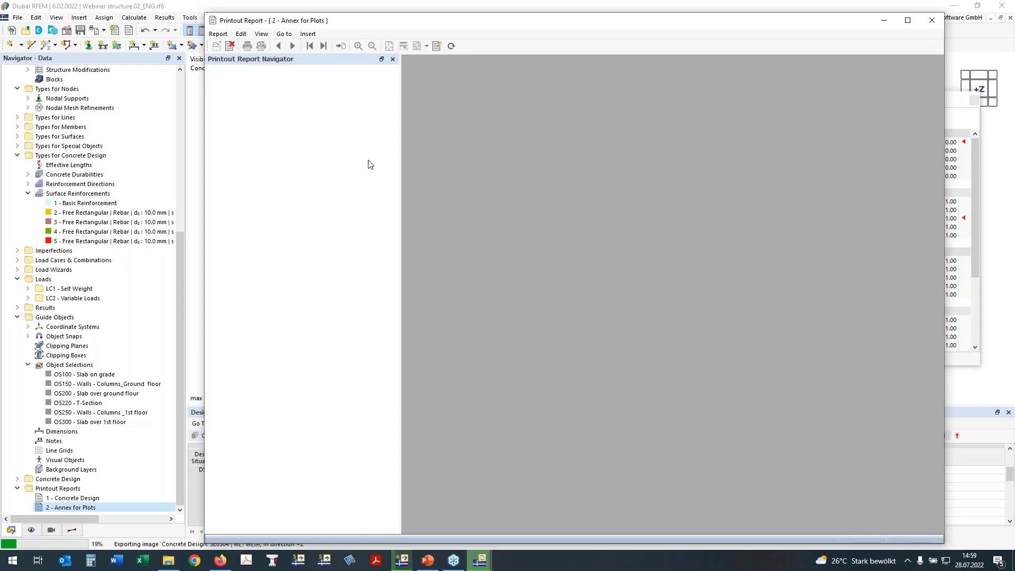
pyautogui.click(403, 562)
# Step: Bring up the 1 - Concrete Design report and examine its reinforcement value graphics in direction -Y
pyautogui.moveTo(480, 561)
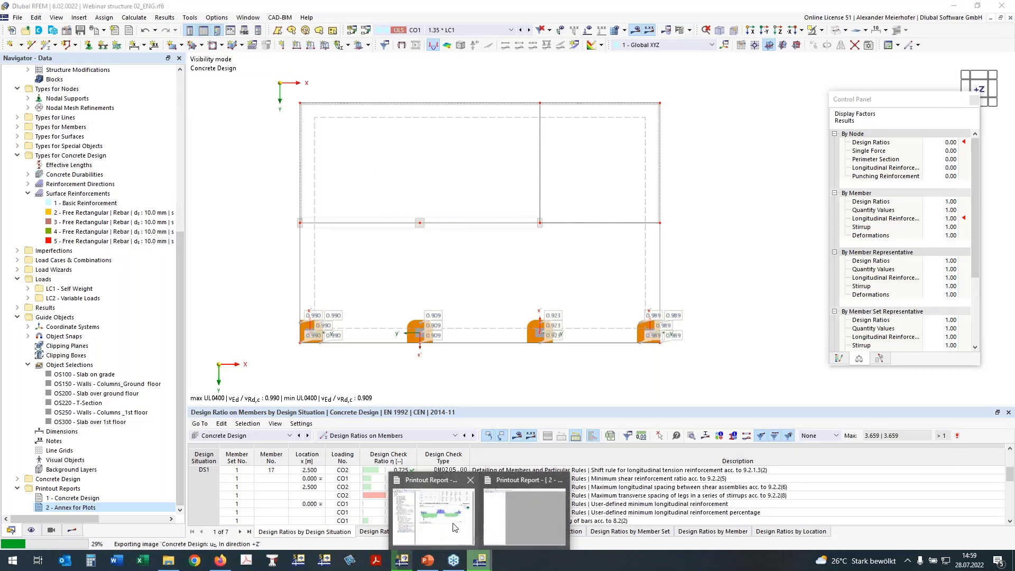
pyautogui.click(434, 517)
pyautogui.scroll(-4, 362, 258)
pyautogui.scroll(-6, 361, 258)
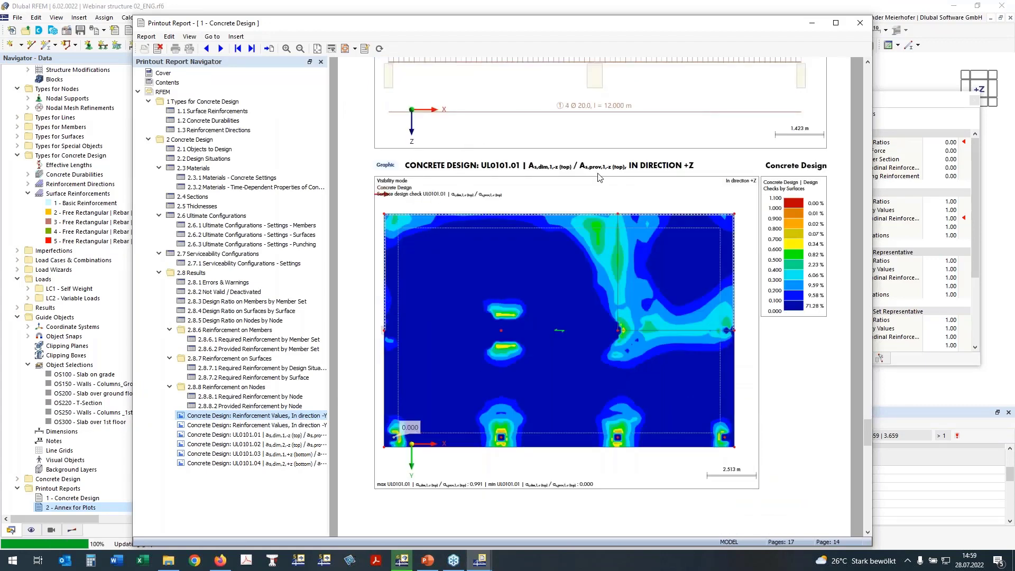
pyautogui.scroll(-1, 587, 246)
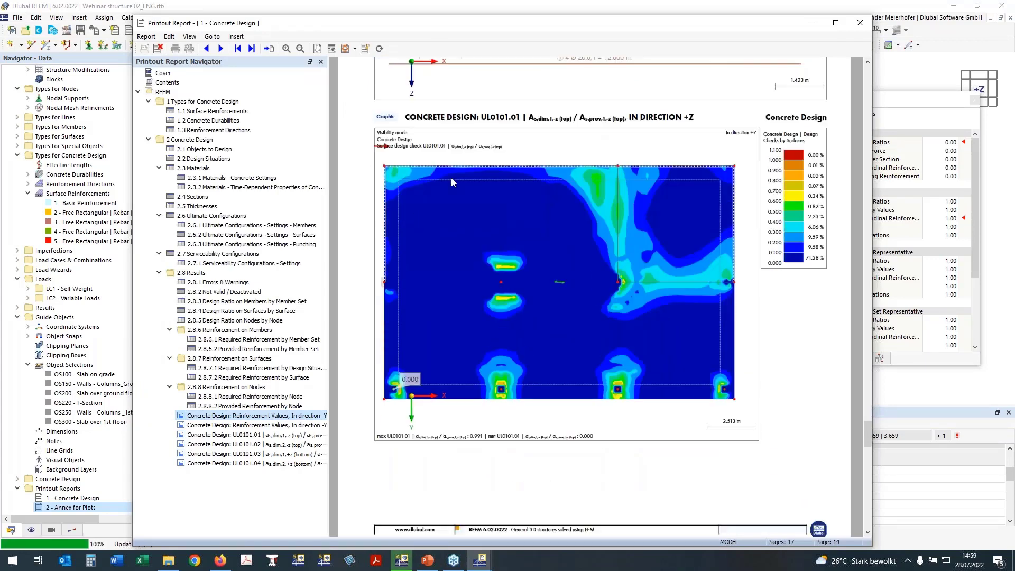
pyautogui.moveTo(530, 25); pyautogui.dragTo(477, 15)
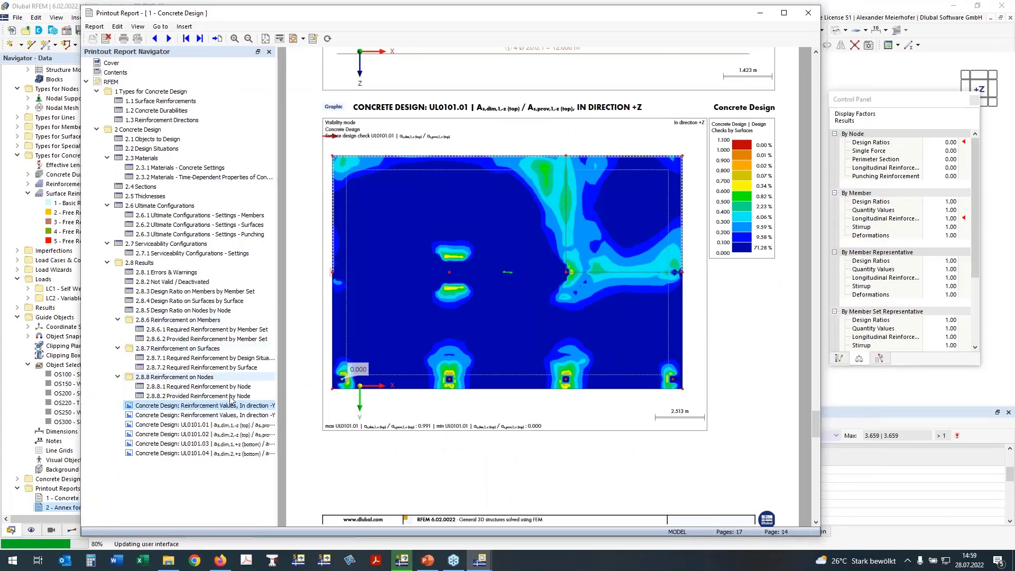
pyautogui.click(210, 417)
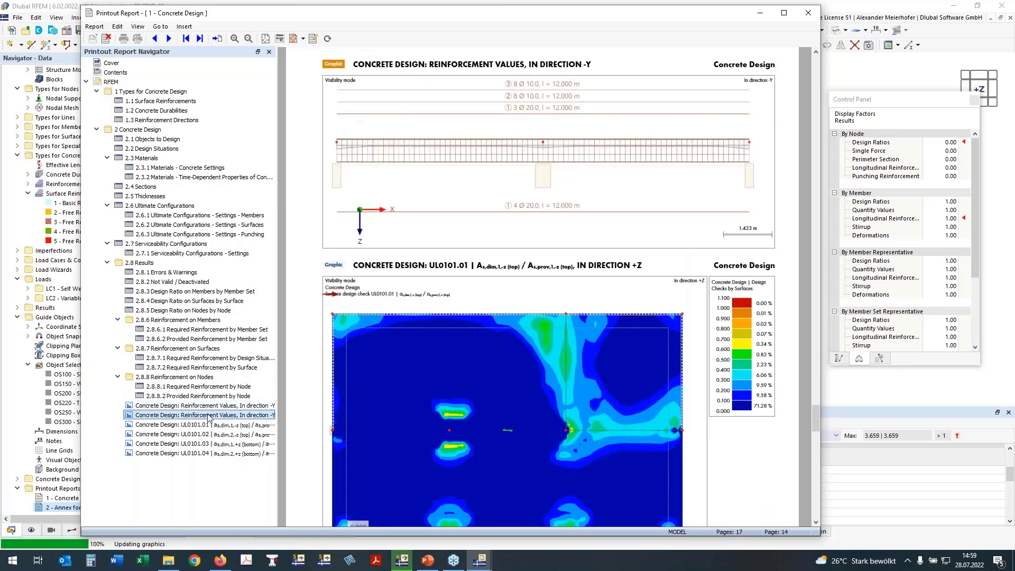
pyautogui.scroll(-3, 436, 341)
pyautogui.scroll(-1, 436, 339)
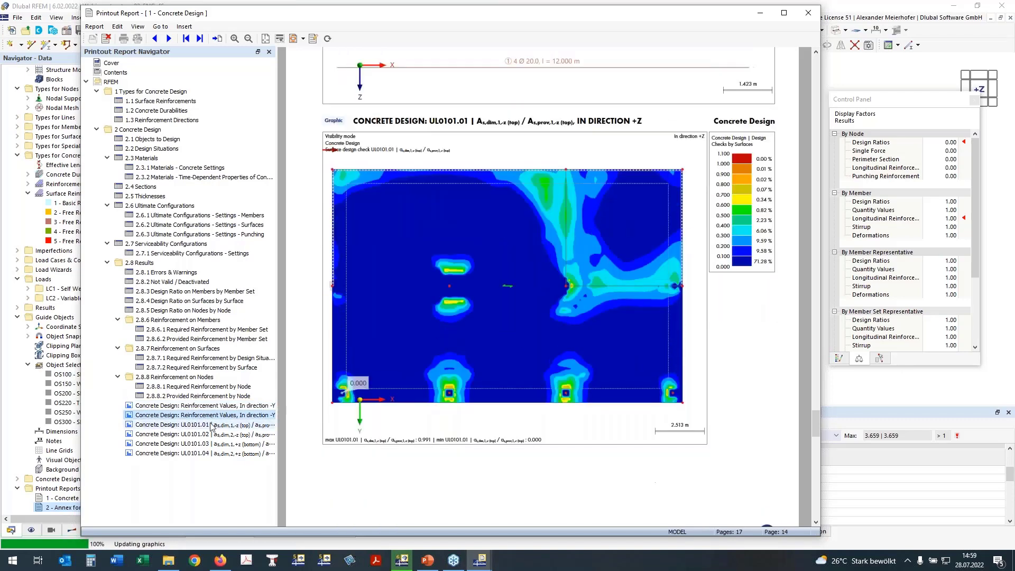
# Step: Examine the surface design check plots UL0101.01 to UL0101.04 in the Concrete Design report
pyautogui.click(211, 427)
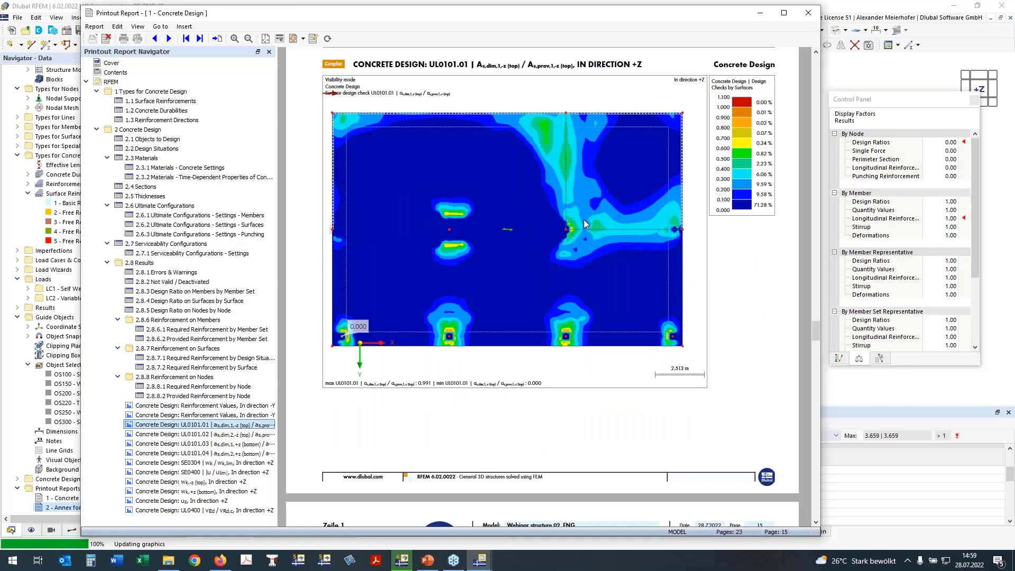
pyautogui.scroll(-2, 584, 220)
pyautogui.scroll(-7, 583, 221)
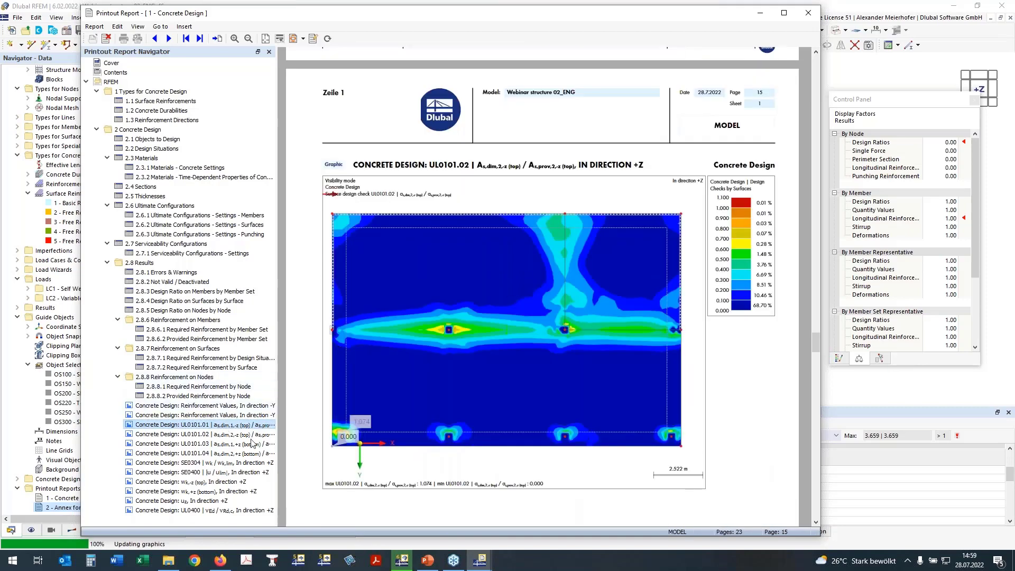
pyautogui.scroll(-10, 516, 324)
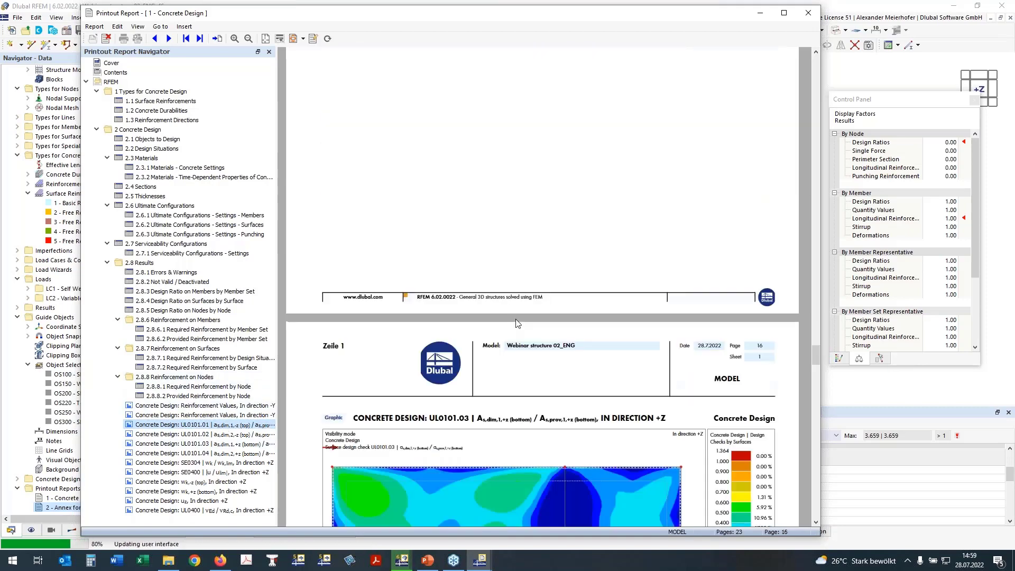
pyautogui.scroll(-12, 517, 323)
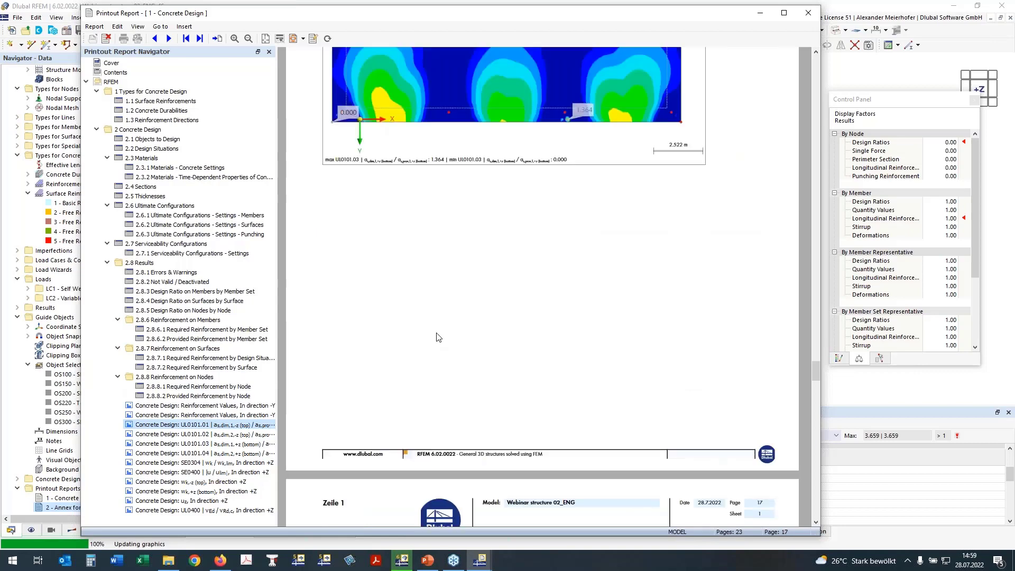
pyautogui.scroll(-10, 439, 337)
# Step: Review the SE0304, SE0400 and crack width wk top and bottom plots in the report, and return to the model
pyautogui.click(194, 464)
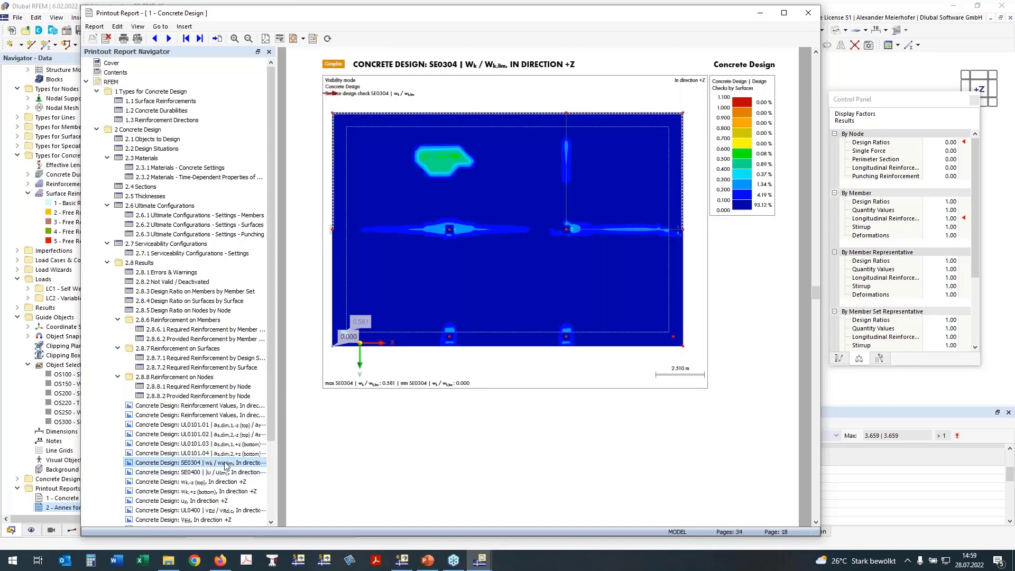
pyautogui.click(211, 472)
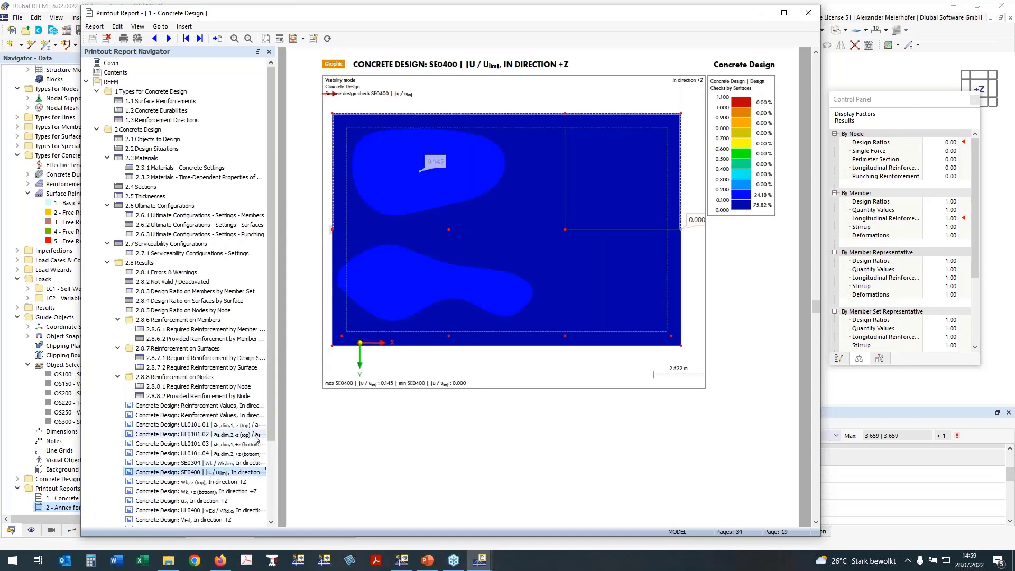
pyautogui.click(200, 484)
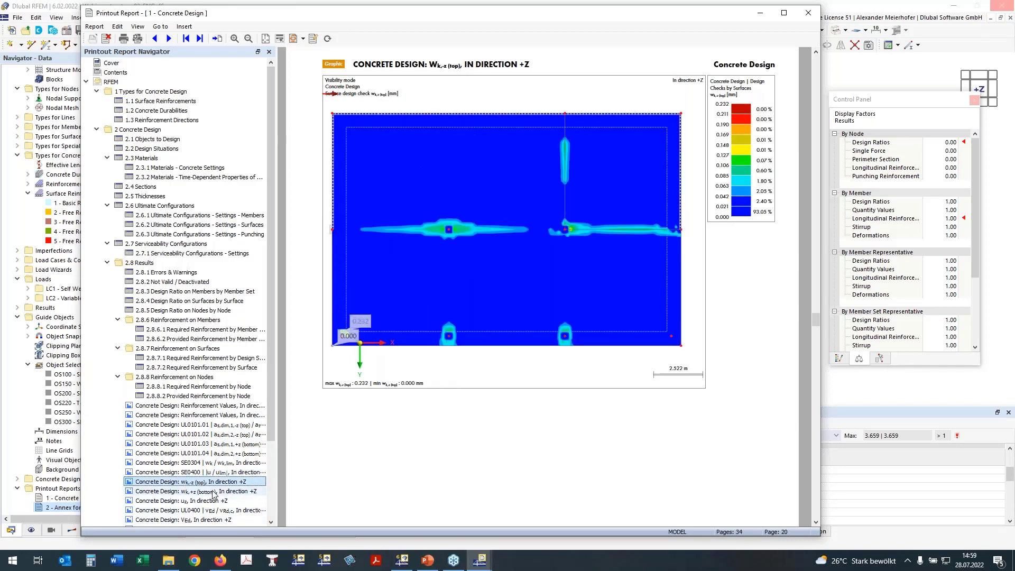
pyautogui.click(211, 493)
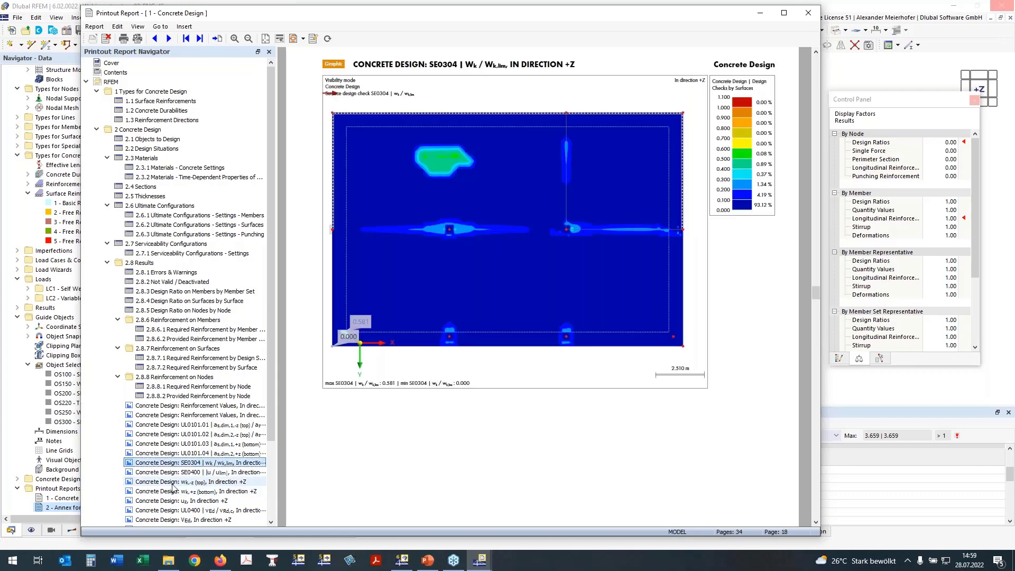
pyautogui.press('Down')
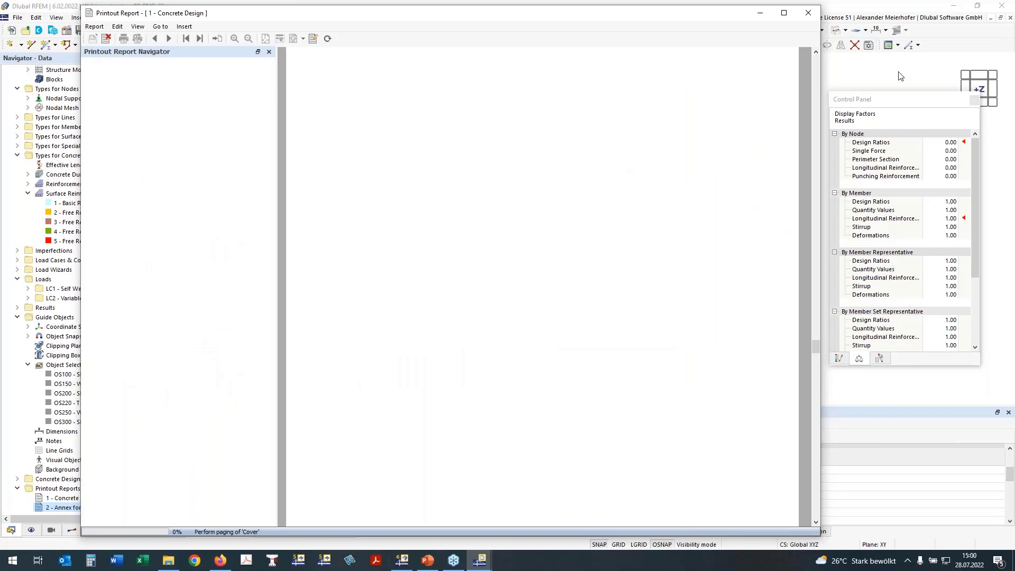
pyautogui.click(760, 14)
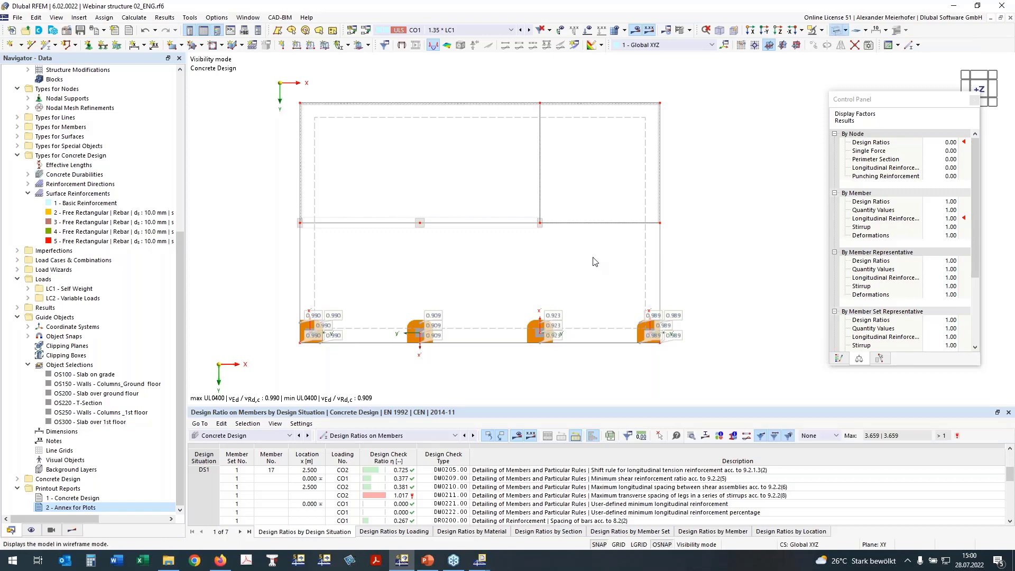
# Step: Turn off the wireframe display and cancel the visibility mode to show the whole building
pyautogui.click(836, 31)
pyautogui.keyDown('ctrl'); pyautogui.moveTo(377, 286); pyautogui.dragTo(689, 116, button='middle'); pyautogui.keyUp('ctrl')
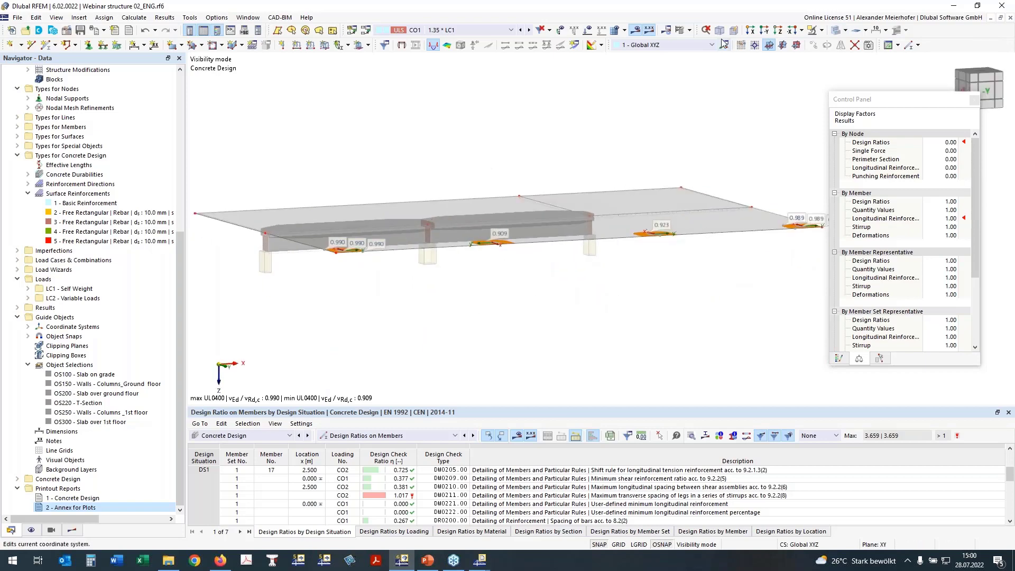
pyautogui.keyDown('ctrl'); pyautogui.moveTo(726, 132); pyautogui.dragTo(604, 172, button='middle'); pyautogui.keyUp('ctrl')
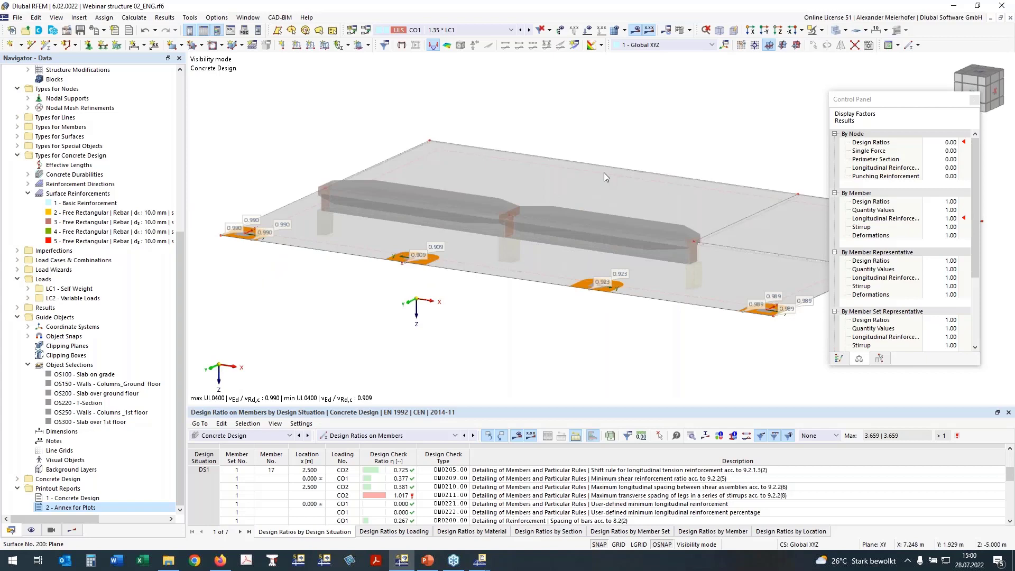
pyautogui.click(823, 32)
pyautogui.click(823, 101)
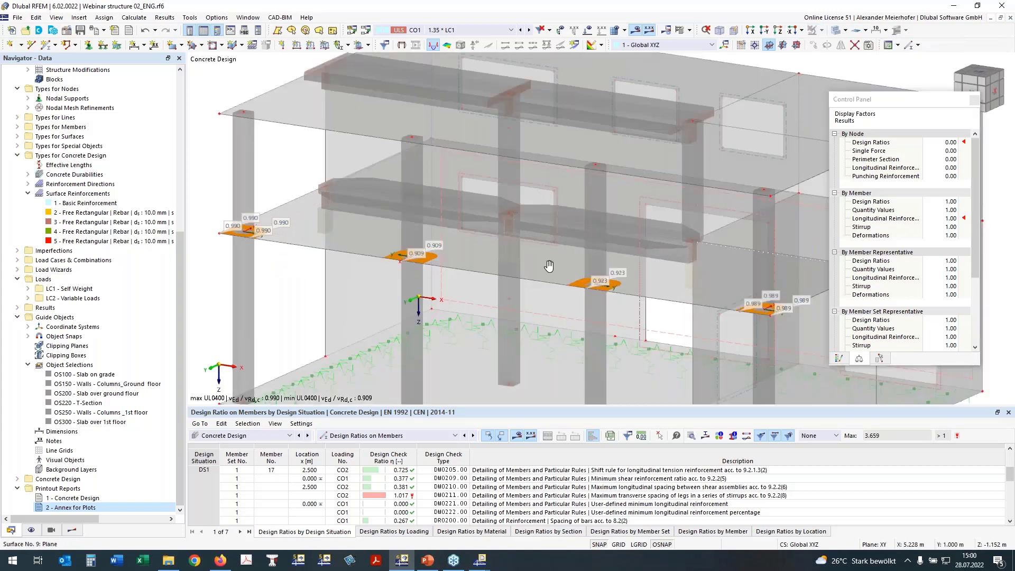
# Step: Isolate the slab on grade by window-selecting it in a front view and hiding all other objects
pyautogui.keyDown('ctrl'); pyautogui.moveTo(550, 266); pyautogui.dragTo(523, 264, button='middle'); pyautogui.keyUp('ctrl')
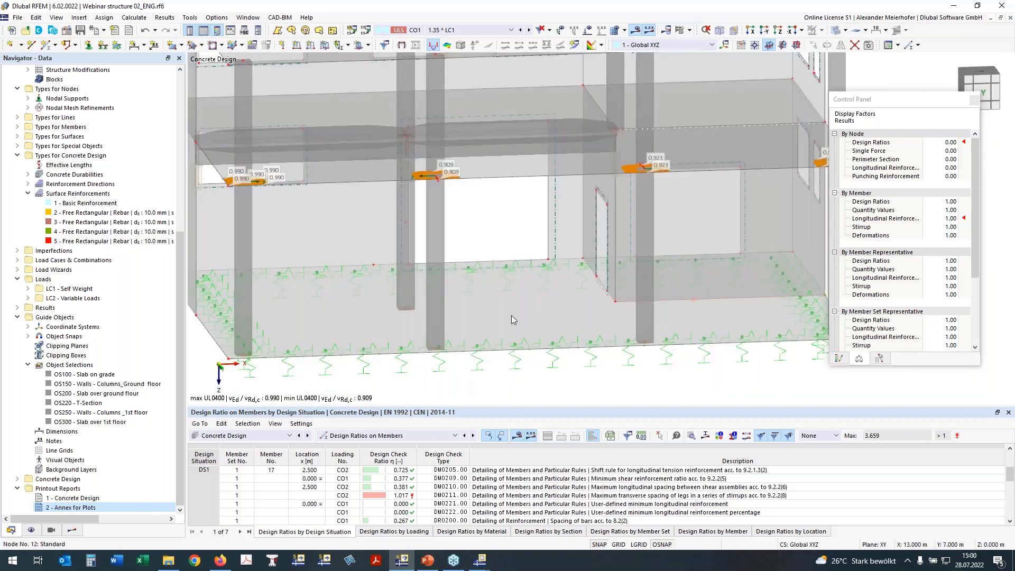
pyautogui.scroll(-2, 512, 315)
pyautogui.keyDown('ctrl'); pyautogui.moveTo(588, 329); pyautogui.dragTo(544, 292, button='middle'); pyautogui.keyUp('ctrl')
pyautogui.scroll(-5, 543, 292)
pyautogui.keyDown('ctrl'); pyautogui.moveTo(598, 333); pyautogui.dragTo(529, 318, button='middle'); pyautogui.keyUp('ctrl')
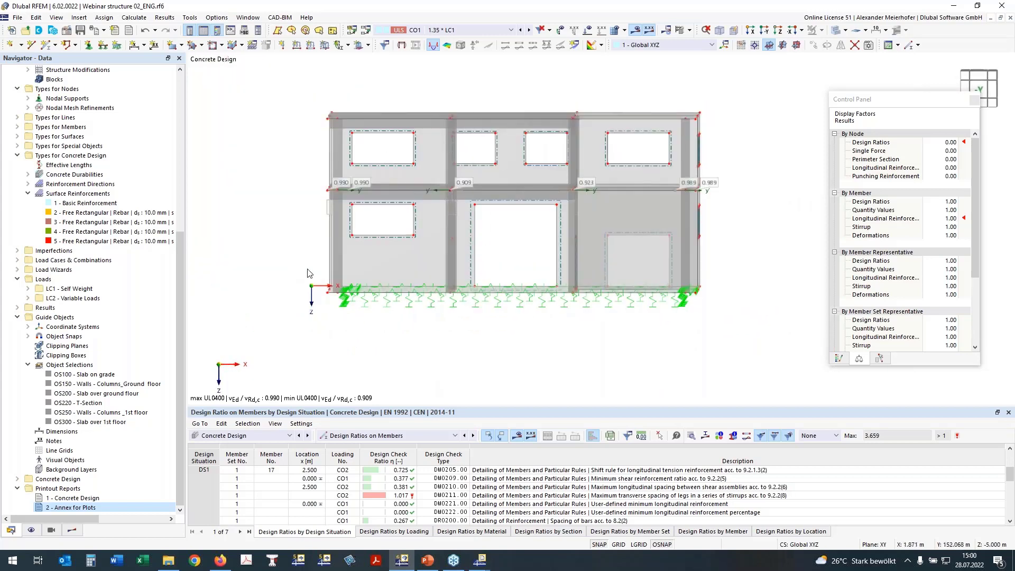
pyautogui.moveTo(520, 309); pyautogui.dragTo(720, 315)
pyautogui.keyDown('ctrl'); pyautogui.moveTo(390, 327); pyautogui.dragTo(391, 344, button='middle'); pyautogui.keyUp('ctrl')
pyautogui.rightClick(391, 339)
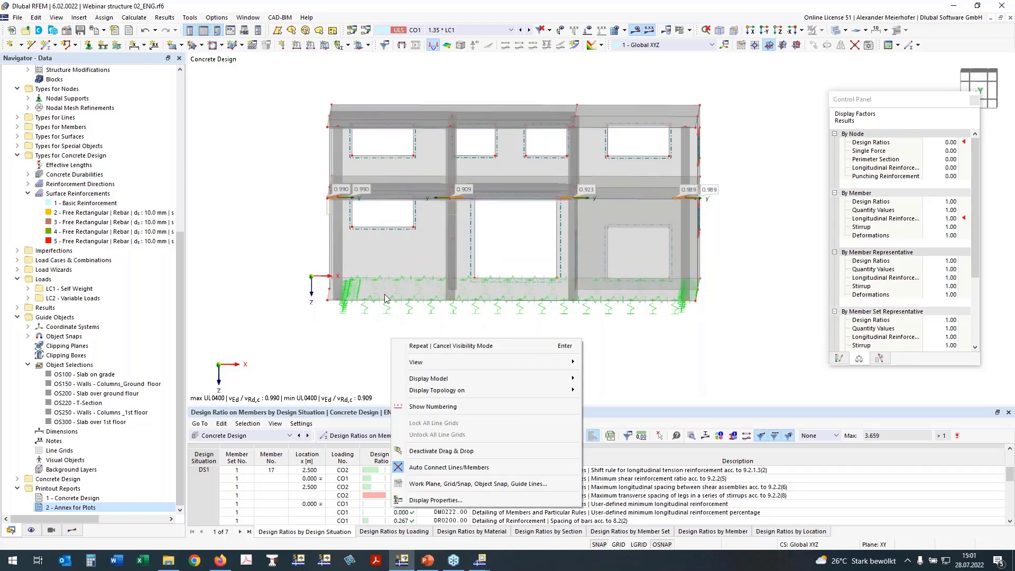
pyautogui.click(337, 345)
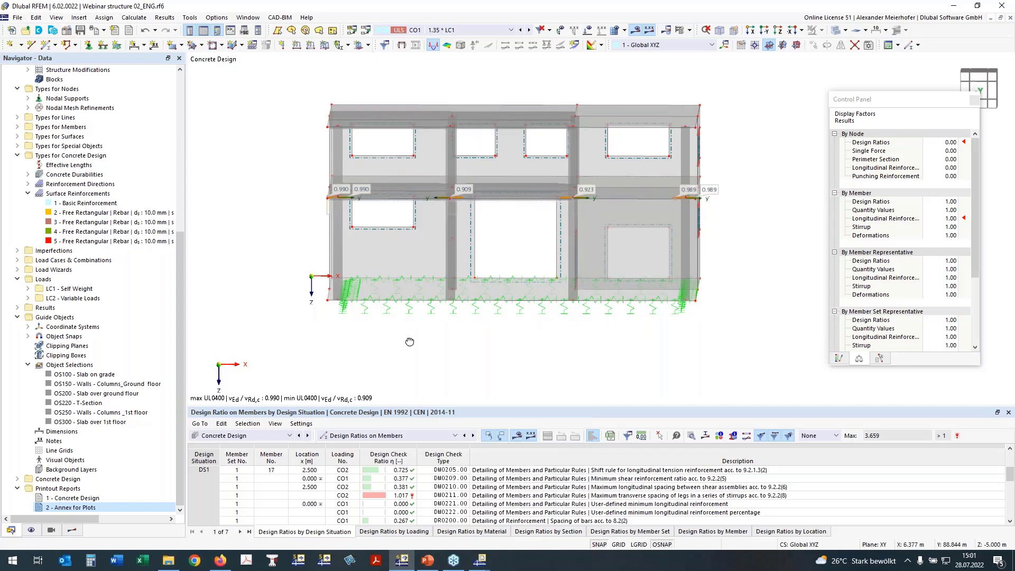
pyautogui.keyDown('ctrl'); pyautogui.moveTo(410, 341); pyautogui.dragTo(333, 291, button='middle'); pyautogui.keyUp('ctrl')
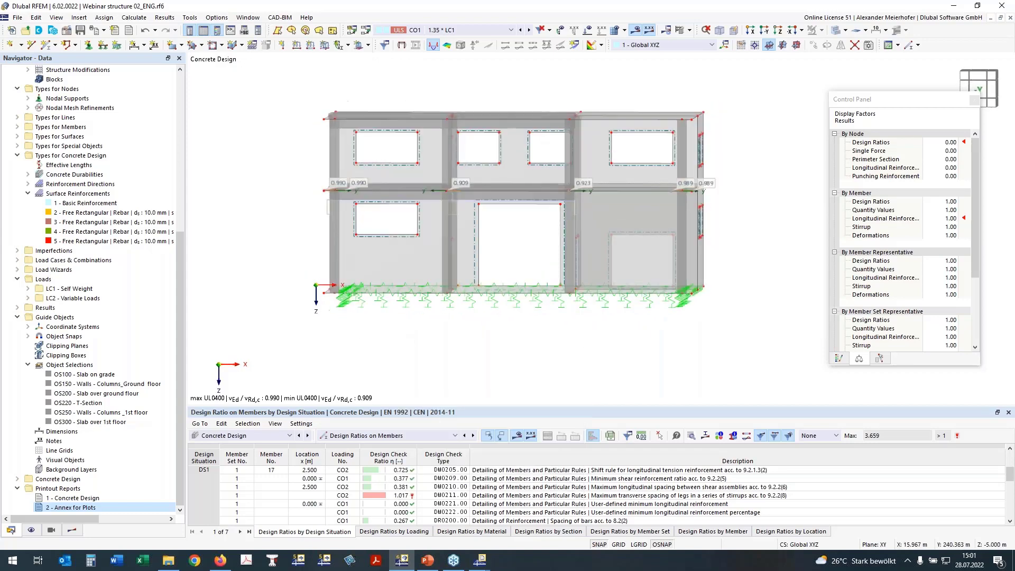
pyautogui.moveTo(311, 276); pyautogui.dragTo(743, 308)
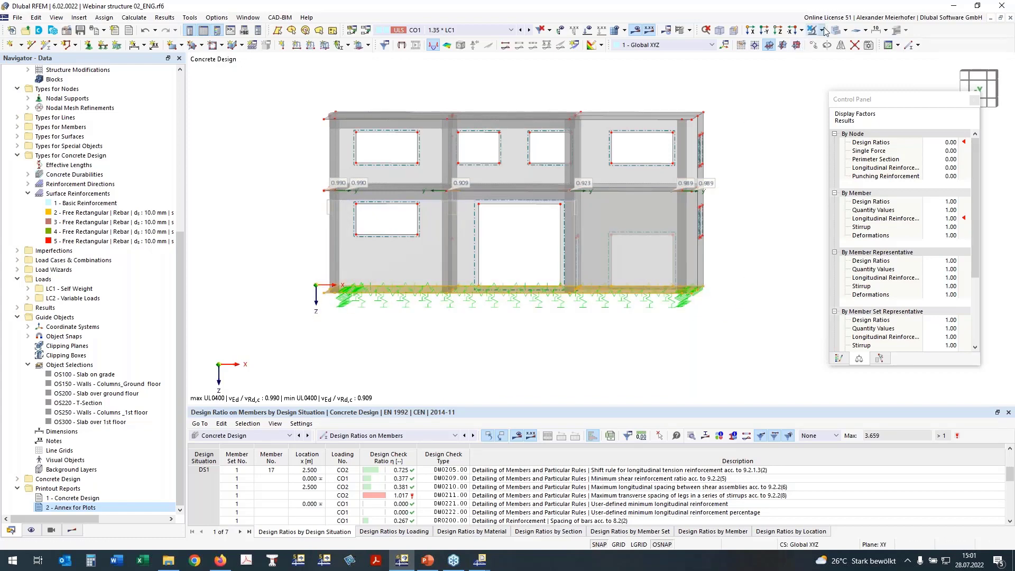
pyautogui.click(823, 30)
pyautogui.click(825, 45)
# Step: Show the isolated slab on grade in plan, viewed in direction +Z
pyautogui.keyDown('ctrl'); pyautogui.moveTo(711, 164); pyautogui.dragTo(737, 192, button='middle'); pyautogui.keyUp('ctrl')
pyautogui.click(730, 194)
pyautogui.keyDown('ctrl'); pyautogui.moveTo(460, 249); pyautogui.dragTo(756, 83, button='middle'); pyautogui.keyUp('ctrl')
pyautogui.click(778, 30)
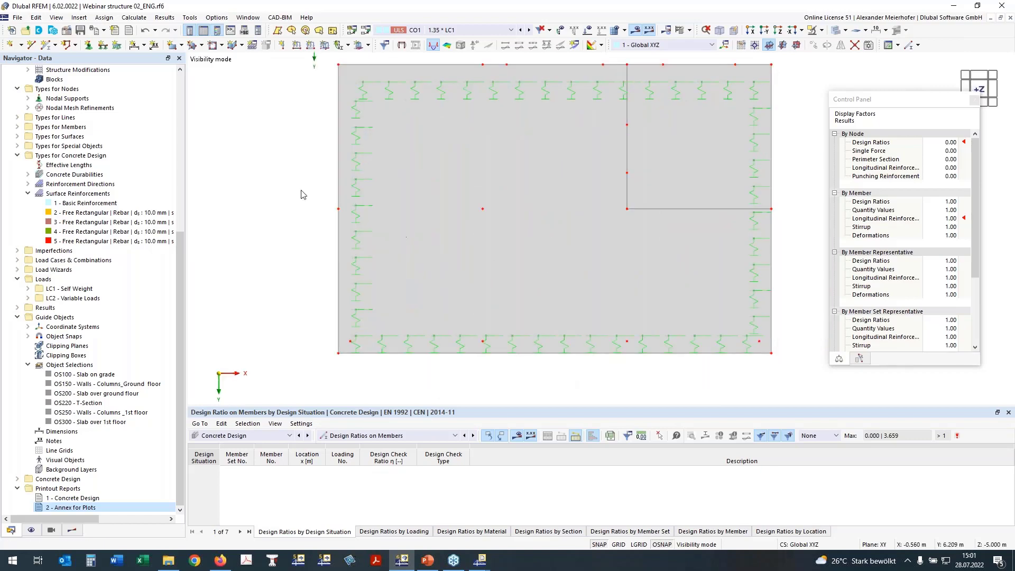
# Step: Enable punching design for the window-selected column nodes of the slab on grade and accept deleting the existing concrete design results
pyautogui.moveTo(289, 187); pyautogui.dragTo(807, 348)
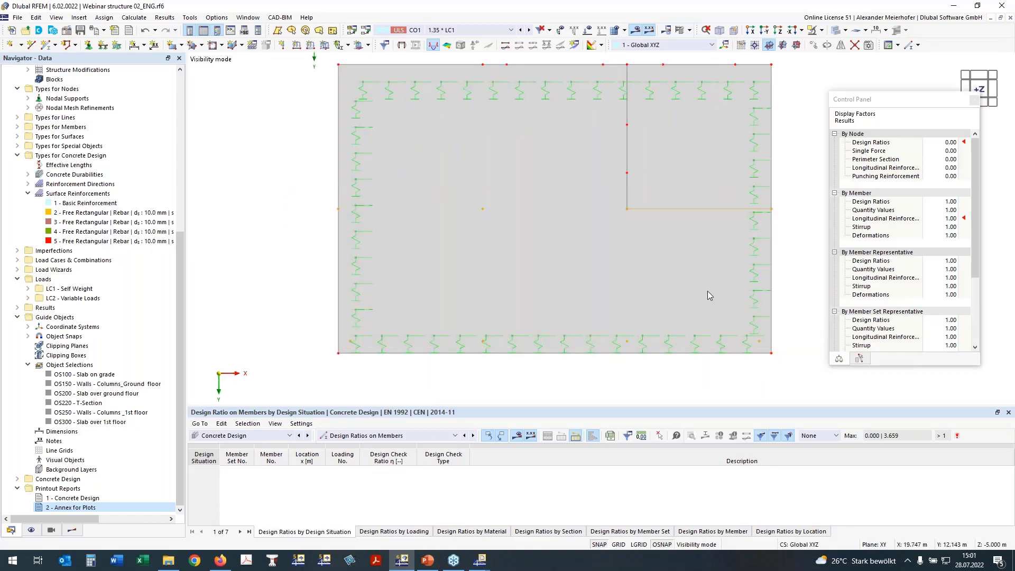
pyautogui.rightClick(483, 209)
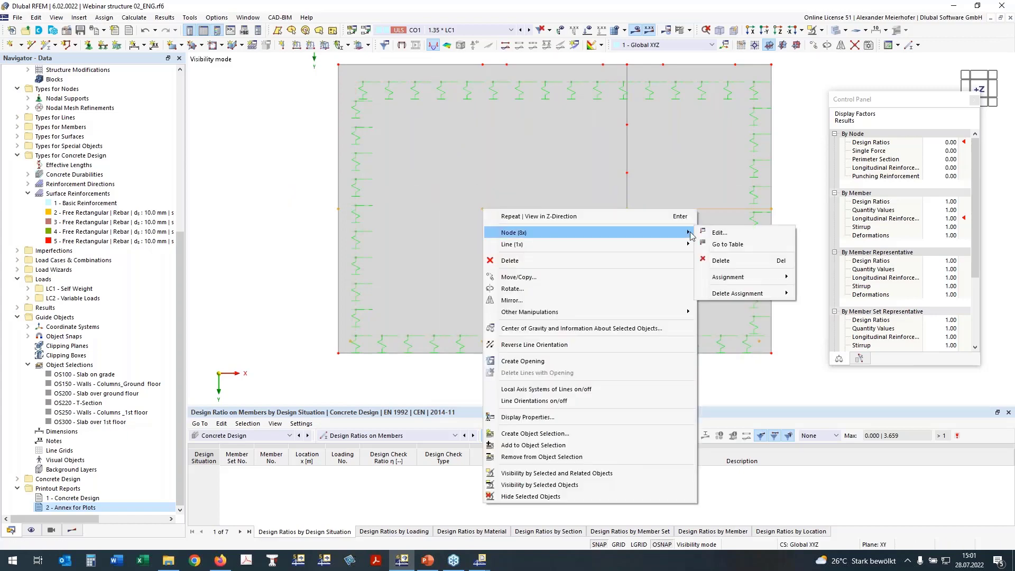
pyautogui.click(719, 233)
pyautogui.click(673, 464)
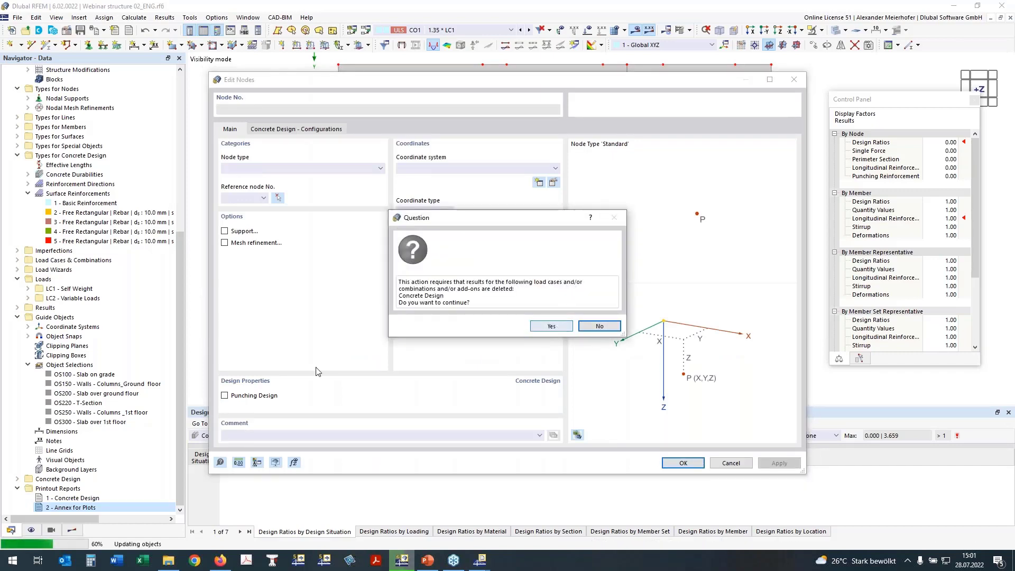
pyautogui.click(551, 327)
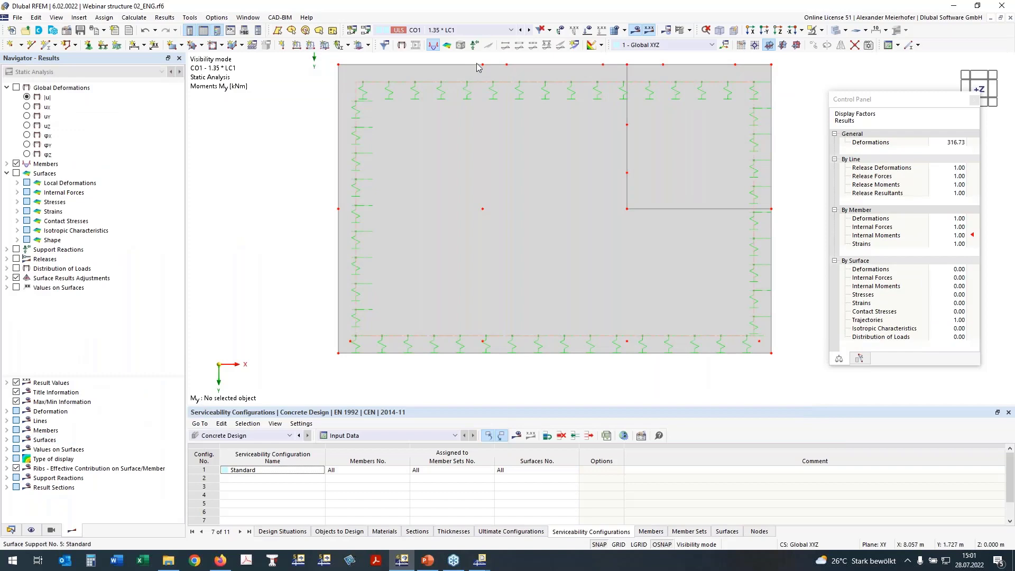
# Step: Assign the Basic Reinforcement surface reinforcement to surface 100 in addition to surface 200
pyautogui.click(11, 530)
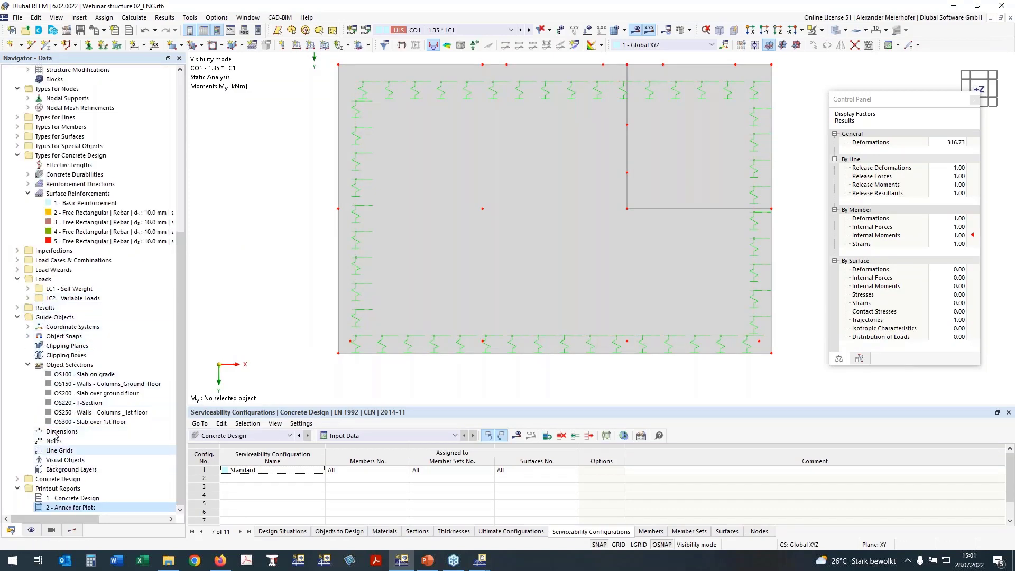
pyautogui.doubleClick(69, 204)
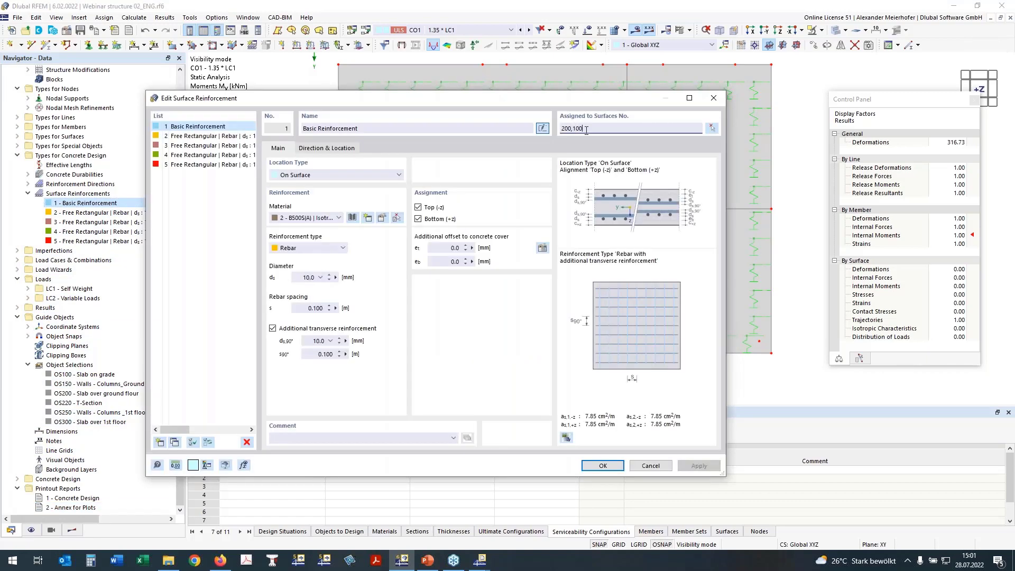
pyautogui.click(603, 463)
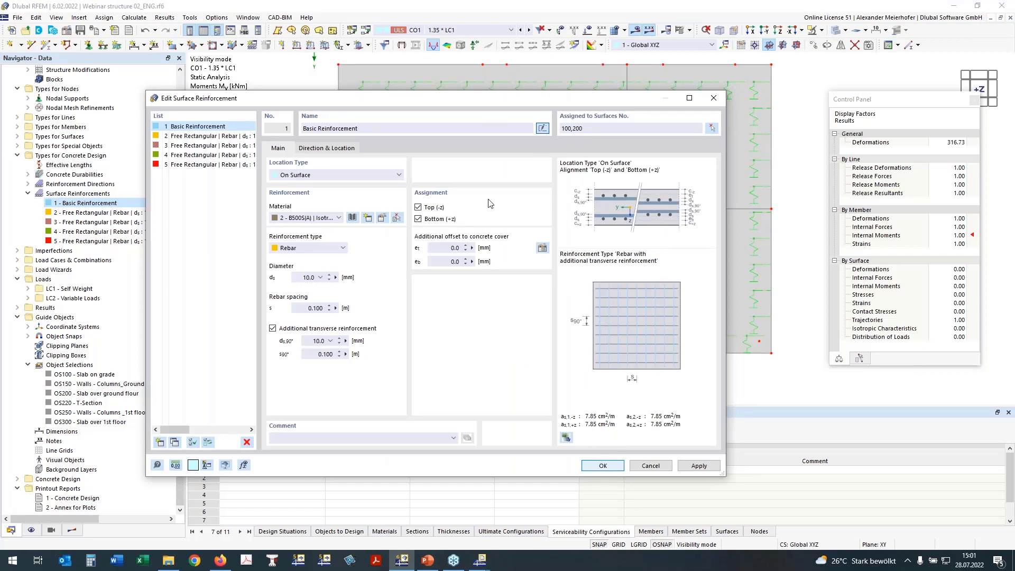
pyautogui.click(603, 466)
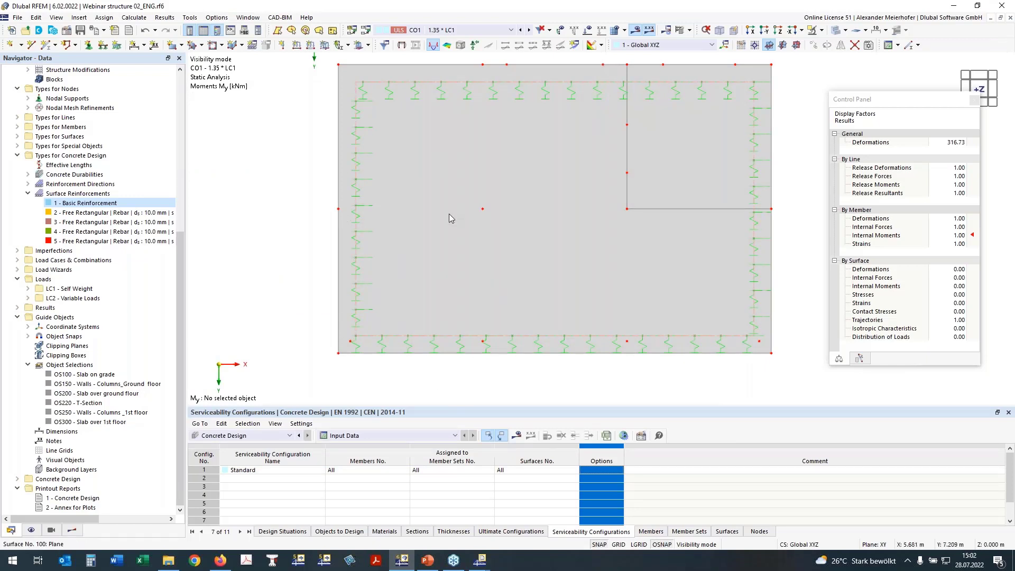
# Step: Cancel the visibility mode to show the whole building again
pyautogui.keyDown('ctrl'); pyautogui.moveTo(320, 256); pyautogui.dragTo(353, 203, button='middle'); pyautogui.keyUp('ctrl')
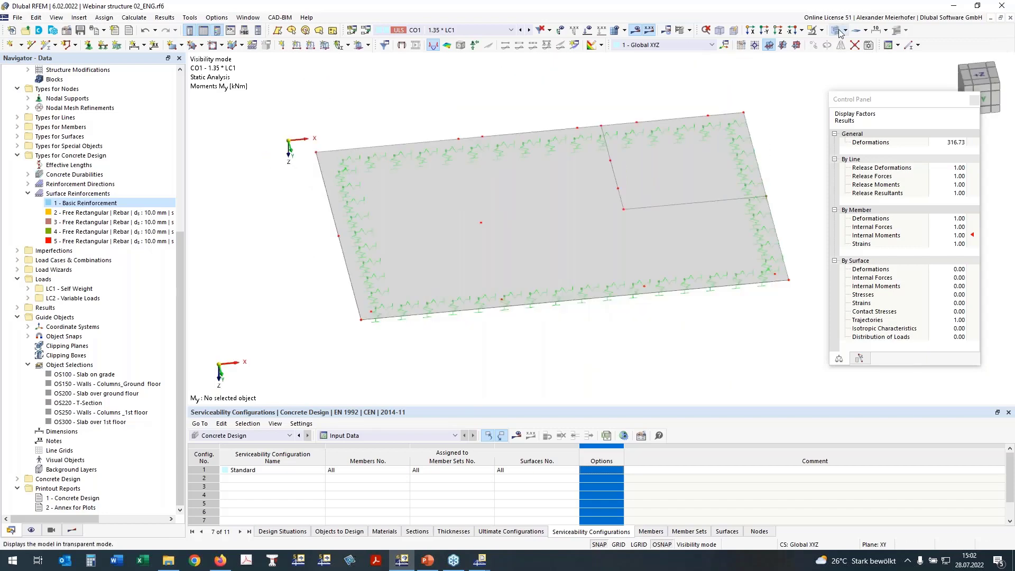
pyautogui.click(822, 31)
pyautogui.click(853, 100)
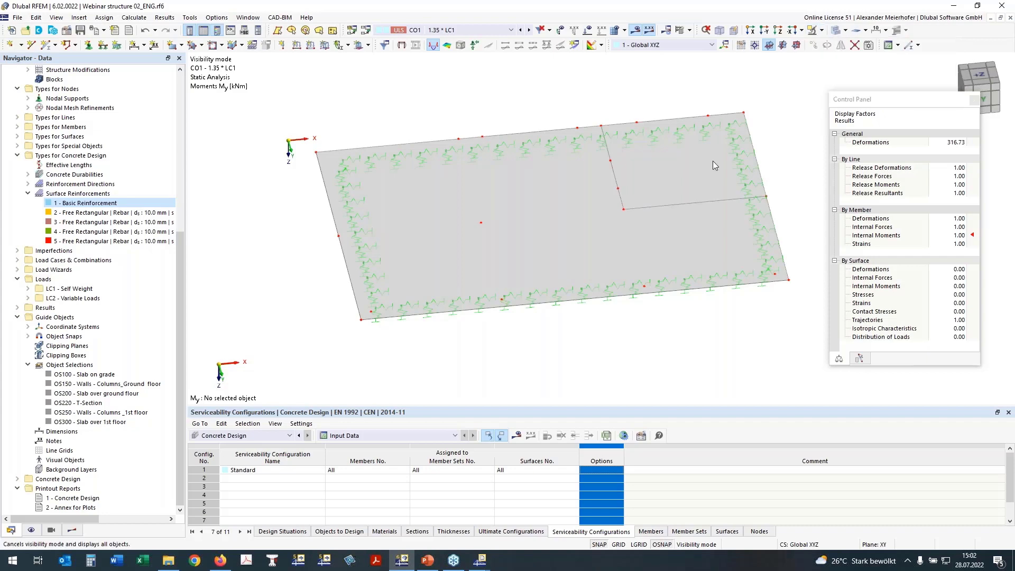
pyautogui.keyDown('ctrl'); pyautogui.moveTo(414, 349); pyautogui.dragTo(471, 321, button='middle'); pyautogui.keyUp('ctrl')
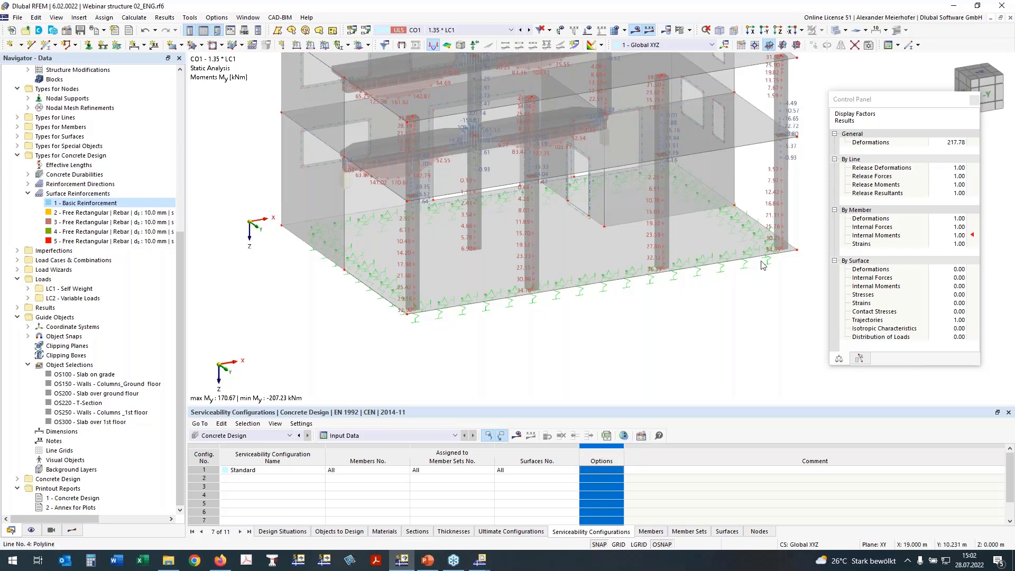
pyautogui.keyDown('ctrl'); pyautogui.moveTo(762, 265); pyautogui.dragTo(634, 233, button='middle'); pyautogui.keyUp('ctrl')
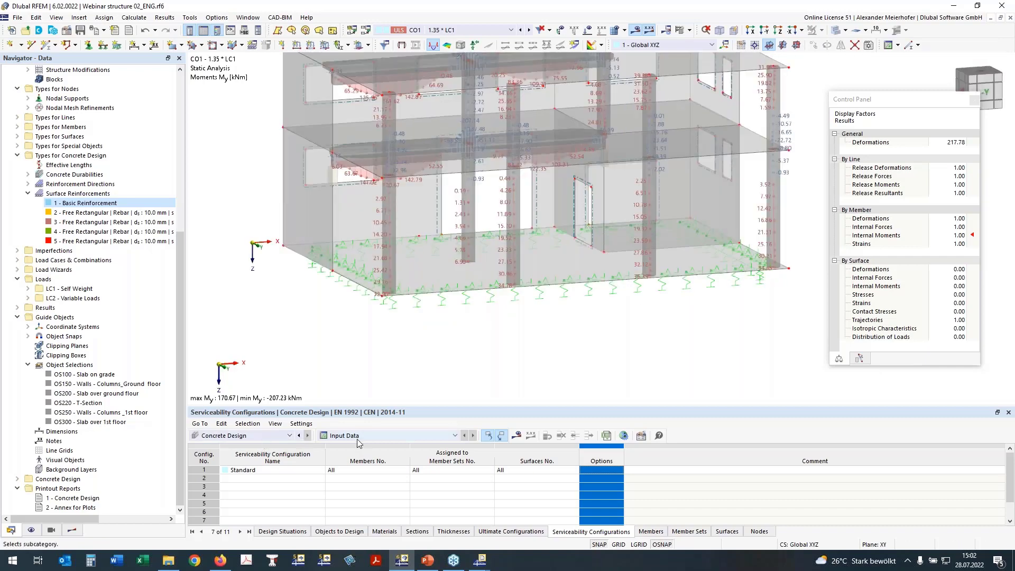
# Step: Clear the selected members and surfaces from the concrete design's objects to design
pyautogui.click(339, 532)
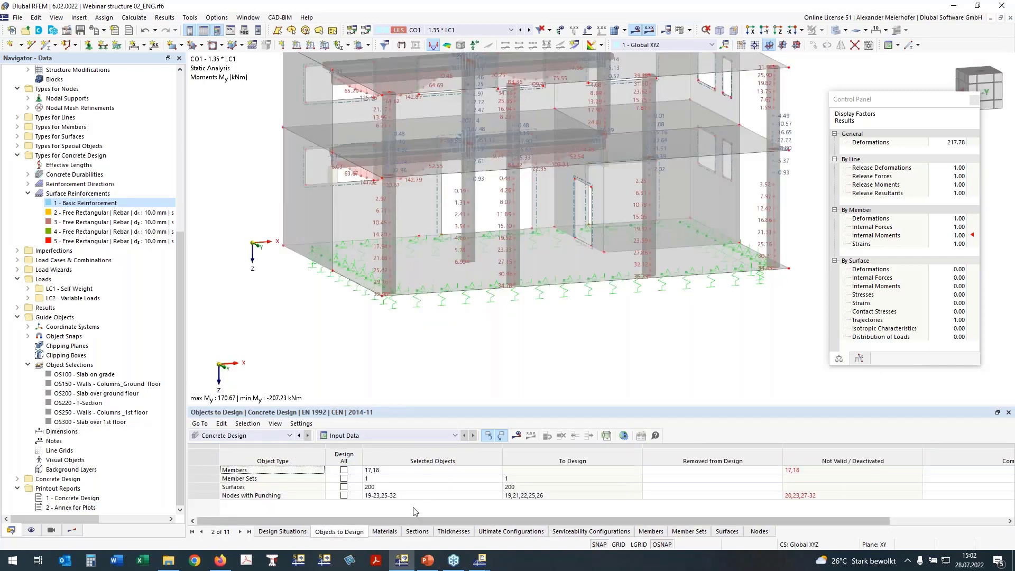
pyautogui.click(378, 471)
pyautogui.click(378, 470)
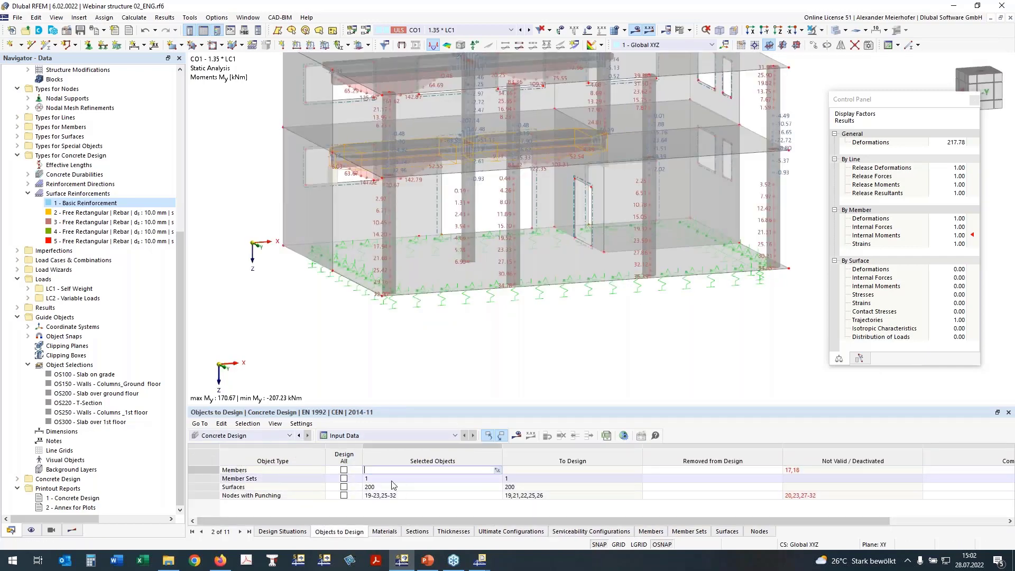
pyautogui.click(387, 479)
pyautogui.press('Delete')
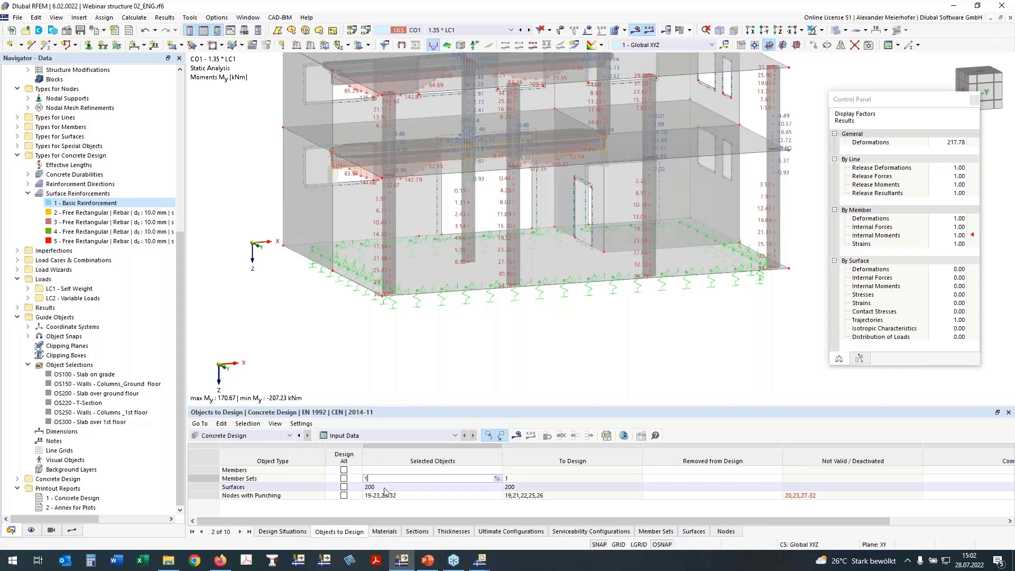
pyautogui.click(379, 487)
pyautogui.press('Delete')
# Step: Replace the selected nodes with punching by the slab-on-grade nodes 5,7,10-12,14,16,34, window-selecting them in a wireframe side view
pyautogui.click(381, 496)
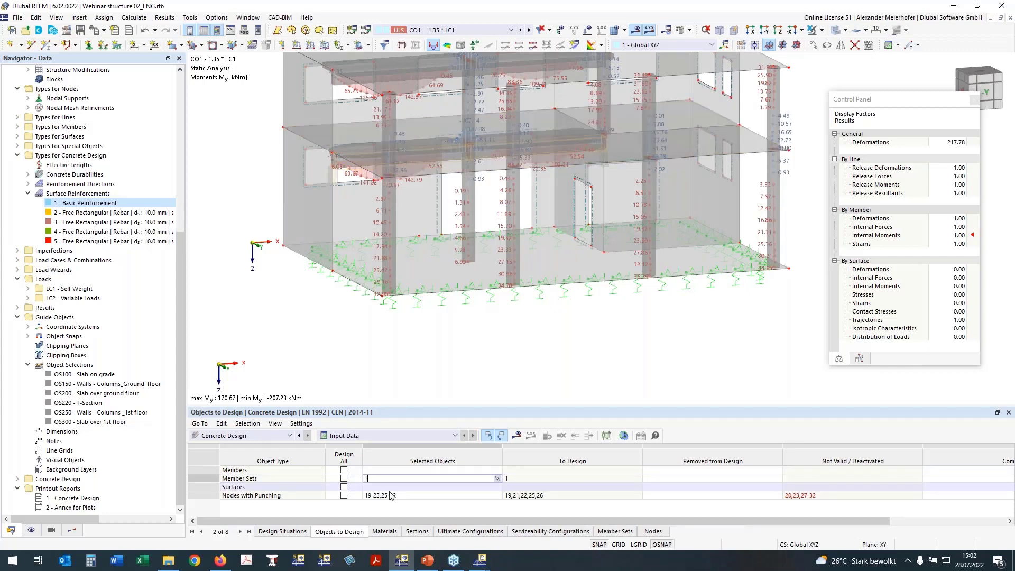
pyautogui.click(497, 496)
pyautogui.keyDown('ctrl'); pyautogui.moveTo(378, 359); pyautogui.dragTo(543, 253, button='middle'); pyautogui.keyUp('ctrl')
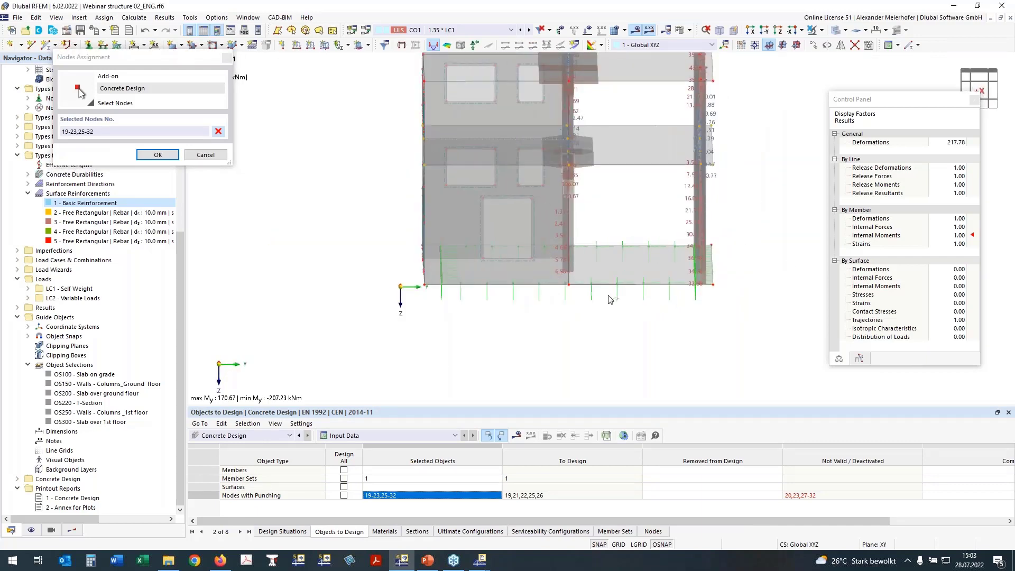
pyautogui.click(834, 30)
pyautogui.moveTo(549, 227); pyautogui.dragTo(709, 312)
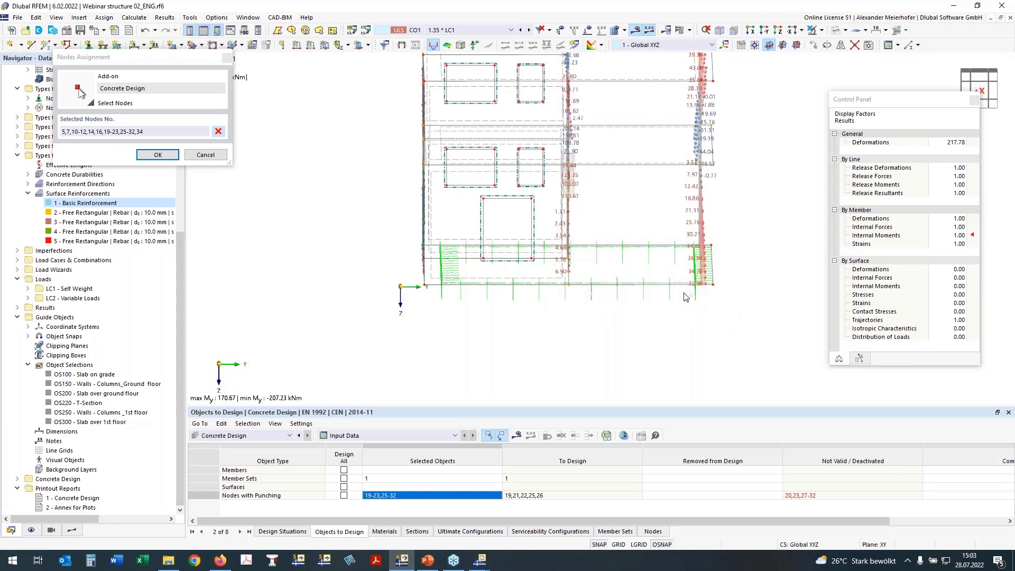
pyautogui.click(220, 133)
pyautogui.click(219, 132)
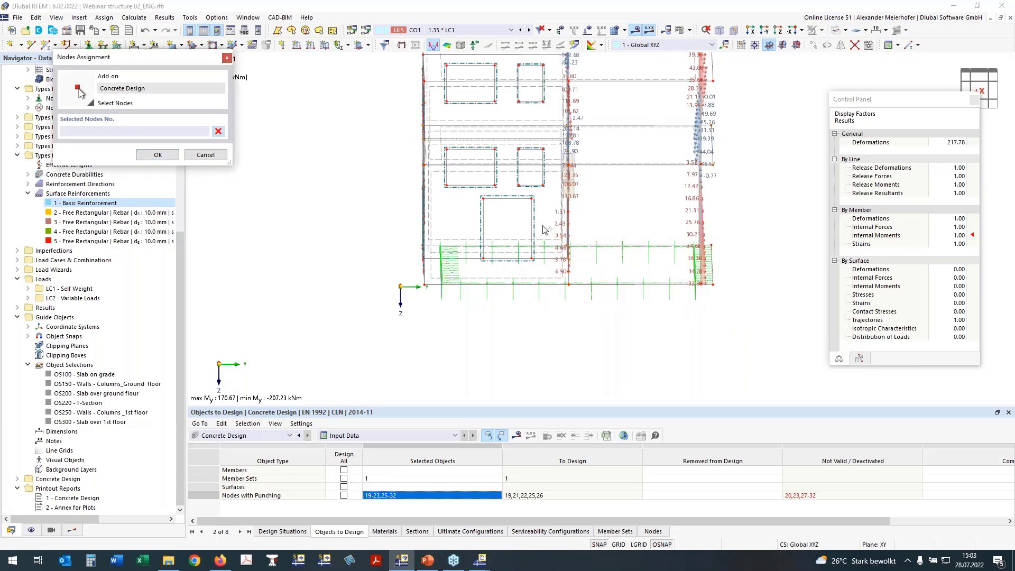
pyautogui.moveTo(543, 228); pyautogui.dragTo(721, 319)
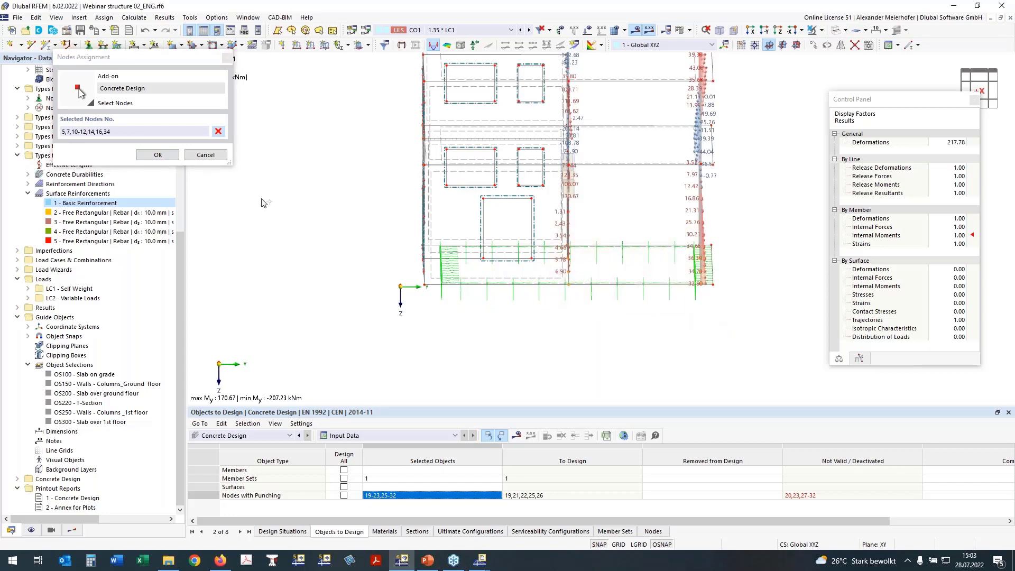
pyautogui.click(144, 155)
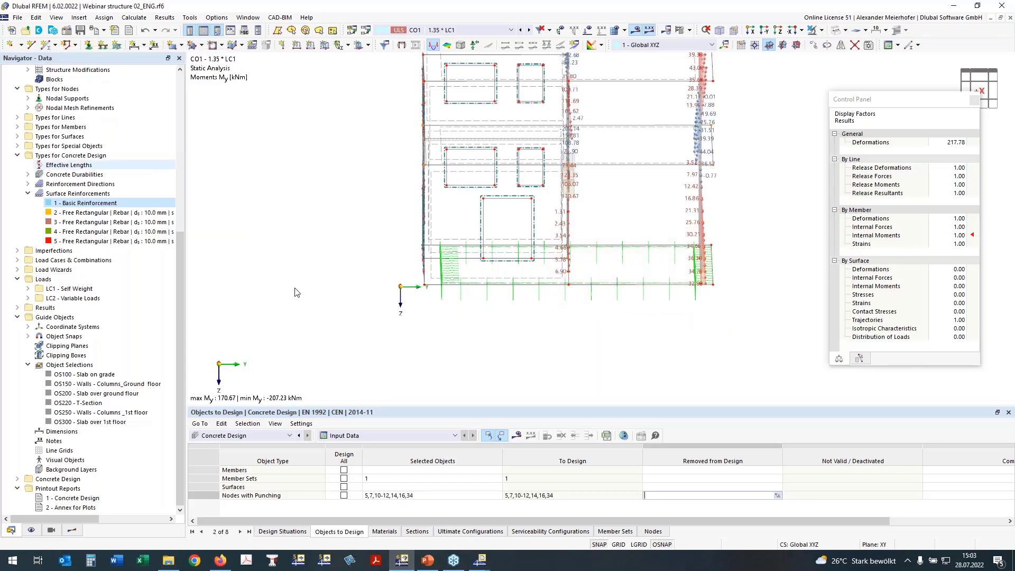
# Step: Clear the member sets from the objects to design and calculate the concrete design results
pyautogui.click(428, 479)
pyautogui.press('Delete')
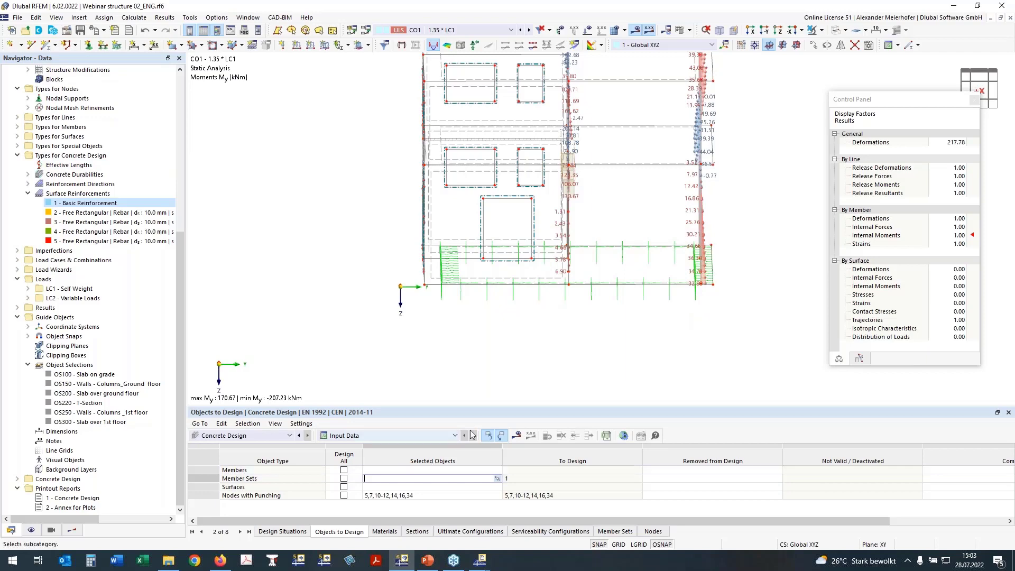
pyautogui.press('Return')
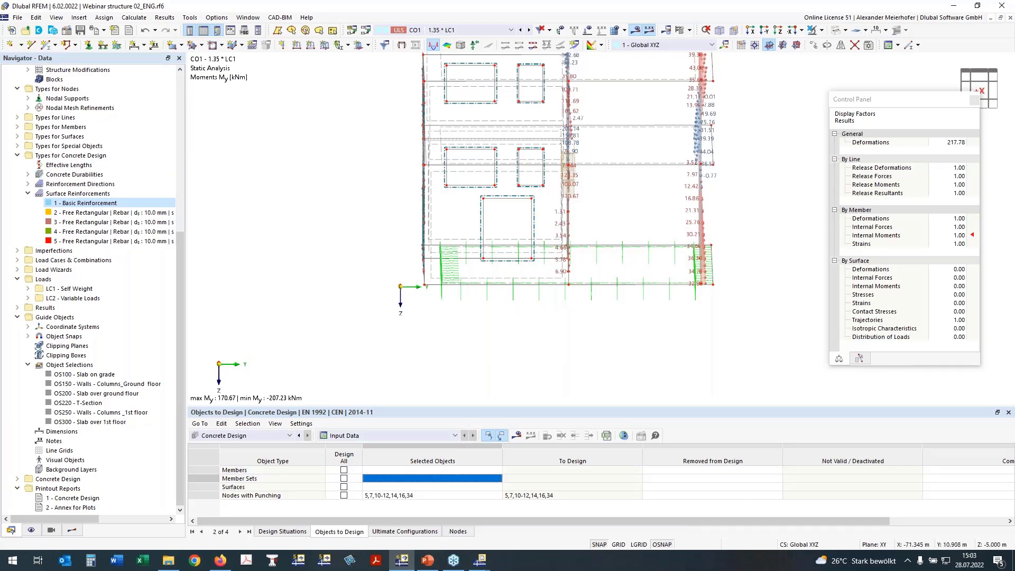
pyautogui.click(518, 436)
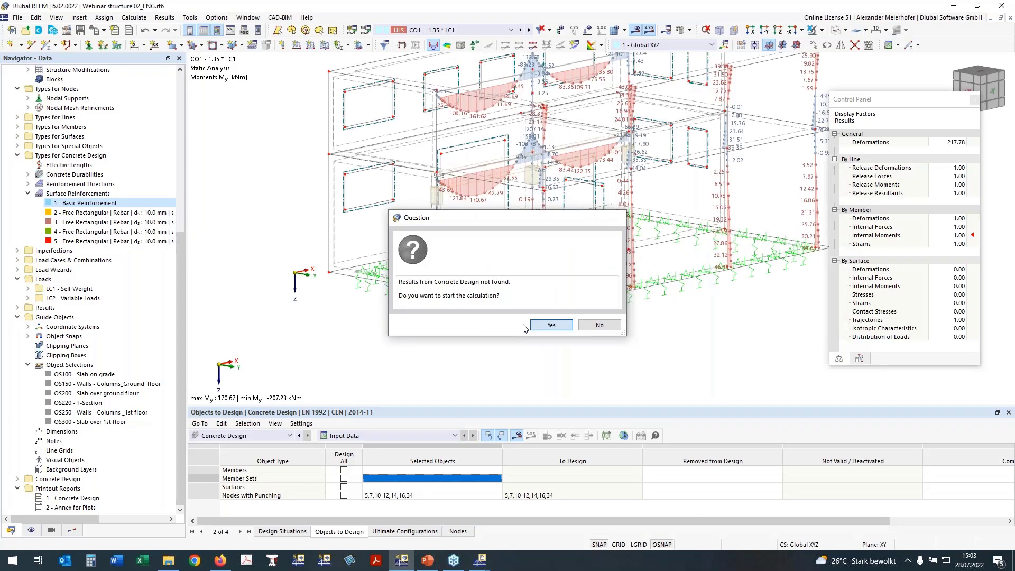
pyautogui.click(551, 325)
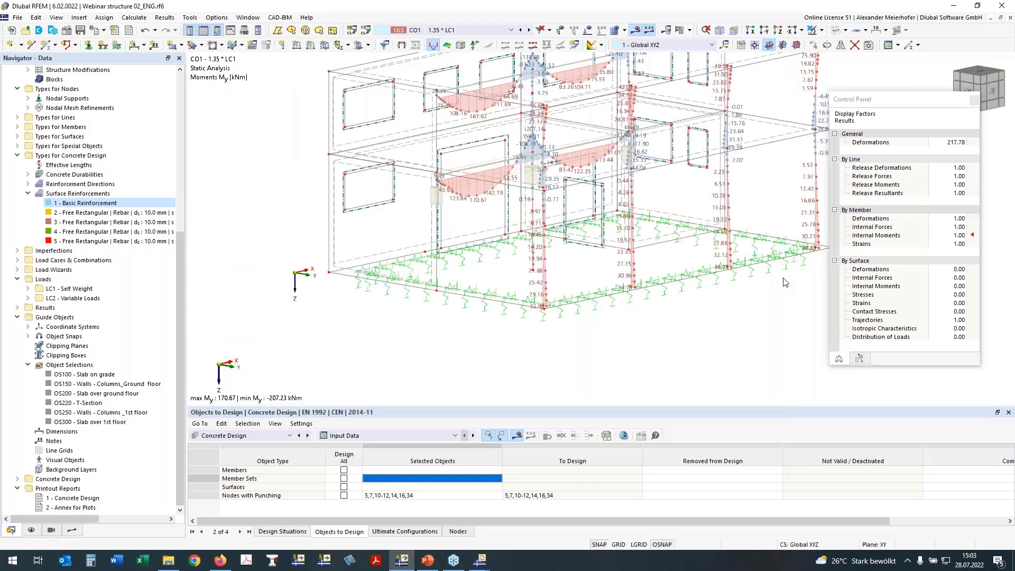
# Step: Isolate the slab on grade by window-selecting it in a front view, and show its punching results in plan, direction +Z
pyautogui.moveTo(679, 338); pyautogui.dragTo(521, 326, button='middle')
pyautogui.moveTo(308, 234); pyautogui.dragTo(792, 295)
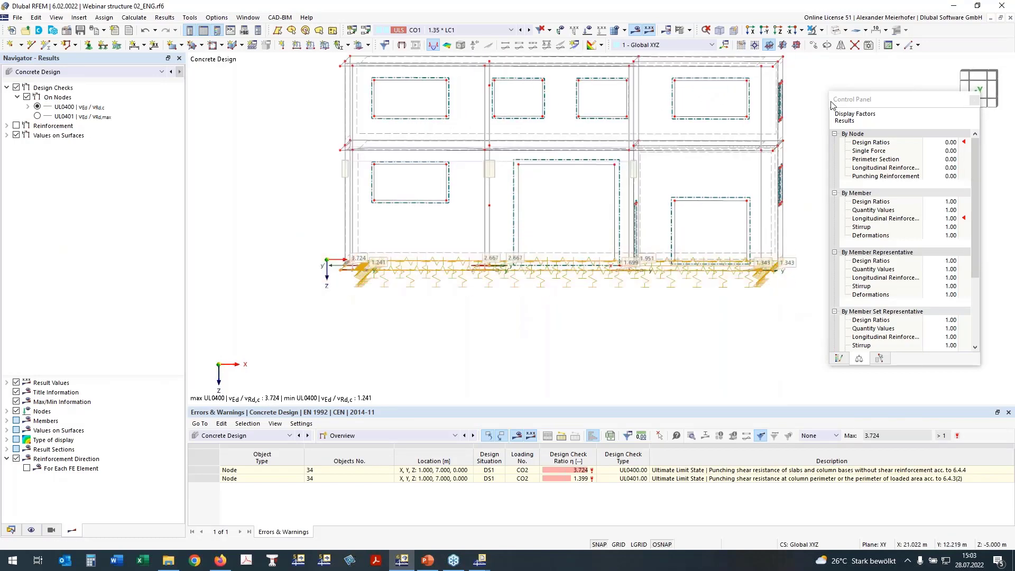
pyautogui.click(812, 33)
pyautogui.click(818, 60)
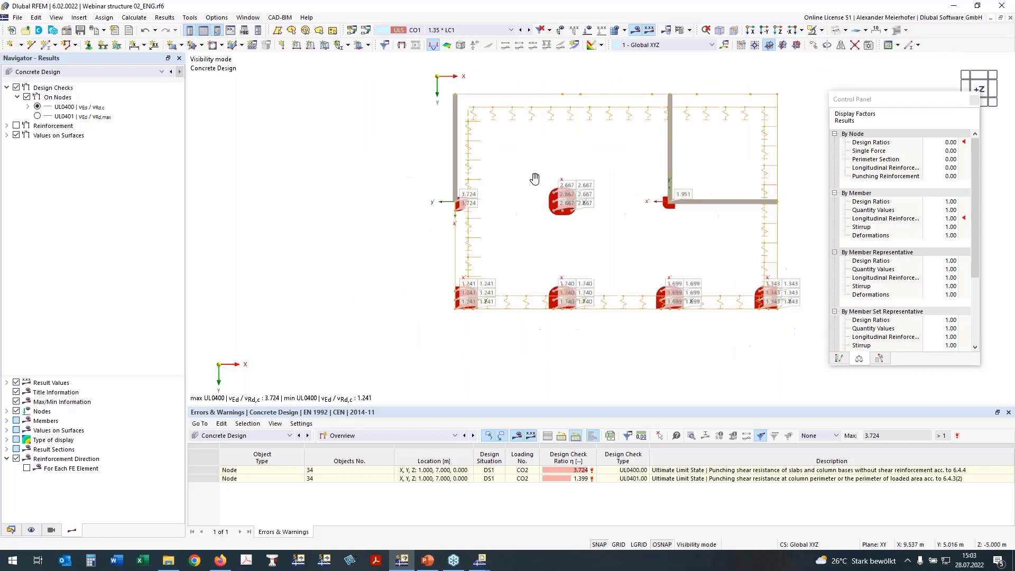
pyautogui.click(543, 233)
# Step: Examine the UL0400 punching shear design ratios at the slab-on-grade columns and wall corners and ends
pyautogui.scroll(2, 351, 158)
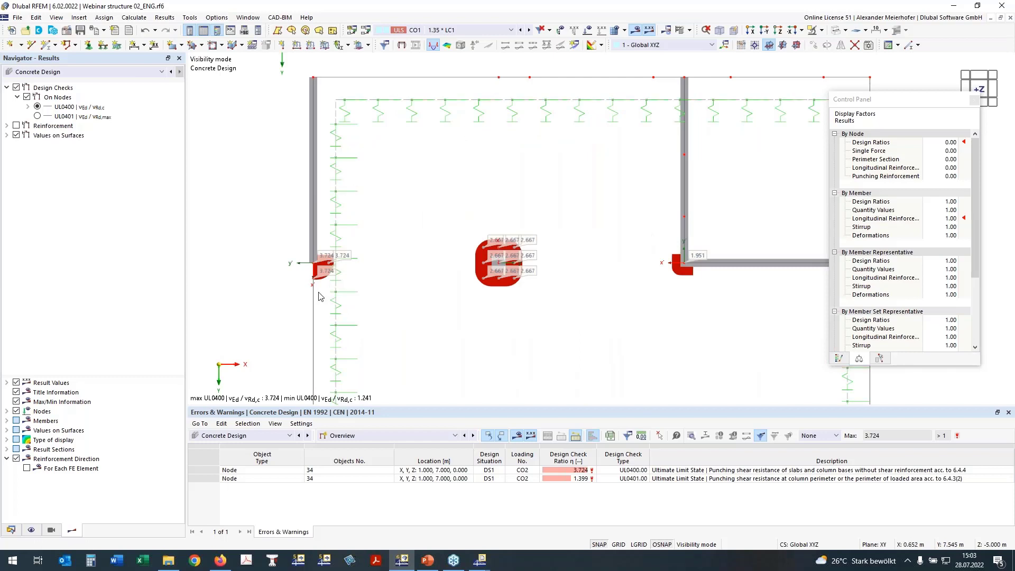
pyautogui.scroll(3, 318, 290)
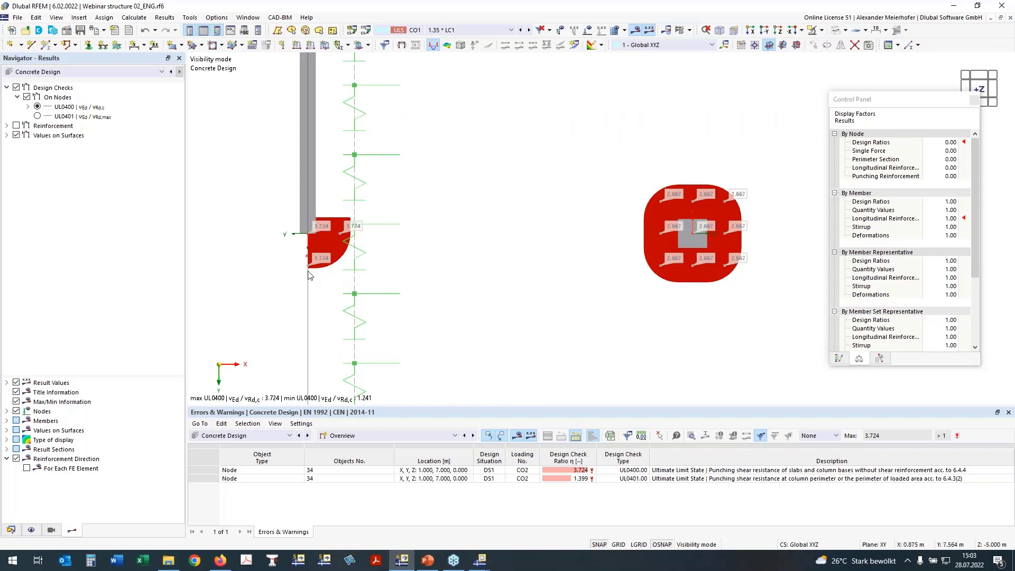
pyautogui.scroll(-2, 312, 233)
pyautogui.scroll(-1, 564, 244)
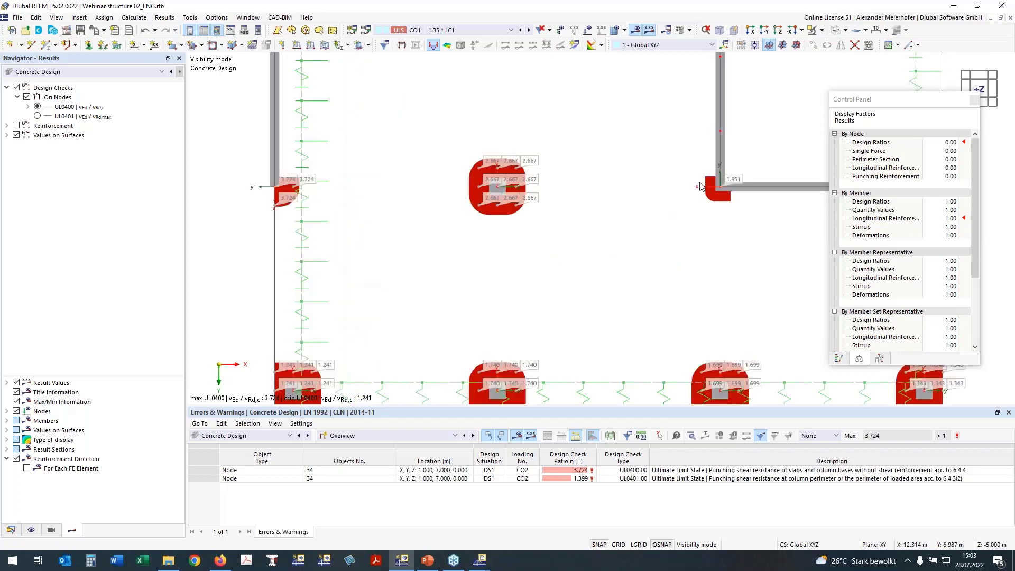
pyautogui.moveTo(709, 218); pyautogui.dragTo(682, 162, button='middle')
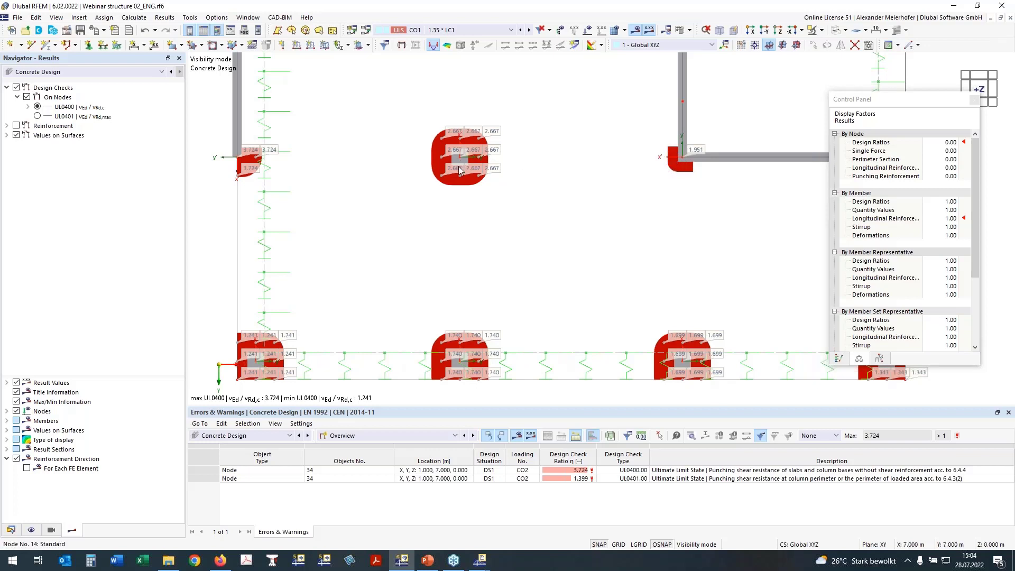
pyautogui.moveTo(518, 237); pyautogui.dragTo(497, 220, button='middle')
pyautogui.scroll(-2, 471, 313)
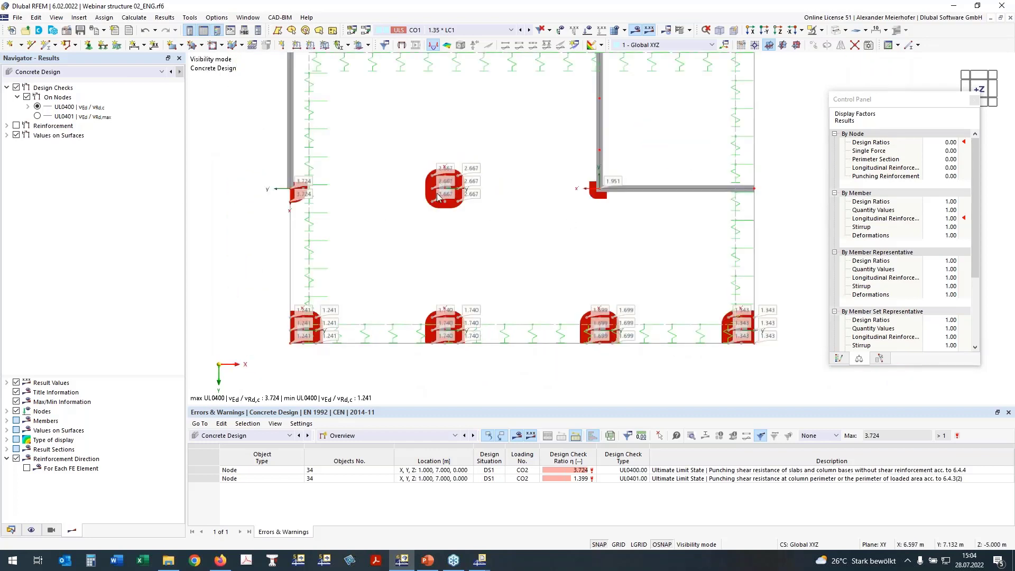
# Step: Replace the node design checks in the results display with the required longitudinal reinforcement as,req,1,+z (bottom) on nodes
pyautogui.click(7, 126)
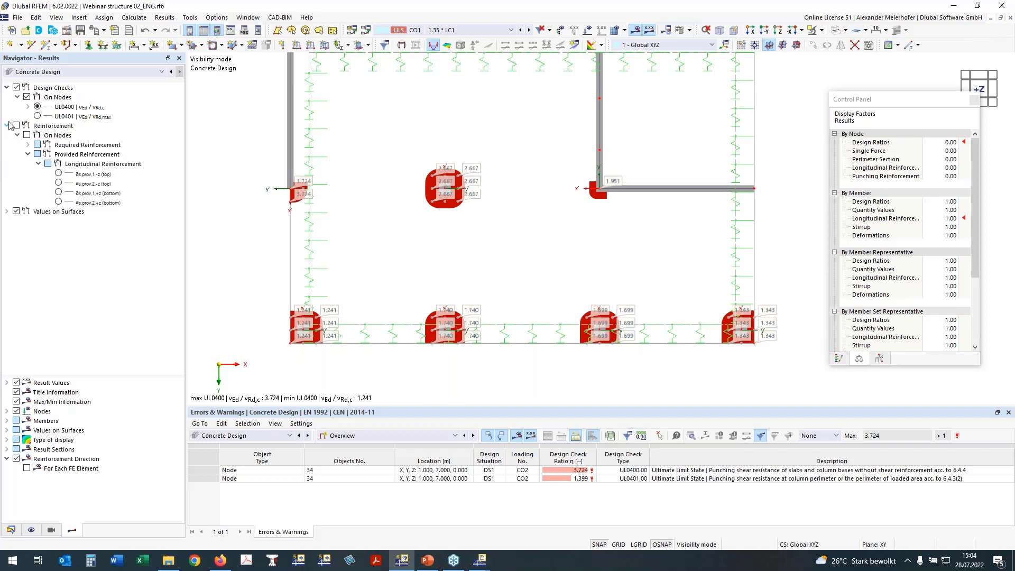
pyautogui.click(18, 126)
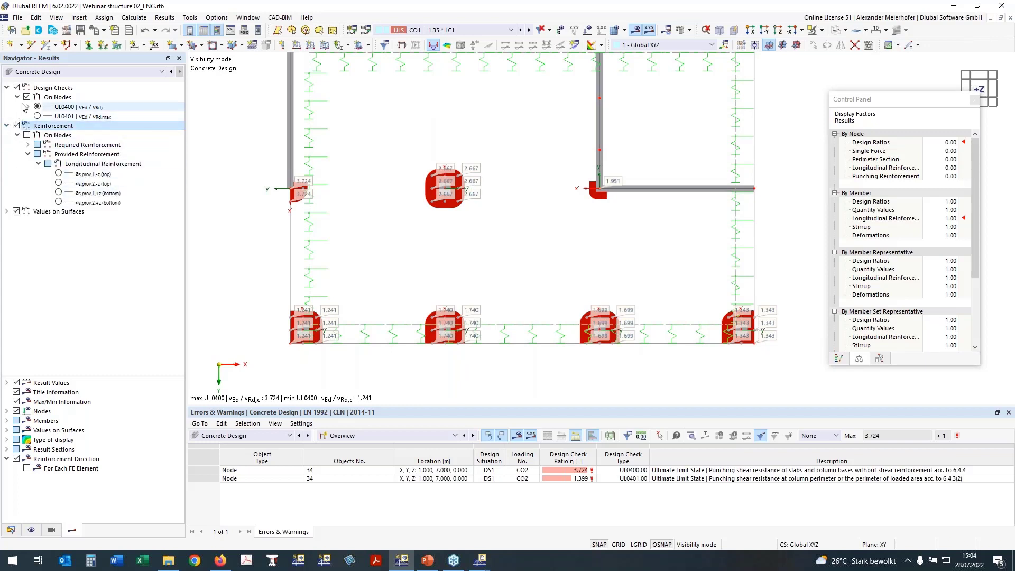
pyautogui.click(26, 97)
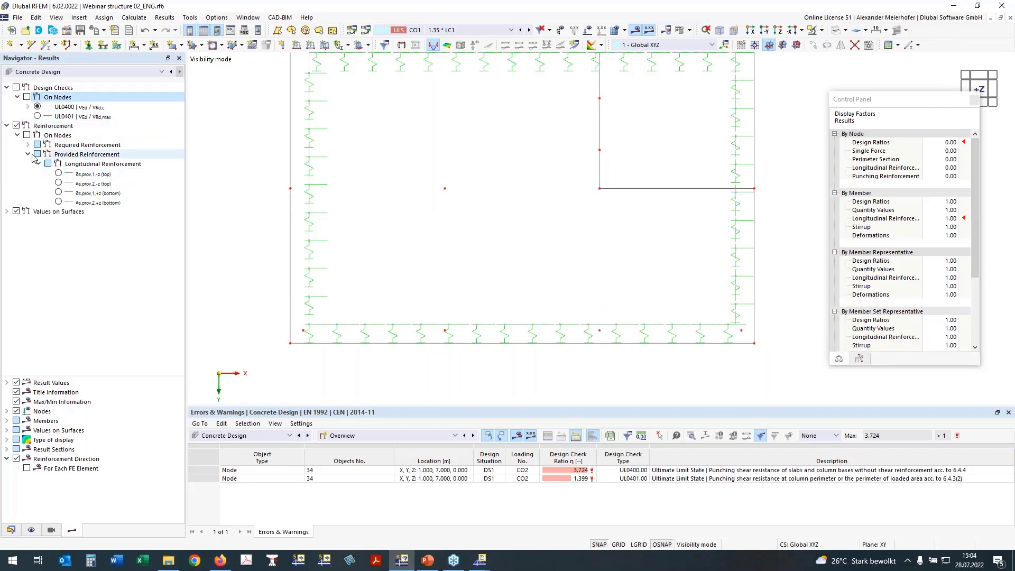
pyautogui.click(28, 154)
pyautogui.click(29, 145)
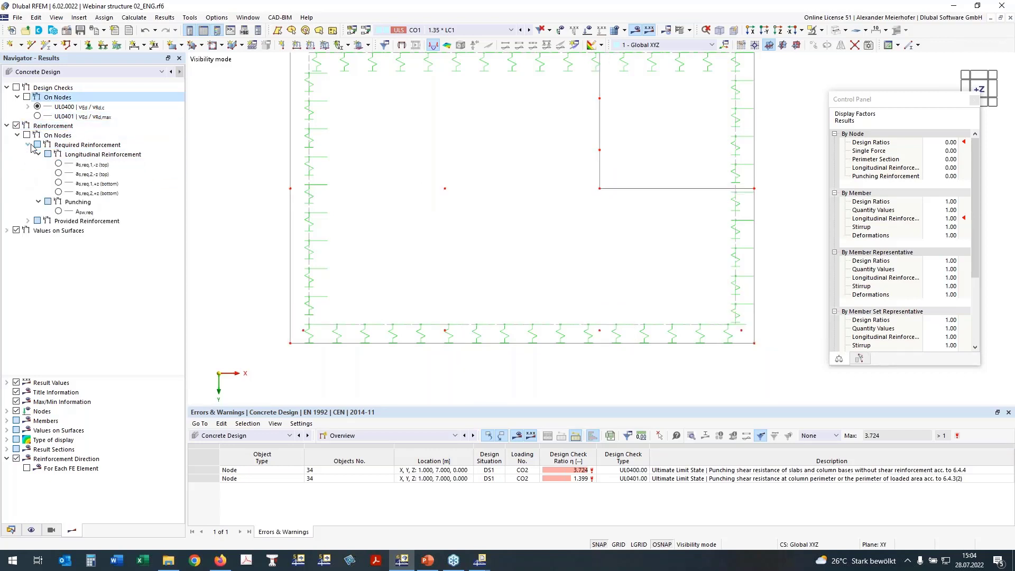
pyautogui.click(58, 211)
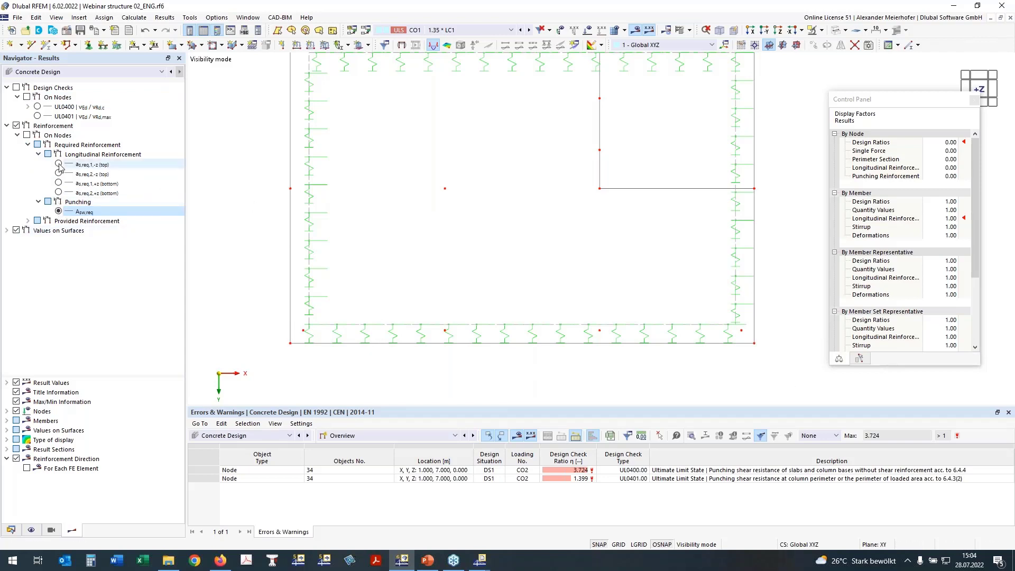
pyautogui.click(59, 182)
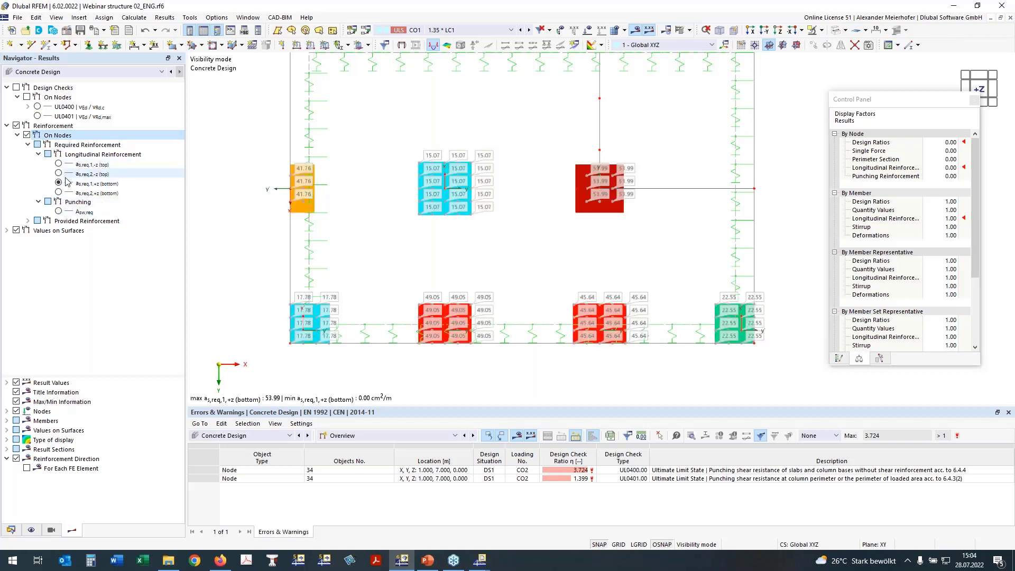
# Step: Compare the required punching reinforcement Asw,req with the required bottom longitudinal reinforcement in both directions at the slab-on-grade nodes
pyautogui.click(59, 212)
pyautogui.click(59, 211)
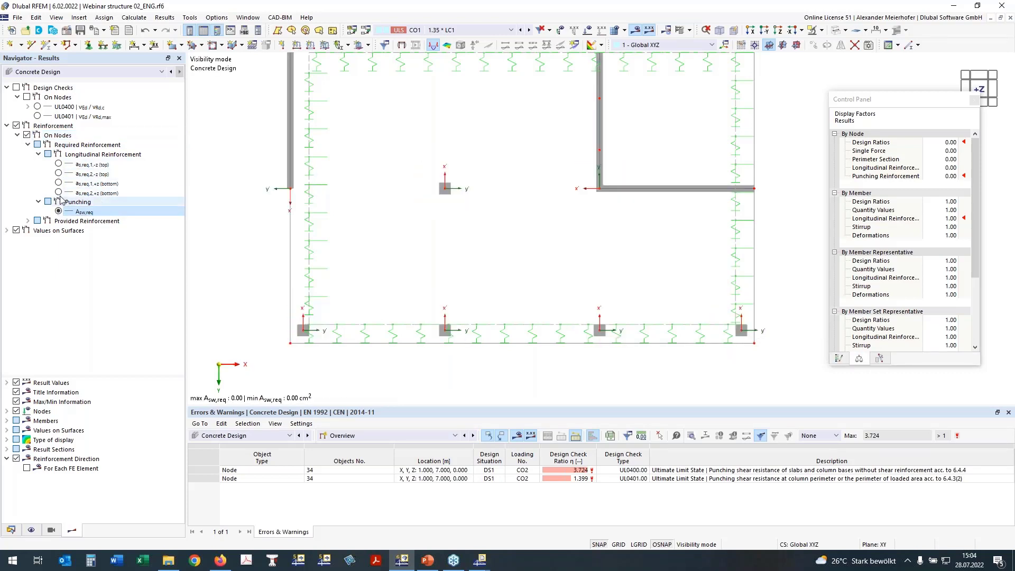
pyautogui.click(59, 192)
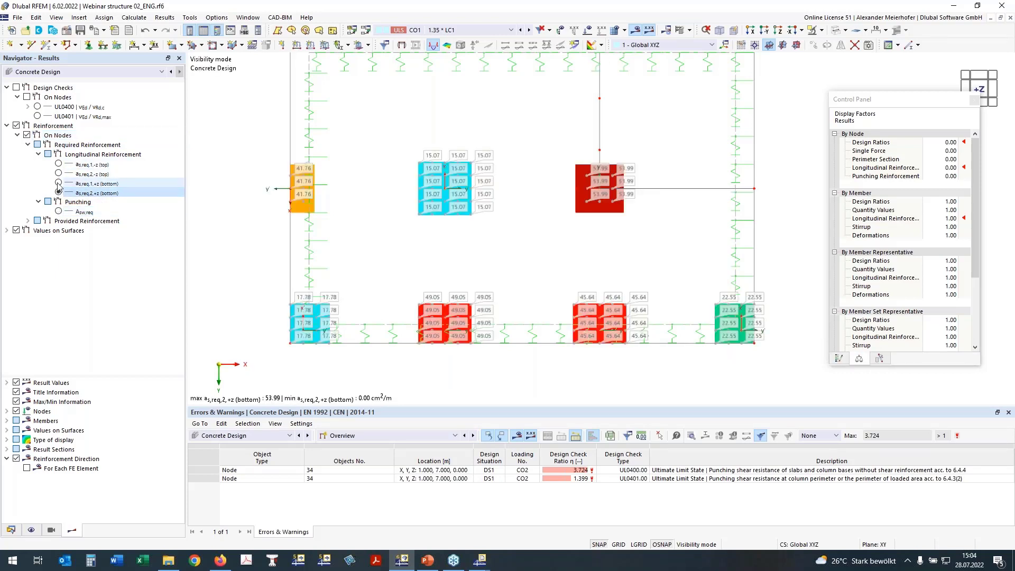
pyautogui.click(58, 211)
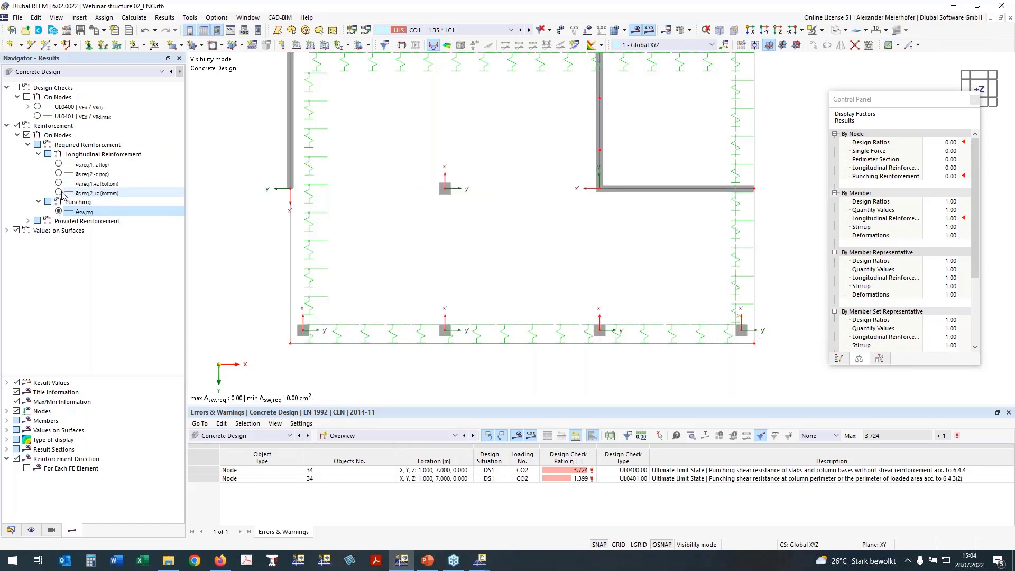
pyautogui.click(58, 193)
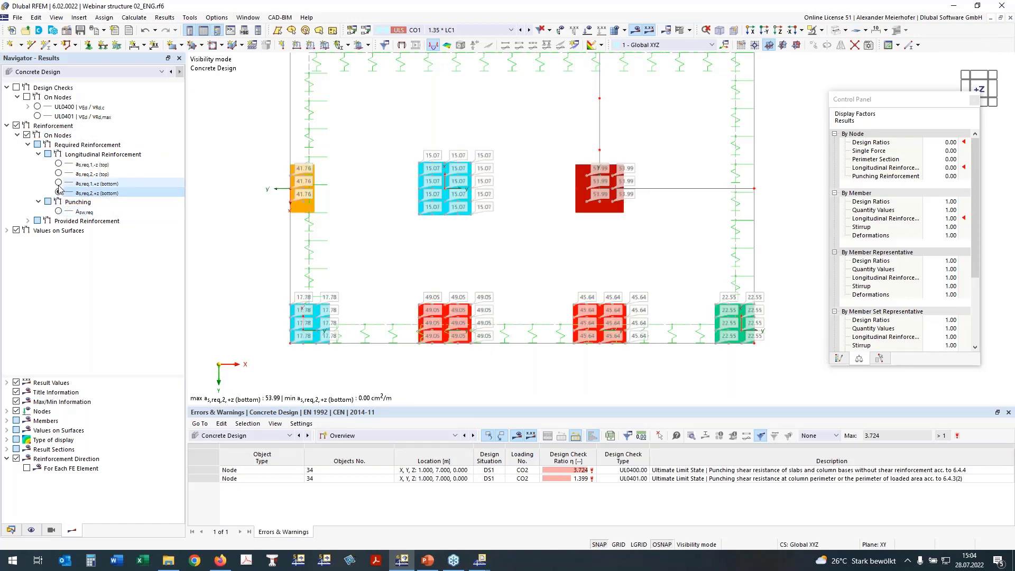
pyautogui.click(59, 183)
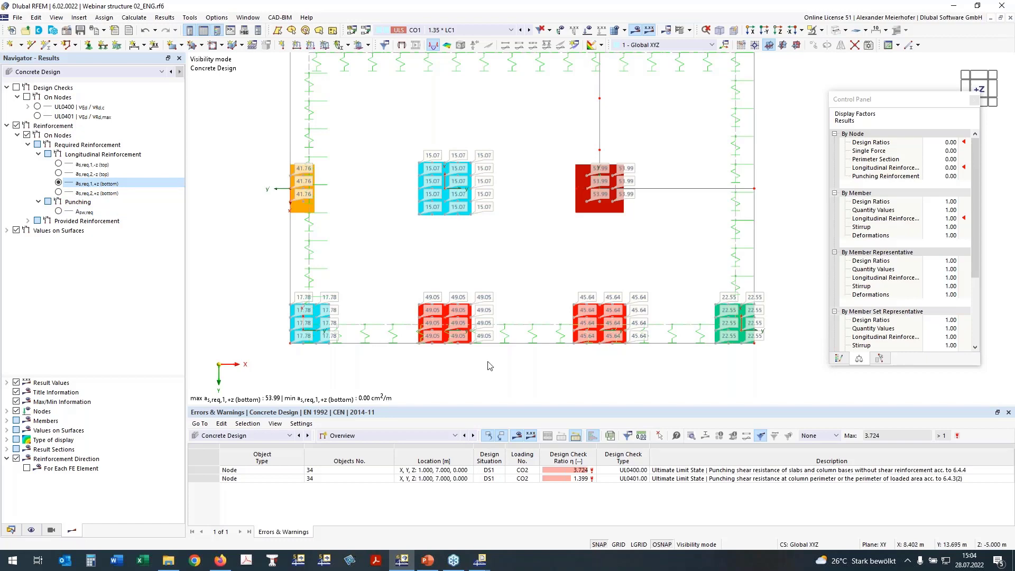
# Step: Cancel the visibility mode and show the complete building in a 3D view with the slab's reinforcement results
pyautogui.scroll(-1, 490, 366)
pyautogui.moveTo(794, 248); pyautogui.dragTo(745, 190, button='middle')
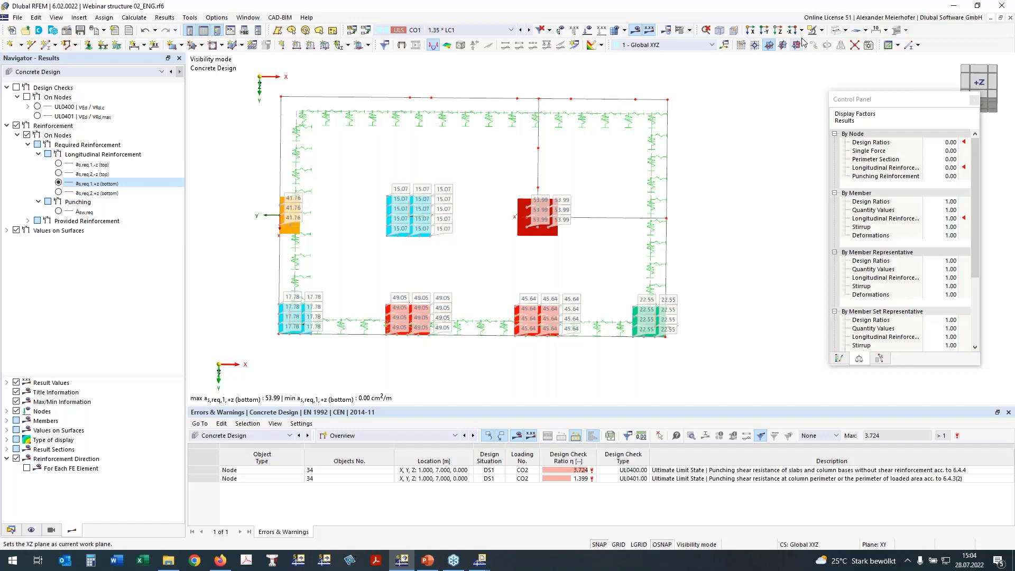
pyautogui.click(721, 31)
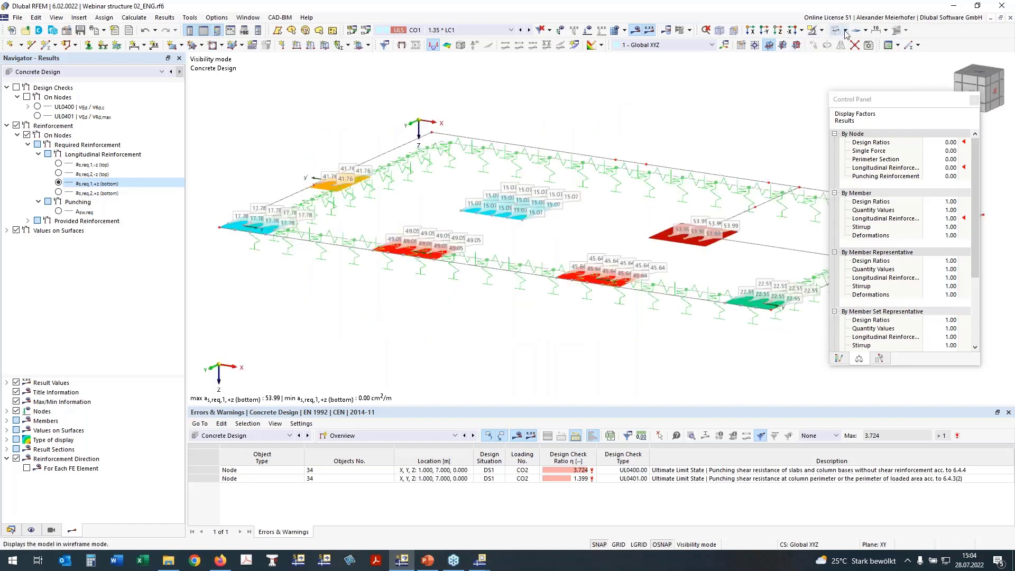
pyautogui.click(823, 31)
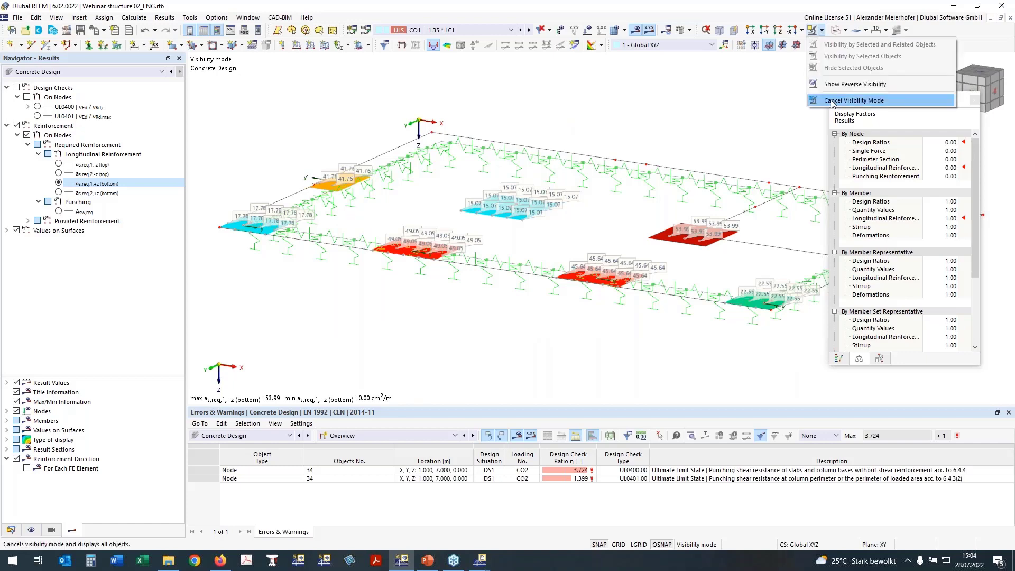
pyautogui.click(833, 101)
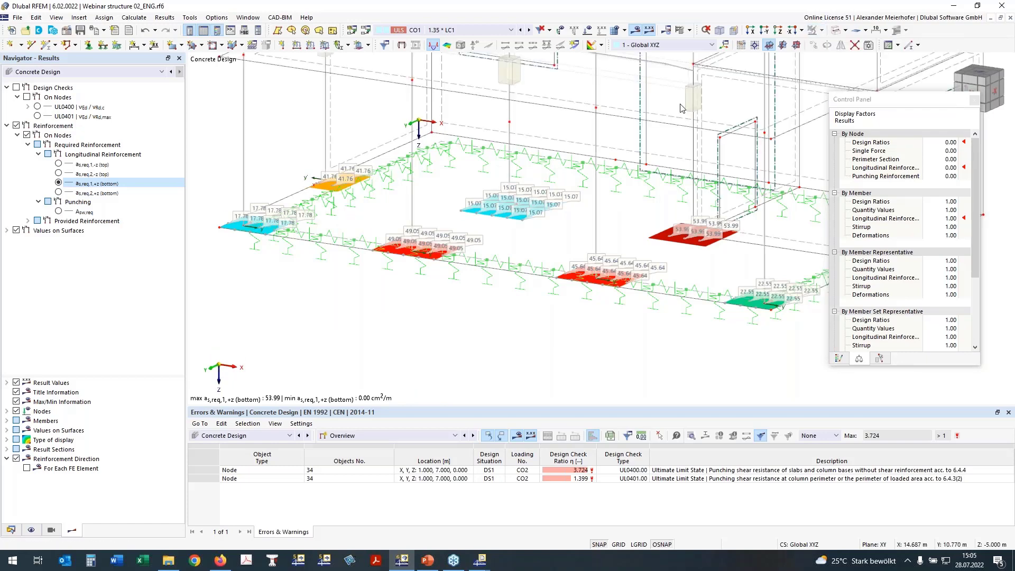
pyautogui.scroll(-4, 682, 108)
pyautogui.moveTo(682, 110); pyautogui.dragTo(544, 214, button='middle')
pyautogui.keyDown('ctrl'); pyautogui.moveTo(727, 124); pyautogui.dragTo(677, 114, button='middle'); pyautogui.keyUp('ctrl')
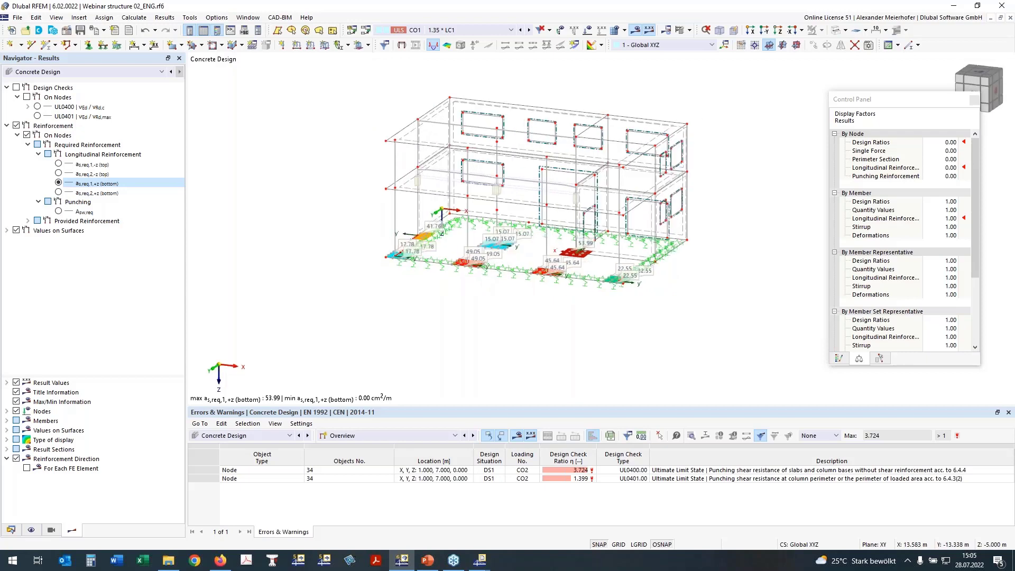
pyautogui.scroll(2, 476, 298)
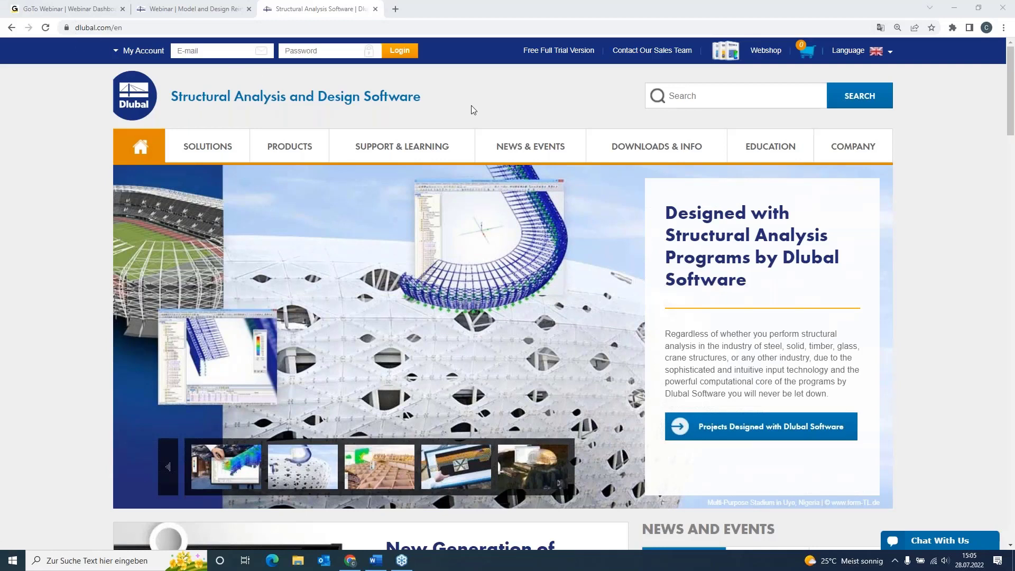
# Step: Switch to the Dlubal website in the browser, open the Free Full Trial Version page and review the trial programs offered
pyautogui.click(567, 51)
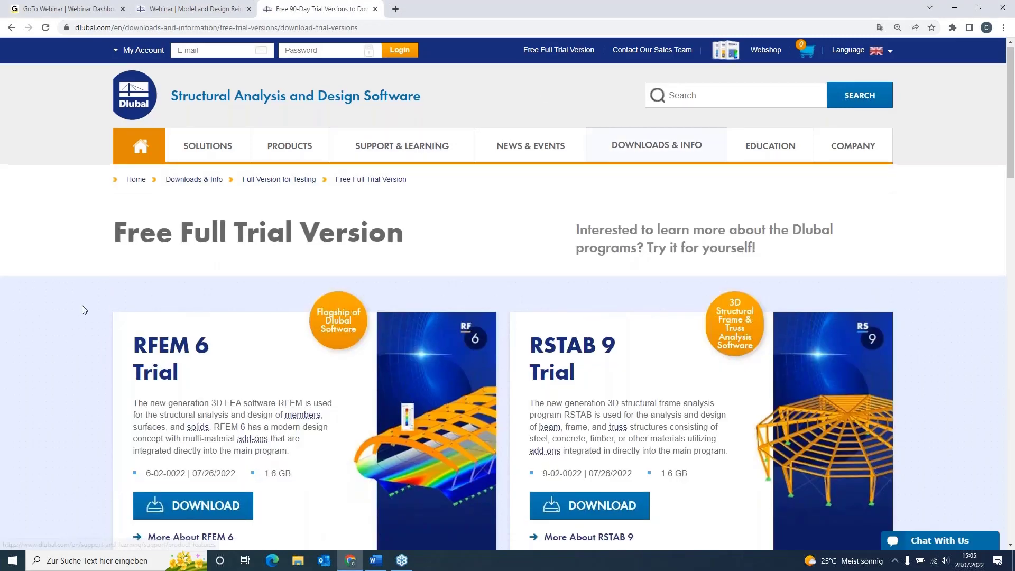
pyautogui.scroll(-1, 561, 347)
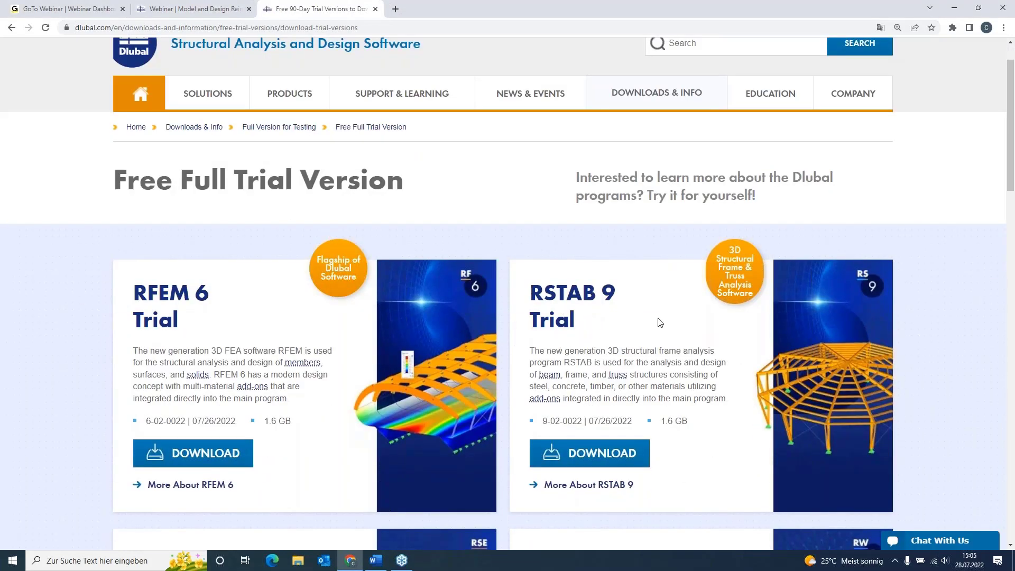
pyautogui.scroll(-3, 81, 278)
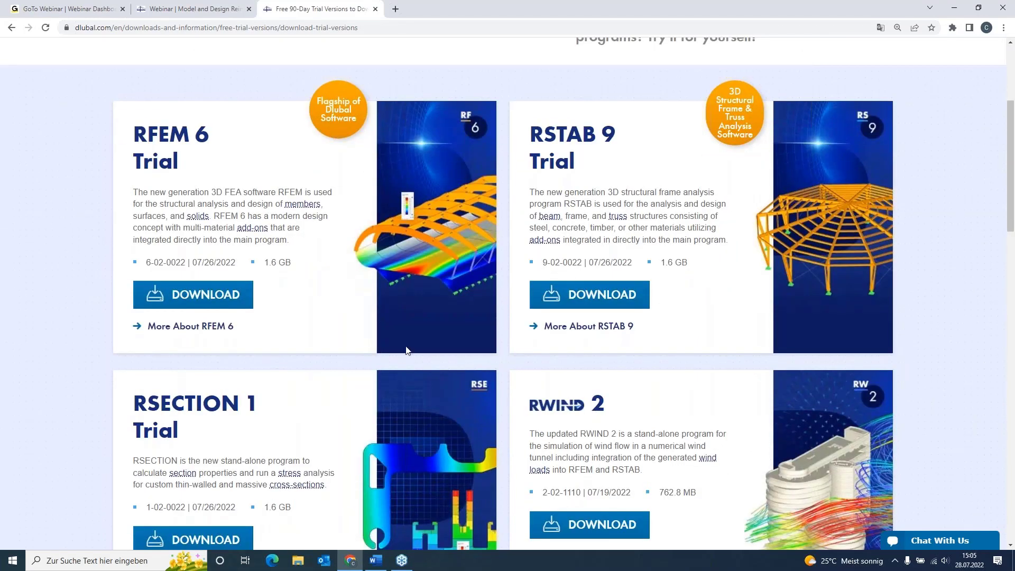
pyautogui.scroll(2, 313, 320)
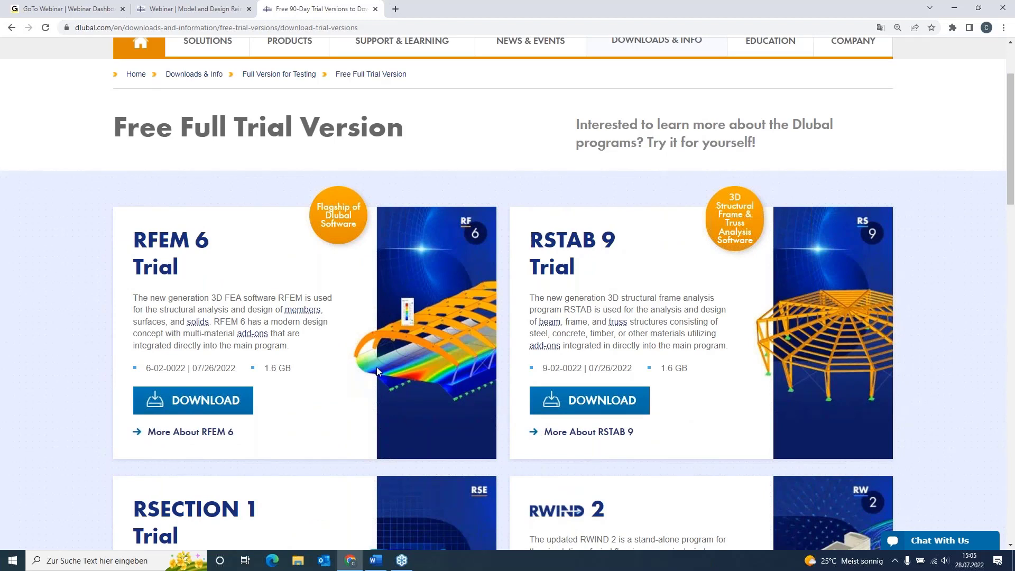
pyautogui.scroll(2, 392, 356)
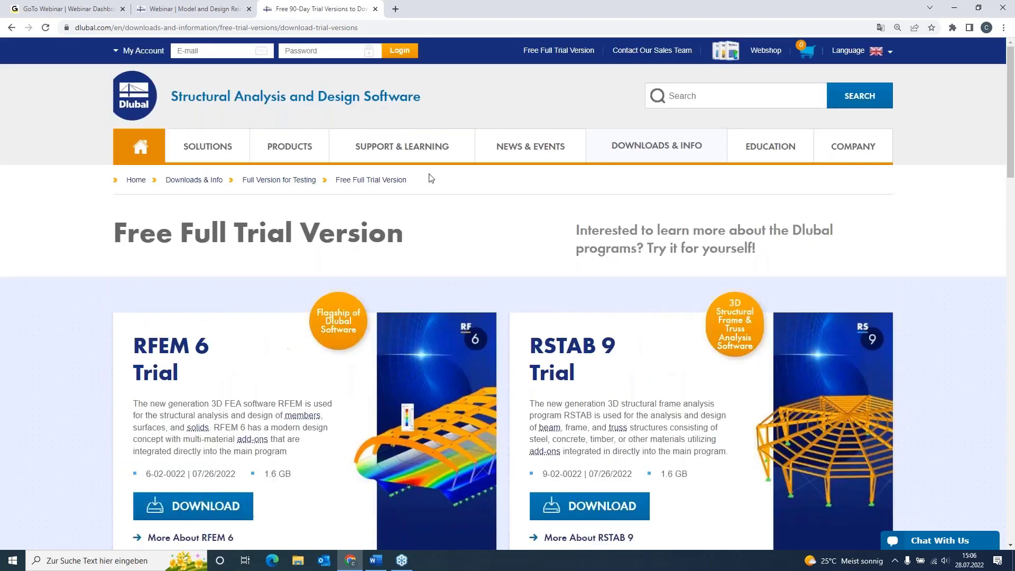
# Step: Open the Webinars overview and look through the Upcoming/Past filter and the listed webinars
pyautogui.moveTo(539, 148)
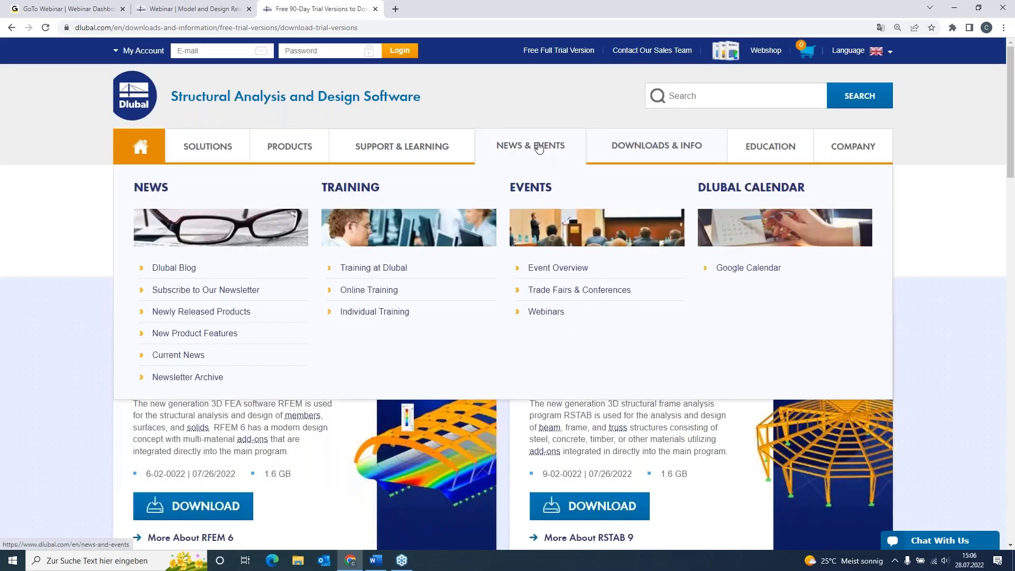
pyautogui.click(561, 312)
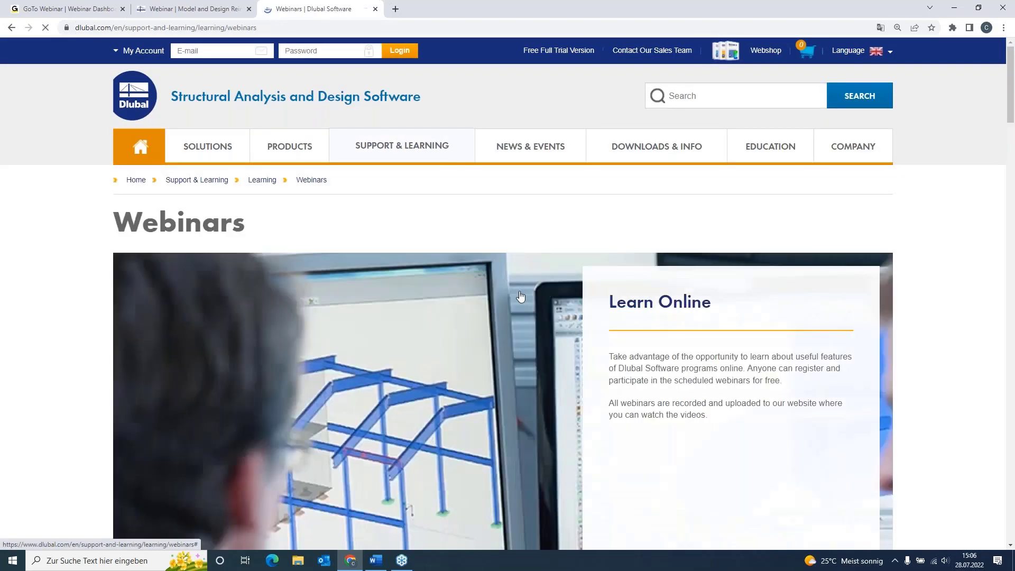
pyautogui.scroll(-2, 338, 230)
pyautogui.scroll(-7, 339, 234)
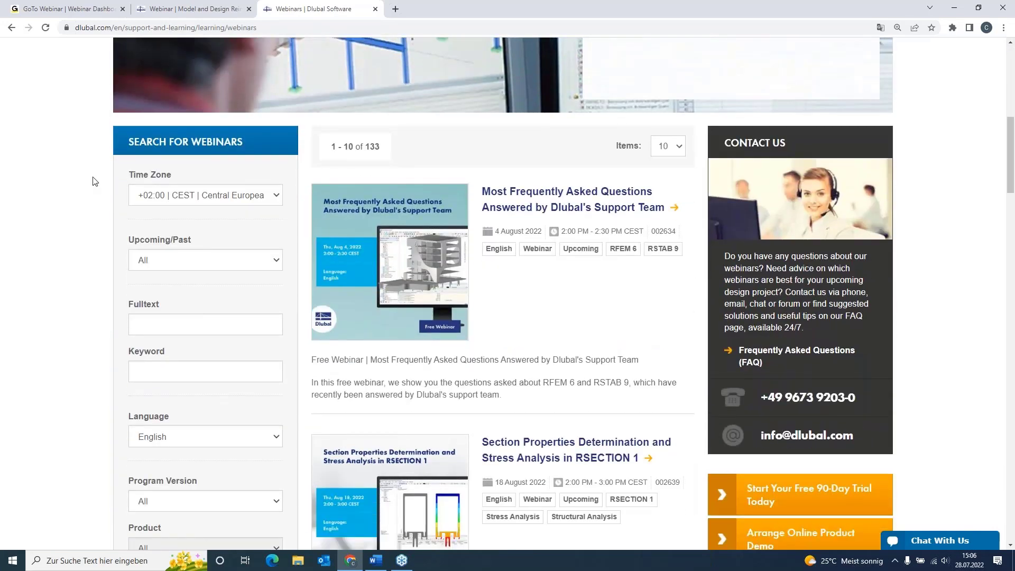
pyautogui.scroll(-1, 184, 204)
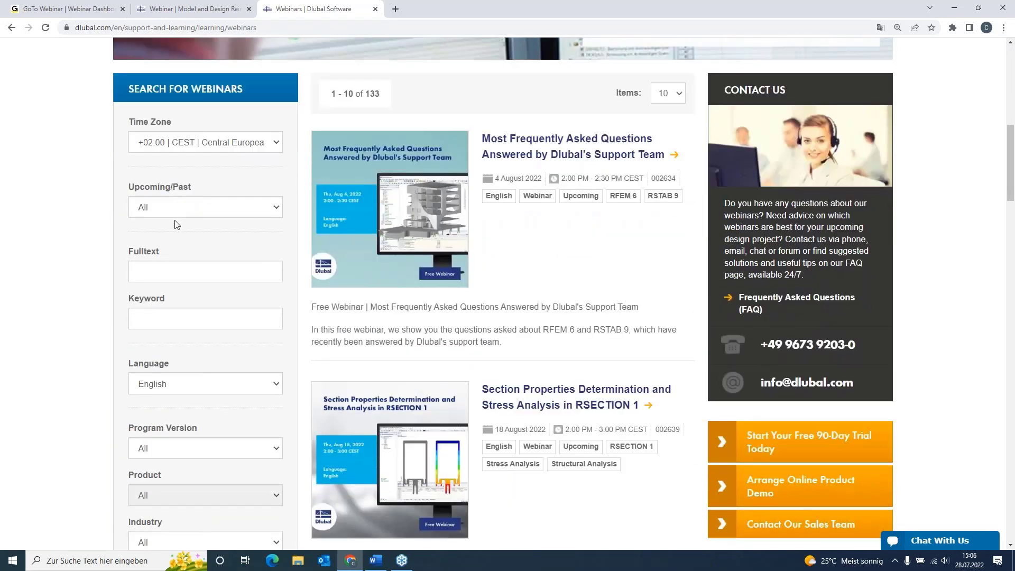
pyautogui.click(176, 207)
pyautogui.click(178, 207)
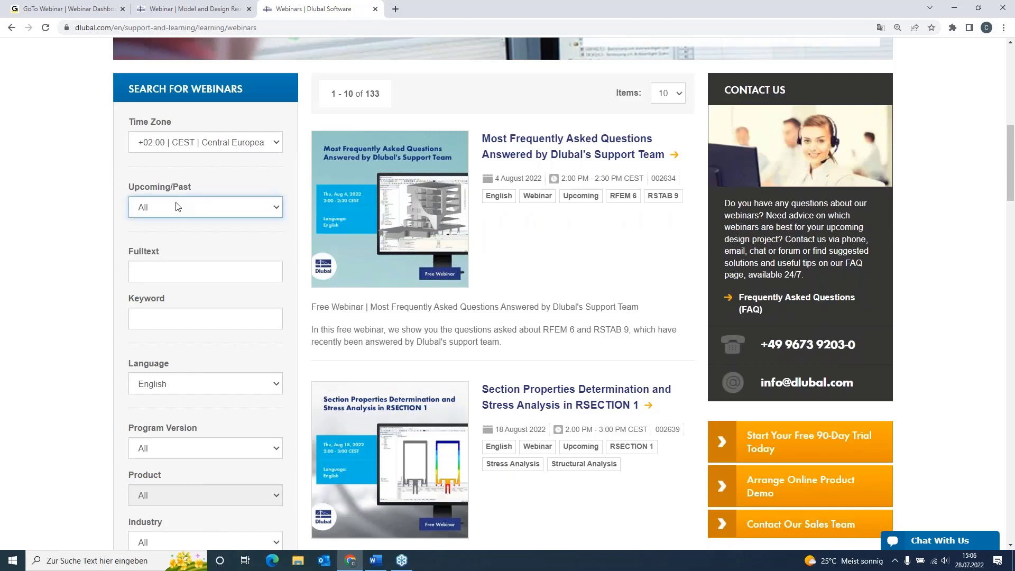
pyautogui.scroll(-6, 177, 206)
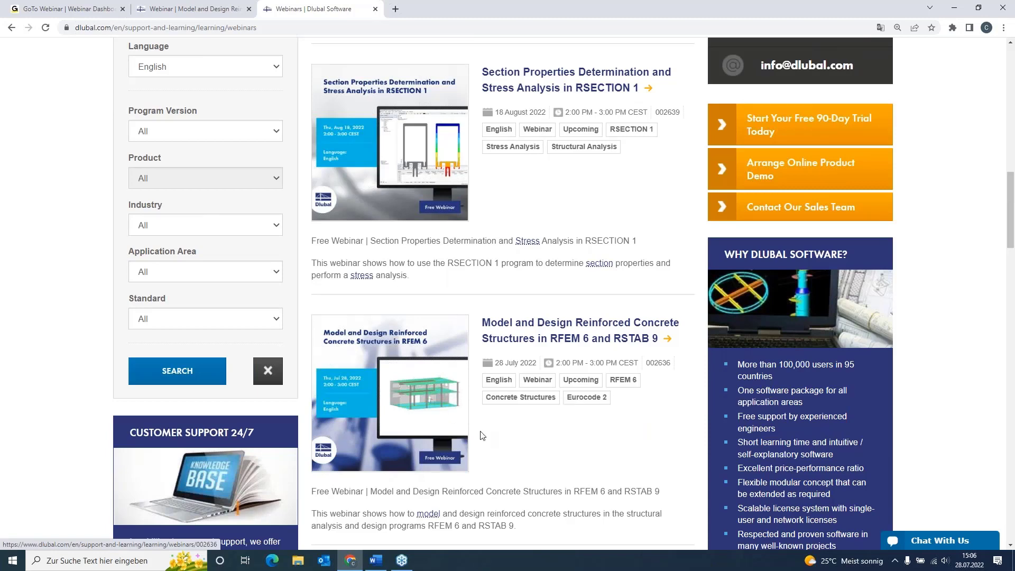
# Step: Open the webinar "Model and Design Reinforced Concrete Structures in RFEM 6 and RSTAB 9" and review its presentation slides, recommended events and models to download
pyautogui.click(511, 323)
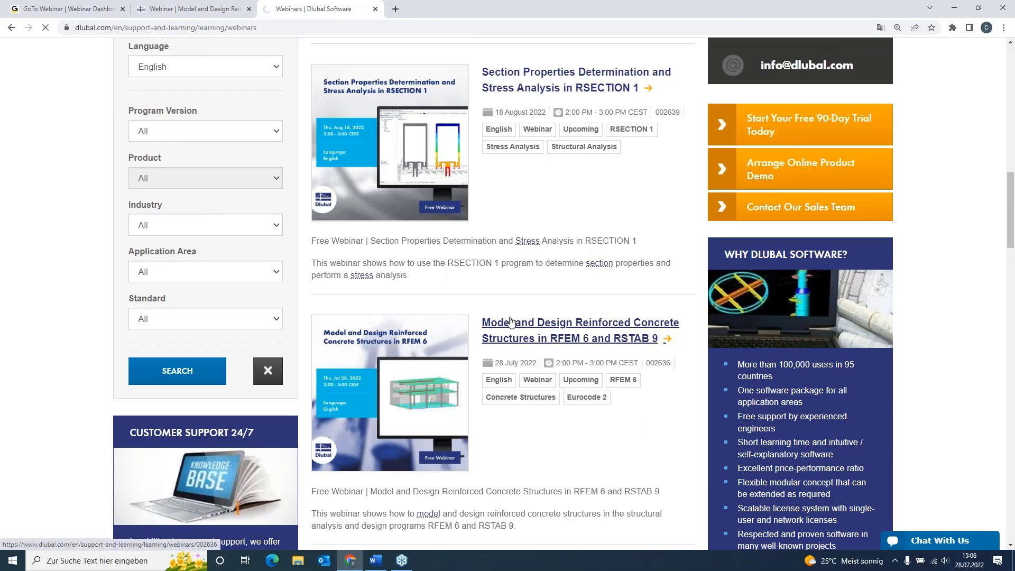
pyautogui.scroll(-2, 506, 317)
pyautogui.scroll(-5, 533, 294)
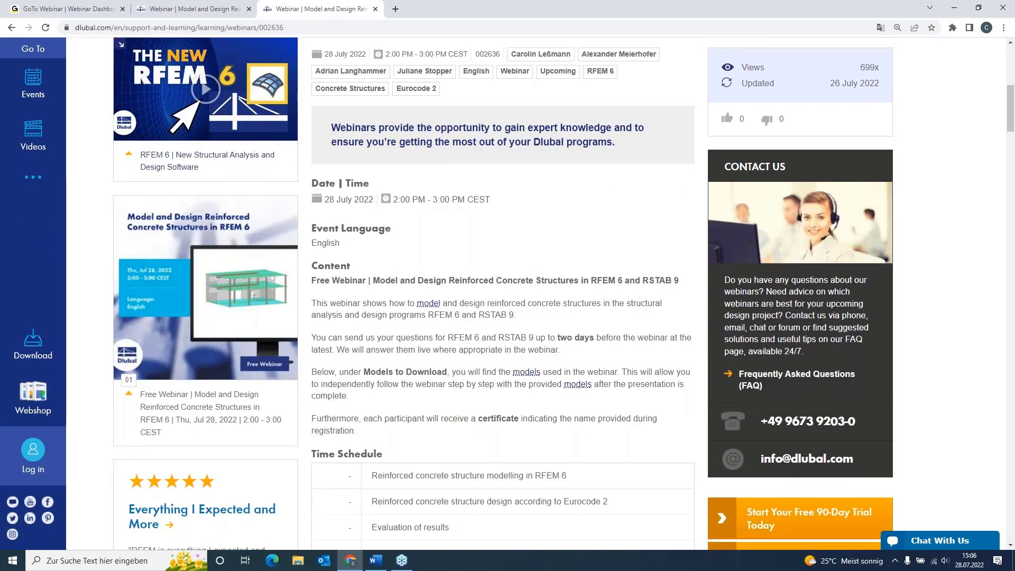
pyautogui.scroll(-11, 540, 294)
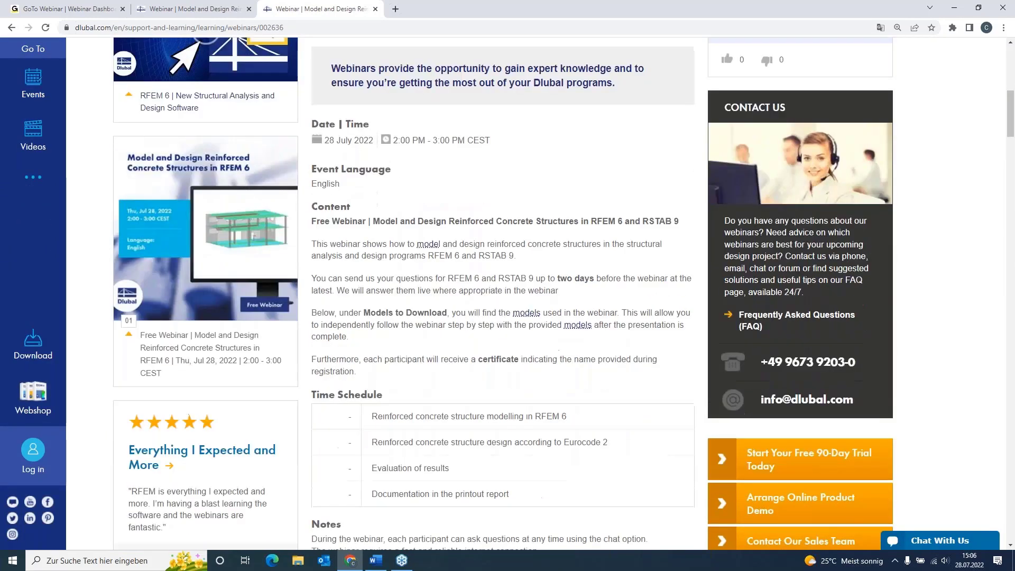
pyautogui.scroll(-5, 505, 330)
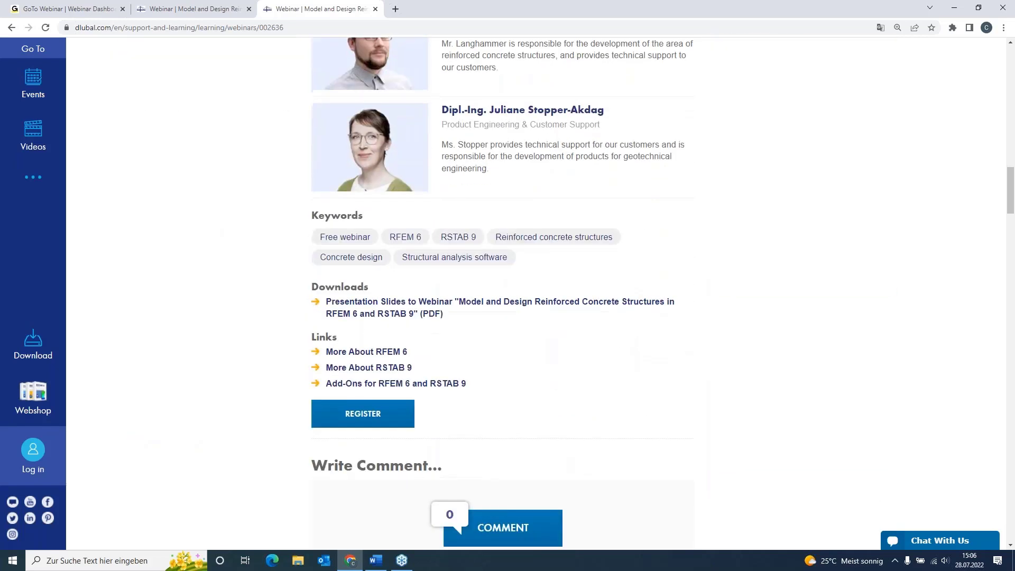
pyautogui.scroll(-4, 486, 331)
pyautogui.scroll(-15, 486, 331)
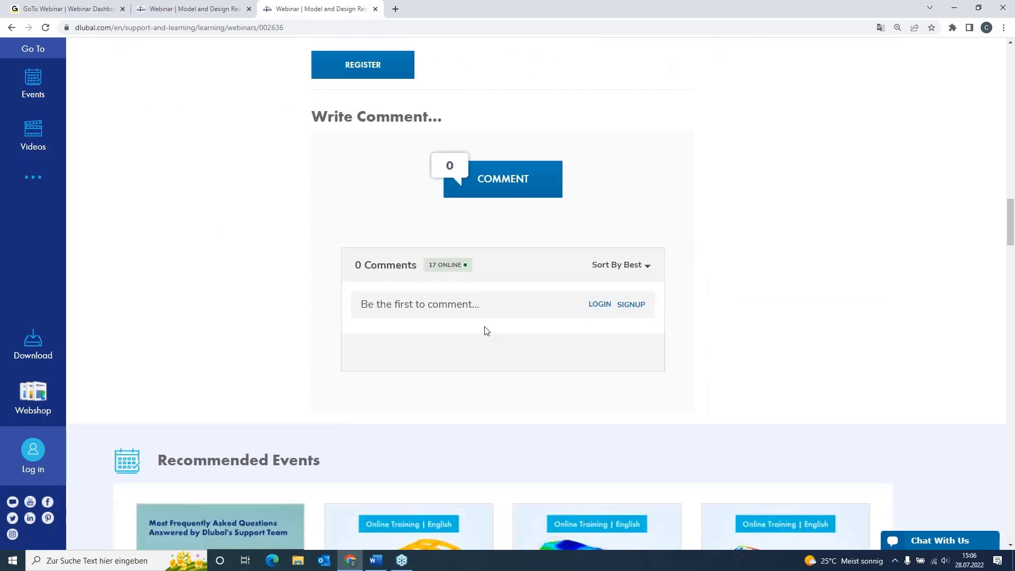
pyautogui.scroll(-2, 82, 245)
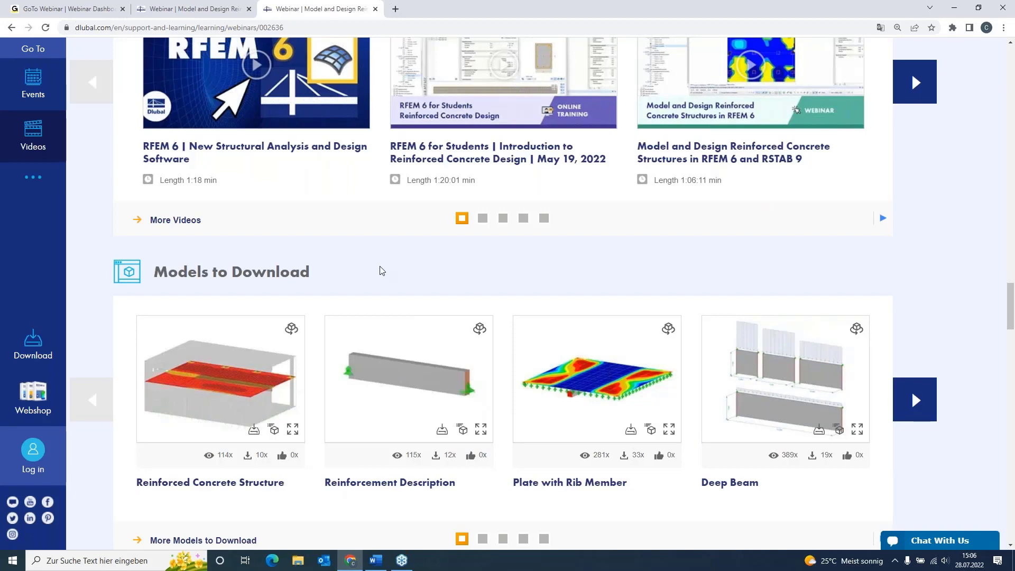
pyautogui.scroll(10, 382, 271)
pyautogui.scroll(15, 382, 270)
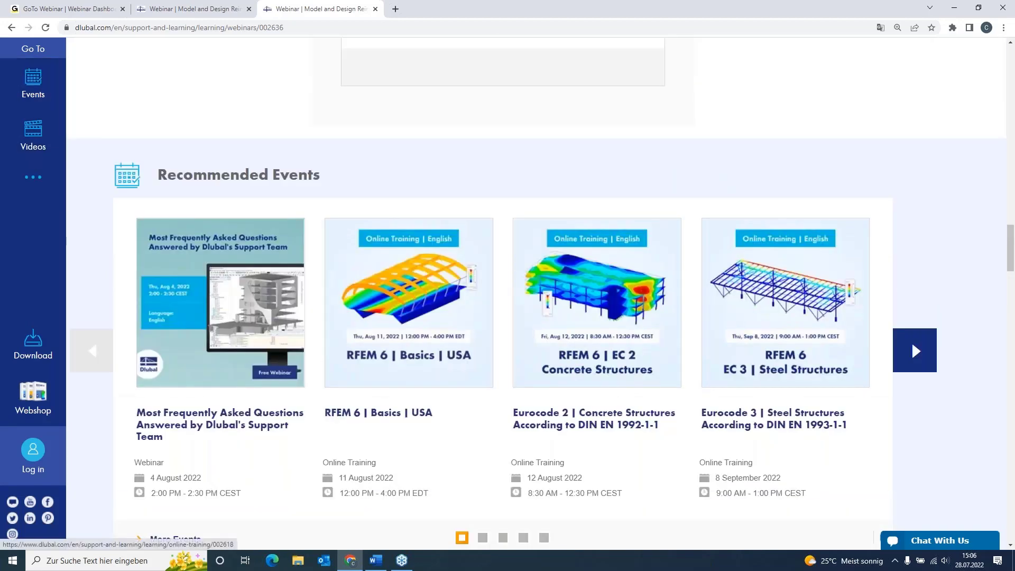
pyautogui.scroll(15, 383, 271)
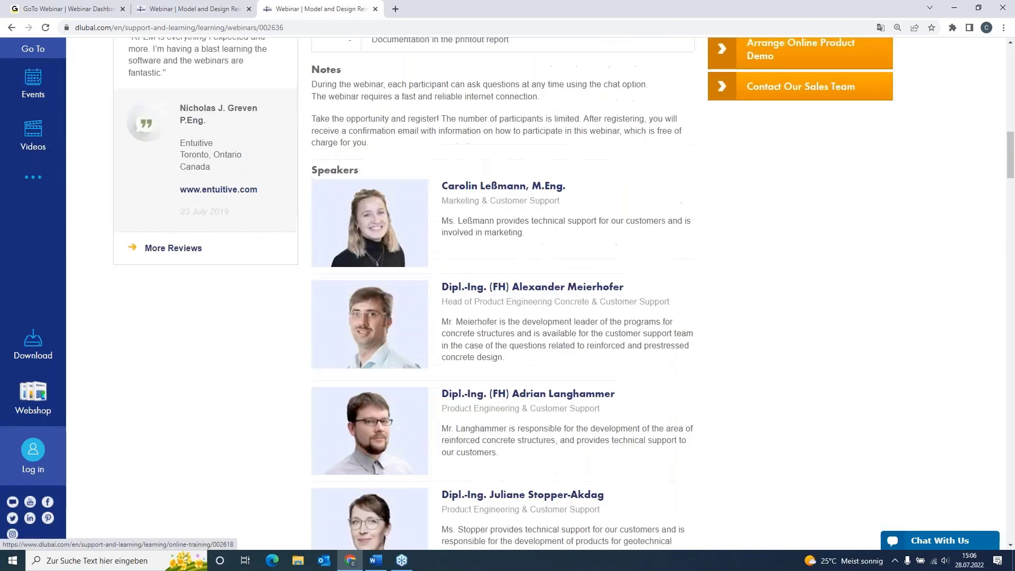